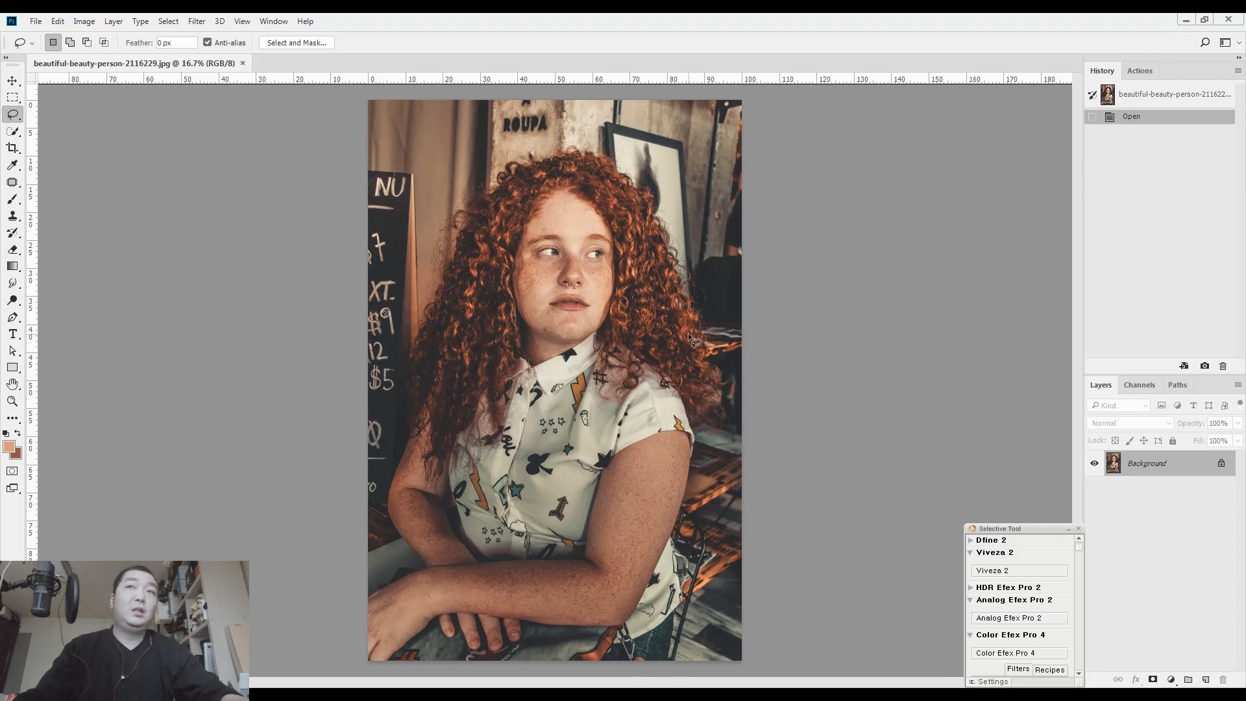
Step: Duplicate the Background layer onto a new layer
{"action": "key", "text": "ctrl+j"}
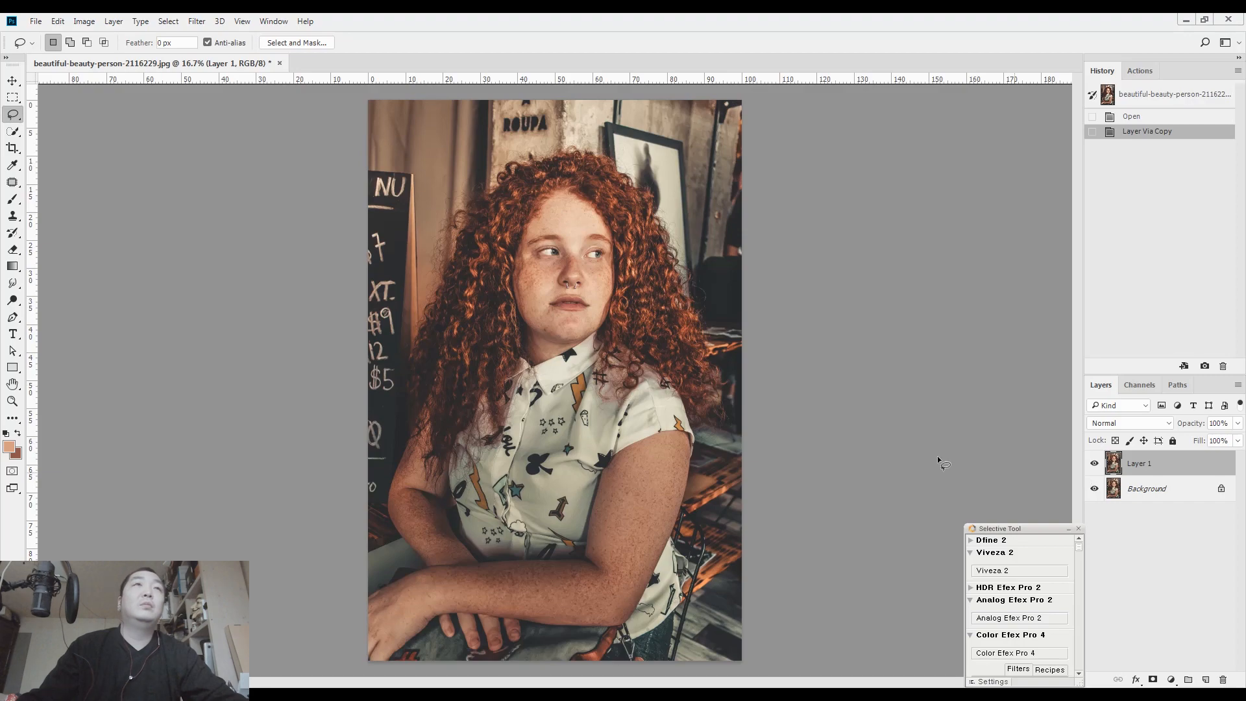
Step: Examine the face, hair and shirt up close, circling the cheek with the Lasso and clearing that selection
{"action": "left_click_drag", "start_coordinate": [589, 252], "coordinate": [660, 245]}
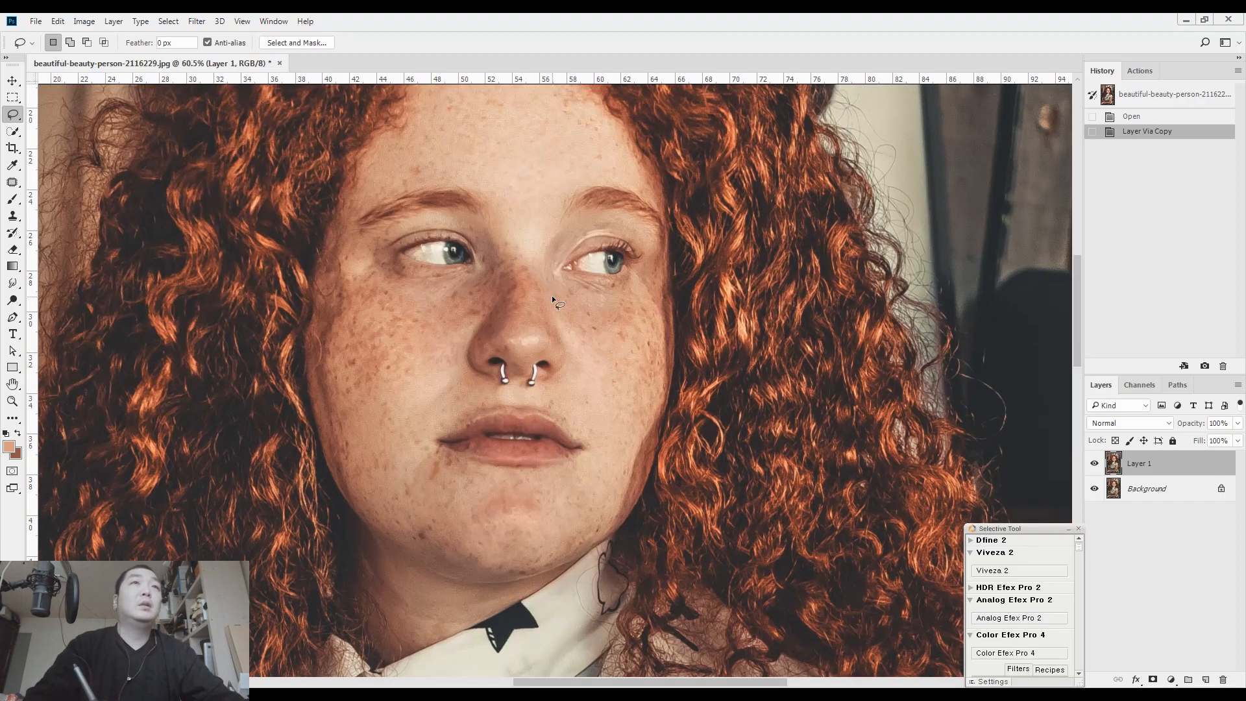
{"action": "left_click_drag", "start_coordinate": [498, 349], "coordinate": [487, 337]}
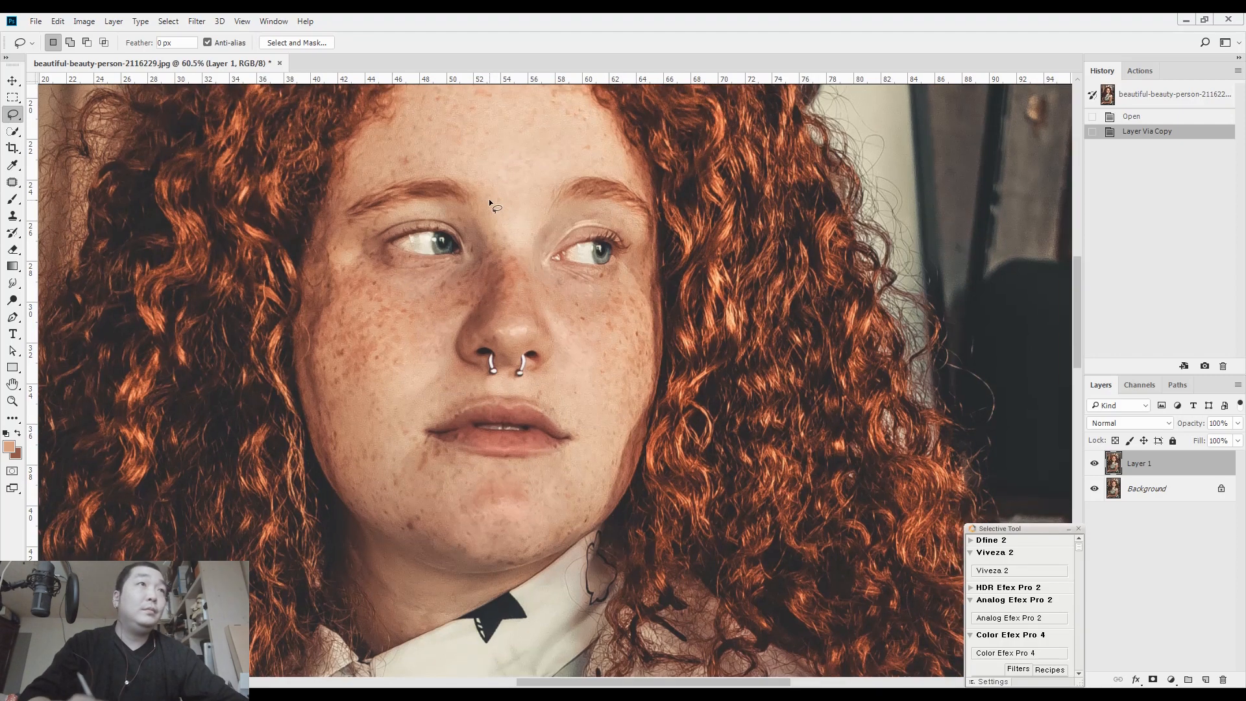
{"action": "mouse_move", "coordinate": [336, 444]}
{"action": "left_mouse_down"}
{"action": "mouse_move", "coordinate": [333, 479]}
{"action": "mouse_move", "coordinate": [311, 422]}
{"action": "left_mouse_up"}
{"action": "mouse_move", "coordinate": [356, 271]}
{"action": "left_mouse_down"}
{"action": "mouse_move", "coordinate": [337, 354]}
{"action": "mouse_move", "coordinate": [349, 443]}
{"action": "mouse_move", "coordinate": [397, 403]}
{"action": "left_mouse_up"}
{"action": "left_click", "coordinate": [397, 403]}
{"action": "scroll", "coordinate": [510, 363], "scroll_direction": "down", "scroll_amount": 3}
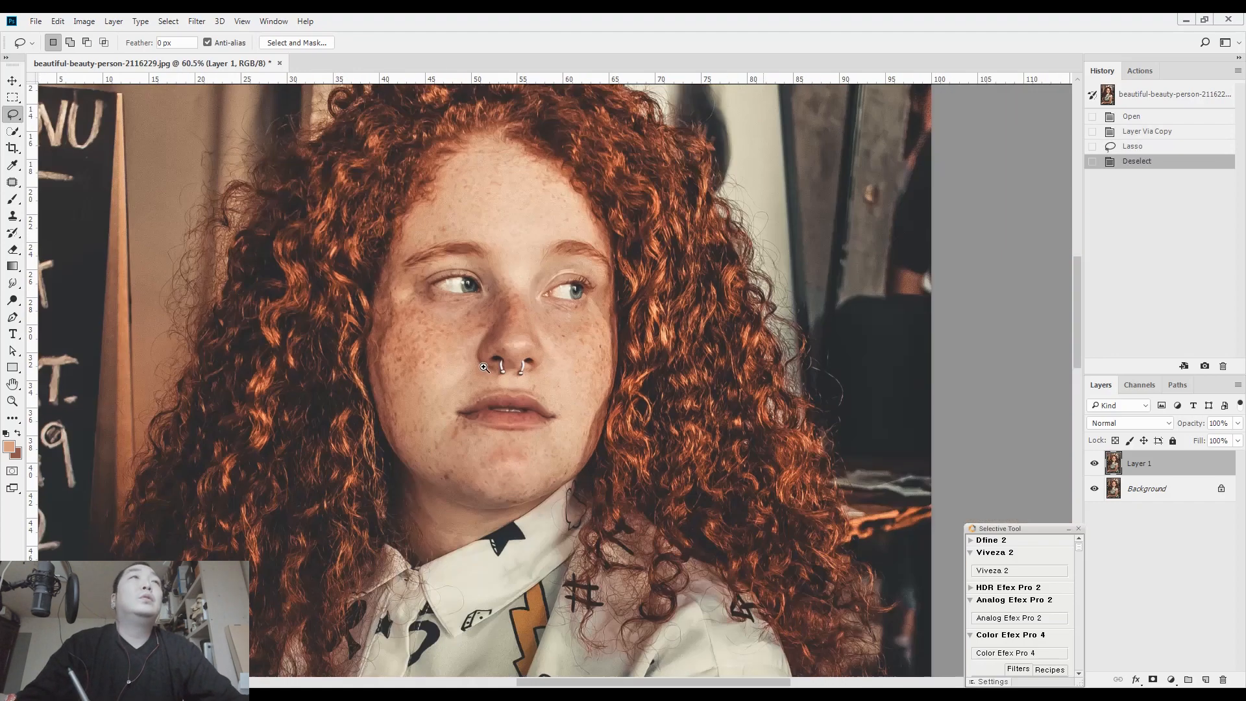
{"action": "scroll", "coordinate": [510, 400], "scroll_direction": "down", "scroll_amount": 10}
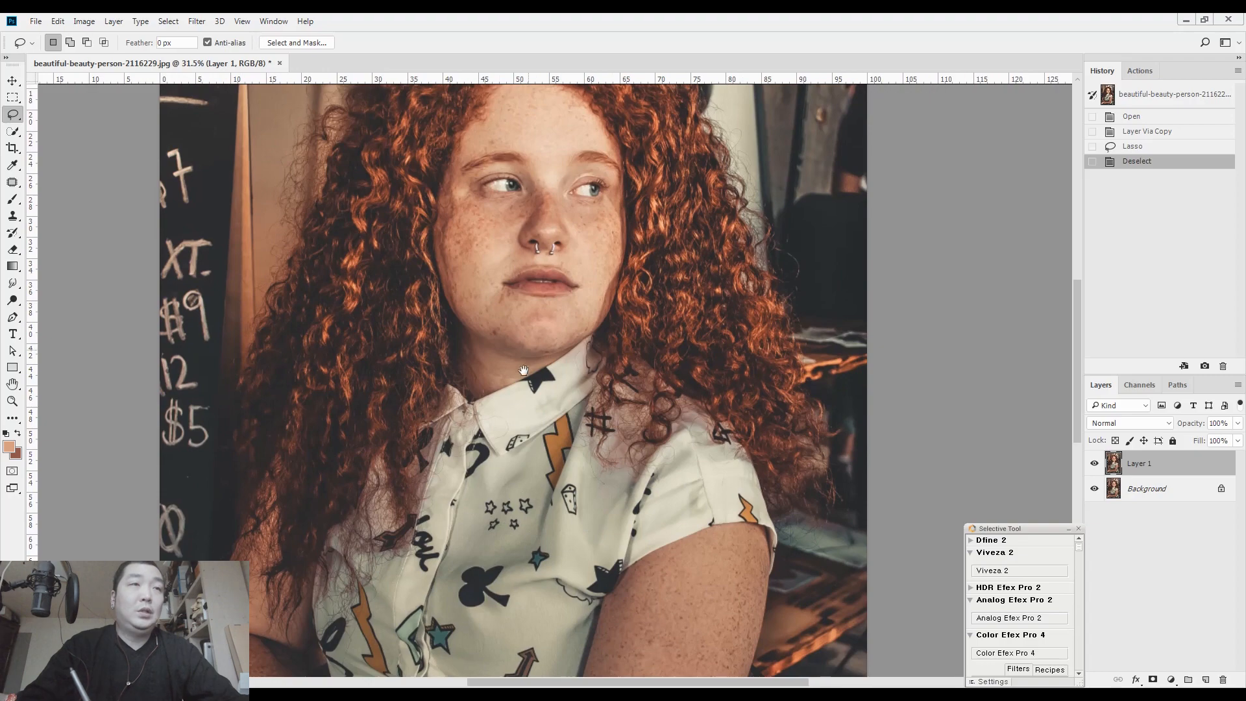
{"action": "scroll", "coordinate": [516, 381], "scroll_direction": "down", "scroll_amount": 2}
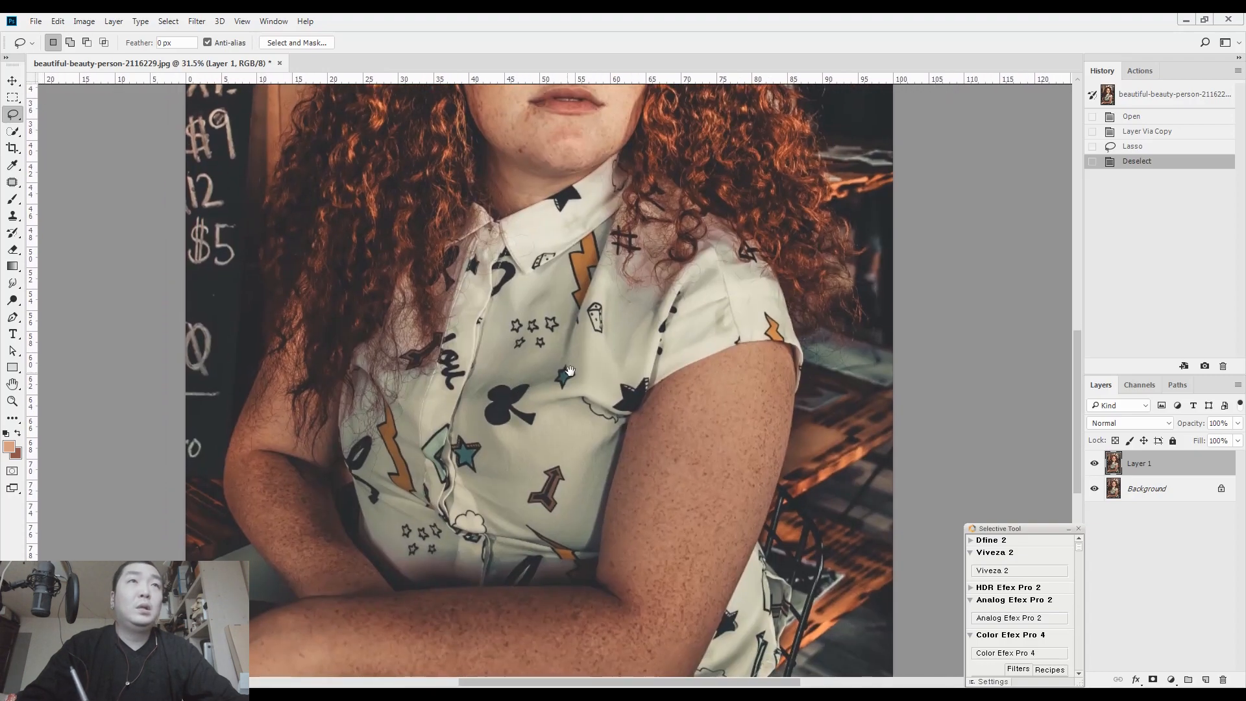
Step: Examine the arms and the area beside them, circling regions with the Lasso, and clear the selection
{"action": "mouse_move", "coordinate": [584, 350]}
{"action": "left_mouse_down"}
{"action": "mouse_move", "coordinate": [562, 319]}
{"action": "mouse_move", "coordinate": [625, 207]}
{"action": "mouse_move", "coordinate": [607, 318]}
{"action": "mouse_move", "coordinate": [666, 283]}
{"action": "mouse_move", "coordinate": [677, 341]}
{"action": "left_mouse_up"}
{"action": "left_click_drag", "start_coordinate": [666, 286], "coordinate": [643, 334]}
{"action": "mouse_move", "coordinate": [586, 444]}
{"action": "left_mouse_down"}
{"action": "mouse_move", "coordinate": [481, 442]}
{"action": "mouse_move", "coordinate": [619, 402]}
{"action": "left_mouse_up"}
{"action": "scroll", "coordinate": [578, 484], "scroll_direction": "down", "scroll_amount": 3}
{"action": "mouse_move", "coordinate": [559, 468]}
{"action": "left_mouse_down"}
{"action": "mouse_move", "coordinate": [479, 411]}
{"action": "mouse_move", "coordinate": [415, 448]}
{"action": "left_mouse_up"}
{"action": "left_click_drag", "start_coordinate": [472, 412], "coordinate": [476, 413]}
{"action": "mouse_move", "coordinate": [619, 390]}
{"action": "left_mouse_down"}
{"action": "mouse_move", "coordinate": [582, 275]}
{"action": "mouse_move", "coordinate": [515, 286]}
{"action": "left_mouse_up"}
{"action": "mouse_move", "coordinate": [730, 380]}
{"action": "left_mouse_down"}
{"action": "mouse_move", "coordinate": [659, 412]}
{"action": "mouse_move", "coordinate": [756, 139]}
{"action": "mouse_move", "coordinate": [867, 416]}
{"action": "mouse_move", "coordinate": [627, 453]}
{"action": "mouse_move", "coordinate": [655, 415]}
{"action": "left_mouse_up"}
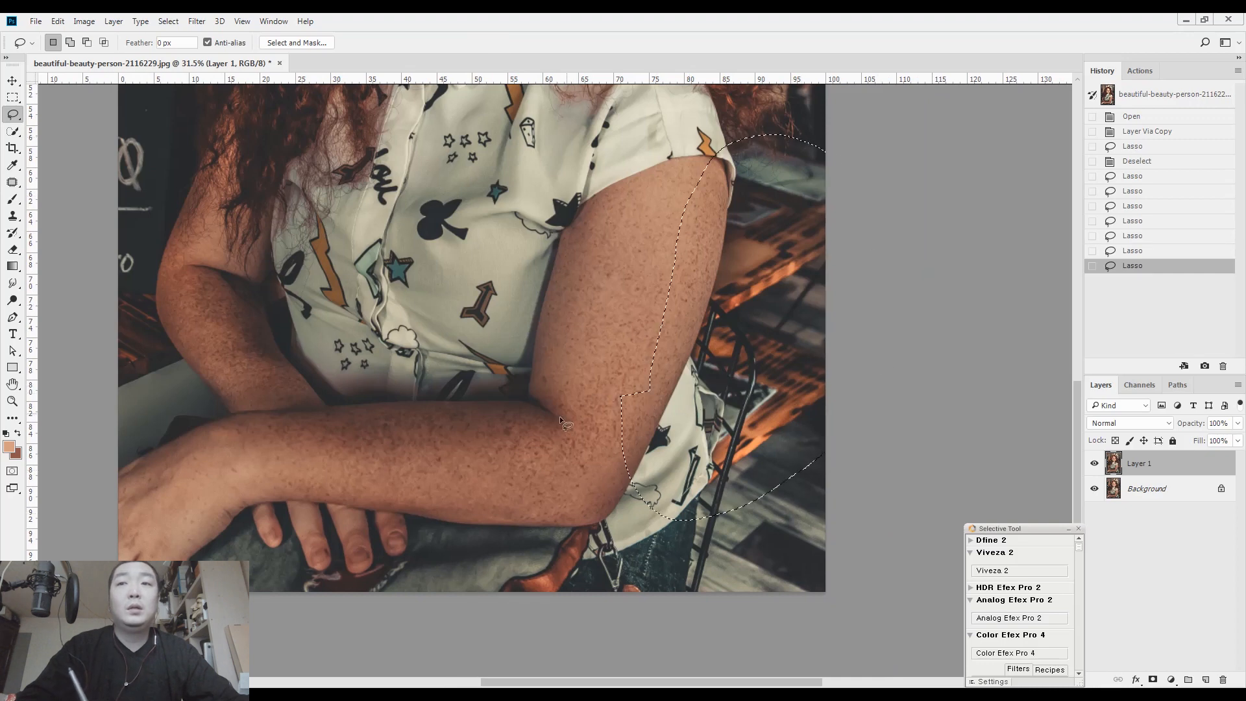
{"action": "key", "text": "ctrl+d"}
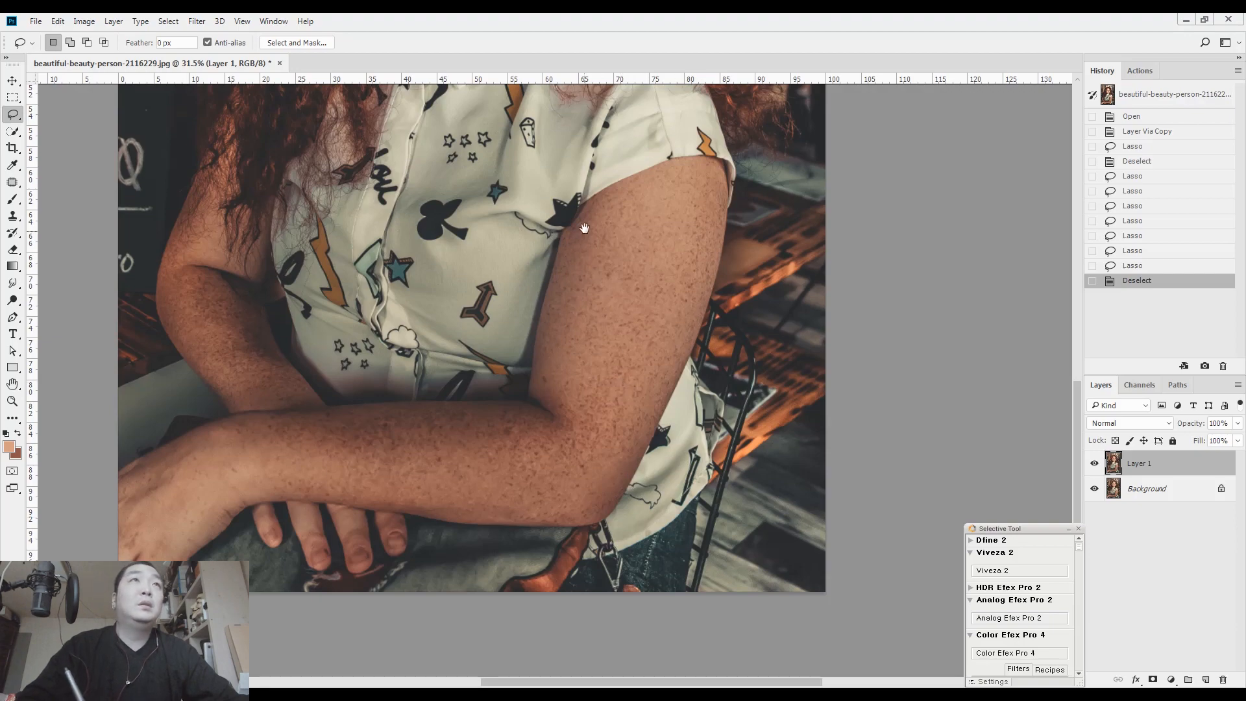
{"action": "left_click_drag", "start_coordinate": [584, 223], "coordinate": [623, 365]}
{"action": "scroll", "coordinate": [623, 365], "scroll_direction": "down", "scroll_amount": 3}
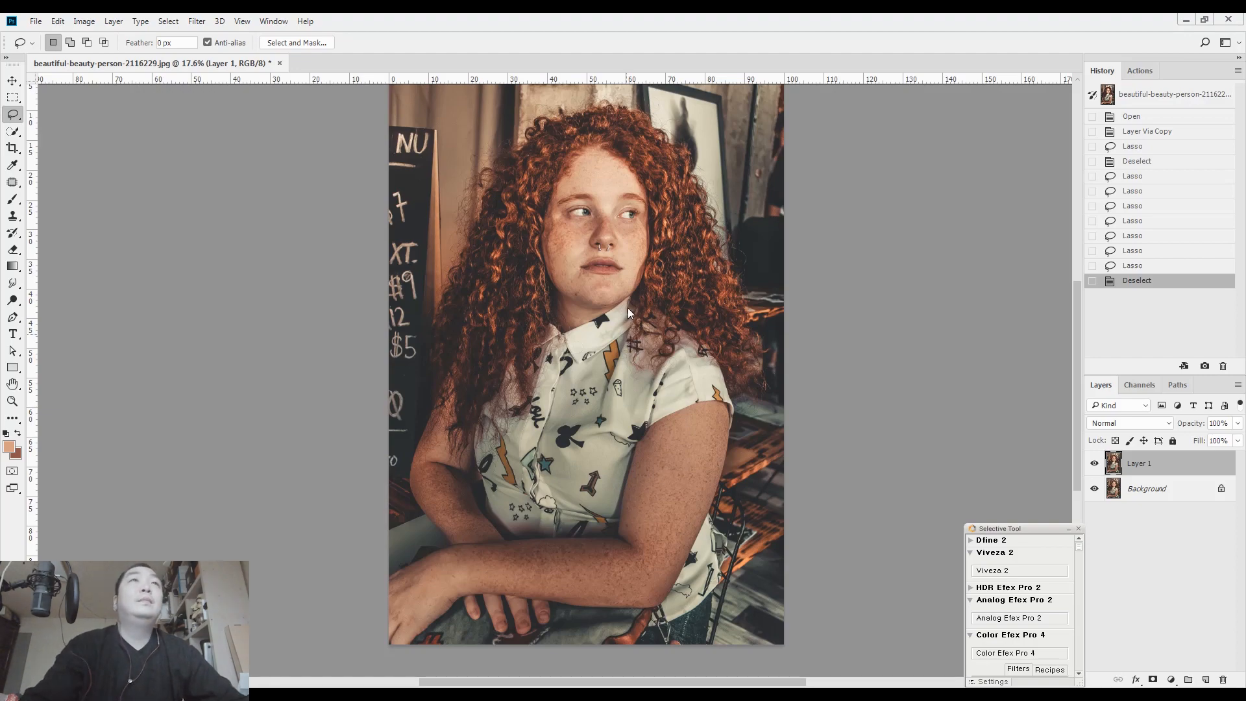
Step: Open the Liquify filter on the duplicated layer and set the Forward Warp brush size to 250
{"action": "key", "text": "ctrl+shift+x"}
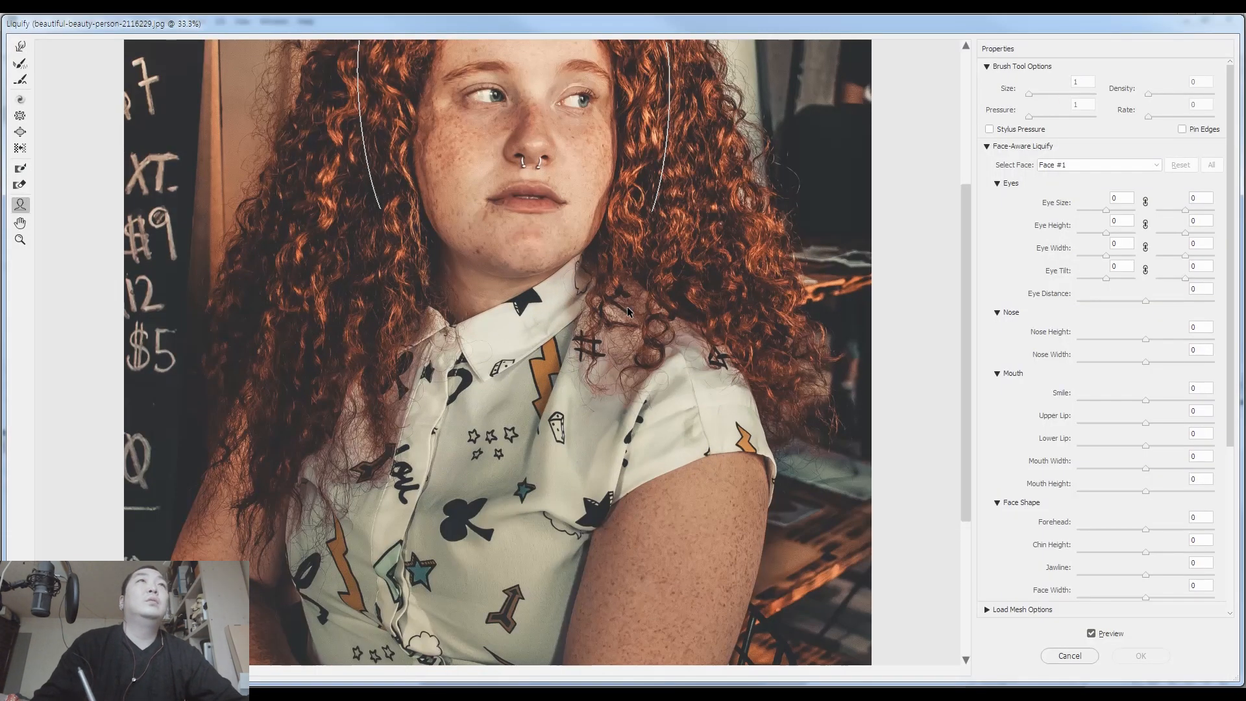
{"action": "scroll", "coordinate": [520, 260], "scroll_direction": "up", "scroll_amount": 3}
{"action": "left_click", "coordinate": [20, 46]}
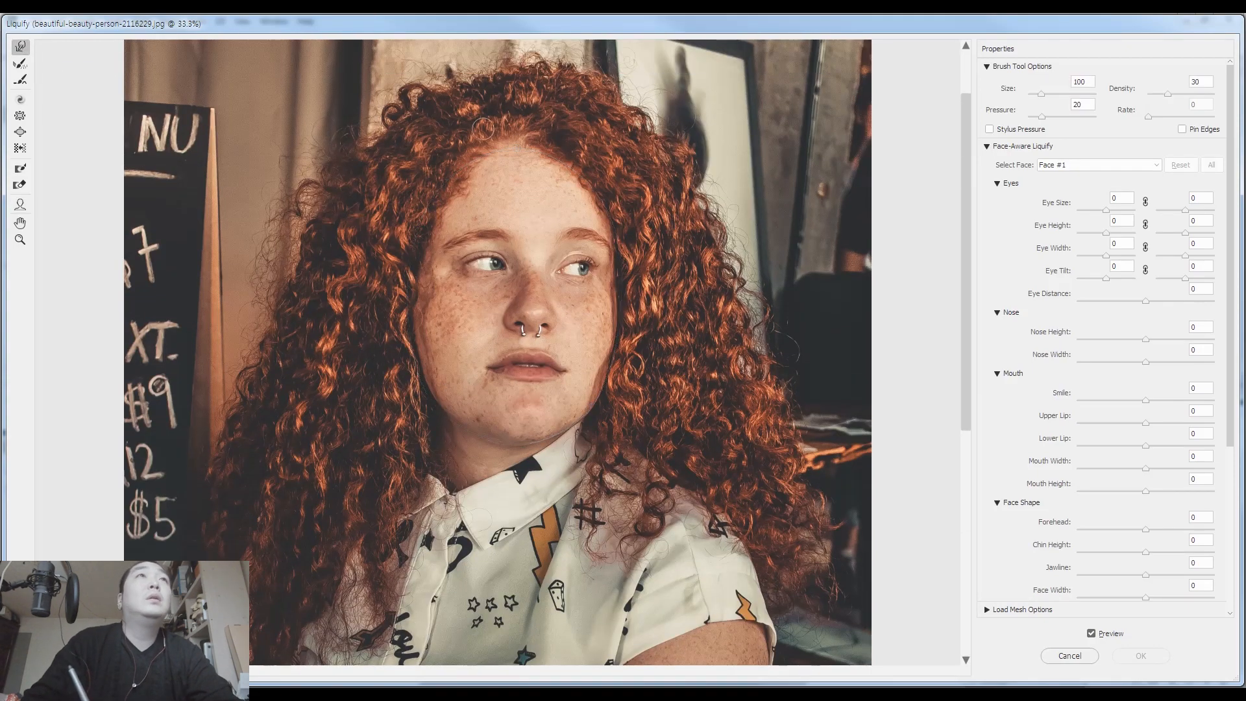
{"action": "key", "text": "bracketright"}
{"action": "key", "text": "bracketright"}
{"action": "key", "text": "bracketright"}
{"action": "key", "text": "bracketright"}
{"action": "key", "text": "bracketright"}
{"action": "key", "text": "bracketright"}
{"action": "key", "text": "bracketright"}
{"action": "key", "text": "bracketright"}
{"action": "key", "text": "bracketright"}
{"action": "key", "text": "bracketright"}
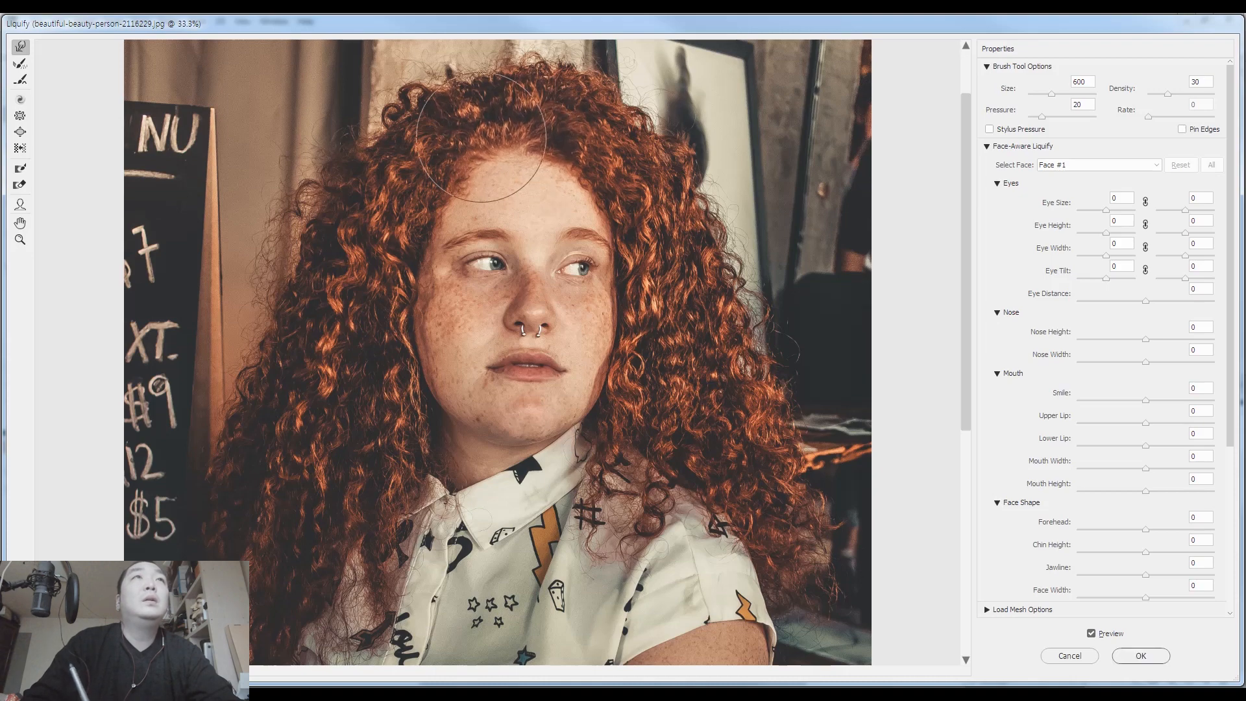
{"action": "key", "text": "bracketleft"}
{"action": "key", "text": "bracketleft"}
{"action": "key", "text": "bracketleft"}
{"action": "key", "text": "bracketleft"}
{"action": "key", "text": "bracketleft"}
{"action": "key", "text": "bracketleft"}
{"action": "key", "text": "bracketleft"}
{"action": "key", "text": "ctrl+plus"}
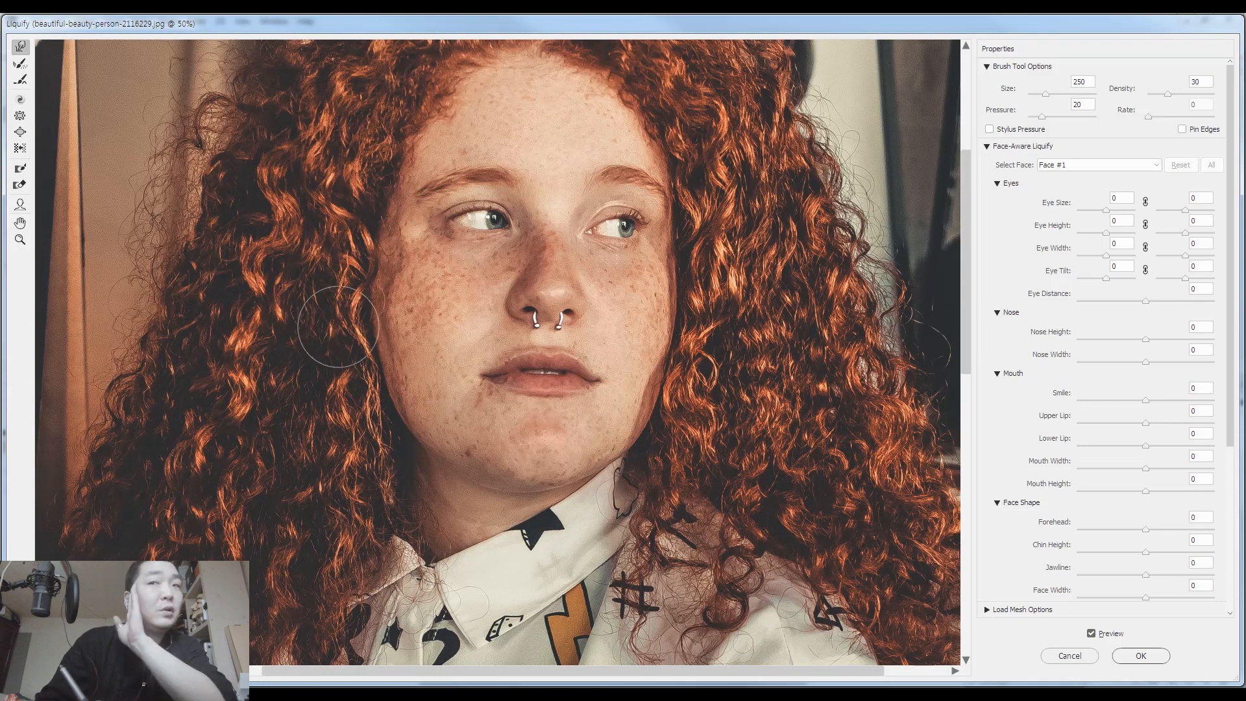
Step: Try different Forward Warp brush sizes around the face outline and set the size to 300
{"action": "key", "text": "bracketleft"}
{"action": "key", "text": "bracketleft"}
{"action": "key", "text": "bracketleft"}
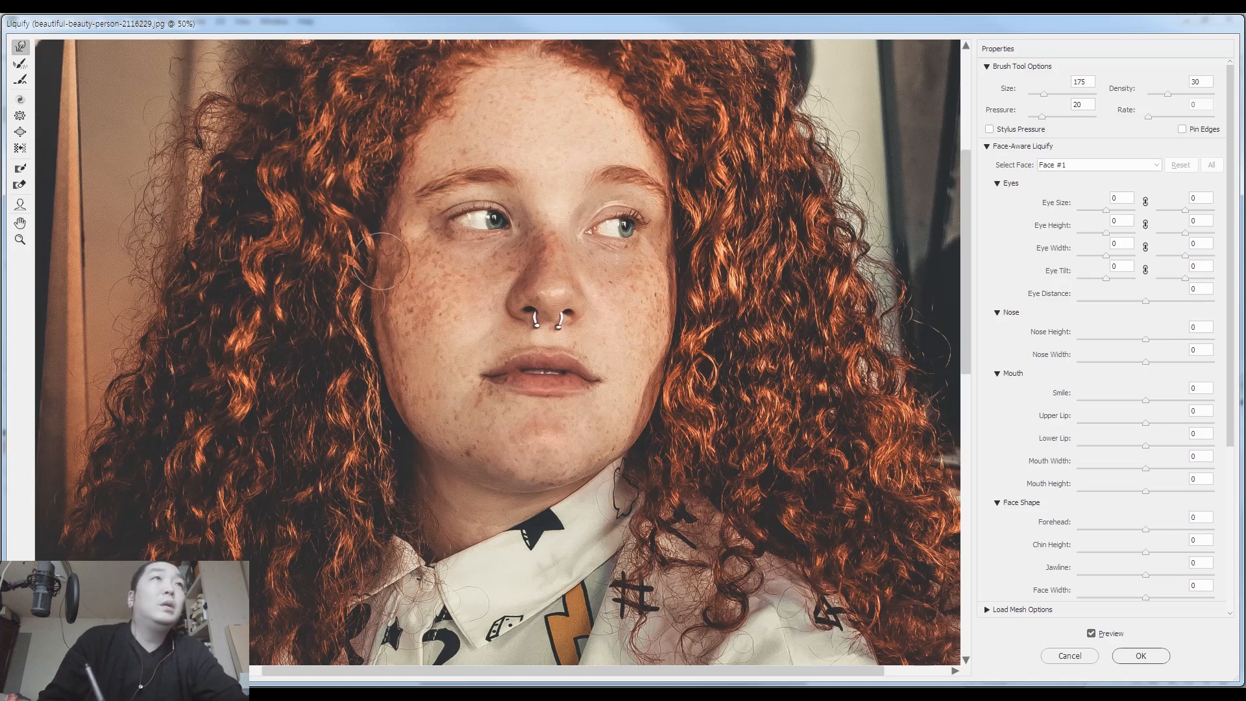
{"action": "key", "text": "bracketright"}
{"action": "key", "text": "bracketright"}
{"action": "key", "text": "bracketright"}
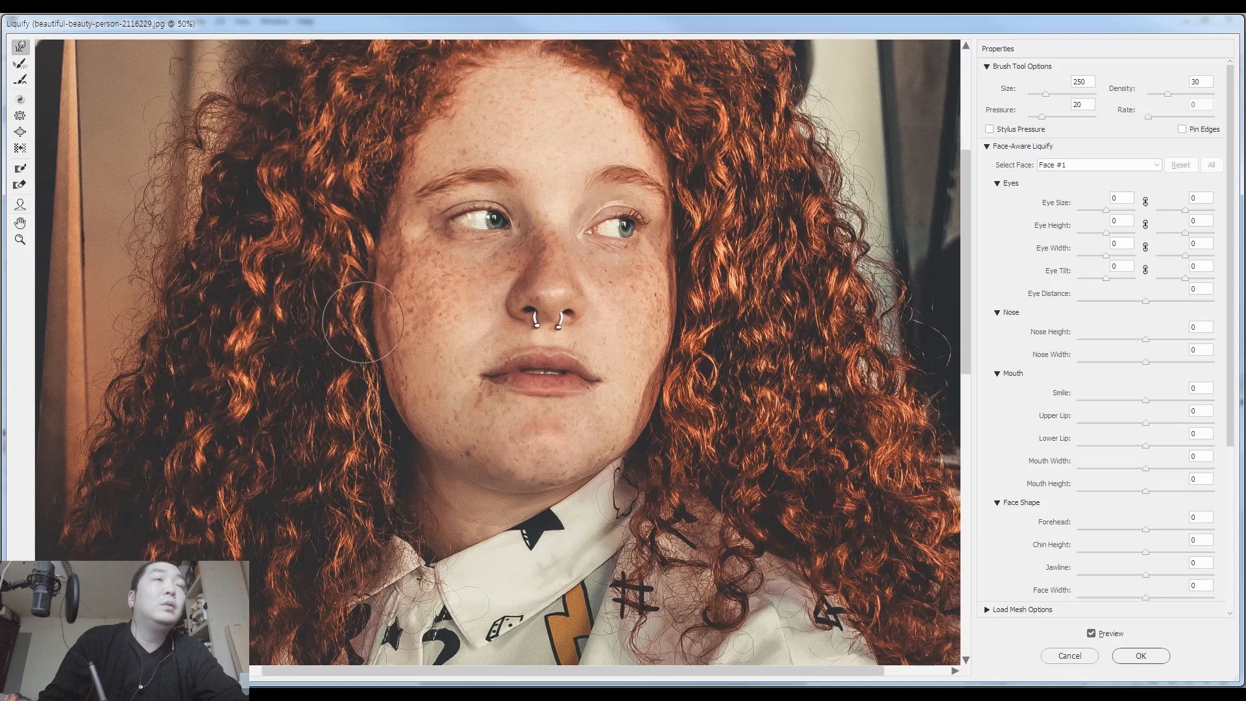
{"action": "key", "text": "bracketright"}
{"action": "key", "text": "bracketright"}
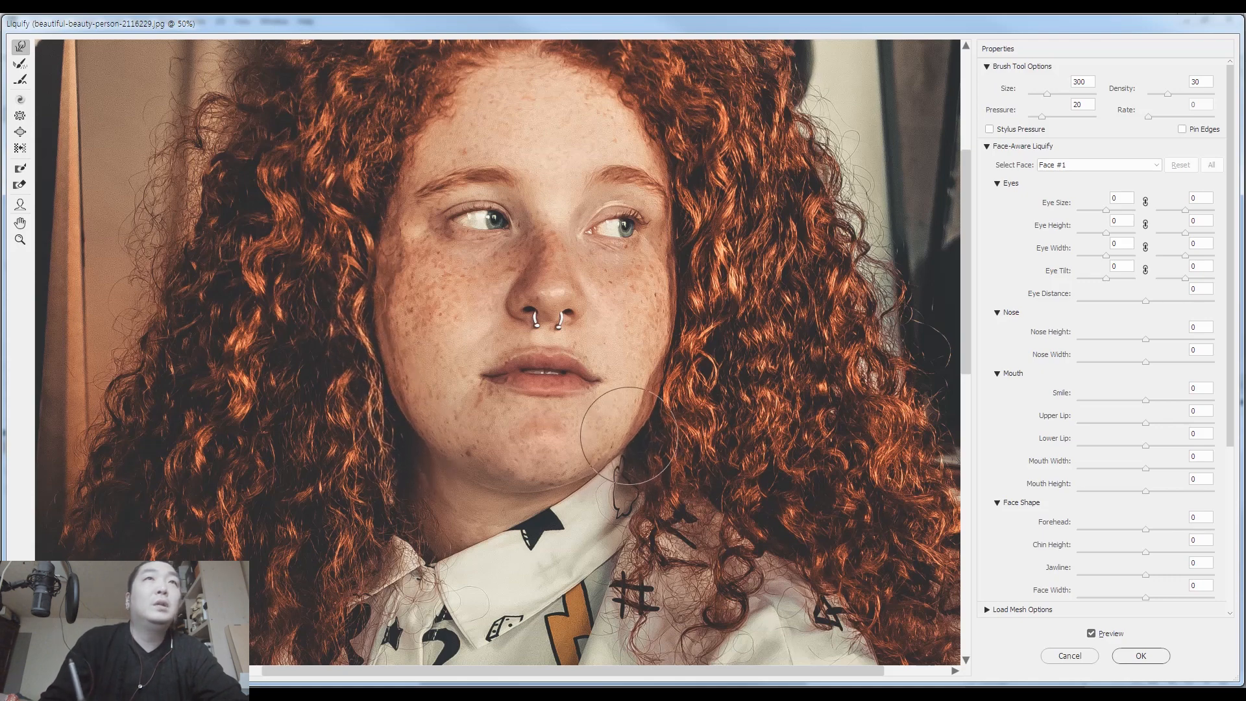
{"action": "key", "text": "bracketleft"}
{"action": "key", "text": "bracketleft"}
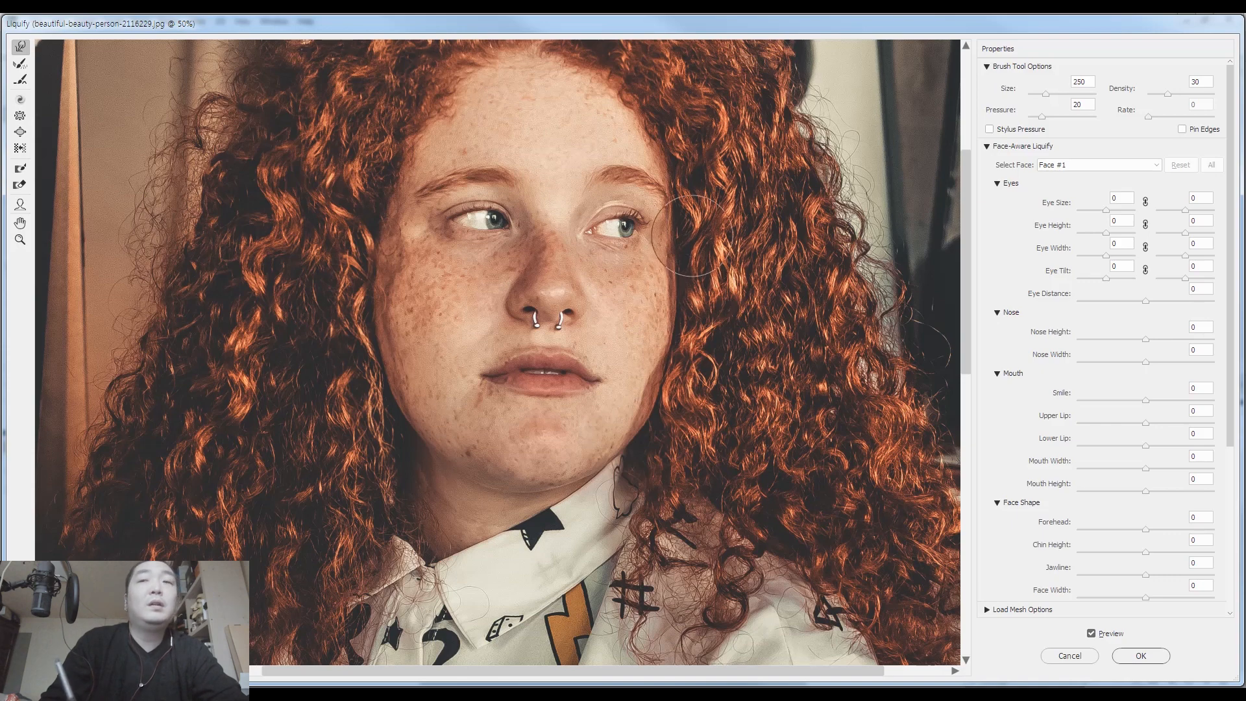
{"action": "key", "text": "bracketleft"}
{"action": "key", "text": "bracketleft"}
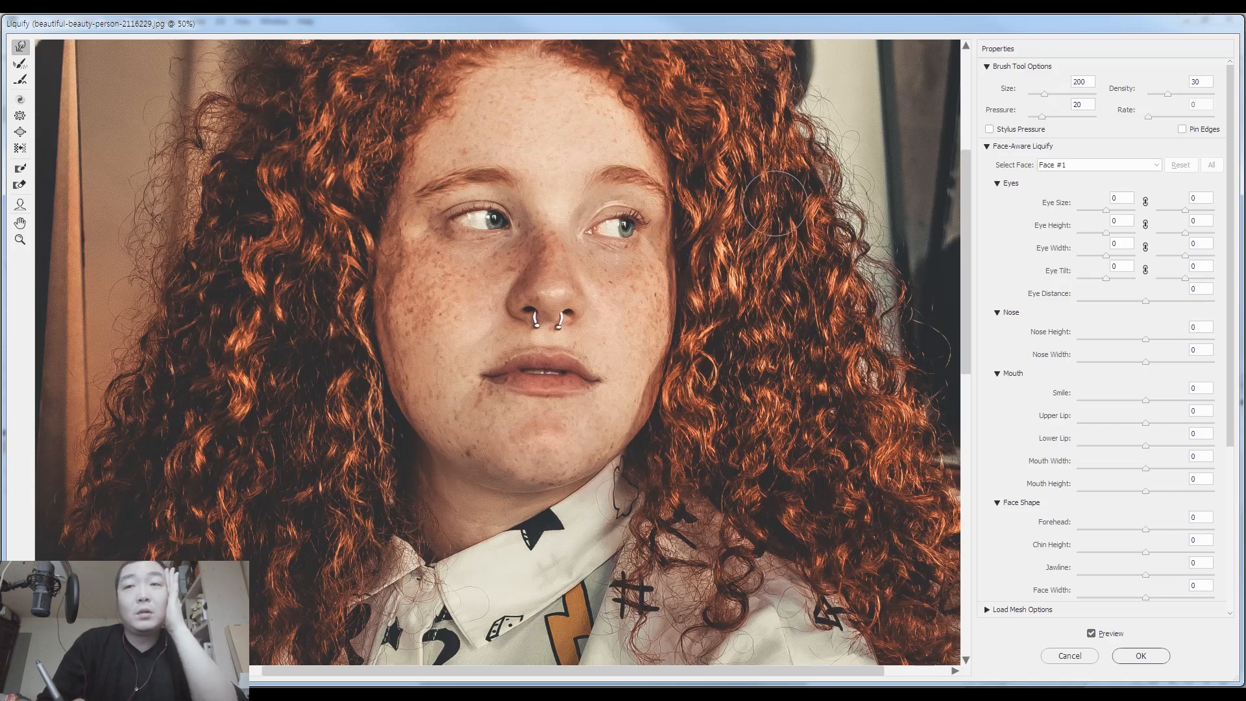
{"action": "key", "text": "bracketright"}
{"action": "key", "text": "bracketright"}
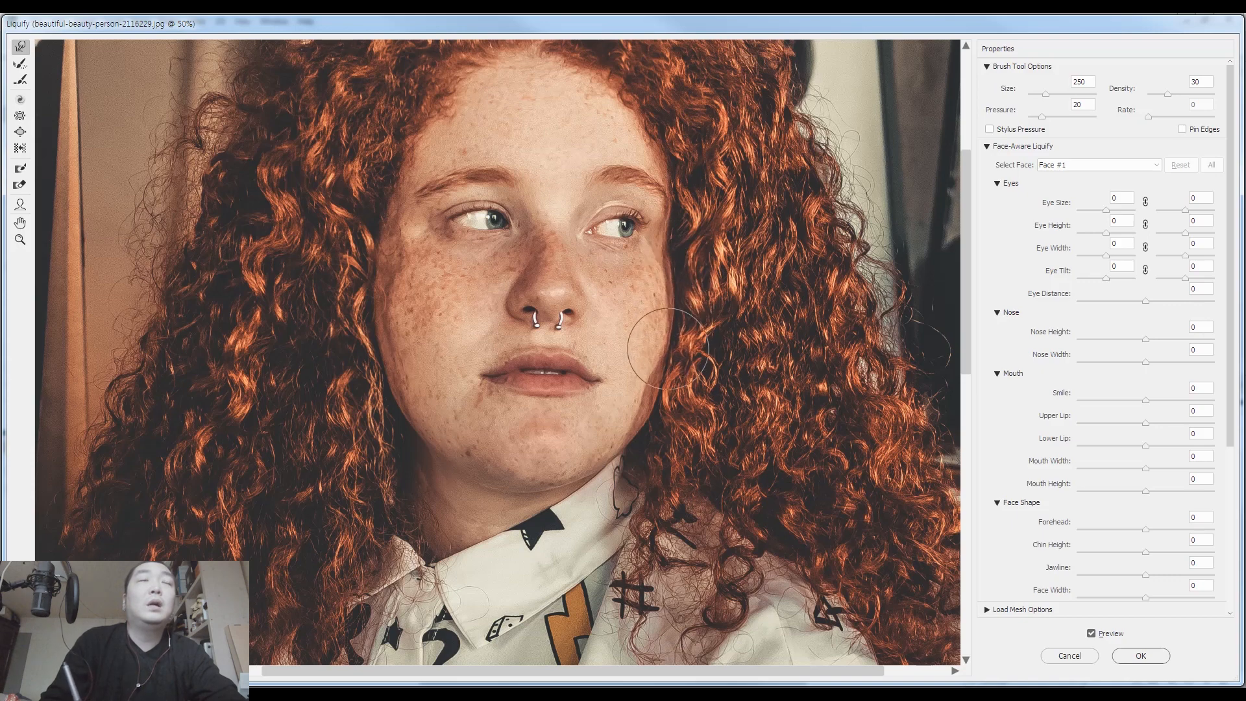
{"action": "key", "text": "bracketright"}
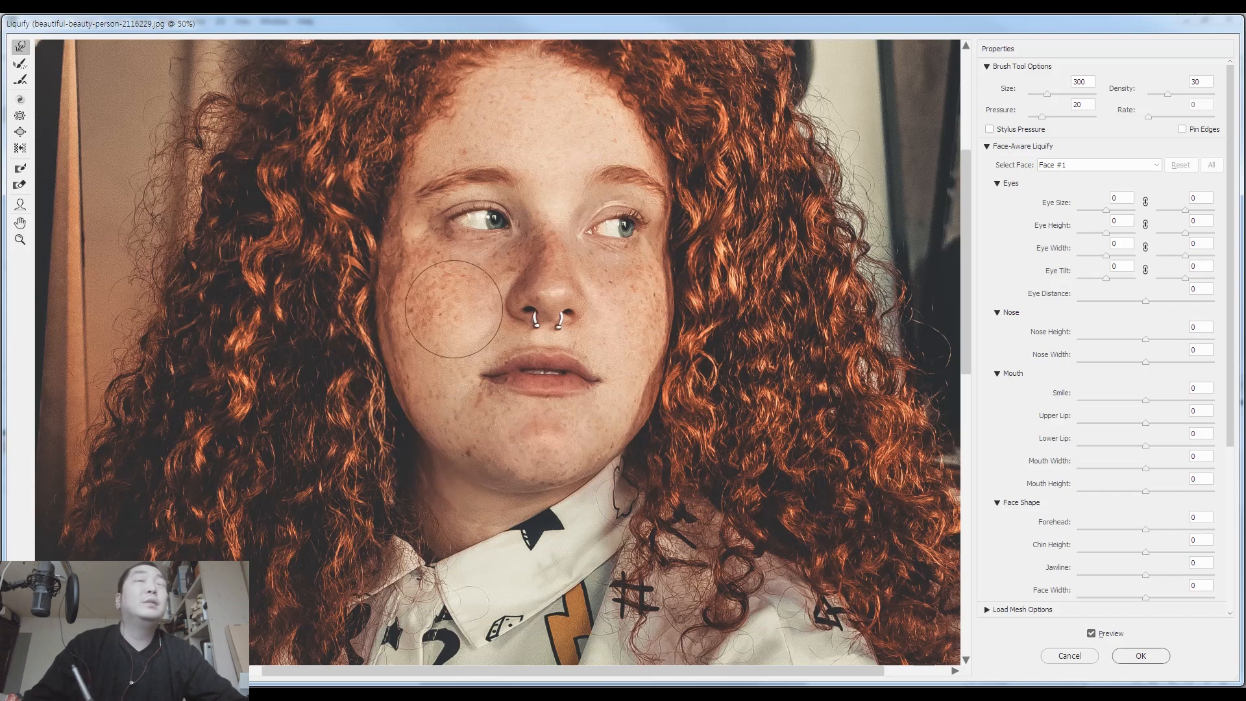
Step: Reshape the face with the Face tool: forehead -14, chin height 44, jawline -47 and face width -3
{"action": "left_click_drag", "start_coordinate": [449, 260], "coordinate": [445, 345]}
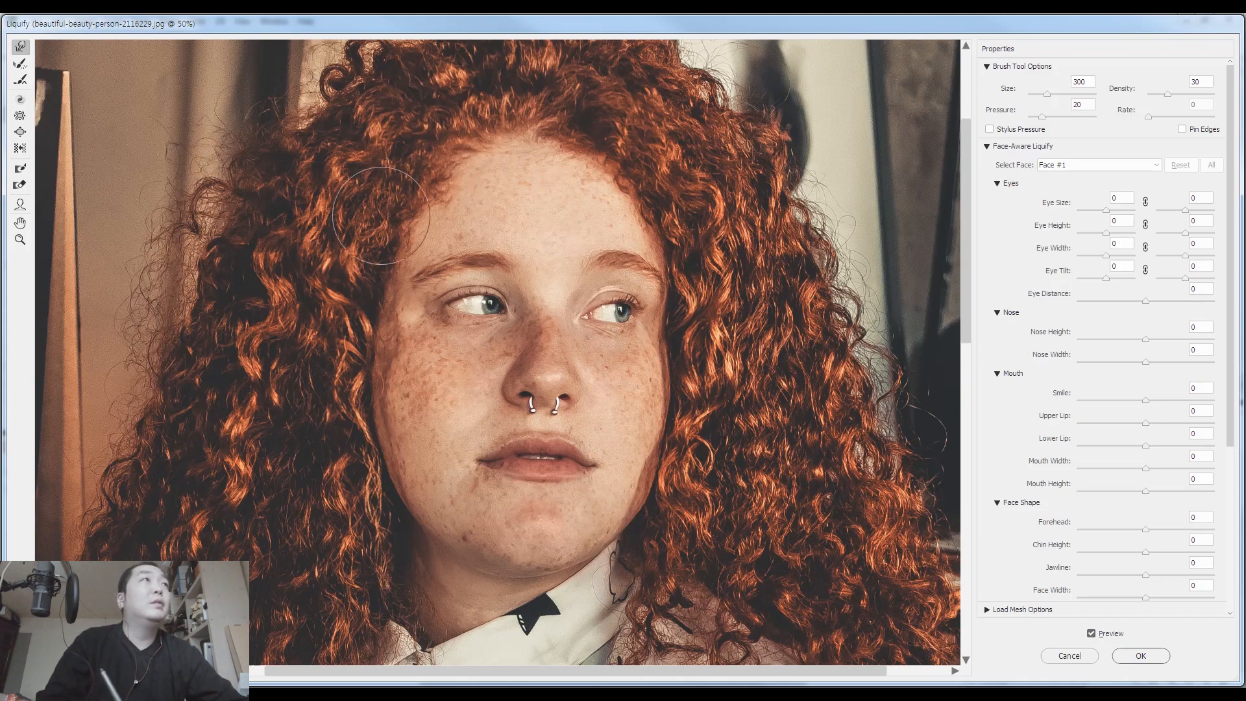
{"action": "left_click", "coordinate": [20, 205]}
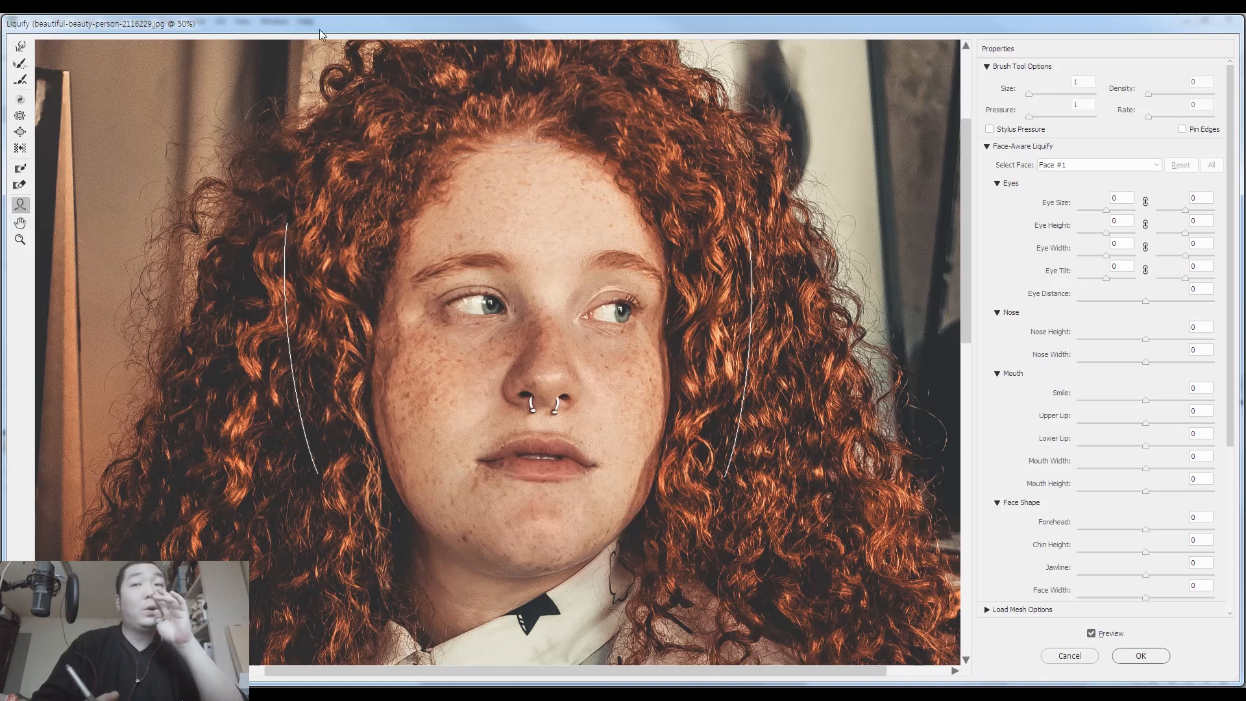
{"action": "mouse_move", "coordinate": [352, 408]}
{"action": "left_click_drag", "start_coordinate": [366, 405], "coordinate": [372, 406]}
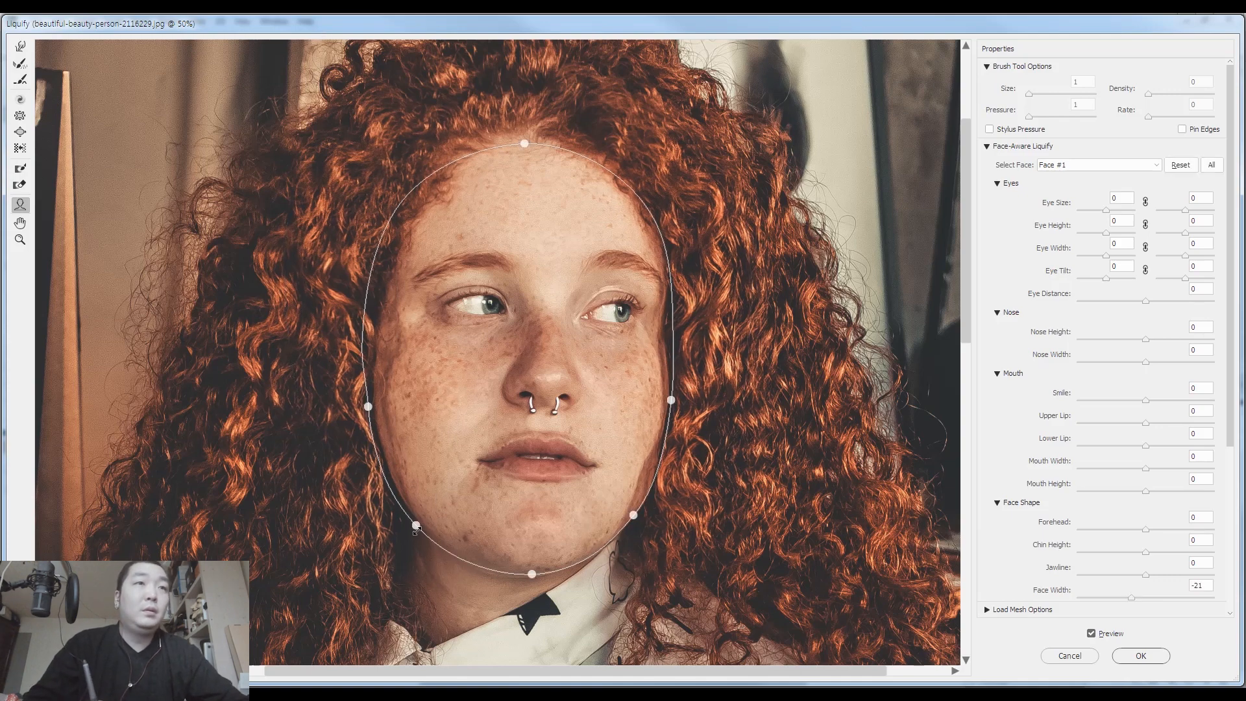
{"action": "left_click_drag", "start_coordinate": [416, 525], "coordinate": [423, 523]}
{"action": "left_click_drag", "start_coordinate": [538, 572], "coordinate": [538, 564]}
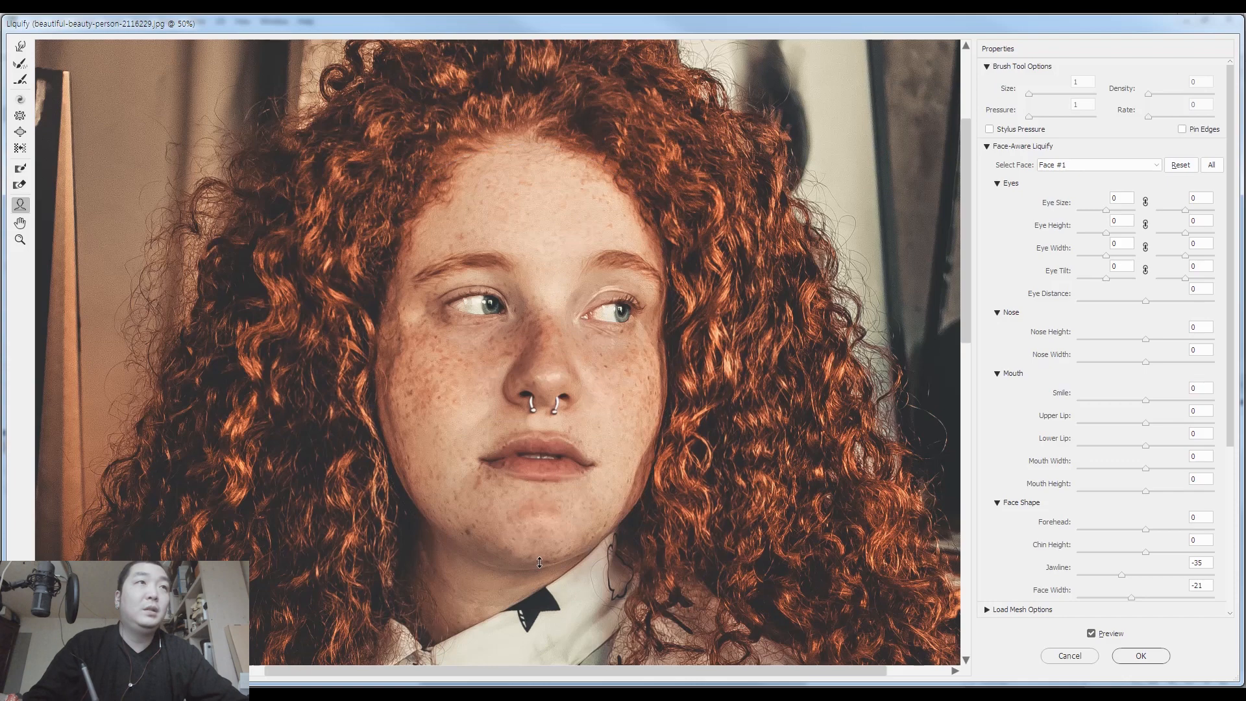
{"action": "left_click_drag", "start_coordinate": [422, 517], "coordinate": [424, 512]}
{"action": "left_click_drag", "start_coordinate": [372, 398], "coordinate": [367, 398]}
{"action": "left_click_drag", "start_coordinate": [527, 142], "coordinate": [525, 146]}
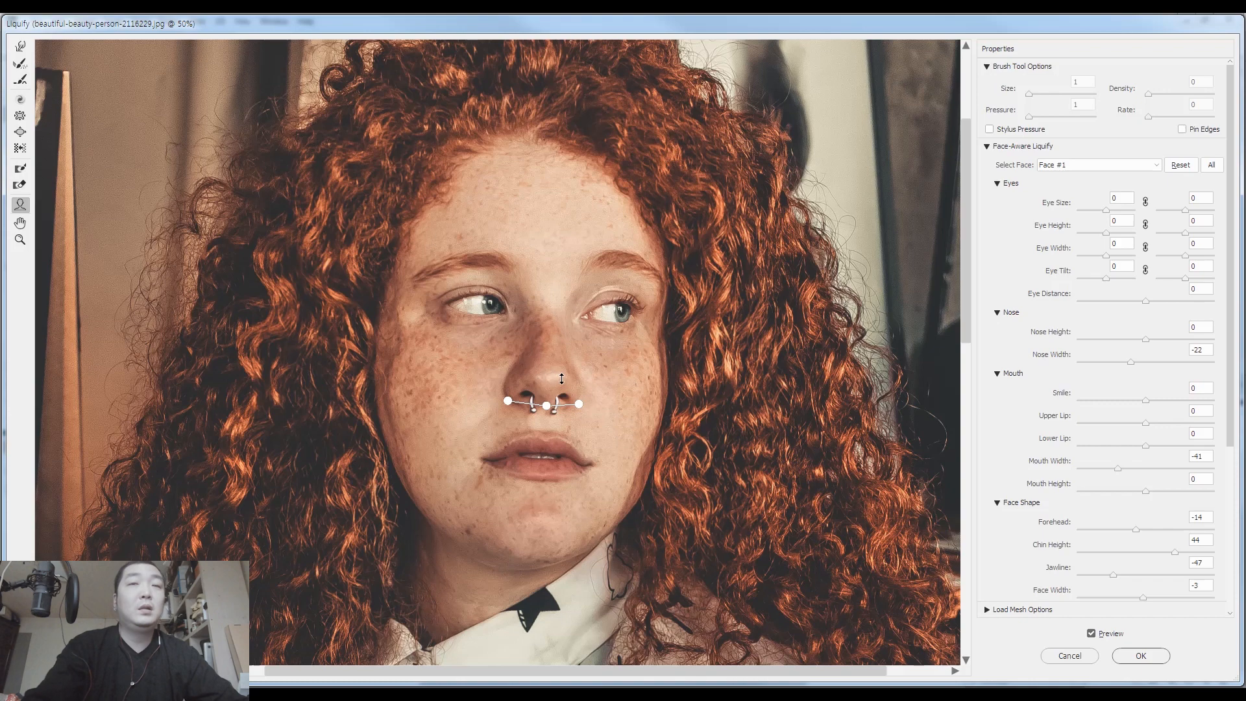
Step: Enlarge the eyes with the Face tool, setting the eye size to 6 for the first eye and 2 for the second
{"action": "key", "text": "ctrl+plus"}
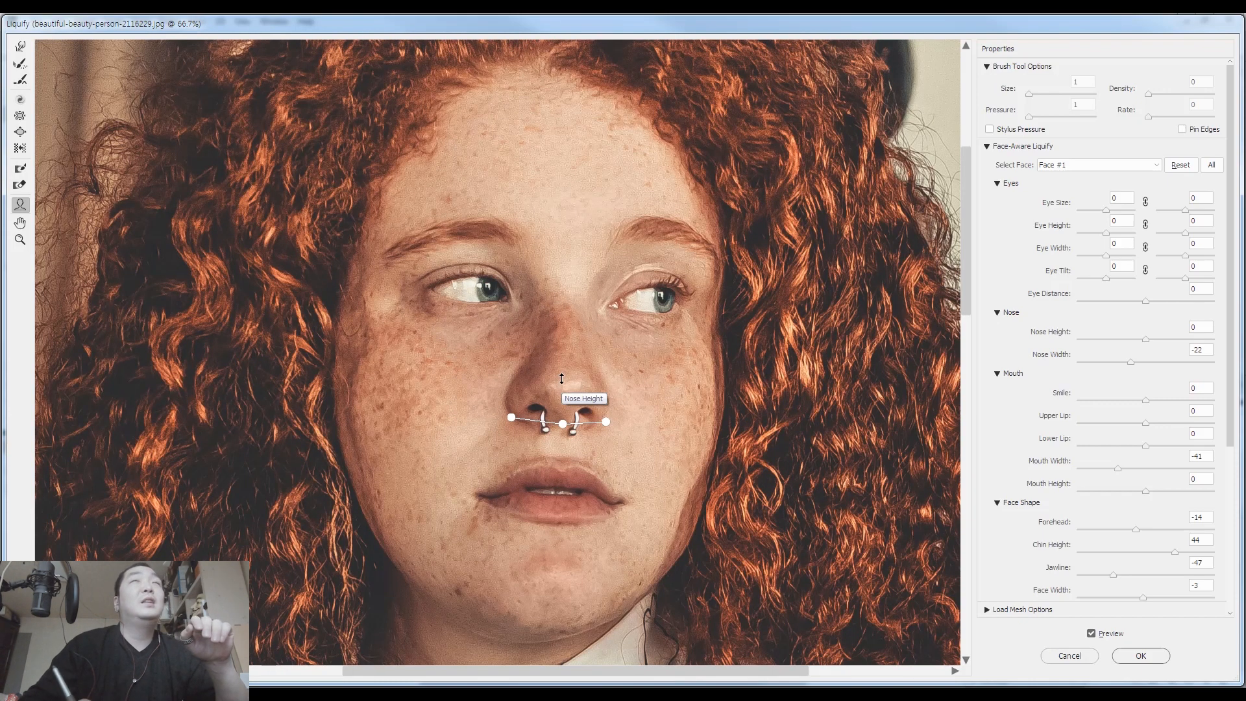
{"action": "mouse_move", "coordinate": [666, 310]}
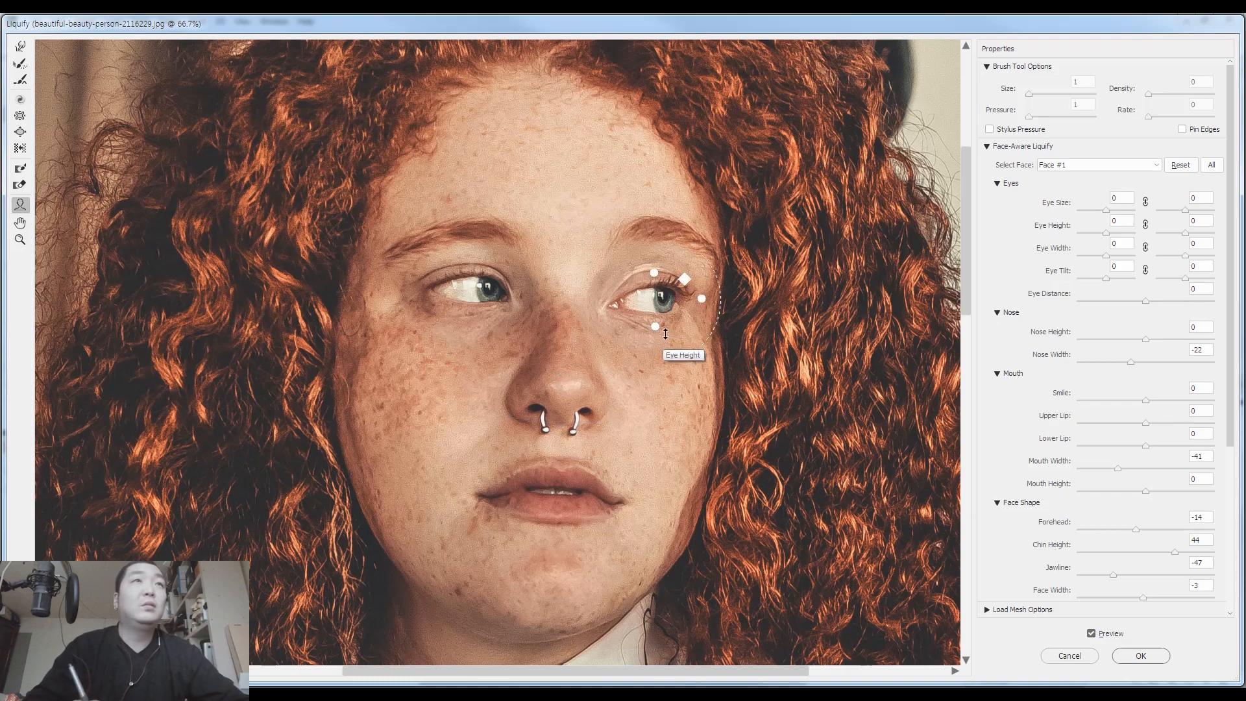
{"action": "mouse_move", "coordinate": [488, 389]}
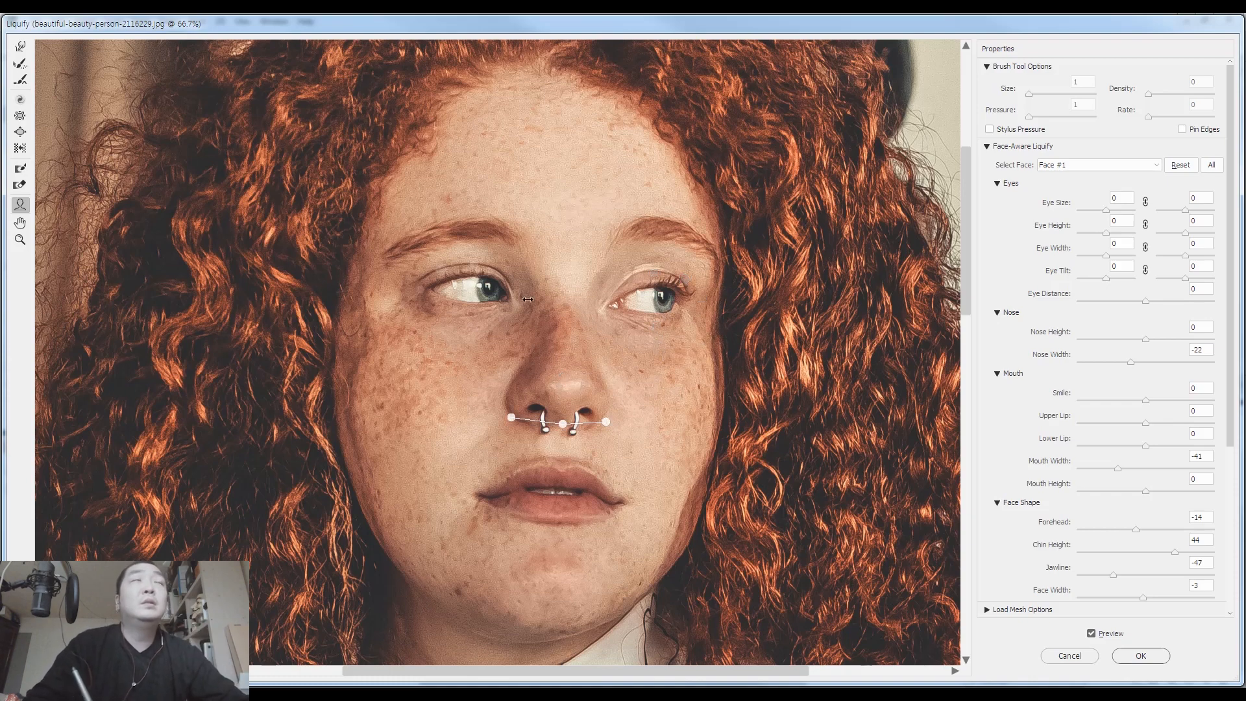
{"action": "mouse_move", "coordinate": [443, 270]}
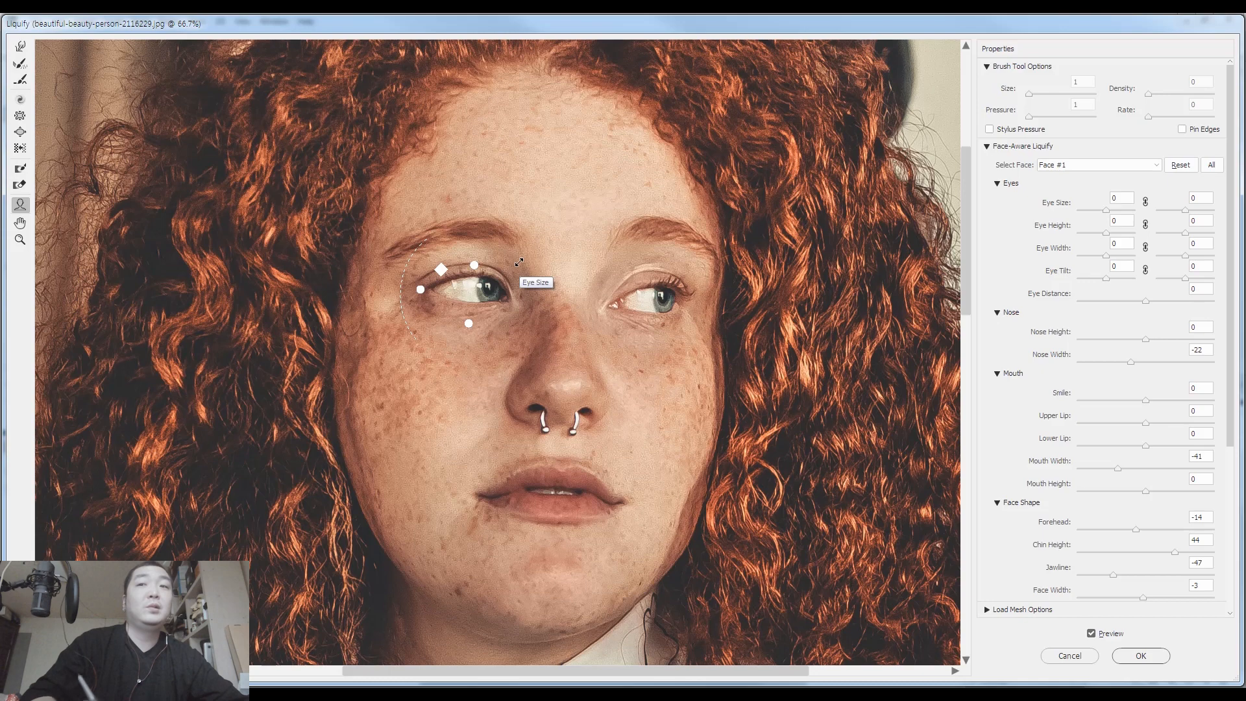
{"action": "key", "text": "ctrl+alt+0"}
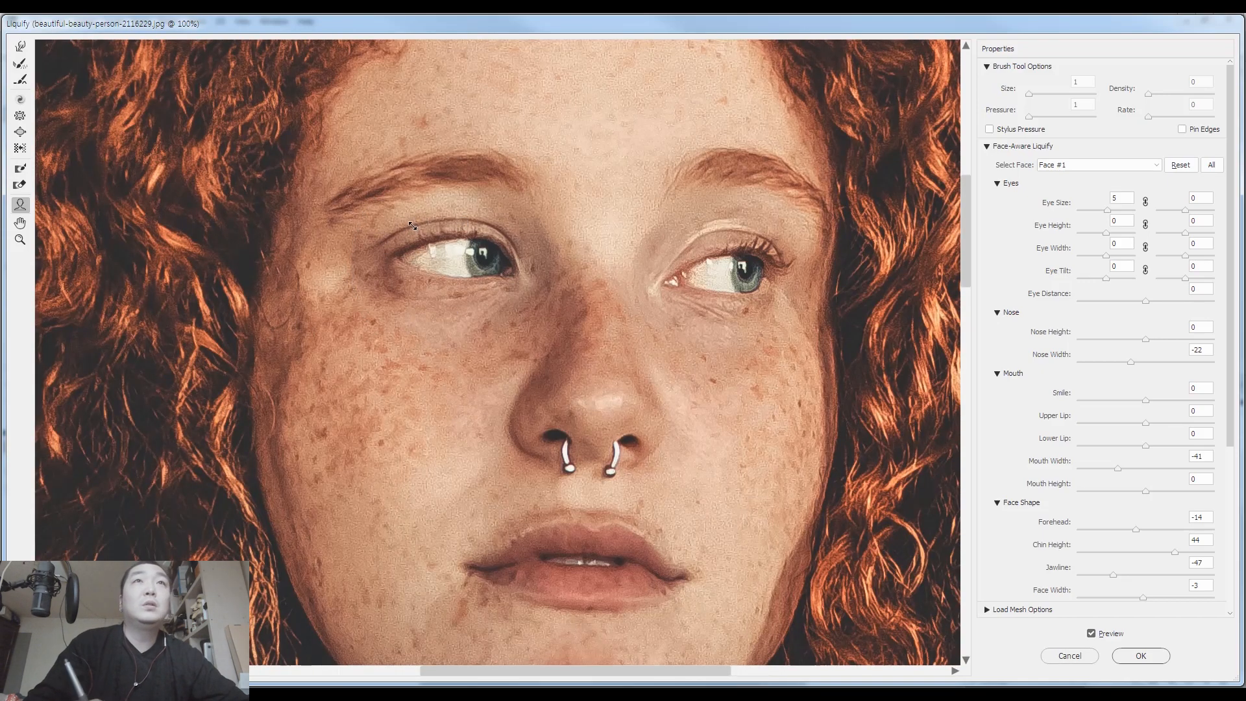
{"action": "mouse_move", "coordinate": [701, 258]}
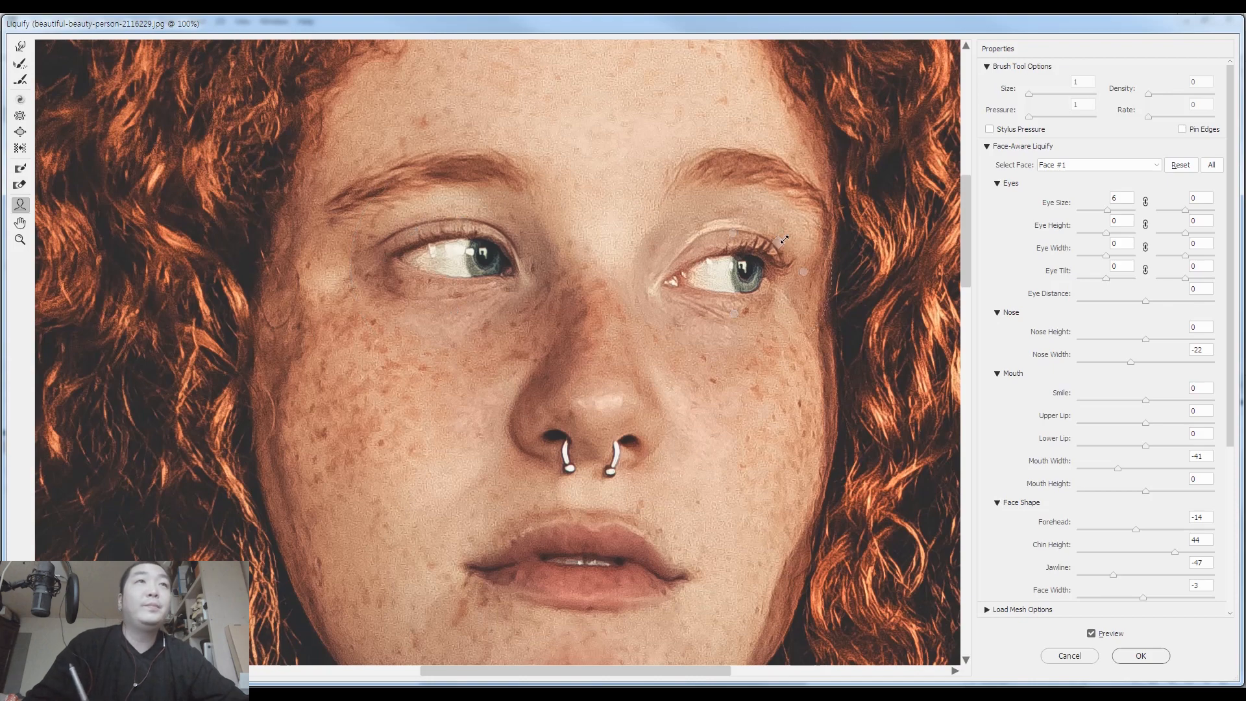
Step: Narrow the nose to a width of -37 and set the lower lip to 18 with the Face tool
{"action": "scroll", "coordinate": [602, 346], "scroll_direction": "down", "scroll_amount": 2}
{"action": "mouse_move", "coordinate": [521, 357]}
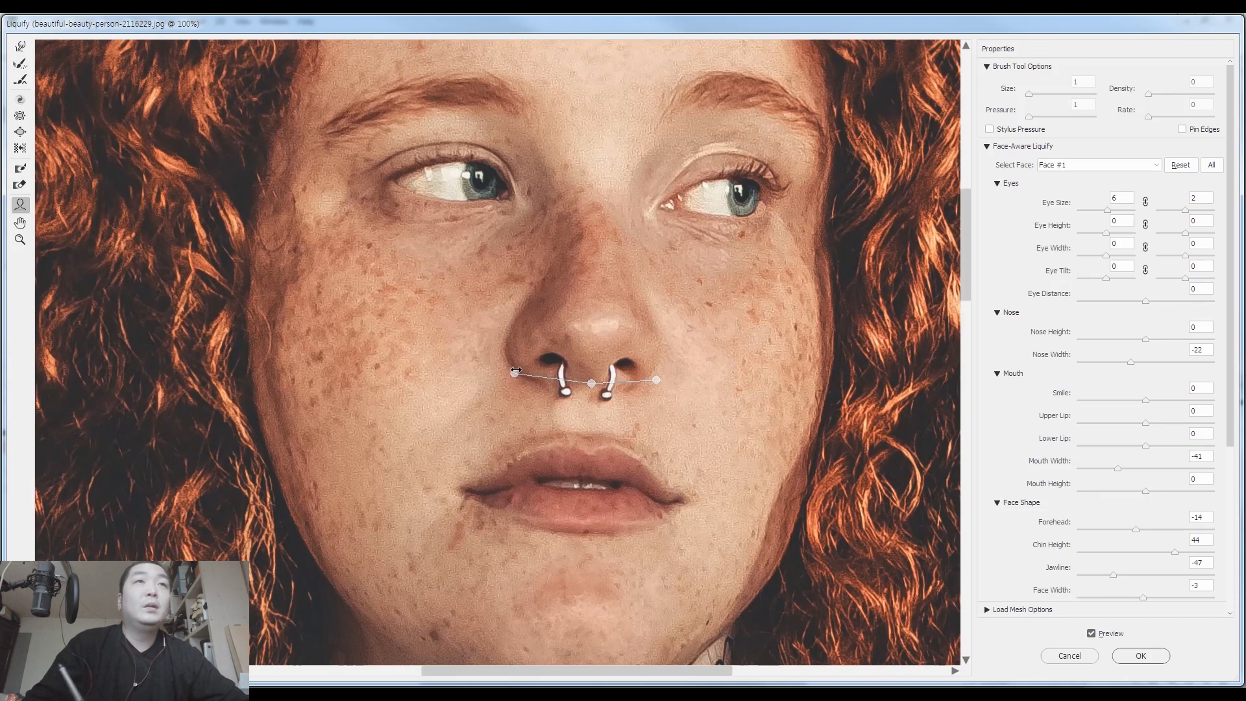
{"action": "scroll", "coordinate": [522, 419], "scroll_direction": "down", "scroll_amount": 2}
{"action": "mouse_move", "coordinate": [574, 432]}
{"action": "left_click_drag", "start_coordinate": [581, 436], "coordinate": [581, 449]}
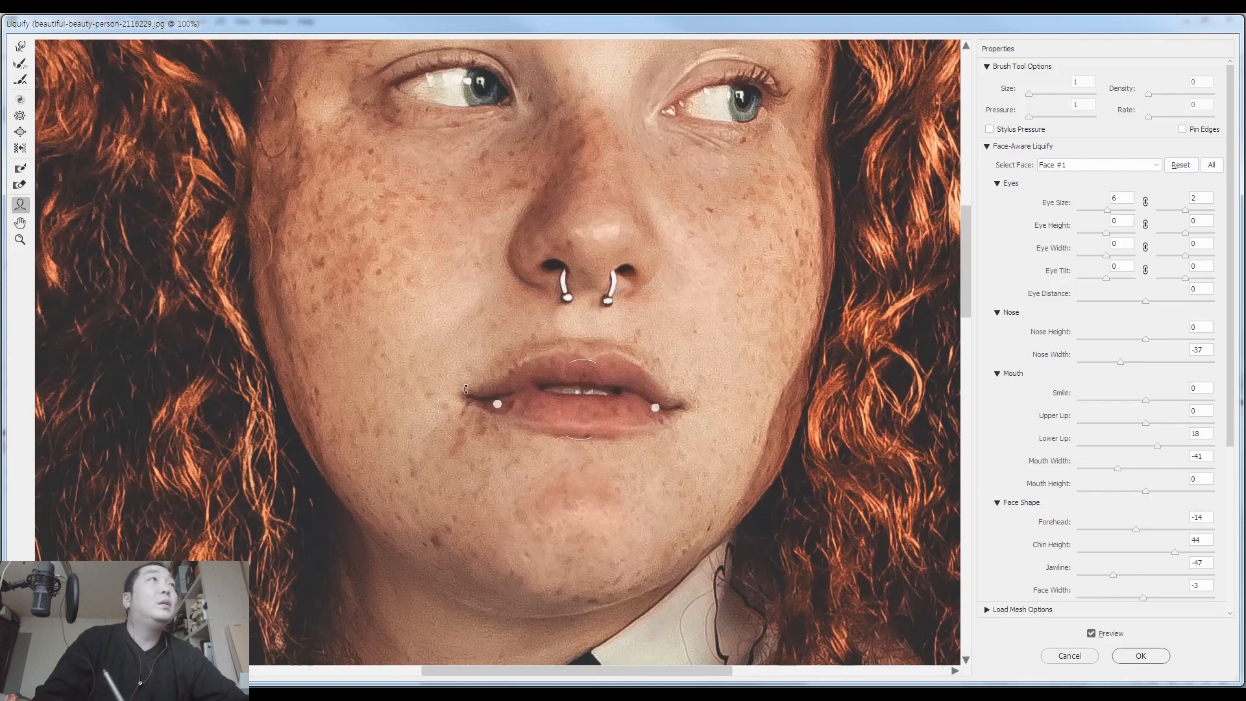
Step: Touch up the corners of the mouth with the Forward Warp tool, reducing the brush size to 60
{"action": "left_click", "coordinate": [20, 46]}
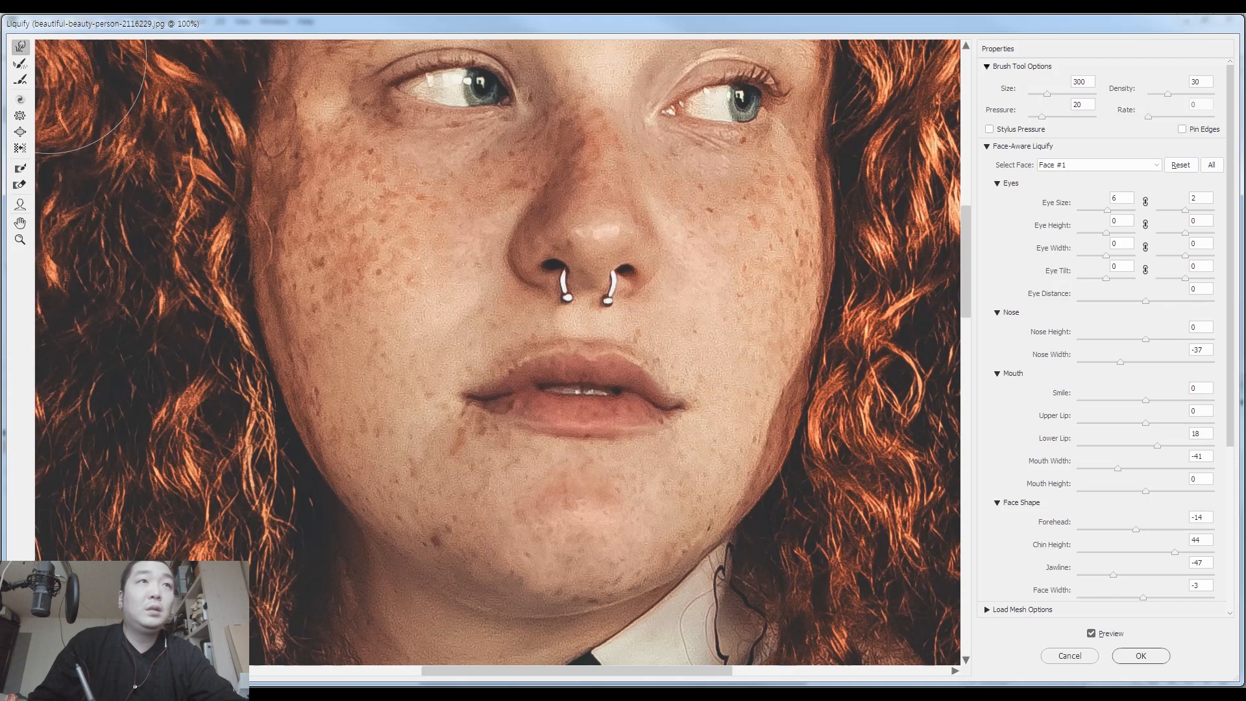
{"action": "key", "text": "bracketleft"}
{"action": "key", "text": "bracketleft"}
{"action": "key", "text": "bracketleft"}
{"action": "key", "text": "bracketleft"}
{"action": "key", "text": "bracketleft"}
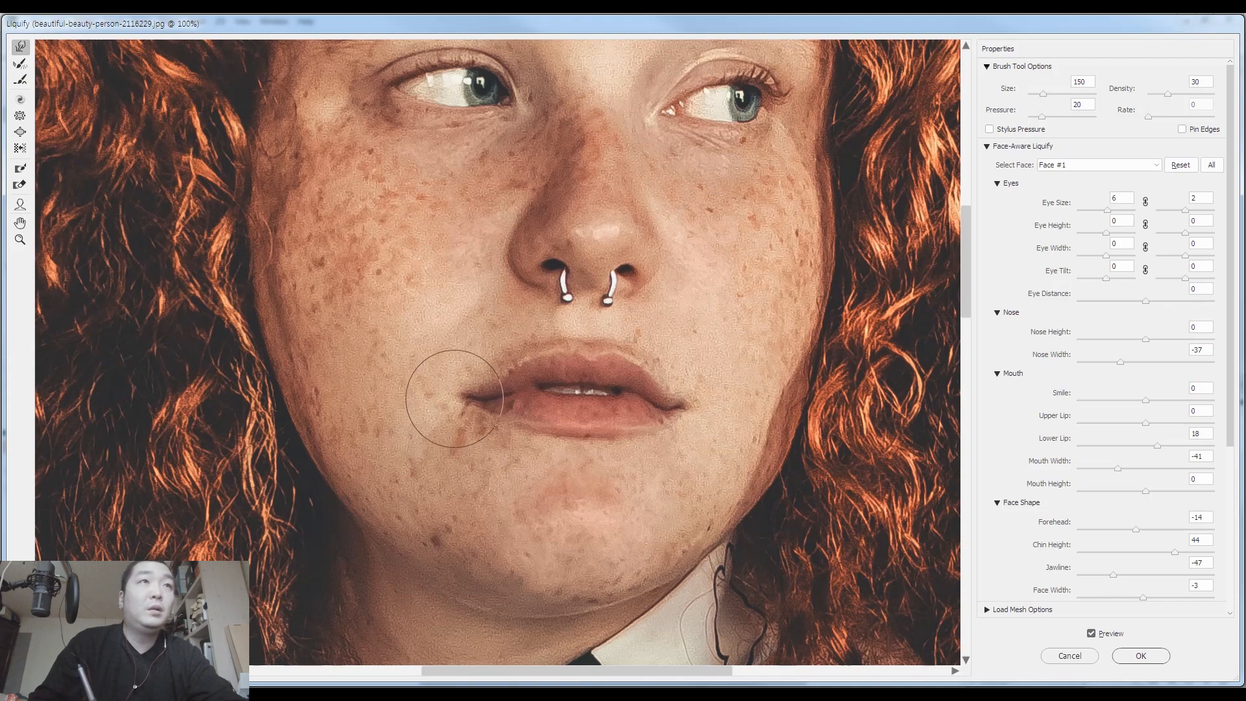
{"action": "key", "text": "bracketleft"}
{"action": "key", "text": "bracketleft"}
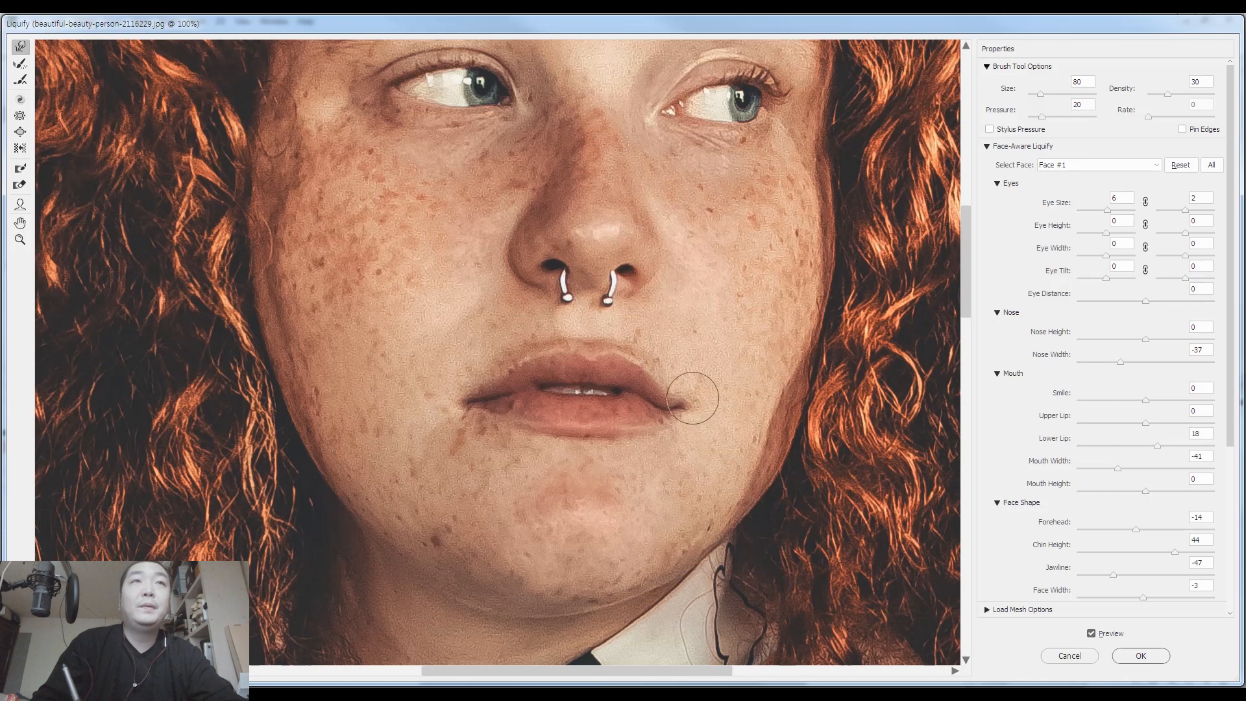
{"action": "key", "text": "bracketleft"}
{"action": "key", "text": "bracketleft"}
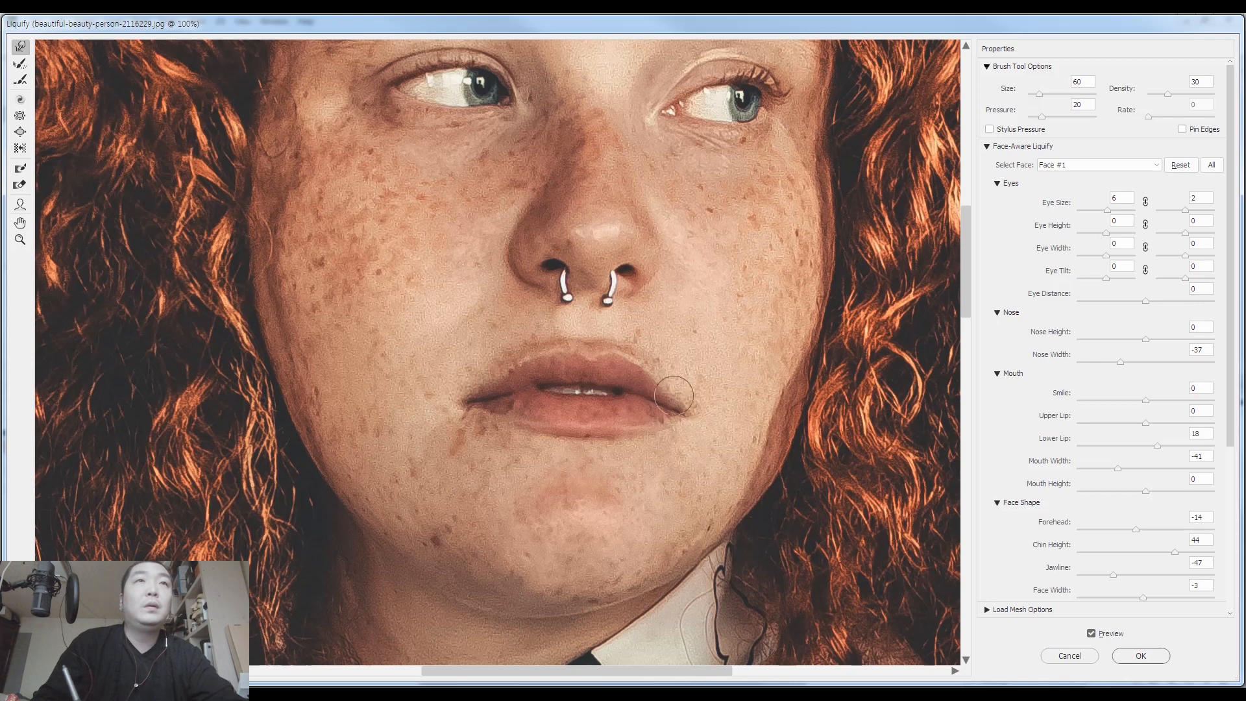
Step: Work over the upper and lower lips with the Forward Warp tool, raising the brush size to 80 and 100
{"action": "key", "text": "bracketright"}
{"action": "key", "text": "bracketright"}
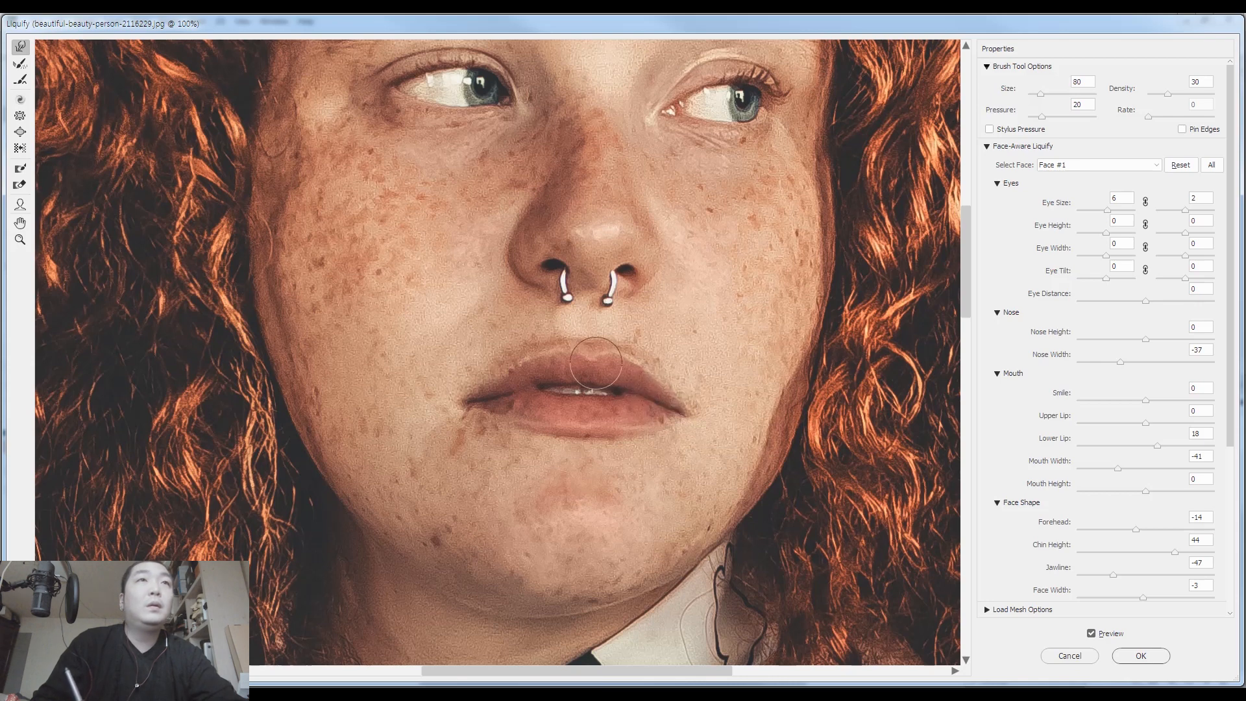
{"action": "key", "text": "bracketright"}
{"action": "key", "text": "bracketright"}
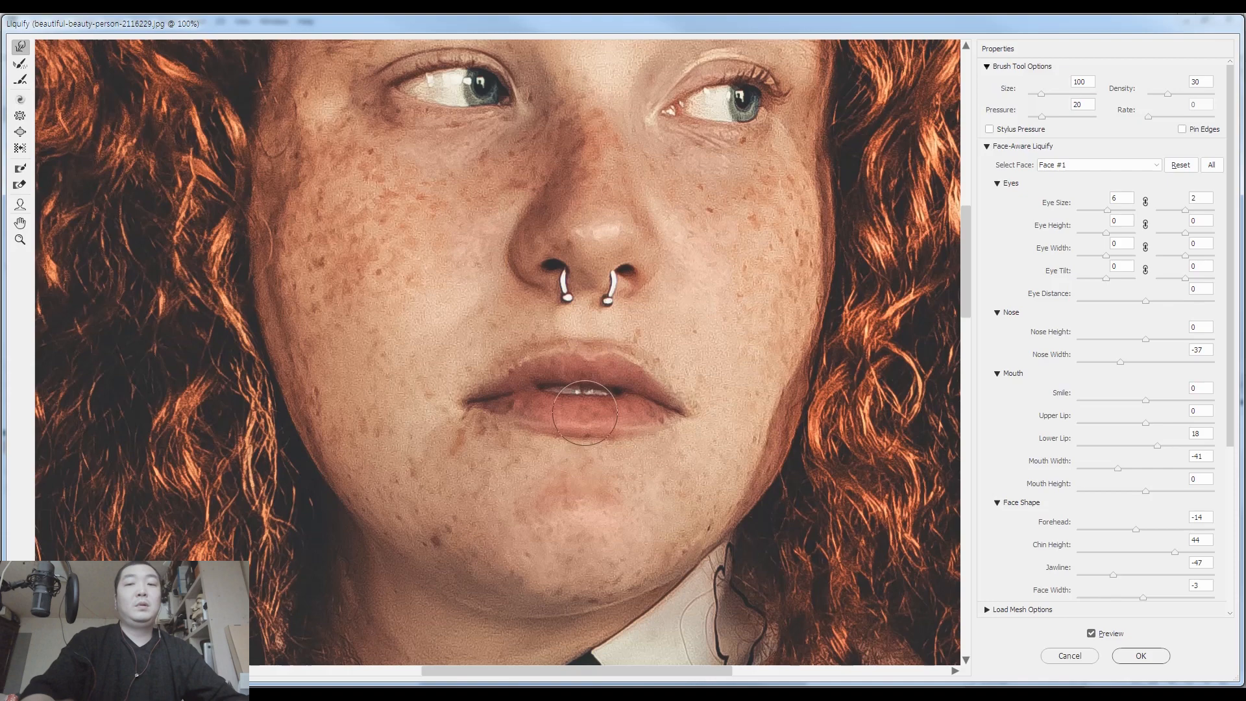
Step: Go along the jaw and chin with the Forward Warp tool, trying brush size 250 and settling on 125
{"action": "key", "text": "ctrl+minus"}
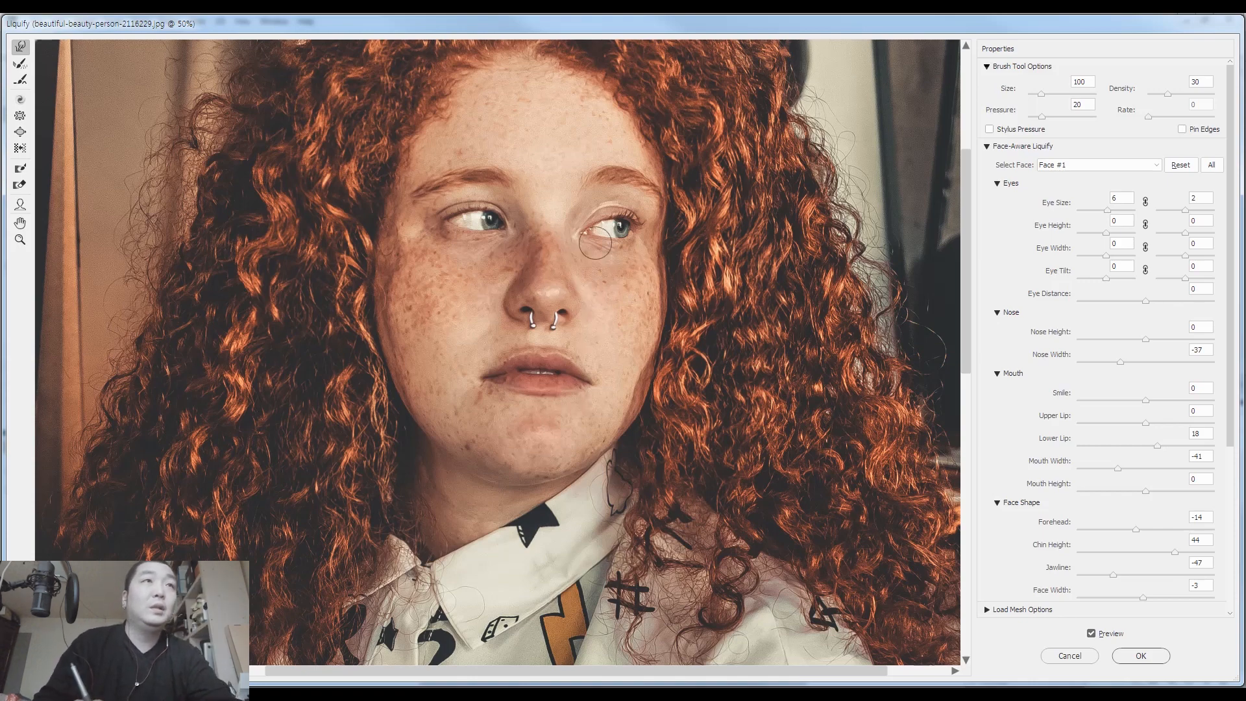
{"action": "key", "text": "bracketright"}
{"action": "key", "text": "bracketright"}
{"action": "key", "text": "bracketright"}
{"action": "key", "text": "bracketright"}
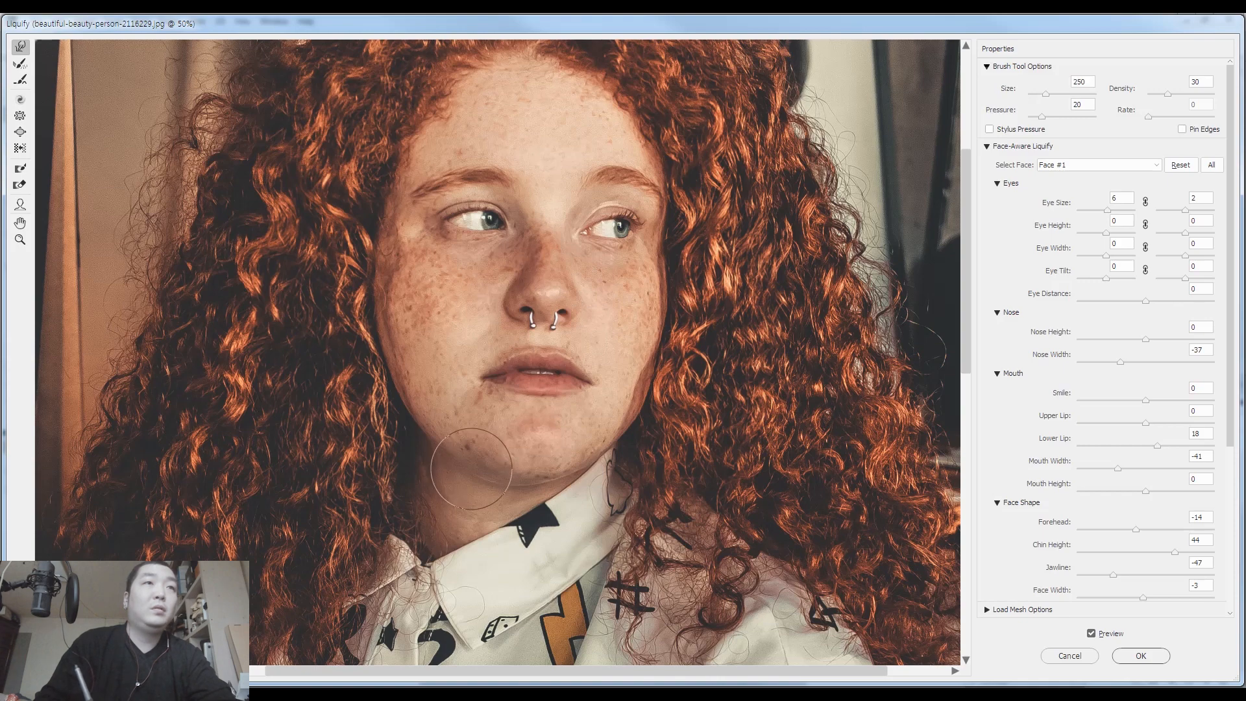
{"action": "key", "text": "bracketleft"}
{"action": "key", "text": "bracketleft"}
{"action": "key", "text": "bracketleft"}
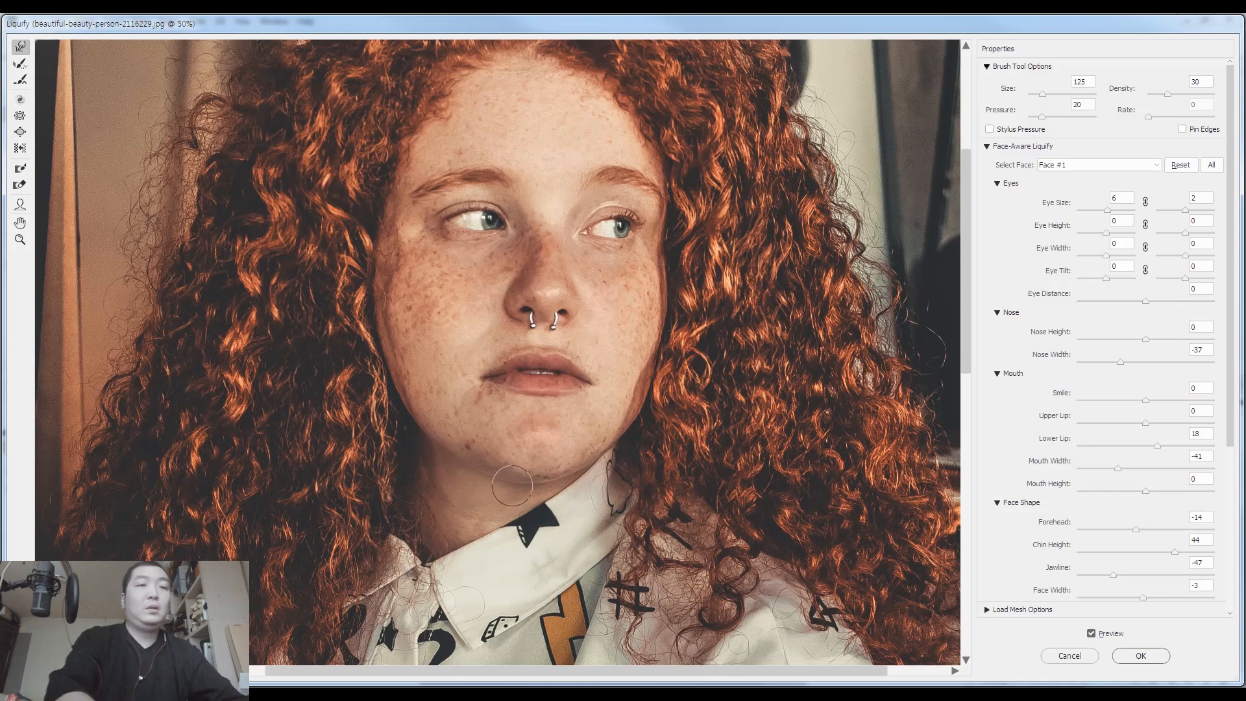
Step: Compare the whole portrait with the preview off and on, and apply the Liquify changes
{"action": "key", "text": "ctrl+0"}
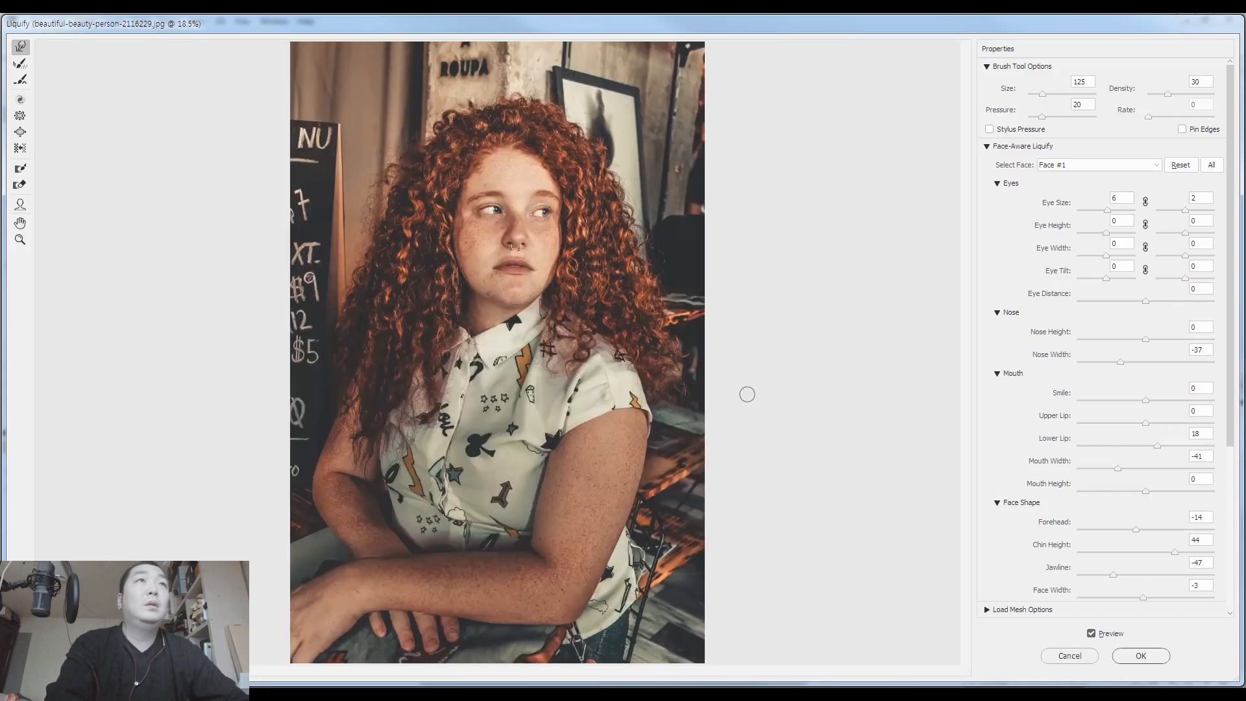
{"action": "key", "text": "p"}
{"action": "key", "text": "p"}
{"action": "key", "text": "p"}
{"action": "key", "text": "p"}
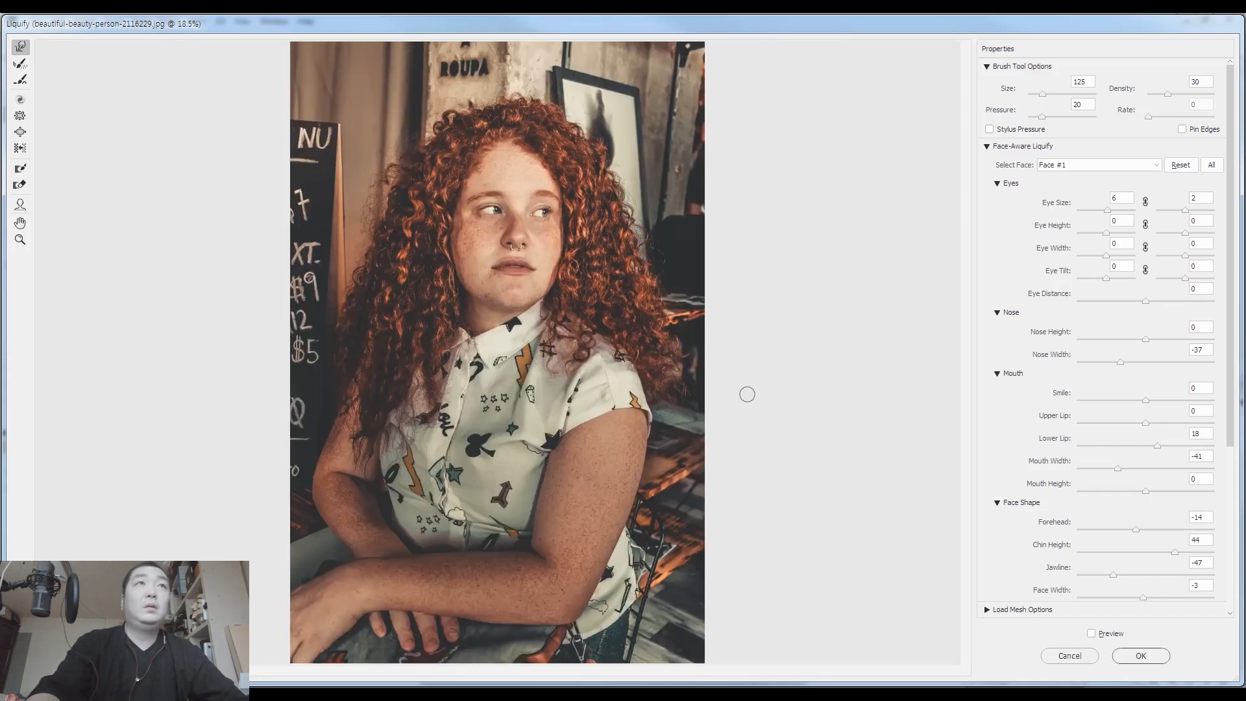
{"action": "key", "text": "ctrl+plus"}
{"action": "key", "text": "ctrl+plus"}
{"action": "key", "text": "ctrl+plus"}
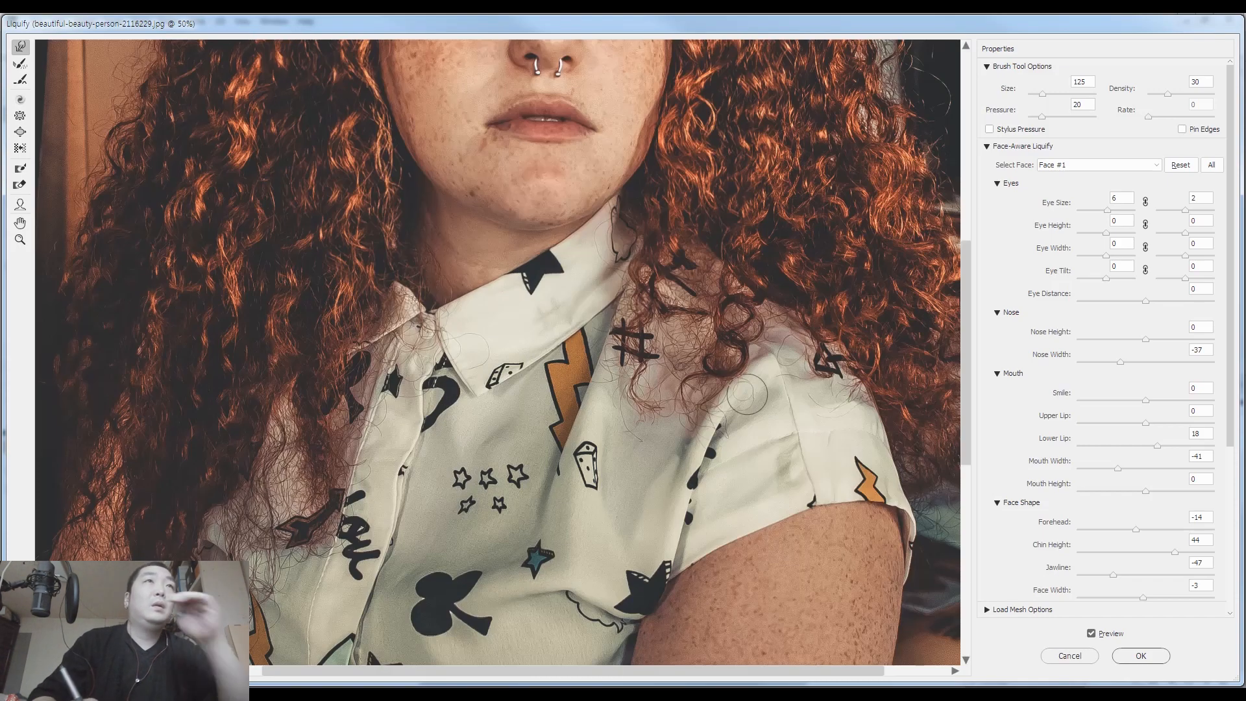
{"action": "scroll", "coordinate": [574, 328], "scroll_direction": "up", "scroll_amount": 3}
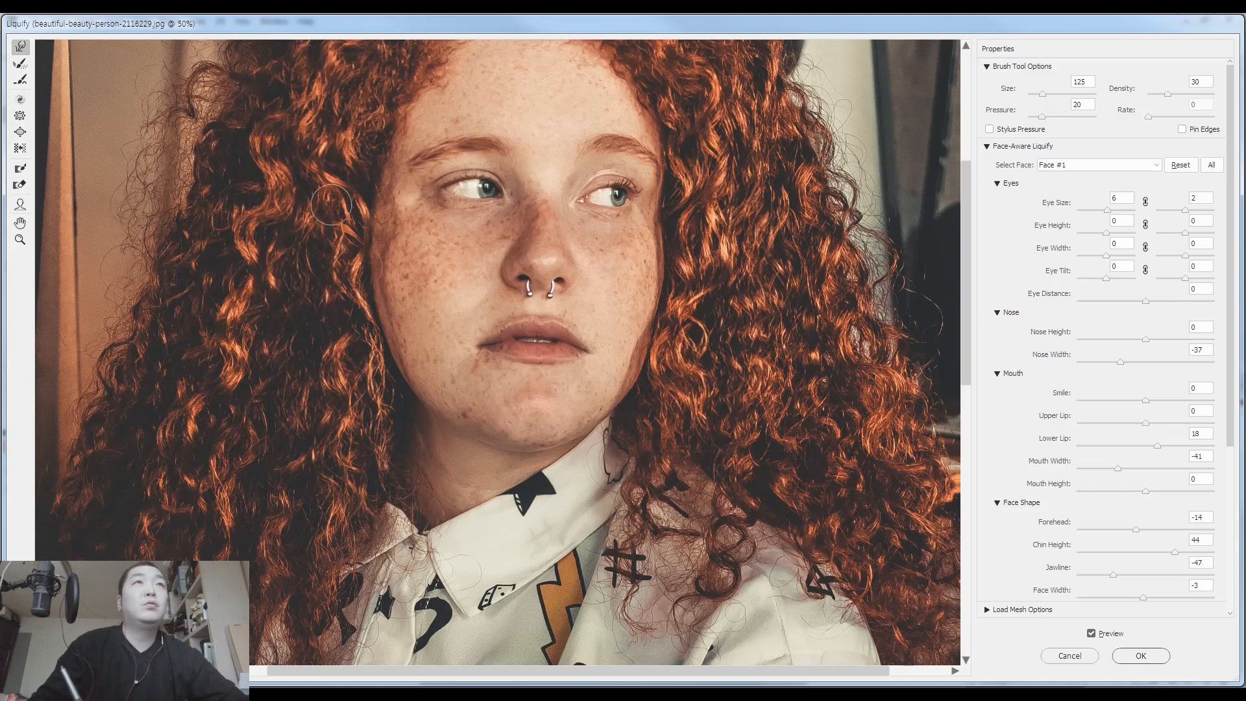
{"action": "key", "text": "Return"}
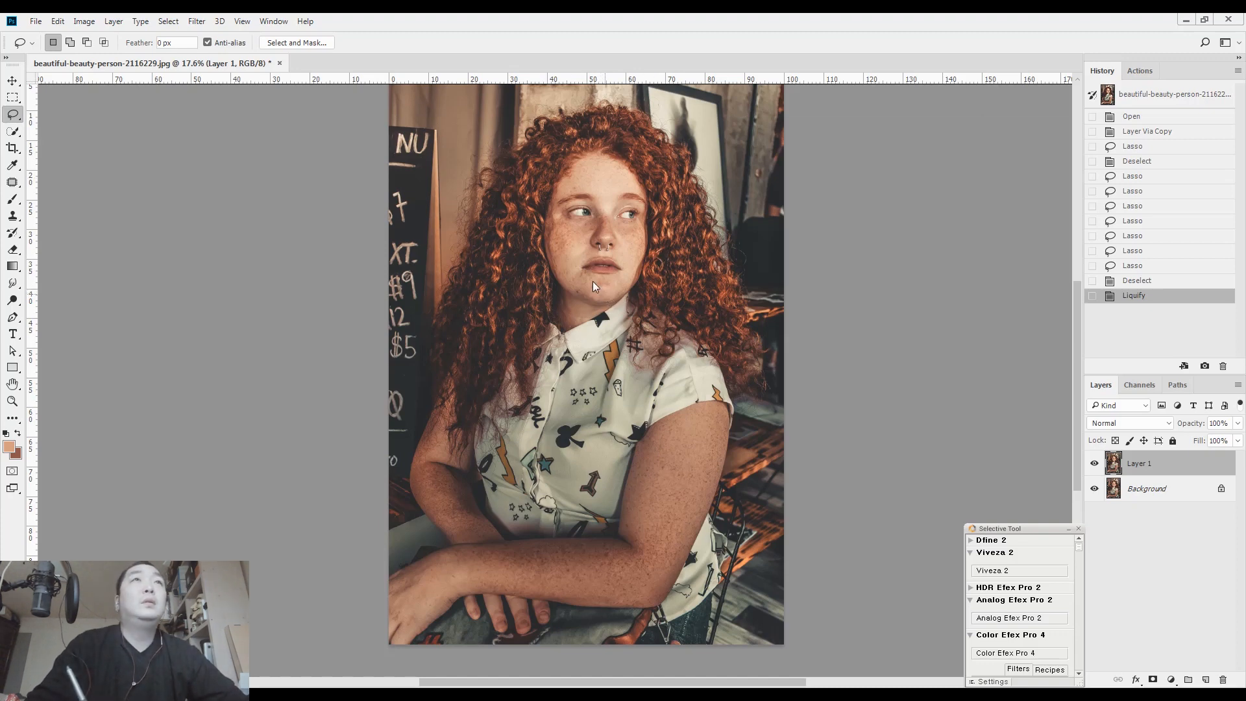
Step: Reopen Liquify and slim the face with the Face tool: face width -26, jawline -21 and chin height 21
{"action": "key", "text": "ctrl+shift+x"}
{"action": "scroll", "coordinate": [535, 255], "scroll_direction": "up", "scroll_amount": 1}
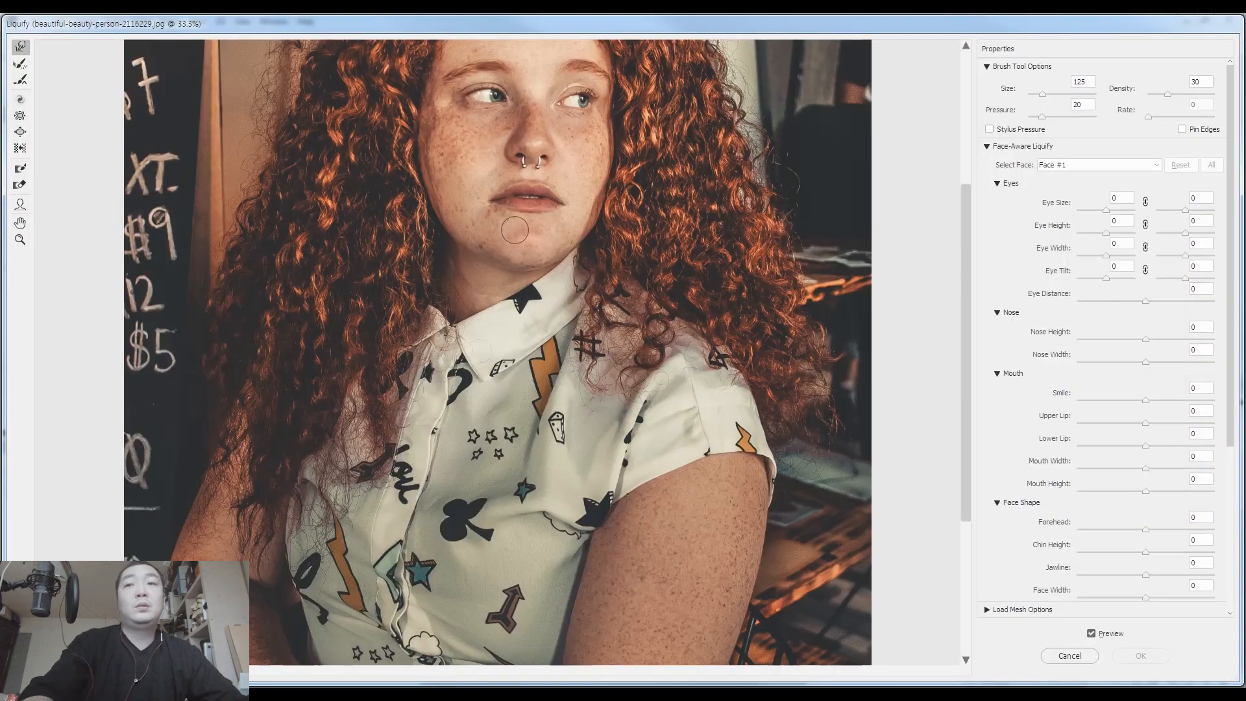
{"action": "scroll", "coordinate": [500, 300], "scroll_direction": "up", "scroll_amount": 1}
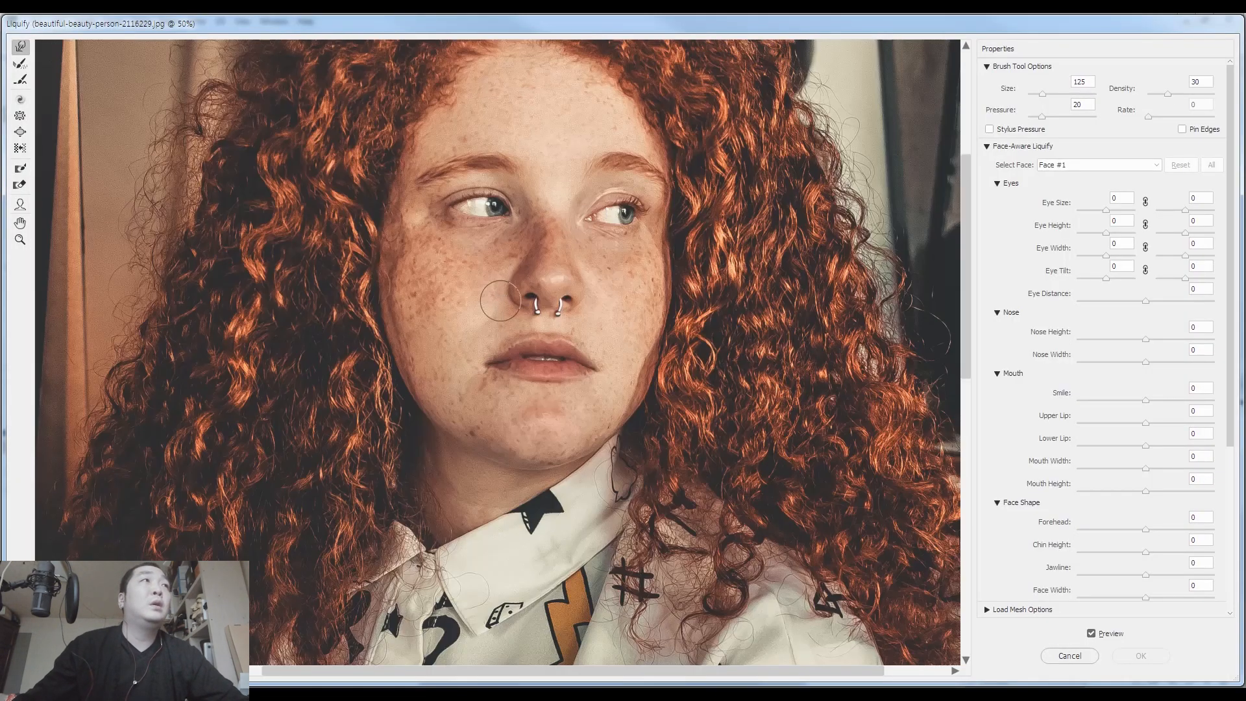
{"action": "left_click", "coordinate": [20, 205]}
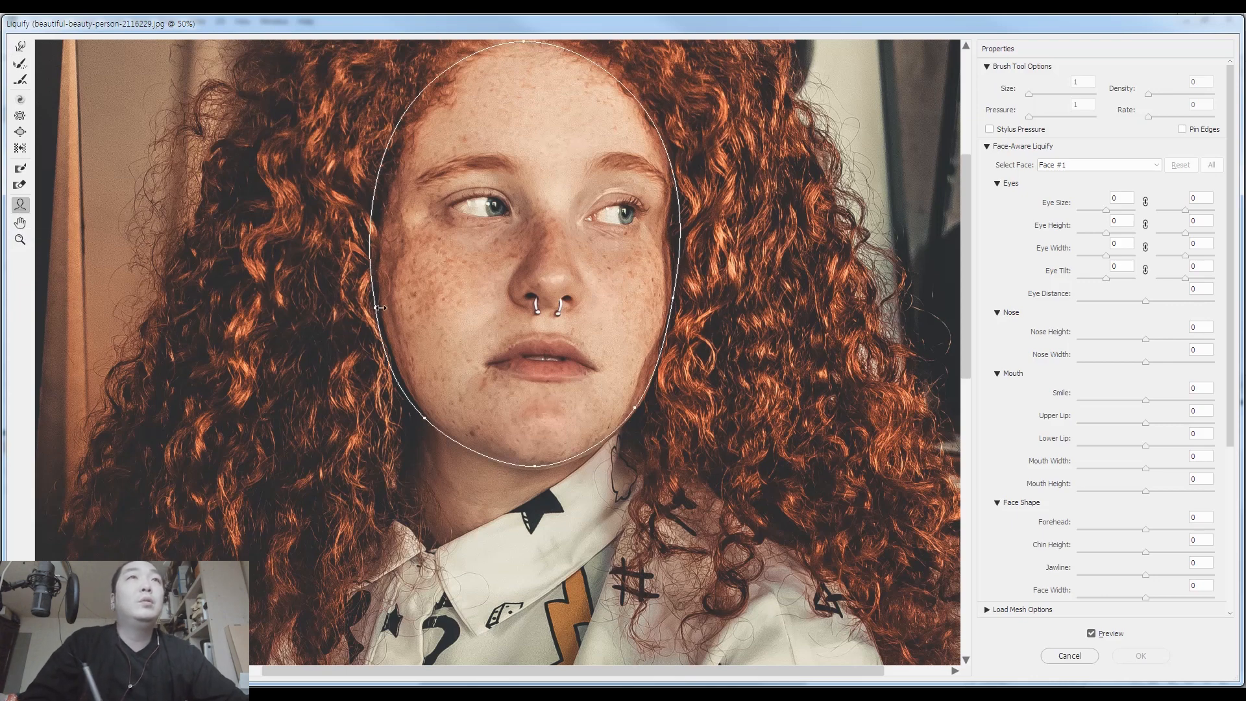
{"action": "left_click_drag", "start_coordinate": [377, 310], "coordinate": [397, 313]}
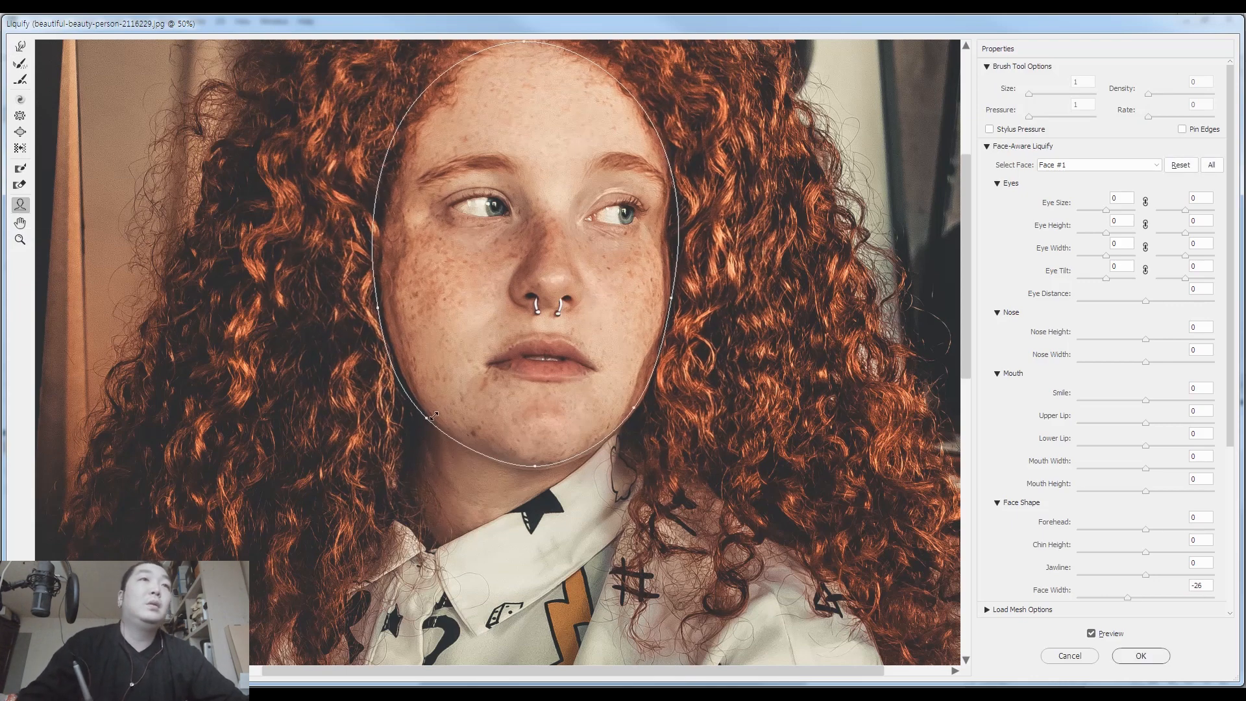
{"action": "left_click_drag", "start_coordinate": [427, 416], "coordinate": [444, 408]}
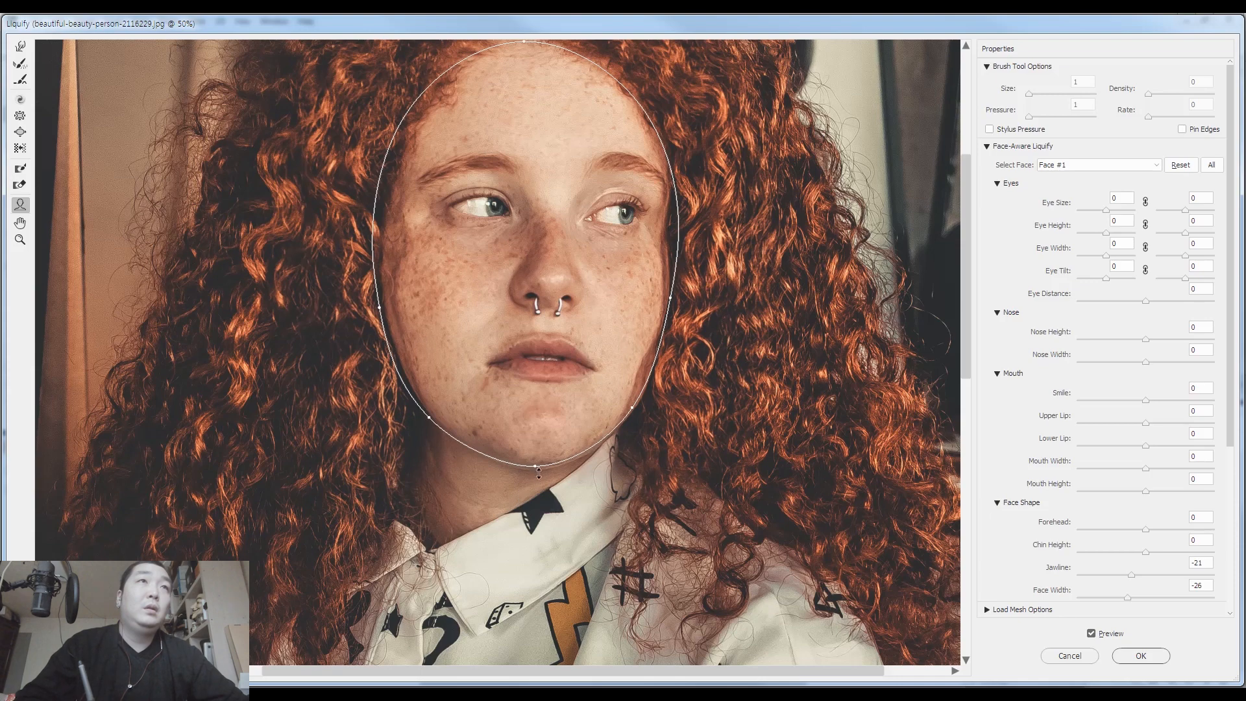
{"action": "left_click_drag", "start_coordinate": [539, 467], "coordinate": [542, 463]}
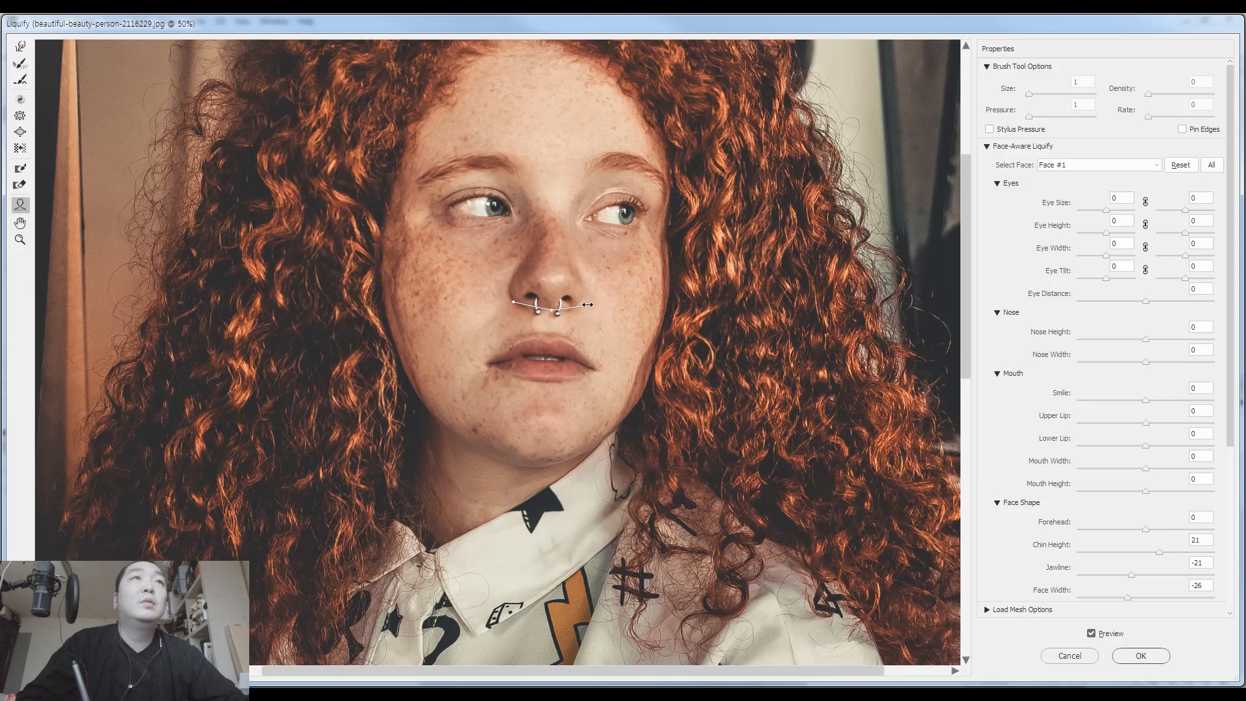
Step: Set the nose width to -11, mouth width to -22 and forehead to -33 with the Face tool
{"action": "left_click_drag", "start_coordinate": [588, 305], "coordinate": [583, 305]}
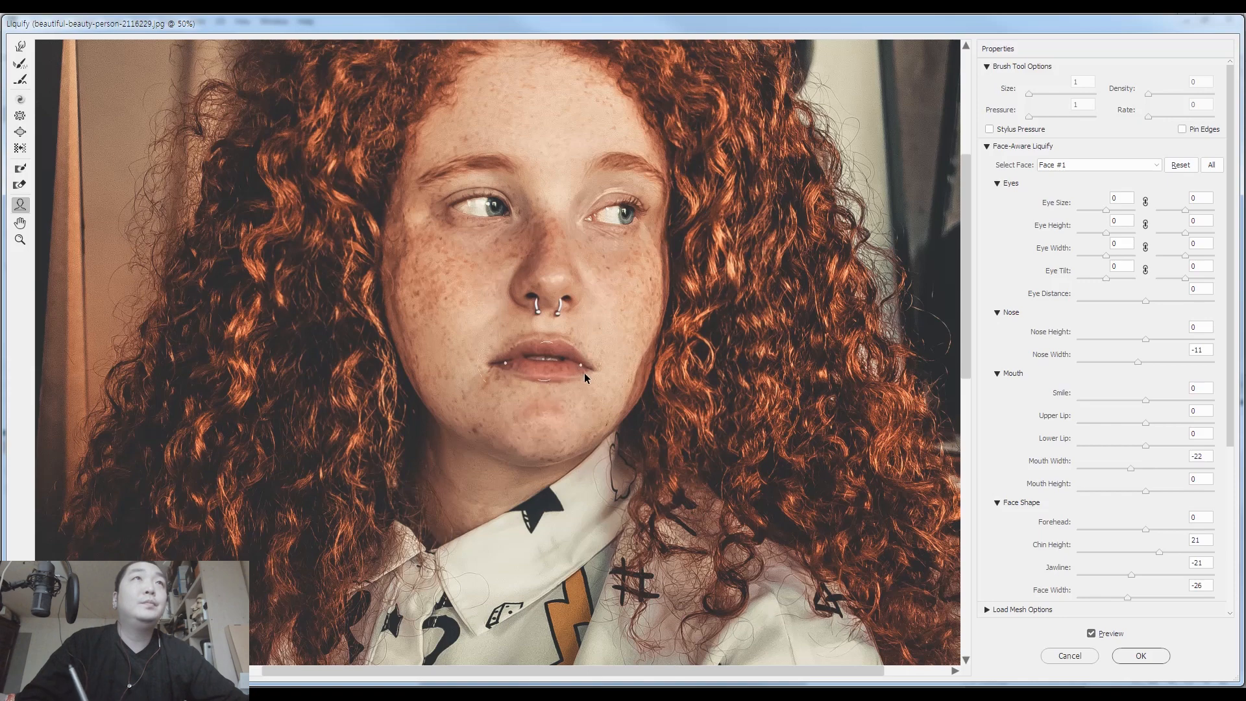
{"action": "left_click_drag", "start_coordinate": [538, 151], "coordinate": [521, 272]}
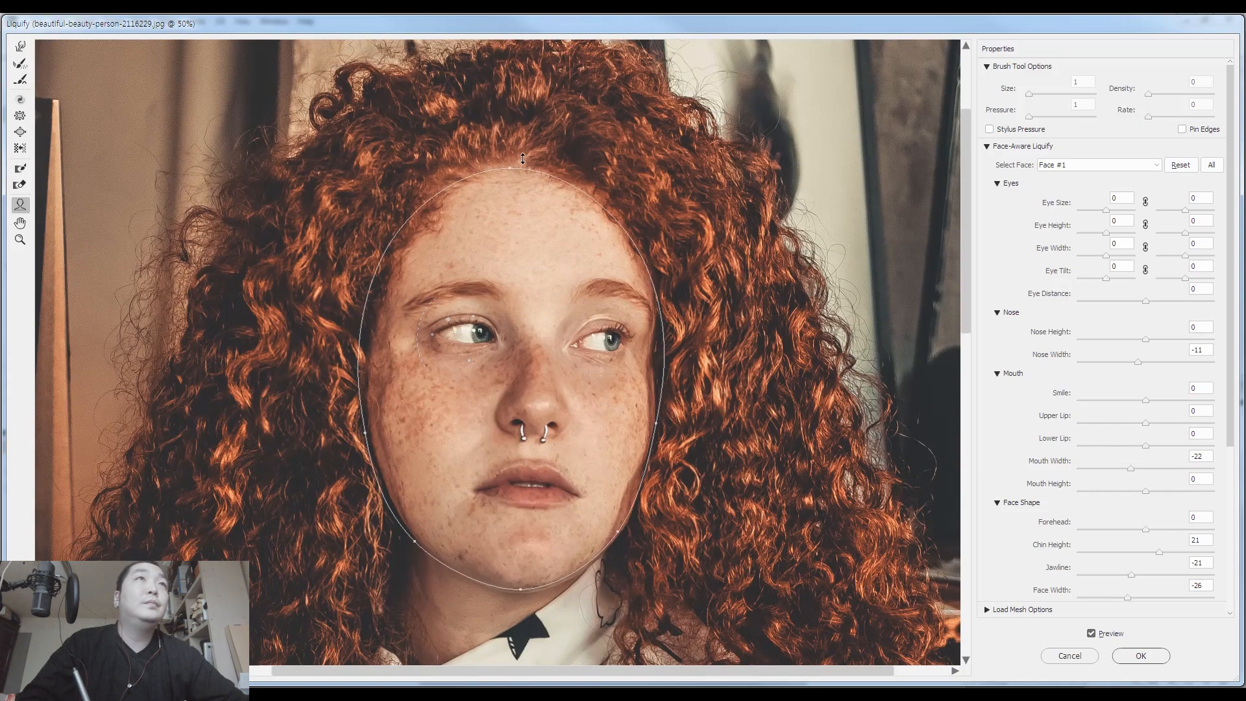
{"action": "left_click_drag", "start_coordinate": [521, 172], "coordinate": [520, 189]}
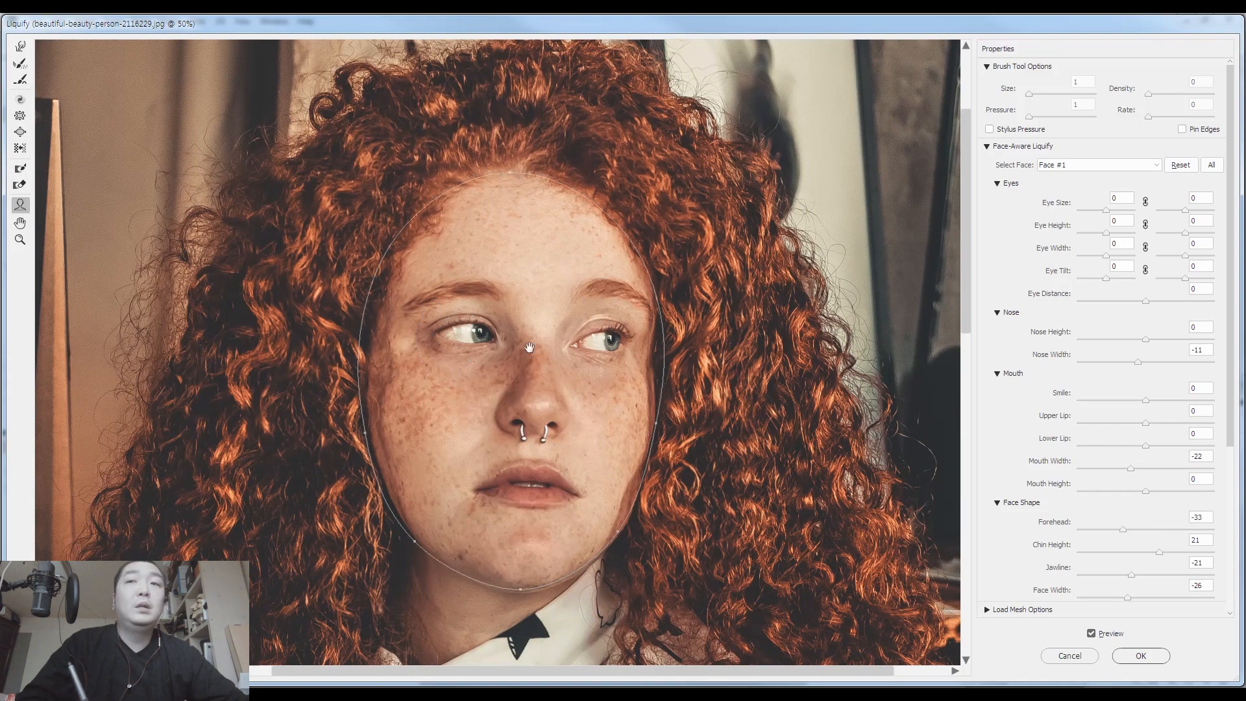
Step: Refine the lower face to chin height 30, jawline -28 and face width -29, and apply the second Liquify pass
{"action": "left_click_drag", "start_coordinate": [517, 380], "coordinate": [528, 230]}
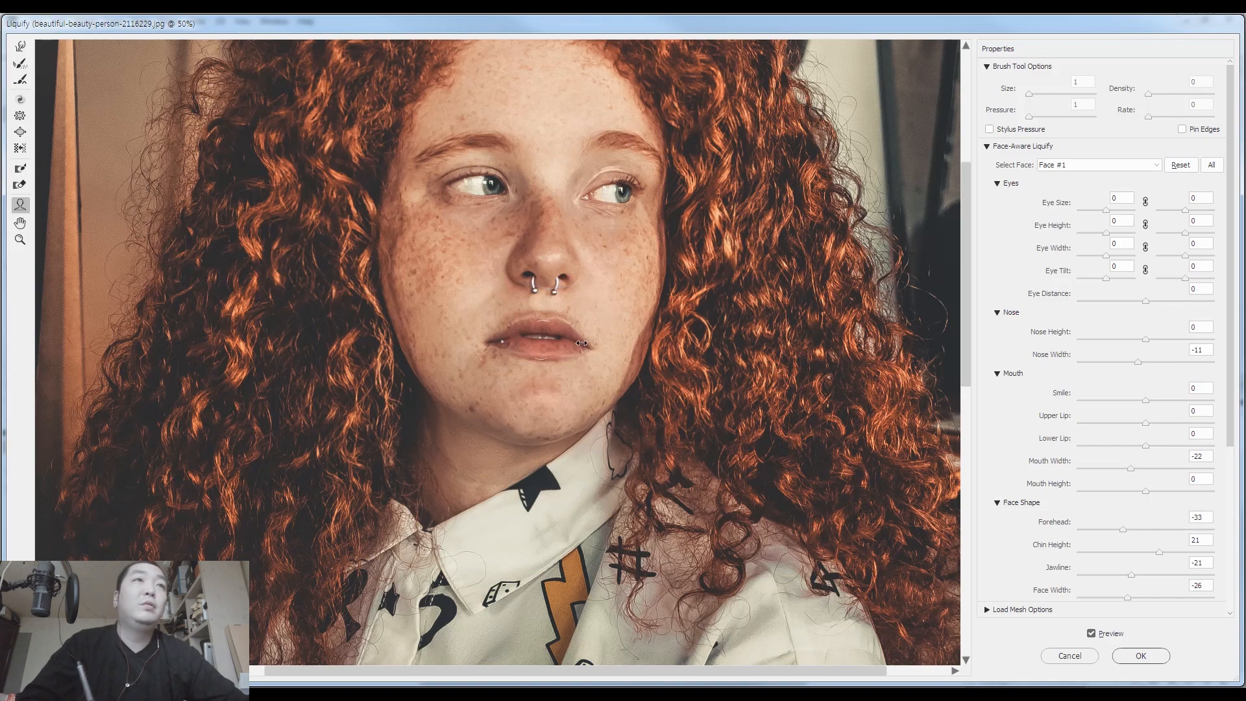
{"action": "left_click_drag", "start_coordinate": [532, 444], "coordinate": [535, 433]}
{"action": "left_click_drag", "start_coordinate": [414, 379], "coordinate": [420, 375]}
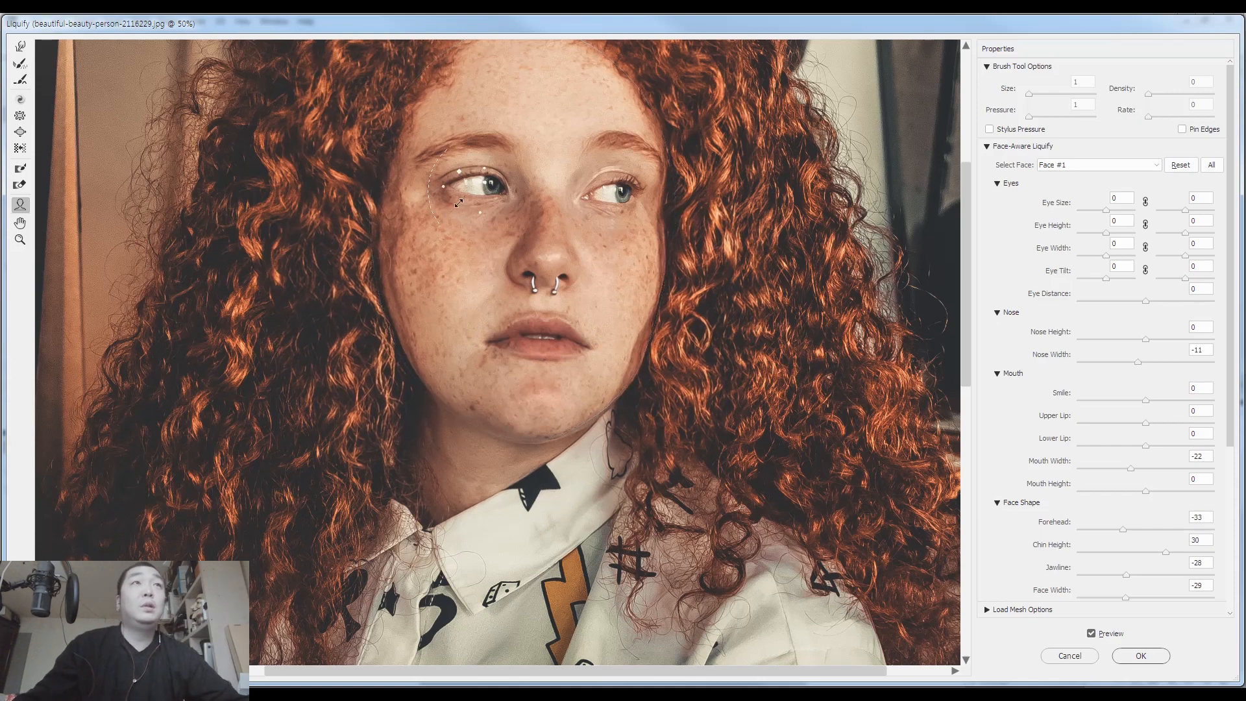
{"action": "key", "text": "Return"}
{"action": "key", "text": "ctrl+f"}
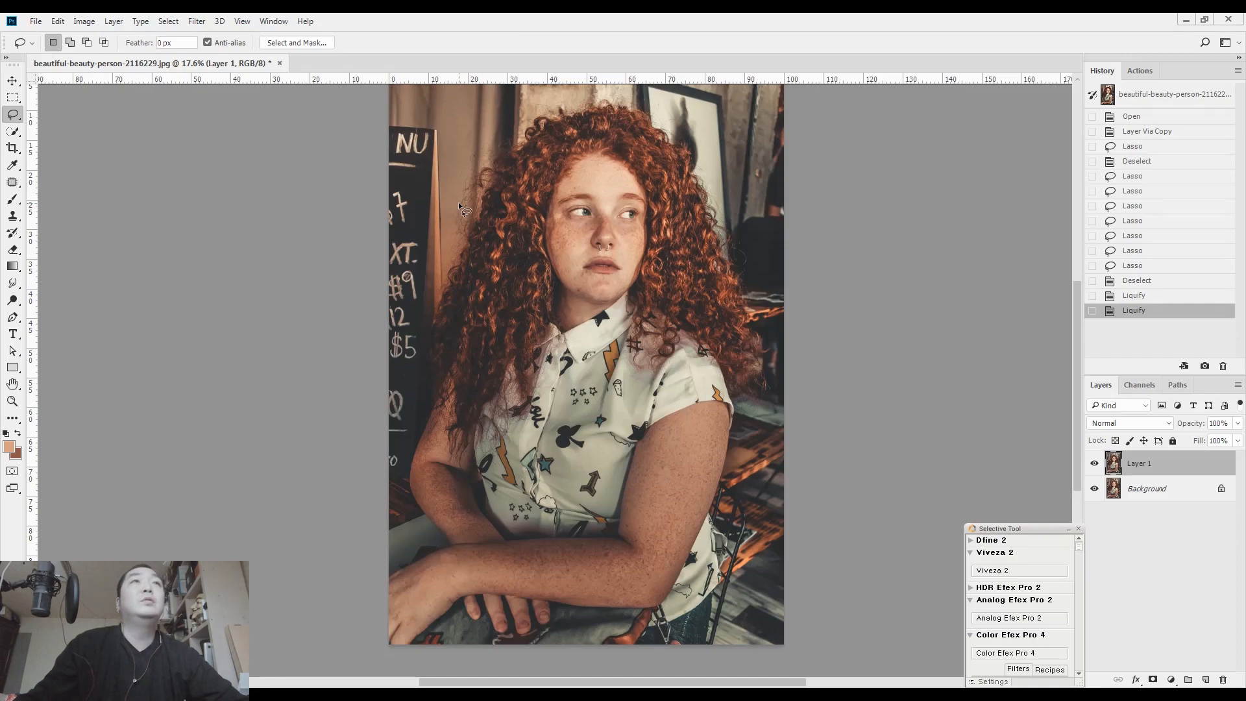
Step: Patch the outer edge of the cheek beside the hair with clean skin using the Patch tool, and deselect
{"action": "scroll", "coordinate": [559, 188], "scroll_direction": "up", "scroll_amount": 5}
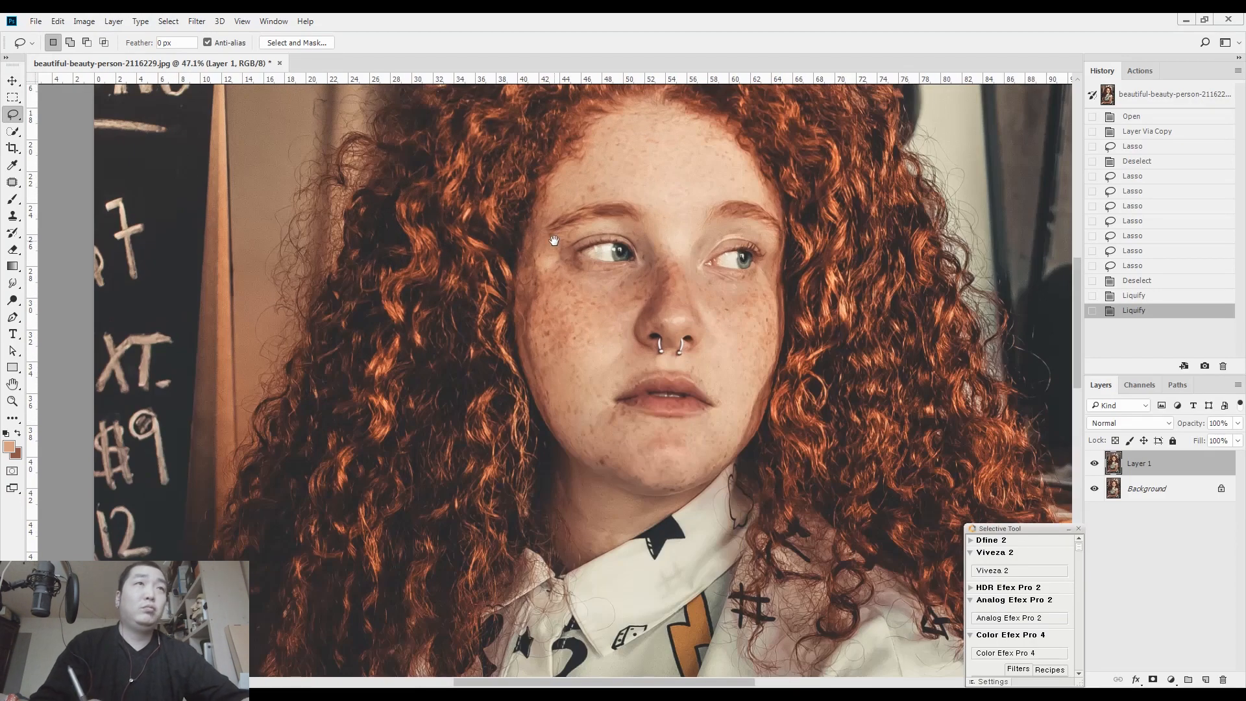
{"action": "scroll", "coordinate": [552, 311], "scroll_direction": "up", "scroll_amount": 3}
{"action": "key", "text": "j"}
{"action": "left_click_drag", "start_coordinate": [538, 383], "coordinate": [536, 364]}
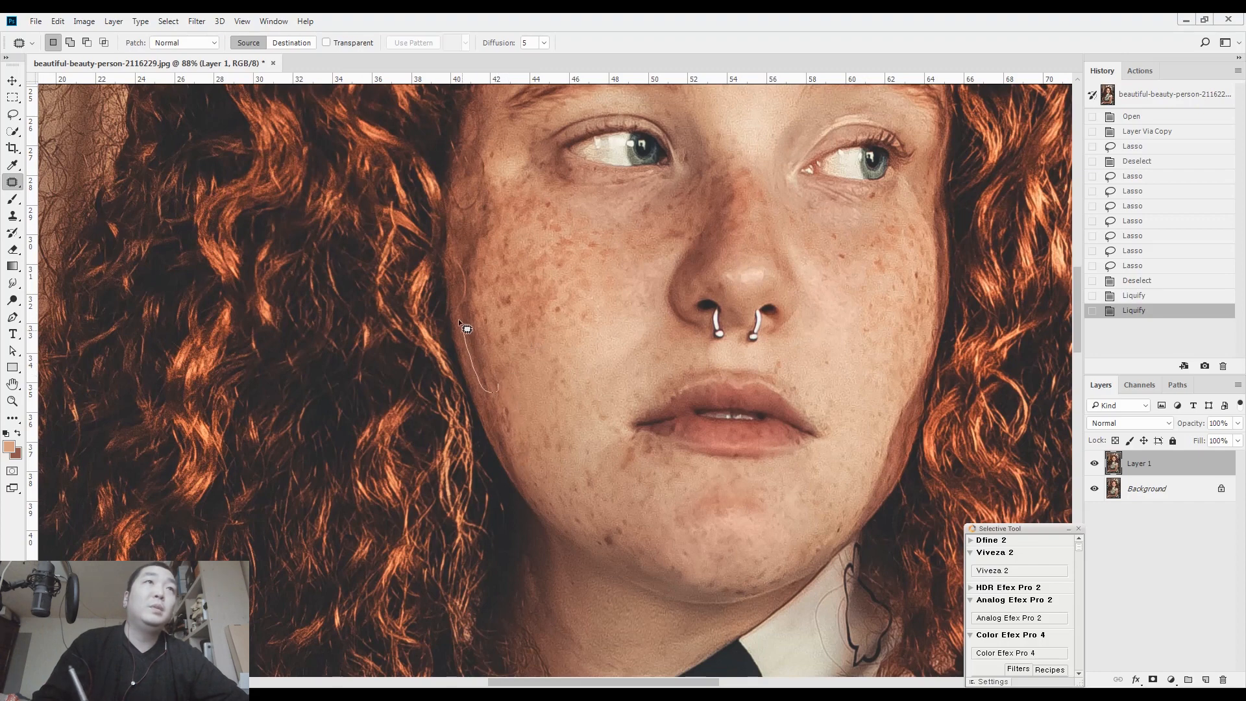
{"action": "left_click_drag", "start_coordinate": [492, 348], "coordinate": [492, 350]}
{"action": "left_click_drag", "start_coordinate": [477, 311], "coordinate": [528, 342]}
{"action": "key", "text": "ctrl+d"}
Step: Patch two more spots on the outer cheek below the eye with the Patch tool, deselecting after each
{"action": "mouse_move", "coordinate": [500, 227]}
{"action": "left_mouse_down"}
{"action": "mouse_move", "coordinate": [495, 306]}
{"action": "mouse_move", "coordinate": [505, 304]}
{"action": "left_mouse_up"}
{"action": "left_click_drag", "start_coordinate": [479, 311], "coordinate": [506, 272]}
{"action": "key", "text": "ctrl+d"}
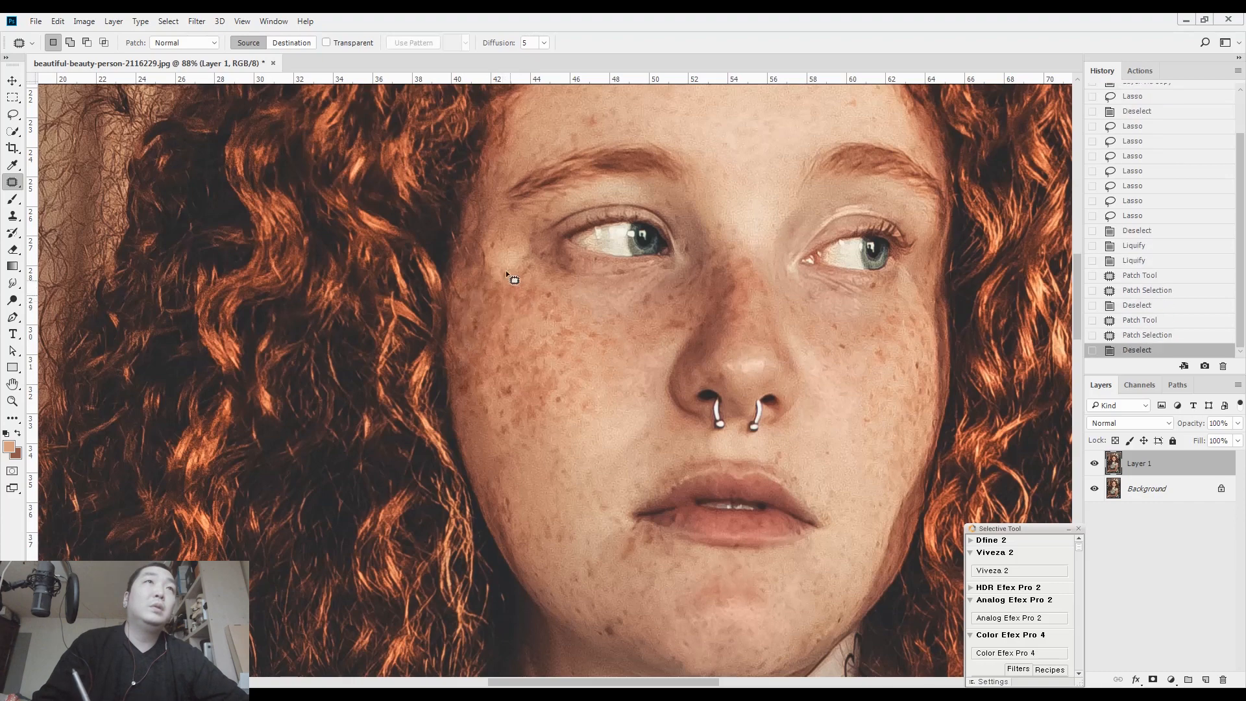
{"action": "left_click_drag", "start_coordinate": [481, 261], "coordinate": [507, 335]}
{"action": "key", "text": "ctrl+d"}
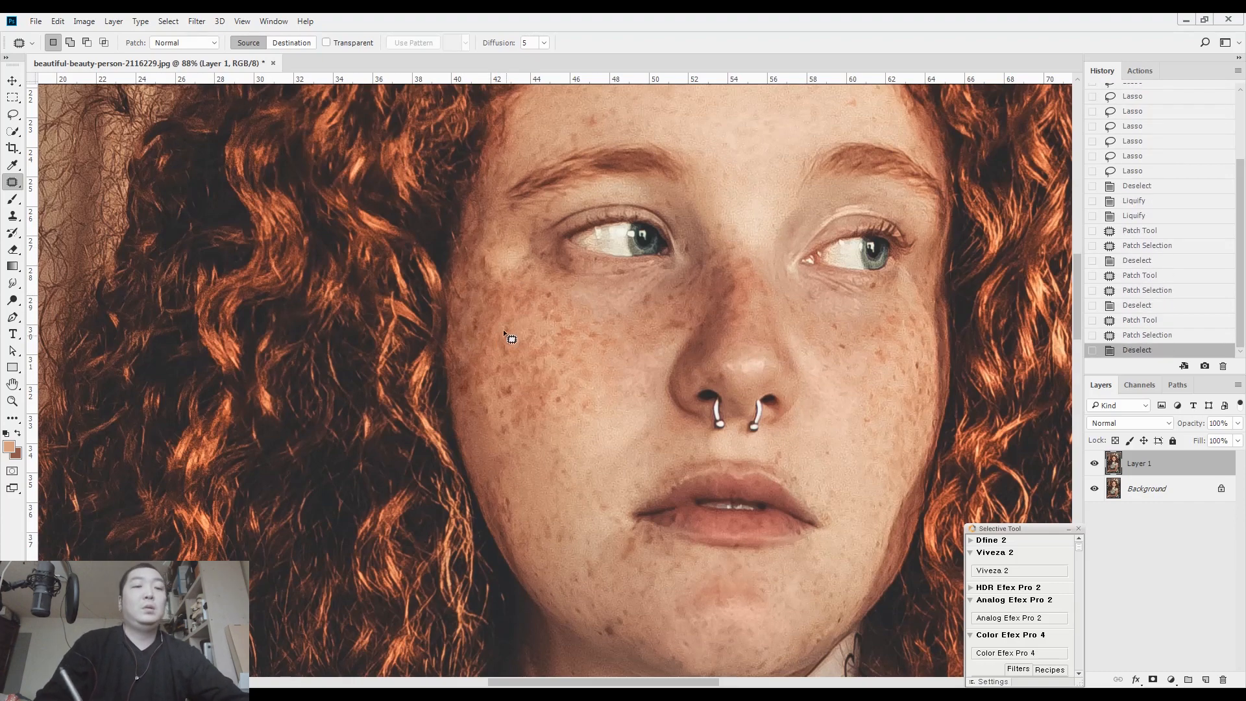
Step: Outline the light patch beside the eye and the area below the nose ring with the Lasso, clearing each selection
{"action": "key", "text": "l"}
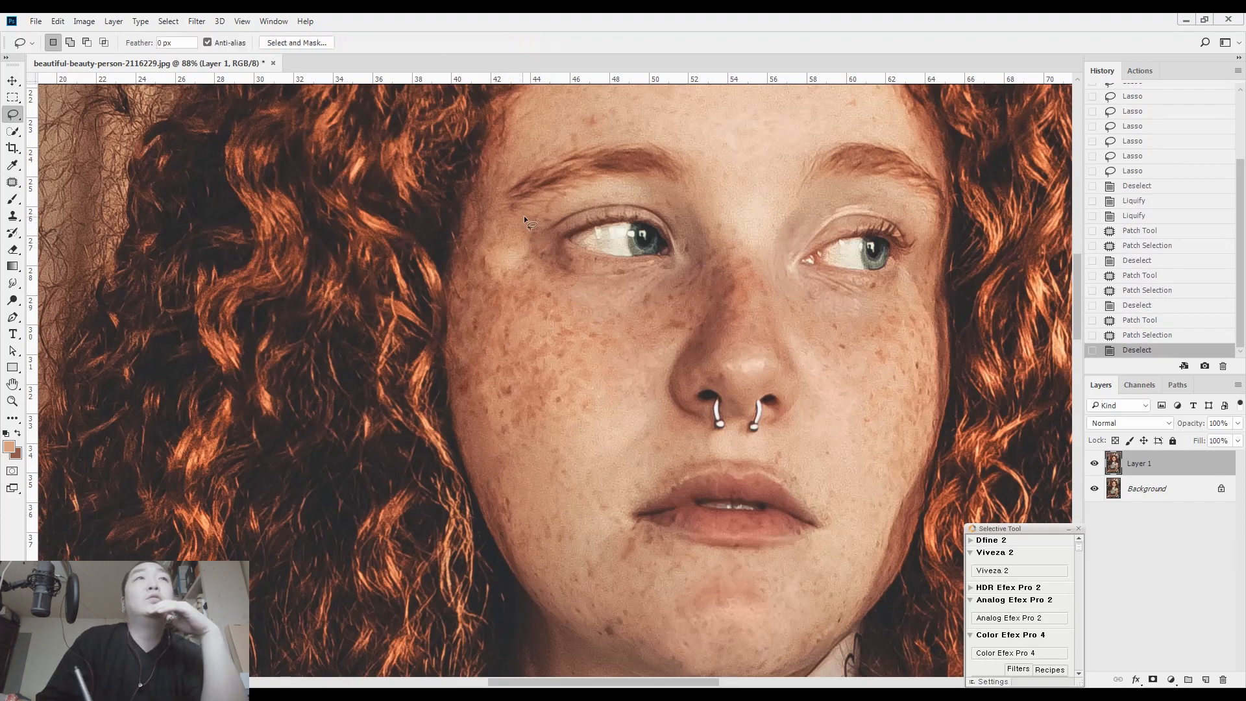
{"action": "mouse_move", "coordinate": [529, 240]}
{"action": "left_mouse_down"}
{"action": "mouse_move", "coordinate": [487, 246]}
{"action": "mouse_move", "coordinate": [494, 268]}
{"action": "mouse_move", "coordinate": [527, 242]}
{"action": "left_mouse_up"}
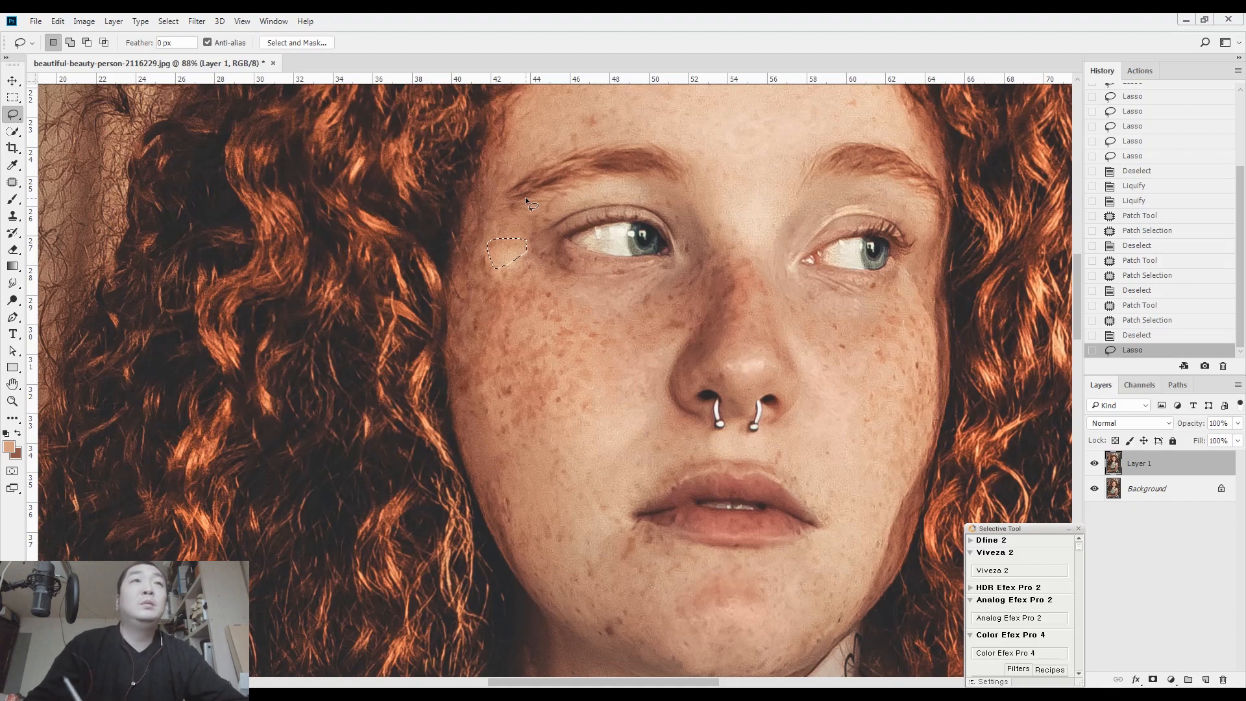
{"action": "key", "text": "ctrl+d"}
{"action": "left_click_drag", "start_coordinate": [576, 379], "coordinate": [500, 264]}
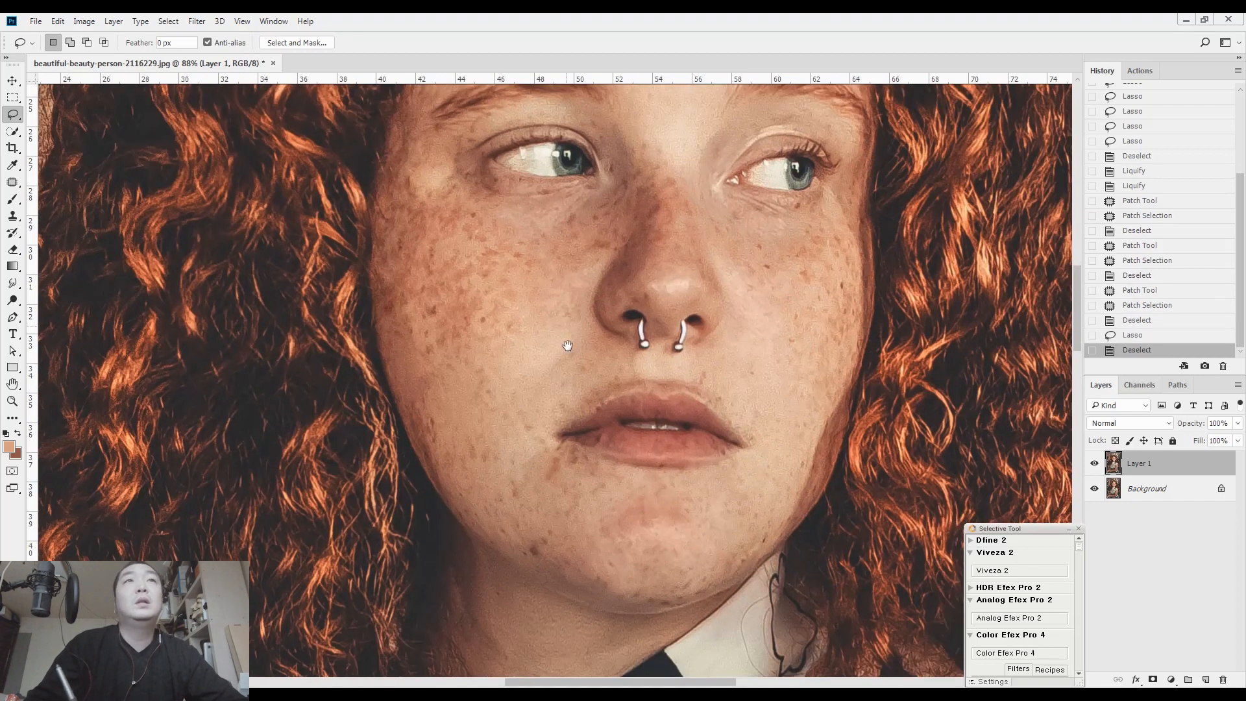
{"action": "scroll", "coordinate": [673, 310], "scroll_direction": "up", "scroll_amount": 2}
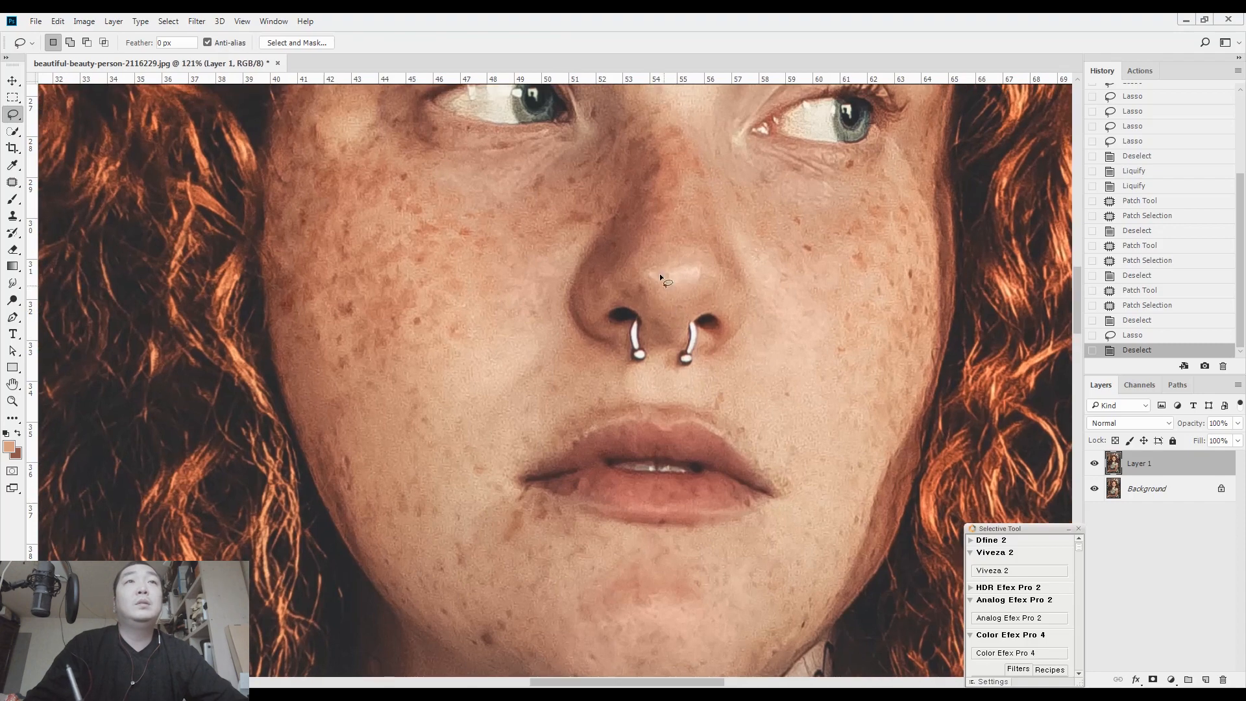
{"action": "mouse_move", "coordinate": [641, 366]}
{"action": "left_mouse_down"}
{"action": "mouse_move", "coordinate": [618, 322]}
{"action": "mouse_move", "coordinate": [649, 339]}
{"action": "mouse_move", "coordinate": [659, 369]}
{"action": "mouse_move", "coordinate": [669, 342]}
{"action": "mouse_move", "coordinate": [670, 373]}
{"action": "left_mouse_up"}
{"action": "key", "text": "ctrl+d"}
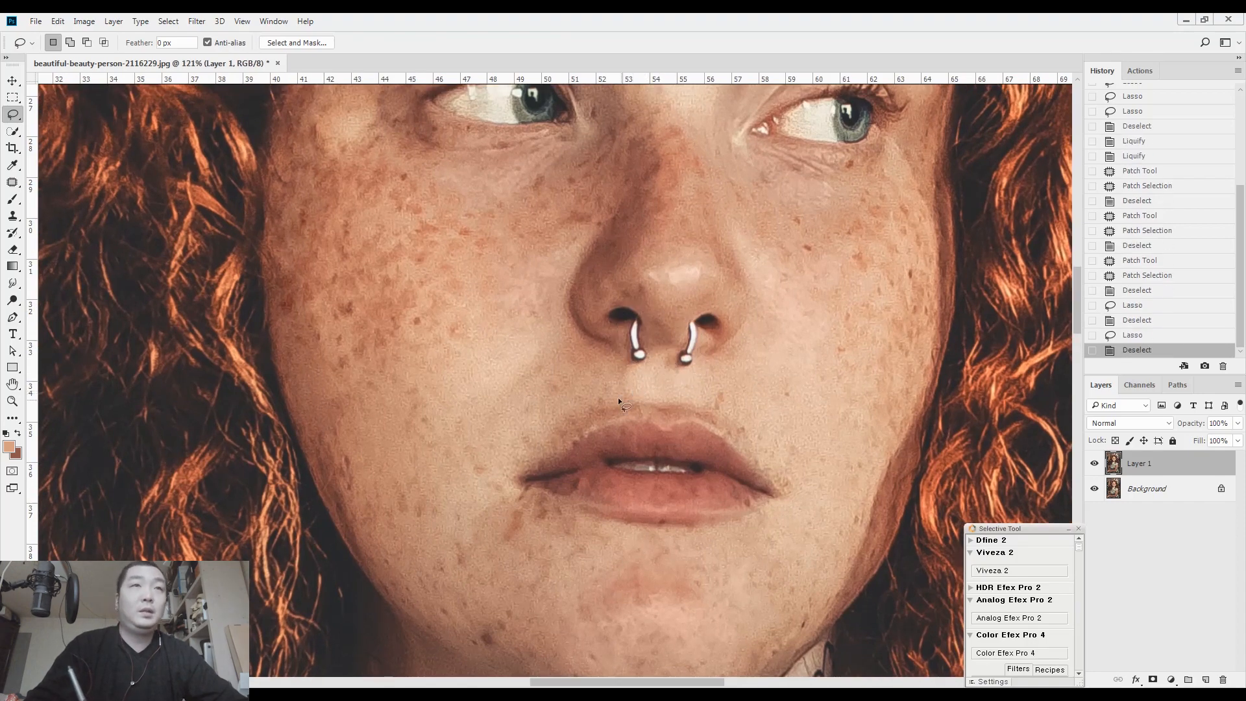
Step: Paint a Quick Mask over the lower lip and the mouth opening with a small size 35 brush
{"action": "scroll", "coordinate": [603, 399], "scroll_direction": "down", "scroll_amount": 3}
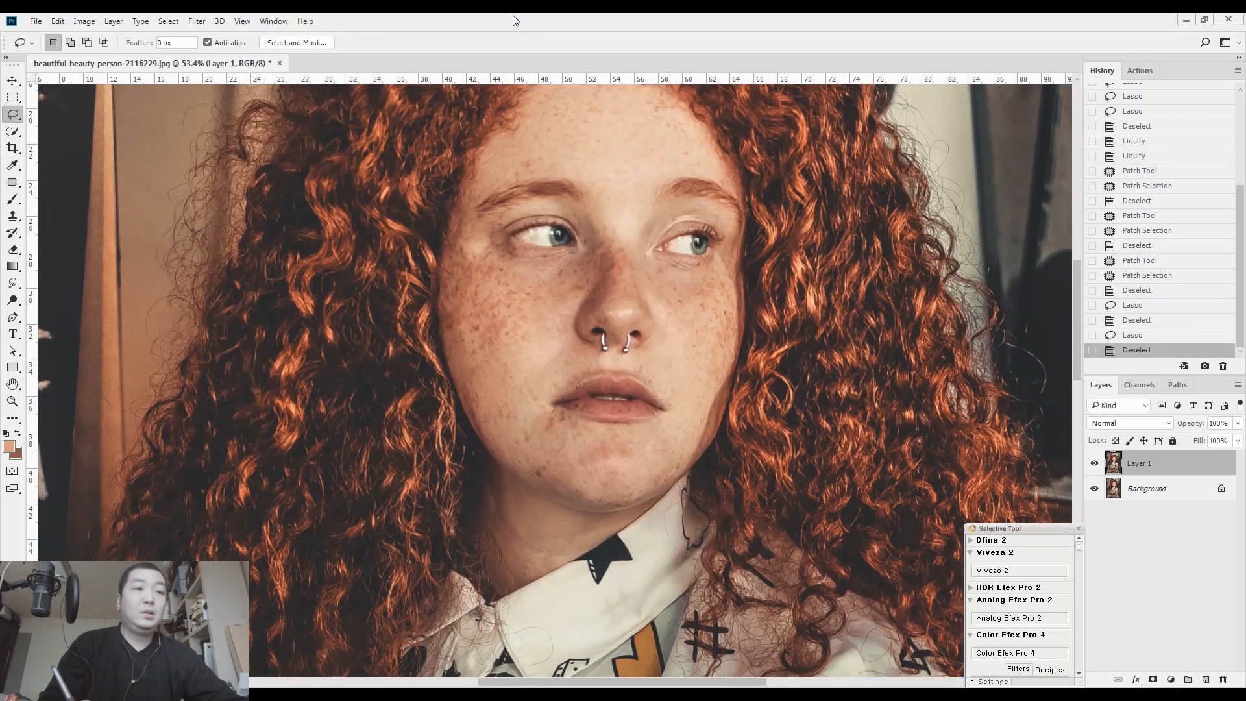
{"action": "scroll", "coordinate": [645, 408], "scroll_direction": "up", "scroll_amount": 4}
{"action": "key", "text": "q"}
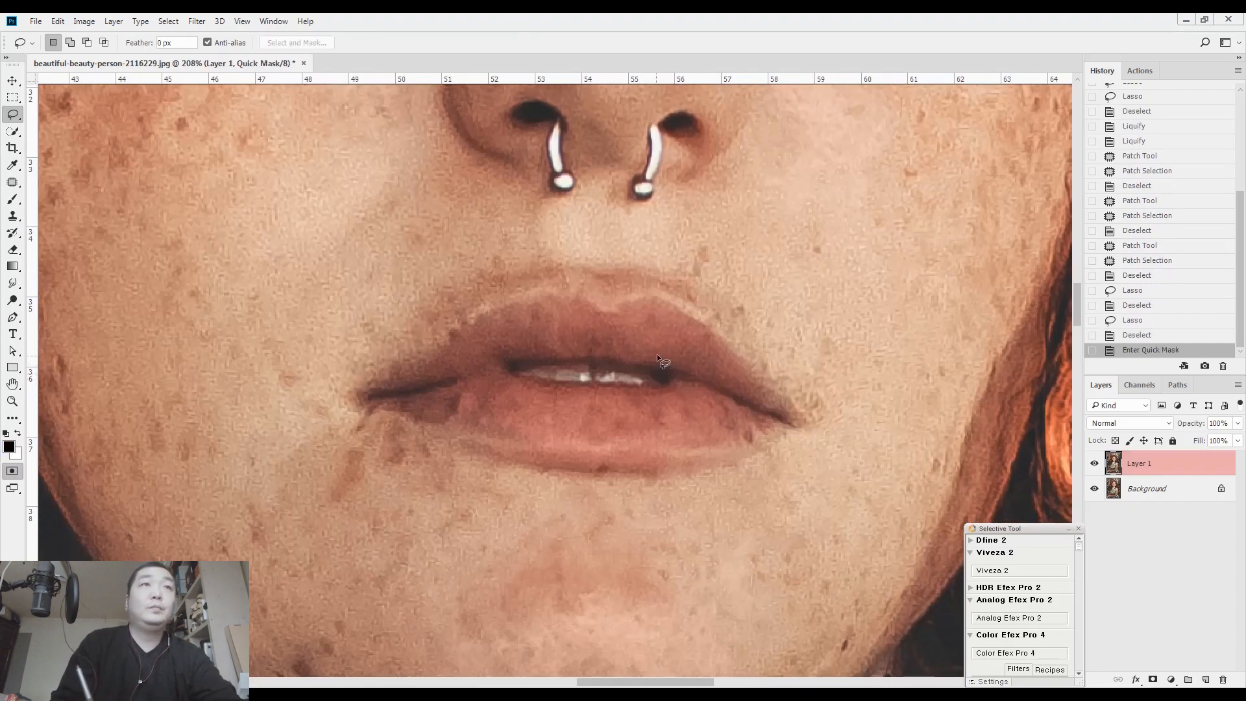
{"action": "key", "text": "b"}
{"action": "key", "text": "bracketleft"}
{"action": "key", "text": "bracketleft"}
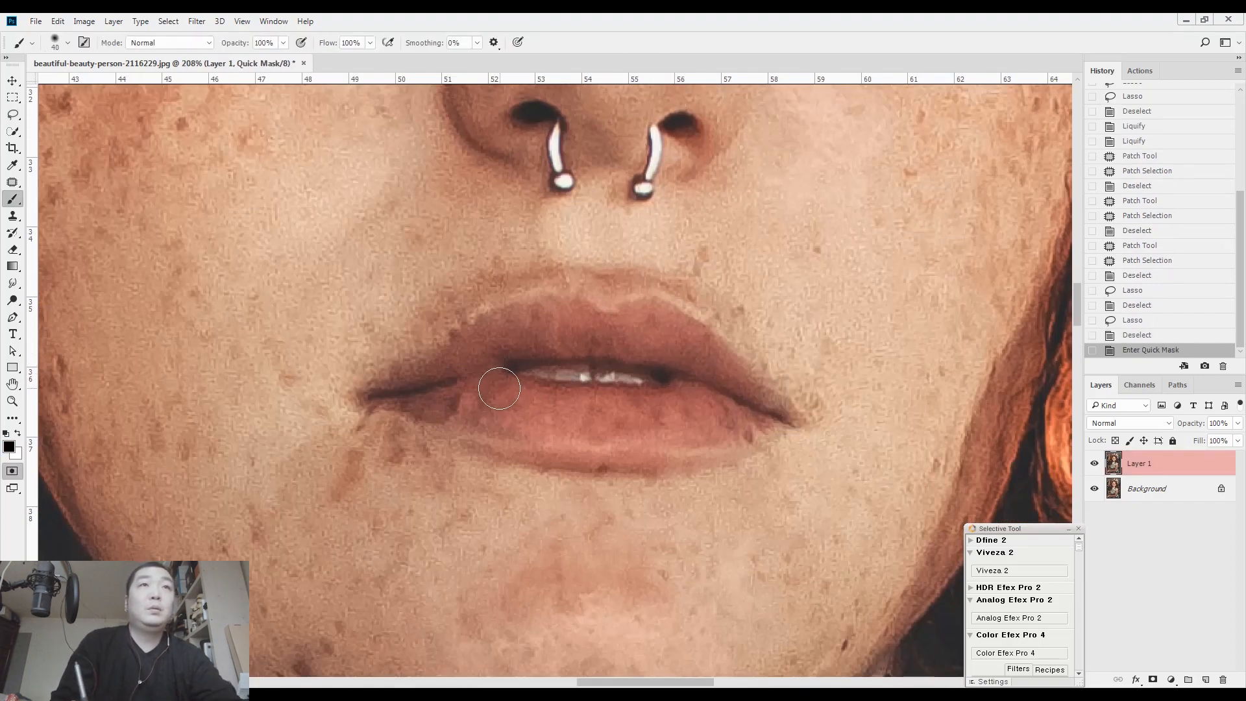
{"action": "left_click_drag", "start_coordinate": [641, 409], "coordinate": [685, 401]}
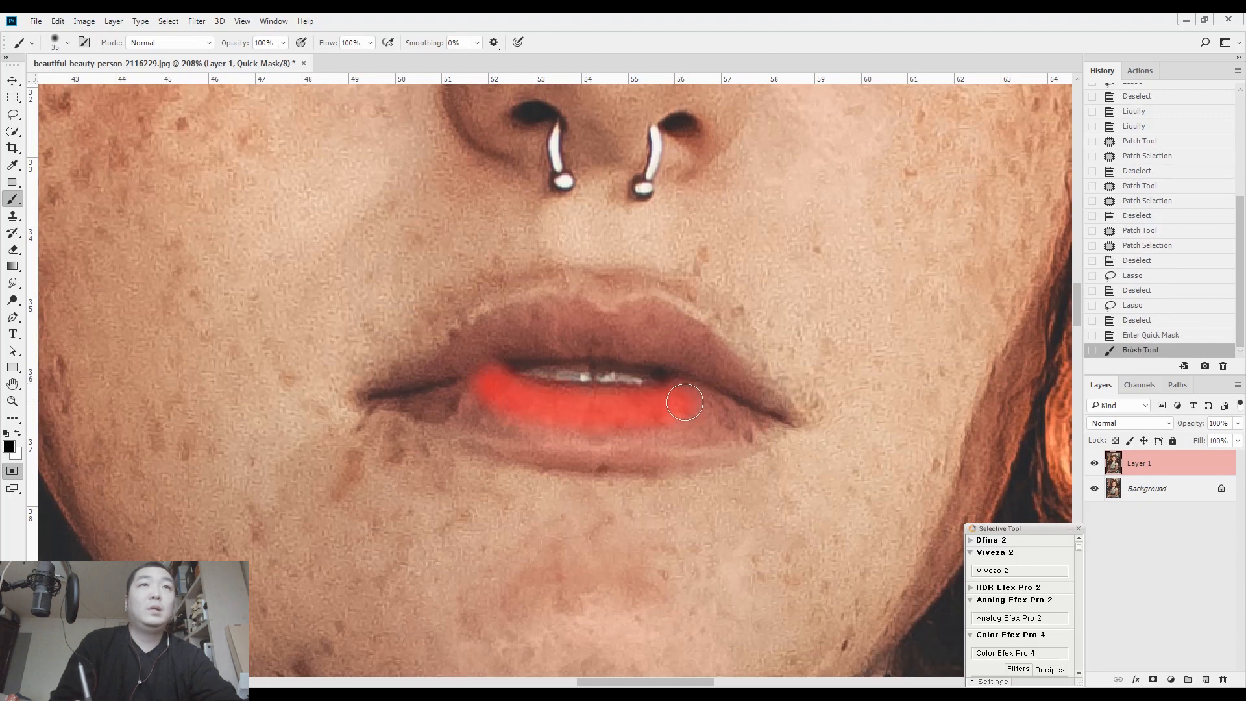
{"action": "mouse_move", "coordinate": [562, 397]}
{"action": "left_mouse_down"}
{"action": "mouse_move", "coordinate": [706, 411]}
{"action": "mouse_move", "coordinate": [468, 397]}
{"action": "mouse_move", "coordinate": [506, 407]}
{"action": "left_mouse_up"}
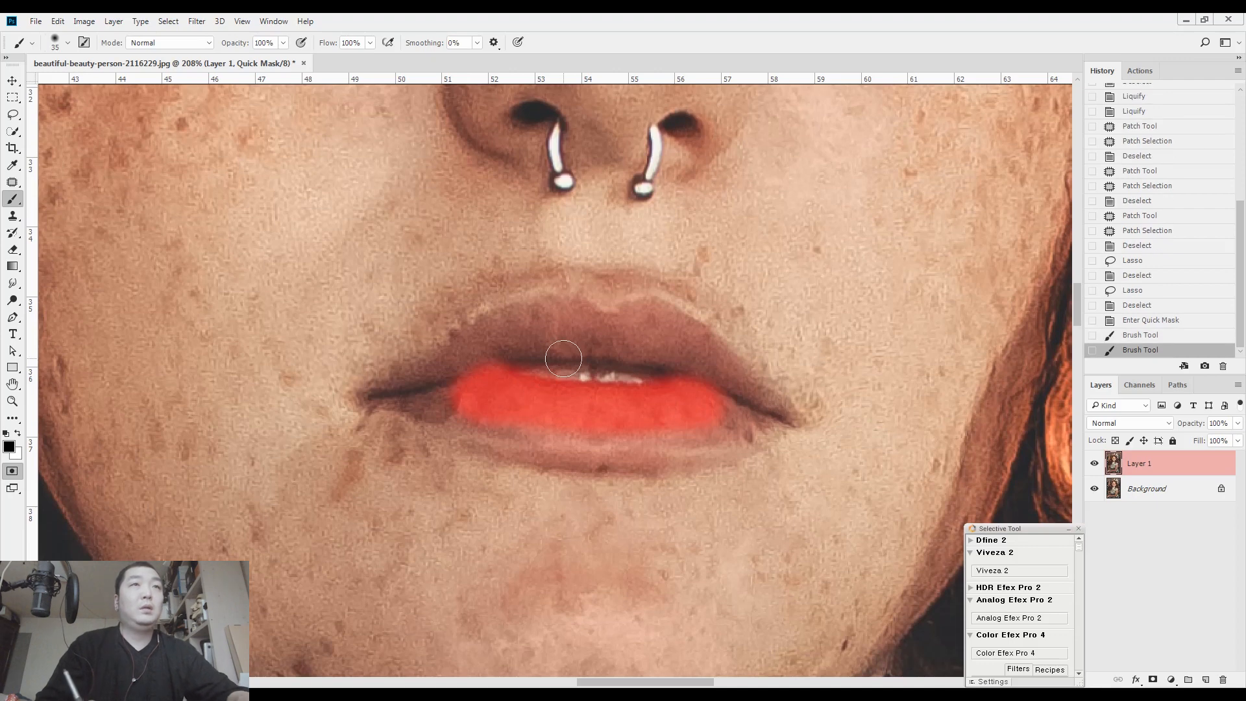
Step: Copy the masked lower lip to a new layer and warp it upward to cover the teeth and close the mouth
{"action": "key", "text": "q"}
{"action": "key", "text": "ctrl+j"}
{"action": "key", "text": "ctrl+t"}
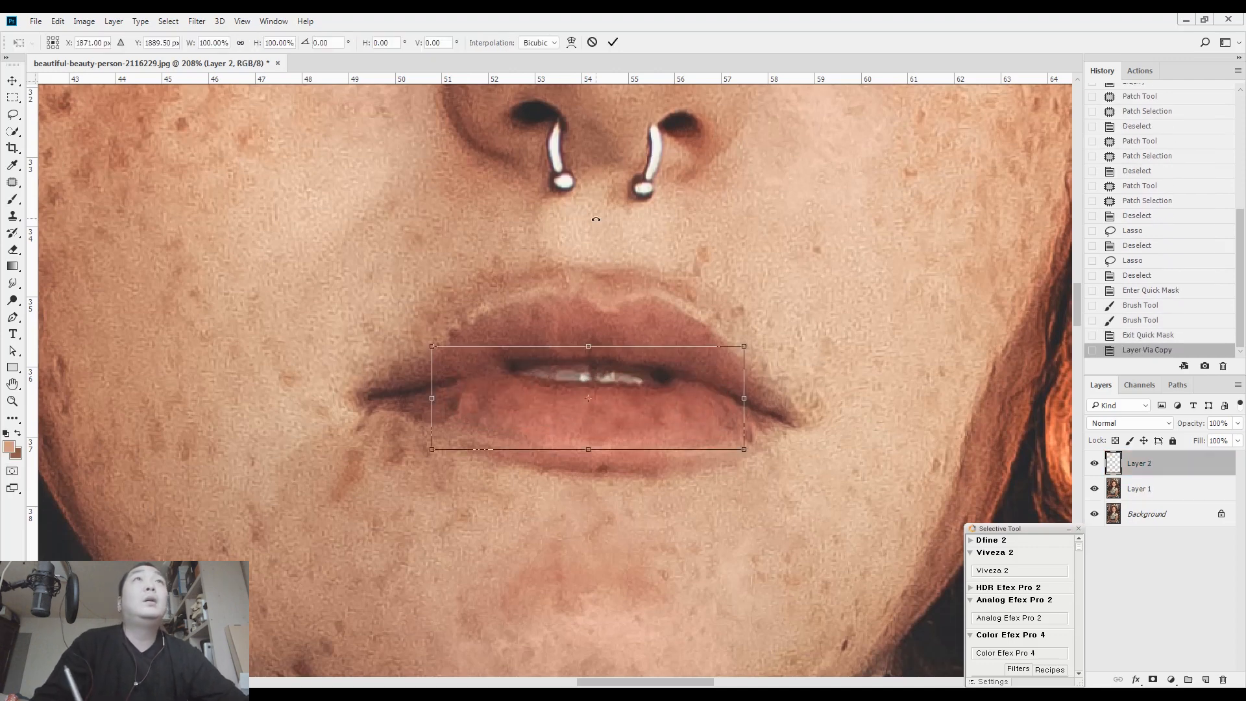
{"action": "left_click", "coordinate": [571, 43]}
{"action": "left_click_drag", "start_coordinate": [546, 388], "coordinate": [551, 374]}
{"action": "left_click_drag", "start_coordinate": [647, 388], "coordinate": [649, 378]}
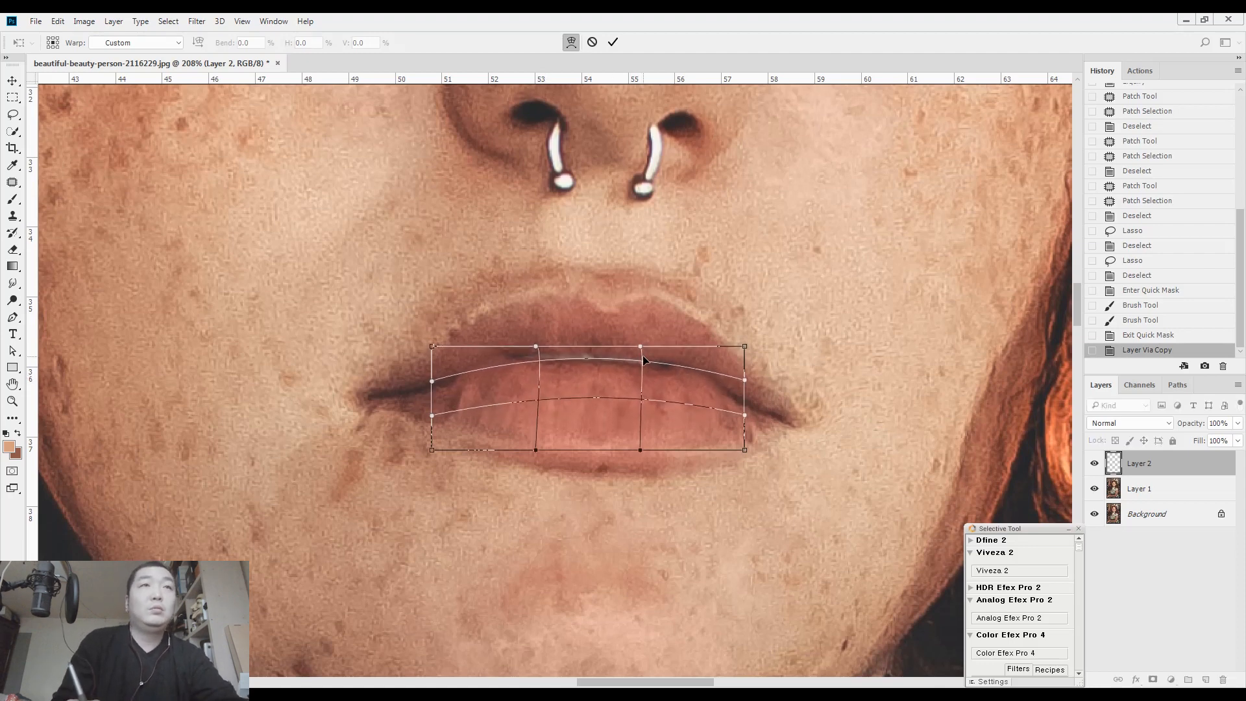
{"action": "key", "text": "Return"}
Step: Erase the excess of the warped lip copy around the lips with a size 15 Eraser, and merge it down into Layer 1
{"action": "key", "text": "e"}
{"action": "key", "text": "bracketleft"}
{"action": "key", "text": "bracketleft"}
{"action": "key", "text": "bracketleft"}
{"action": "key", "text": "bracketleft"}
{"action": "key", "text": "bracketleft"}
{"action": "key", "text": "bracketleft"}
{"action": "key", "text": "bracketleft"}
{"action": "key", "text": "bracketleft"}
{"action": "key", "text": "bracketleft"}
{"action": "key", "text": "bracketleft"}
{"action": "left_click_drag", "start_coordinate": [640, 352], "coordinate": [638, 355]}
{"action": "left_click_drag", "start_coordinate": [519, 349], "coordinate": [584, 331]}
{"action": "left_click_drag", "start_coordinate": [649, 312], "coordinate": [708, 318]}
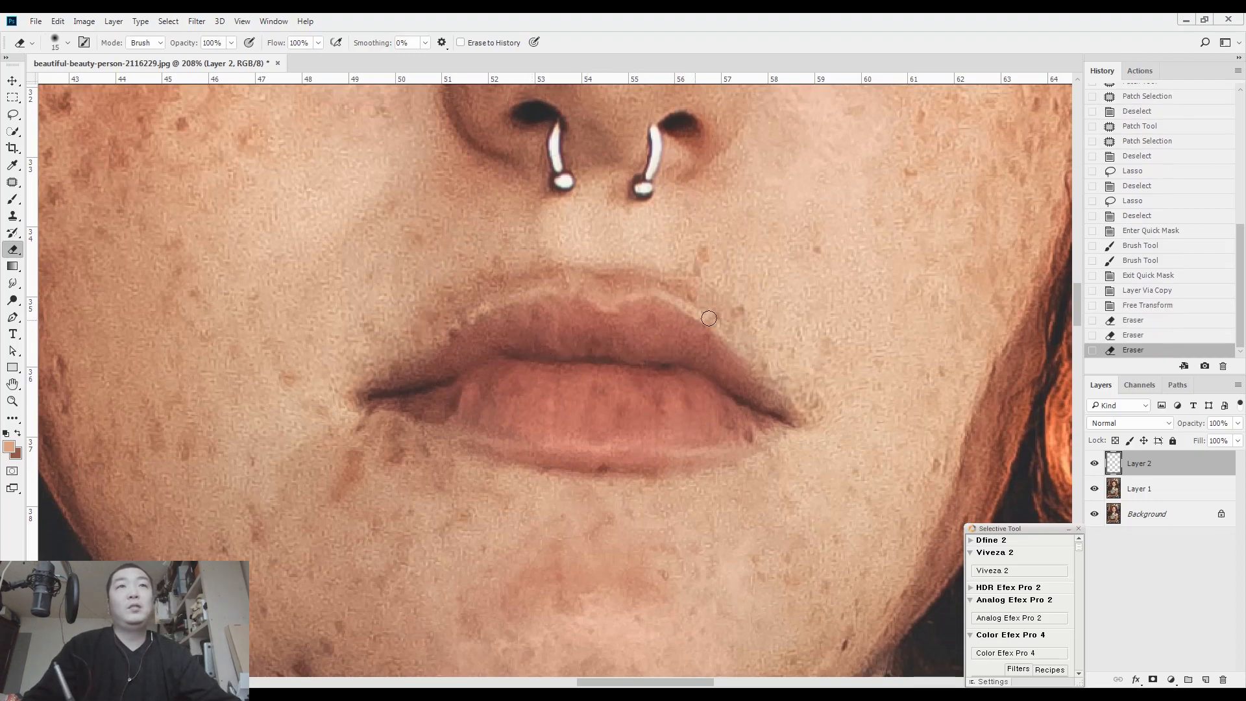
{"action": "left_click_drag", "start_coordinate": [734, 383], "coordinate": [694, 422]}
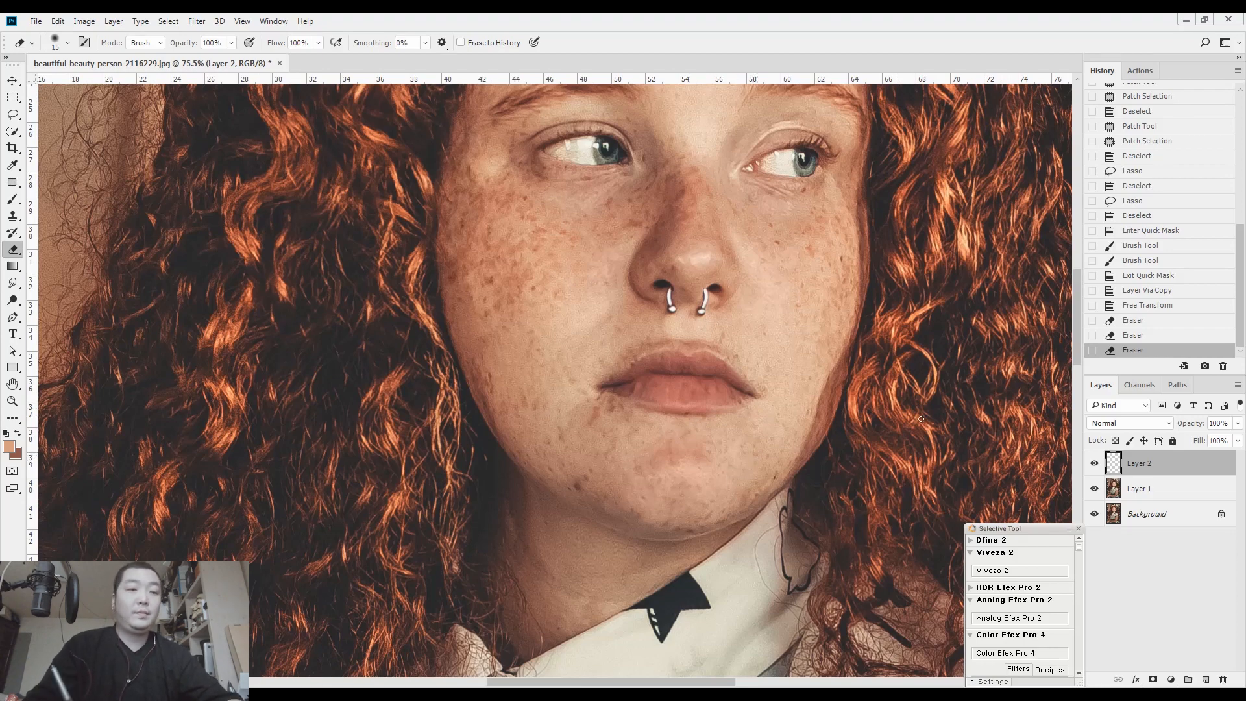
{"action": "key", "text": "ctrl+e"}
Step: Marquee-select a rectangle around the head and upper chest of Layer 1 and open it in Liquify
{"action": "key", "text": "ctrl+0"}
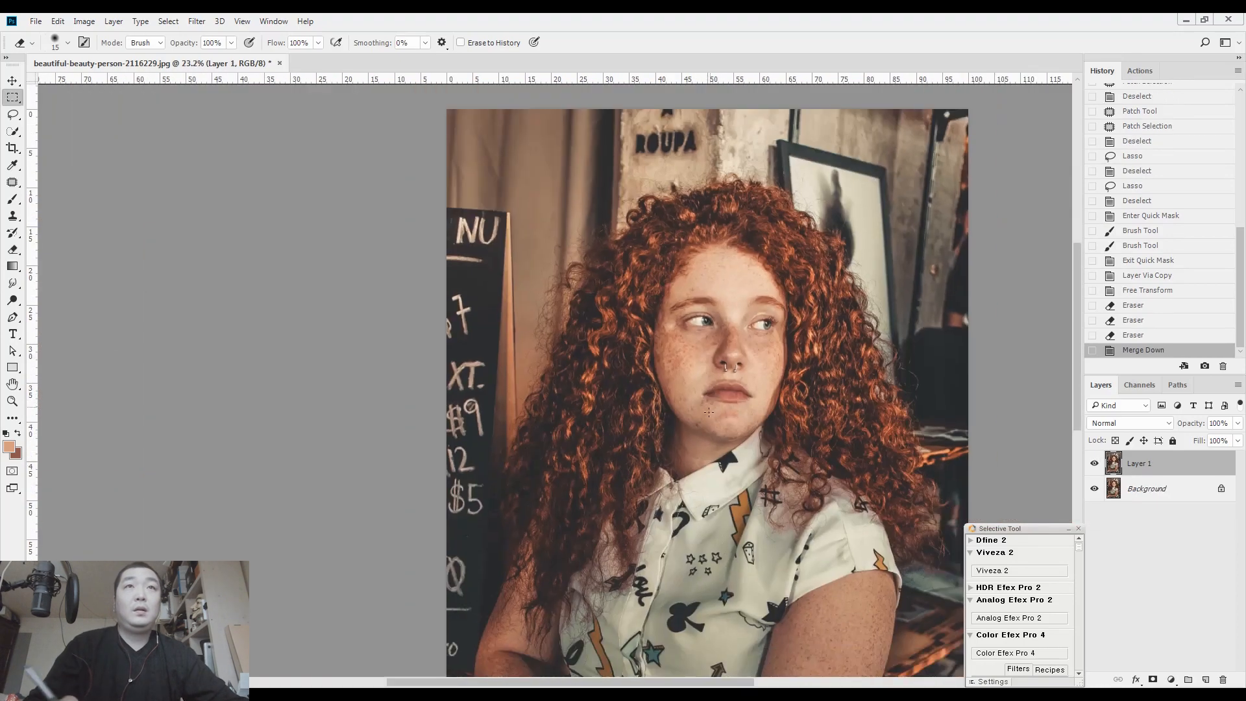
{"action": "key", "text": "m"}
{"action": "left_click_drag", "start_coordinate": [594, 182], "coordinate": [850, 560]}
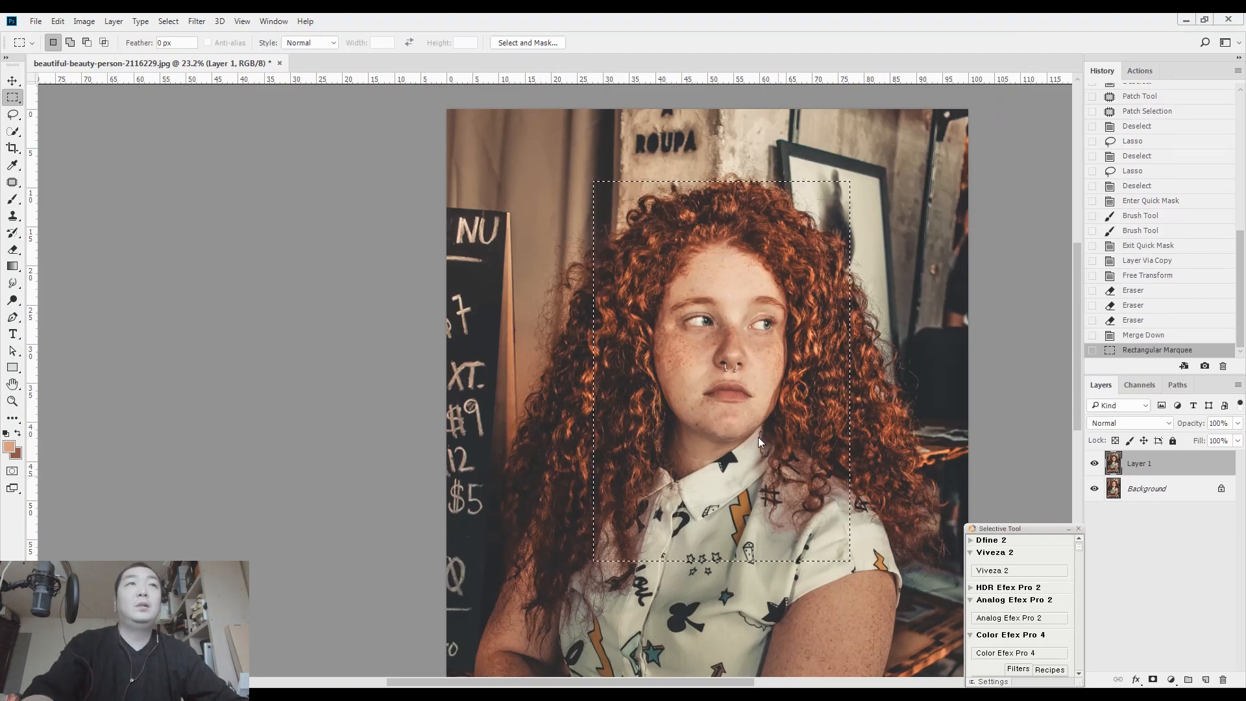
{"action": "key", "text": "ctrl+shift+x"}
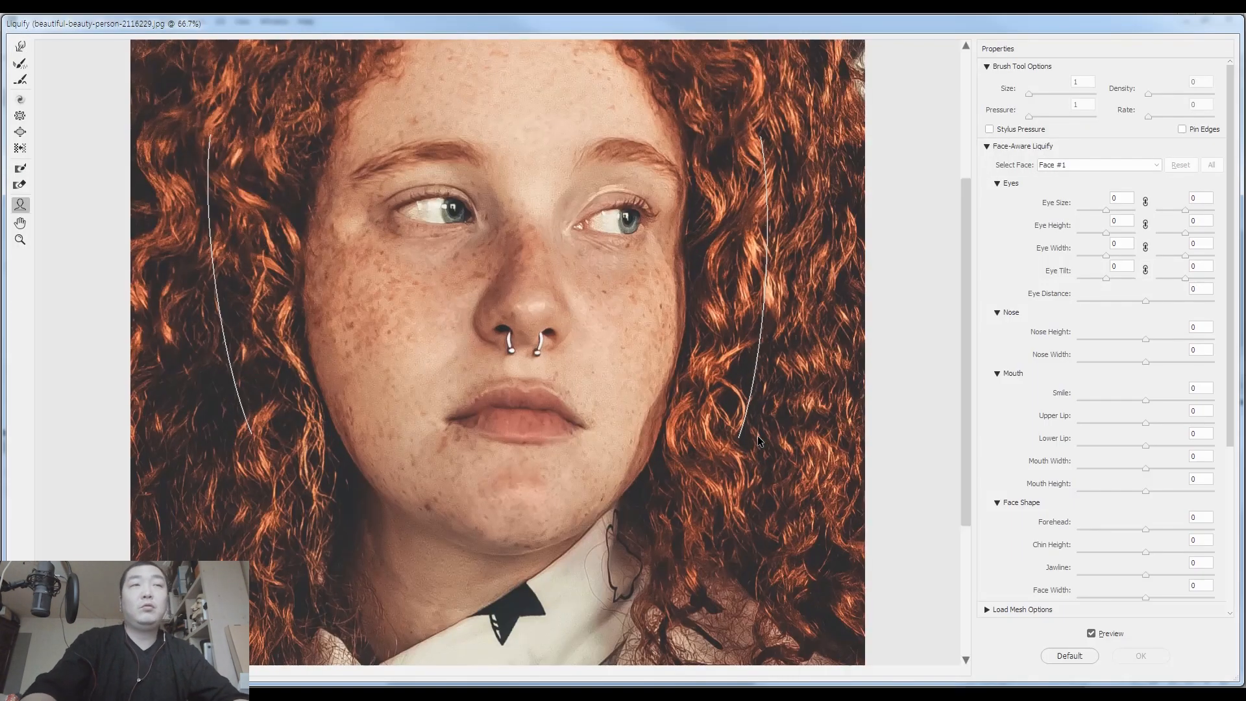
{"action": "key", "text": "ctrl+alt+0"}
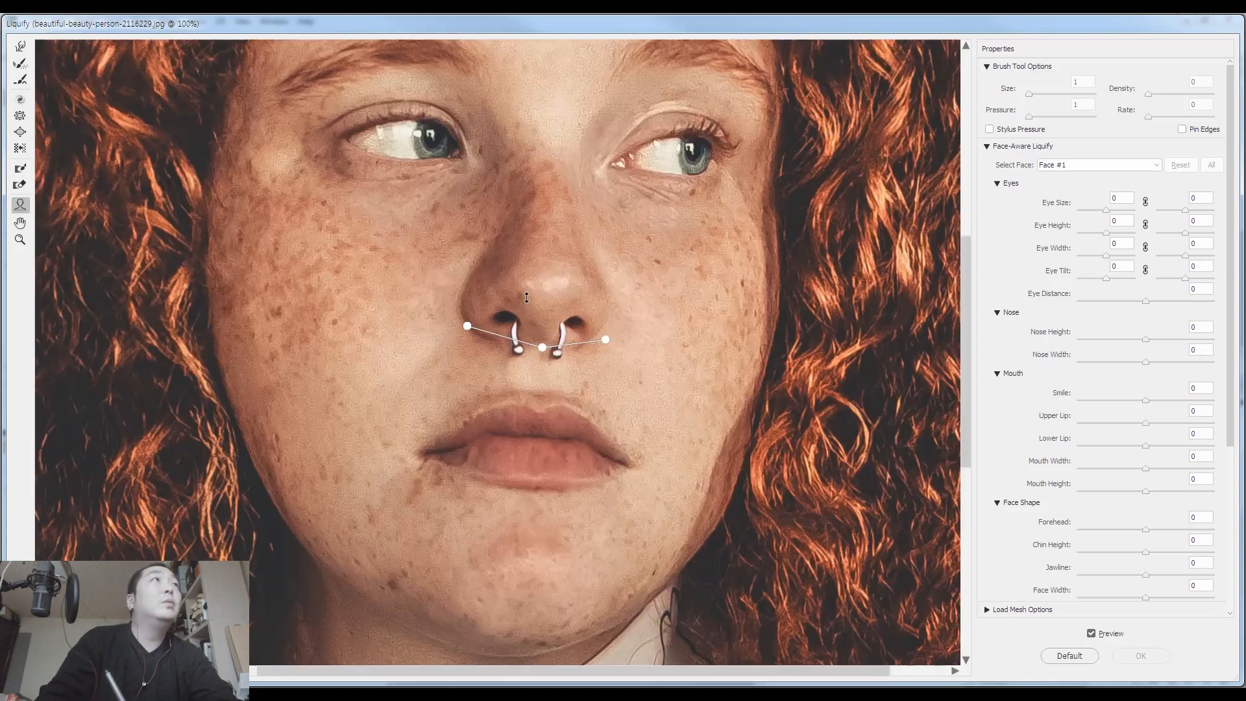
Step: Nudge the lip edge near the mouth corner with the Forward Warp tool, and set the lower lip to 50 with the Face tool
{"action": "left_click", "coordinate": [21, 46]}
{"action": "left_click_drag", "start_coordinate": [485, 430], "coordinate": [481, 437]}
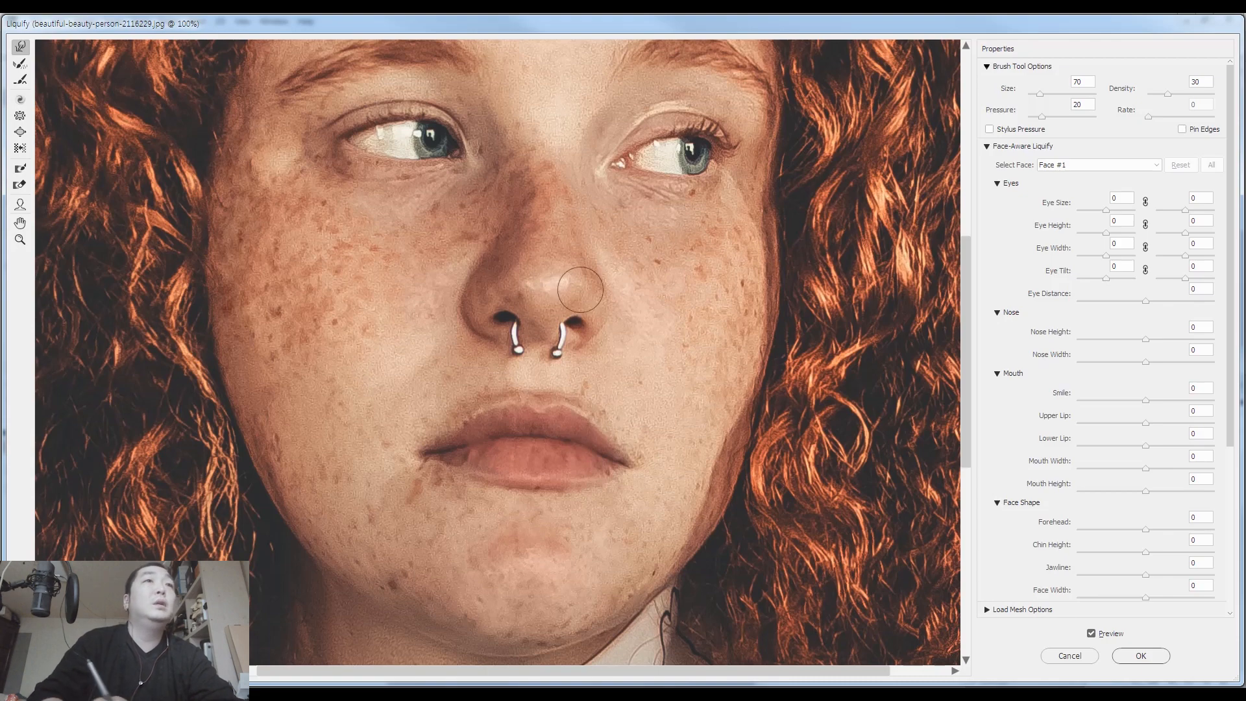
{"action": "key", "text": "bracketright"}
{"action": "key", "text": "bracketright"}
{"action": "left_click", "coordinate": [20, 204]}
{"action": "mouse_move", "coordinate": [533, 481]}
{"action": "left_click_drag", "start_coordinate": [532, 482], "coordinate": [543, 463]}
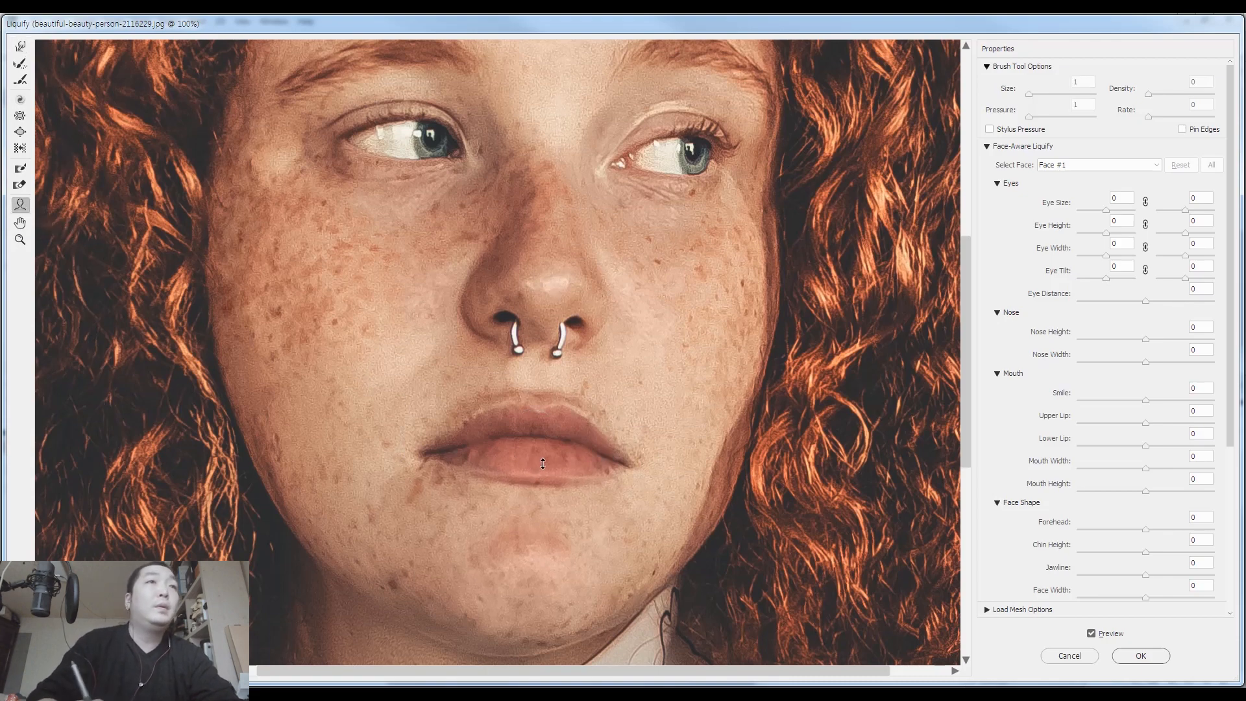
Step: Reduce the Forward Warp brush to 70 for the lips, apply the Liquify pass, and deselect
{"action": "key", "text": "w"}
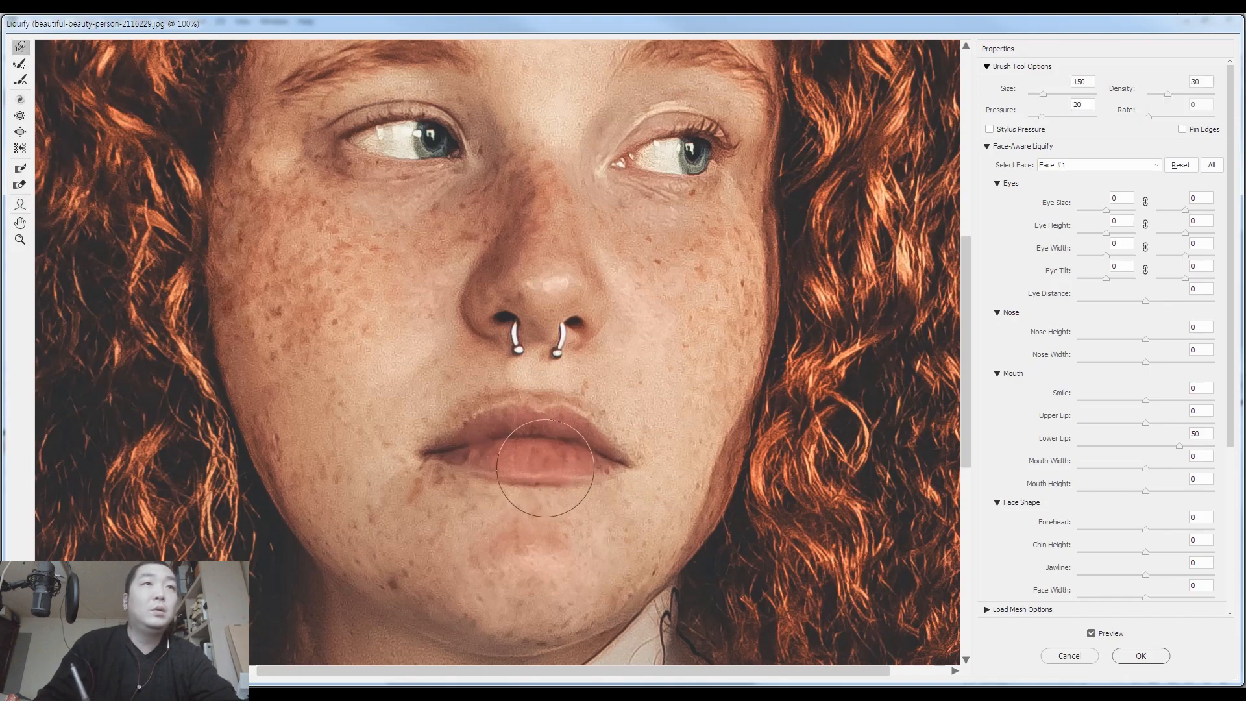
{"action": "key", "text": "bracketleft"}
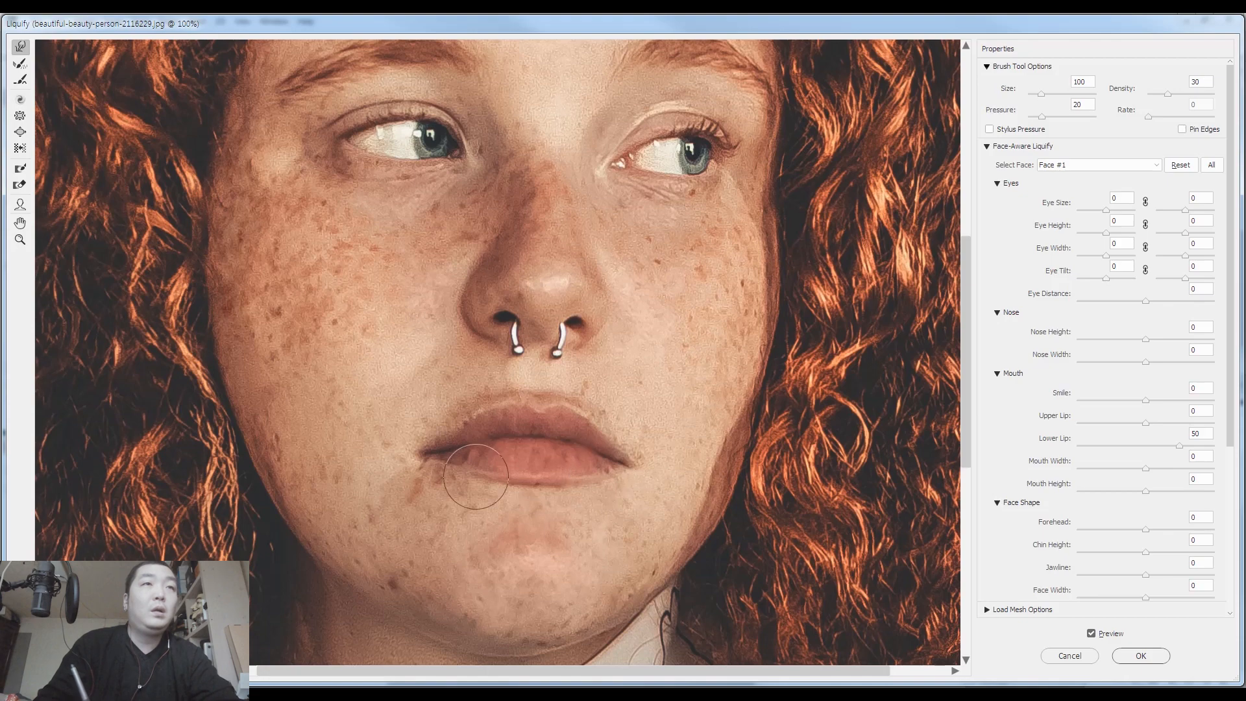
{"action": "key", "text": "bracketleft"}
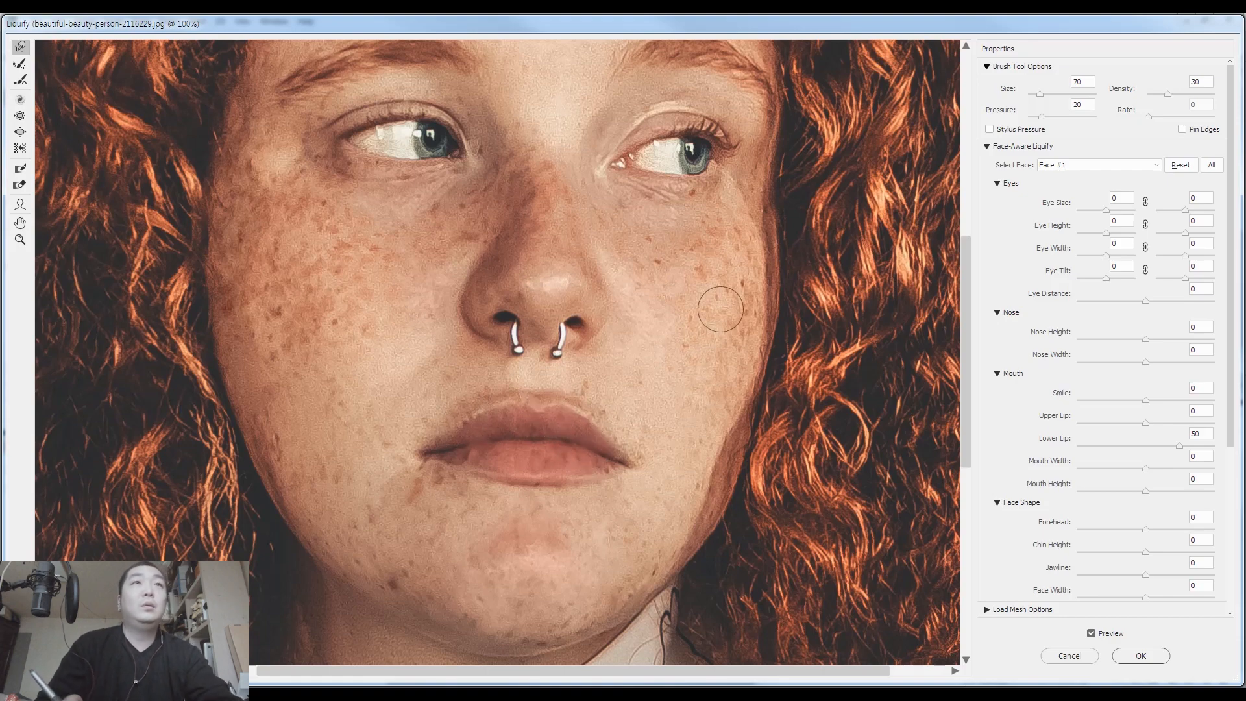
{"action": "key", "text": "Return"}
{"action": "key", "text": "ctrl+d"}
Step: Examine the reshaped face, then the shirt, arms and overall proportions of the full portrait
{"action": "left_click_drag", "start_coordinate": [570, 328], "coordinate": [412, 289]}
{"action": "scroll", "coordinate": [617, 388], "scroll_direction": "up", "scroll_amount": 10}
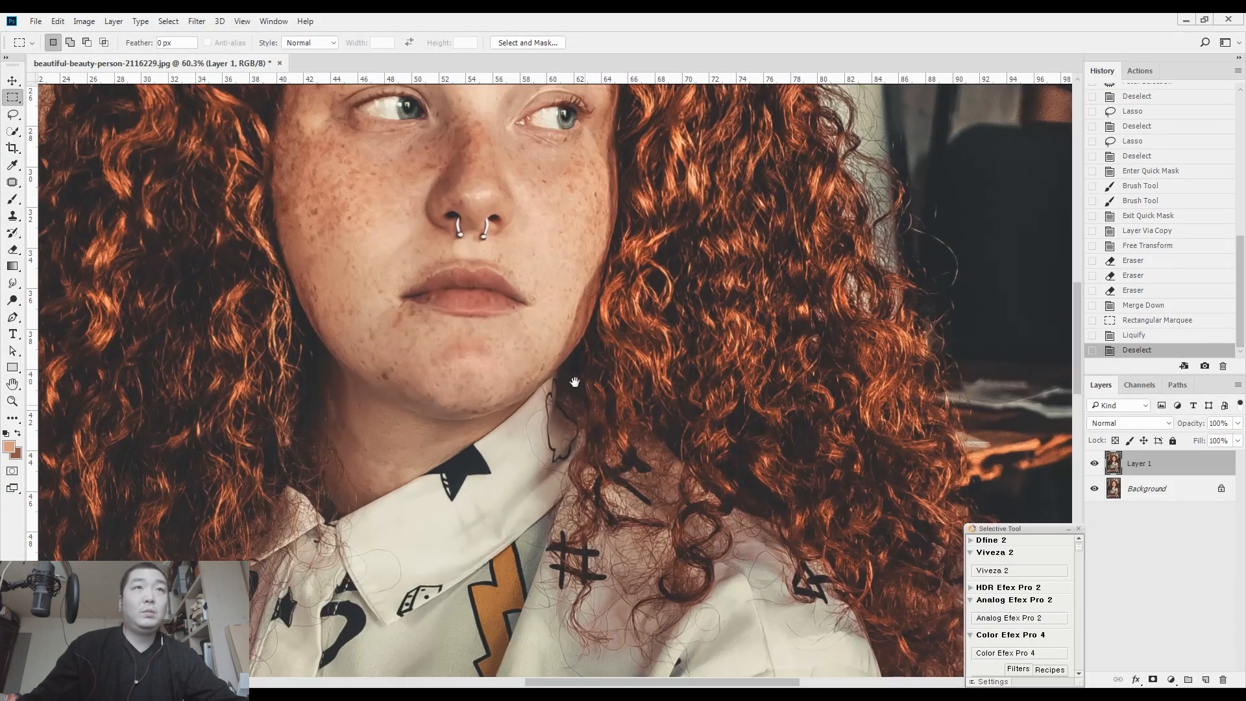
{"action": "scroll", "coordinate": [575, 381], "scroll_direction": "down", "scroll_amount": 1}
{"action": "left_click_drag", "start_coordinate": [635, 528], "coordinate": [651, 413]}
{"action": "scroll", "coordinate": [651, 413], "scroll_direction": "down", "scroll_amount": 10}
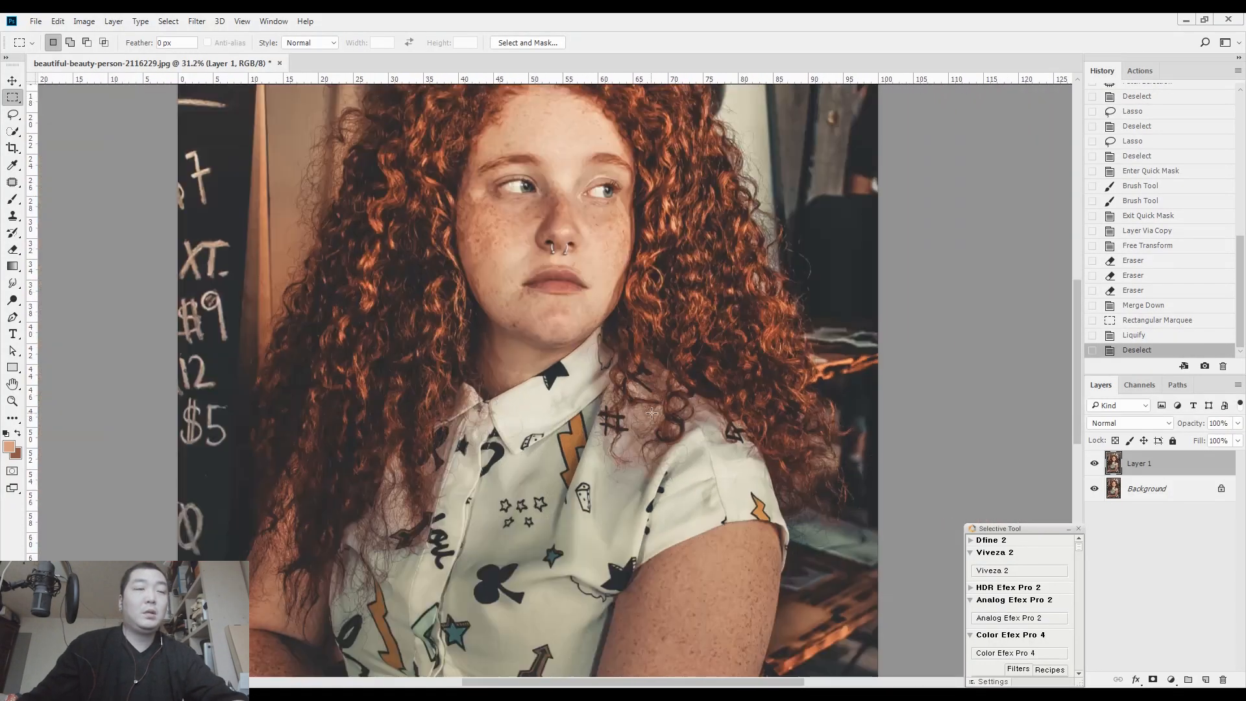
{"action": "left_click_drag", "start_coordinate": [624, 362], "coordinate": [619, 248]}
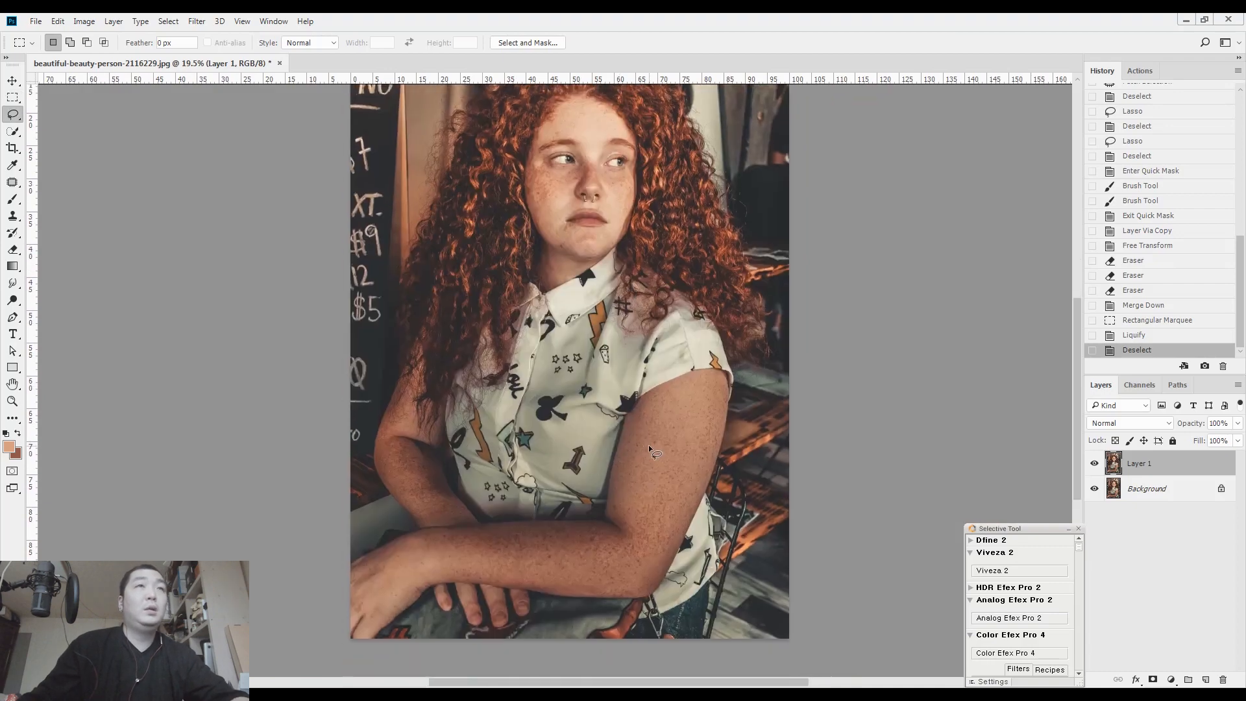
{"action": "key", "text": "l"}
{"action": "scroll", "coordinate": [649, 445], "scroll_direction": "down", "scroll_amount": 3}
{"action": "key", "text": "m"}
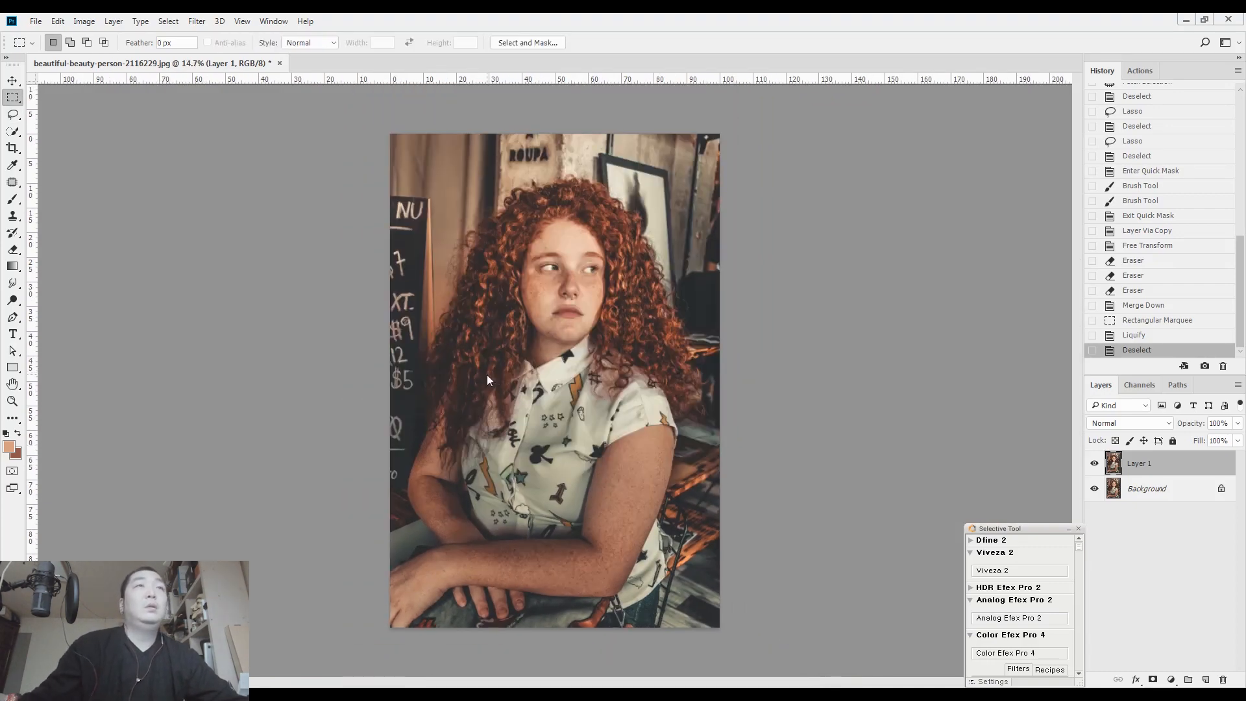
Step: Save the document as the Photoshop file beautiful-beauty-person-2116229, replacing the existing PSD
{"action": "key", "text": "ctrl+shift+s"}
{"action": "key", "text": "Return"}
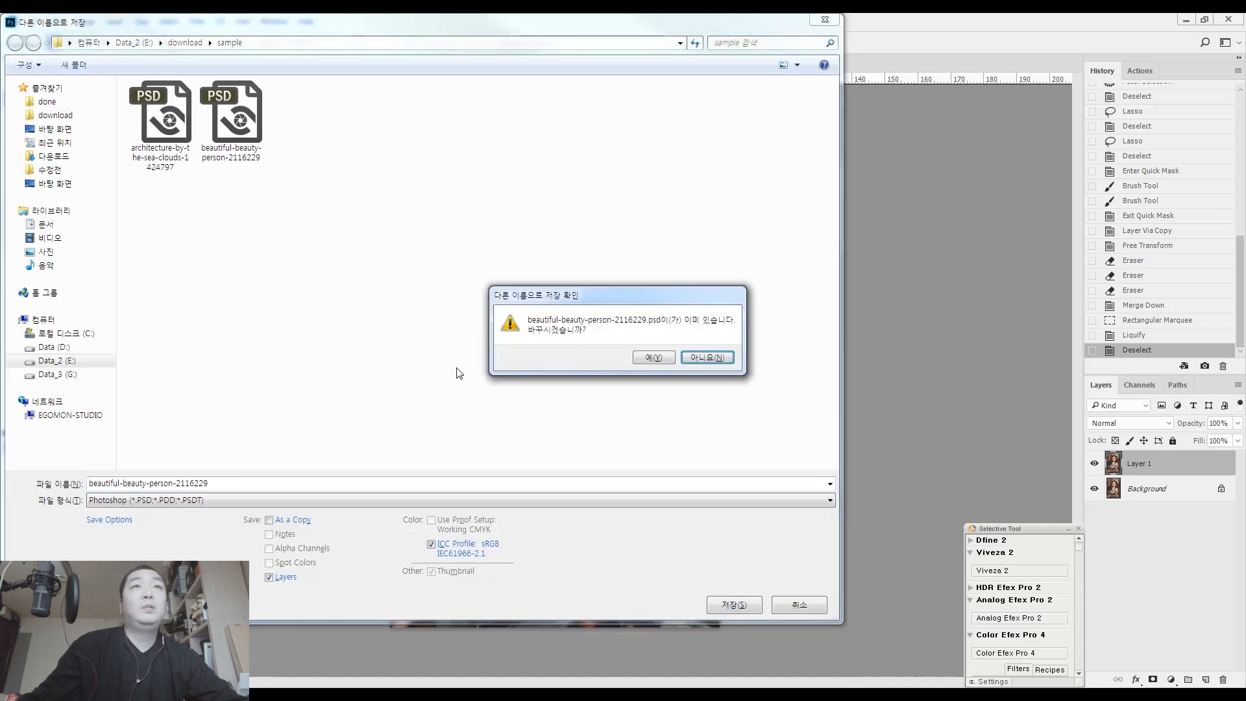
{"action": "left_click", "coordinate": [654, 357]}
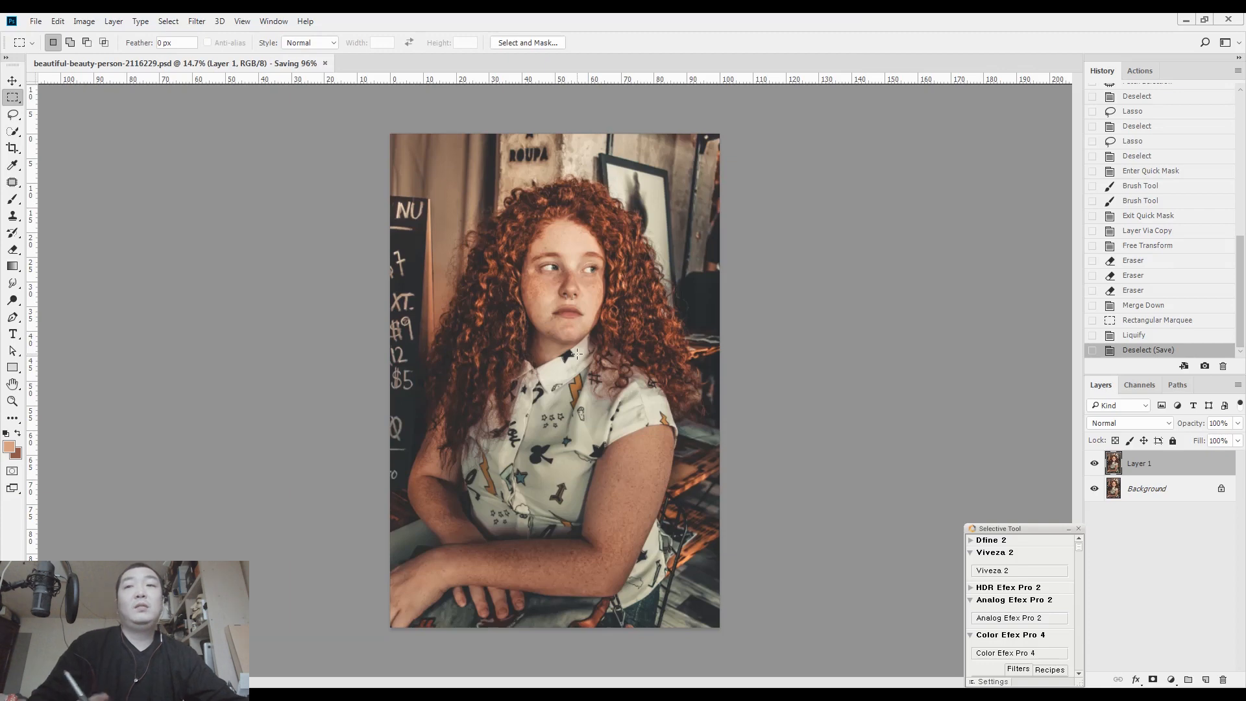
Step: Open Liquify on the whole portrait and bring the shirt and arms into close view
{"action": "scroll", "coordinate": [577, 352], "scroll_direction": "up", "scroll_amount": 2}
{"action": "key", "text": "l"}
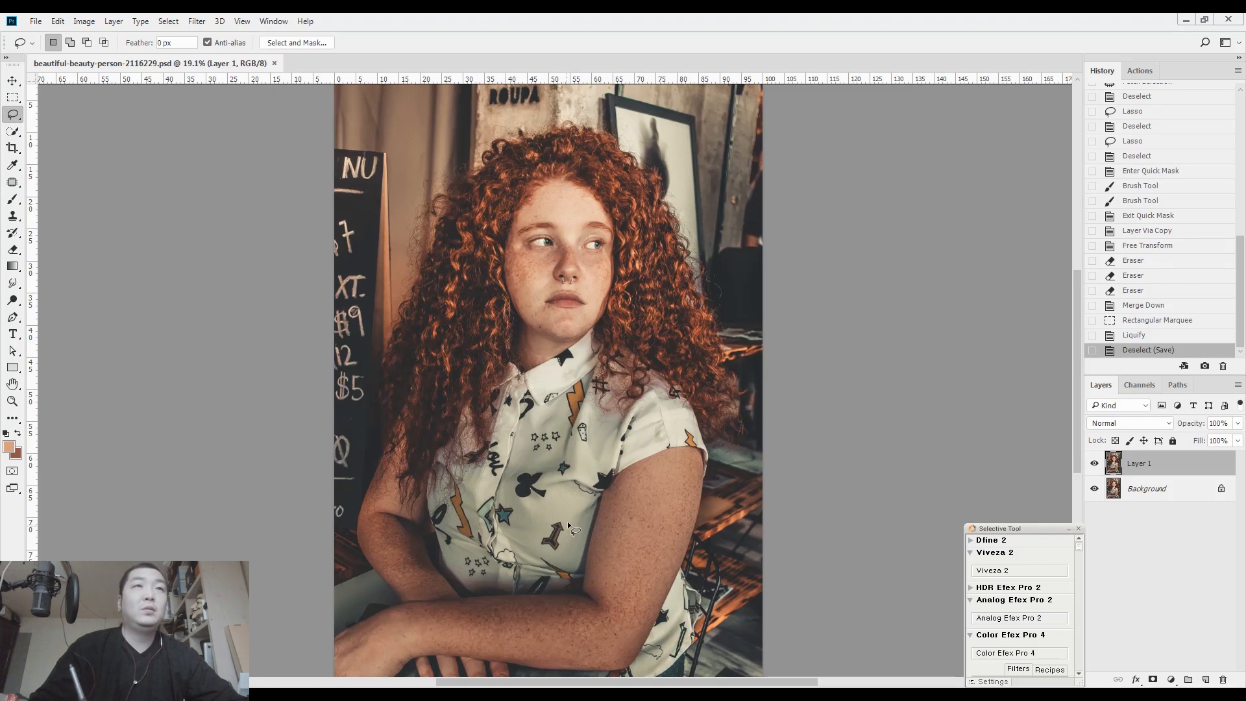
{"action": "scroll", "coordinate": [600, 489], "scroll_direction": "up", "scroll_amount": 2}
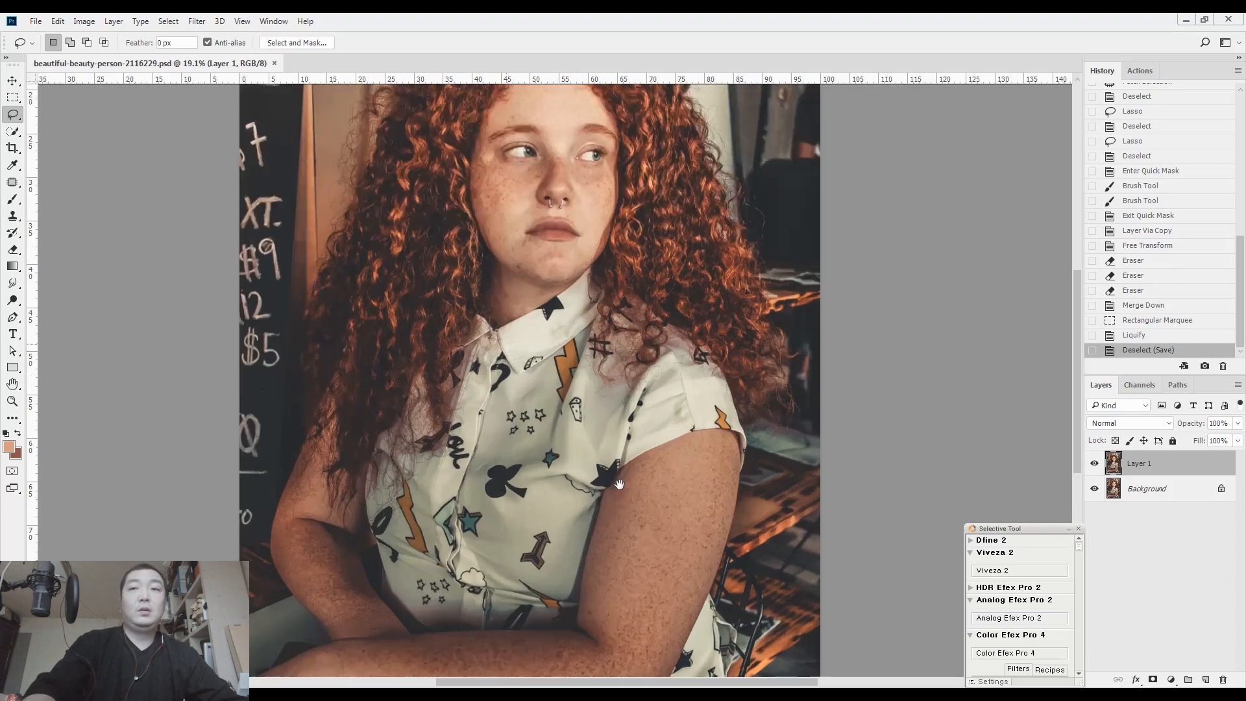
{"action": "left_click_drag", "start_coordinate": [619, 484], "coordinate": [612, 379]}
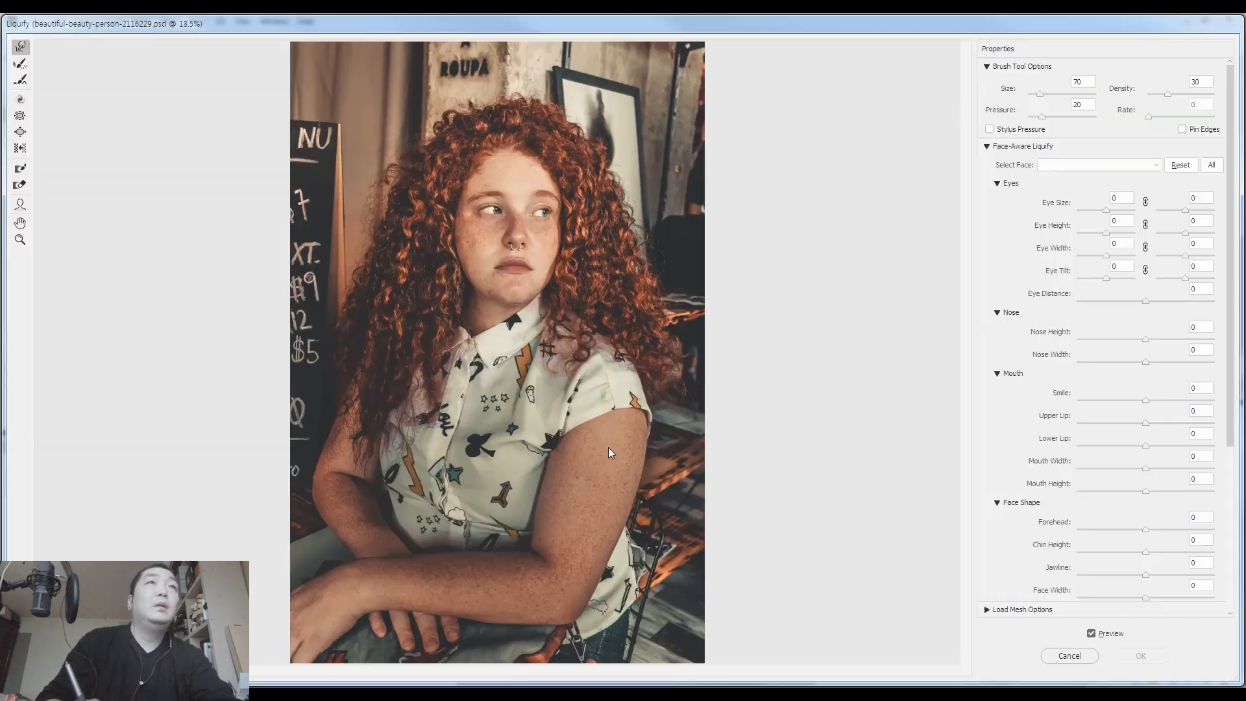
{"action": "key", "text": "shift+ctrl+x"}
{"action": "left_click_drag", "start_coordinate": [562, 447], "coordinate": [606, 170]}
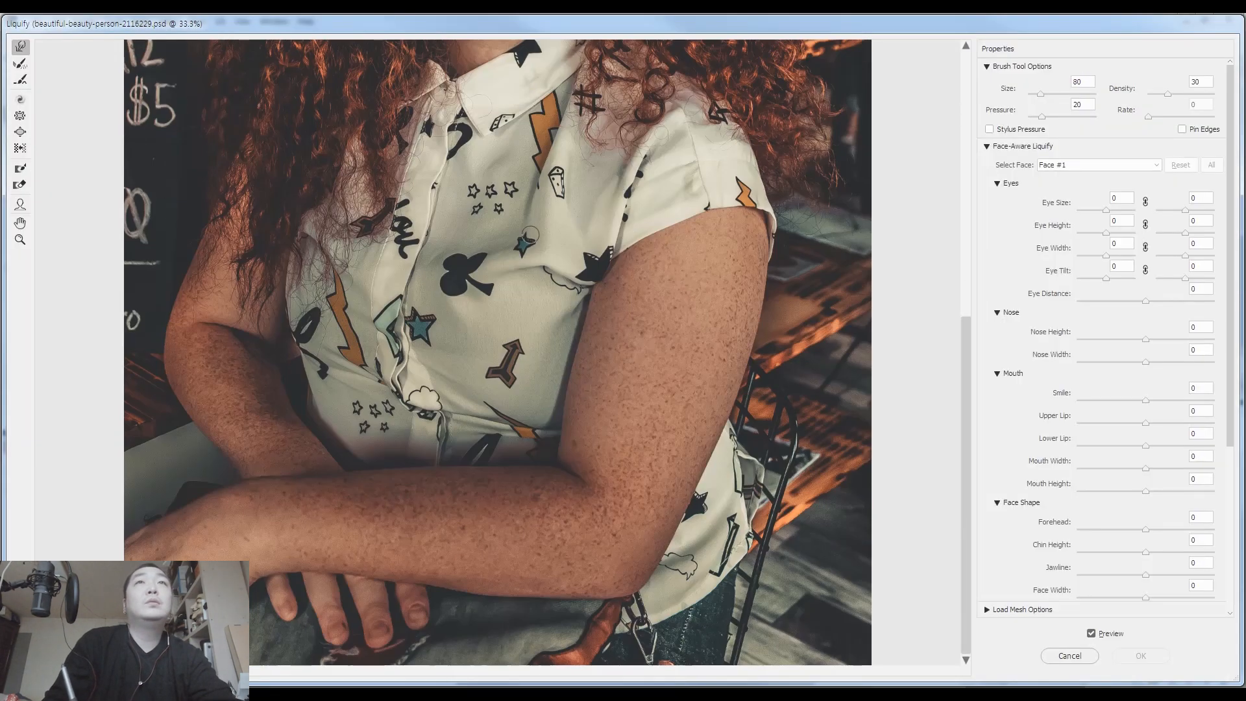
Step: Push the sleeve edge and outer upper arm inward using the Forward Warp tool with a large brush of about 800
{"action": "key", "text": "bracketright"}
{"action": "key", "text": "bracketright"}
{"action": "key", "text": "bracketright"}
{"action": "key", "text": "bracketright"}
{"action": "key", "text": "bracketright"}
{"action": "key", "text": "bracketright"}
{"action": "key", "text": "bracketright"}
{"action": "key", "text": "bracketright"}
{"action": "key", "text": "bracketright"}
{"action": "key", "text": "bracketright"}
{"action": "key", "text": "bracketright"}
{"action": "key", "text": "bracketright"}
{"action": "key", "text": "bracketright"}
{"action": "key", "text": "bracketright"}
{"action": "key", "text": "bracketright"}
{"action": "key", "text": "bracketright"}
{"action": "key", "text": "bracketright"}
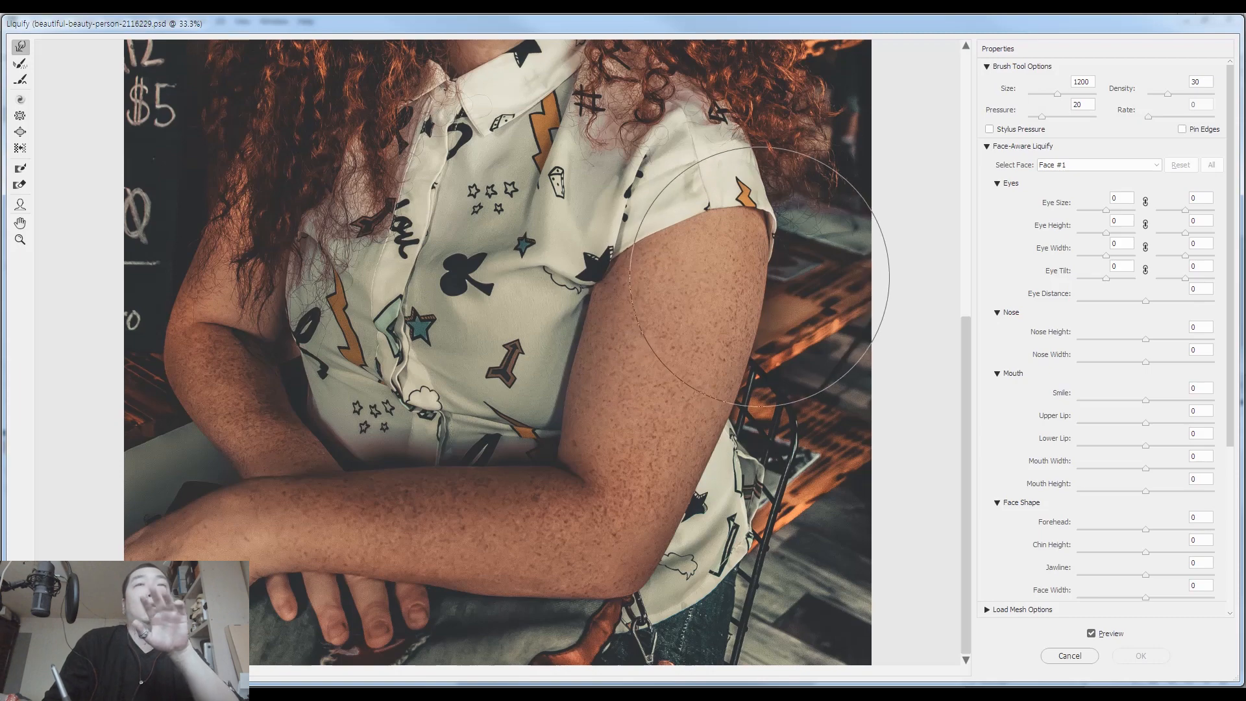
{"action": "left_click_drag", "start_coordinate": [648, 283], "coordinate": [645, 287]}
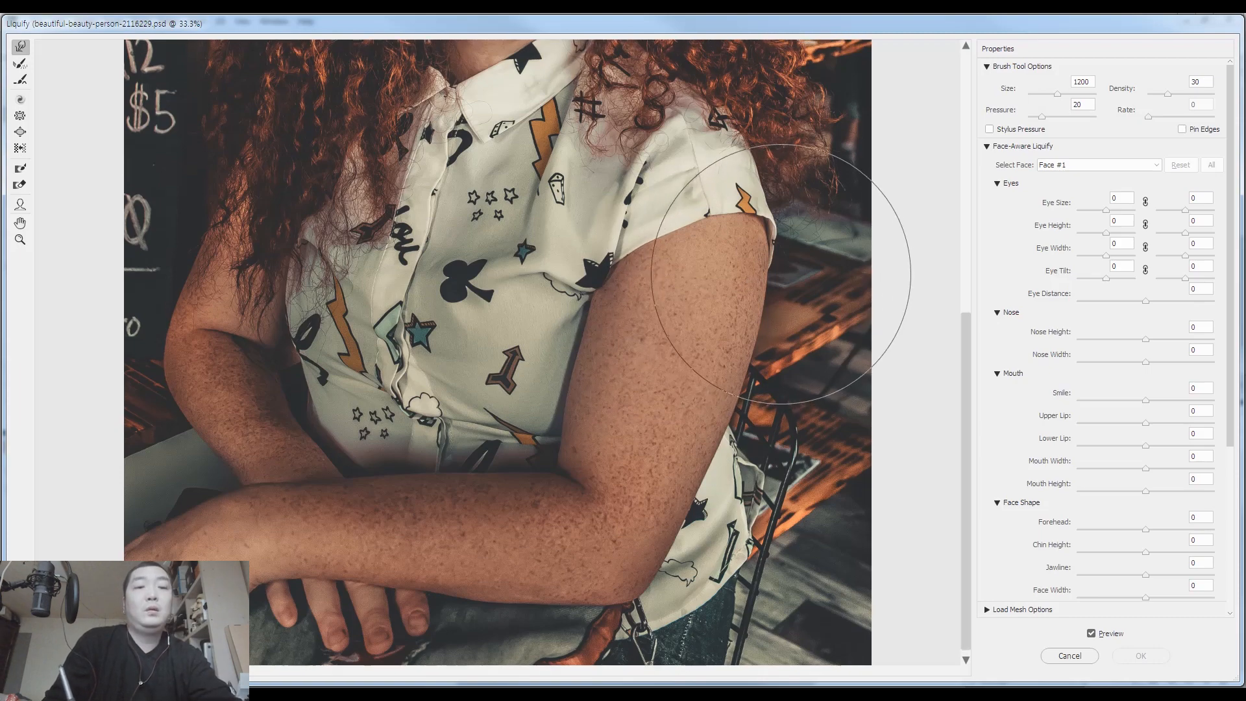
{"action": "key", "text": "bracketleft"}
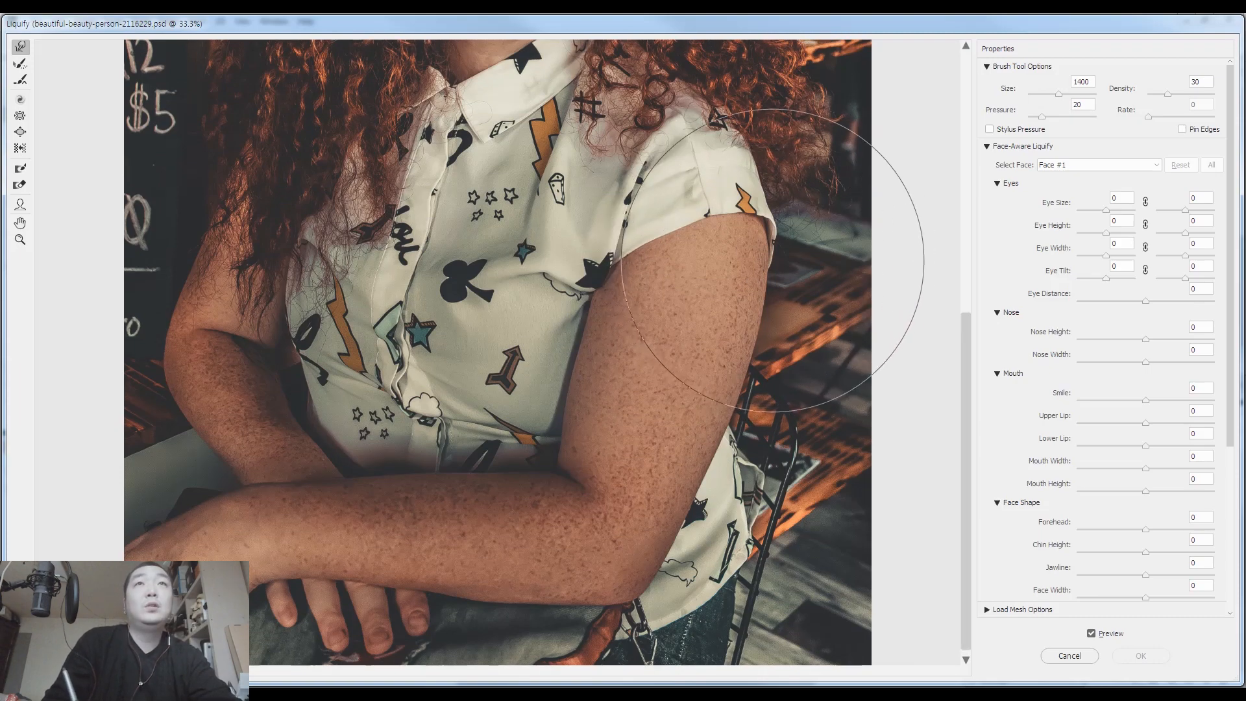
{"action": "key", "text": "bracketleft"}
{"action": "key", "text": "bracketleft"}
{"action": "key", "text": "bracketleft"}
{"action": "key", "text": "bracketleft"}
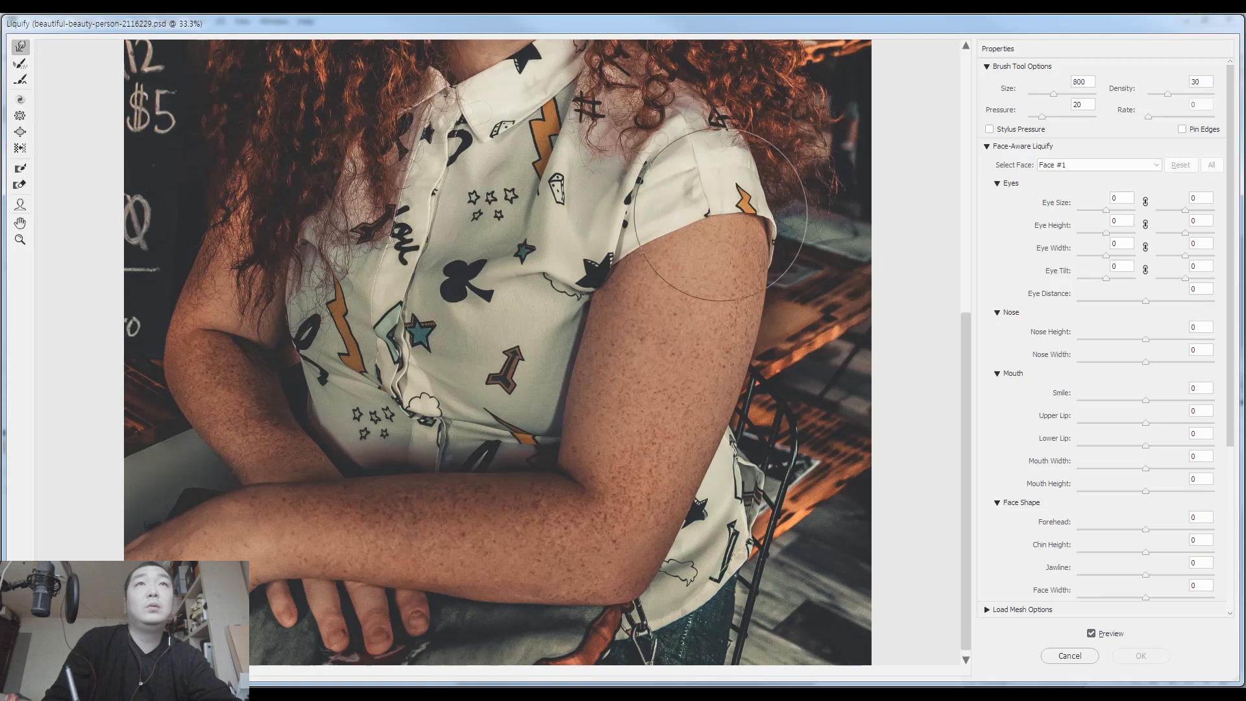
{"action": "mouse_move", "coordinate": [785, 265]}
{"action": "left_mouse_down"}
{"action": "mouse_move", "coordinate": [736, 241]}
{"action": "mouse_move", "coordinate": [753, 243]}
{"action": "mouse_move", "coordinate": [735, 202]}
{"action": "left_mouse_up"}
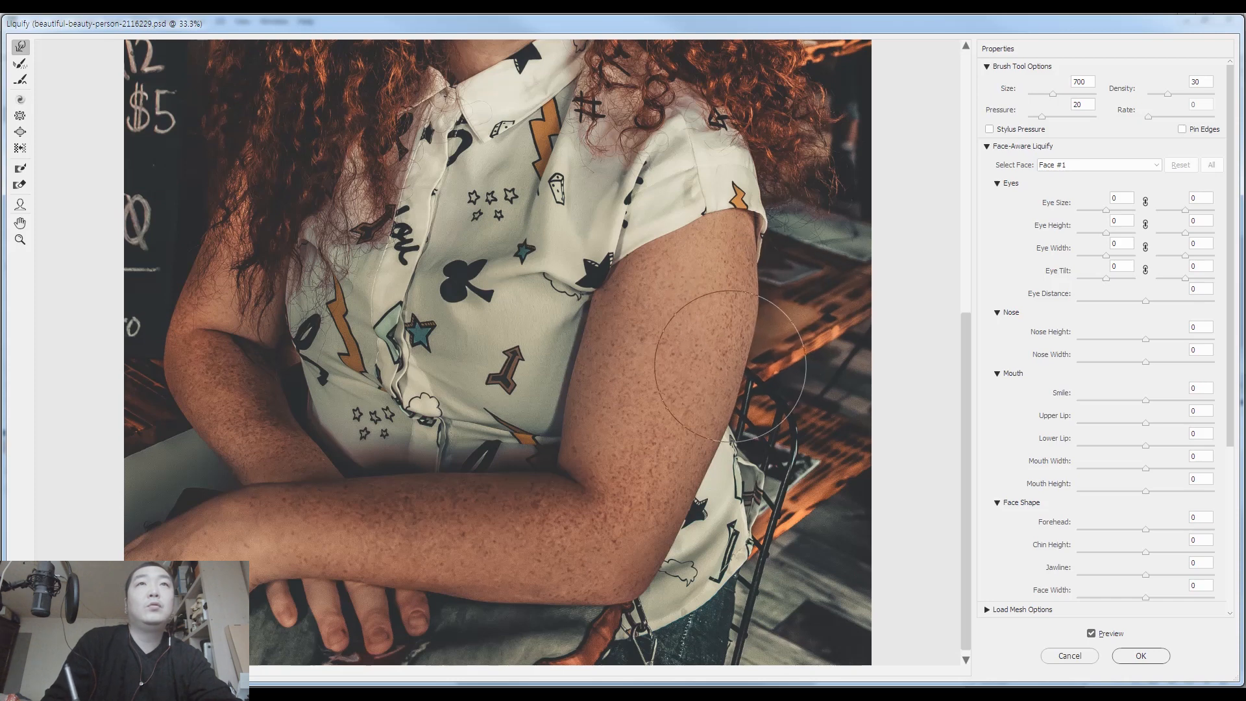
Step: Push the shirt-side edge of the upper arm inward to slim it, using a Forward Warp brush of 800
{"action": "key", "text": "bracketleft"}
{"action": "key", "text": "bracketleft"}
{"action": "key", "text": "bracketleft"}
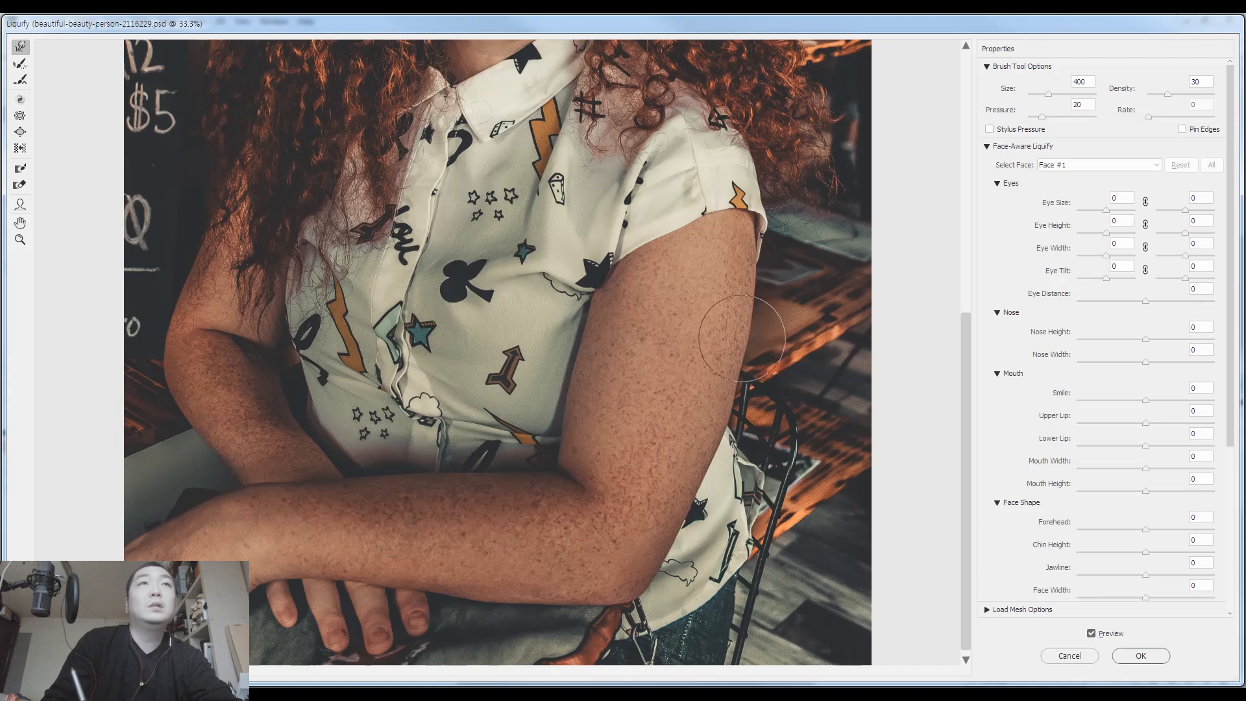
{"action": "key", "text": "bracketright"}
{"action": "key", "text": "bracketright"}
{"action": "key", "text": "bracketright"}
{"action": "key", "text": "bracketright"}
{"action": "key", "text": "bracketright"}
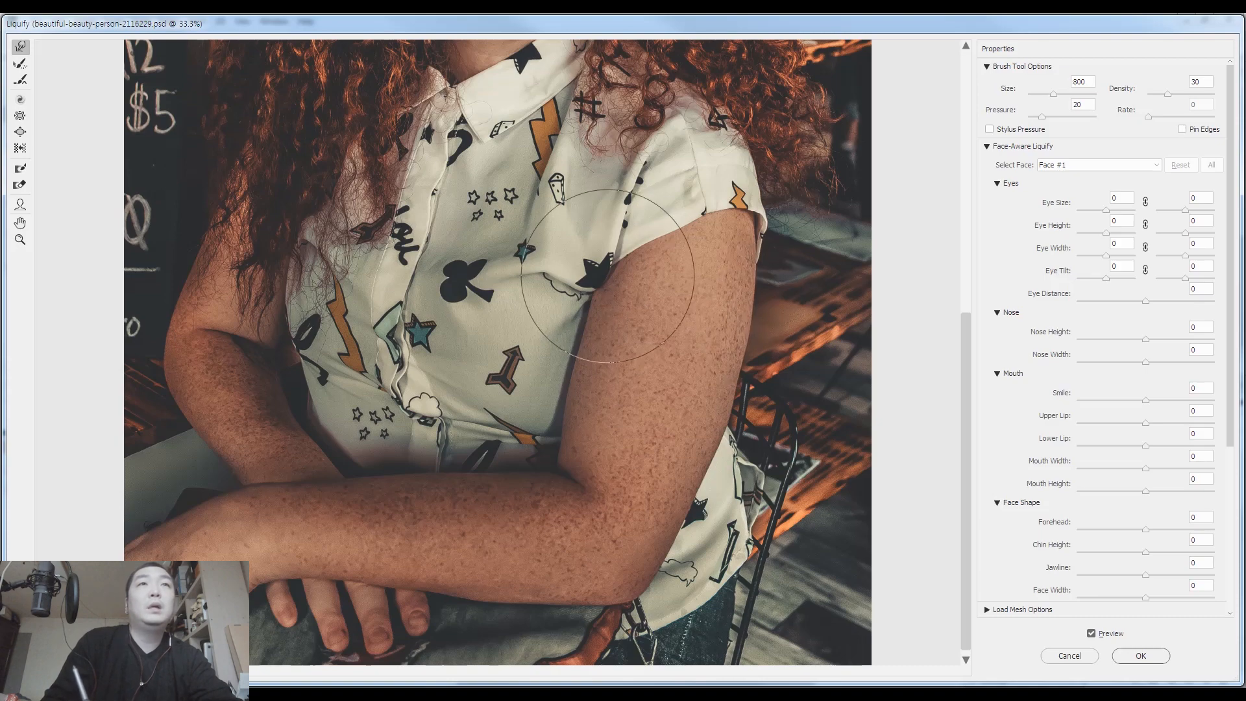
{"action": "mouse_move", "coordinate": [619, 275]}
{"action": "left_mouse_down"}
{"action": "mouse_move", "coordinate": [573, 359]}
{"action": "mouse_move", "coordinate": [589, 373]}
{"action": "mouse_move", "coordinate": [564, 405]}
{"action": "mouse_move", "coordinate": [573, 436]}
{"action": "left_mouse_up"}
Step: Refine the inner and outer contours of the upper arm with Forward Warp brush sizes between 500 and 800
{"action": "key", "text": "bracketleft"}
{"action": "key", "text": "bracketleft"}
{"action": "key", "text": "bracketleft"}
{"action": "key", "text": "bracketleft"}
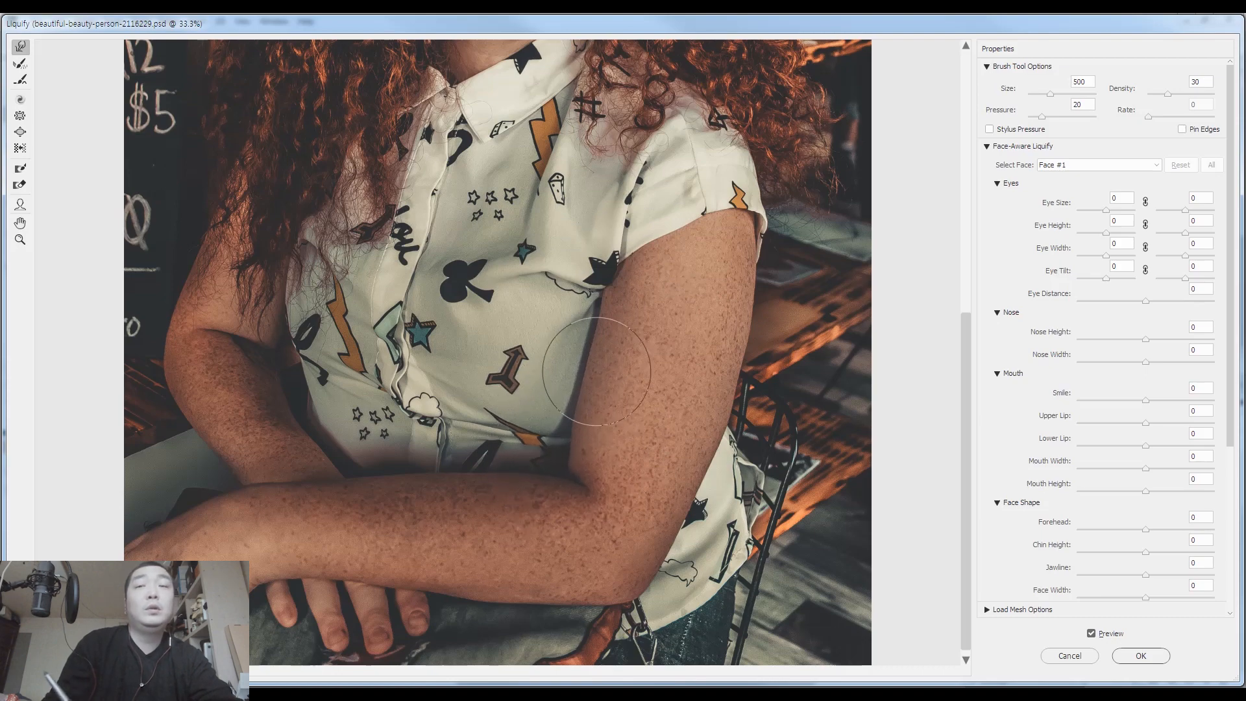
{"action": "key", "text": "bracketright"}
{"action": "key", "text": "bracketright"}
{"action": "key", "text": "bracketright"}
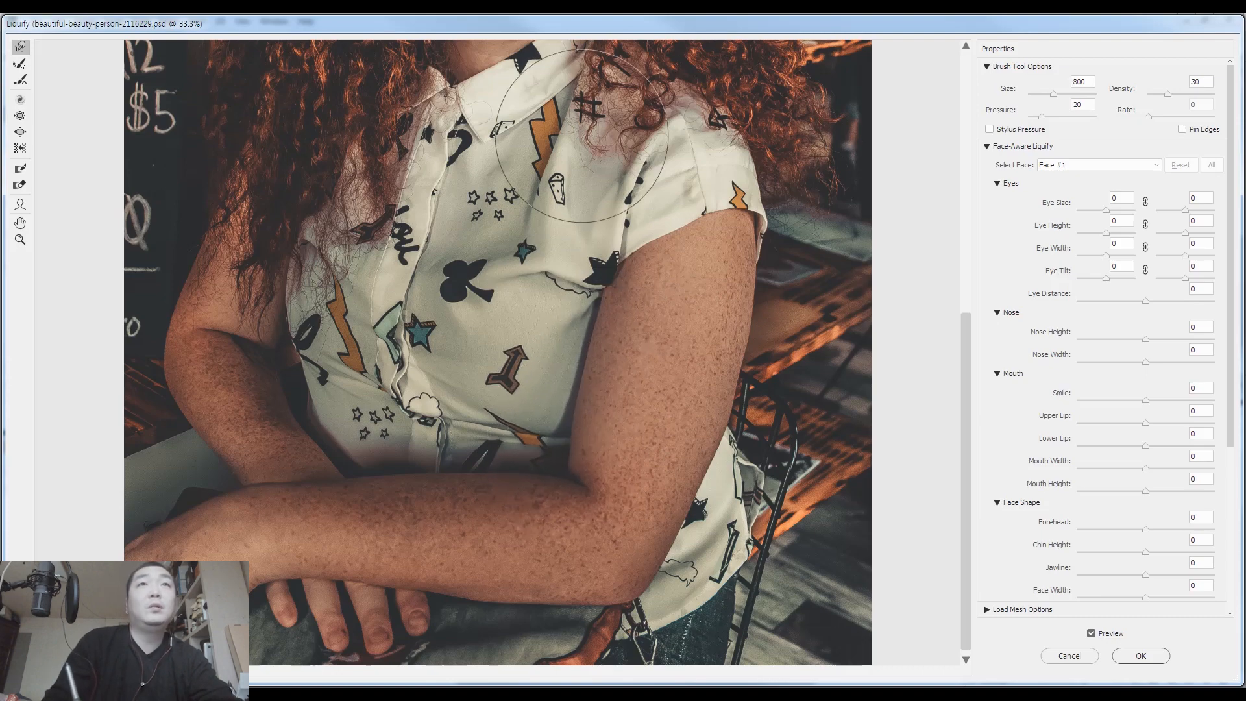
{"action": "key", "text": "bracketleft"}
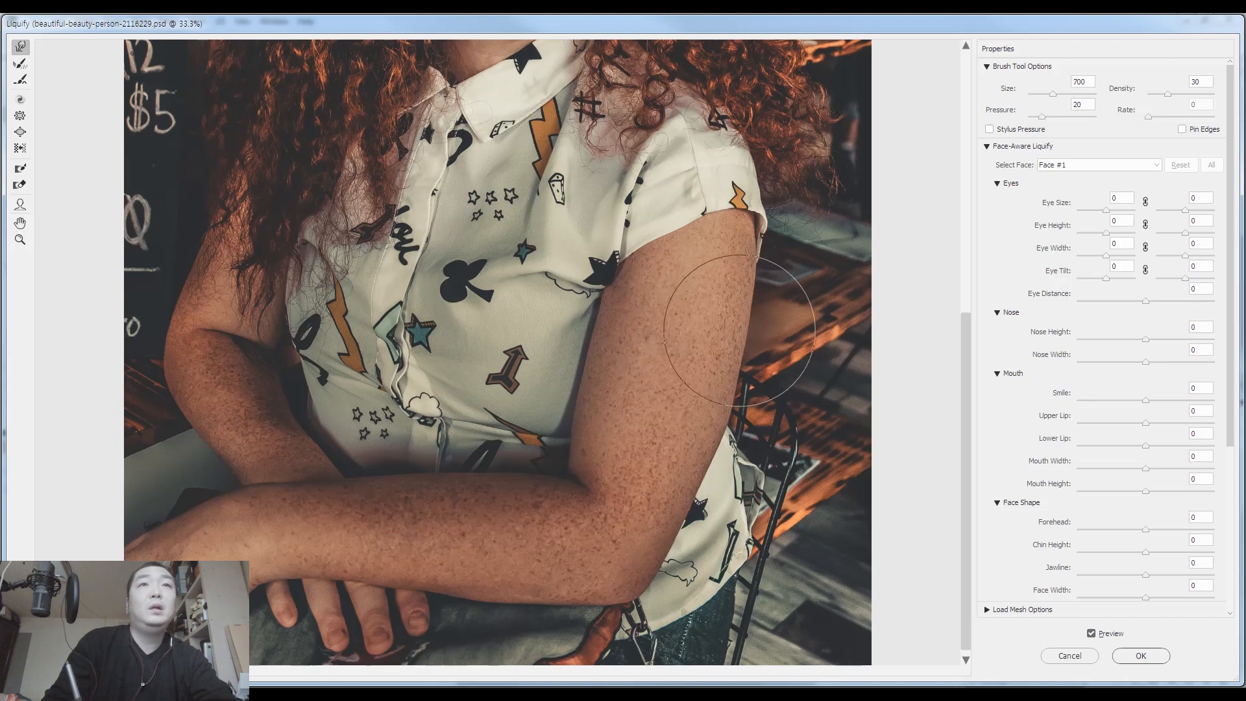
{"action": "key", "text": "bracketleft"}
{"action": "key", "text": "bracketleft"}
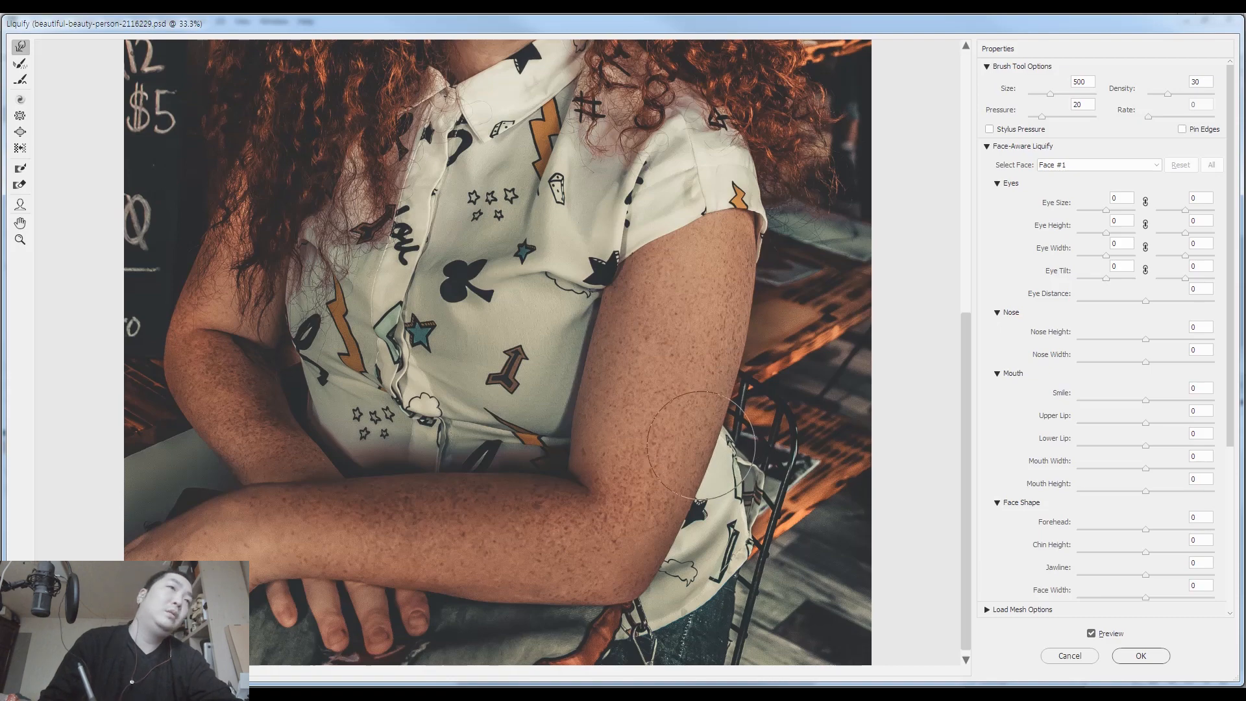
Step: Even out the upper and lower edges of the front forearm with Forward Warp brush sizes between 600 and 1000
{"action": "scroll", "coordinate": [684, 473], "scroll_direction": "down", "scroll_amount": 1}
{"action": "key", "text": "bracketright"}
{"action": "key", "text": "bracketright"}
{"action": "key", "text": "bracketright"}
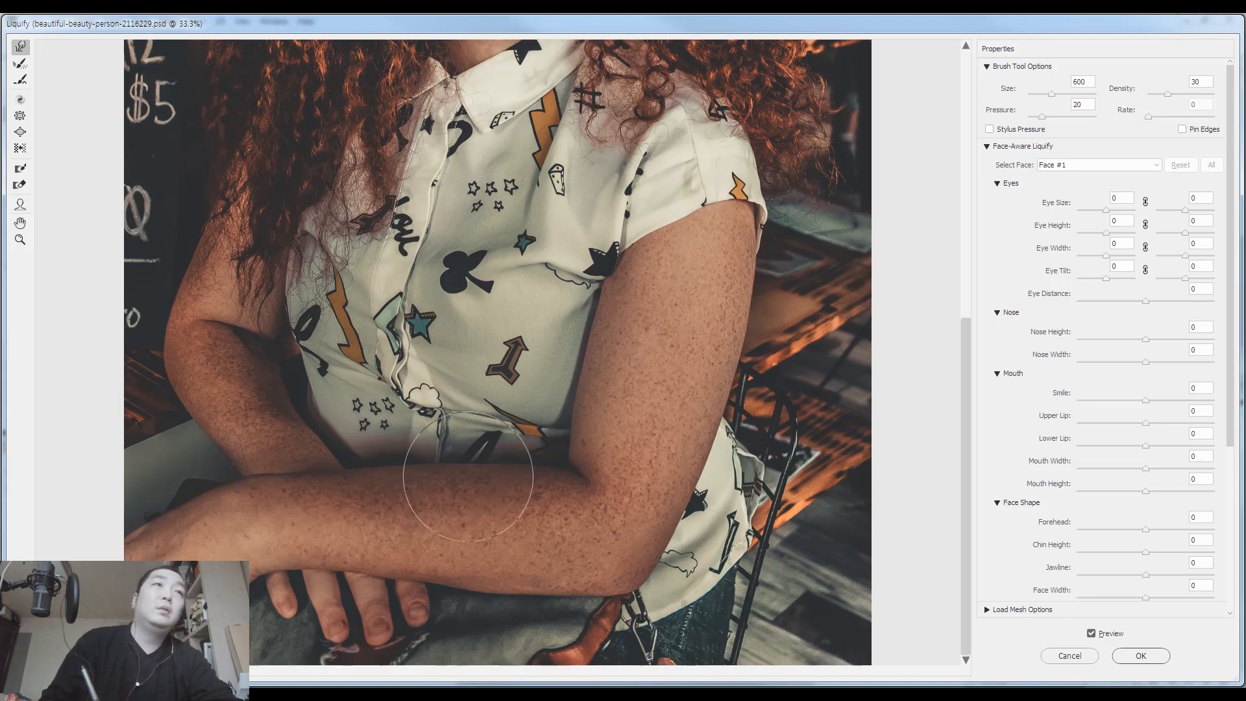
{"action": "key", "text": "bracketright"}
{"action": "key", "text": "bracketright"}
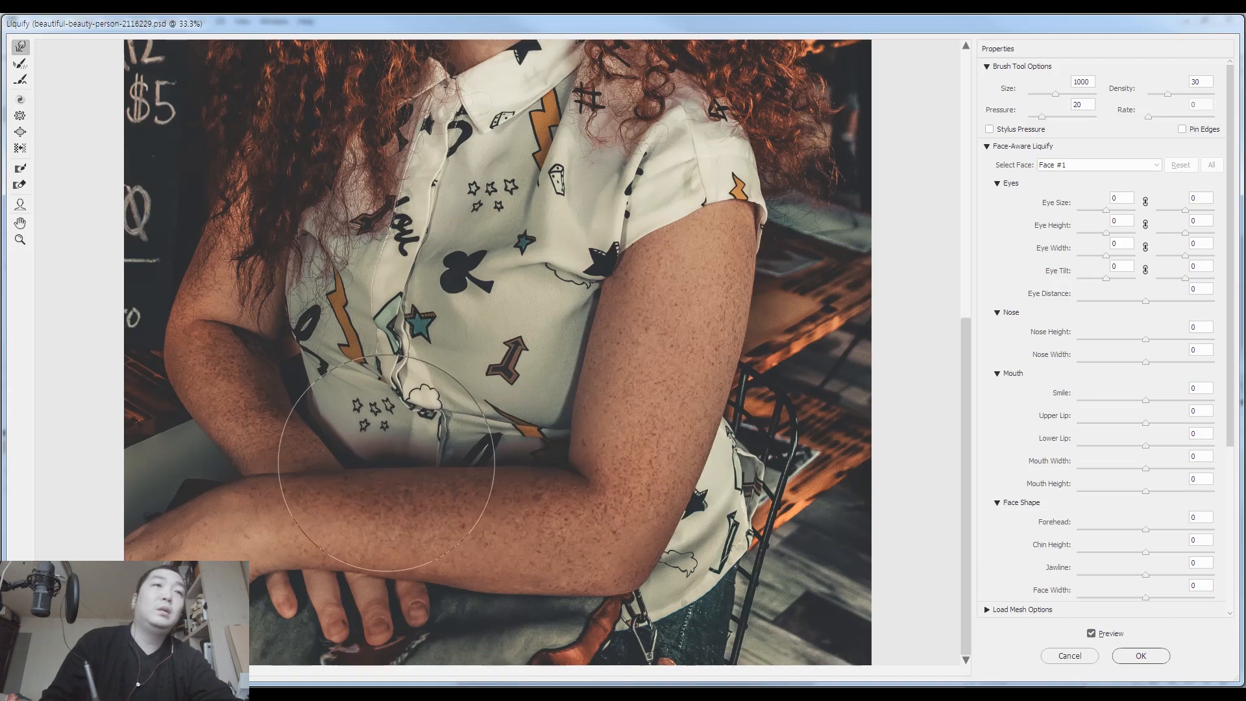
{"action": "key", "text": "bracketleft"}
{"action": "key", "text": "bracketleft"}
{"action": "key", "text": "bracketleft"}
{"action": "key", "text": "bracketleft"}
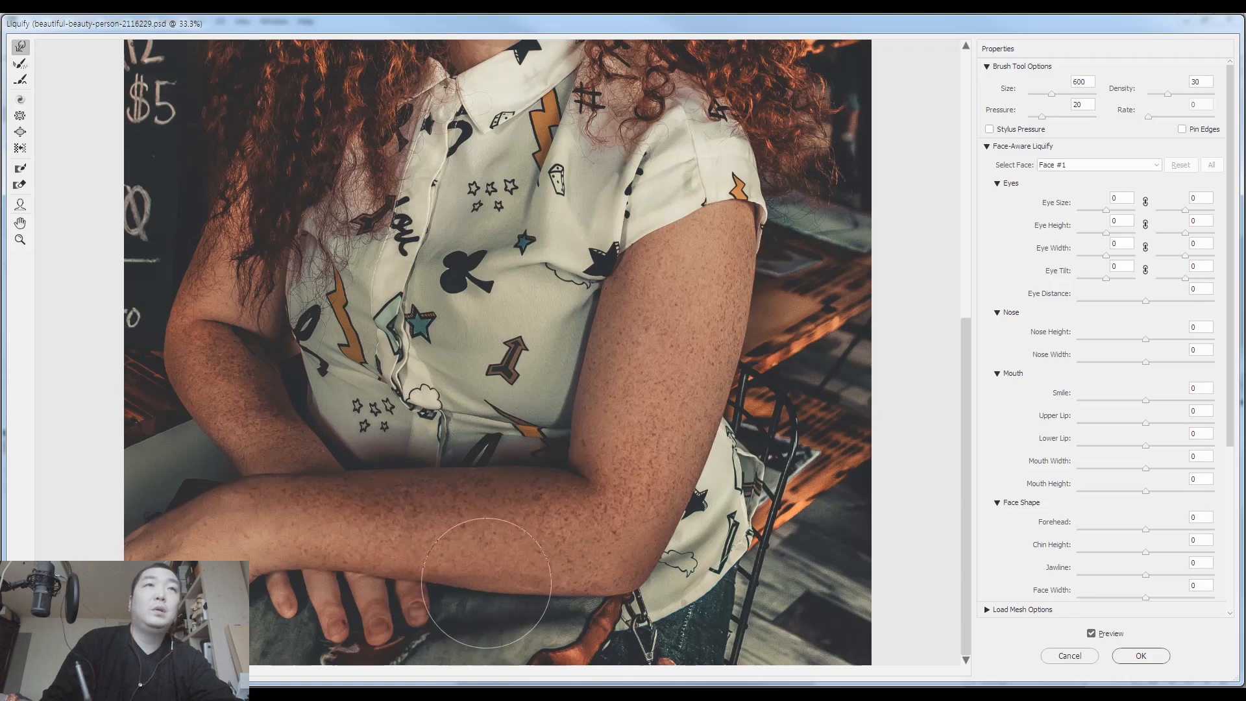
{"action": "key", "text": "bracketright"}
{"action": "key", "text": "bracketright"}
{"action": "key", "text": "bracketright"}
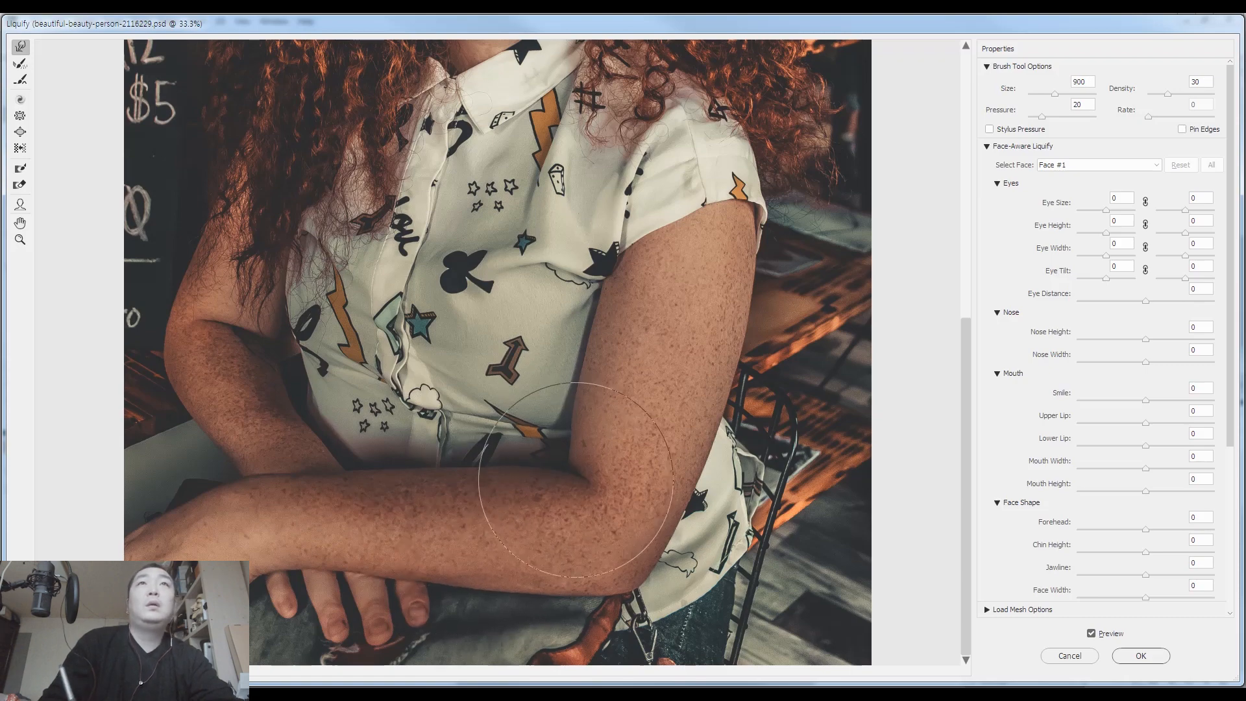
Step: Tidy the sleeve cuff's outer corner with a 250 Forward Warp brush and the outer upper arm with a 600 brush
{"action": "key", "text": "bracketleft"}
{"action": "key", "text": "bracketleft"}
{"action": "key", "text": "bracketleft"}
{"action": "key", "text": "bracketleft"}
{"action": "key", "text": "bracketleft"}
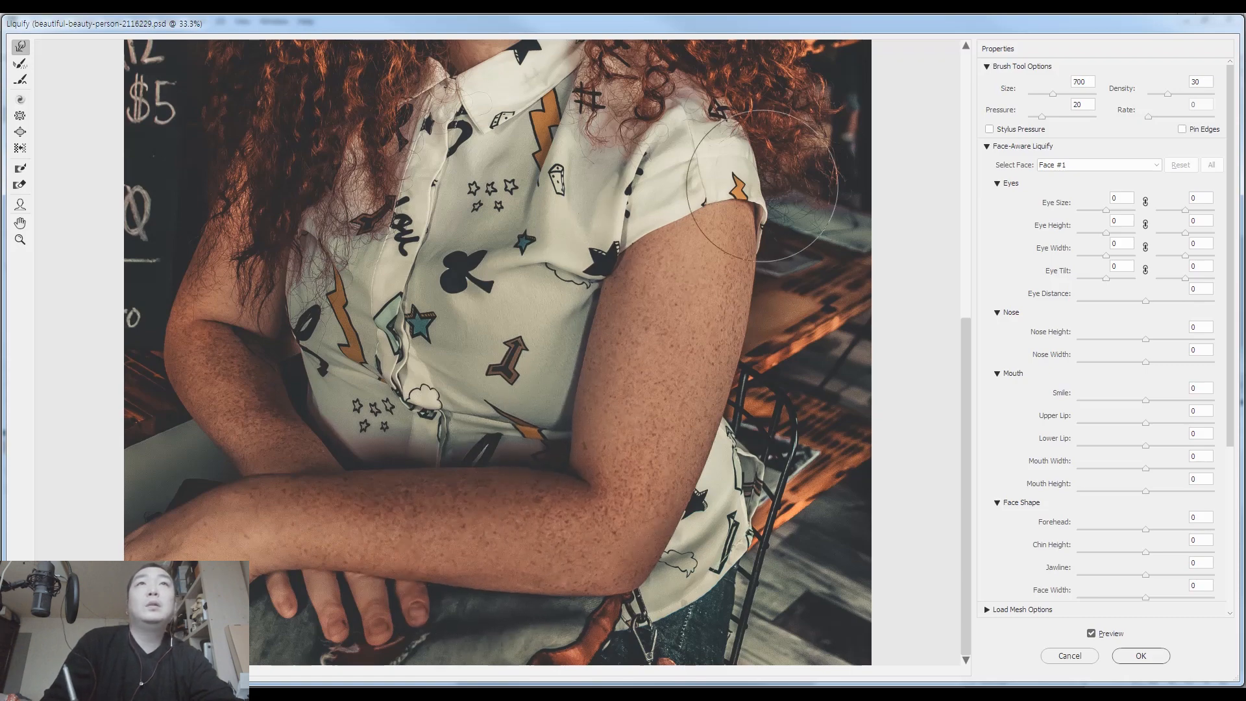
{"action": "key", "text": "bracketleft"}
{"action": "key", "text": "bracketleft"}
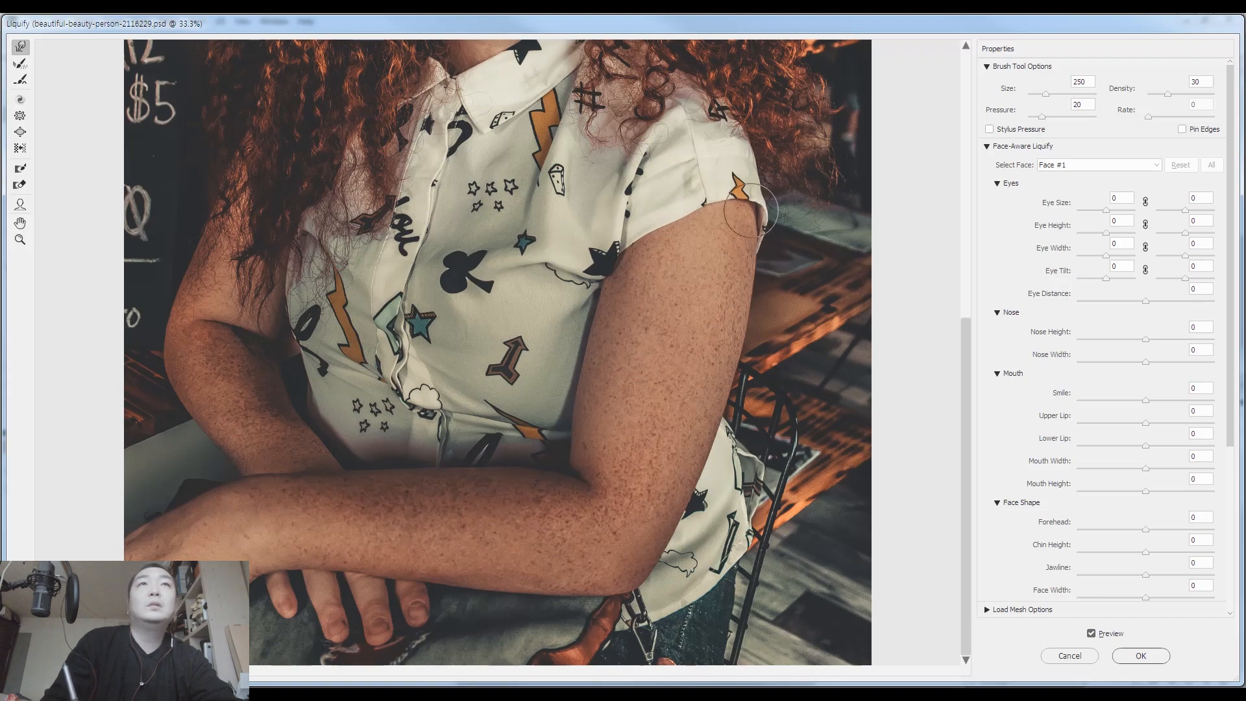
{"action": "key", "text": "bracketright"}
{"action": "key", "text": "bracketright"}
{"action": "key", "text": "bracketright"}
{"action": "key", "text": "bracketright"}
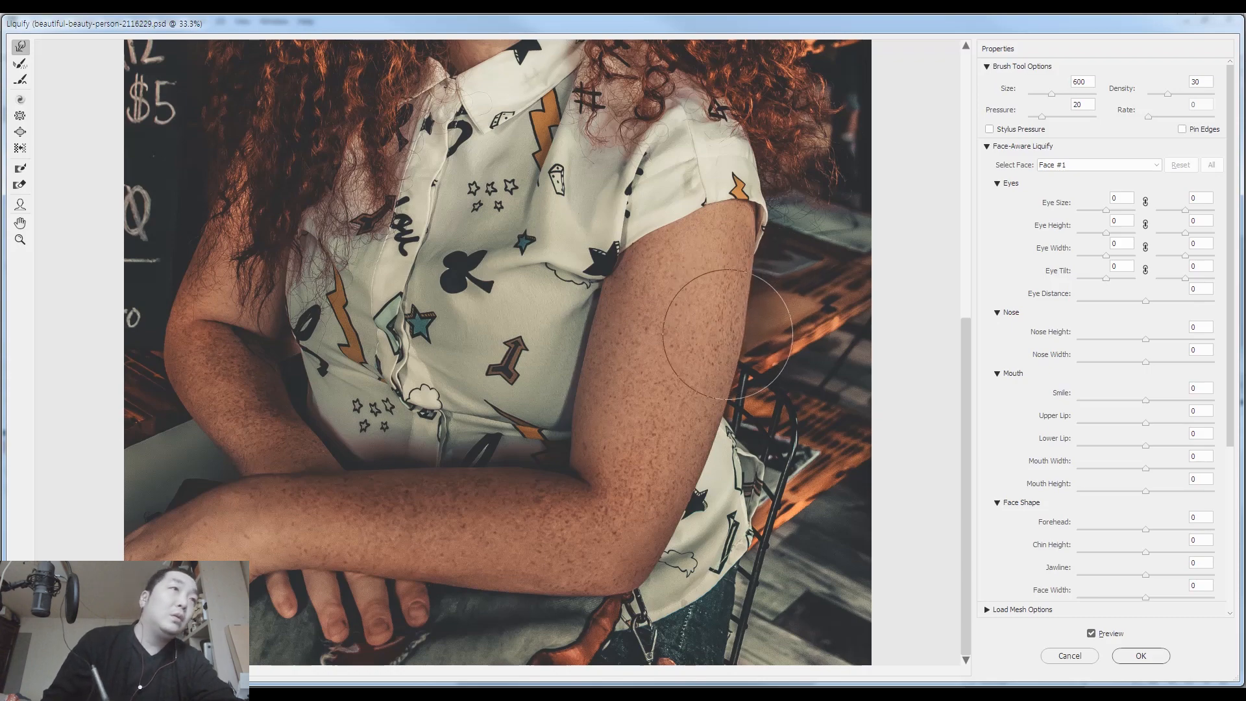
Step: Slim the first fingers showing below the forearm, working at 50% zoom with a Forward Warp brush reduced to 80
{"action": "scroll", "coordinate": [701, 332], "scroll_direction": "up", "scroll_amount": 3}
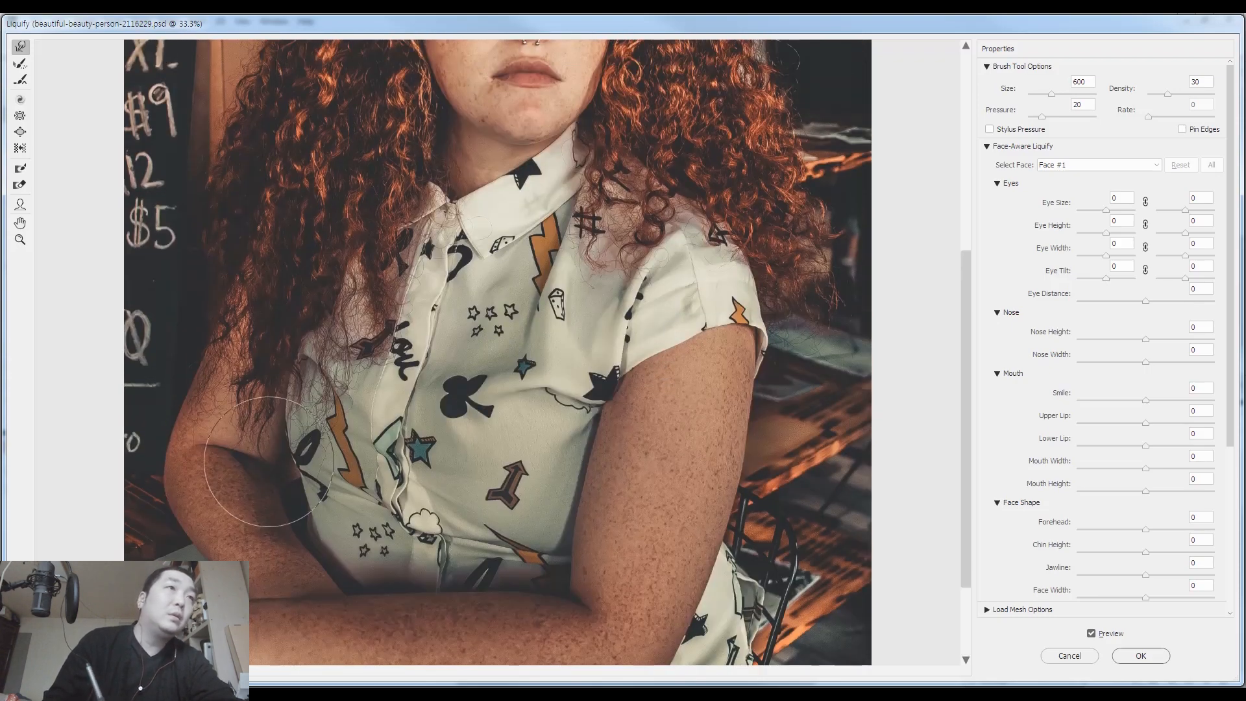
{"action": "scroll", "coordinate": [246, 570], "scroll_direction": "down", "scroll_amount": 3}
{"action": "key", "text": "bracketleft"}
{"action": "key", "text": "bracketleft"}
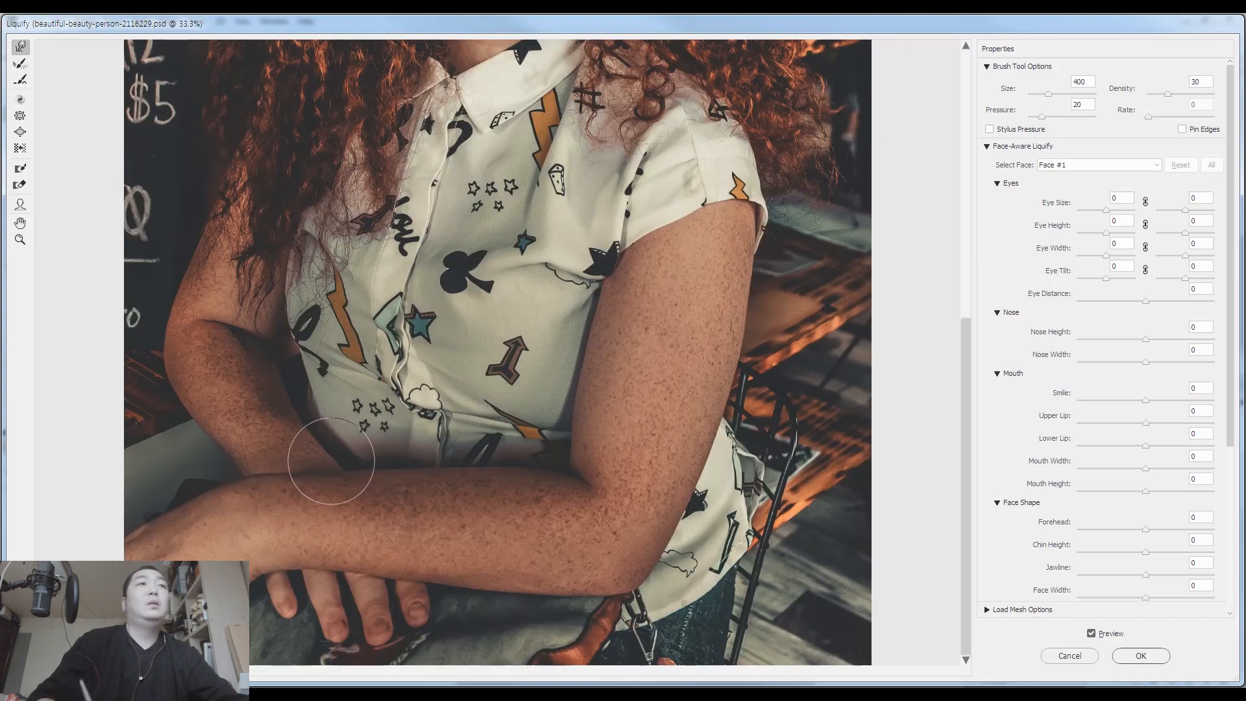
{"action": "key", "text": "ctrl+plus"}
{"action": "left_click_drag", "start_coordinate": [516, 331], "coordinate": [613, 176]}
{"action": "key", "text": "bracketleft"}
{"action": "key", "text": "bracketleft"}
{"action": "key", "text": "bracketleft"}
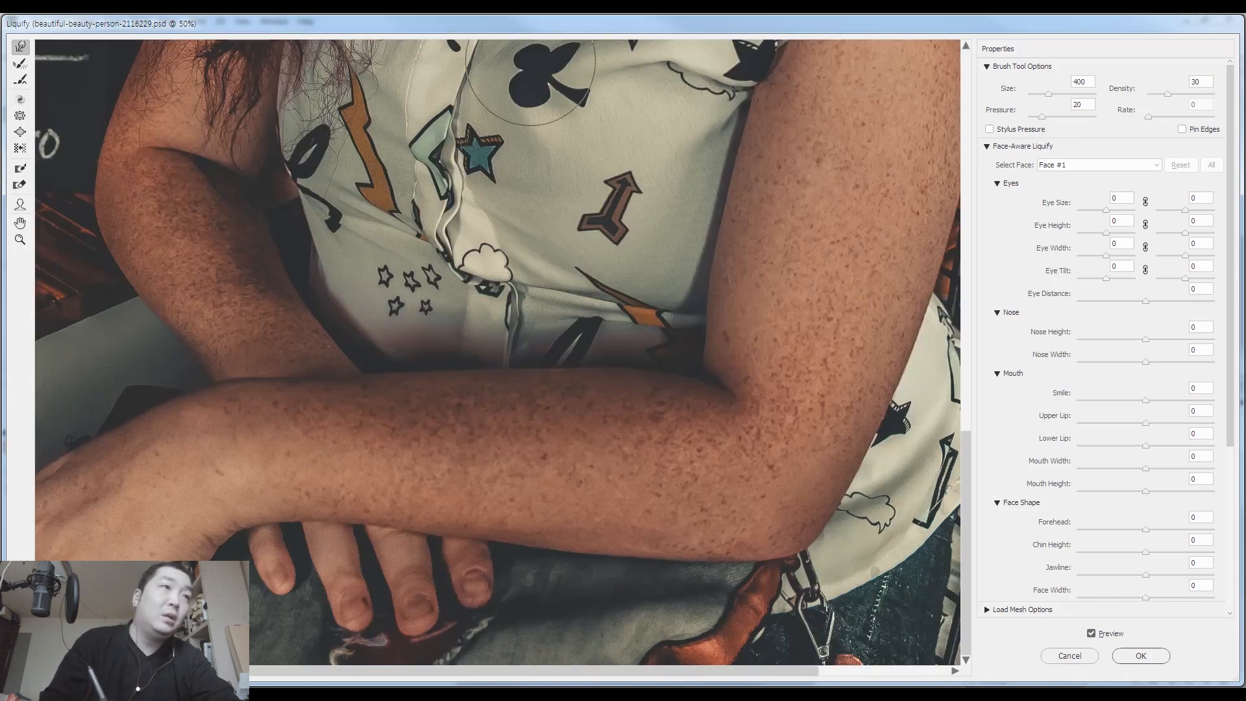
{"action": "key", "text": "bracketright"}
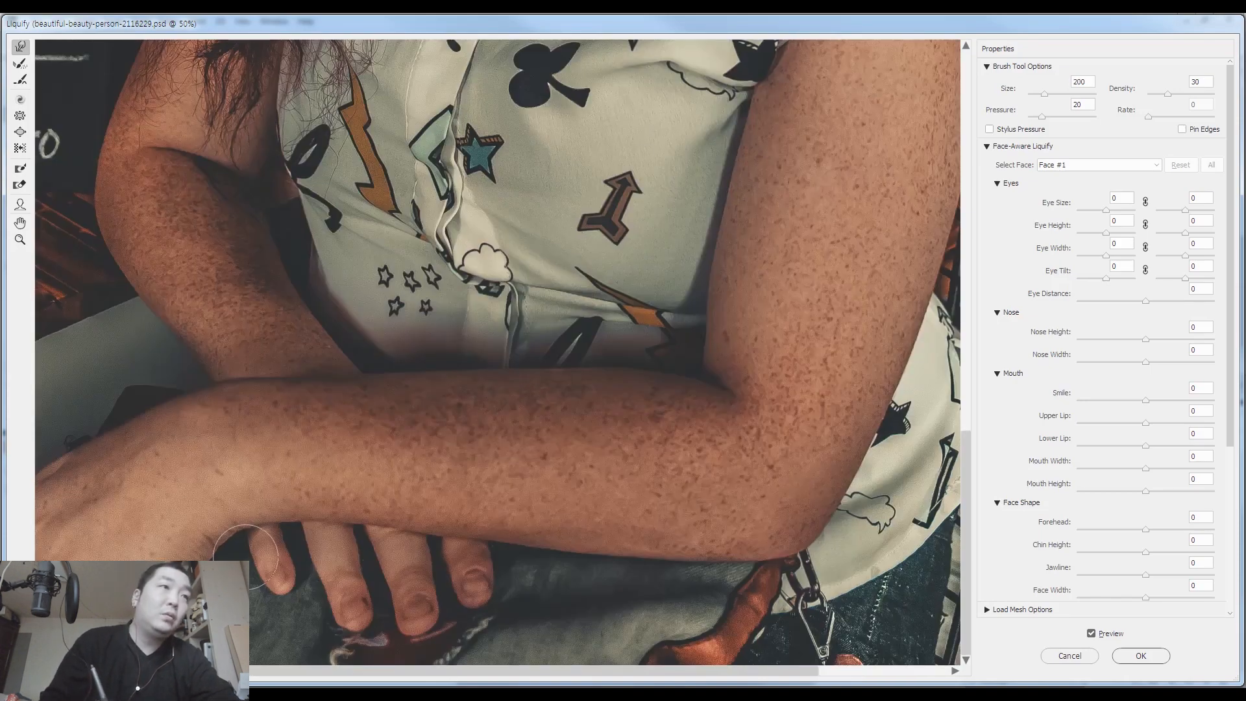
{"action": "key", "text": "bracketleft"}
{"action": "key", "text": "bracketleft"}
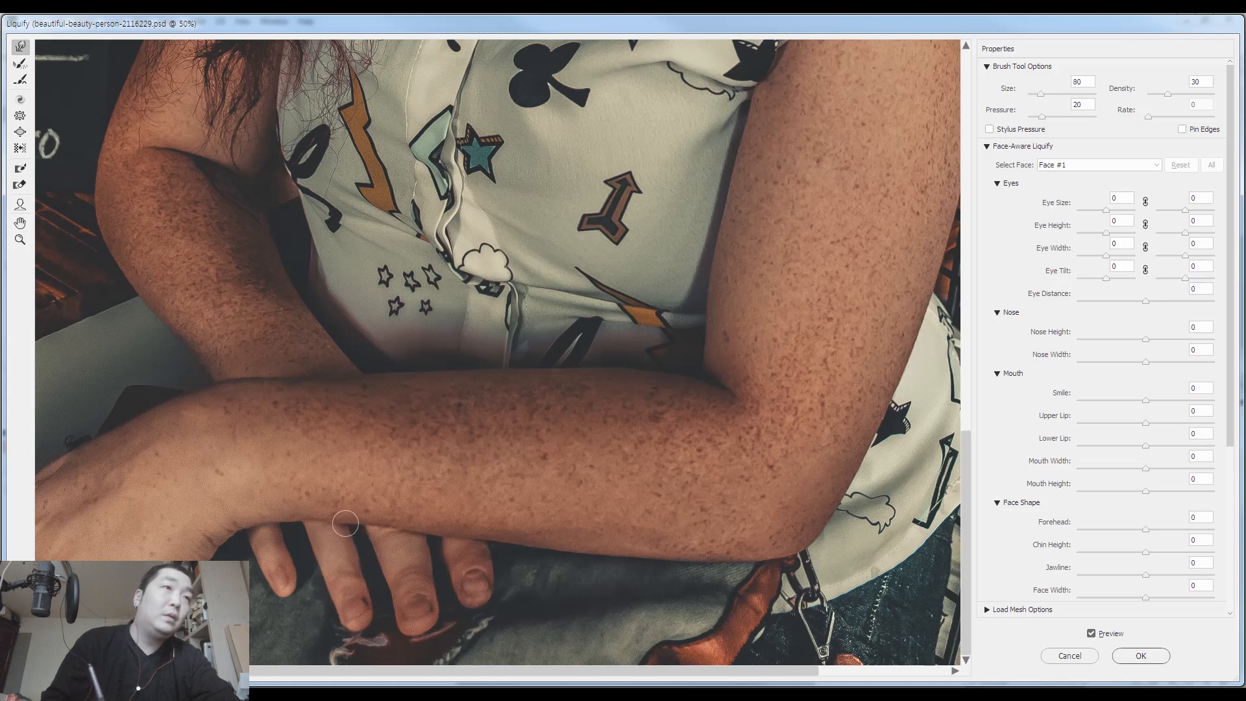
Step: Narrow the remaining fingers and shape their tips with Forward Warp brush sizes from 100 to 175
{"action": "key", "text": "bracketright"}
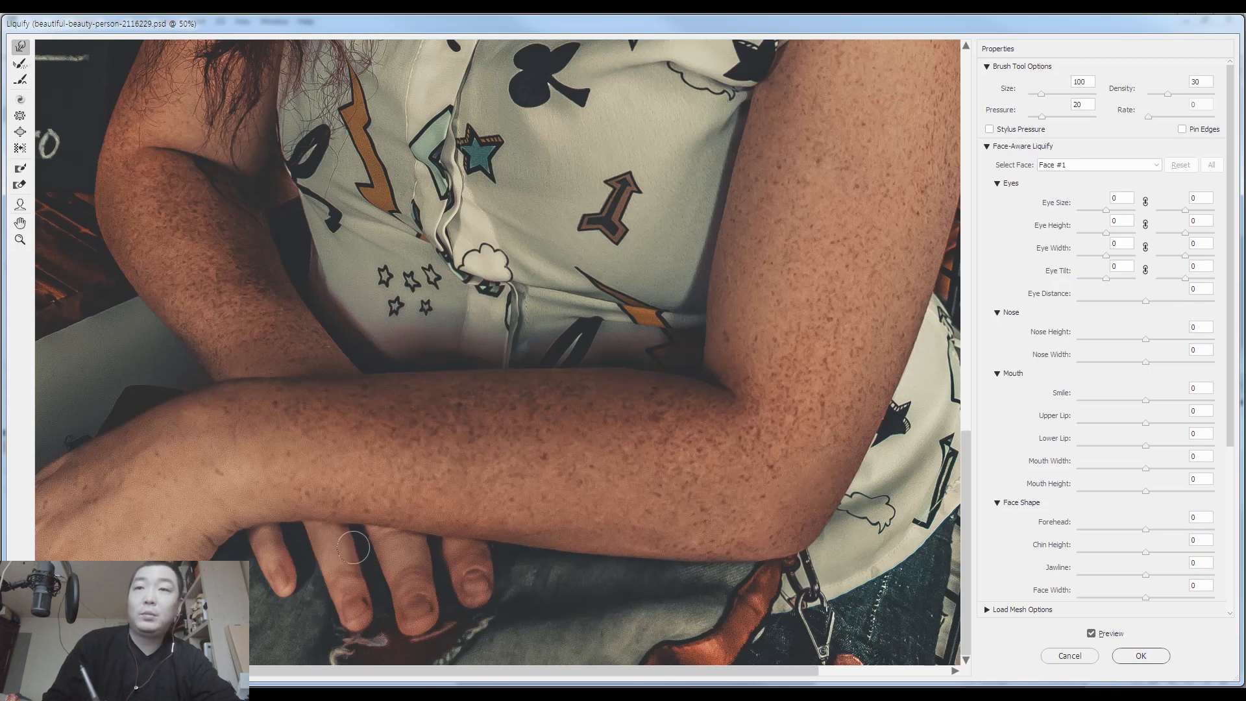
{"action": "key", "text": "bracketright"}
{"action": "key", "text": "bracketright"}
{"action": "key", "text": "bracketright"}
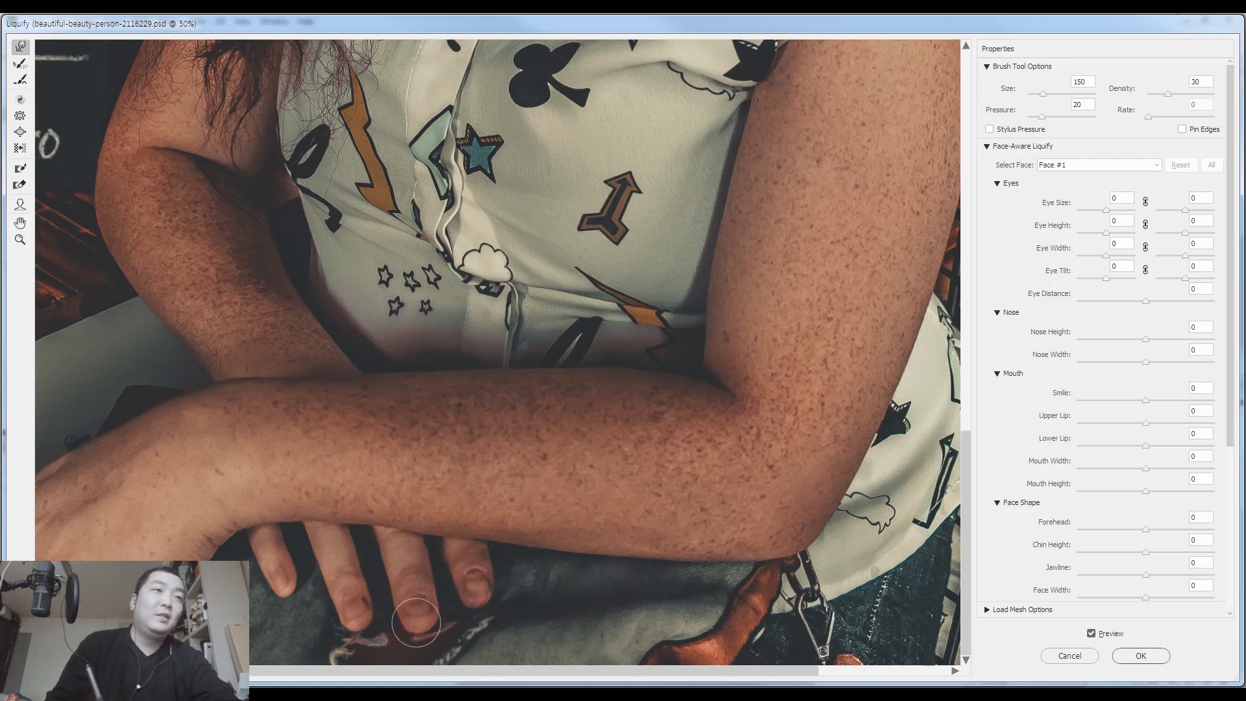
{"action": "key", "text": "bracketleft"}
{"action": "key", "text": "bracketleft"}
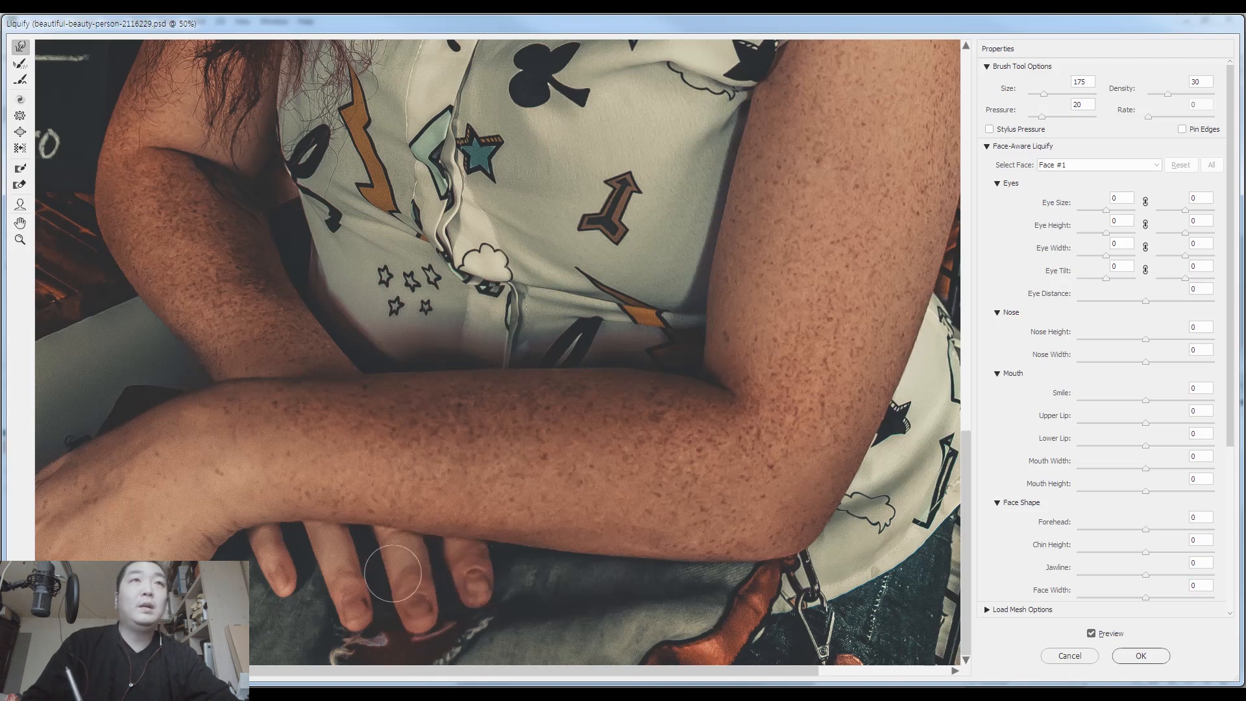
Step: Smooth the forearm's upper edge near the elbow with a 600 brush and its lower edge with a 175 brush
{"action": "key", "text": "bracketright"}
{"action": "key", "text": "bracketright"}
{"action": "key", "text": "bracketright"}
{"action": "key", "text": "bracketright"}
{"action": "key", "text": "bracketright"}
{"action": "key", "text": "bracketright"}
{"action": "key", "text": "bracketright"}
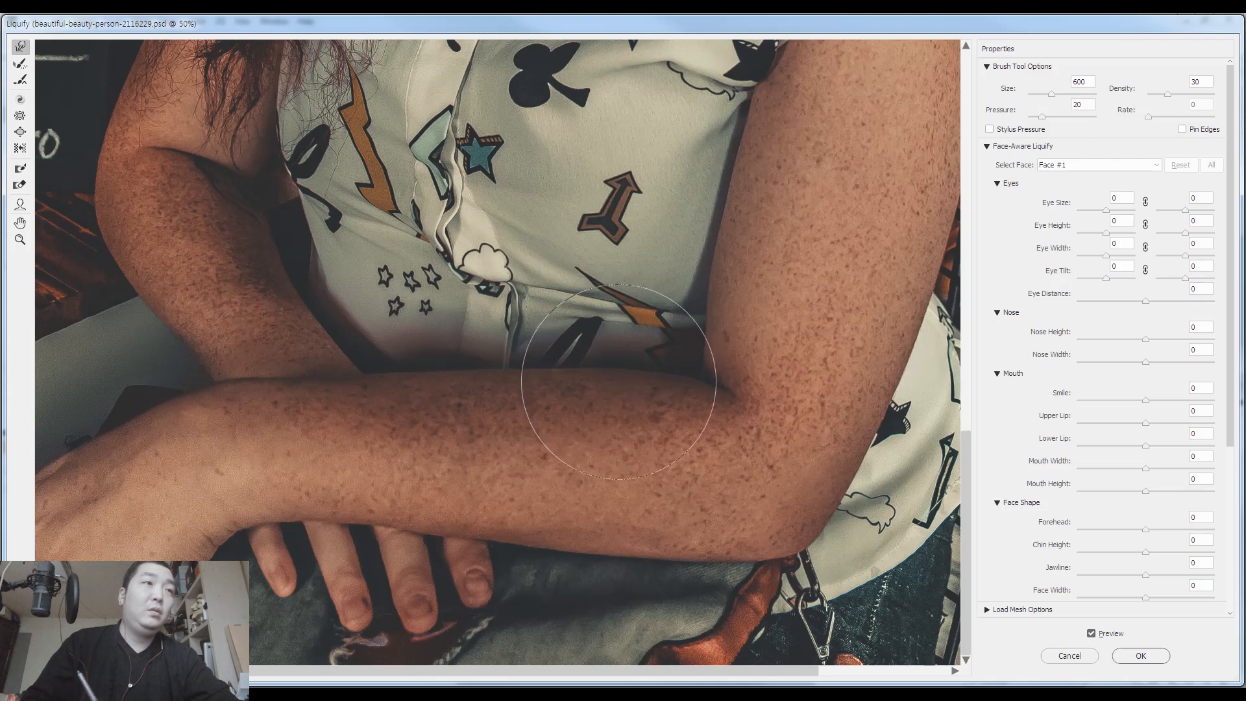
{"action": "key", "text": "bracketleft"}
{"action": "key", "text": "bracketleft"}
{"action": "key", "text": "bracketleft"}
{"action": "key", "text": "bracketleft"}
{"action": "key", "text": "bracketleft"}
{"action": "key", "text": "bracketleft"}
{"action": "key", "text": "bracketleft"}
{"action": "key", "text": "bracketleft"}
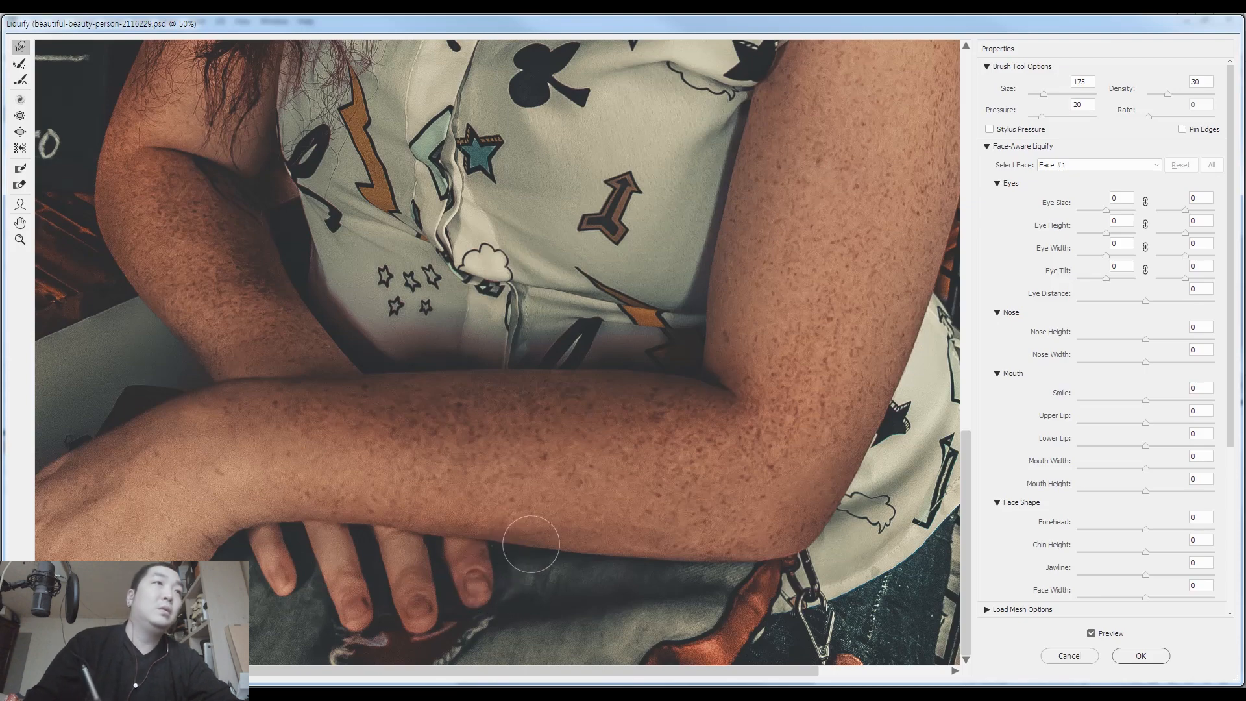
Step: Adjust the contour where the two forearms cross, using Forward Warp brush sizes of 300 and 250
{"action": "left_click_drag", "start_coordinate": [681, 291], "coordinate": [681, 395]}
{"action": "key", "text": "bracketright"}
{"action": "key", "text": "bracketright"}
{"action": "key", "text": "bracketright"}
{"action": "key", "text": "bracketright"}
{"action": "key", "text": "bracketright"}
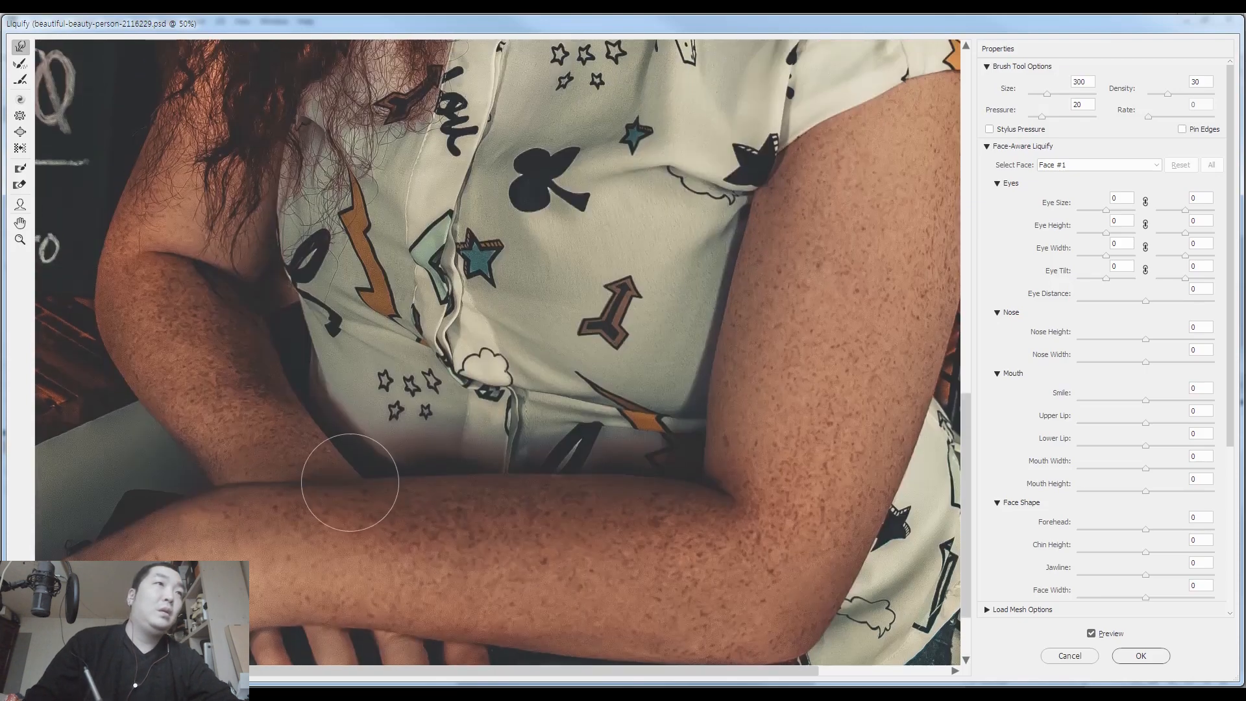
{"action": "key", "text": "bracketleft"}
{"action": "key", "text": "bracketleft"}
{"action": "key", "text": "bracketleft"}
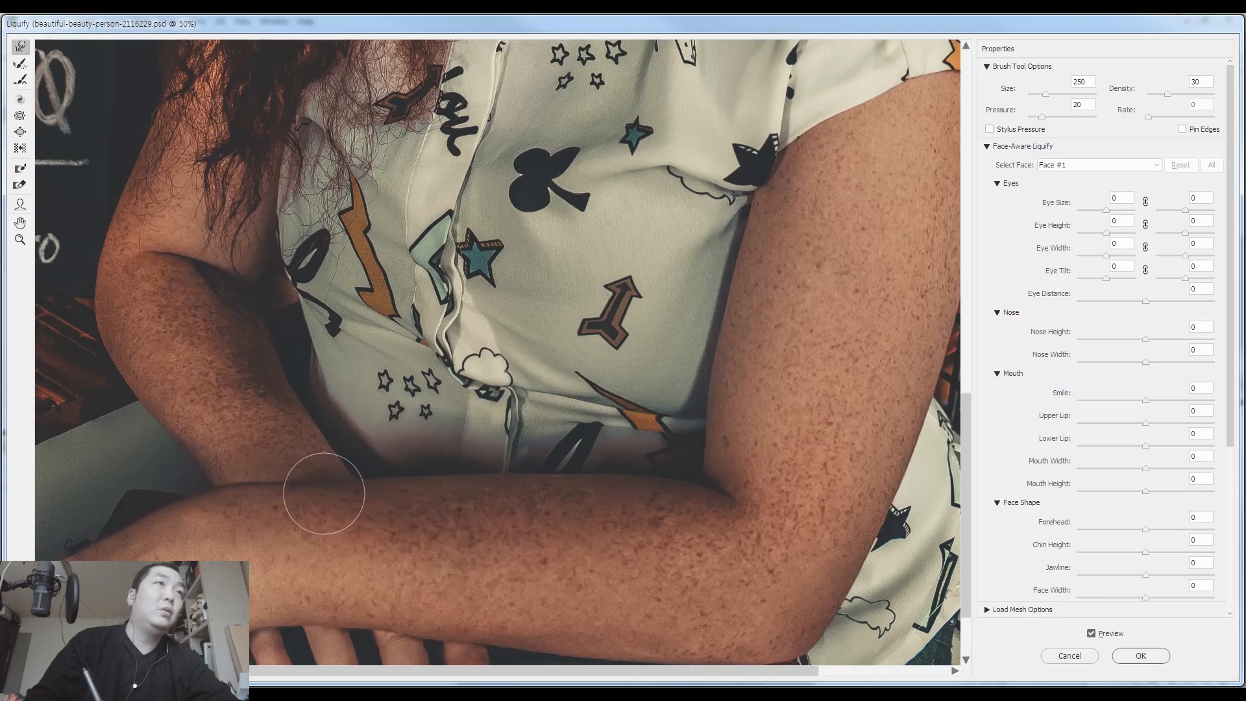
Step: Refine the rear forearm's inner edge and the shirt folds above the crossed arms, reducing the warp brush to 200
{"action": "key", "text": "bracketright"}
{"action": "key", "text": "bracketright"}
{"action": "key", "text": "bracketright"}
{"action": "key", "text": "bracketright"}
{"action": "key", "text": "bracketright"}
{"action": "key", "text": "bracketleft"}
{"action": "key", "text": "bracketleft"}
{"action": "key", "text": "bracketleft"}
{"action": "key", "text": "bracketleft"}
{"action": "key", "text": "bracketleft"}
{"action": "key", "text": "bracketleft"}
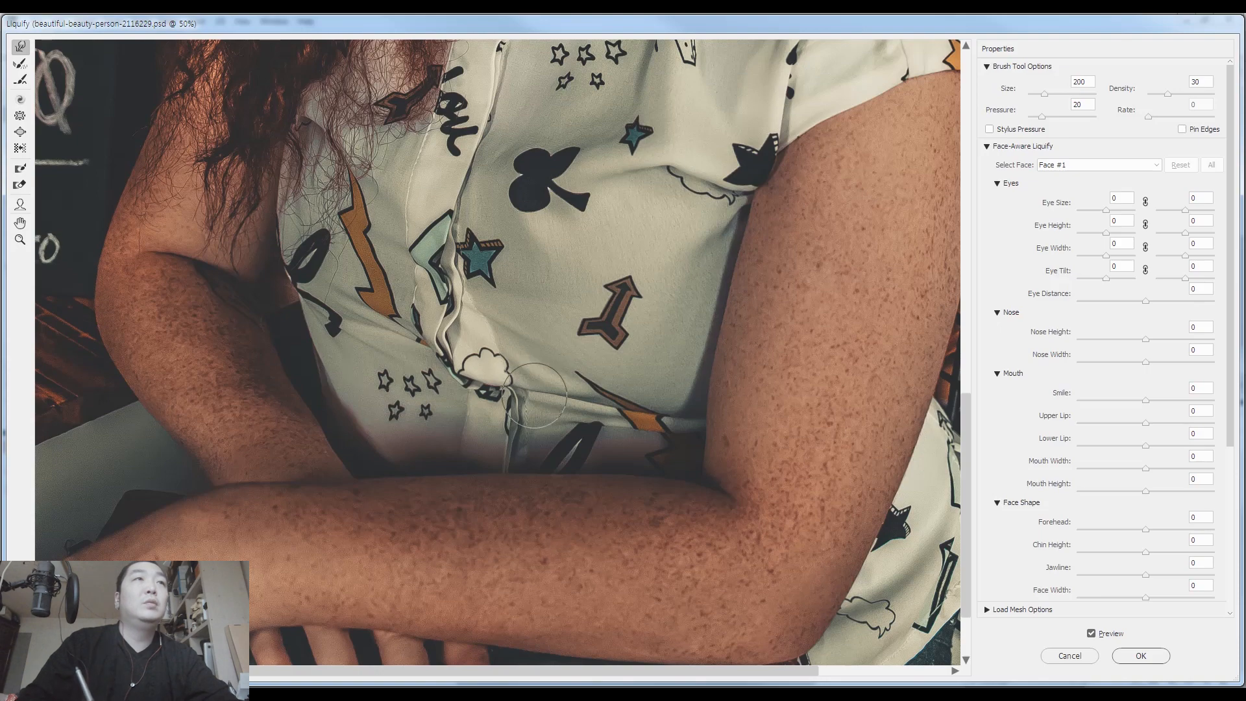
Step: Straighten the shirt's button placket beside the teal star print with a Forward Warp brush of 100
{"action": "mouse_move", "coordinate": [492, 299]}
{"action": "left_mouse_down"}
{"action": "mouse_move", "coordinate": [497, 370]}
{"action": "mouse_move", "coordinate": [451, 367]}
{"action": "left_mouse_up"}
{"action": "key", "text": "bracketright"}
{"action": "key", "text": "bracketright"}
{"action": "key", "text": "bracketright"}
{"action": "key", "text": "bracketleft"}
{"action": "key", "text": "bracketleft"}
{"action": "key", "text": "bracketleft"}
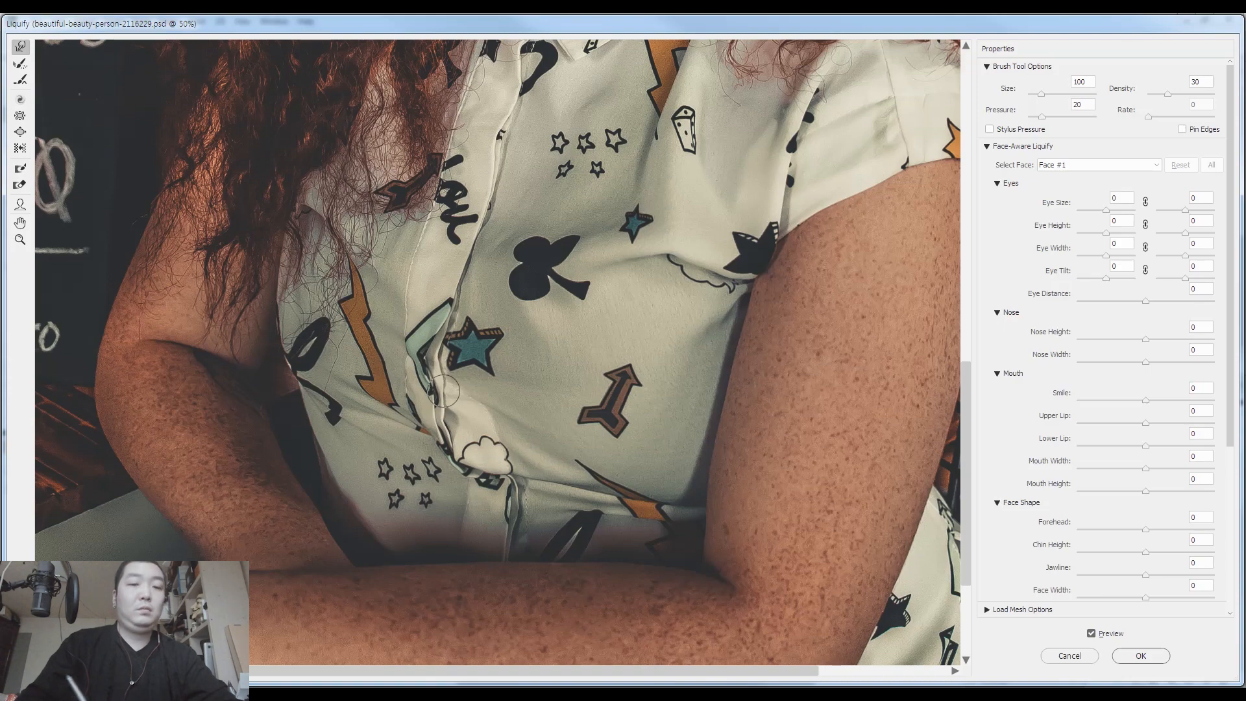
Step: Smooth the shirt's lower placket and fold below the cloud print with Forward Warp brush sizes between 250 and 500
{"action": "left_click_drag", "start_coordinate": [439, 427], "coordinate": [423, 317]}
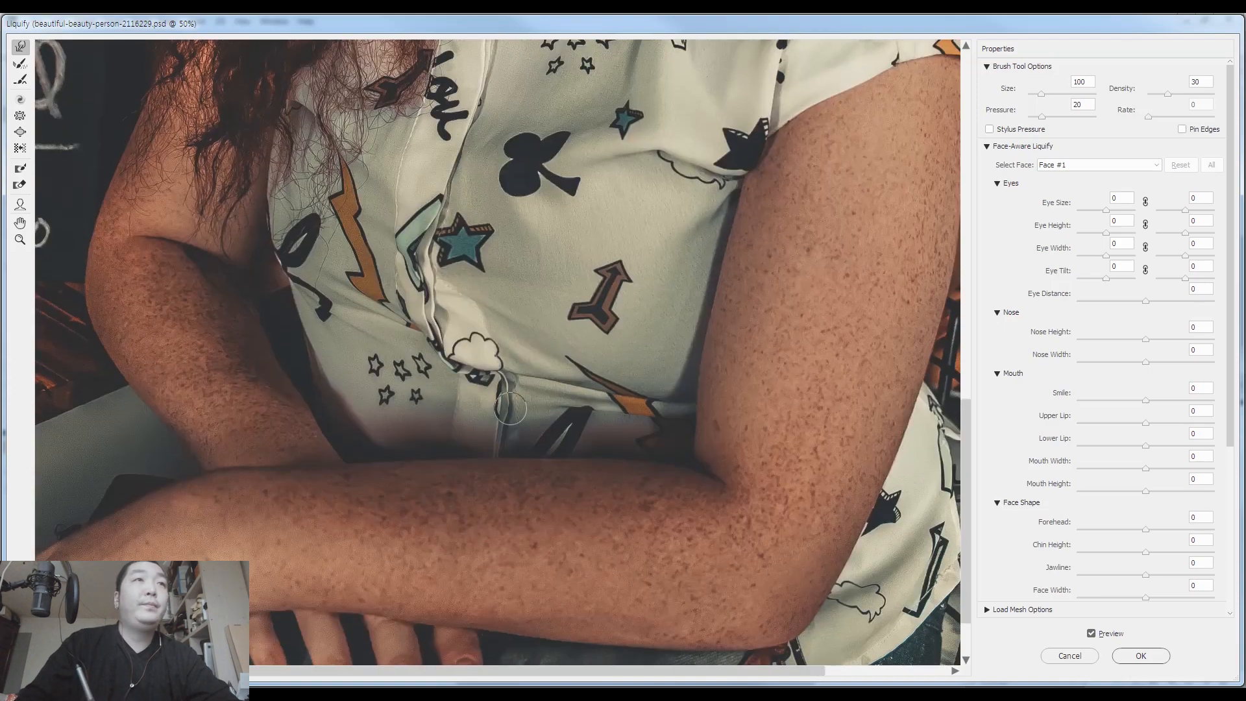
{"action": "key", "text": "bracketright"}
{"action": "key", "text": "bracketright"}
{"action": "key", "text": "bracketright"}
{"action": "key", "text": "bracketright"}
{"action": "key", "text": "bracketright"}
{"action": "key", "text": "bracketright"}
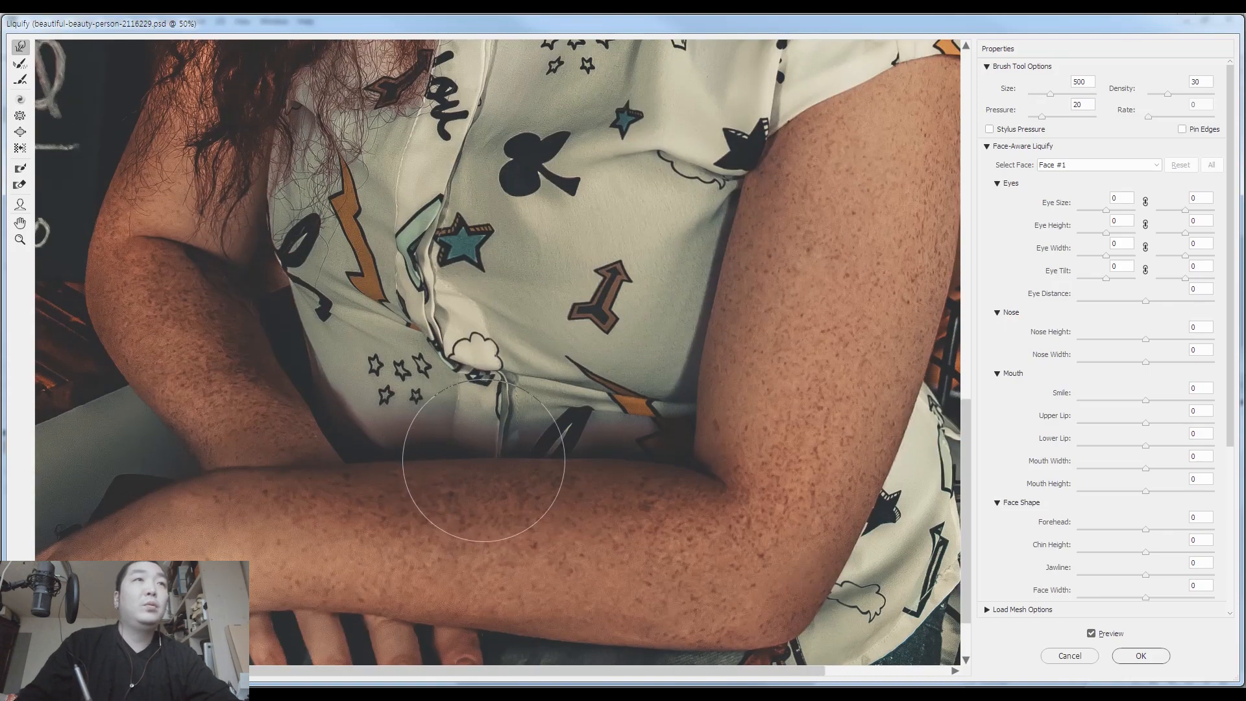
{"action": "key", "text": "bracketleft"}
{"action": "key", "text": "bracketleft"}
{"action": "key", "text": "bracketleft"}
{"action": "key", "text": "bracketleft"}
{"action": "key", "text": "bracketleft"}
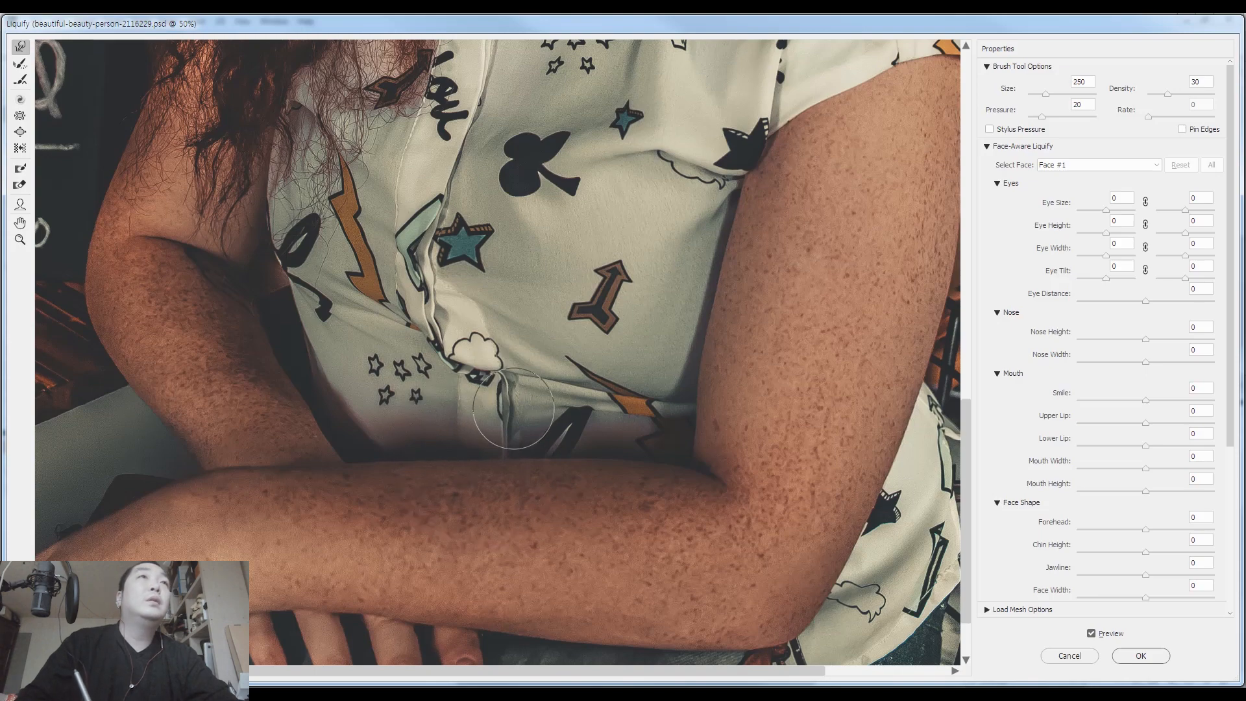
{"action": "key", "text": "bracketright"}
Step: Adjust the upper button placket below the collar with Forward Warp brush sizes of 300 and 125
{"action": "scroll", "coordinate": [500, 376], "scroll_direction": "up", "scroll_amount": 5}
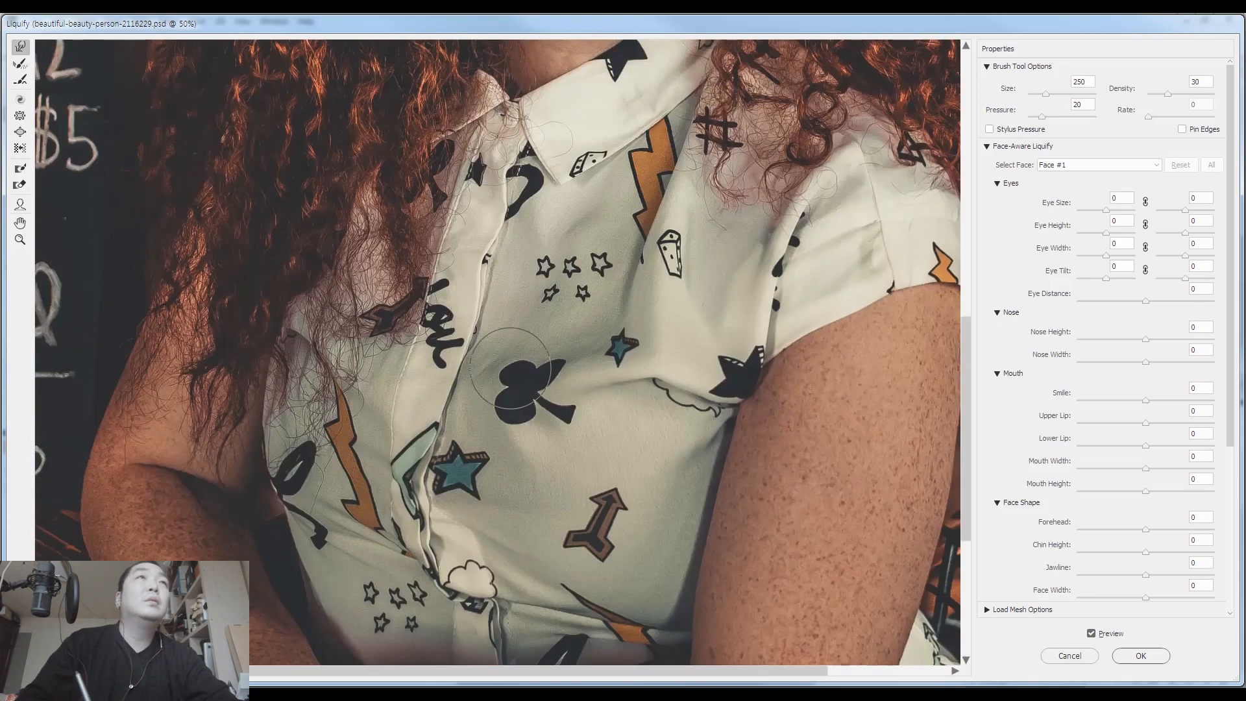
{"action": "key", "text": "bracketleft"}
{"action": "key", "text": "bracketleft"}
{"action": "key", "text": "bracketleft"}
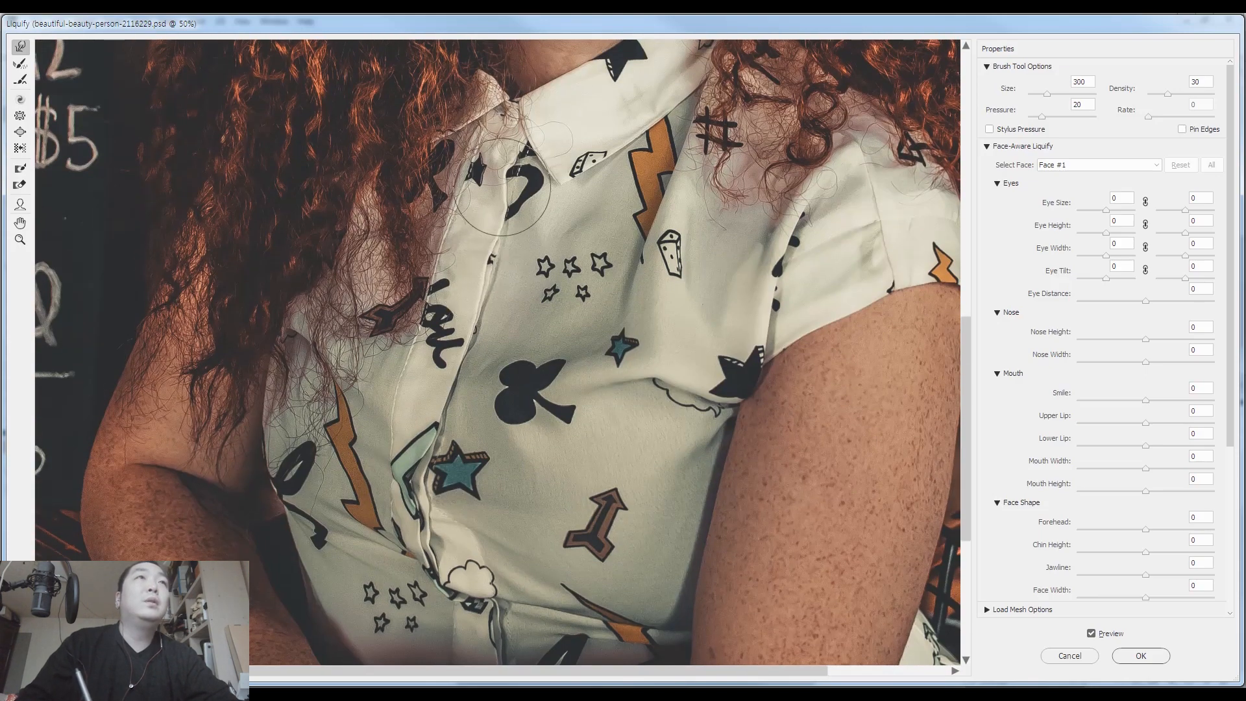
{"action": "scroll", "coordinate": [496, 263], "scroll_direction": "up", "scroll_amount": 3}
{"action": "left_click_drag", "start_coordinate": [499, 255], "coordinate": [506, 258]}
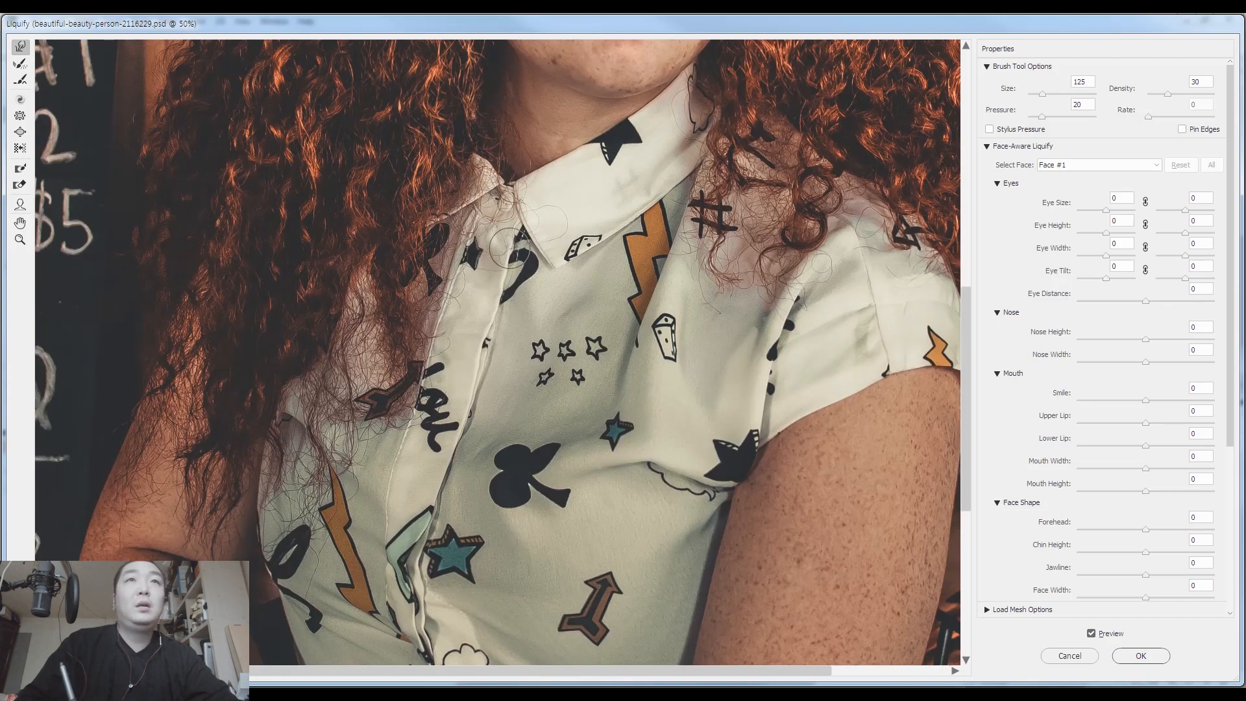
Step: Refine the shirt front along the front upper arm's inner edge with Forward Warp brush sizes from 400 to 1000
{"action": "scroll", "coordinate": [688, 377], "scroll_direction": "down", "scroll_amount": 7}
{"action": "key", "text": "bracketright"}
{"action": "key", "text": "bracketright"}
{"action": "key", "text": "bracketright"}
{"action": "key", "text": "bracketright"}
{"action": "key", "text": "bracketright"}
{"action": "key", "text": "bracketright"}
{"action": "key", "text": "bracketright"}
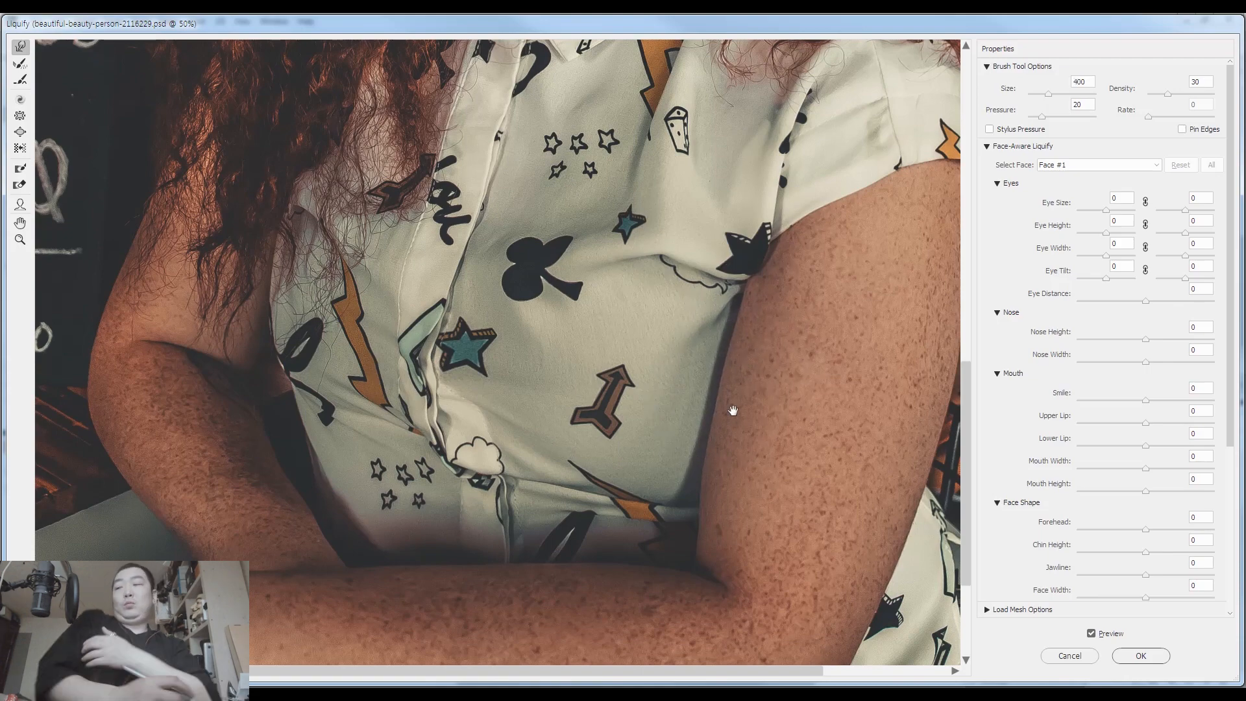
{"action": "left_click_drag", "start_coordinate": [734, 412], "coordinate": [648, 378]}
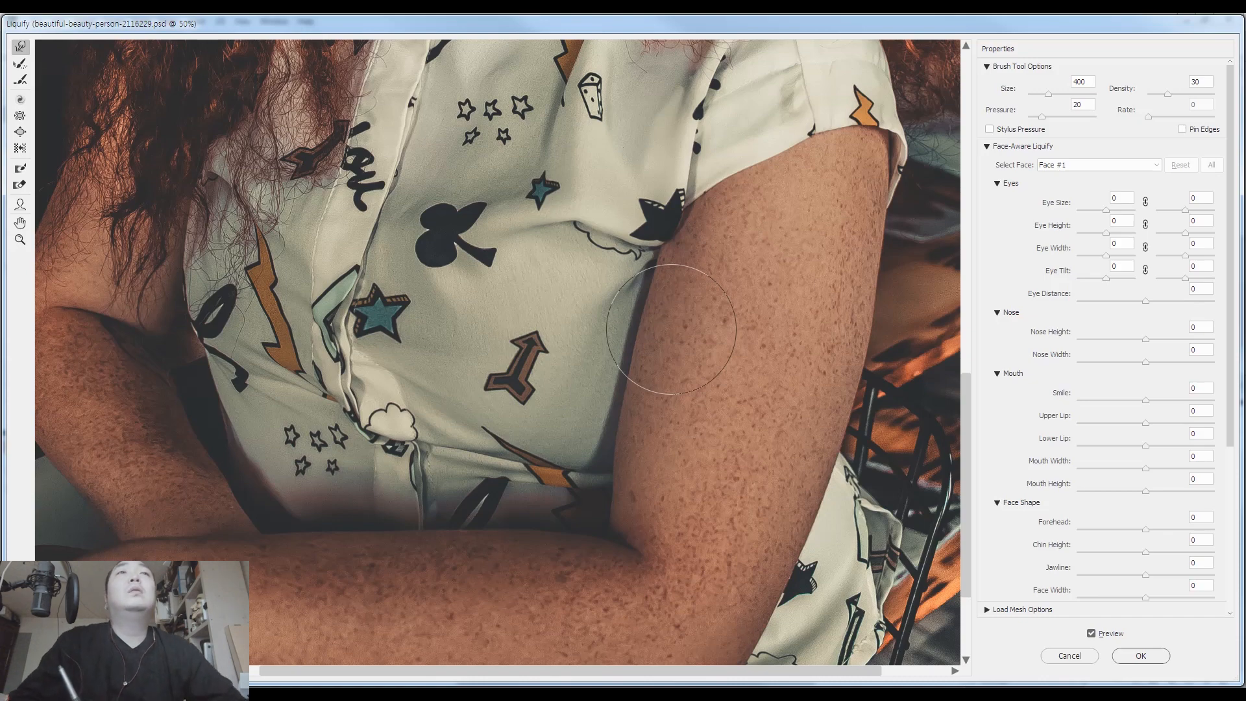
{"action": "key", "text": "ctrl+minus"}
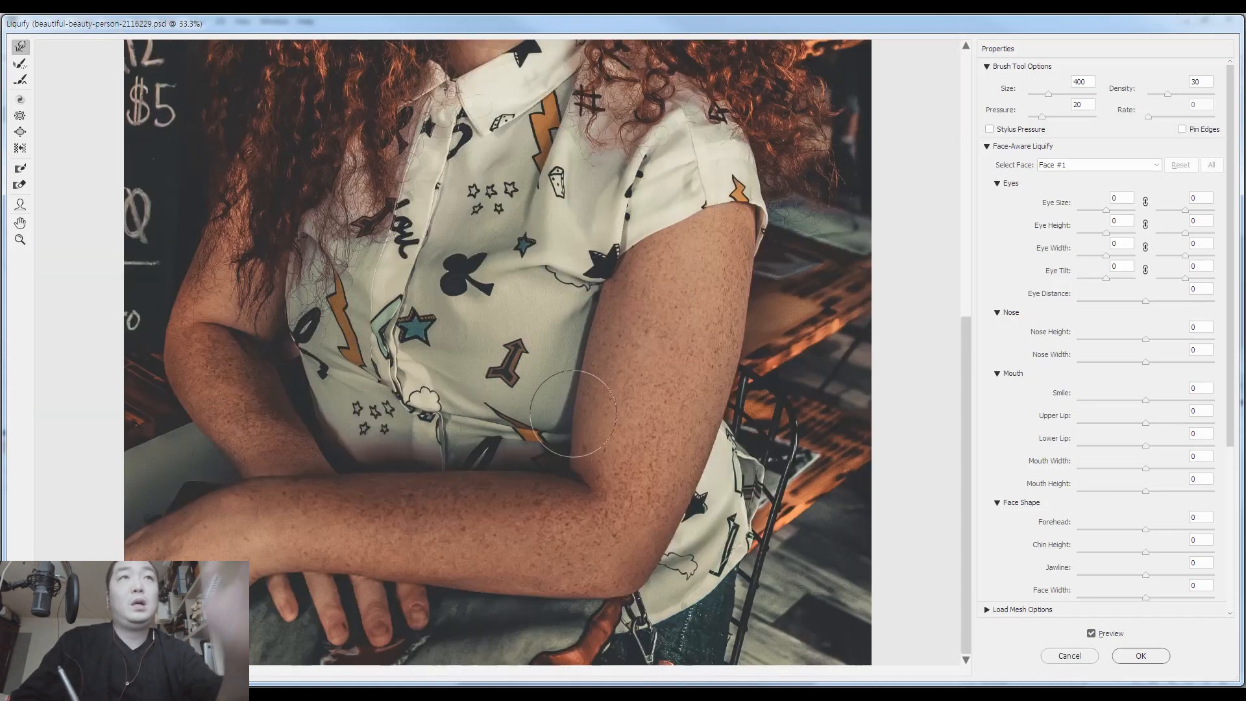
{"action": "key", "text": "bracketright"}
{"action": "key", "text": "bracketright"}
{"action": "key", "text": "bracketright"}
{"action": "key", "text": "bracketright"}
{"action": "key", "text": "bracketright"}
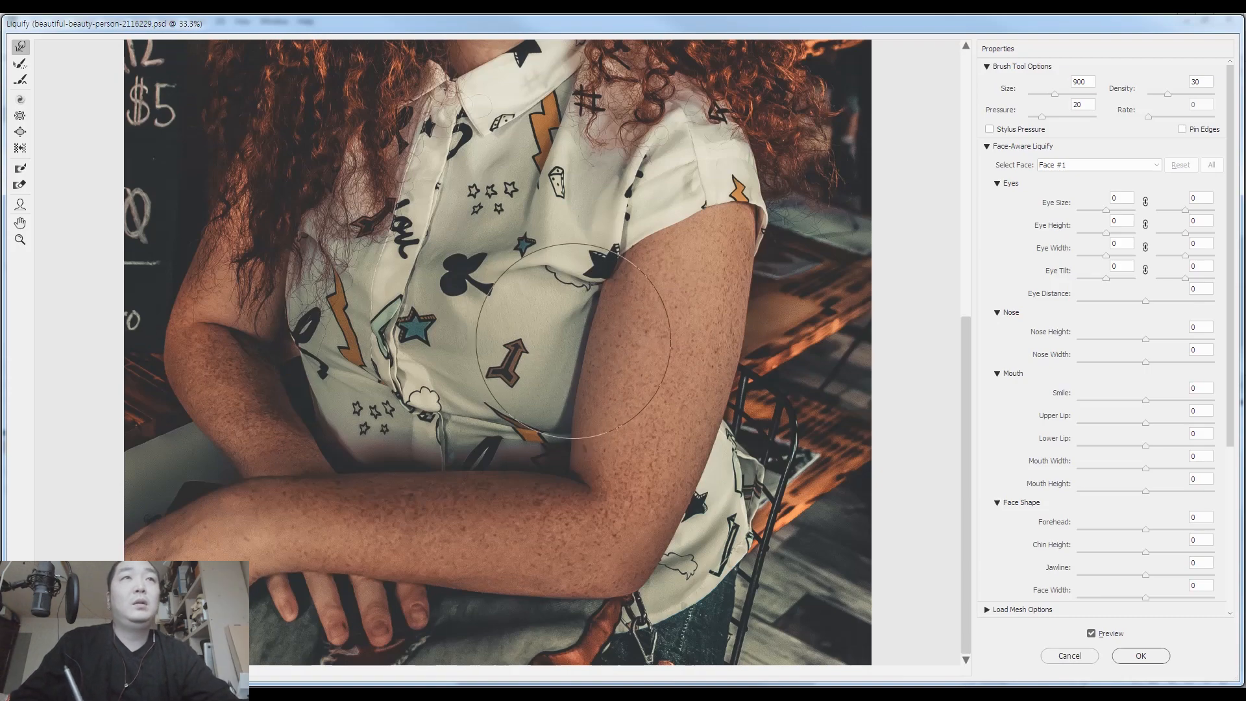
{"action": "key", "text": "bracketright"}
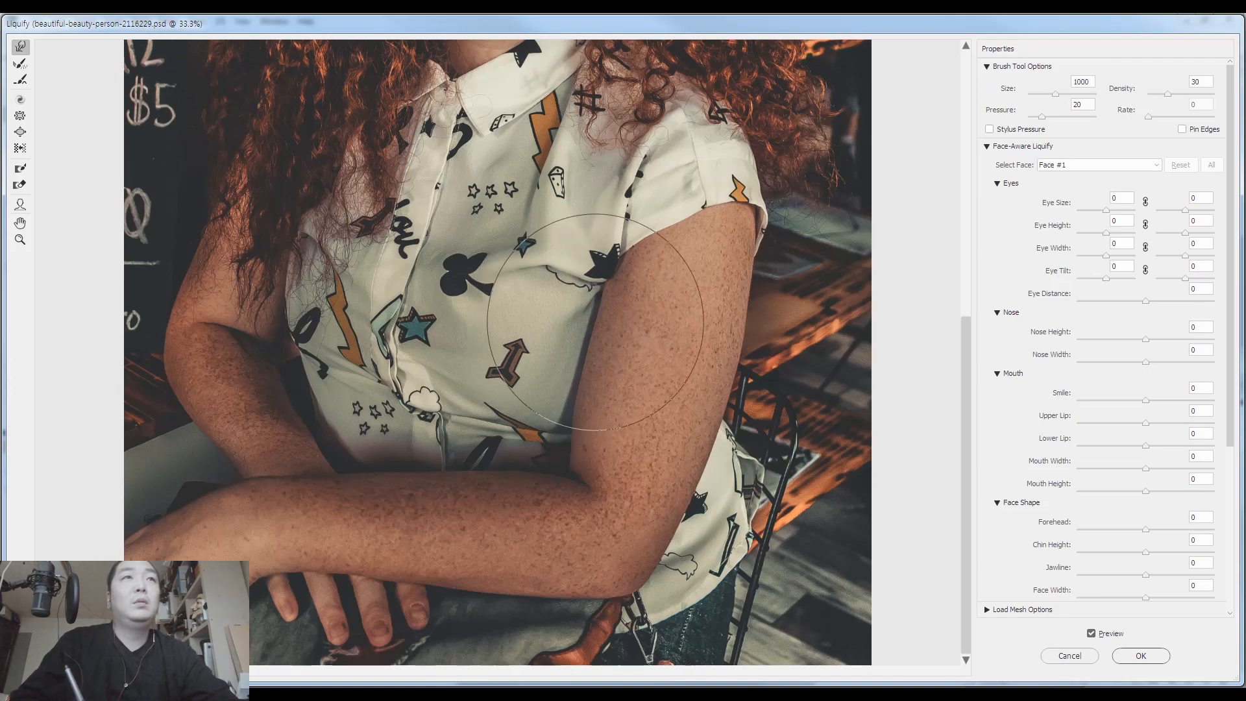
Step: Refine the shirt around the lower lightning bolt beside the inner elbow with Forward Warp brush sizes of 500 and 250
{"action": "key", "text": "bracketleft"}
{"action": "key", "text": "bracketleft"}
{"action": "key", "text": "bracketleft"}
{"action": "key", "text": "bracketleft"}
{"action": "key", "text": "bracketleft"}
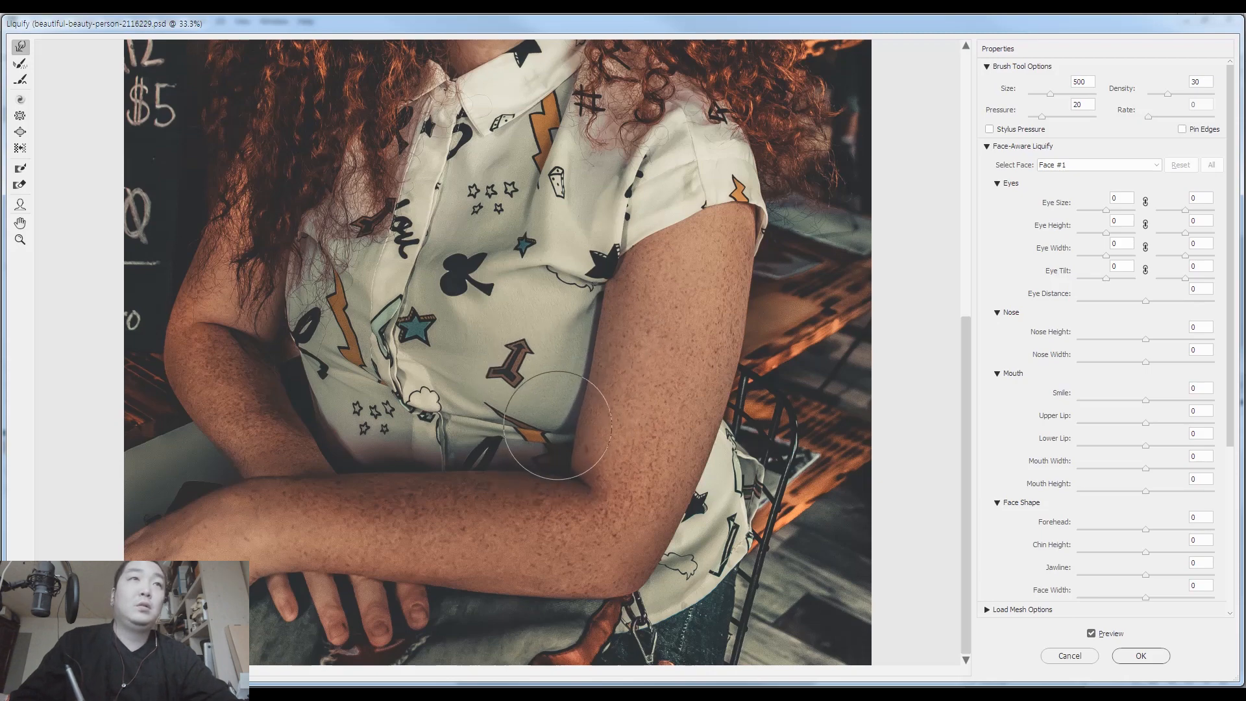
{"action": "key", "text": "bracketright"}
{"action": "key", "text": "bracketright"}
{"action": "key", "text": "bracketleft"}
{"action": "key", "text": "bracketleft"}
{"action": "key", "text": "bracketleft"}
{"action": "key", "text": "bracketleft"}
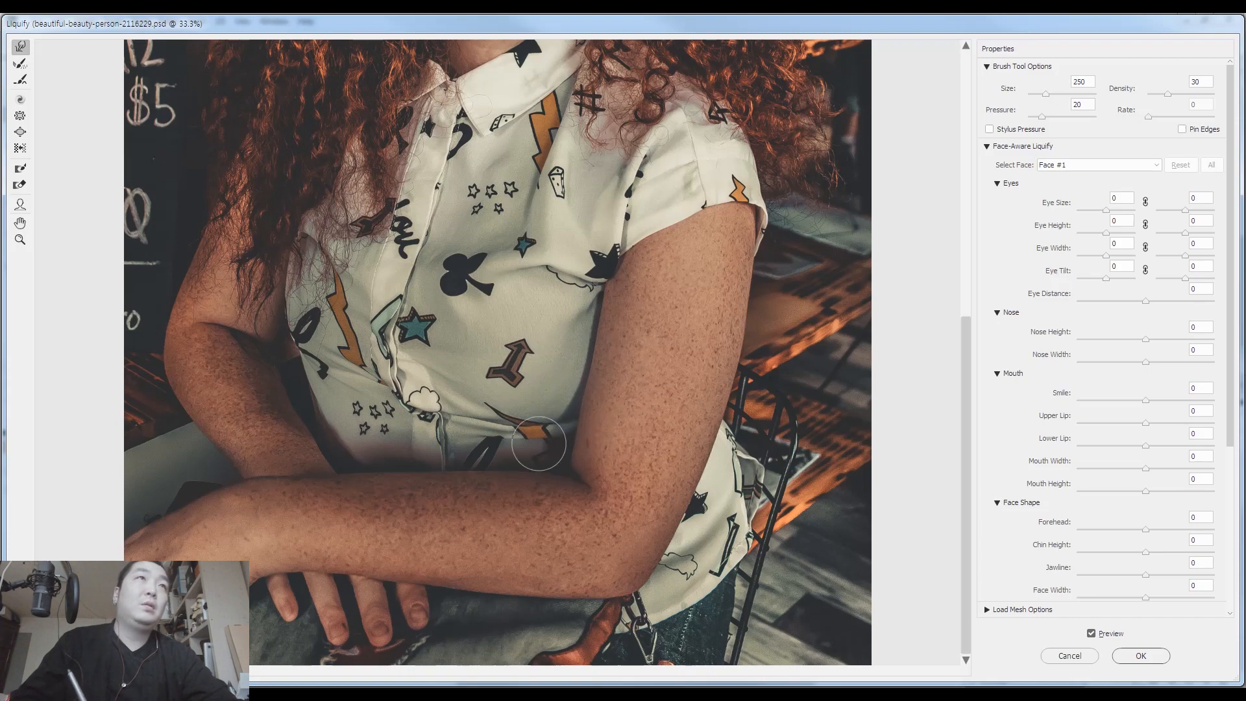
Step: Lift the shirt front around the club and teal star prints with a Forward Warp brush of 1200
{"action": "key", "text": "bracketright"}
{"action": "key", "text": "bracketright"}
{"action": "key", "text": "bracketright"}
{"action": "key", "text": "bracketright"}
{"action": "key", "text": "bracketright"}
{"action": "key", "text": "bracketright"}
{"action": "key", "text": "bracketright"}
{"action": "key", "text": "bracketright"}
{"action": "key", "text": "bracketright"}
{"action": "key", "text": "bracketright"}
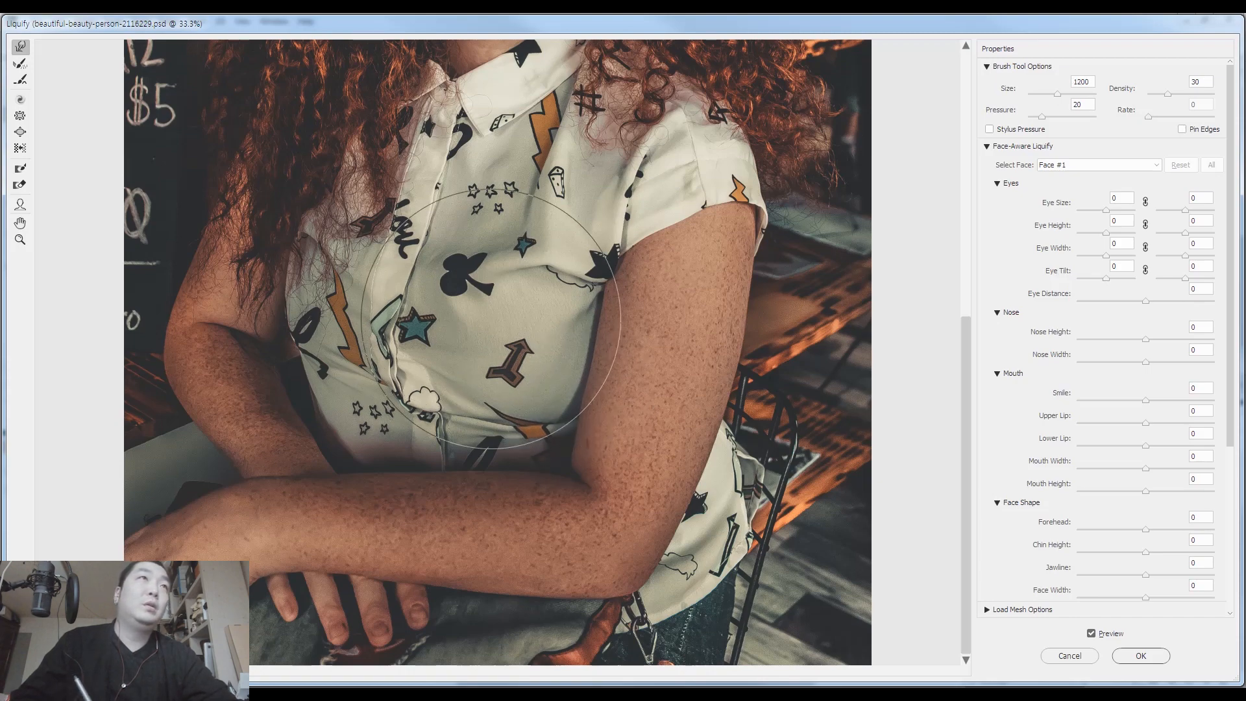
{"action": "mouse_move", "coordinate": [487, 292]}
{"action": "left_mouse_down"}
{"action": "mouse_move", "coordinate": [376, 246]}
{"action": "mouse_move", "coordinate": [342, 250]}
{"action": "left_mouse_up"}
Step: Push the shirt's far side outward beside the rear arm with a Forward Warp brush of 400
{"action": "key", "text": "bracketleft"}
{"action": "key", "text": "bracketleft"}
{"action": "key", "text": "bracketleft"}
{"action": "key", "text": "bracketleft"}
{"action": "key", "text": "bracketleft"}
{"action": "key", "text": "bracketleft"}
{"action": "key", "text": "bracketleft"}
{"action": "key", "text": "bracketleft"}
{"action": "key", "text": "bracketleft"}
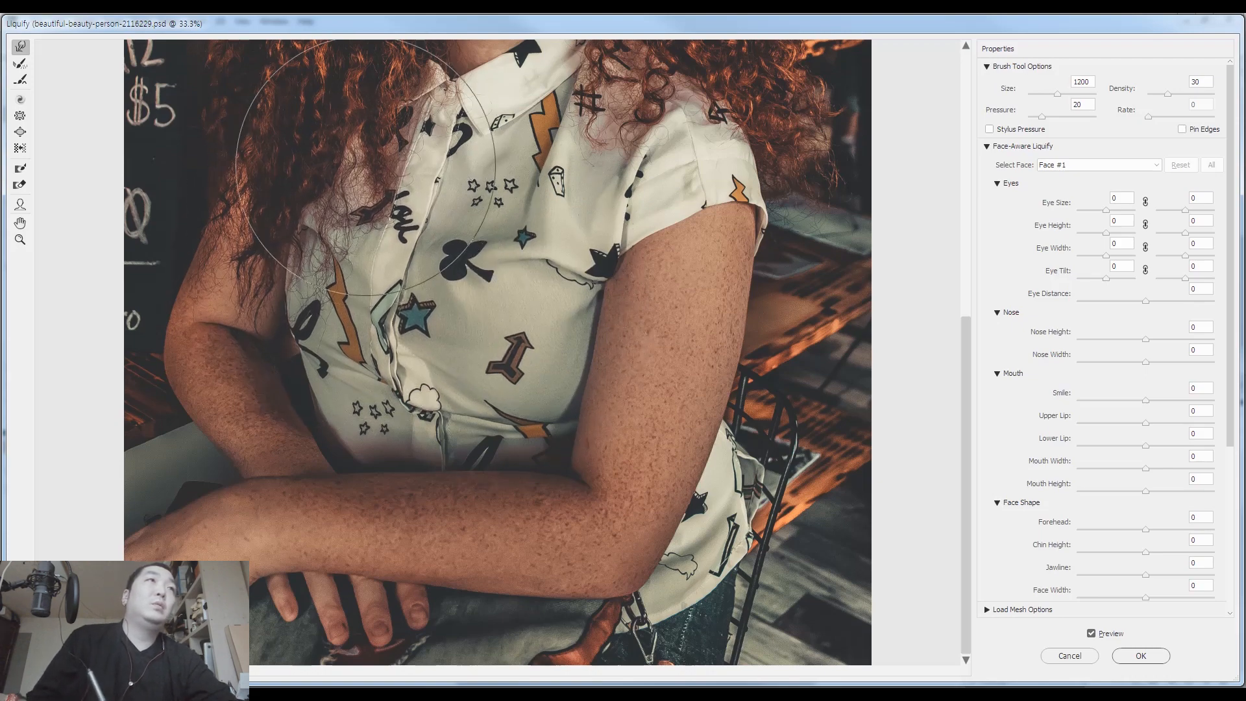
{"action": "mouse_move", "coordinate": [309, 371]}
{"action": "left_mouse_down"}
{"action": "mouse_move", "coordinate": [305, 277]}
{"action": "mouse_move", "coordinate": [284, 272]}
{"action": "mouse_move", "coordinate": [329, 197]}
{"action": "mouse_move", "coordinate": [298, 311]}
{"action": "left_mouse_up"}
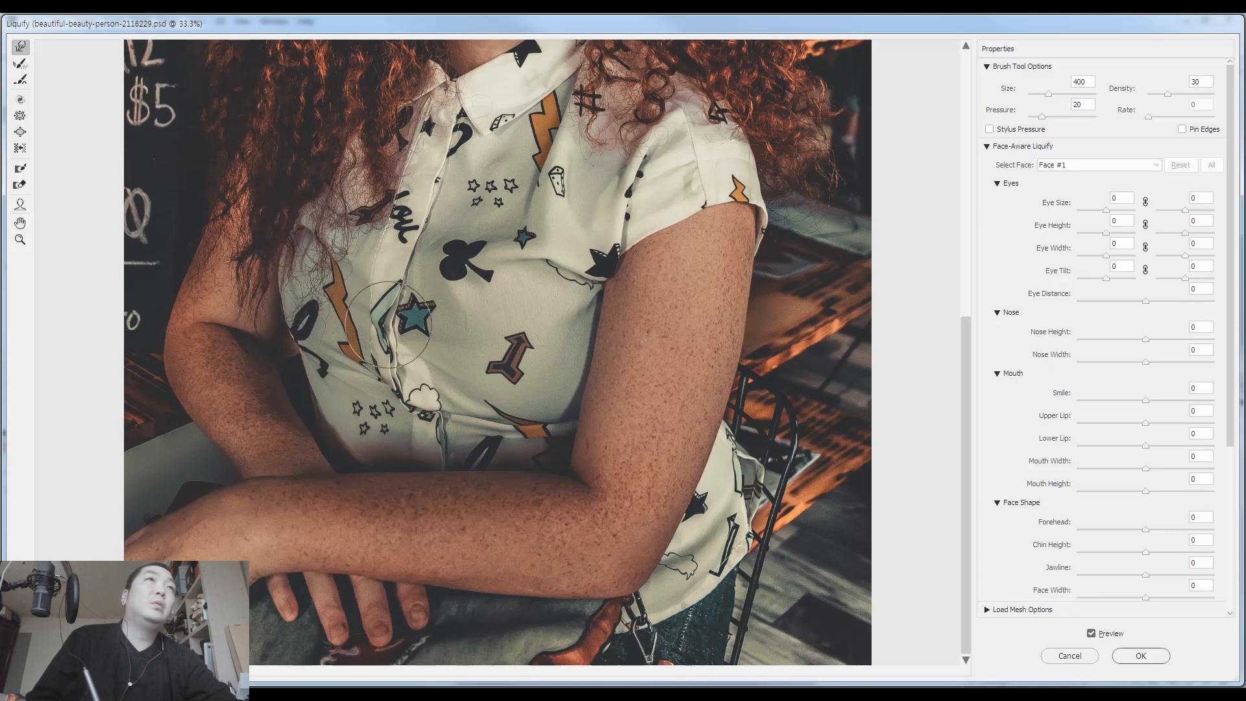
Step: Shift the button placket beside the teal star and lettering prints, enlarging the Forward Warp brush to 600
{"action": "key", "text": "bracketright"}
{"action": "left_click_drag", "start_coordinate": [373, 316], "coordinate": [366, 316]}
{"action": "left_click_drag", "start_coordinate": [416, 211], "coordinate": [431, 157]}
{"action": "key", "text": "bracketleft"}
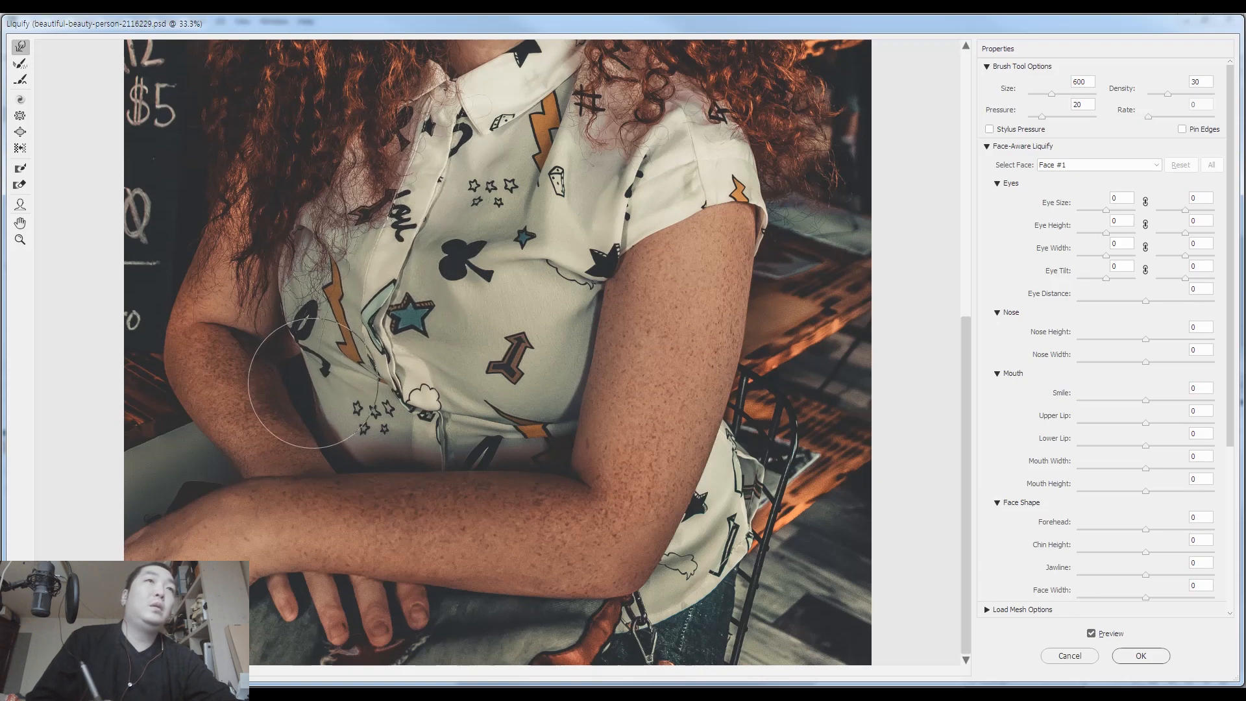
Step: Refine the shirt edge along the rear forearm with a Forward Warp brush of 250, then enlarge the brush to 700
{"action": "key", "text": "bracketleft"}
{"action": "key", "text": "bracketleft"}
{"action": "key", "text": "bracketleft"}
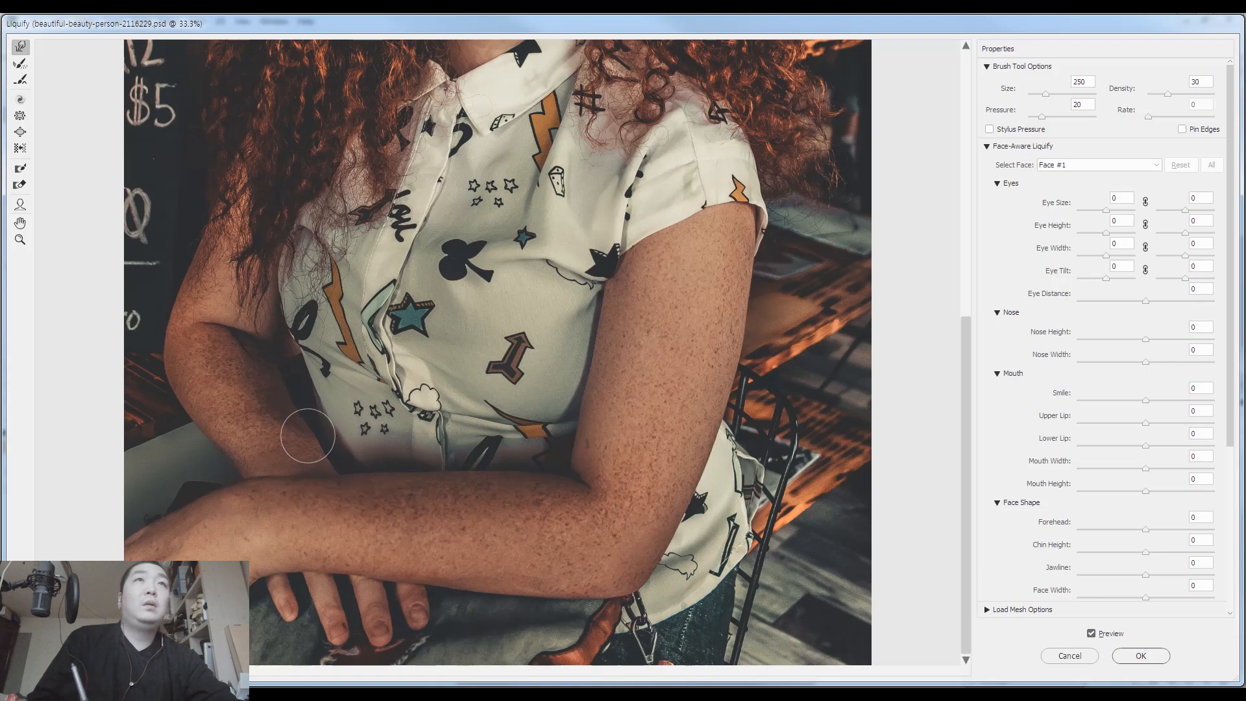
{"action": "key", "text": "bracketright"}
{"action": "key", "text": "bracketright"}
{"action": "key", "text": "bracketright"}
{"action": "key", "text": "bracketright"}
{"action": "key", "text": "bracketright"}
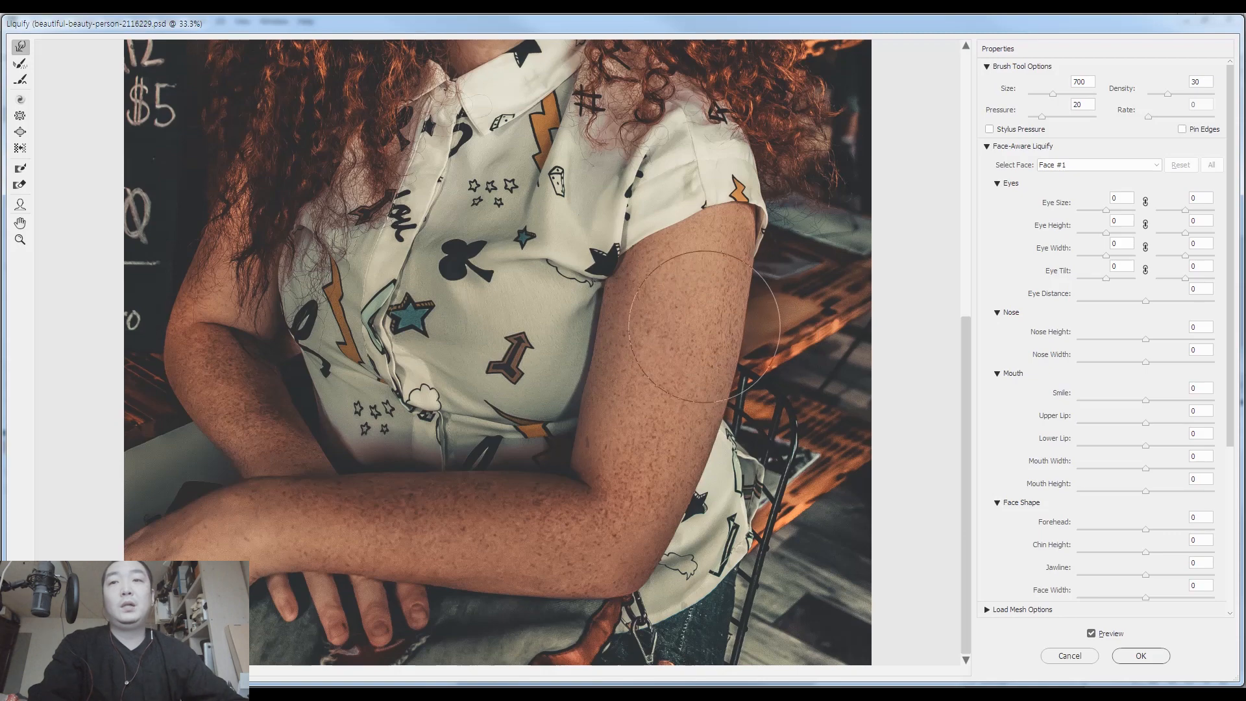
Step: Compare the whole portrait before and after the Liquify changes
{"action": "key", "text": "ctrl+0"}
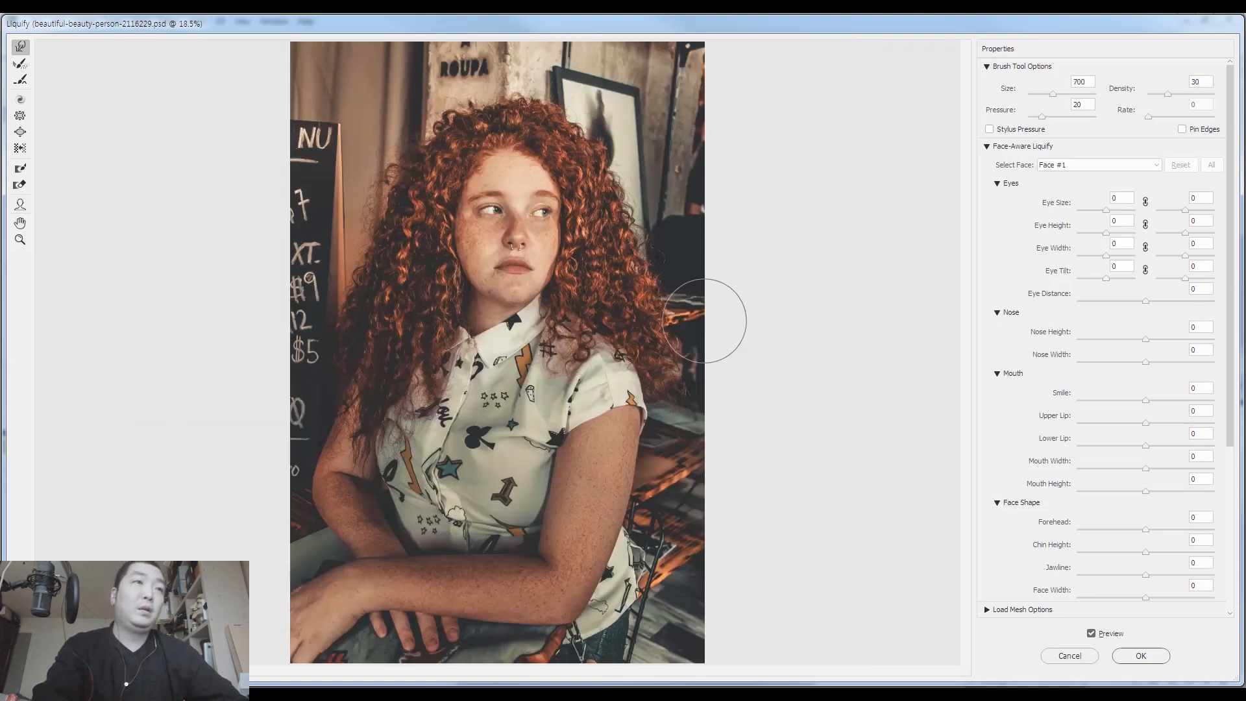
{"action": "key", "text": "p"}
{"action": "key", "text": "p"}
{"action": "key", "text": "p"}
{"action": "key", "text": "p"}
{"action": "key", "text": "p"}
{"action": "key", "text": "p"}
Step: Pull in the shirt's back edge behind the front elbow with Forward Warp brush sizes between 250 and 400
{"action": "key", "text": "ctrl+plus"}
{"action": "key", "text": "ctrl+plus"}
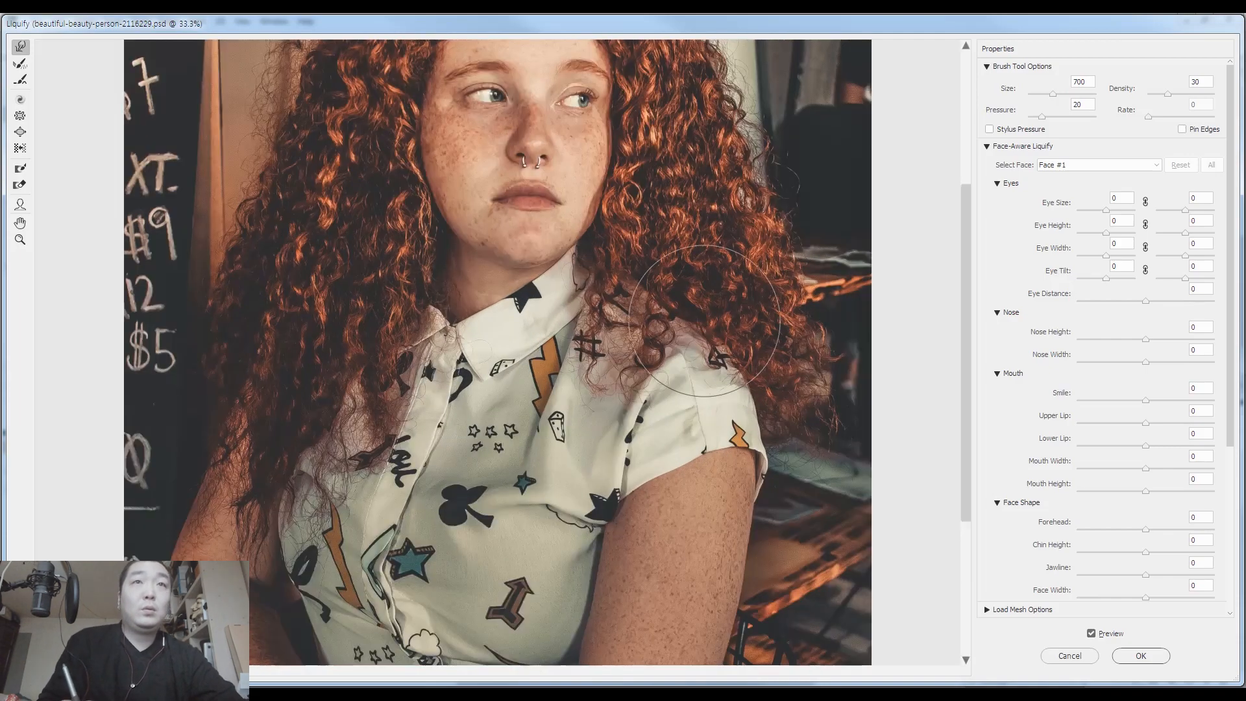
{"action": "scroll", "coordinate": [606, 407], "scroll_direction": "down", "scroll_amount": 4}
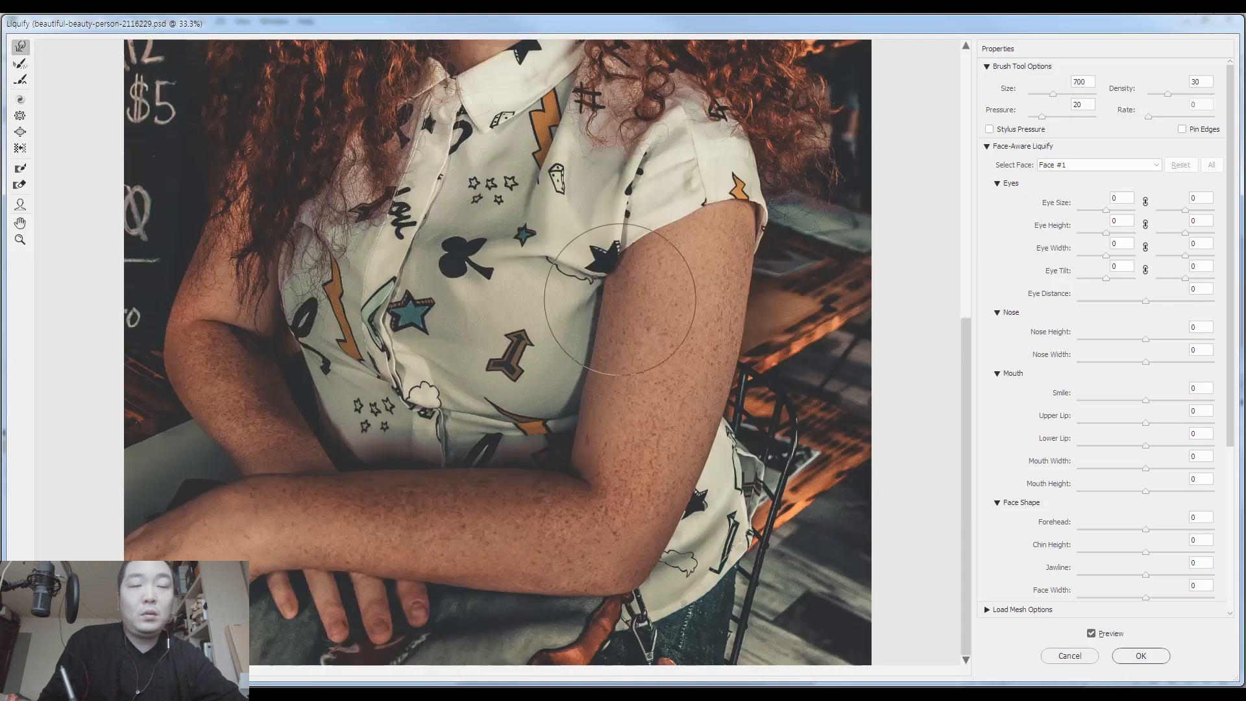
{"action": "key", "text": "bracketleft"}
{"action": "key", "text": "bracketleft"}
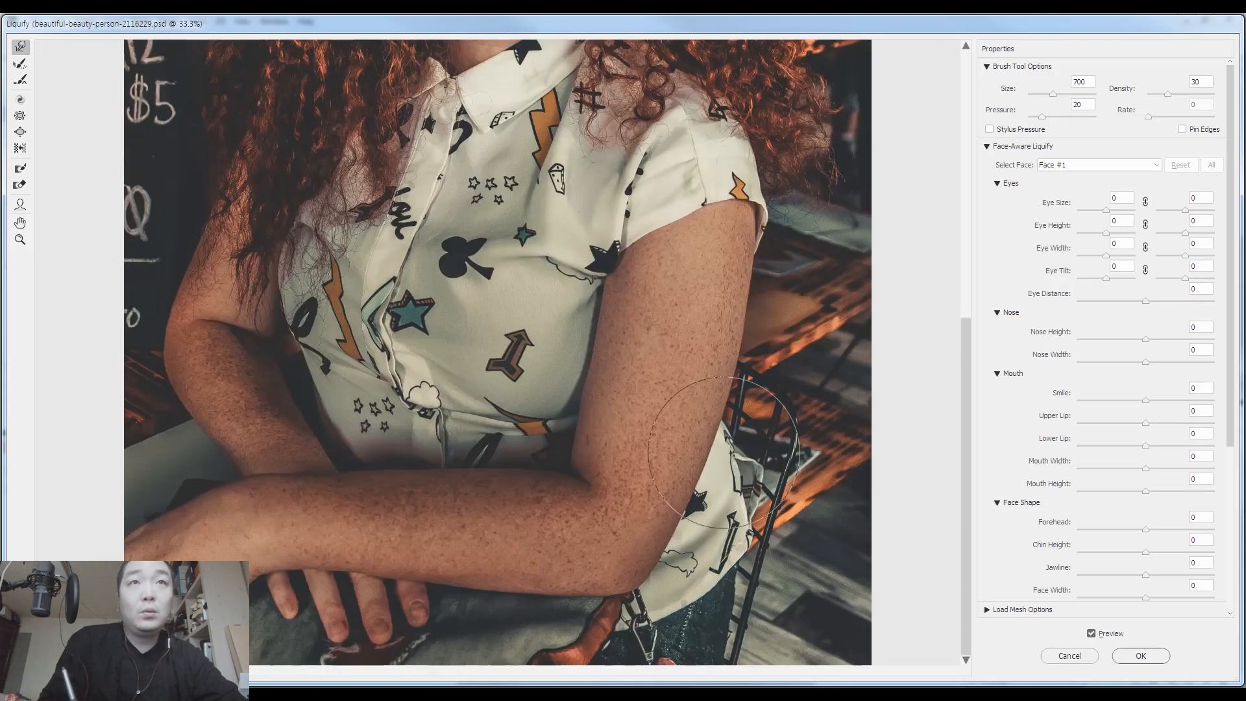
{"action": "key", "text": "bracketleft"}
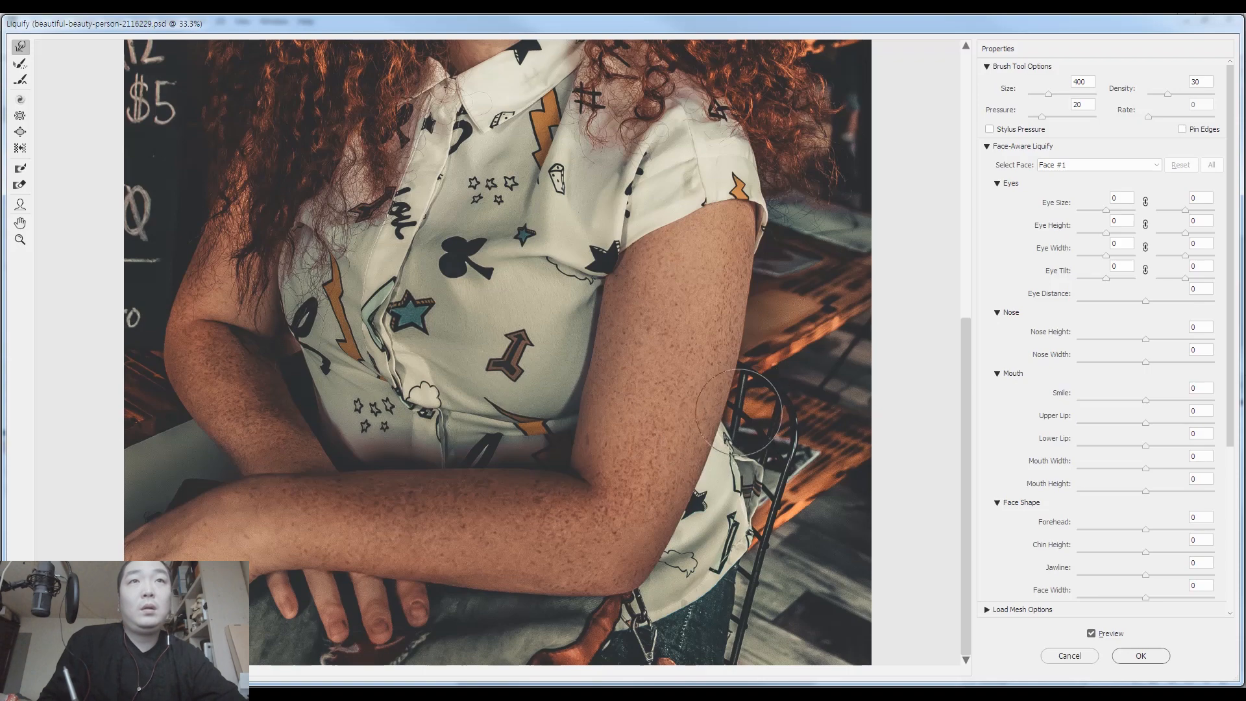
{"action": "key", "text": "bracketleft"}
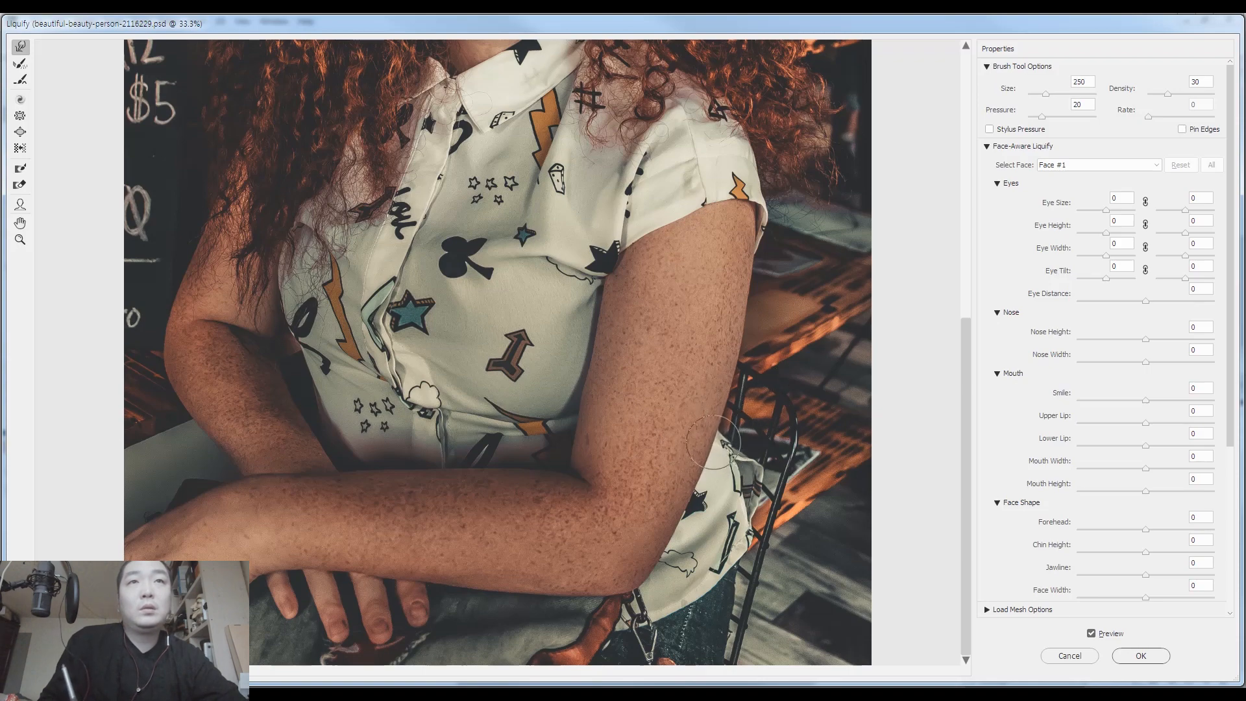
{"action": "key", "text": "bracketright"}
{"action": "key", "text": "bracketright"}
{"action": "left_click_drag", "start_coordinate": [759, 469], "coordinate": [750, 474]}
{"action": "key", "text": "bracketleft"}
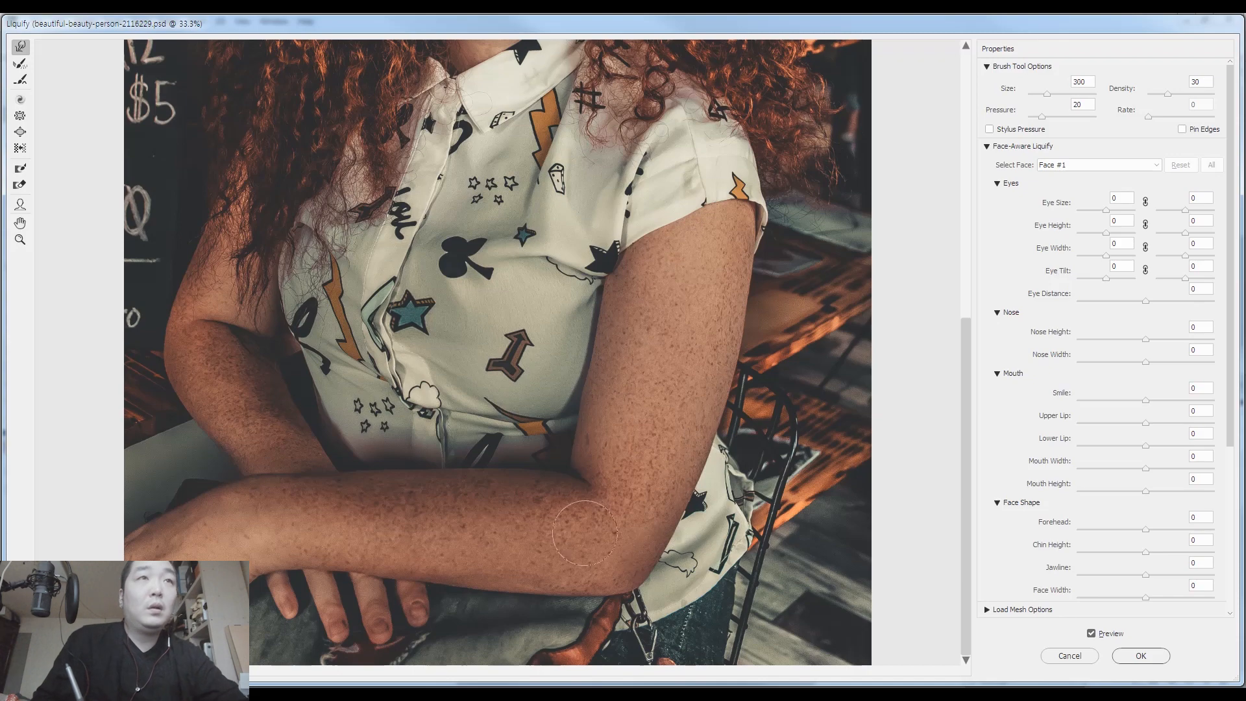
{"action": "key", "text": "bracketright"}
{"action": "key", "text": "bracketright"}
{"action": "key", "text": "bracketright"}
{"action": "key", "text": "bracketright"}
{"action": "key", "text": "bracketleft"}
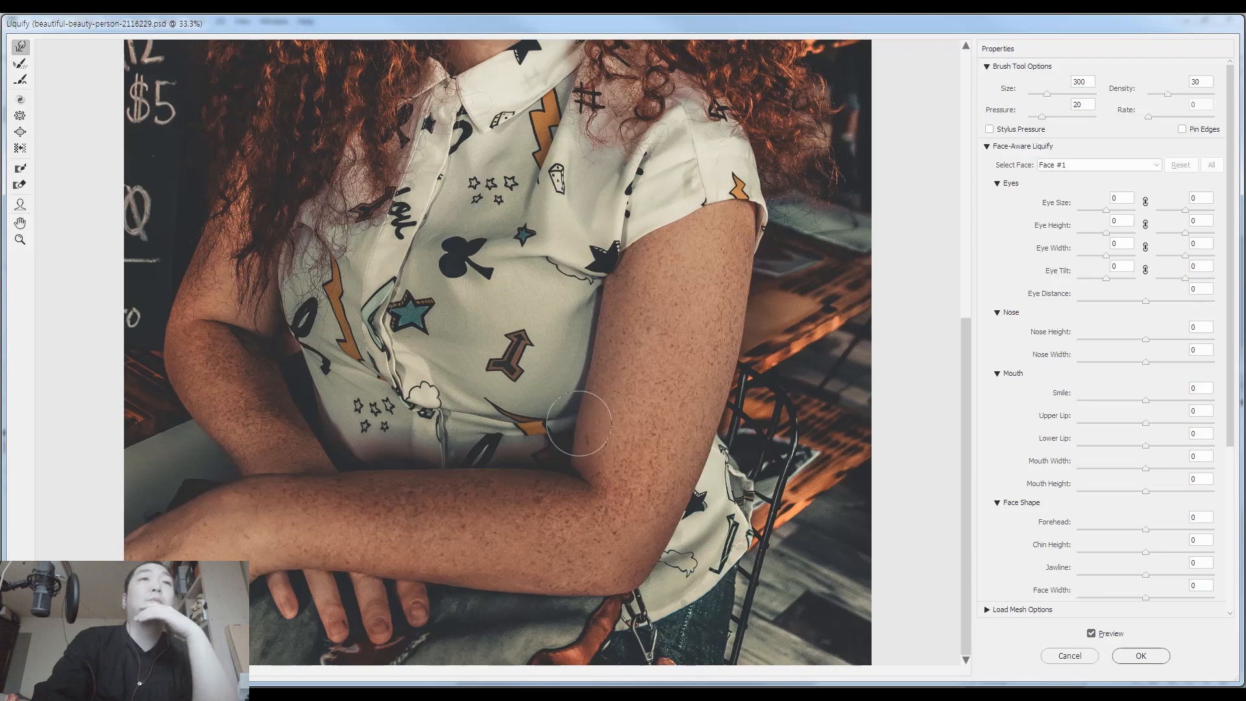
Step: Check the full portrait against the original to judge the arm and shirt reshaping
{"action": "key", "text": "ctrl+0"}
{"action": "key", "text": "p"}
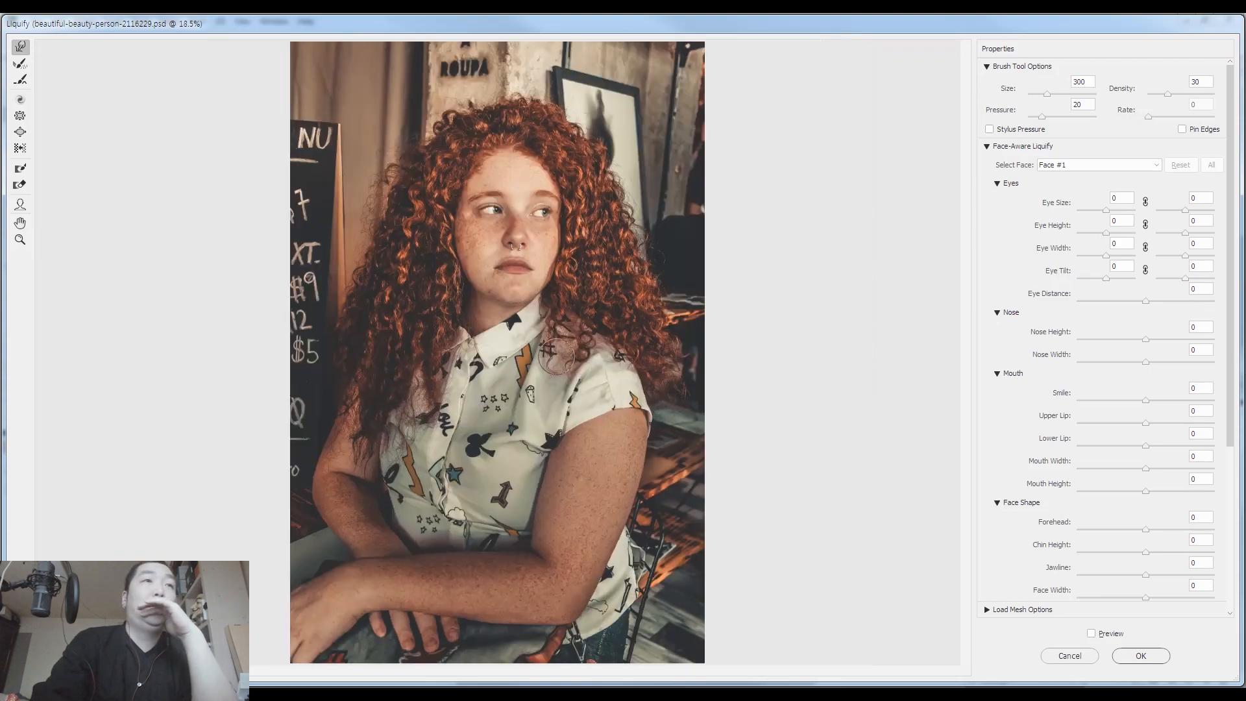
{"action": "key", "text": "p"}
{"action": "key", "text": "p"}
{"action": "key", "text": "p"}
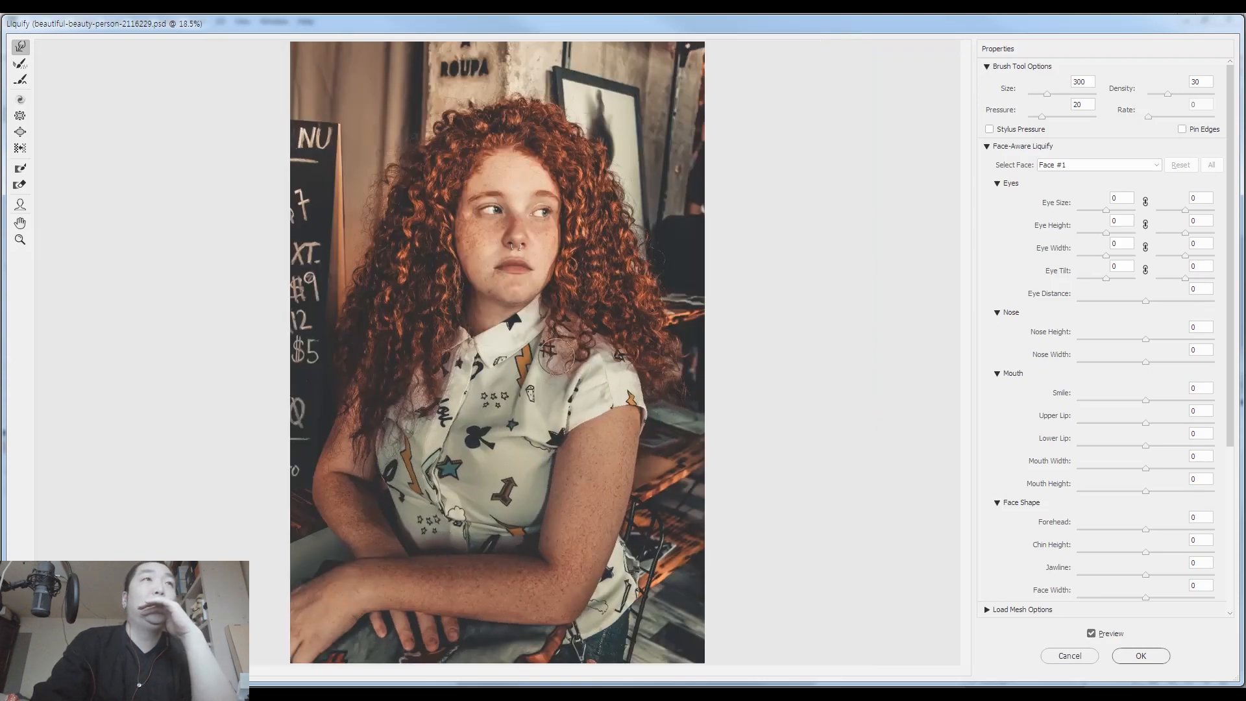
{"action": "key", "text": "p"}
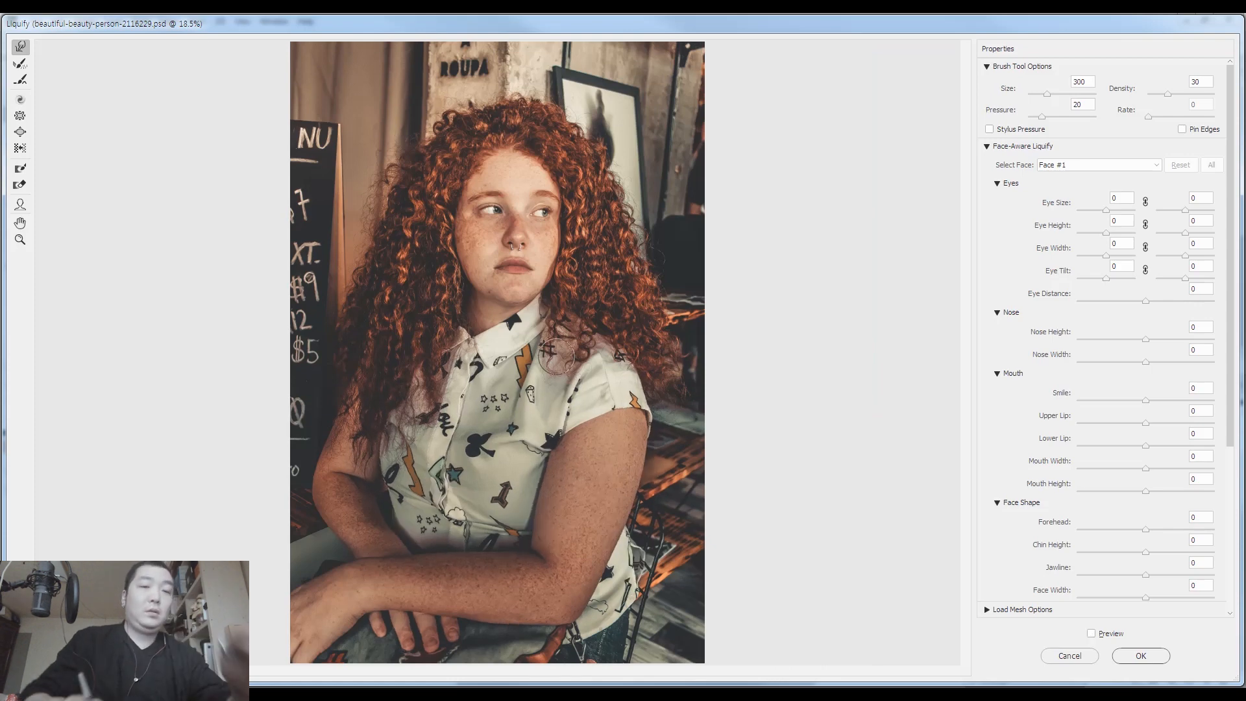
{"action": "key", "text": "p"}
{"action": "key", "text": "p"}
{"action": "key", "text": "p"}
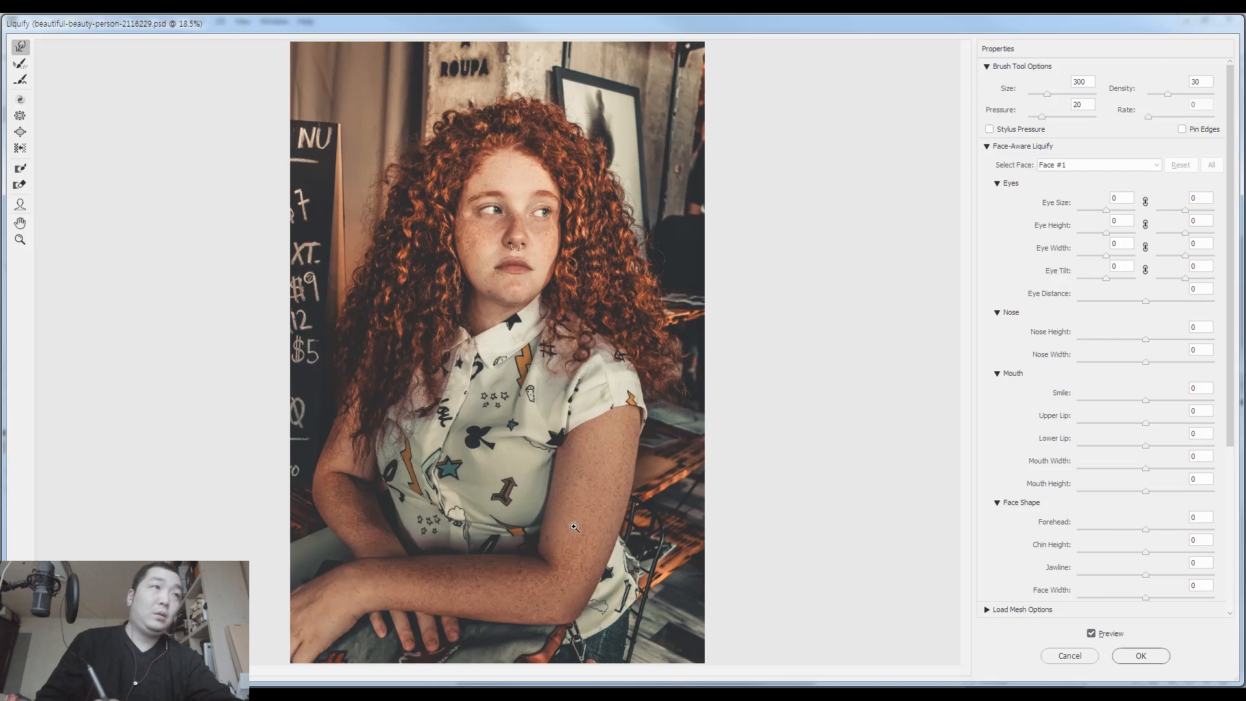
Step: Touch up the front forearm near the wrist with Forward Warp brush sizes of 900 and 200
{"action": "key", "text": "ctrl+plus"}
{"action": "key", "text": "ctrl+plus"}
{"action": "left_click_drag", "start_coordinate": [680, 408], "coordinate": [596, 157]}
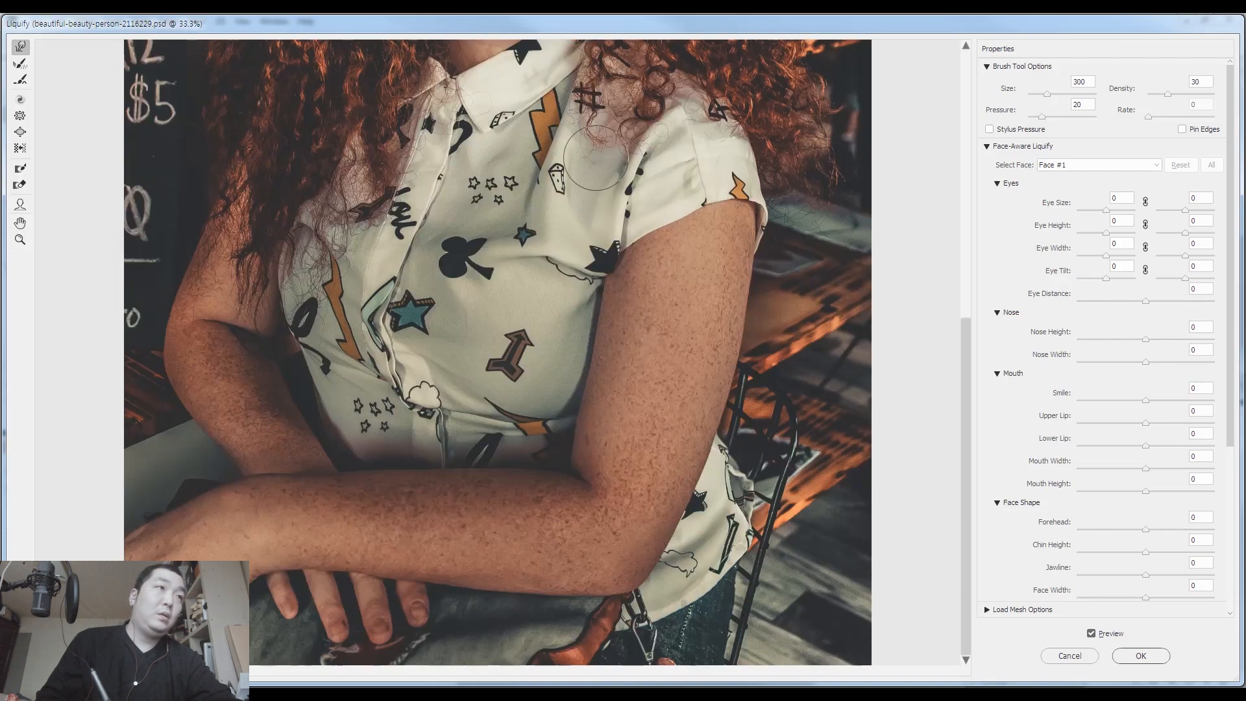
{"action": "key", "text": "bracketright"}
{"action": "key", "text": "bracketright"}
{"action": "key", "text": "bracketright"}
{"action": "key", "text": "bracketright"}
{"action": "key", "text": "bracketright"}
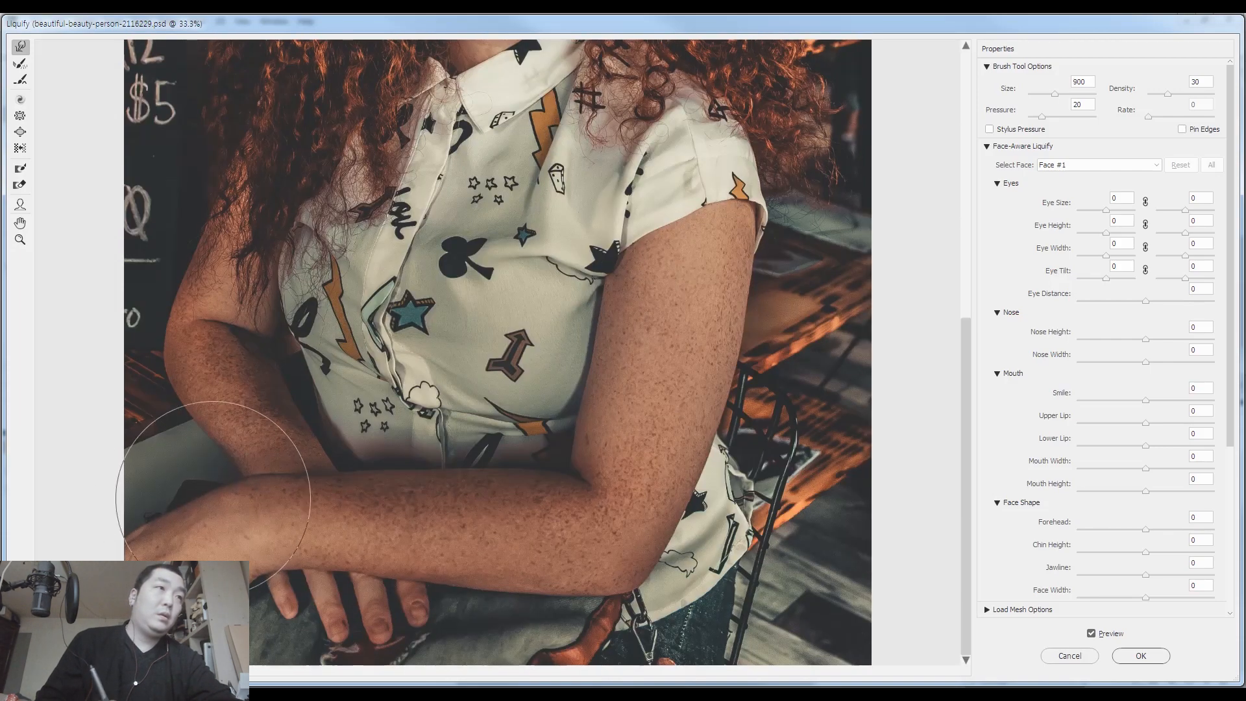
{"action": "key", "text": "bracketleft"}
{"action": "key", "text": "bracketleft"}
{"action": "key", "text": "bracketleft"}
{"action": "key", "text": "bracketleft"}
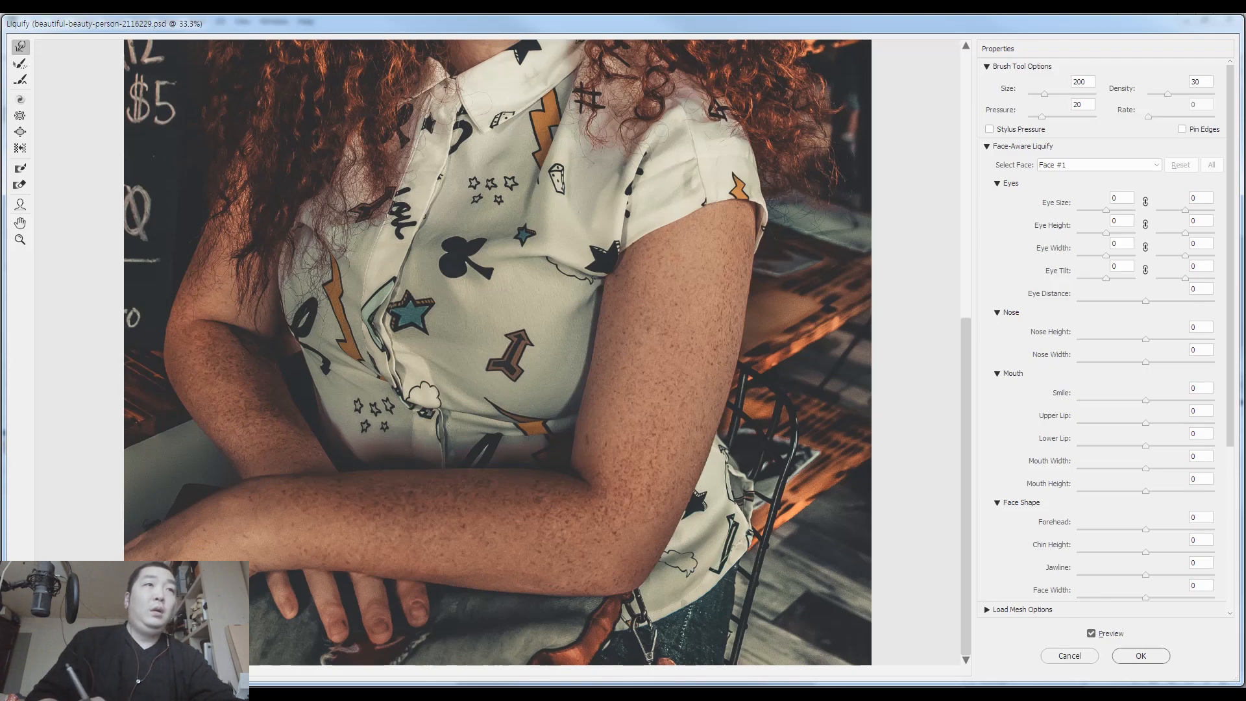
Step: Reshape the placket and teal star print with Forward Warp brush sizes from 150 to 600
{"action": "scroll", "coordinate": [405, 436], "scroll_direction": "up", "scroll_amount": 3}
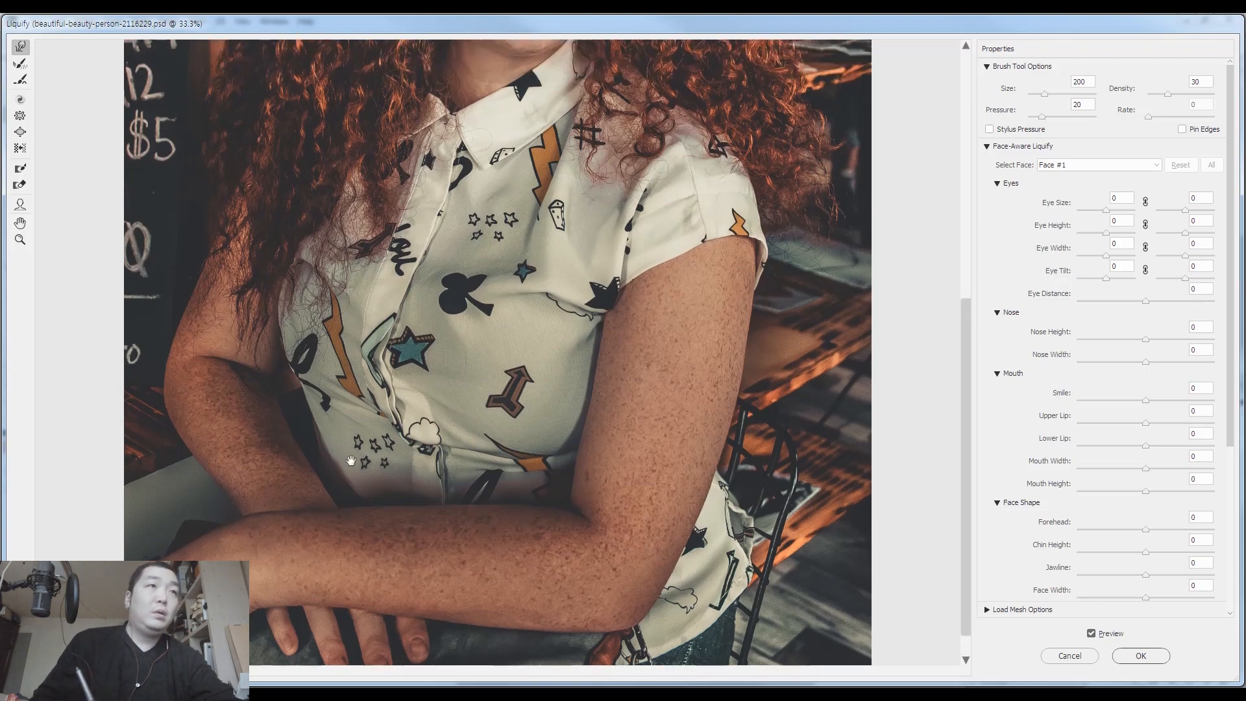
{"action": "key", "text": "bracketleft"}
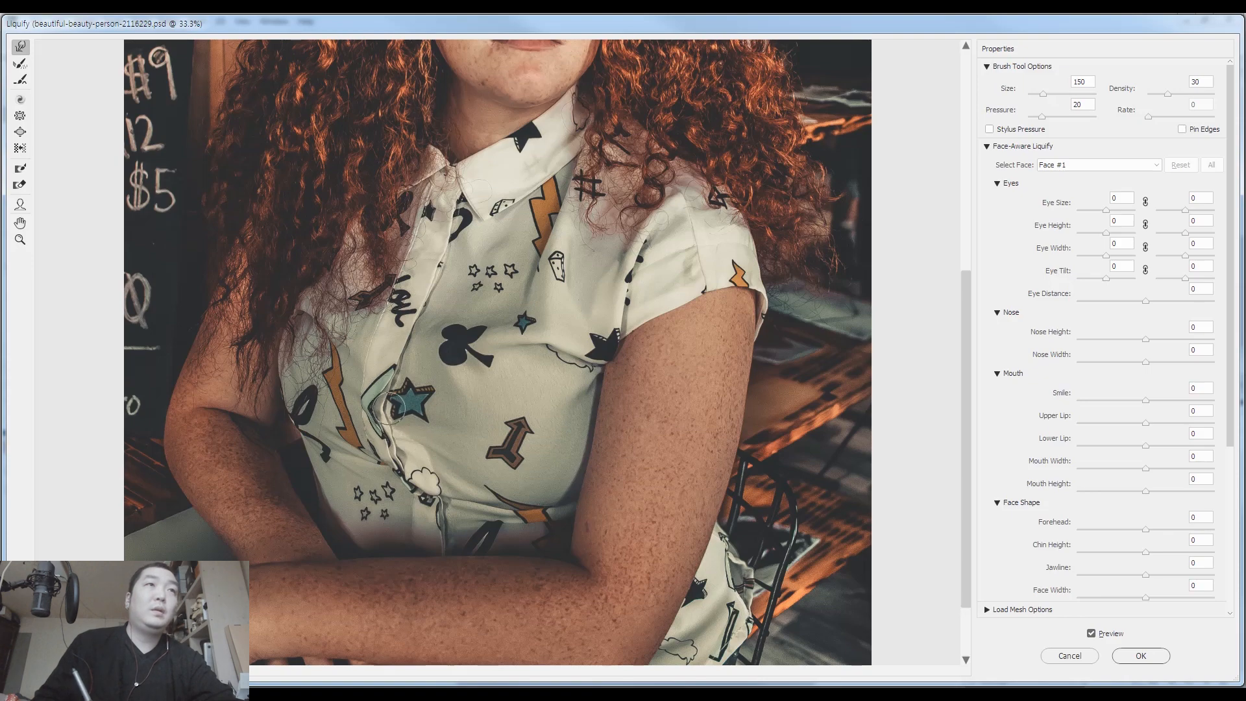
{"action": "key", "text": "bracketright"}
{"action": "key", "text": "bracketright"}
{"action": "key", "text": "bracketright"}
{"action": "key", "text": "bracketright"}
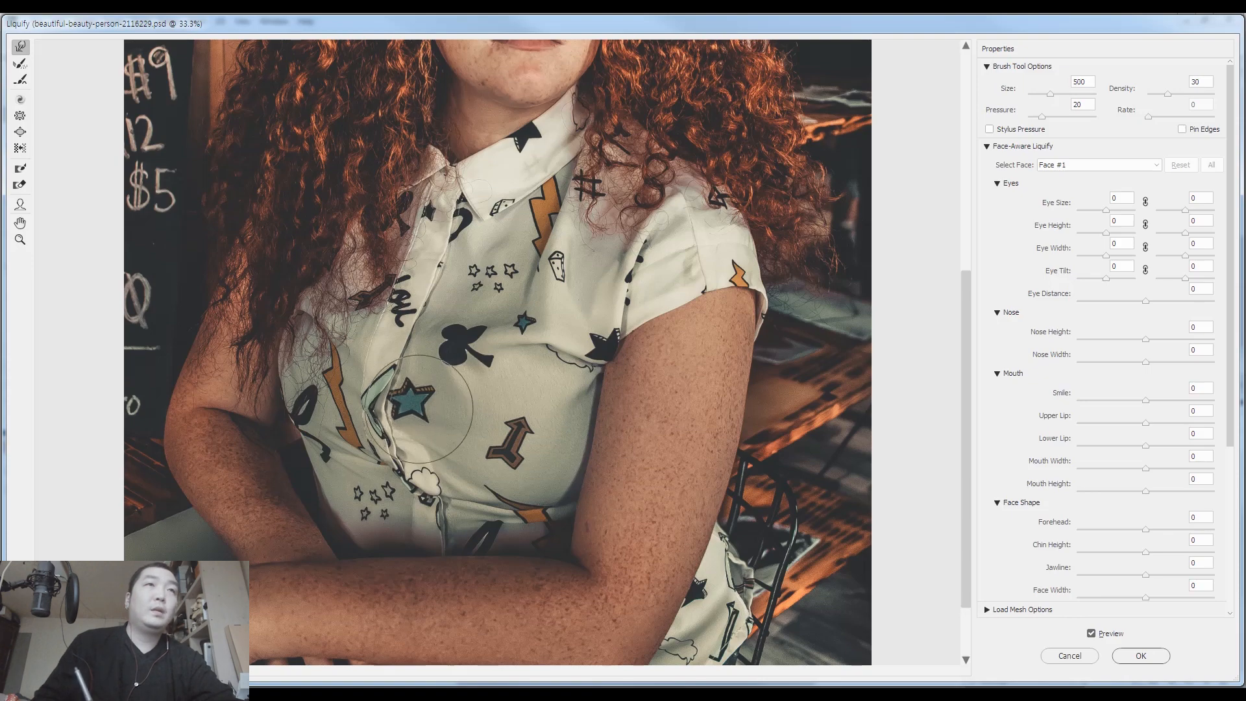
{"action": "left_click_drag", "start_coordinate": [458, 370], "coordinate": [448, 353]}
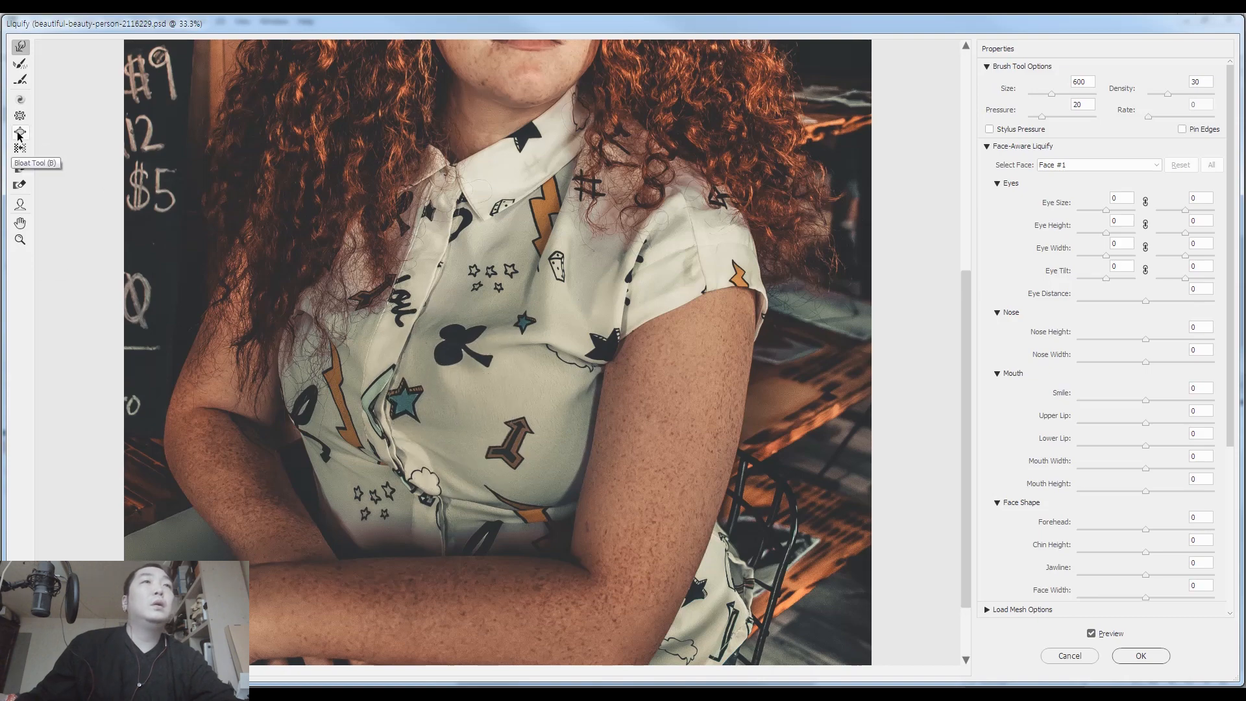
Step: Expand the shirt's chest area around the club and arrow prints with the Bloat tool at sizes 1300 and 1100
{"action": "key", "text": "bracketright"}
{"action": "key", "text": "bracketright"}
{"action": "key", "text": "bracketright"}
{"action": "key", "text": "bracketright"}
{"action": "key", "text": "bracketright"}
{"action": "key", "text": "bracketright"}
{"action": "key", "text": "bracketright"}
{"action": "key", "text": "bracketright"}
{"action": "key", "text": "bracketright"}
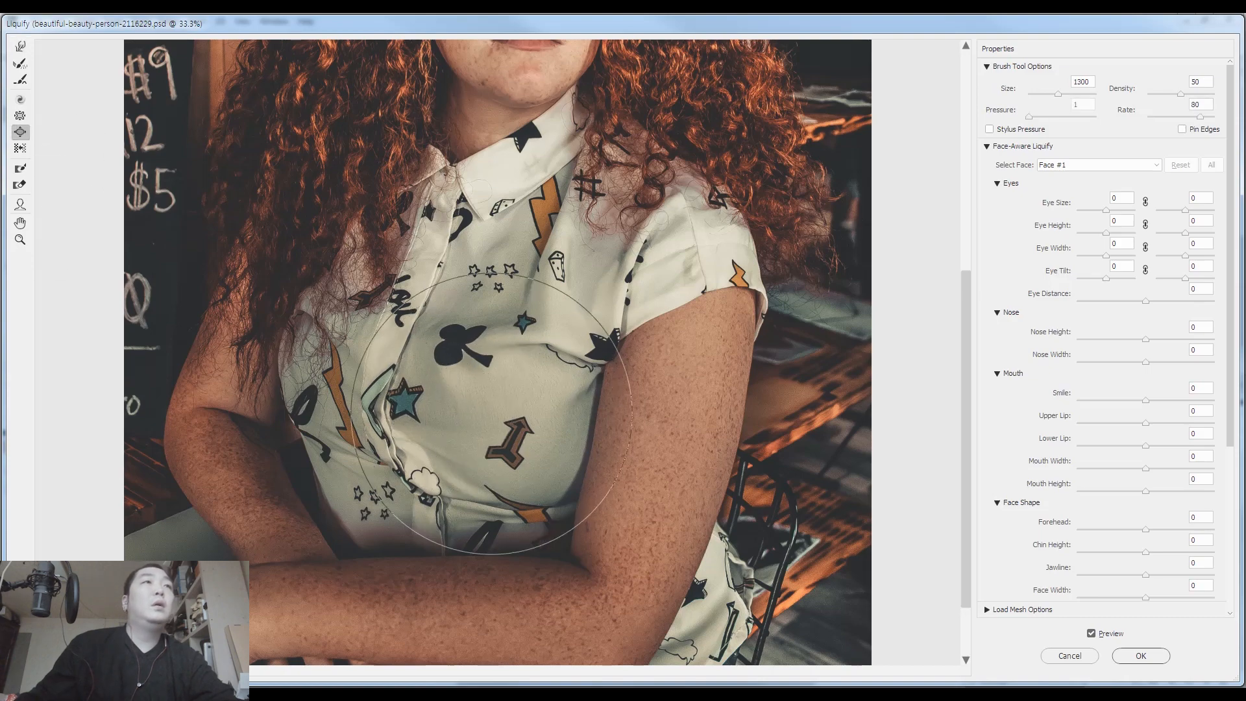
{"action": "key", "text": "bracketleft"}
{"action": "key", "text": "bracketleft"}
{"action": "key", "text": "bracketleft"}
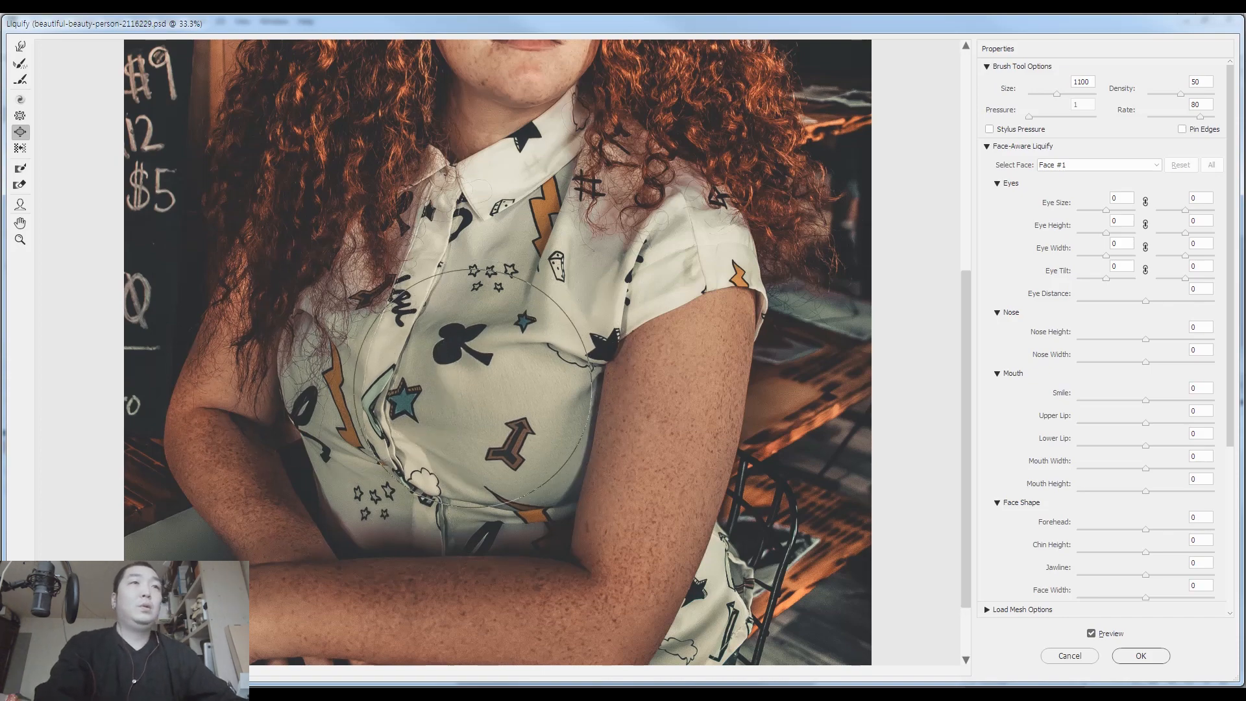
Step: Compare the full portrait with and without the Liquify edits
{"action": "key", "text": "ctrl+0"}
{"action": "key", "text": "p"}
{"action": "key", "text": "p"}
{"action": "key", "text": "p"}
{"action": "key", "text": "p"}
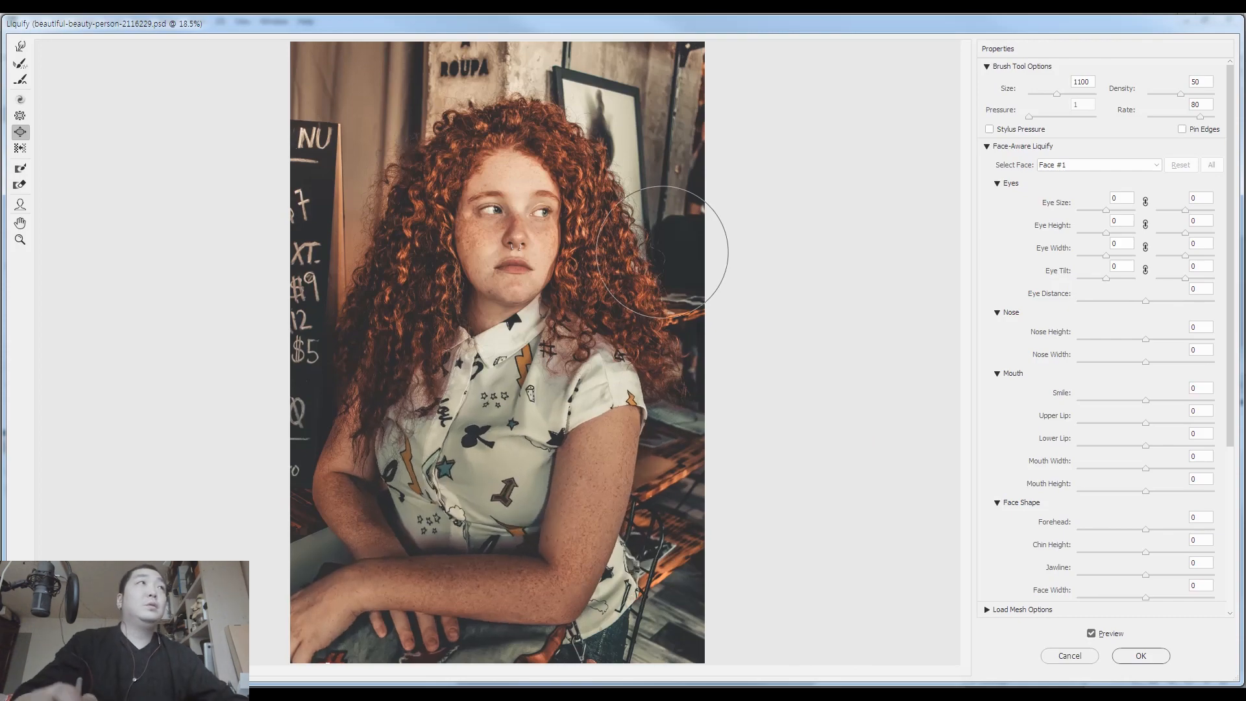
Step: Touch up the shirt front and sleeve with the Forward Warp tool at brush sizes from 700 down to 175
{"action": "key", "text": "p"}
{"action": "key", "text": "p"}
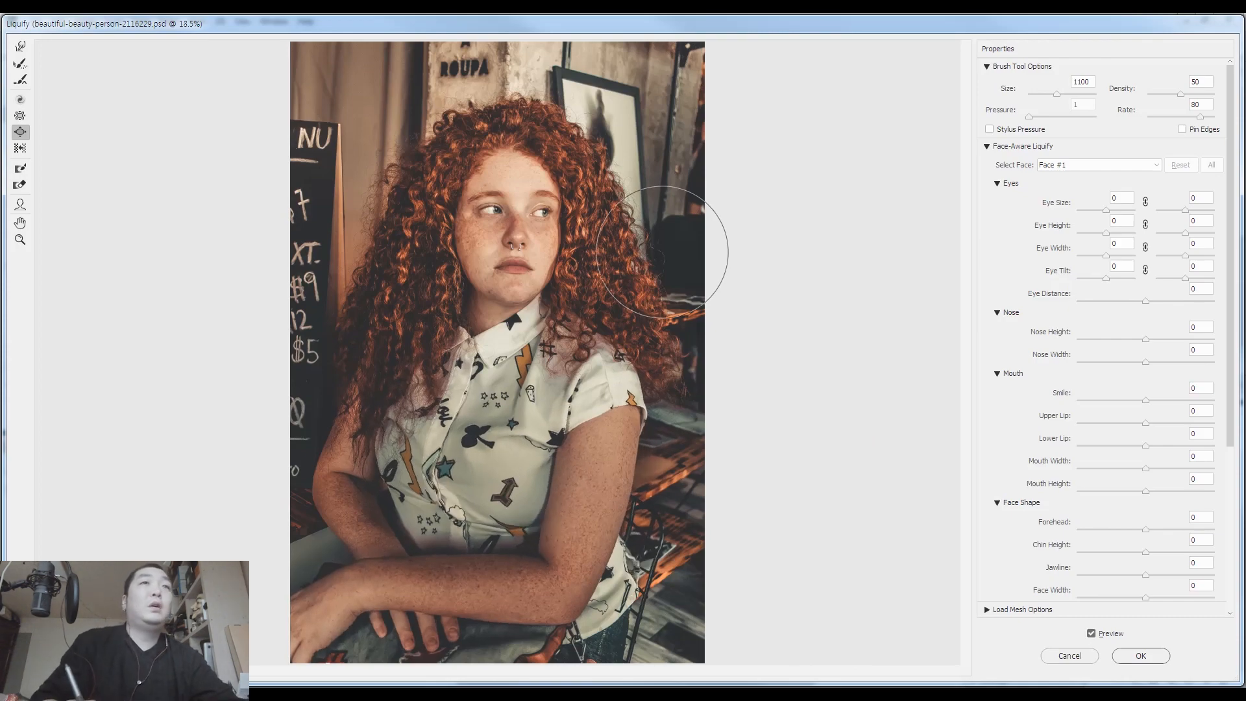
{"action": "key", "text": "ctrl+plus"}
{"action": "key", "text": "ctrl+plus"}
{"action": "left_click", "coordinate": [20, 47]}
{"action": "scroll", "coordinate": [633, 507], "scroll_direction": "down", "scroll_amount": 3}
{"action": "key", "text": "bracketright"}
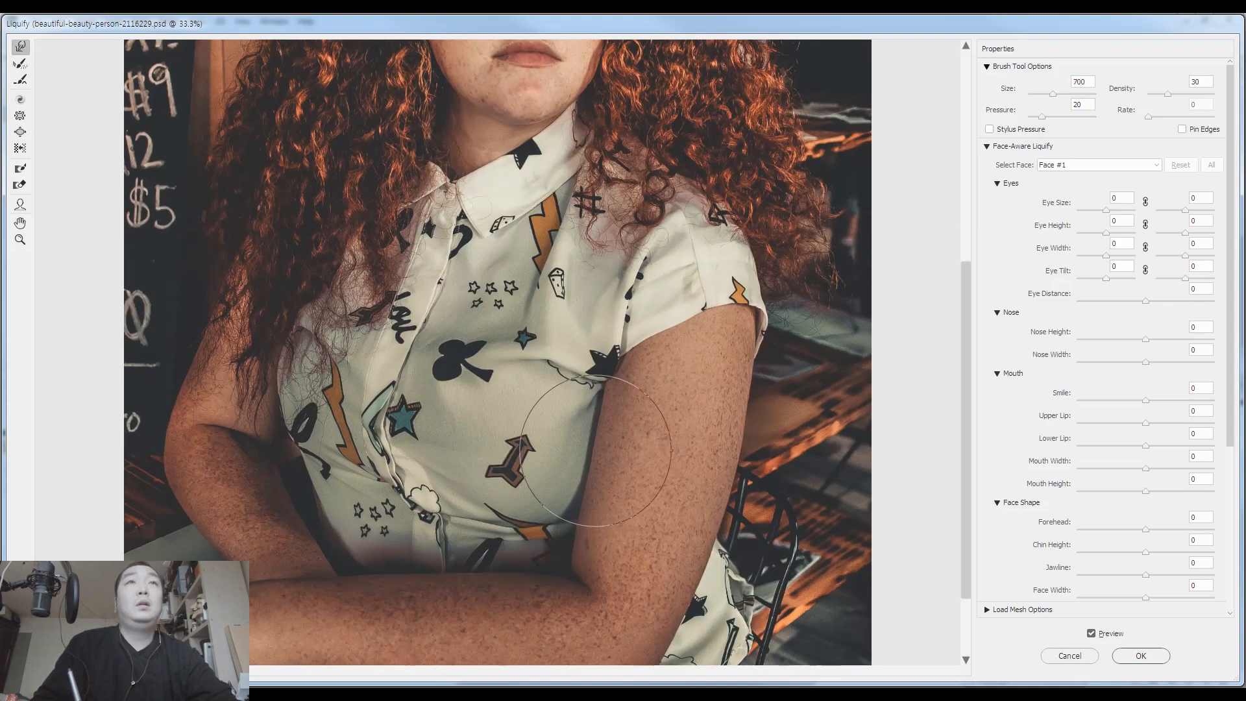
{"action": "key", "text": "bracketleft"}
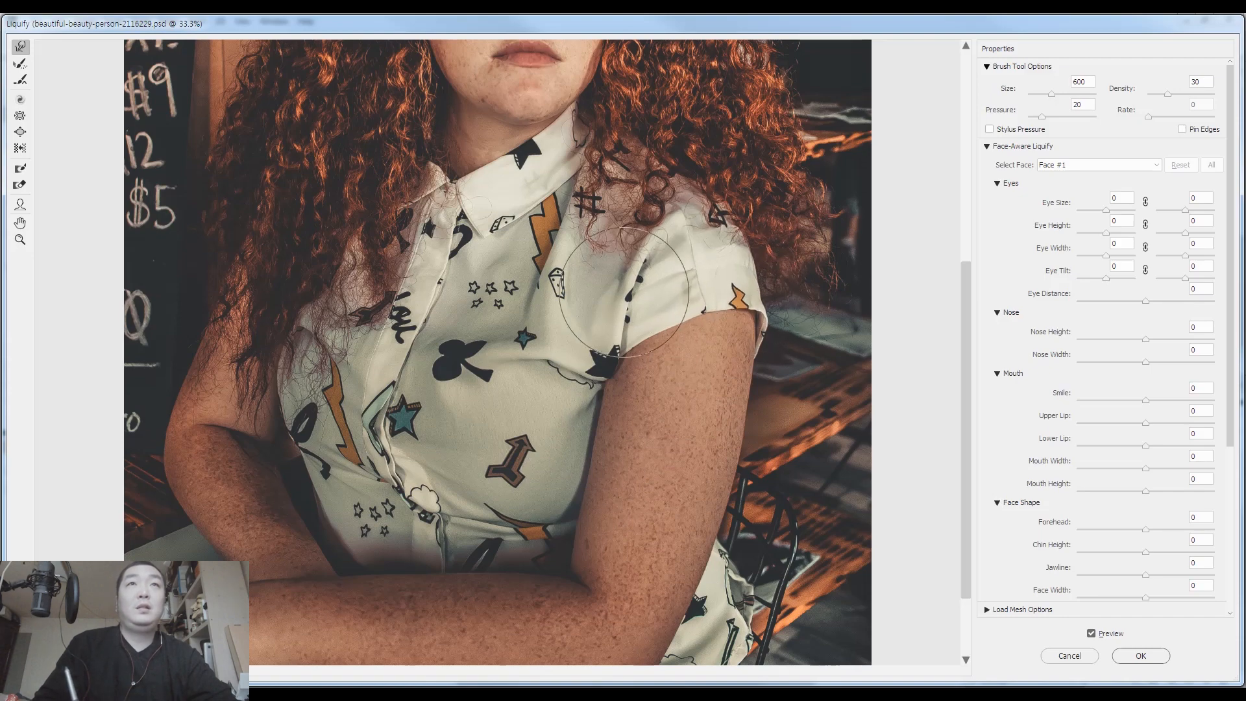
{"action": "key", "text": "bracketleft"}
{"action": "key", "text": "bracketleft"}
{"action": "key", "text": "bracketleft"}
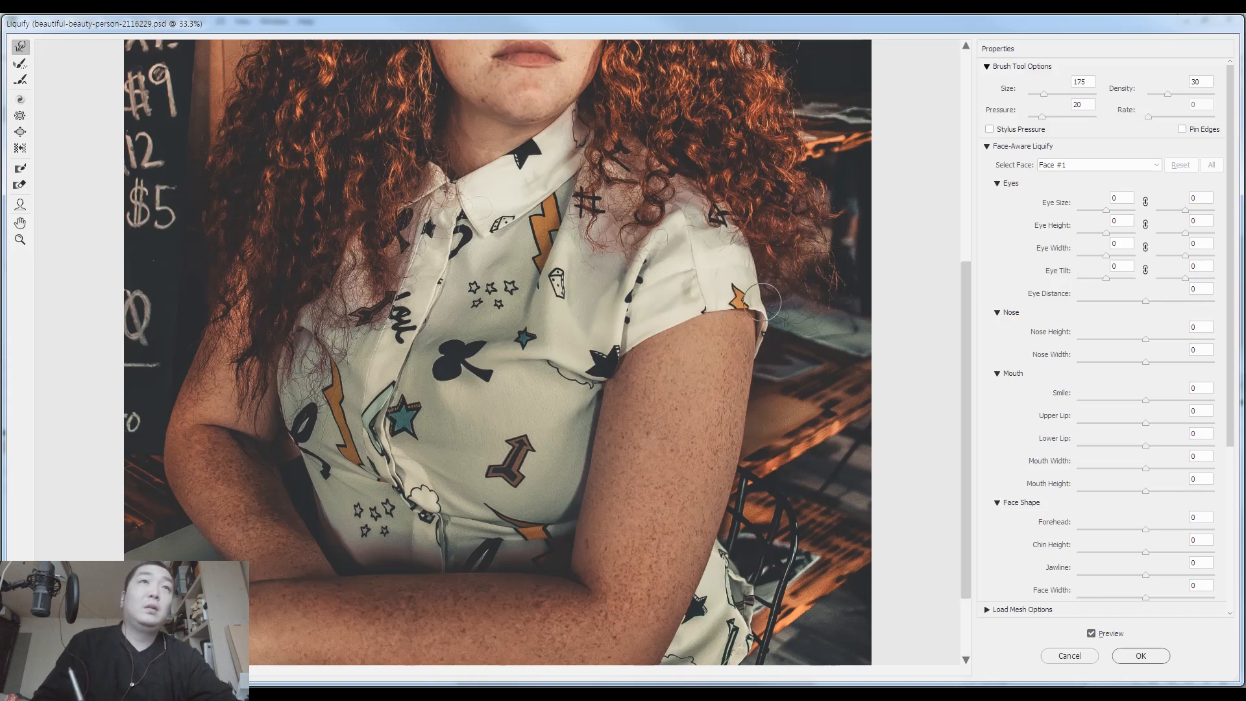
{"action": "left_click_drag", "start_coordinate": [692, 256], "coordinate": [691, 441]}
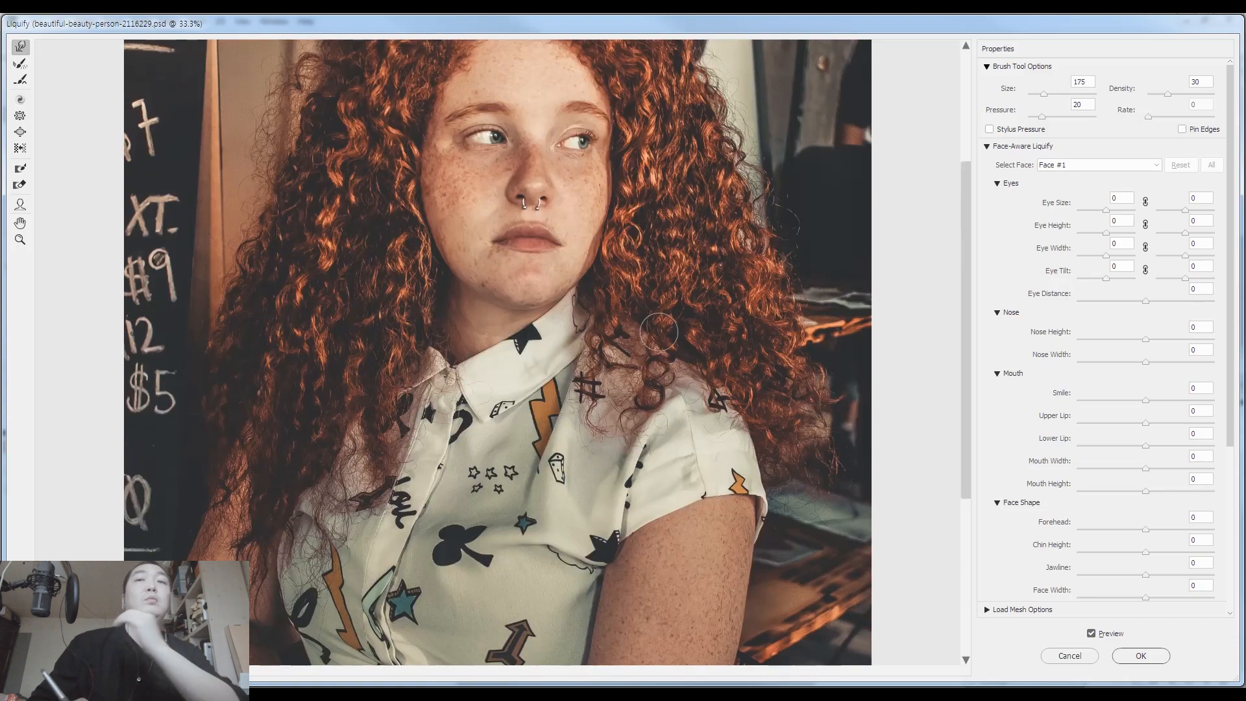
Step: Enlarge the Forward Warp brush to 600 and apply the Liquify edits to Layer 1
{"action": "key", "text": "bracketright"}
{"action": "key", "text": "bracketright"}
{"action": "key", "text": "bracketright"}
{"action": "key", "text": "bracketright"}
{"action": "key", "text": "bracketright"}
{"action": "key", "text": "bracketright"}
{"action": "key", "text": "bracketright"}
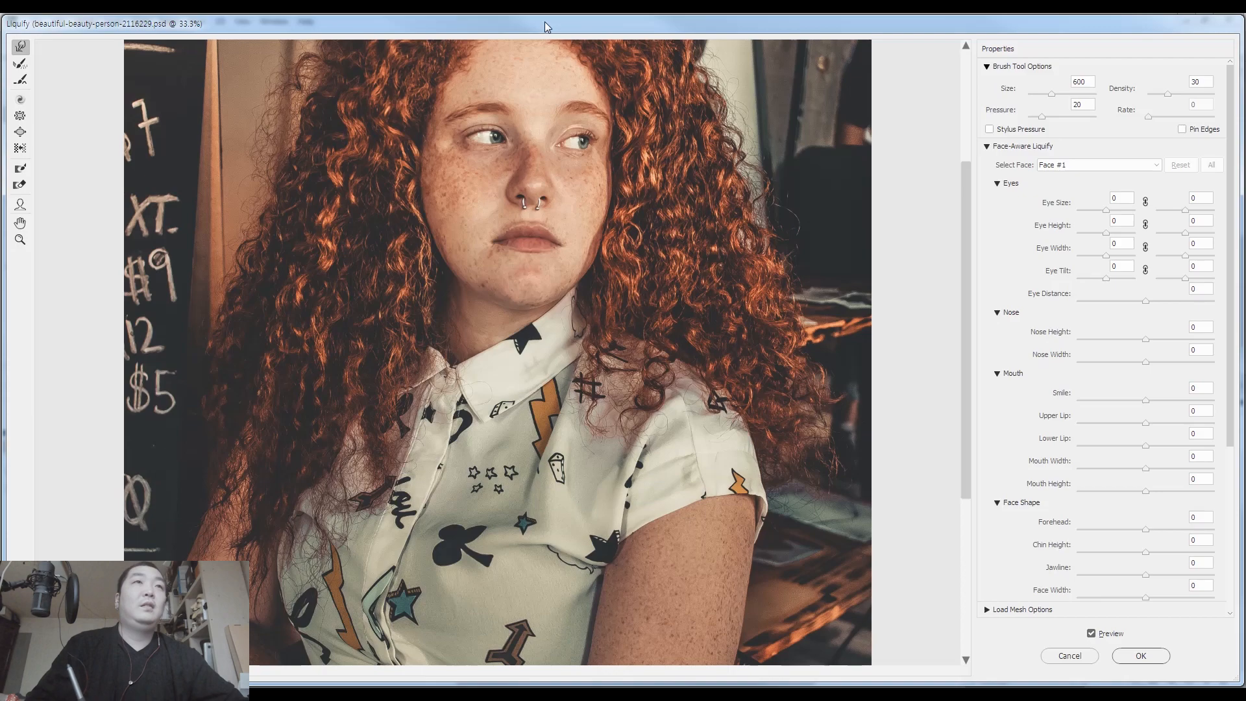
{"action": "key", "text": "Return"}
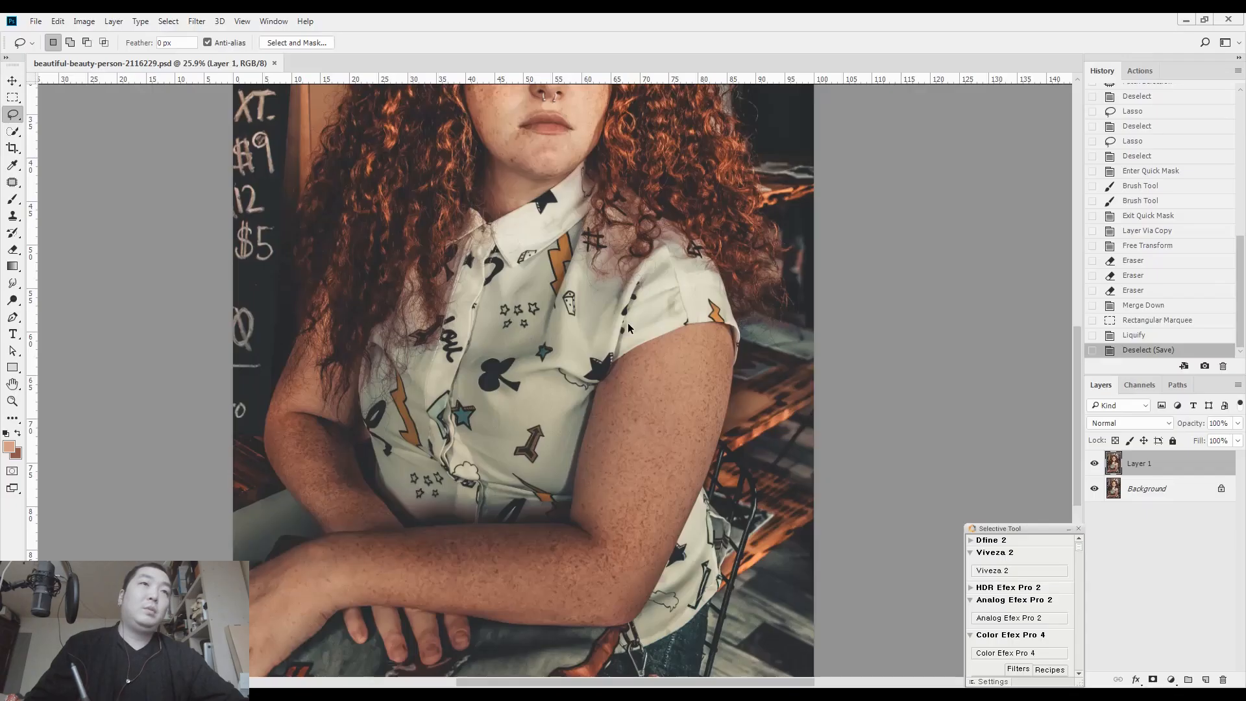
Step: Marquee-select the portrait from the woman's eyes down to the lower edge and open that area in Liquify
{"action": "key", "text": "ctrl+0"}
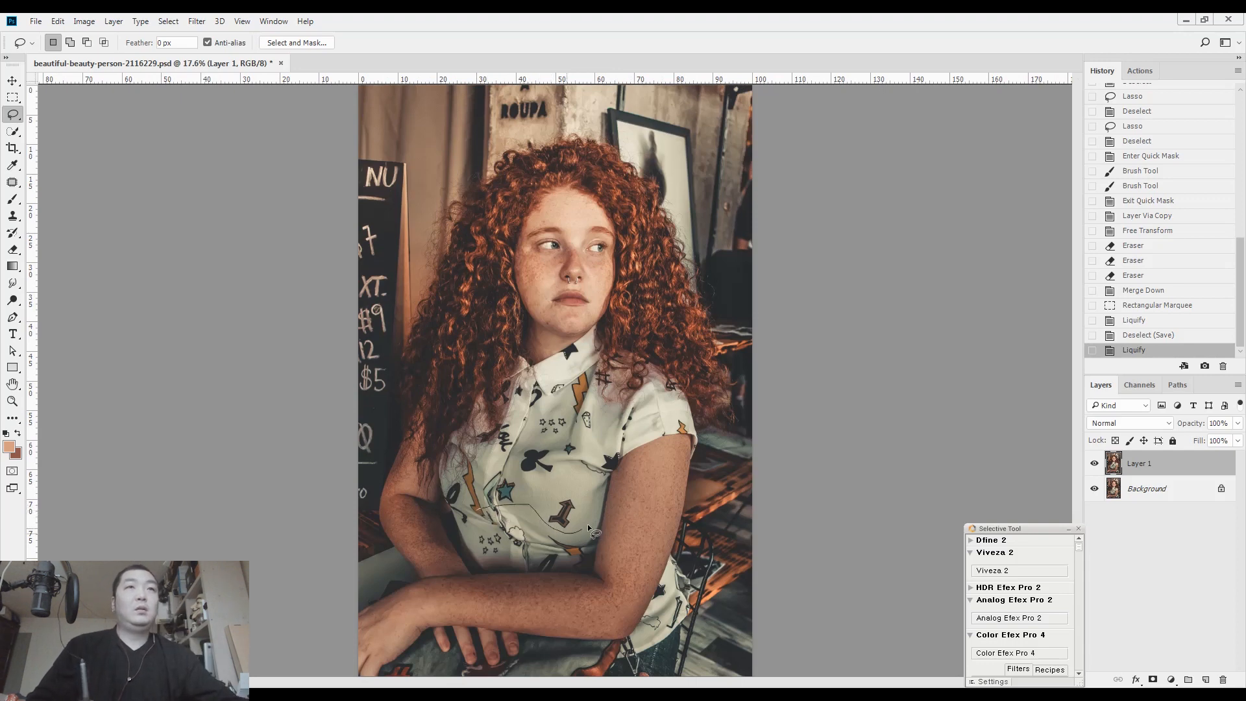
{"action": "left_click_drag", "start_coordinate": [621, 464], "coordinate": [623, 465]}
{"action": "key", "text": "ctrl+d"}
{"action": "key", "text": "m"}
{"action": "mouse_move", "coordinate": [349, 246]}
{"action": "left_mouse_down"}
{"action": "mouse_move", "coordinate": [667, 636]}
{"action": "mouse_move", "coordinate": [765, 688]}
{"action": "left_mouse_up"}
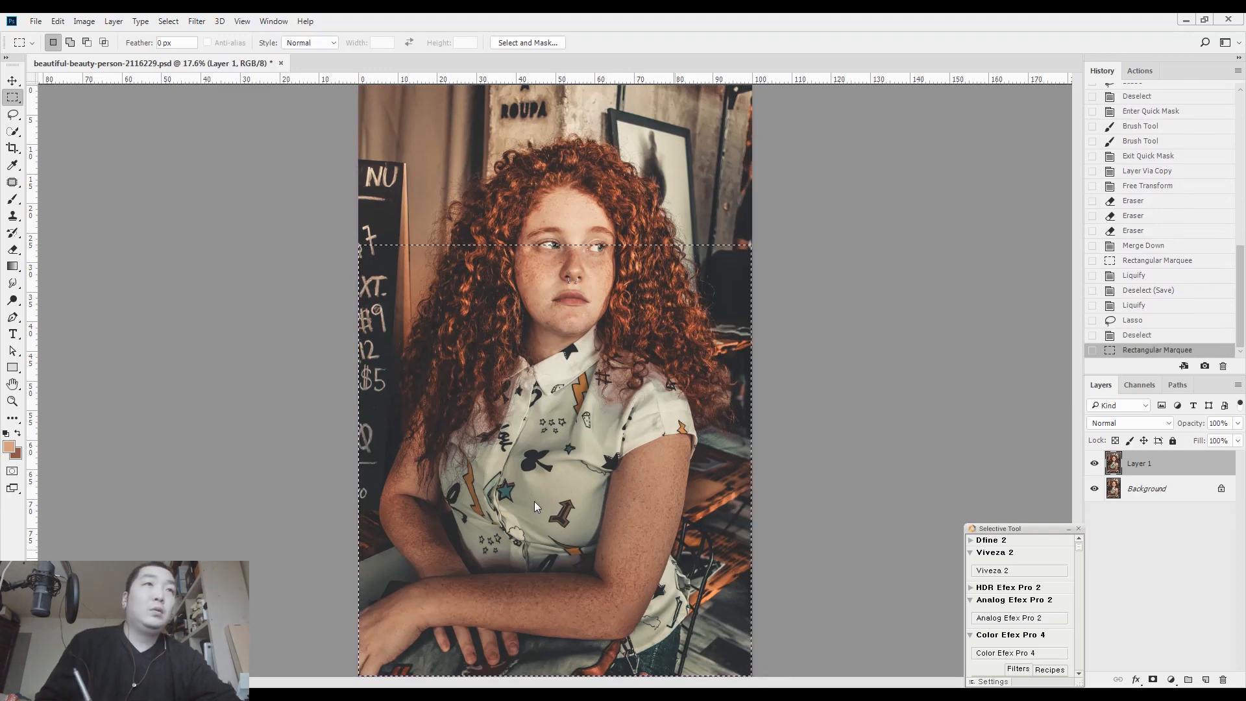
{"action": "key", "text": "ctrl+shift+x"}
Step: Refine the shirt's edge beside the woman's far arm with Forward Warp brush sizes 600 and 250, and apply Liquify
{"action": "left_click_drag", "start_coordinate": [467, 419], "coordinate": [464, 428]}
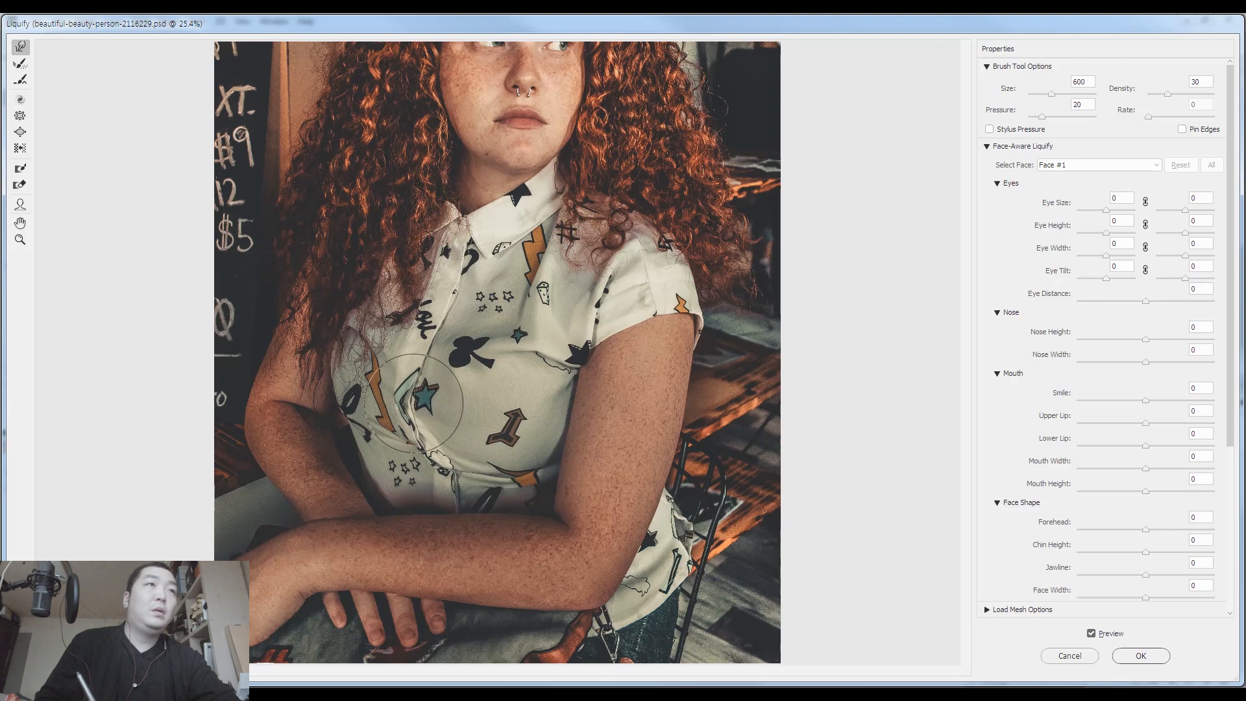
{"action": "key", "text": "bracketleft"}
{"action": "key", "text": "bracketleft"}
{"action": "key", "text": "bracketleft"}
{"action": "key", "text": "bracketleft"}
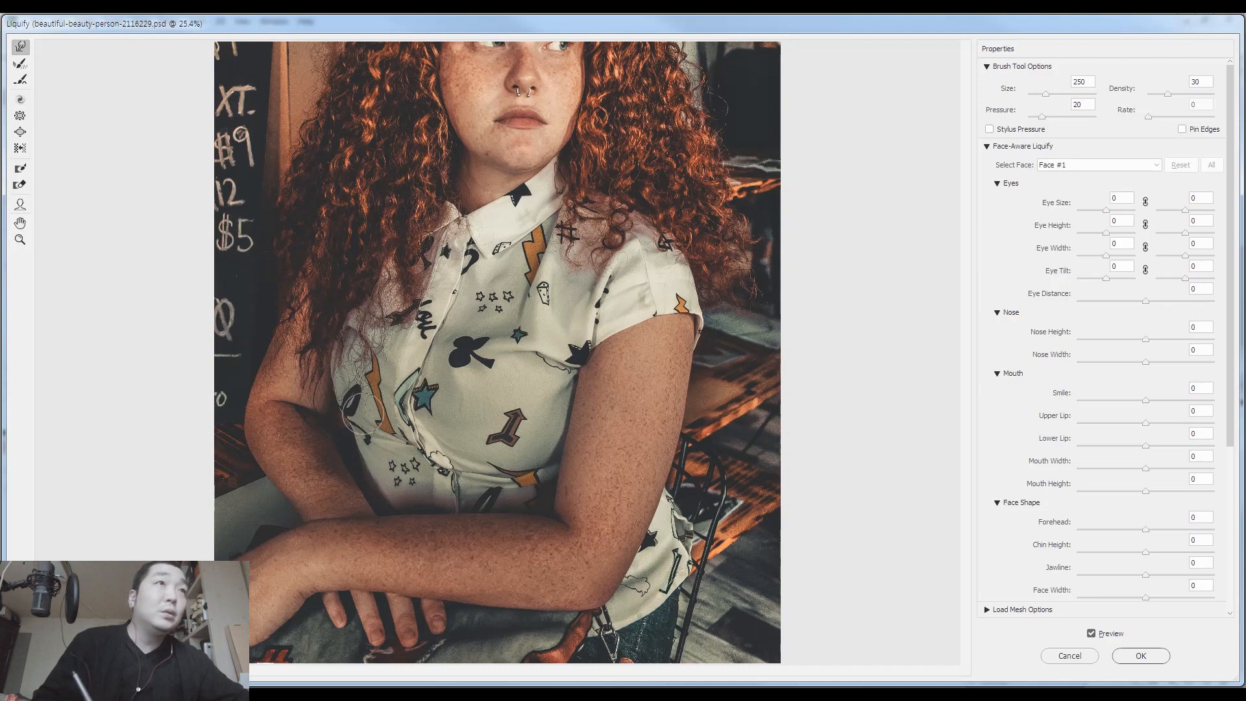
{"action": "key", "text": "ctrl+plus"}
{"action": "key", "text": "ctrl+plus"}
{"action": "key", "text": "ctrl+plus"}
{"action": "left_click_drag", "start_coordinate": [465, 517], "coordinate": [711, 192]}
{"action": "mouse_move", "coordinate": [440, 340]}
{"action": "left_mouse_down"}
{"action": "mouse_move", "coordinate": [382, 324]}
{"action": "mouse_move", "coordinate": [388, 389]}
{"action": "mouse_move", "coordinate": [407, 406]}
{"action": "mouse_move", "coordinate": [442, 377]}
{"action": "mouse_move", "coordinate": [424, 364]}
{"action": "mouse_move", "coordinate": [458, 418]}
{"action": "mouse_move", "coordinate": [439, 379]}
{"action": "mouse_move", "coordinate": [404, 354]}
{"action": "mouse_move", "coordinate": [353, 353]}
{"action": "mouse_move", "coordinate": [378, 394]}
{"action": "mouse_move", "coordinate": [402, 413]}
{"action": "mouse_move", "coordinate": [349, 327]}
{"action": "left_mouse_up"}
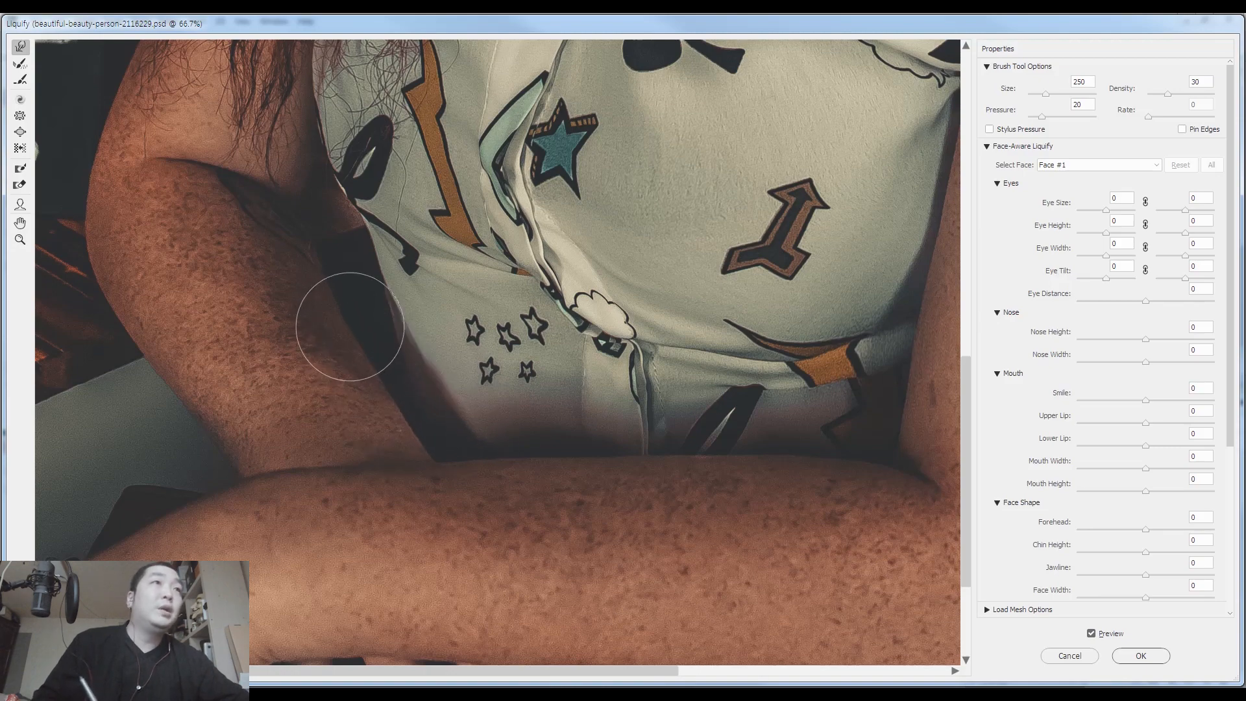
{"action": "scroll", "coordinate": [350, 326], "scroll_direction": "up", "scroll_amount": 5}
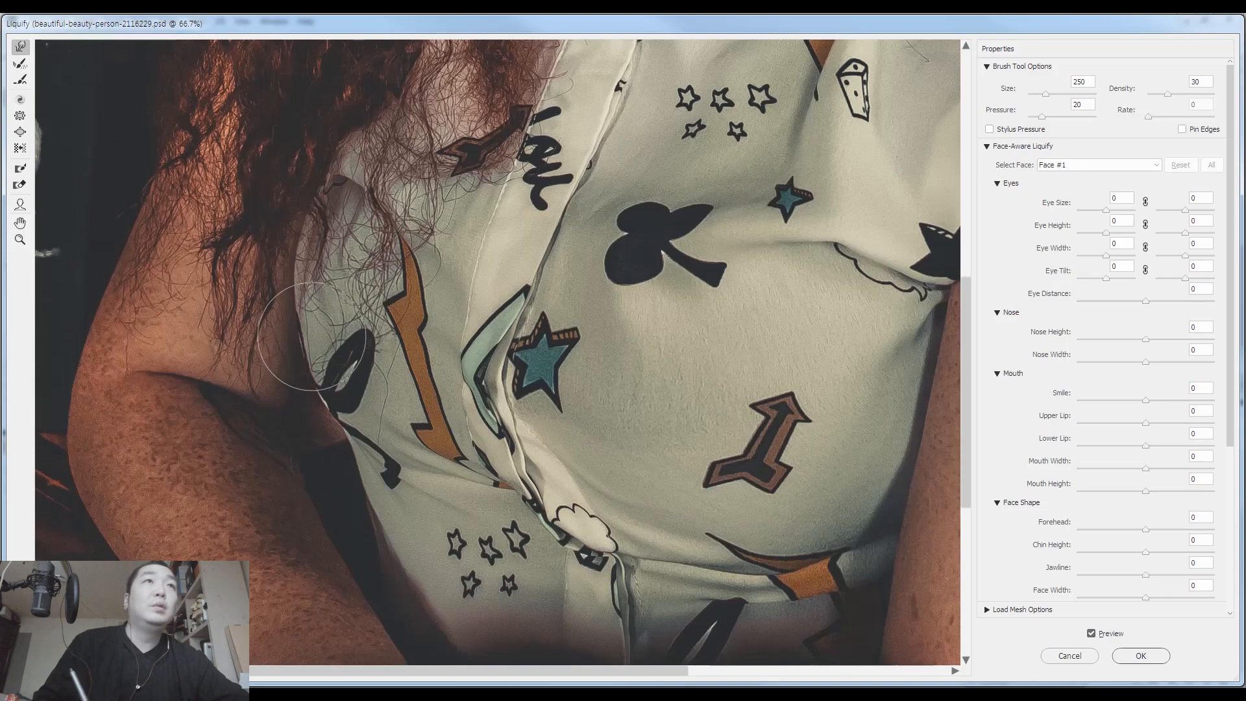
{"action": "mouse_move", "coordinate": [312, 336]}
{"action": "left_mouse_down"}
{"action": "mouse_move", "coordinate": [296, 338]}
{"action": "mouse_move", "coordinate": [295, 298]}
{"action": "left_mouse_up"}
{"action": "left_click_drag", "start_coordinate": [586, 157], "coordinate": [482, 373]}
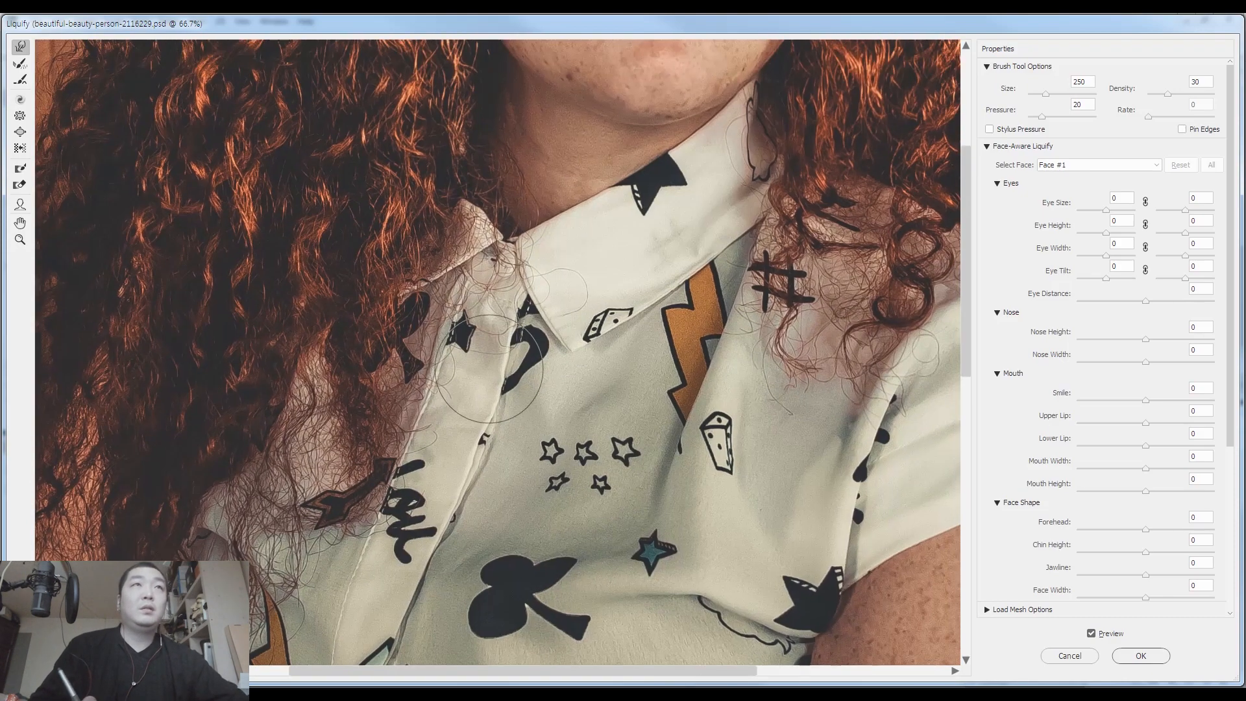
{"action": "key", "text": "Return"}
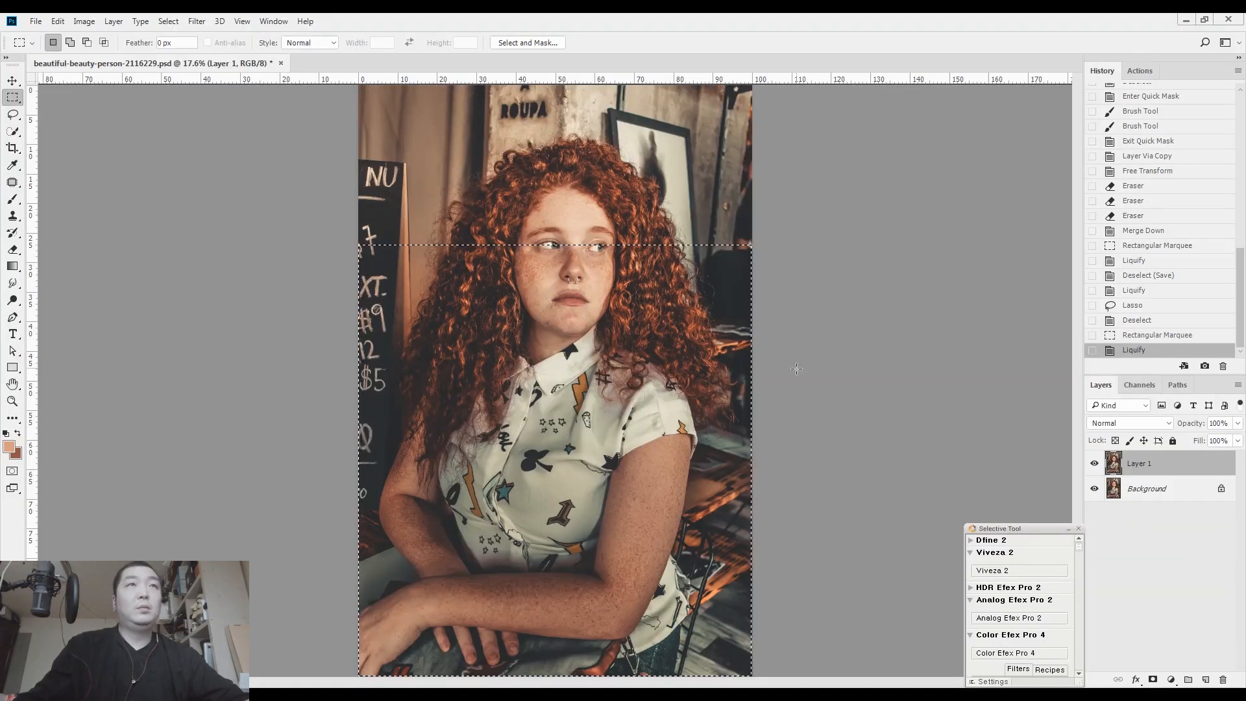
Step: Deselect, save the document, and run the Portraiture filter with the Default preset, output to a new layer
{"action": "key", "text": "ctrl+d"}
{"action": "key", "text": "l"}
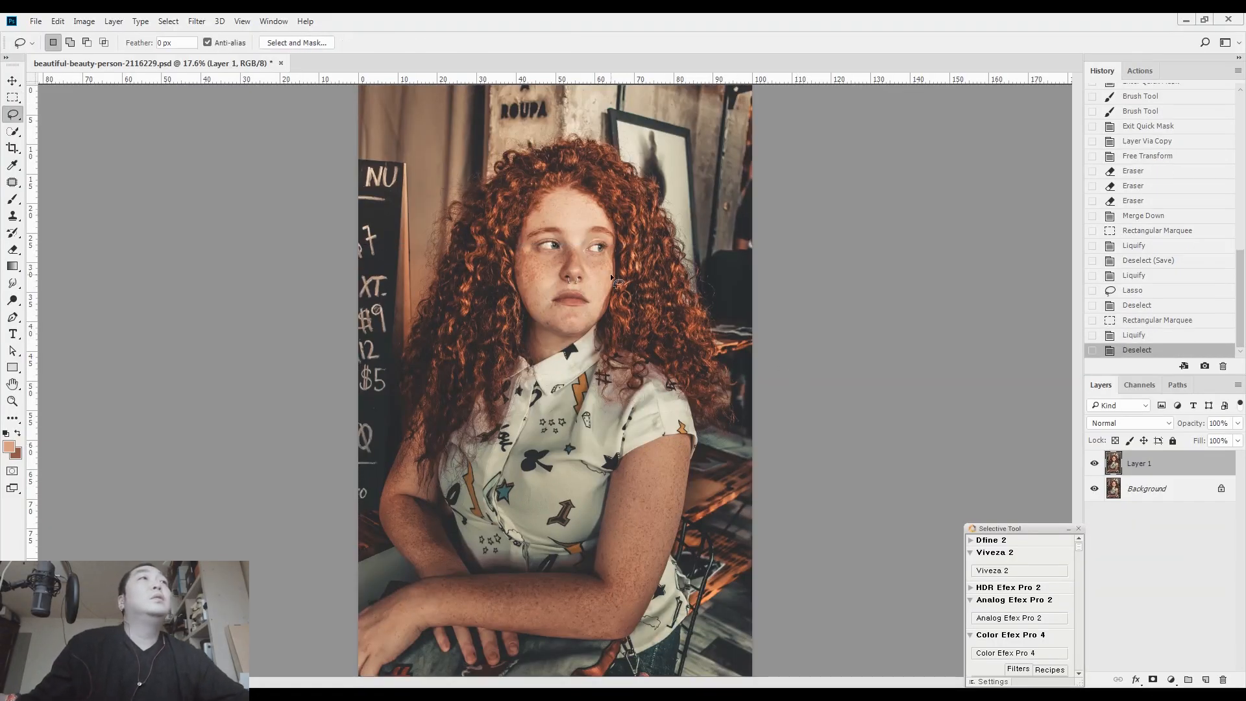
{"action": "key", "text": "ctrl+s"}
{"action": "left_click", "coordinate": [192, 23]}
{"action": "mouse_move", "coordinate": [218, 302]}
{"action": "left_click", "coordinate": [140, 345]}
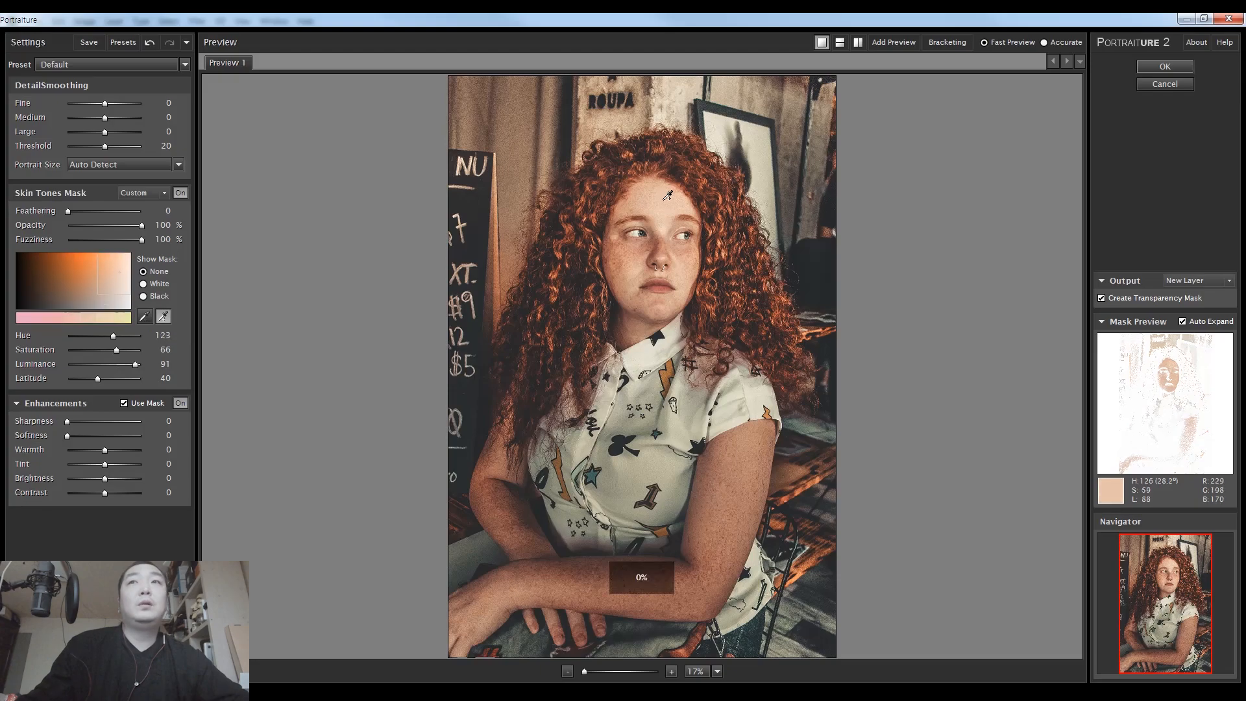
{"action": "key", "text": "Return"}
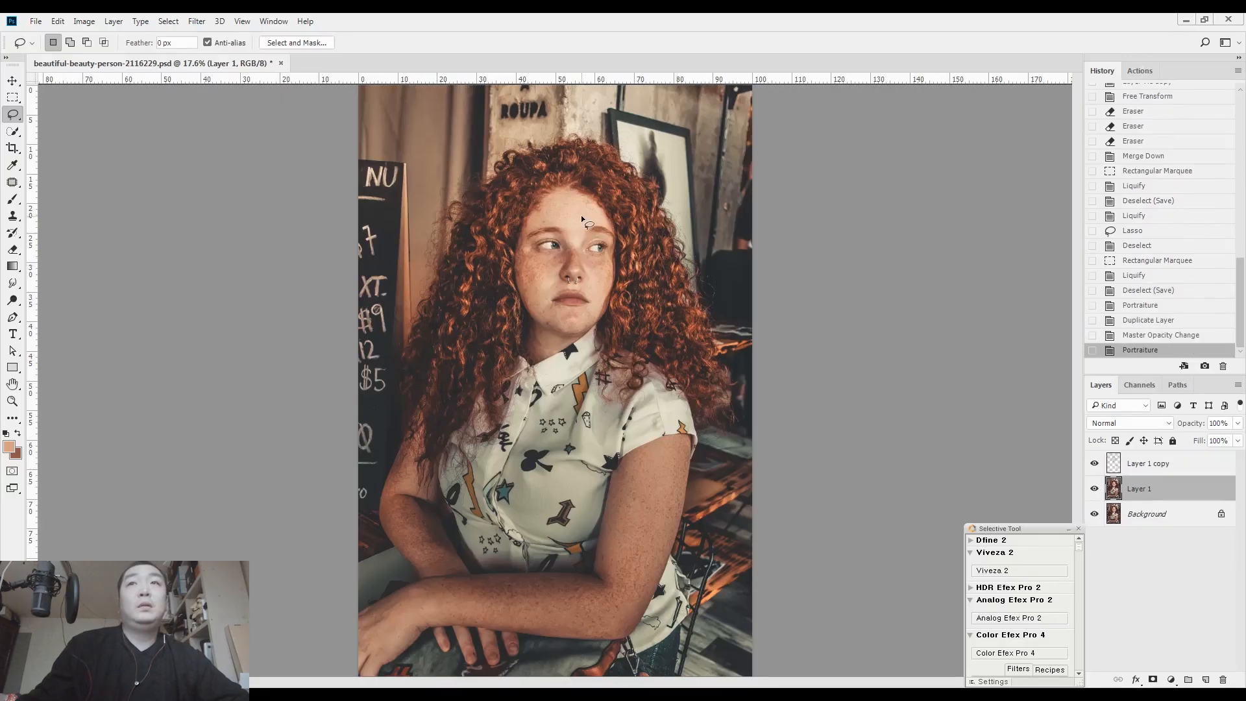
Step: Hide Layer 1 and Background to examine which areas the skin-smoothing layer covers
{"action": "scroll", "coordinate": [581, 216], "scroll_direction": "up", "scroll_amount": 5}
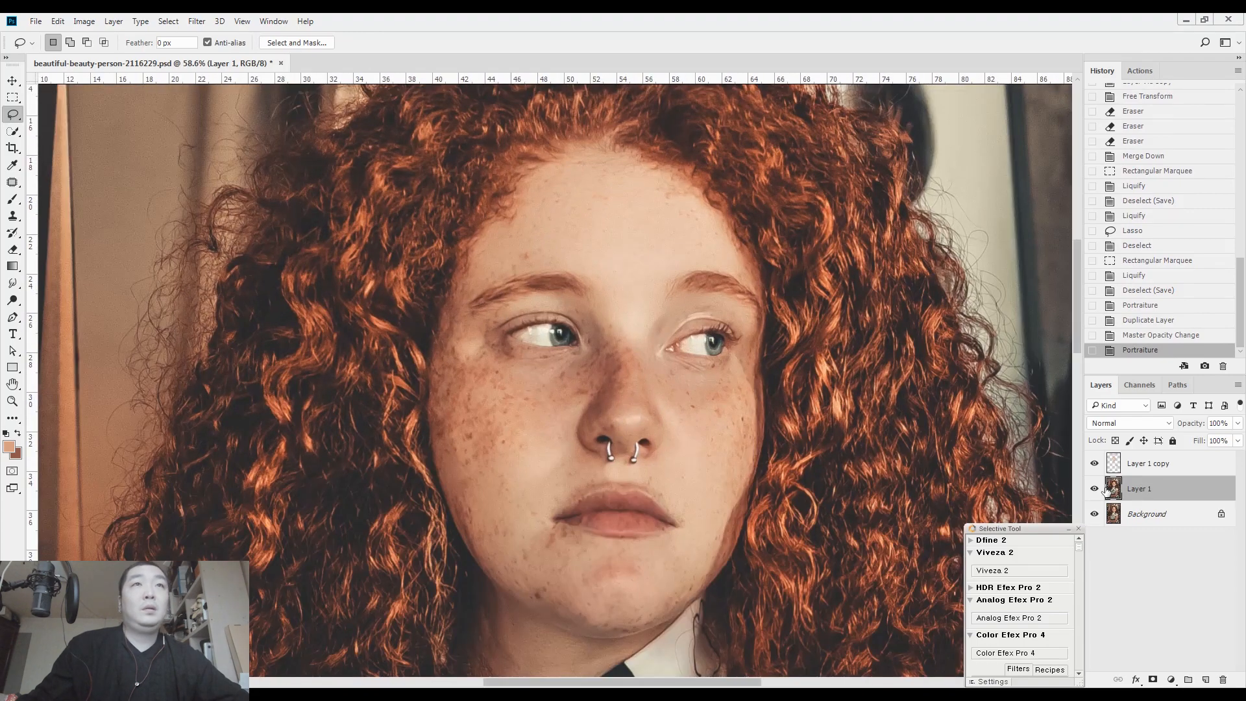
{"action": "left_click", "coordinate": [1094, 514]}
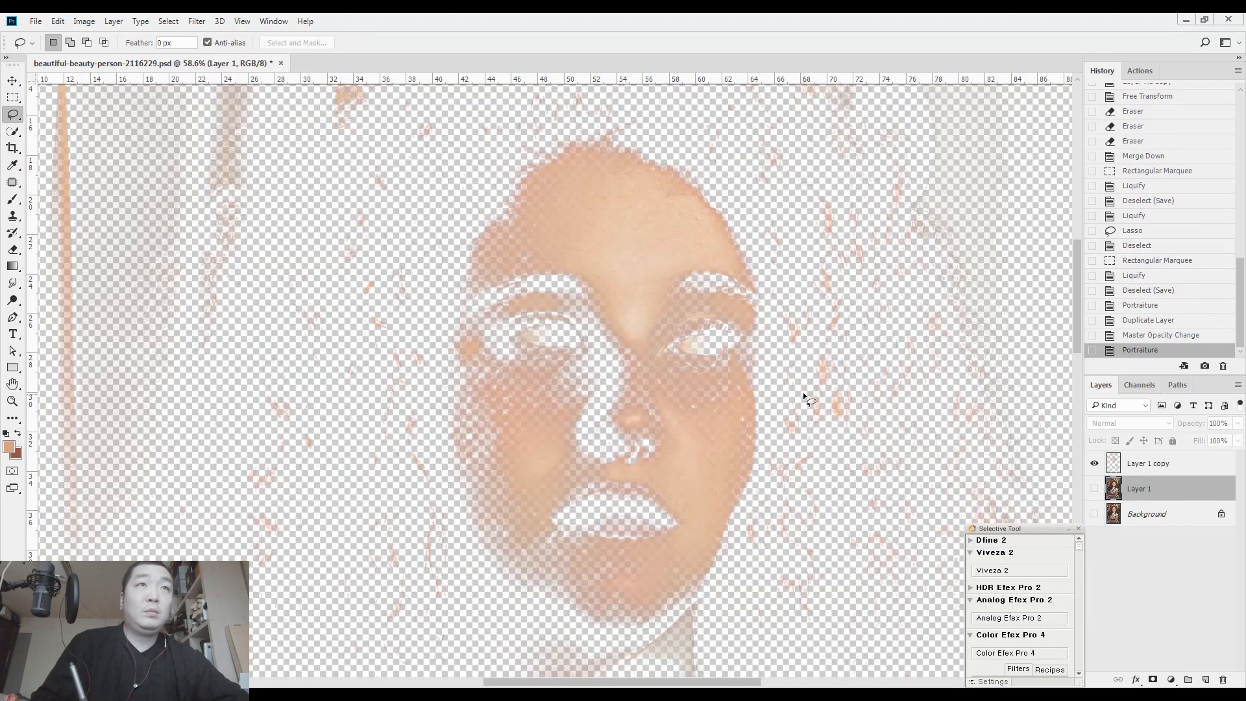
{"action": "scroll", "coordinate": [804, 392], "scroll_direction": "down", "scroll_amount": 3}
{"action": "left_click_drag", "start_coordinate": [804, 388], "coordinate": [621, 235]}
{"action": "scroll", "coordinate": [621, 235], "scroll_direction": "down", "scroll_amount": 1}
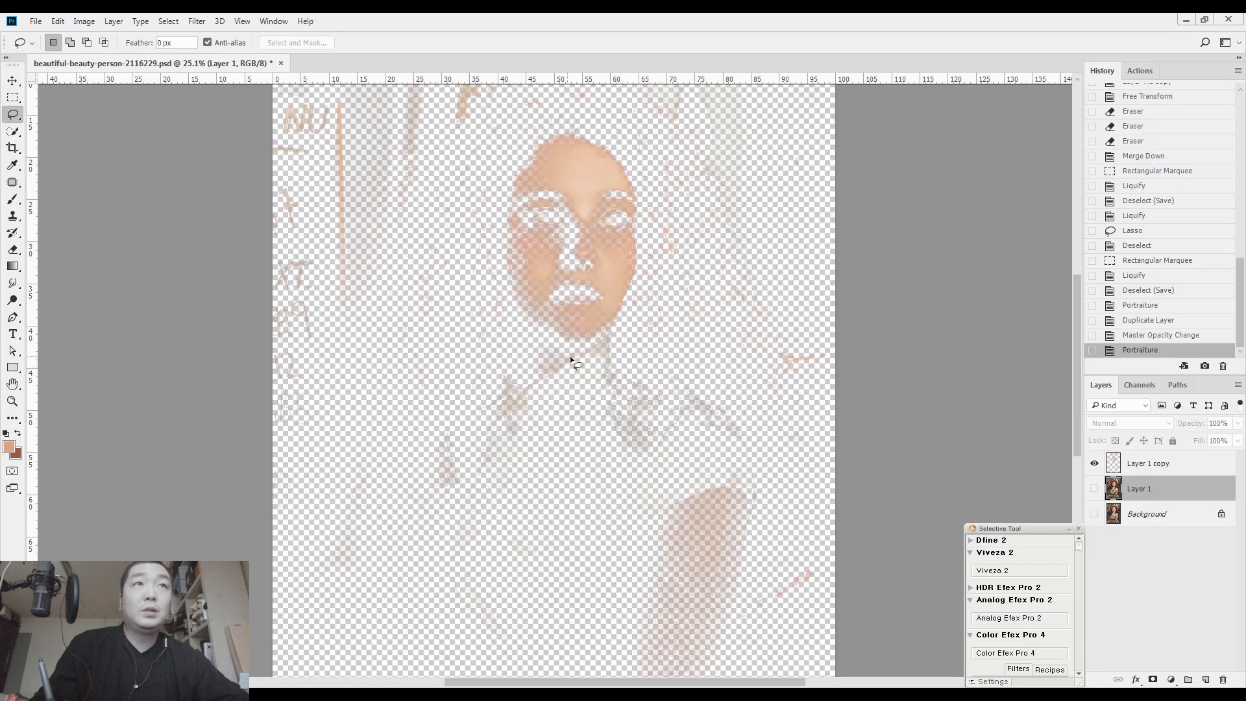
{"action": "left_click_drag", "start_coordinate": [624, 375], "coordinate": [627, 380]}
{"action": "left_click_drag", "start_coordinate": [1099, 495], "coordinate": [1095, 514]}
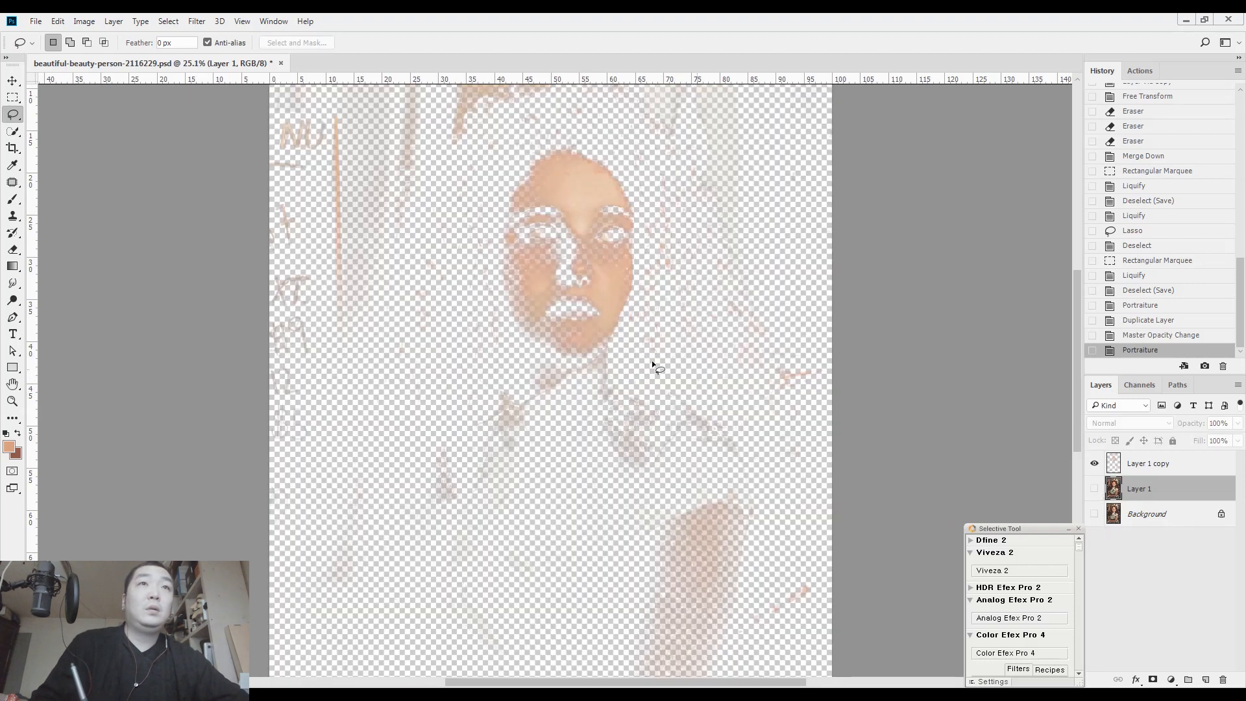
Step: Lasso the face, front arm and hand, invert the selection, and clear everything else from Layer 1 copy
{"action": "left_click_drag", "start_coordinate": [603, 122], "coordinate": [608, 124]}
{"action": "left_click_drag", "start_coordinate": [635, 640], "coordinate": [639, 361]}
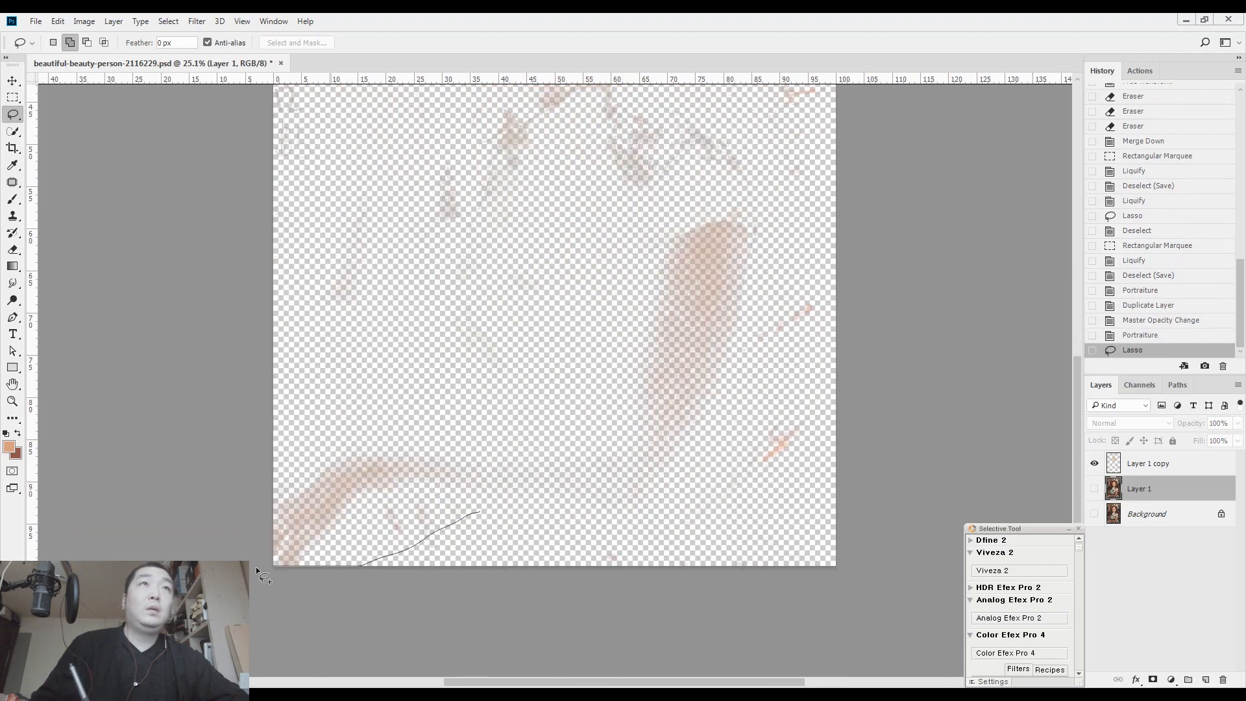
{"action": "left_click_drag", "start_coordinate": [704, 499], "coordinate": [445, 543]}
{"action": "mouse_move", "coordinate": [617, 98]}
{"action": "left_mouse_down"}
{"action": "mouse_move", "coordinate": [587, 435]}
{"action": "mouse_move", "coordinate": [601, 148]}
{"action": "mouse_move", "coordinate": [581, 133]}
{"action": "left_mouse_up"}
{"action": "key", "text": "ctrl+shift+i"}
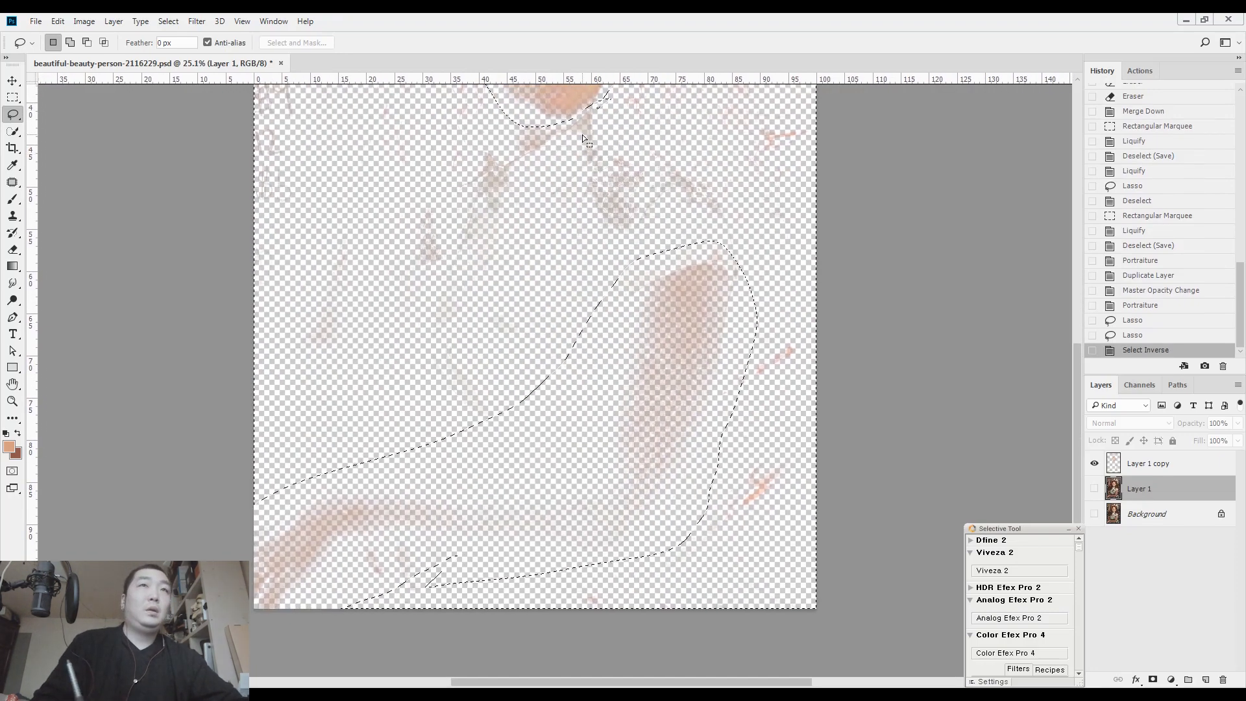
{"action": "left_click", "coordinate": [1149, 463]}
{"action": "key", "text": "Delete"}
Step: Merge the smoothing layer into Layer 1, and step back in the history to the state before deselecting and merging
{"action": "left_click_drag", "start_coordinate": [1094, 513], "coordinate": [1094, 488]}
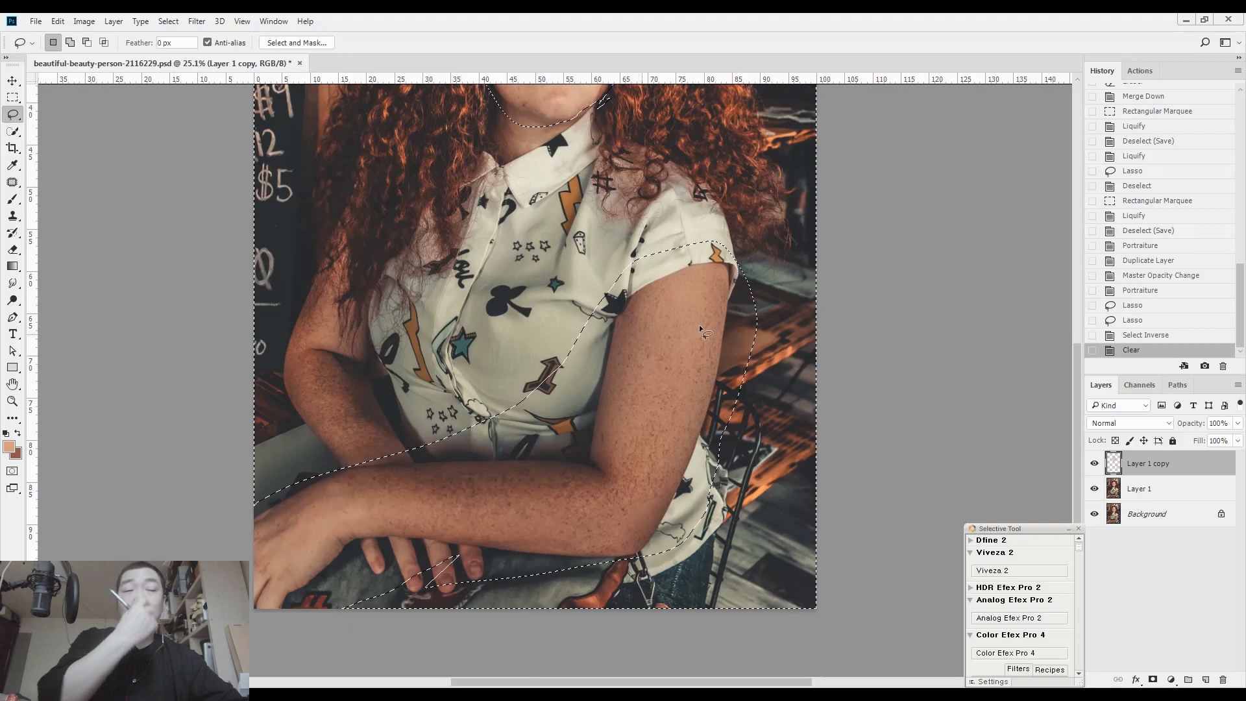
{"action": "key", "text": "ctrl+d"}
{"action": "left_click_drag", "start_coordinate": [581, 241], "coordinate": [564, 436]}
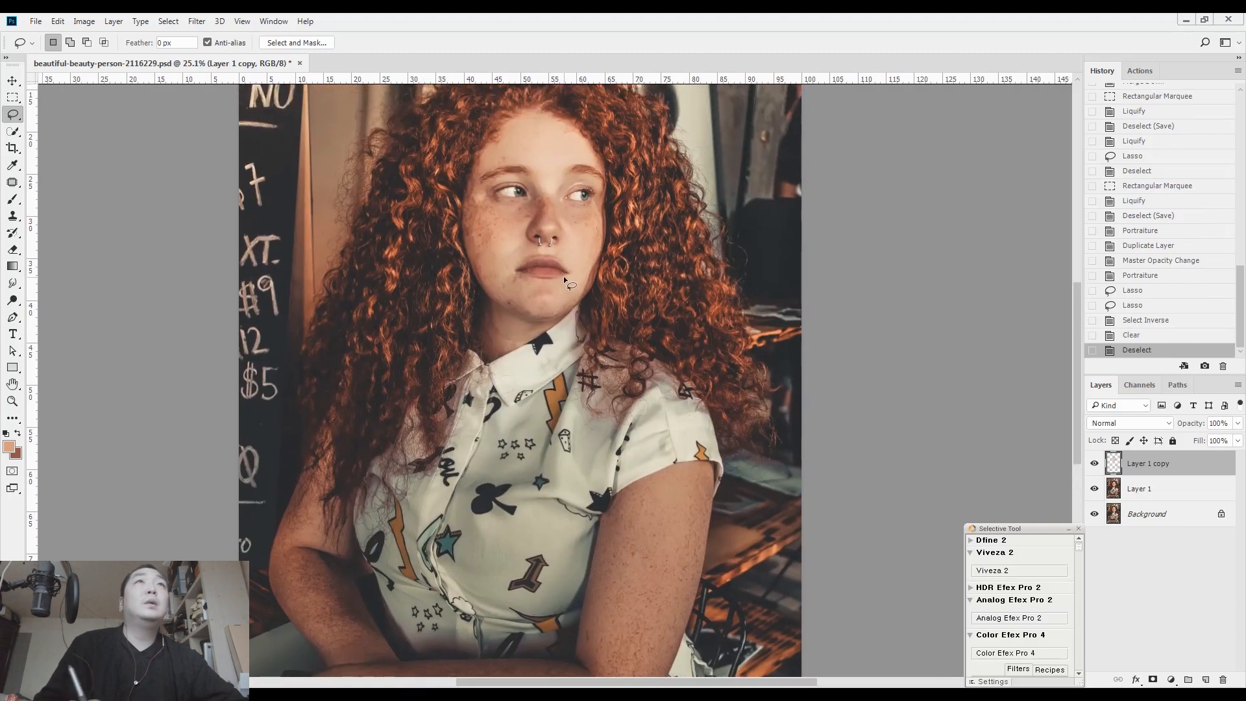
{"action": "key", "text": "ctrl+e"}
{"action": "scroll", "coordinate": [538, 200], "scroll_direction": "up", "scroll_amount": 4}
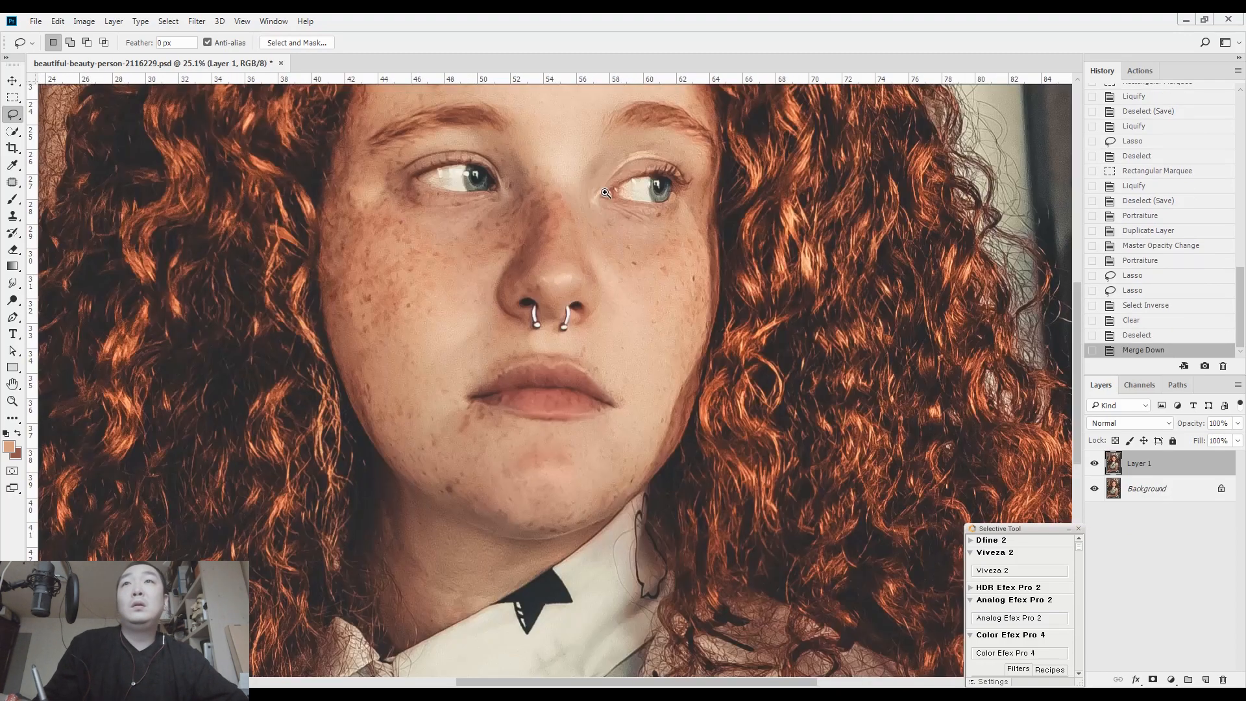
{"action": "left_click_drag", "start_coordinate": [741, 205], "coordinate": [723, 242]}
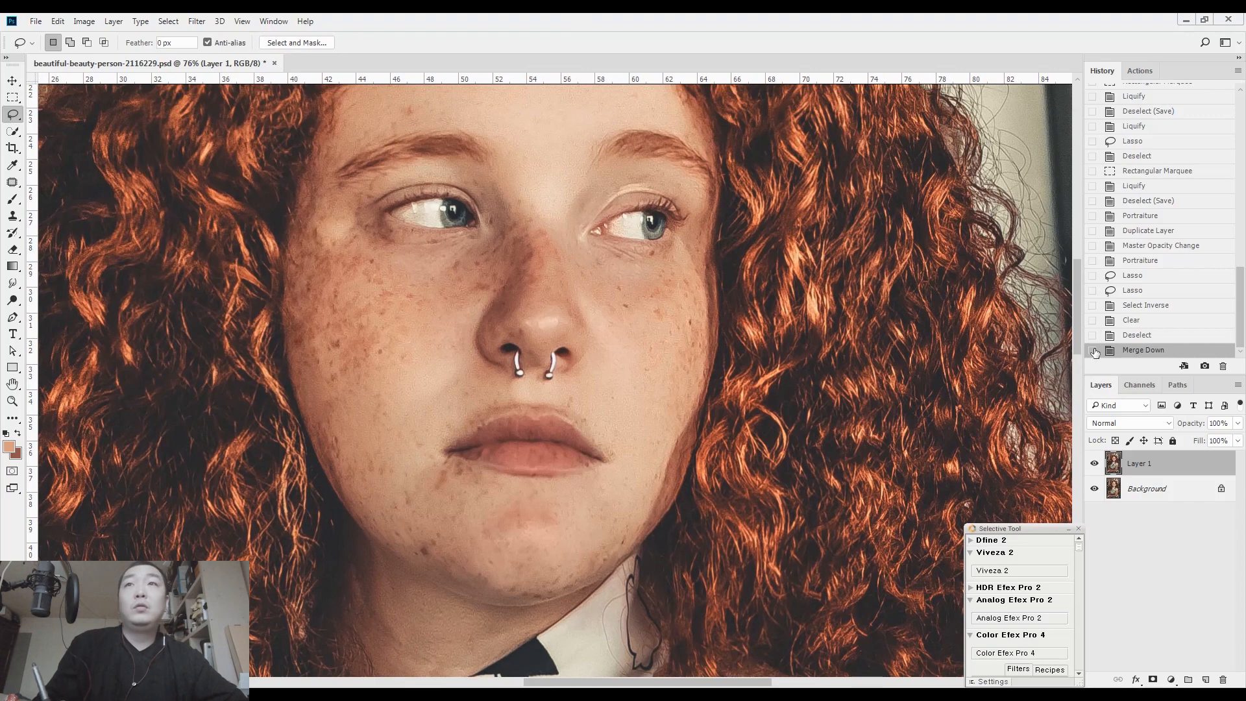
{"action": "left_click", "coordinate": [1133, 335]}
{"action": "left_click", "coordinate": [1134, 320]}
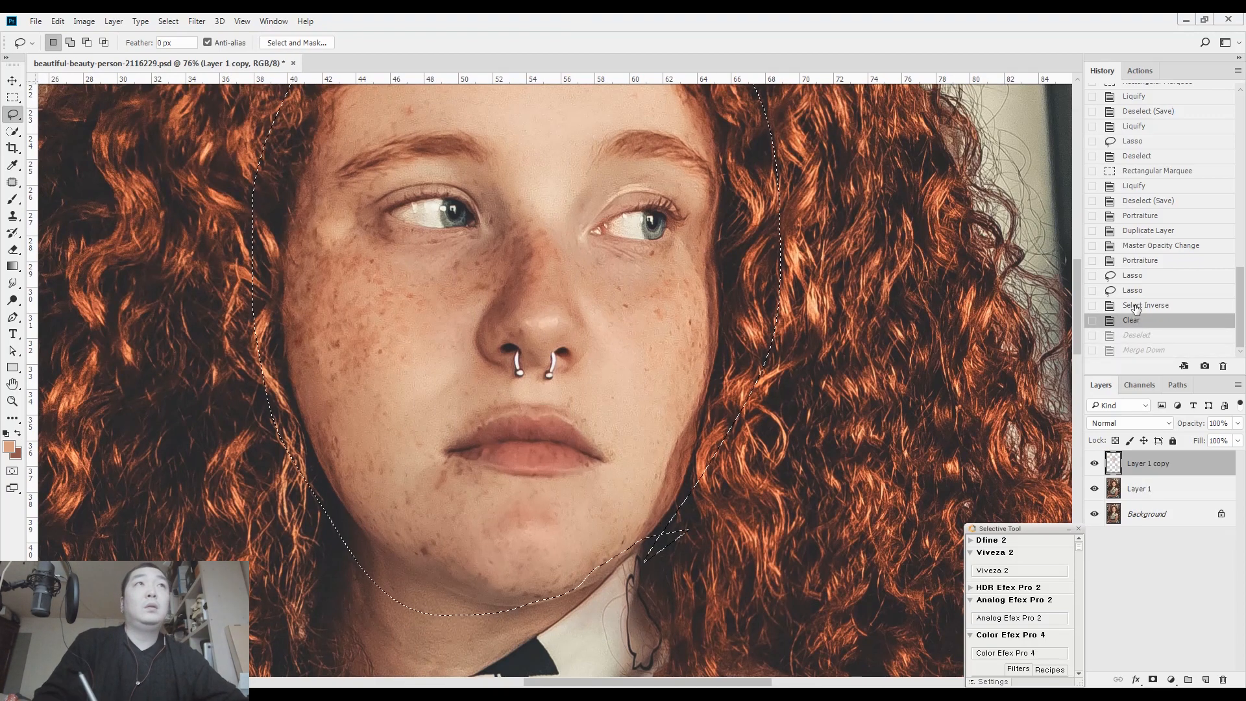
Step: Isolate Layer 1 copy, deselect, and erase the smoothing over both eyebrows with a size 35 eraser
{"action": "left_click_drag", "start_coordinate": [1093, 491], "coordinate": [1094, 516]}
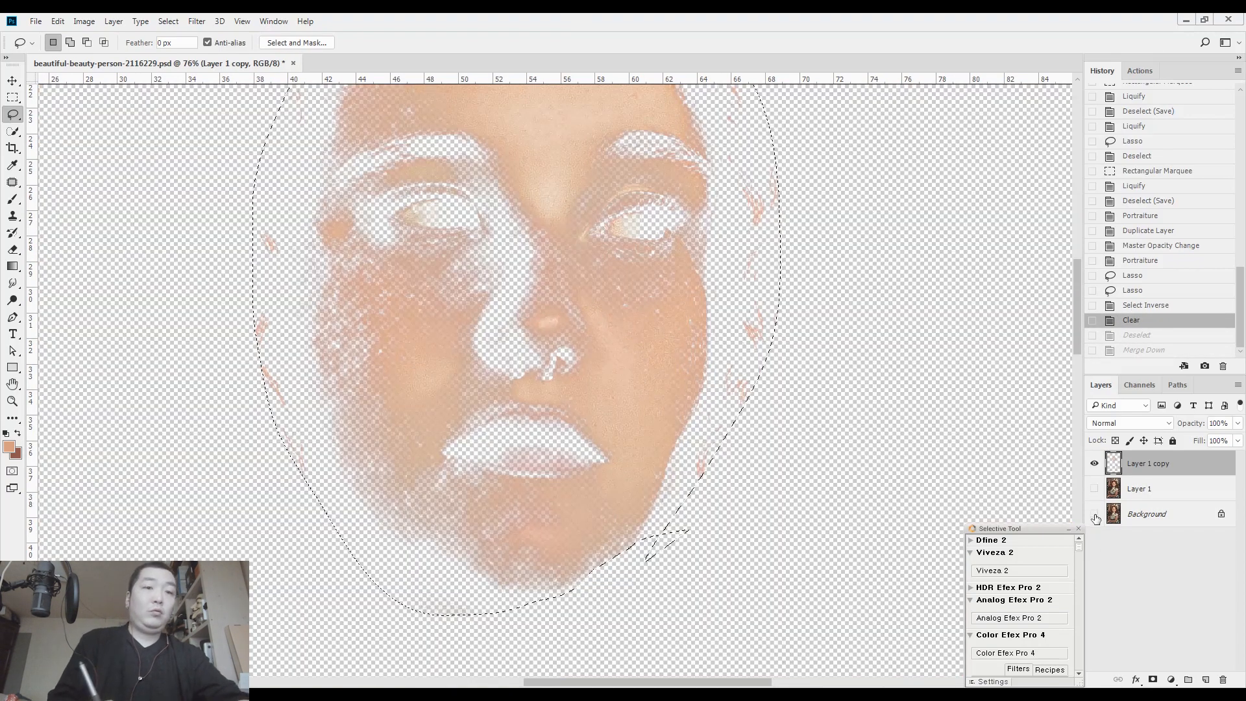
{"action": "mouse_move", "coordinate": [414, 156]}
{"action": "left_mouse_down"}
{"action": "mouse_move", "coordinate": [472, 159]}
{"action": "mouse_move", "coordinate": [485, 294]}
{"action": "left_mouse_up"}
{"action": "key", "text": "ctrl+d"}
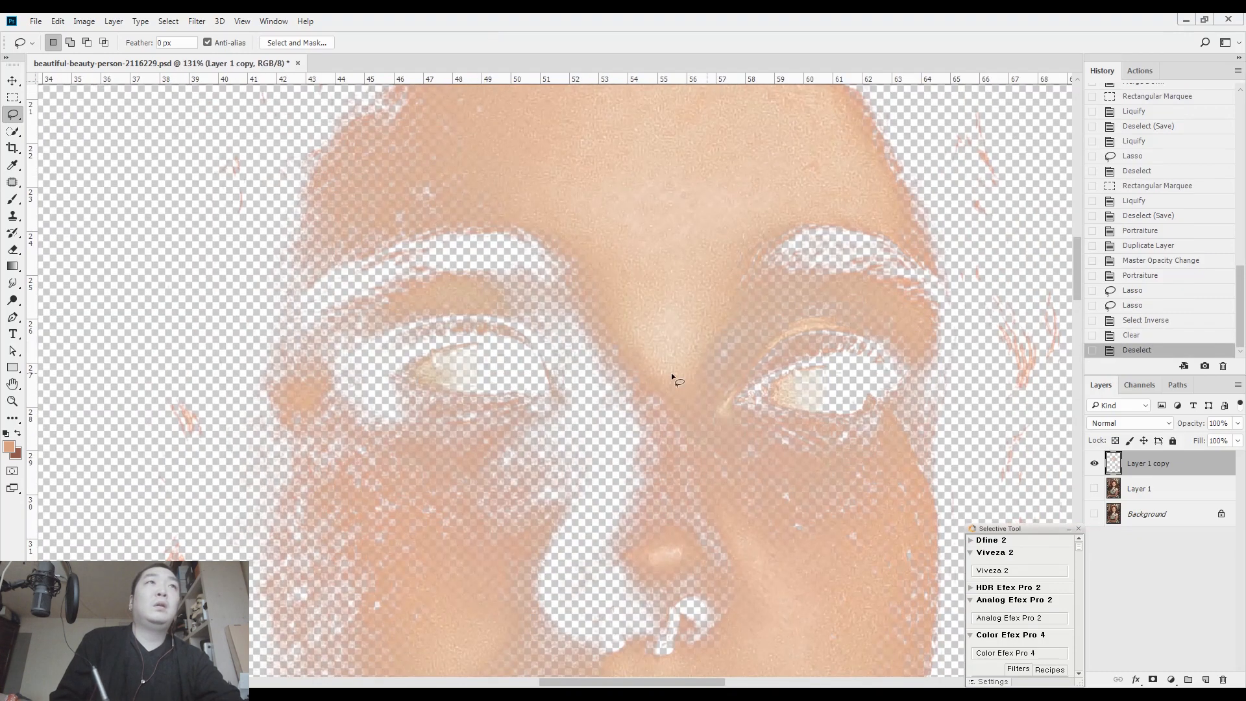
{"action": "key", "text": "e"}
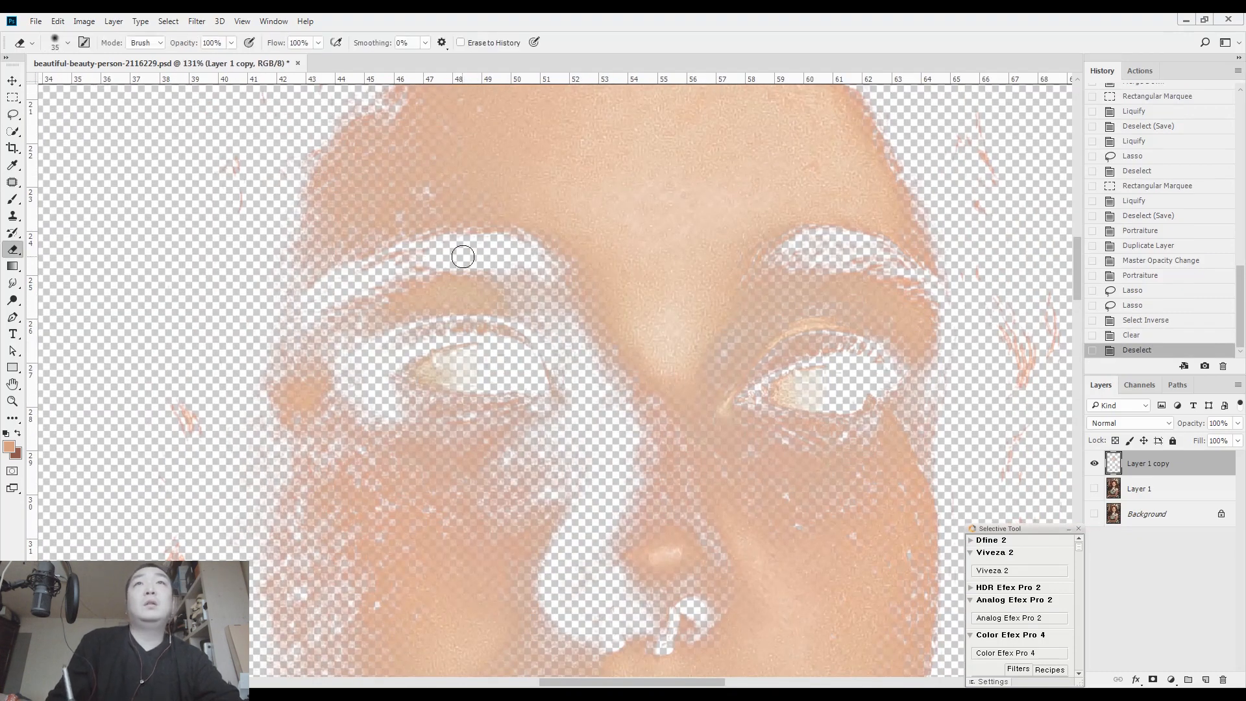
{"action": "left_click_drag", "start_coordinate": [345, 284], "coordinate": [430, 257]}
{"action": "mouse_move", "coordinate": [791, 257]}
{"action": "left_mouse_down"}
{"action": "mouse_move", "coordinate": [866, 257]}
{"action": "mouse_move", "coordinate": [909, 279]}
{"action": "left_mouse_up"}
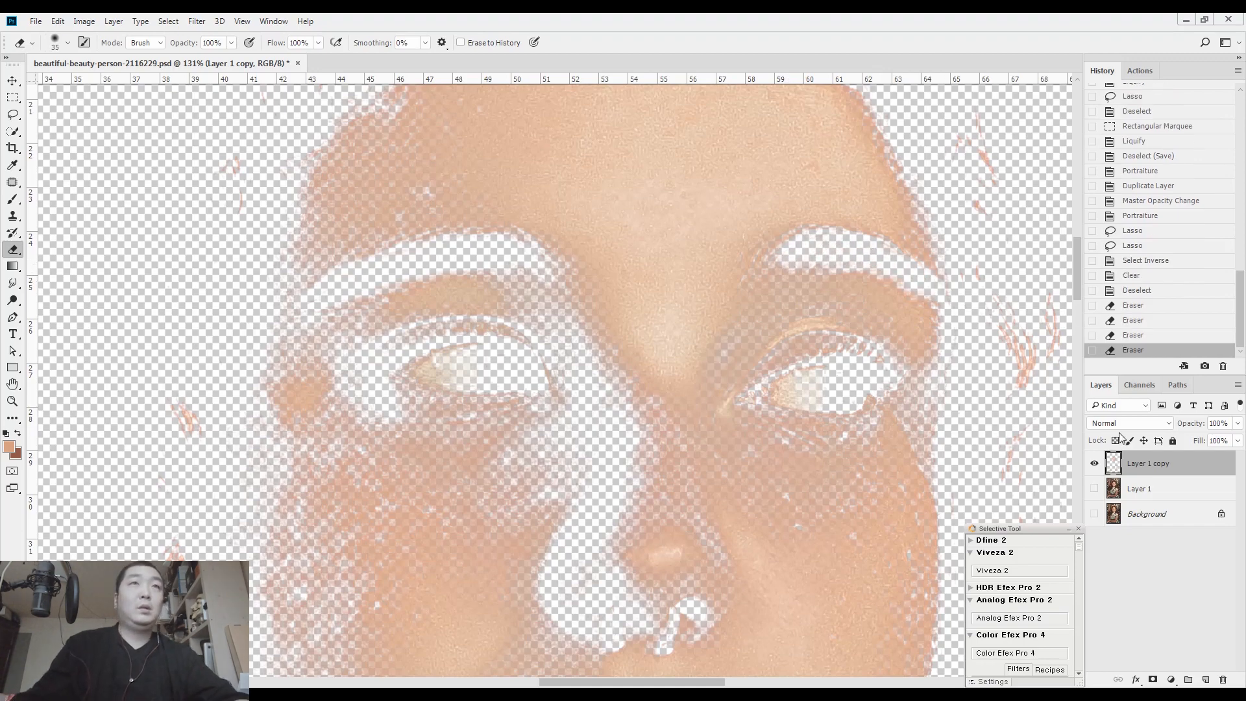
Step: Show Layer 1 and Background again and merge the cleaned smoothing layer down into Layer 1
{"action": "left_click", "coordinate": [1094, 513]}
{"action": "key", "text": "ctrl+0"}
{"action": "key", "text": "ctrl+e"}
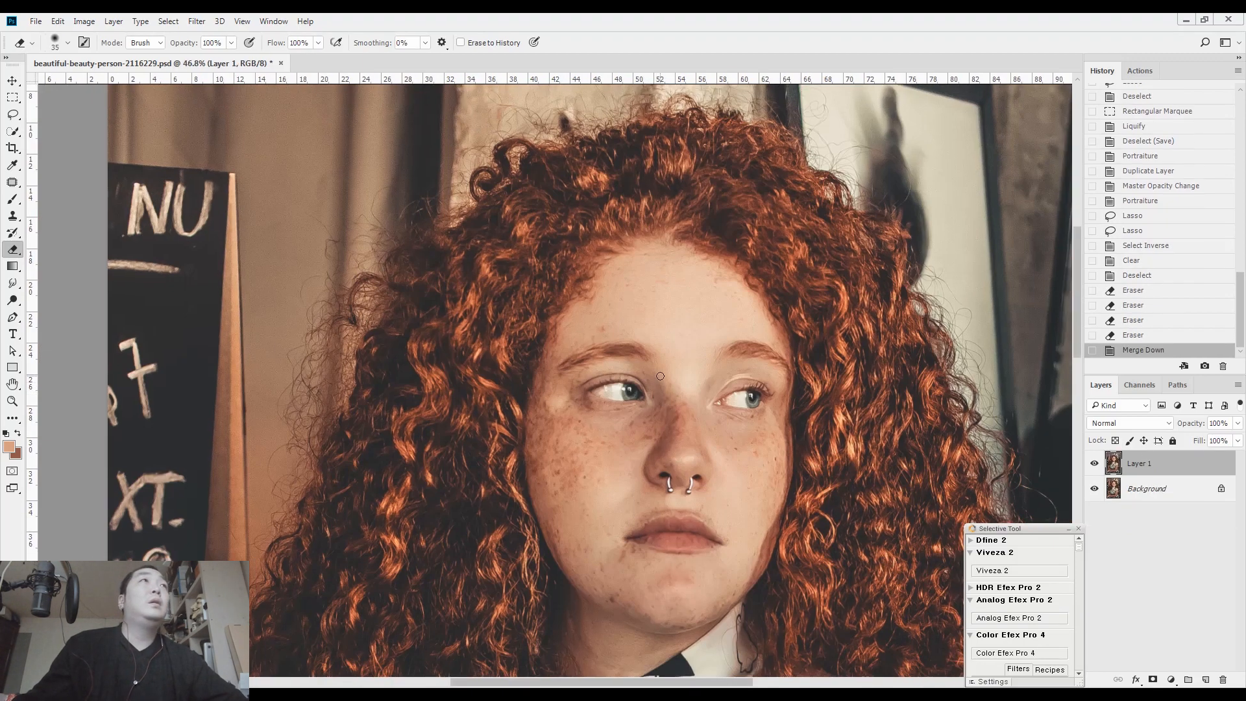
{"action": "key", "text": "l"}
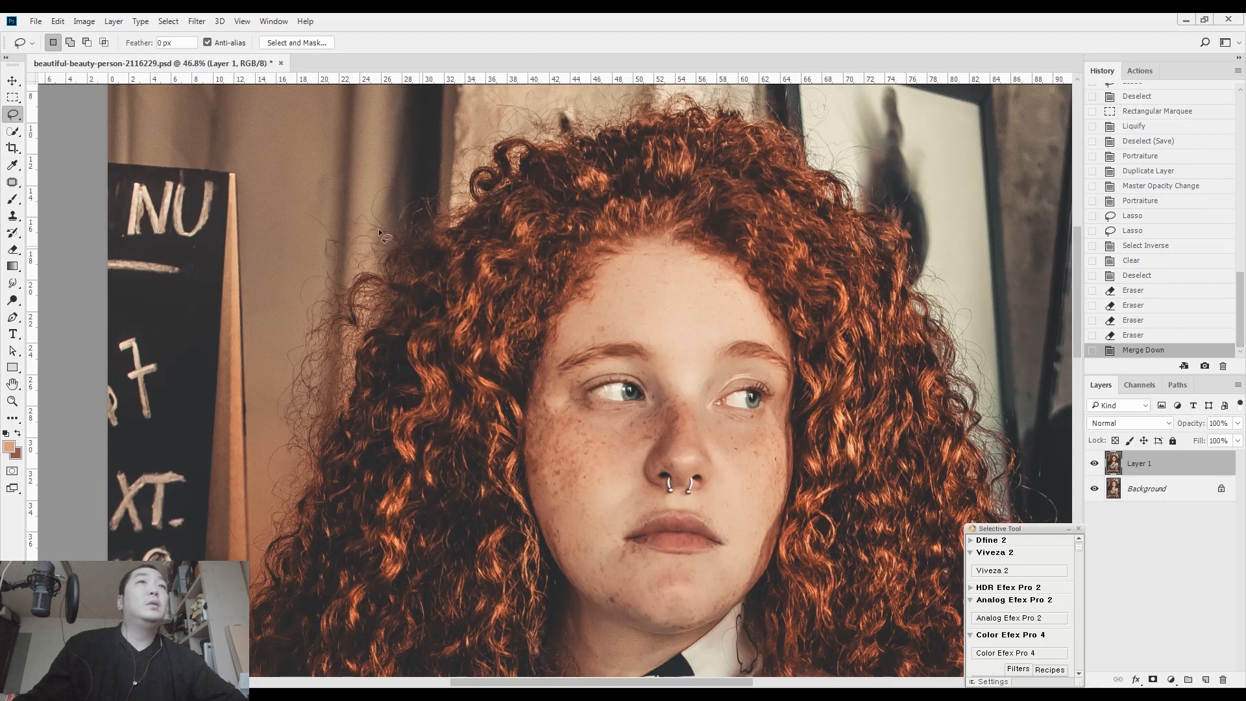
Step: Run Portraiture on Layer 1 with the skin tone sampled below the near eye, outputting the smoothing to a new layer
{"action": "left_click", "coordinate": [196, 22]}
{"action": "mouse_move", "coordinate": [208, 301]}
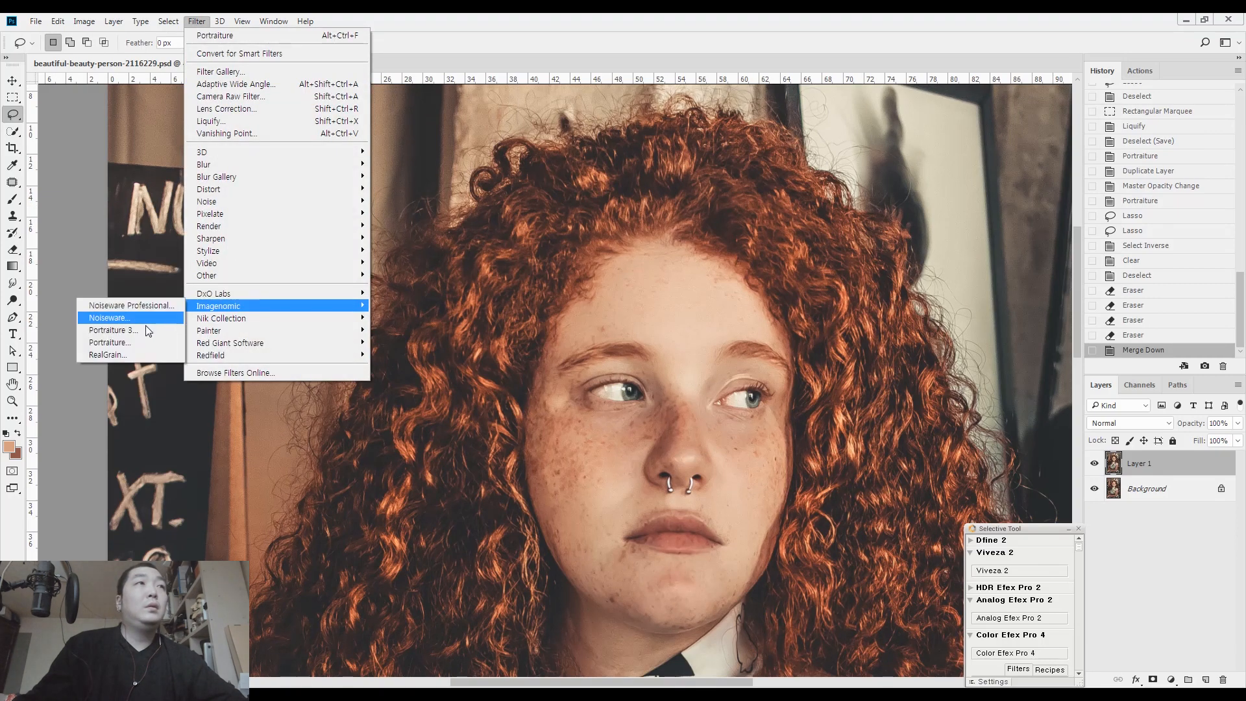
{"action": "left_click", "coordinate": [145, 341]}
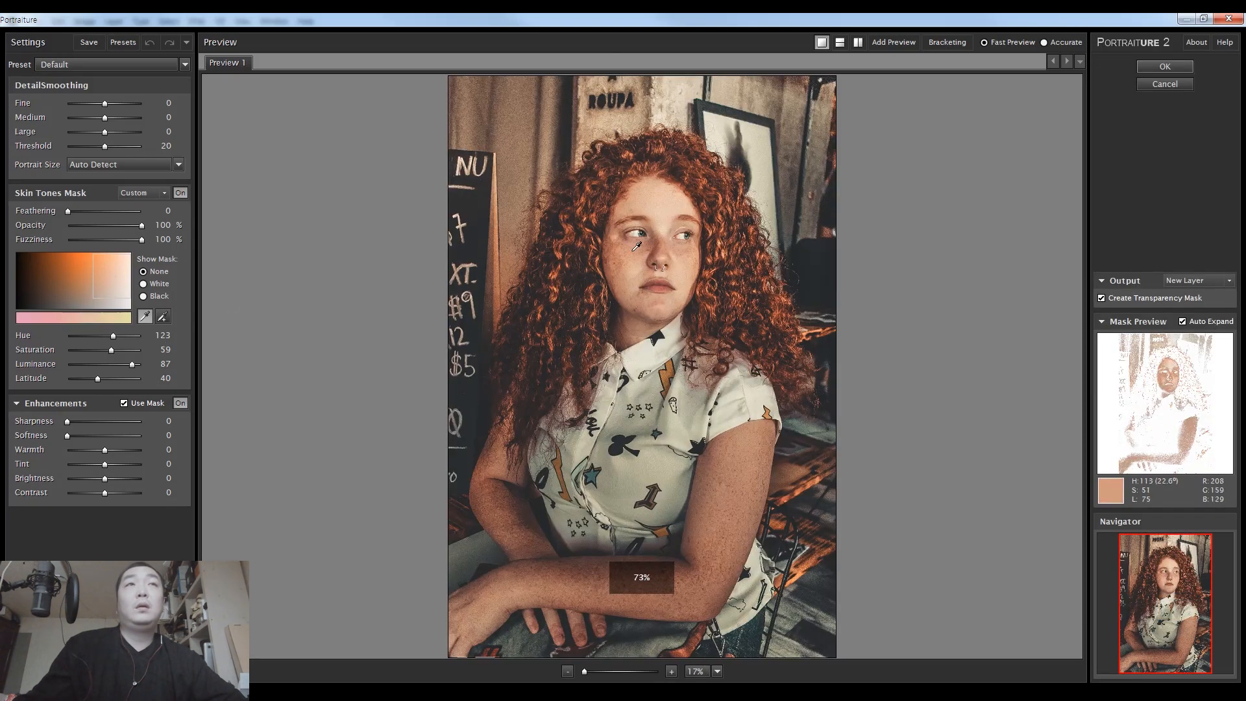
{"action": "left_click", "coordinate": [636, 247]}
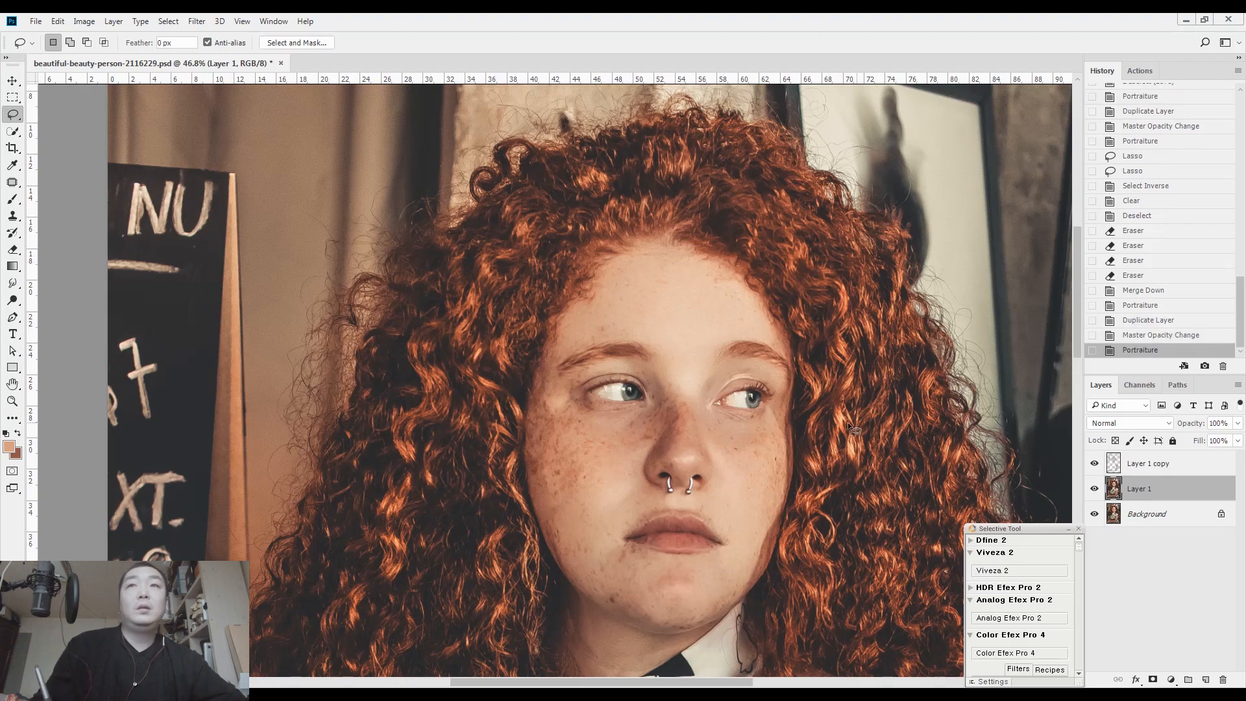
Step: Isolate Layer 1 copy, lasso the face and neck, add the front arm and hand, and invert the selection
{"action": "scroll", "coordinate": [848, 422], "scroll_direction": "down", "scroll_amount": 3}
{"action": "scroll", "coordinate": [847, 422], "scroll_direction": "right", "scroll_amount": 1}
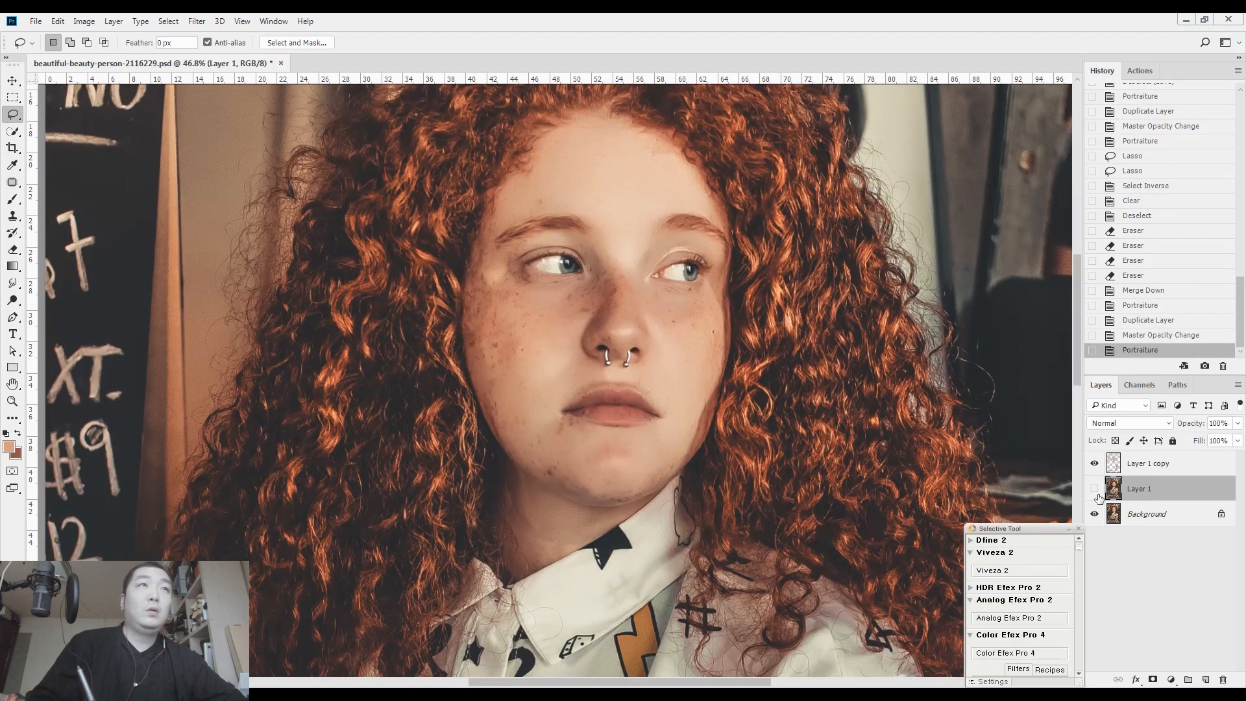
{"action": "left_click_drag", "start_coordinate": [1095, 488], "coordinate": [1095, 513]}
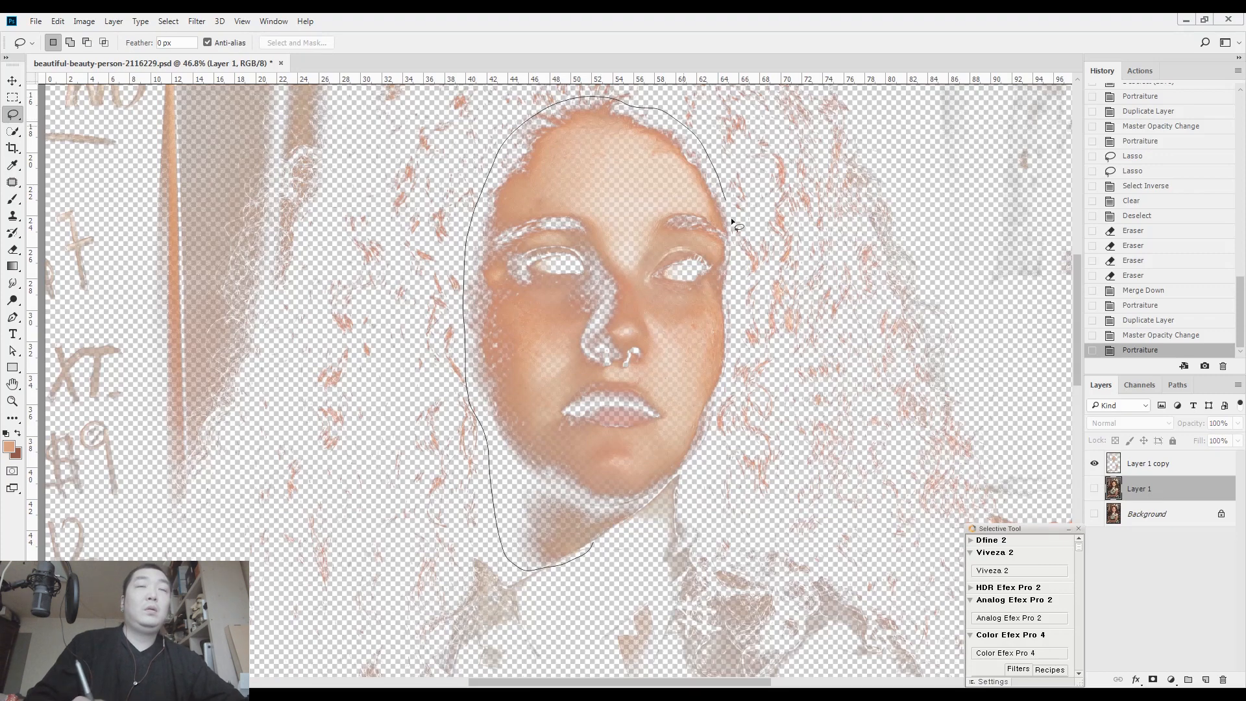
{"action": "left_click_drag", "start_coordinate": [594, 552], "coordinate": [596, 553]}
{"action": "scroll", "coordinate": [594, 455], "scroll_direction": "down", "scroll_amount": 10}
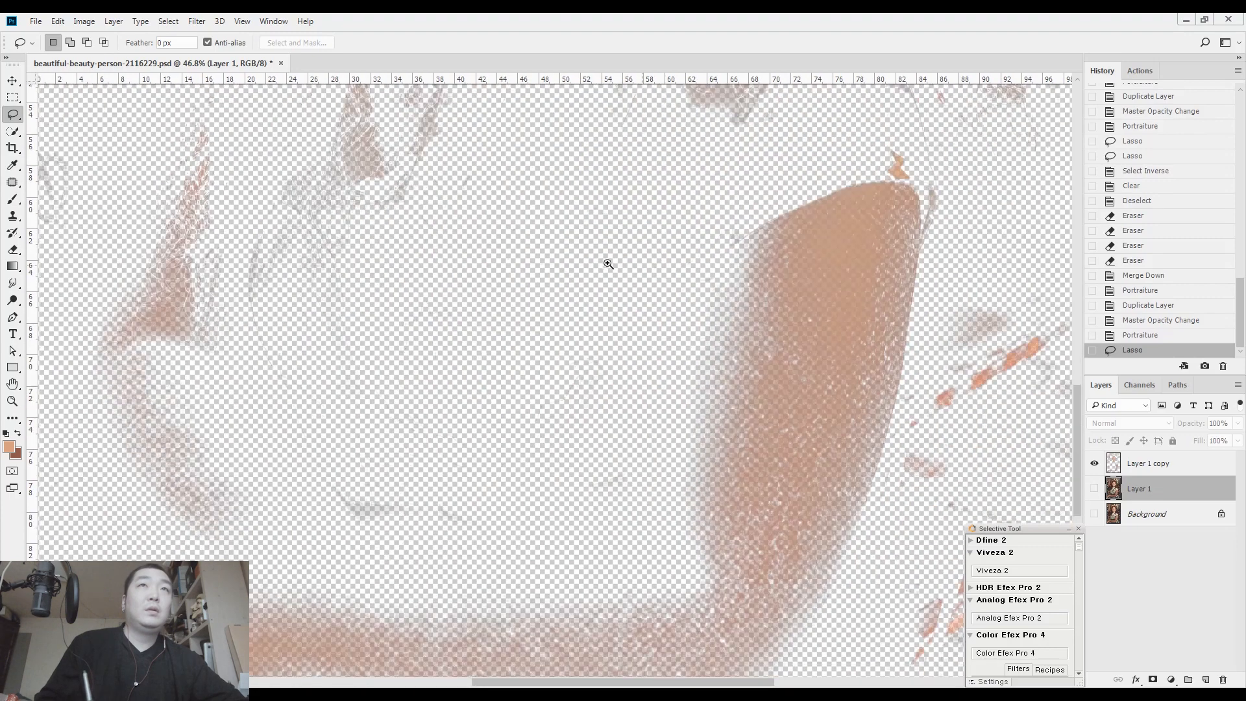
{"action": "scroll", "coordinate": [473, 508], "scroll_direction": "down", "scroll_amount": 3}
{"action": "key", "text": "shift"}
{"action": "mouse_move", "coordinate": [462, 545]}
{"action": "left_mouse_down"}
{"action": "mouse_move", "coordinate": [300, 431]}
{"action": "mouse_move", "coordinate": [632, 390]}
{"action": "left_mouse_up"}
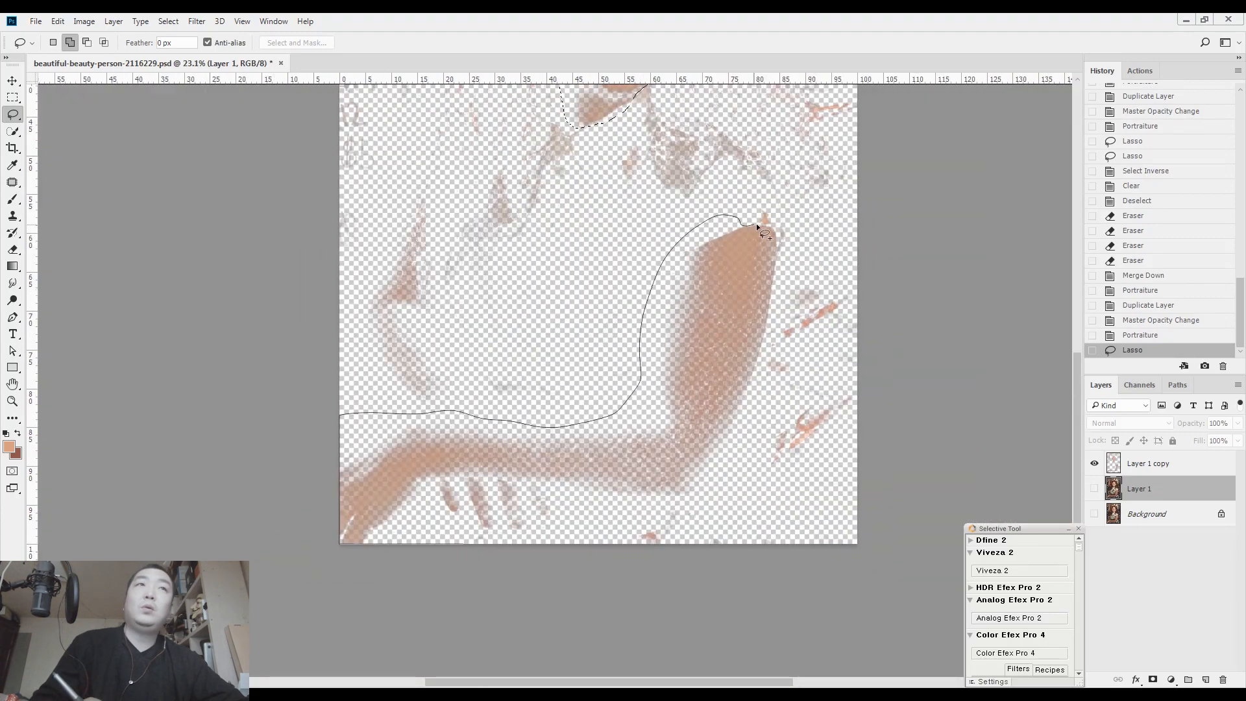
{"action": "left_click_drag", "start_coordinate": [409, 565], "coordinate": [329, 520]}
{"action": "left_click_drag", "start_coordinate": [558, 344], "coordinate": [473, 422]}
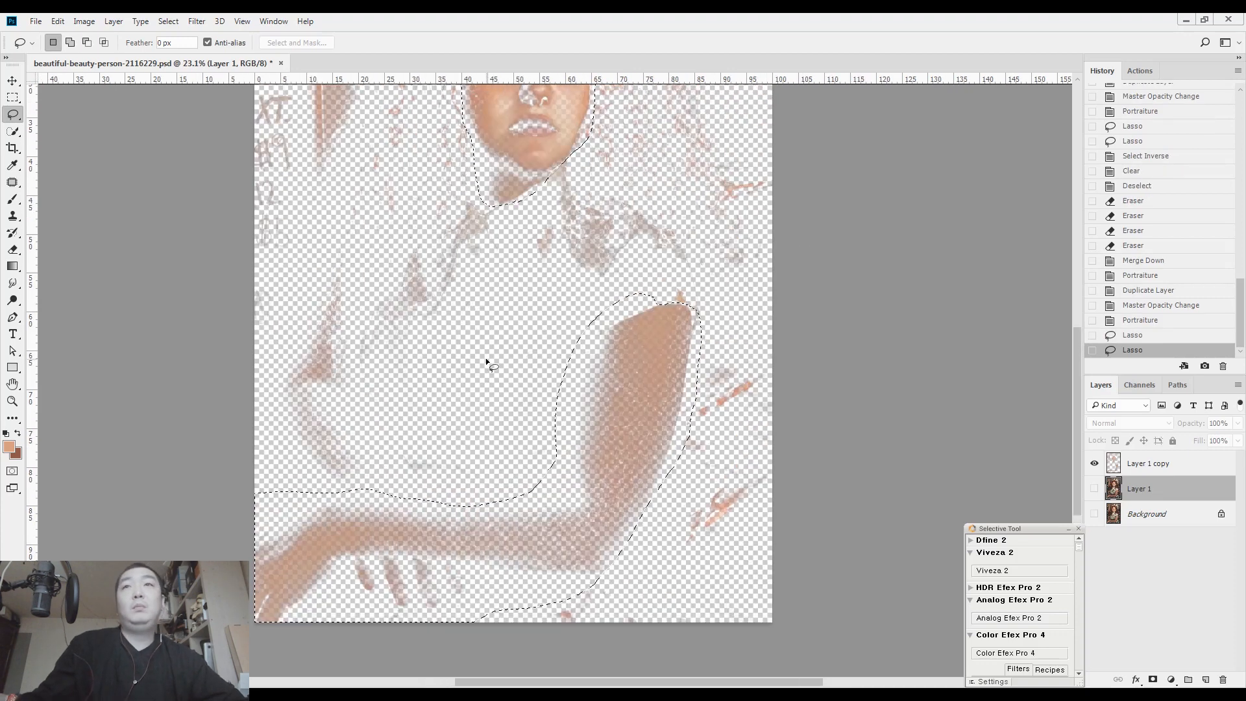
{"action": "key", "text": "ctrl+shift+i"}
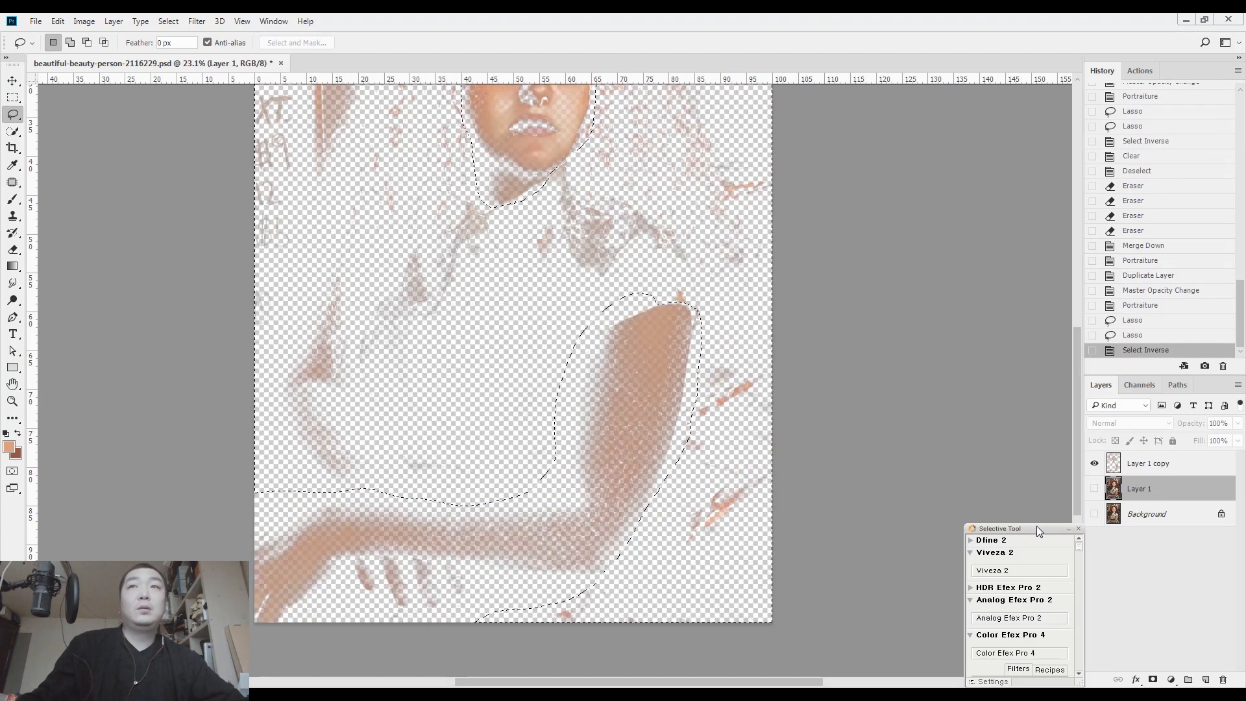
Step: Show all layers, try merging Layer 1 copy down and deselecting, and step back in the history to the inverted selection
{"action": "left_click", "coordinate": [1094, 488]}
{"action": "left_click", "coordinate": [1094, 513]}
{"action": "left_click", "coordinate": [1150, 463]}
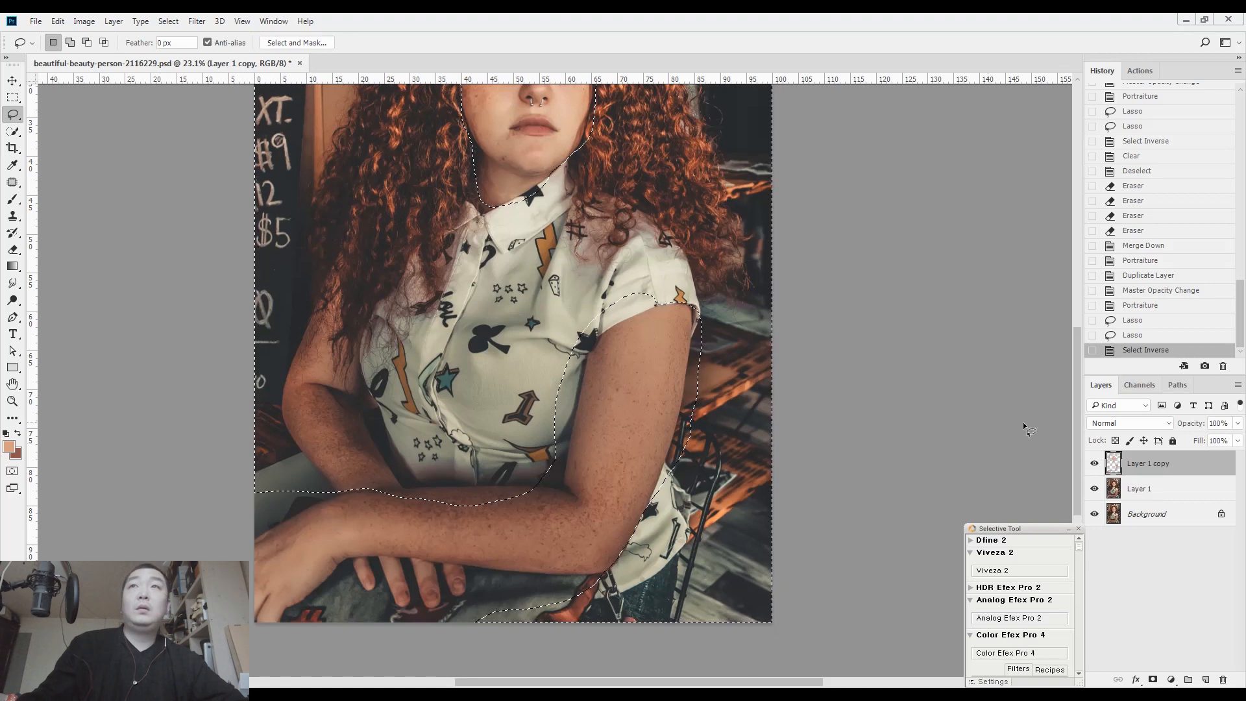
{"action": "key", "text": "ctrl+e"}
{"action": "key", "text": "ctrl+d"}
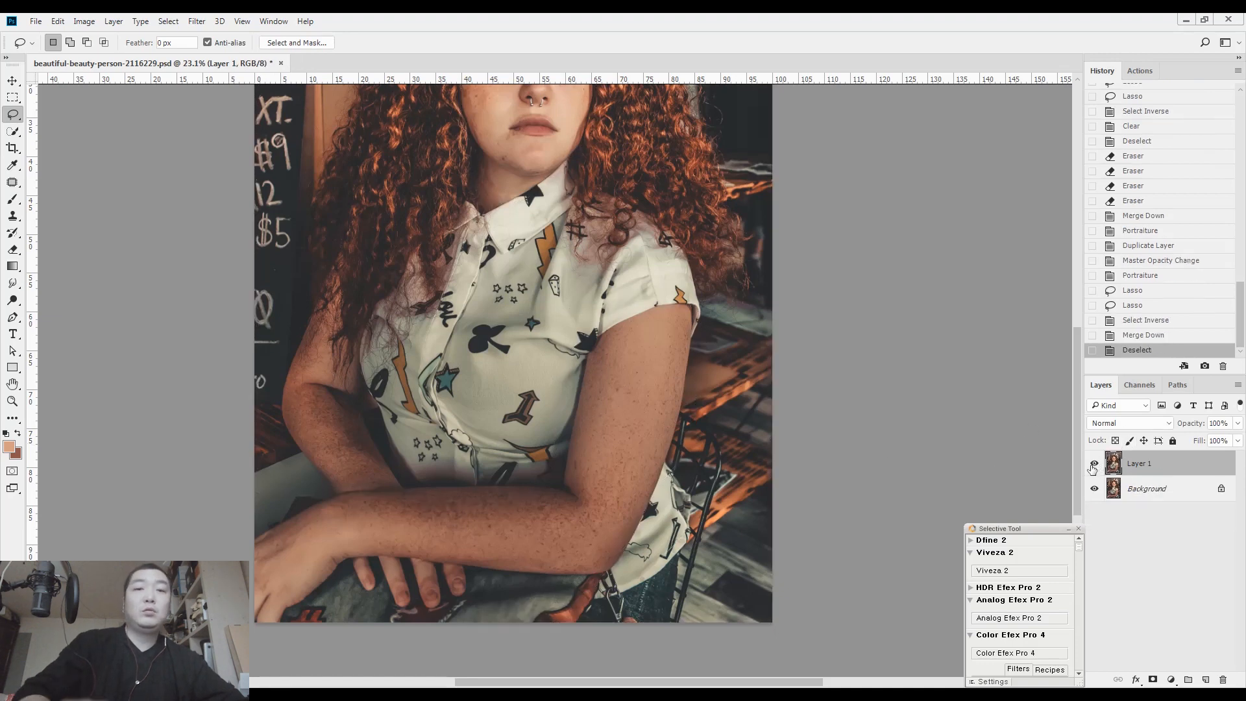
{"action": "left_click", "coordinate": [1146, 321]}
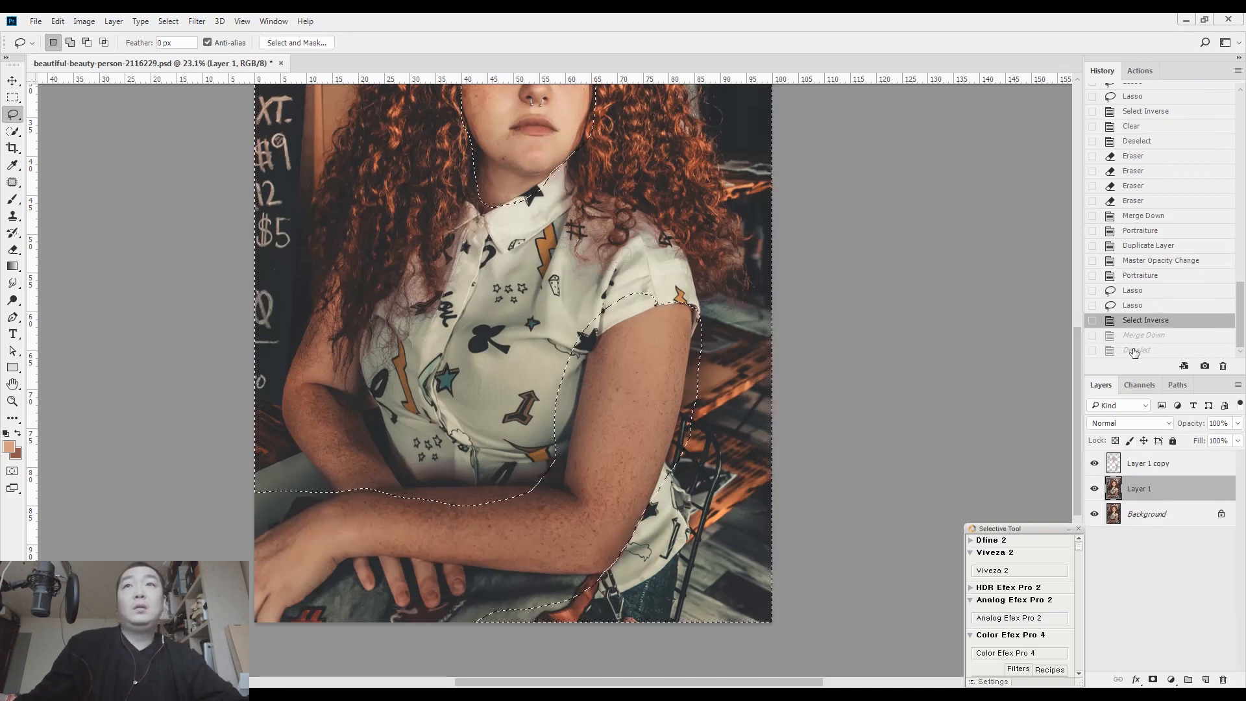
Step: Clear everything outside the face and front arm from Layer 1 copy, merge it down into Layer 1, and deselect
{"action": "key", "text": "Delete"}
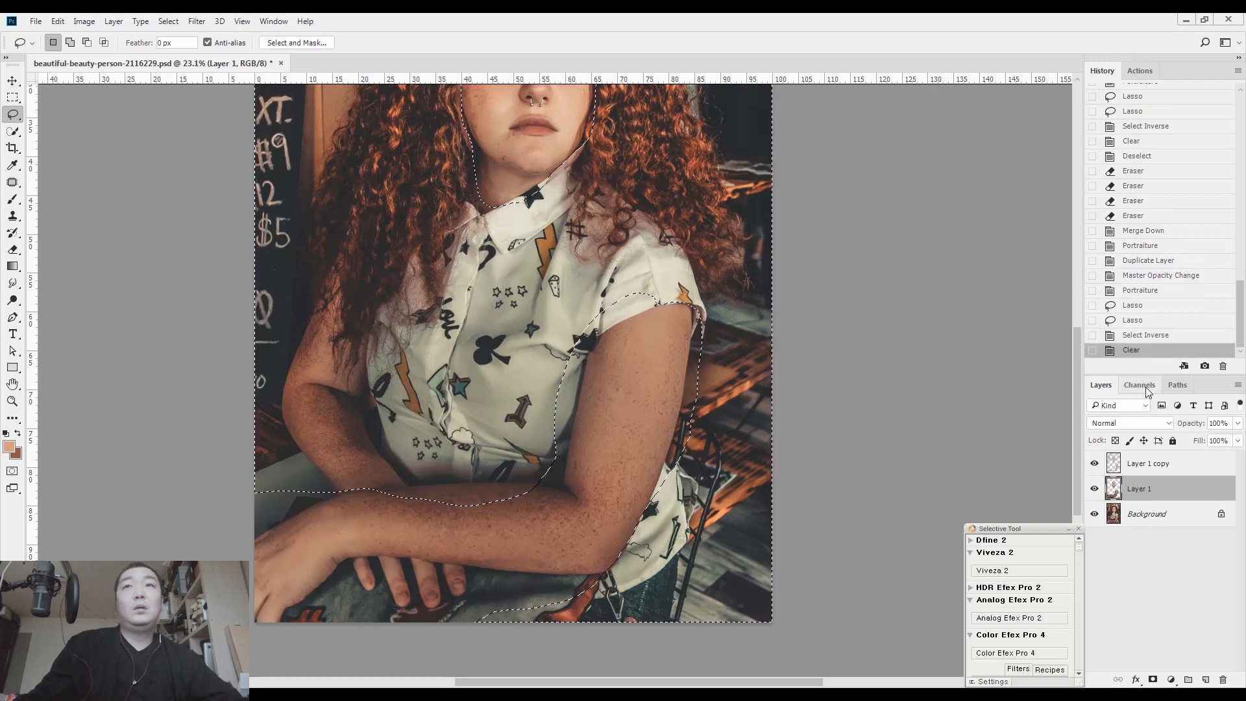
{"action": "left_click", "coordinate": [1157, 465]}
{"action": "left_click", "coordinate": [1094, 488]}
{"action": "left_click", "coordinate": [1094, 514]}
{"action": "left_click", "coordinate": [1094, 513]}
{"action": "key", "text": "ctrl+e"}
{"action": "key", "text": "ctrl+d"}
Step: Compare the image with and without Layer 1, and examine the smoothed skin on the arm and face up close
{"action": "left_click", "coordinate": [1094, 464]}
{"action": "left_click_drag", "start_coordinate": [609, 438], "coordinate": [642, 368]}
{"action": "scroll", "coordinate": [569, 479], "scroll_direction": "up", "scroll_amount": 6}
{"action": "scroll", "coordinate": [568, 477], "scroll_direction": "up", "scroll_amount": 3}
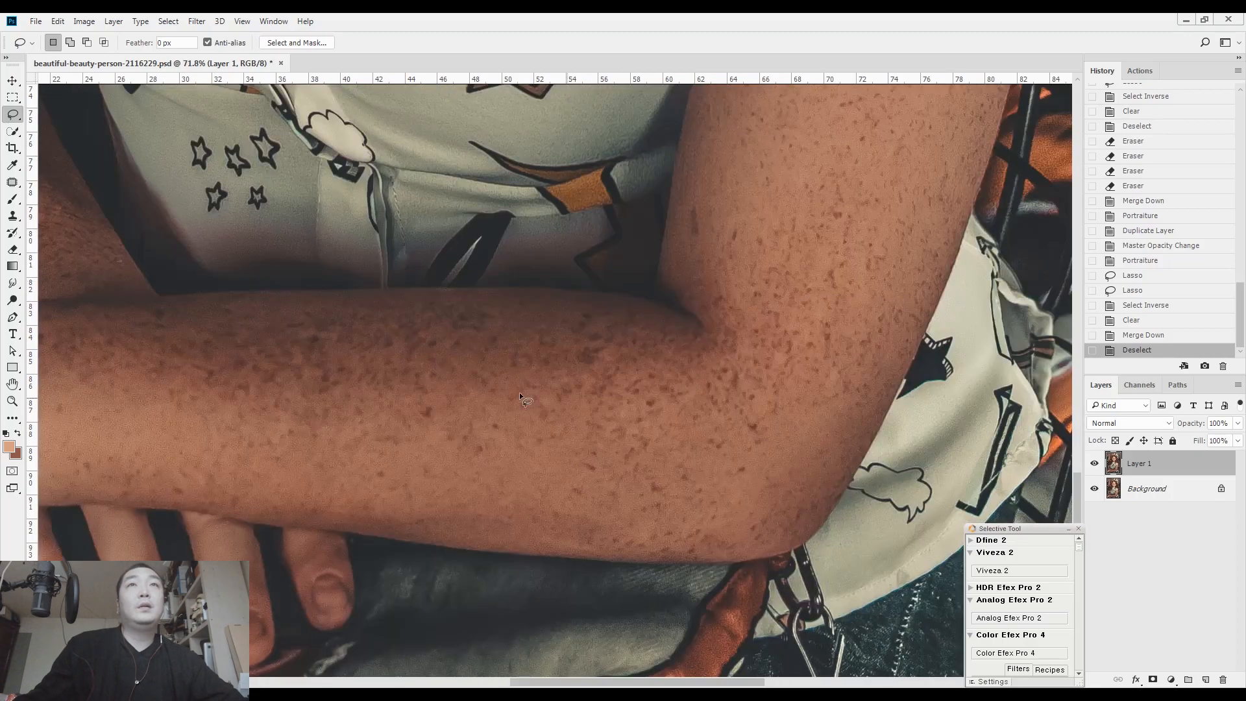
{"action": "left_click_drag", "start_coordinate": [852, 178], "coordinate": [747, 469]}
{"action": "left_click_drag", "start_coordinate": [837, 215], "coordinate": [773, 403]}
{"action": "left_click_drag", "start_coordinate": [786, 228], "coordinate": [752, 464]}
{"action": "left_click_drag", "start_coordinate": [584, 97], "coordinate": [615, 241]}
{"action": "left_click_drag", "start_coordinate": [587, 123], "coordinate": [612, 270]}
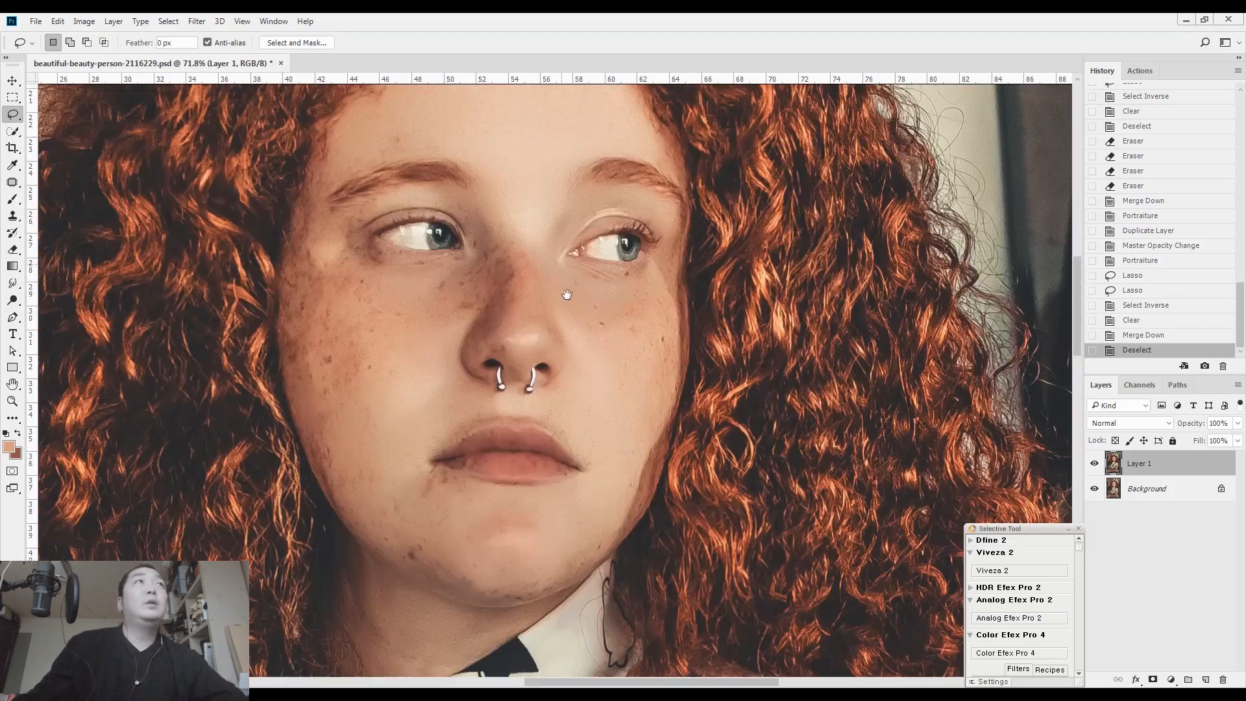
{"action": "scroll", "coordinate": [573, 299], "scroll_direction": "down", "scroll_amount": 6}
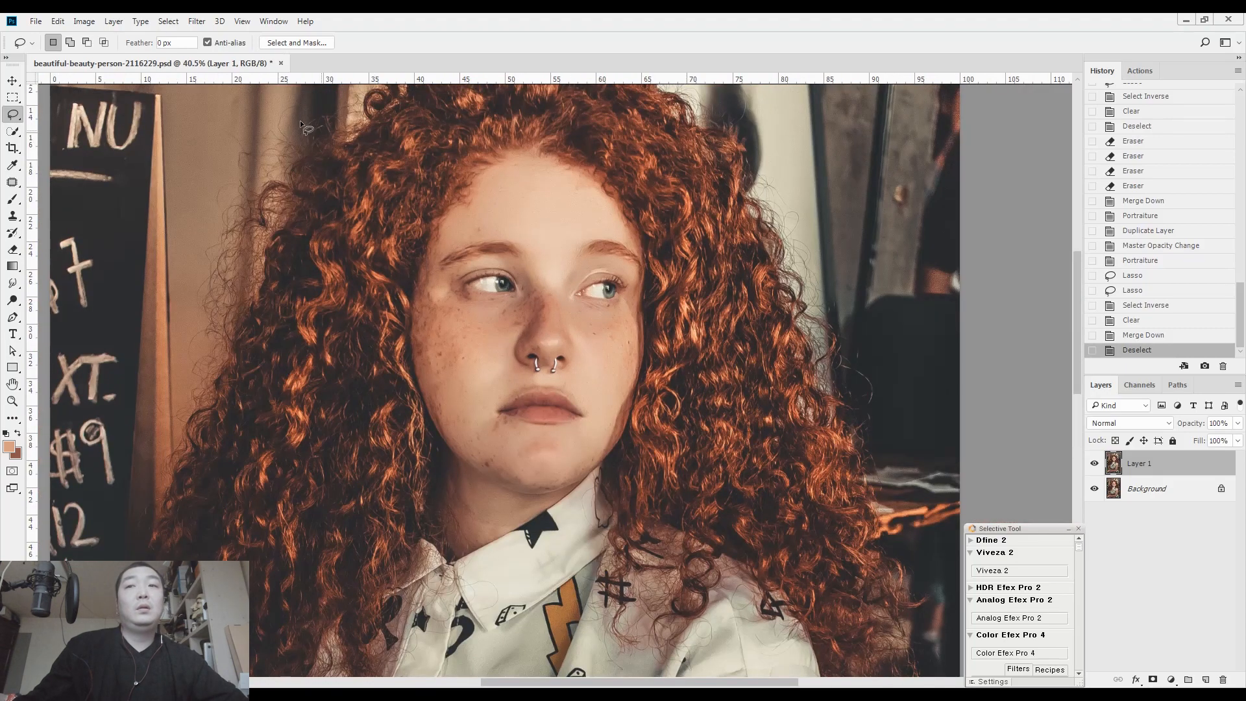
Step: Apply Portraiture to Layer 1 once more, sampling the darker skin tone at the near cheek and outputting to a new layer
{"action": "left_click", "coordinate": [196, 20]}
{"action": "mouse_move", "coordinate": [217, 251]}
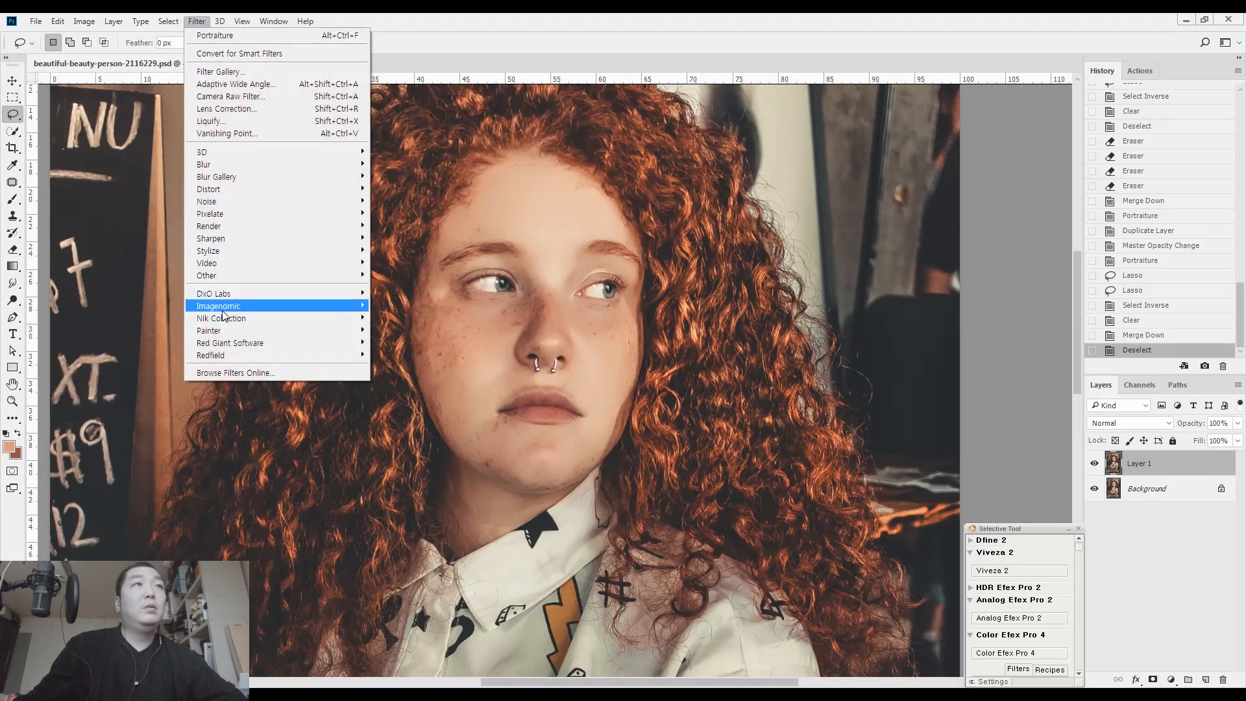
{"action": "mouse_move", "coordinate": [206, 306]}
{"action": "left_click", "coordinate": [155, 341]}
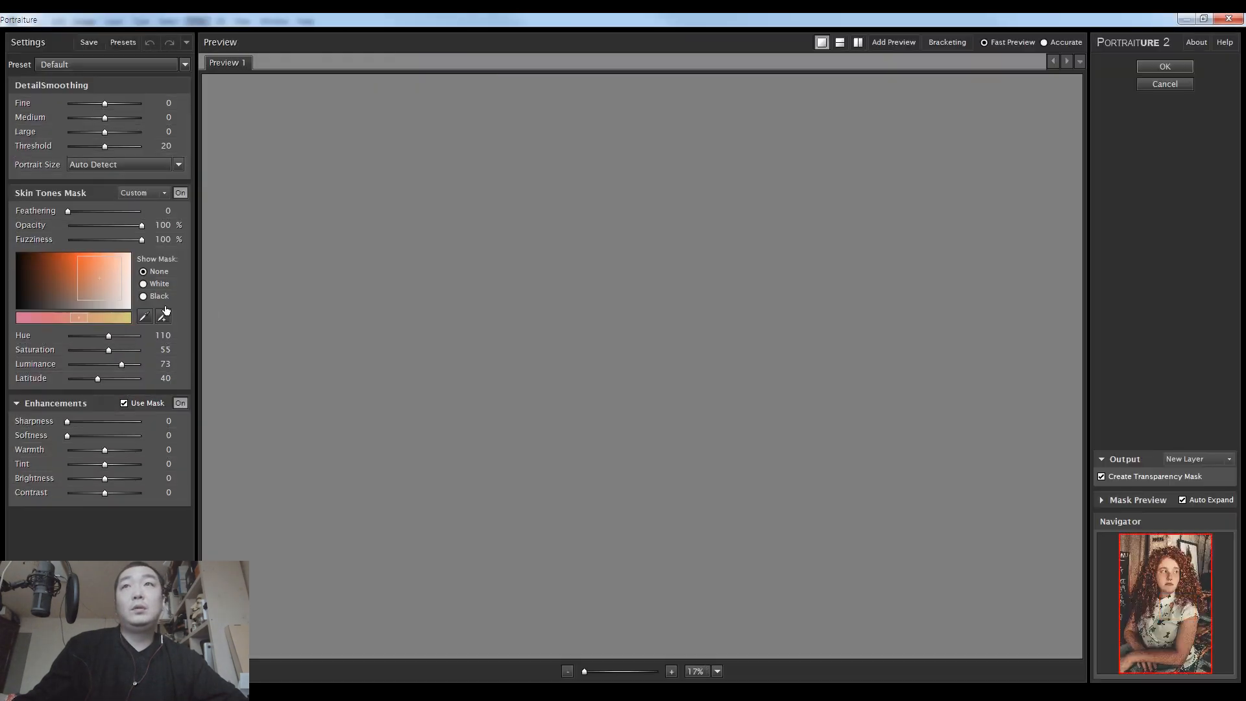
{"action": "left_click", "coordinate": [617, 244]}
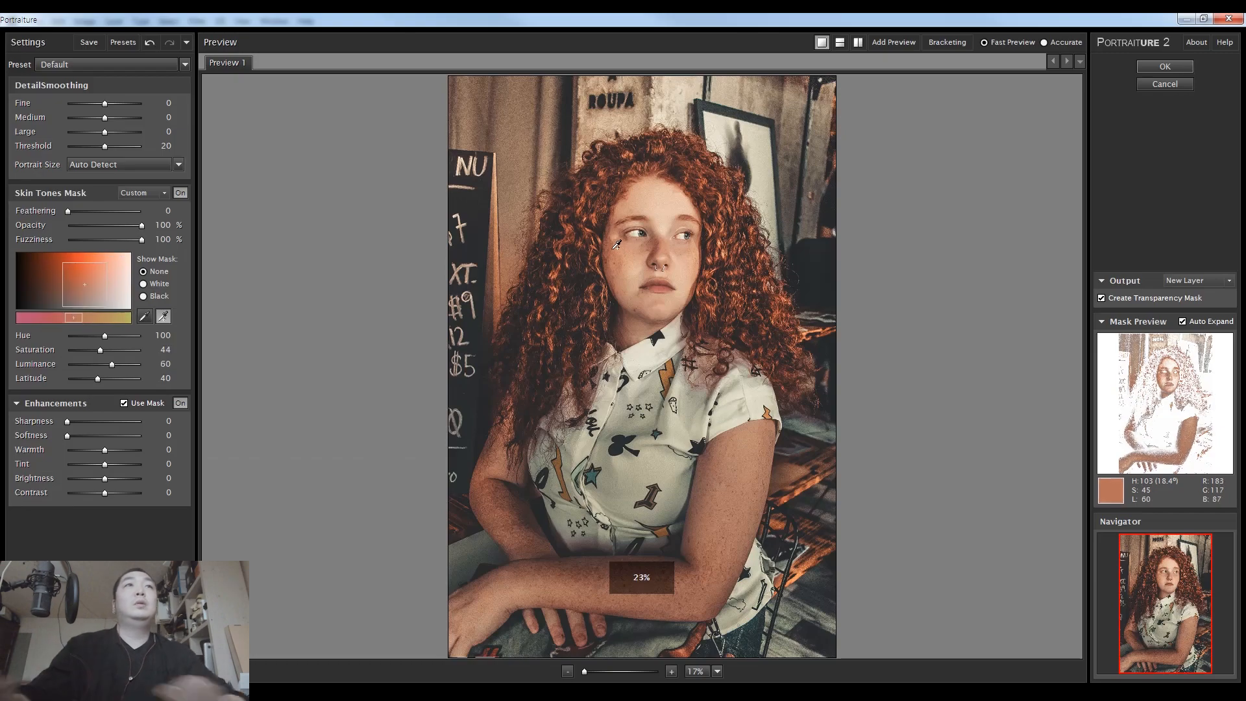
{"action": "key", "text": "Return"}
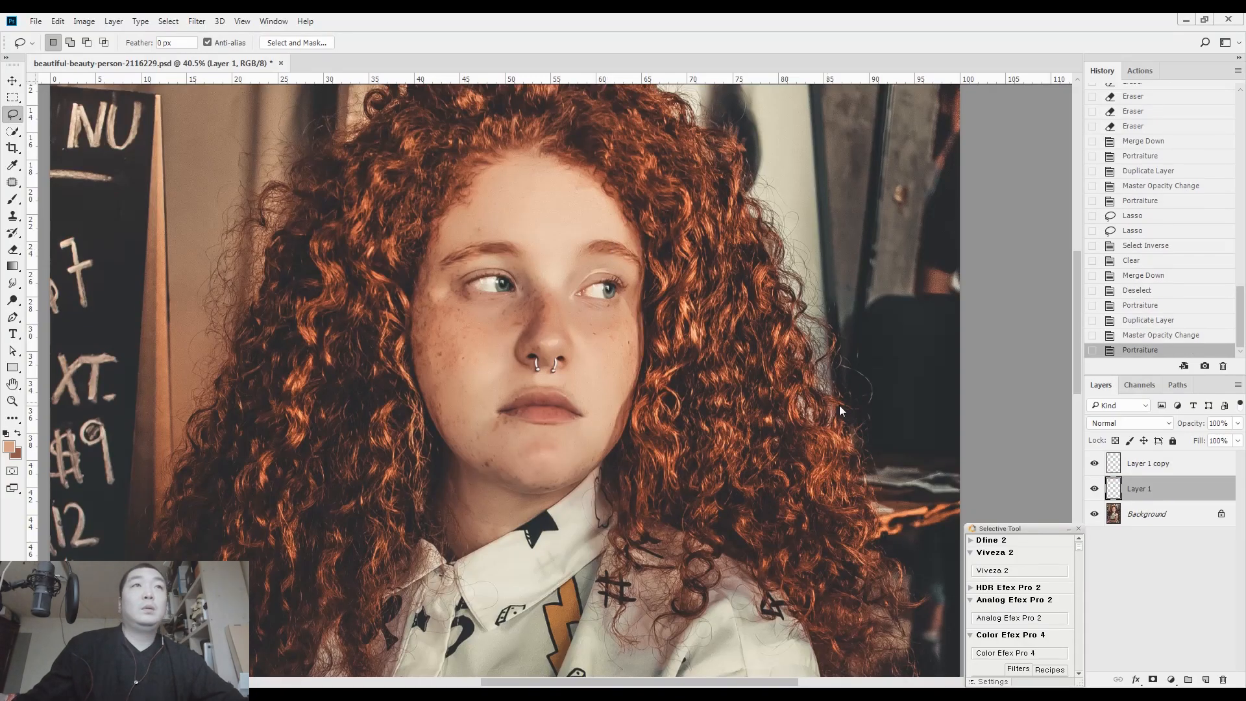
Step: Isolate the new smoothing layer, lasso the face, neck, both arms and hands, and clear everything outside that selection
{"action": "left_click_drag", "start_coordinate": [1095, 488], "coordinate": [1095, 513]}
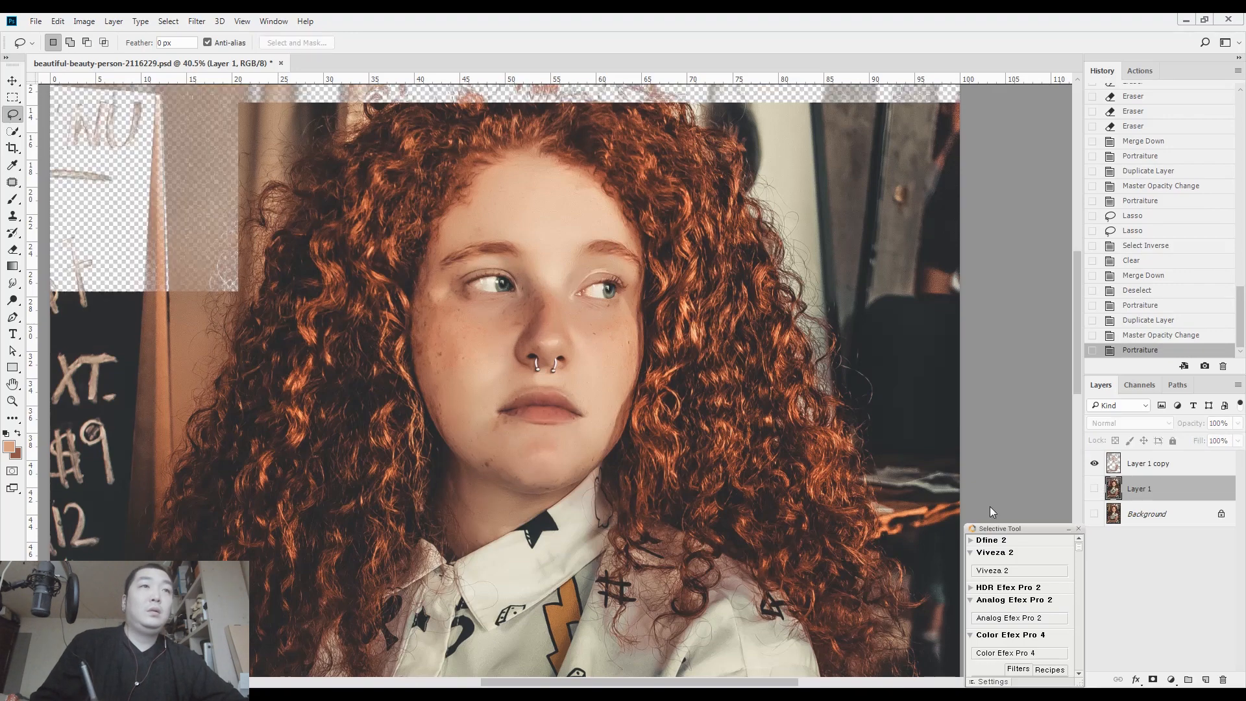
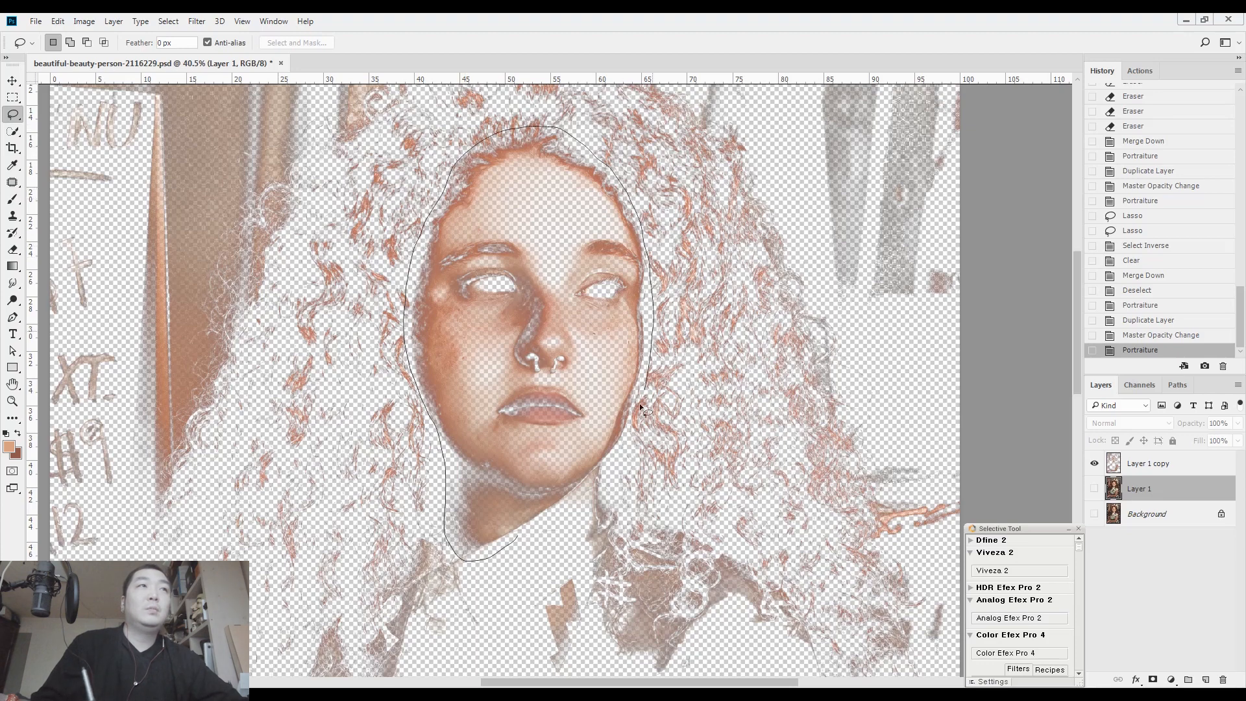
{"action": "left_click_drag", "start_coordinate": [594, 478], "coordinate": [596, 473]}
{"action": "scroll", "coordinate": [421, 368], "scroll_direction": "down", "scroll_amount": 10}
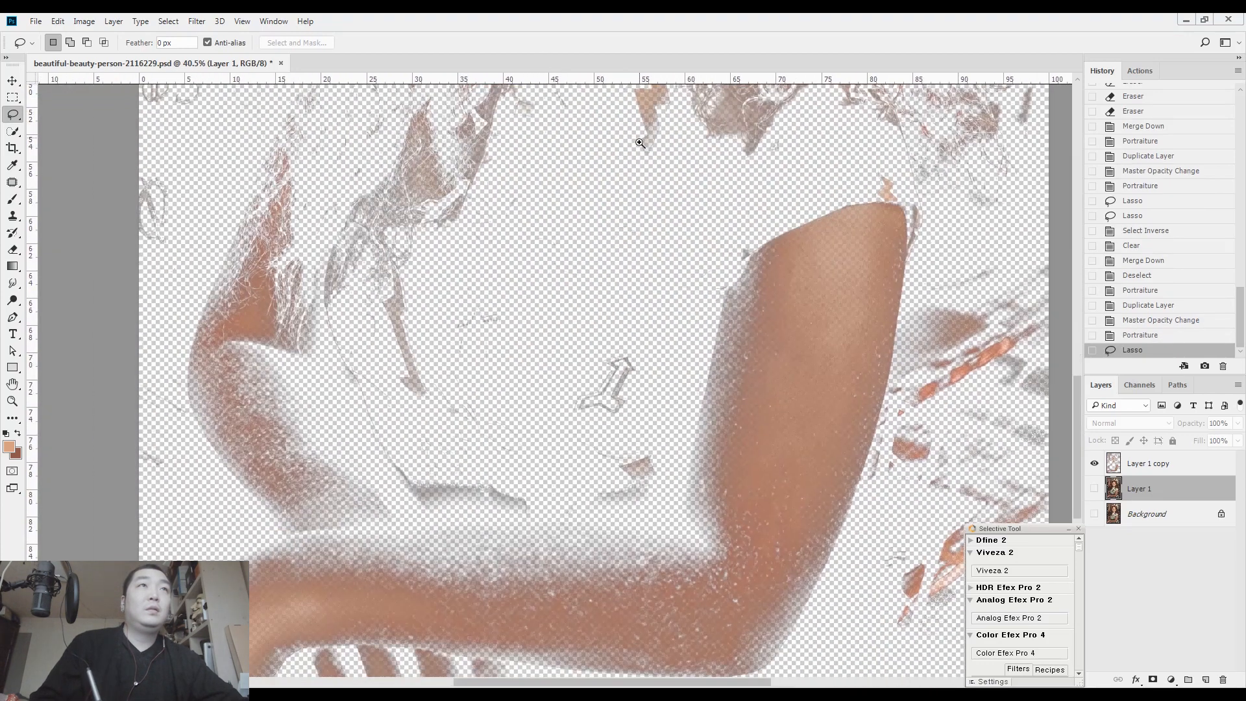
{"action": "scroll", "coordinate": [422, 369], "scroll_direction": "down", "scroll_amount": 3}
{"action": "key", "text": "shift"}
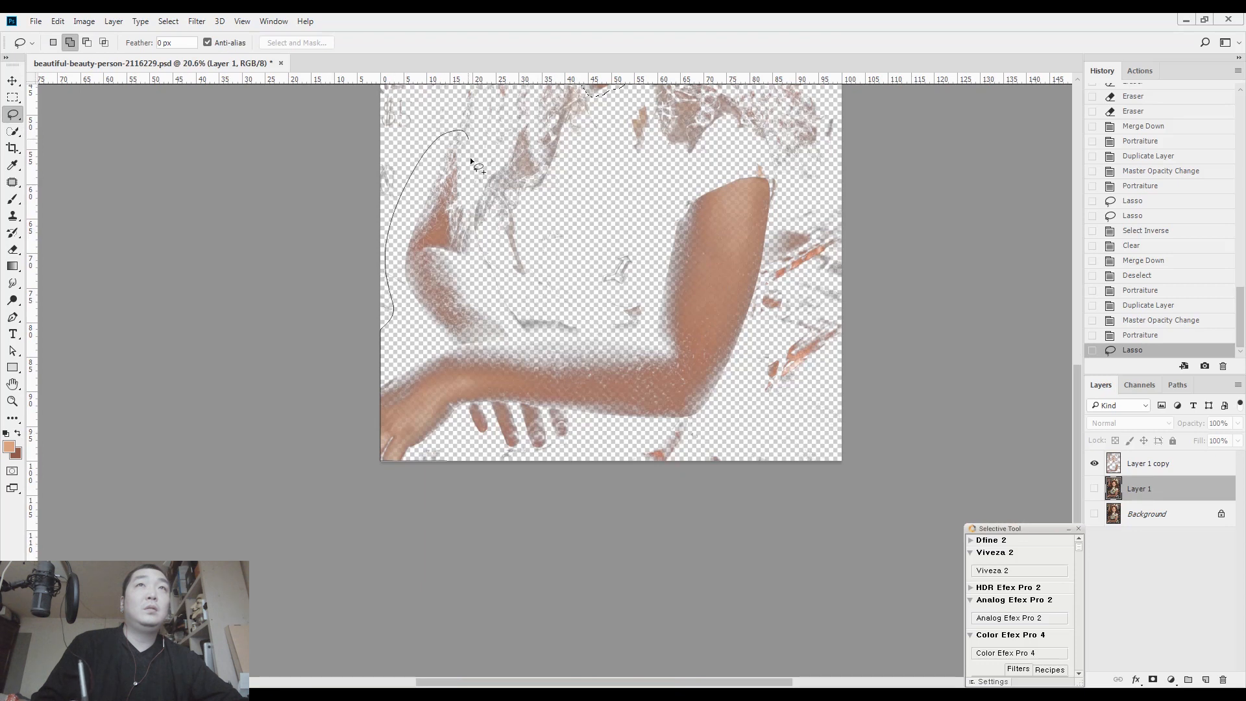
{"action": "mouse_move", "coordinate": [782, 192]}
{"action": "left_mouse_down"}
{"action": "mouse_move", "coordinate": [746, 364]}
{"action": "mouse_move", "coordinate": [679, 426]}
{"action": "mouse_move", "coordinate": [555, 450]}
{"action": "mouse_move", "coordinate": [328, 462]}
{"action": "mouse_move", "coordinate": [350, 320]}
{"action": "left_mouse_up"}
{"action": "key", "text": "ctrl+shift+i"}
{"action": "left_click", "coordinate": [1133, 474]}
{"action": "key", "text": "Delete"}
Step: Show Layer 1 and Background again, deselect, and merge Layer 1 copy down into Layer 1
{"action": "left_click_drag", "start_coordinate": [1094, 488], "coordinate": [1094, 514]}
{"action": "key", "text": "ctrl+d"}
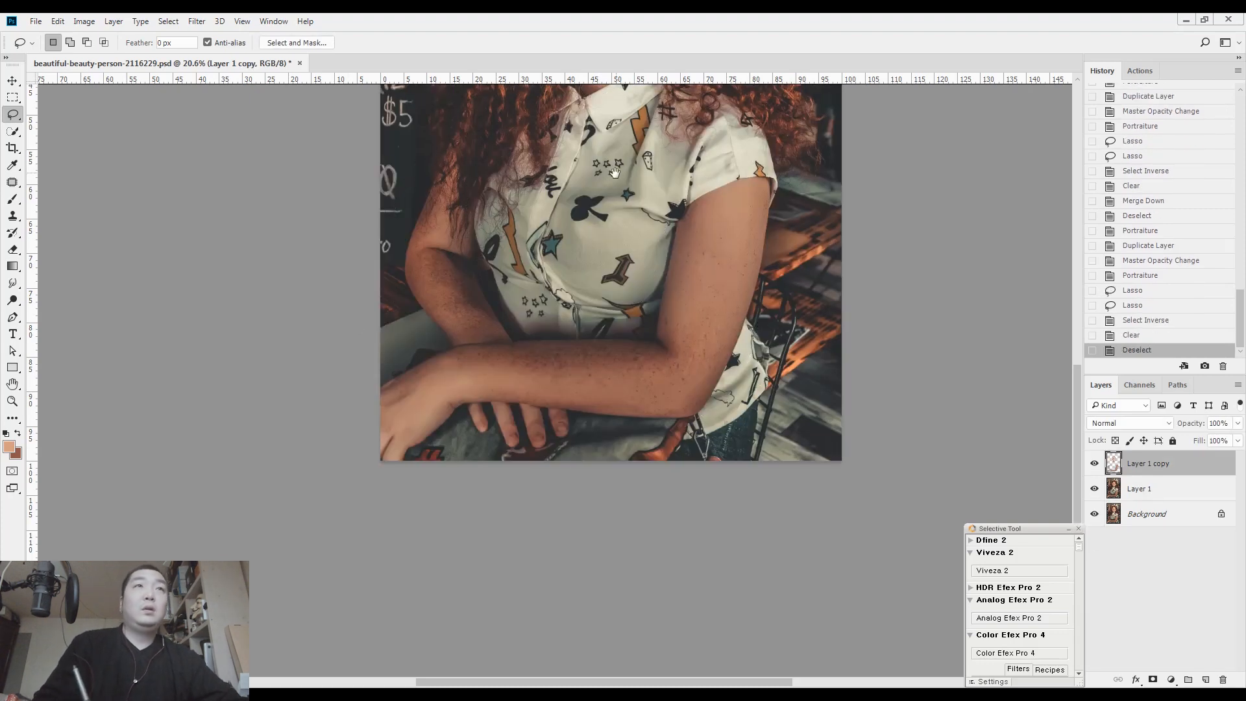
{"action": "left_click_drag", "start_coordinate": [614, 173], "coordinate": [604, 439]}
{"action": "left_click_drag", "start_coordinate": [626, 199], "coordinate": [654, 186]}
{"action": "key", "text": "ctrl+e"}
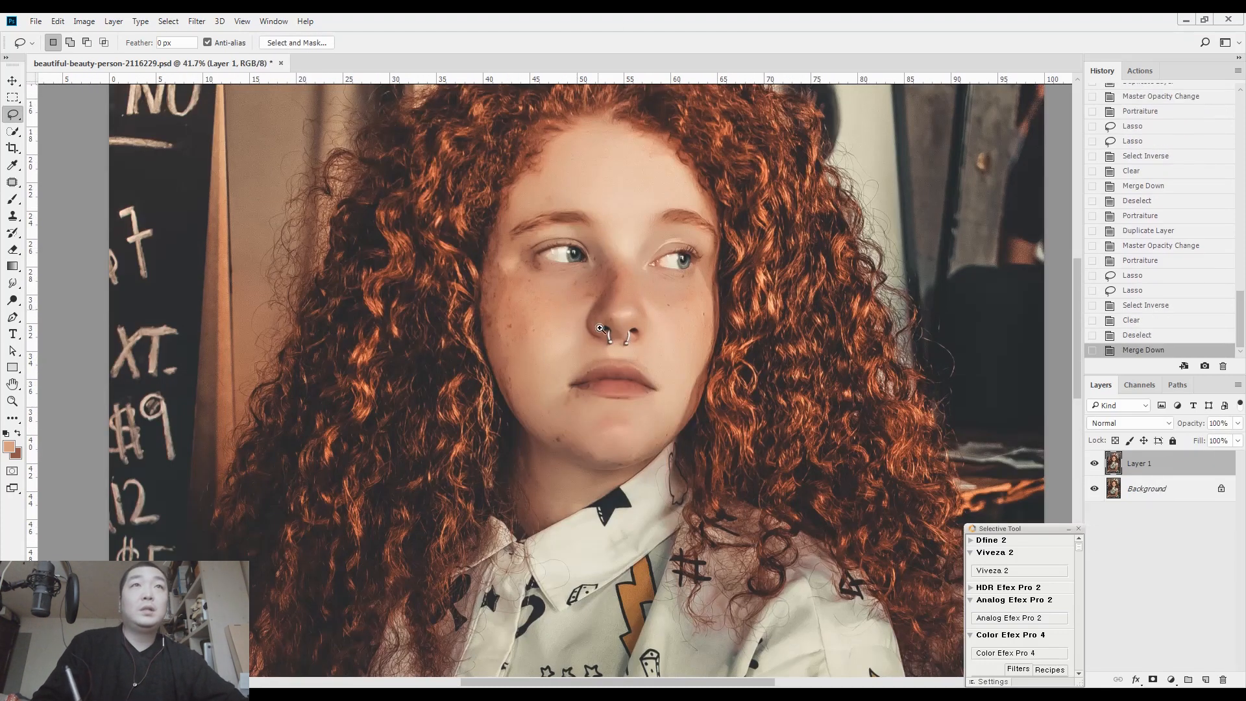
Step: Patch out the small blemishes on the far cheek with the Patch tool, replacing them with clean neighbouring skin
{"action": "left_click", "coordinate": [600, 327]}
{"action": "key", "text": "j"}
{"action": "mouse_move", "coordinate": [648, 305]}
{"action": "left_mouse_down"}
{"action": "mouse_move", "coordinate": [676, 317]}
{"action": "mouse_move", "coordinate": [668, 305]}
{"action": "left_mouse_up"}
{"action": "mouse_move", "coordinate": [679, 292]}
{"action": "left_mouse_down"}
{"action": "mouse_move", "coordinate": [714, 333]}
{"action": "mouse_move", "coordinate": [745, 314]}
{"action": "mouse_move", "coordinate": [722, 235]}
{"action": "mouse_move", "coordinate": [732, 233]}
{"action": "left_mouse_up"}
{"action": "mouse_move", "coordinate": [723, 228]}
{"action": "left_mouse_down"}
{"action": "mouse_move", "coordinate": [787, 377]}
{"action": "mouse_move", "coordinate": [786, 324]}
{"action": "left_mouse_up"}
{"action": "left_click_drag", "start_coordinate": [786, 356], "coordinate": [709, 356]}
Step: Patch out the dark spot on the near side of the jaw
{"action": "scroll", "coordinate": [649, 389], "scroll_direction": "down", "scroll_amount": 4}
{"action": "scroll", "coordinate": [584, 422], "scroll_direction": "left", "scroll_amount": 3}
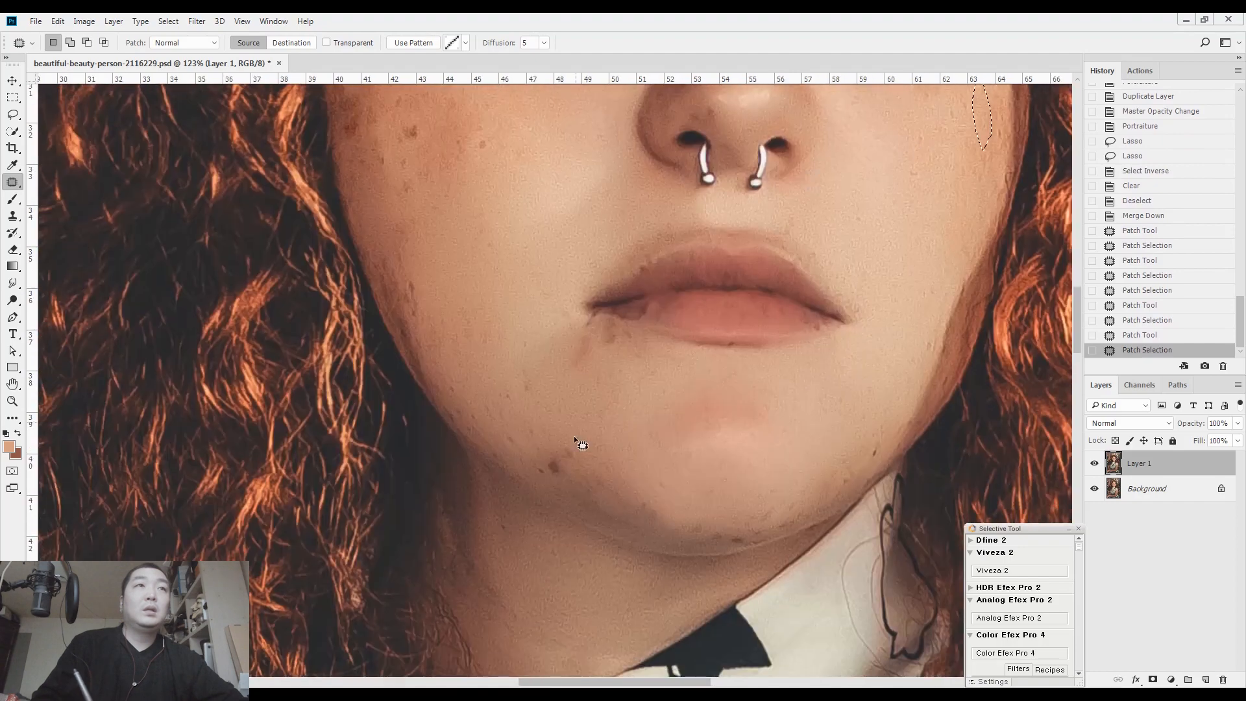
{"action": "left_click_drag", "start_coordinate": [524, 482], "coordinate": [577, 471]}
{"action": "mouse_move", "coordinate": [552, 468]}
{"action": "left_mouse_down"}
{"action": "mouse_move", "coordinate": [520, 408]}
{"action": "mouse_move", "coordinate": [529, 474]}
{"action": "left_mouse_up"}
Step: Patch out the dark freckles across the near cheek one by one, and deselect
{"action": "scroll", "coordinate": [519, 421], "scroll_direction": "up", "scroll_amount": 5}
{"action": "mouse_move", "coordinate": [503, 419]}
{"action": "left_mouse_down"}
{"action": "mouse_move", "coordinate": [545, 383]}
{"action": "mouse_move", "coordinate": [569, 530]}
{"action": "left_mouse_up"}
{"action": "left_click", "coordinate": [537, 361]}
{"action": "left_click_drag", "start_coordinate": [552, 439], "coordinate": [559, 415]}
{"action": "left_click_drag", "start_coordinate": [540, 376], "coordinate": [577, 470]}
{"action": "mouse_move", "coordinate": [616, 456]}
{"action": "left_mouse_down"}
{"action": "mouse_move", "coordinate": [664, 367]}
{"action": "mouse_move", "coordinate": [620, 455]}
{"action": "left_mouse_up"}
{"action": "left_click_drag", "start_coordinate": [597, 416], "coordinate": [626, 467]}
{"action": "mouse_move", "coordinate": [473, 377]}
{"action": "left_mouse_down"}
{"action": "mouse_move", "coordinate": [504, 481]}
{"action": "mouse_move", "coordinate": [470, 398]}
{"action": "mouse_move", "coordinate": [514, 415]}
{"action": "left_mouse_up"}
{"action": "left_click_drag", "start_coordinate": [487, 451], "coordinate": [571, 457]}
{"action": "left_click", "coordinate": [593, 456]}
{"action": "left_click_drag", "start_coordinate": [576, 297], "coordinate": [582, 312]}
{"action": "left_click_drag", "start_coordinate": [544, 390], "coordinate": [542, 464]}
{"action": "left_click_drag", "start_coordinate": [497, 172], "coordinate": [522, 157]}
{"action": "left_click_drag", "start_coordinate": [516, 361], "coordinate": [486, 381]}
{"action": "mouse_move", "coordinate": [513, 292]}
{"action": "left_mouse_down"}
{"action": "mouse_move", "coordinate": [666, 278]}
{"action": "mouse_move", "coordinate": [679, 238]}
{"action": "left_mouse_up"}
{"action": "key", "text": "ctrl+d"}
Step: Patch away the remaining freckles on the near cheek, under the eye and beside the nose with clean skin
{"action": "left_click_drag", "start_coordinate": [658, 258], "coordinate": [714, 253]}
{"action": "mouse_move", "coordinate": [740, 190]}
{"action": "left_mouse_down"}
{"action": "mouse_move", "coordinate": [588, 371]}
{"action": "mouse_move", "coordinate": [545, 349]}
{"action": "left_mouse_up"}
{"action": "left_click_drag", "start_coordinate": [556, 354], "coordinate": [612, 375]}
{"action": "mouse_move", "coordinate": [676, 366]}
{"action": "left_mouse_down"}
{"action": "mouse_move", "coordinate": [495, 289]}
{"action": "mouse_move", "coordinate": [482, 270]}
{"action": "left_mouse_up"}
{"action": "left_click_drag", "start_coordinate": [587, 425], "coordinate": [583, 433]}
{"action": "mouse_move", "coordinate": [711, 292]}
{"action": "left_mouse_down"}
{"action": "mouse_move", "coordinate": [689, 331]}
{"action": "mouse_move", "coordinate": [716, 292]}
{"action": "left_mouse_up"}
{"action": "mouse_move", "coordinate": [712, 341]}
{"action": "left_mouse_down"}
{"action": "mouse_move", "coordinate": [714, 402]}
{"action": "mouse_move", "coordinate": [711, 352]}
{"action": "left_mouse_up"}
{"action": "left_click_drag", "start_coordinate": [683, 387], "coordinate": [678, 339]}
{"action": "mouse_move", "coordinate": [702, 293]}
{"action": "left_mouse_down"}
{"action": "mouse_move", "coordinate": [675, 329]}
{"action": "mouse_move", "coordinate": [701, 290]}
{"action": "left_mouse_up"}
{"action": "mouse_move", "coordinate": [691, 289]}
{"action": "left_mouse_down"}
{"action": "mouse_move", "coordinate": [689, 363]}
{"action": "mouse_move", "coordinate": [668, 362]}
{"action": "mouse_move", "coordinate": [668, 336]}
{"action": "left_mouse_up"}
{"action": "left_click_drag", "start_coordinate": [636, 260], "coordinate": [662, 297]}
{"action": "left_click_drag", "start_coordinate": [641, 261], "coordinate": [646, 292]}
{"action": "mouse_move", "coordinate": [624, 246]}
{"action": "left_mouse_down"}
{"action": "mouse_move", "coordinate": [634, 234]}
{"action": "mouse_move", "coordinate": [642, 249]}
{"action": "mouse_move", "coordinate": [692, 244]}
{"action": "left_mouse_up"}
{"action": "left_click_drag", "start_coordinate": [675, 250], "coordinate": [679, 227]}
{"action": "left_click_drag", "start_coordinate": [541, 372], "coordinate": [601, 354]}
{"action": "left_click_drag", "start_coordinate": [600, 339], "coordinate": [584, 376]}
Step: Patch the stray marks along the near temple, below the eyebrow's outer end, and above the eye's outer corner
{"action": "left_click_drag", "start_coordinate": [418, 175], "coordinate": [609, 331]}
{"action": "left_click_drag", "start_coordinate": [392, 404], "coordinate": [385, 422]}
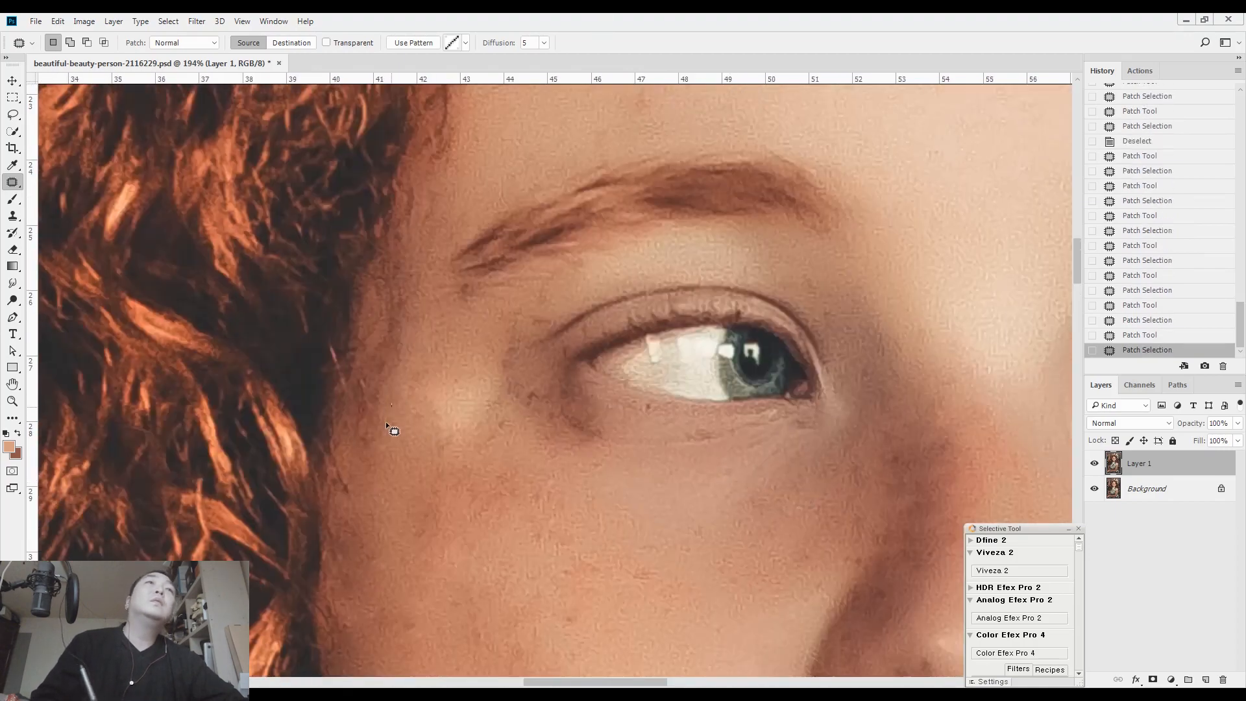
{"action": "left_click_drag", "start_coordinate": [412, 319], "coordinate": [396, 400]}
{"action": "left_click_drag", "start_coordinate": [385, 363], "coordinate": [401, 409]}
{"action": "left_click_drag", "start_coordinate": [465, 283], "coordinate": [455, 294]}
{"action": "left_click_drag", "start_coordinate": [465, 293], "coordinate": [466, 325]}
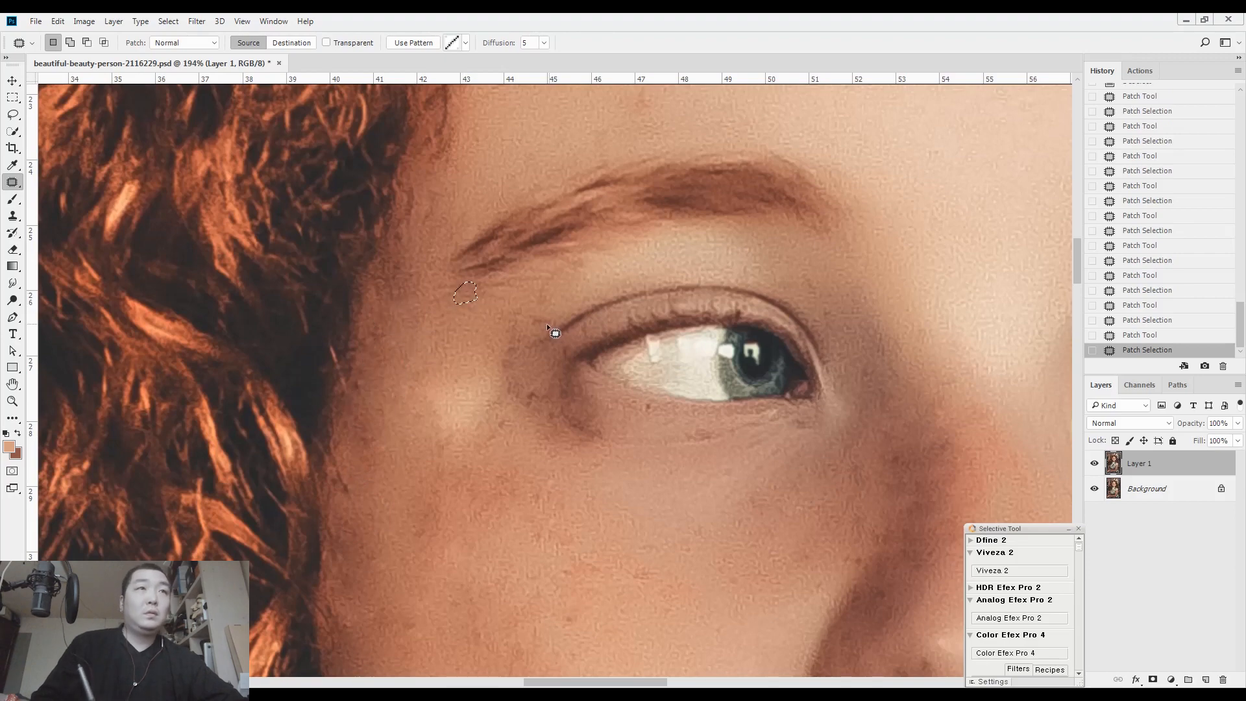
{"action": "left_click_drag", "start_coordinate": [555, 301], "coordinate": [550, 323]}
Step: Patch the dark, uneven skin around and below the outer corner of the near eye
{"action": "left_click", "coordinate": [480, 364]}
{"action": "mouse_move", "coordinate": [520, 324]}
{"action": "left_mouse_down"}
{"action": "mouse_move", "coordinate": [483, 359]}
{"action": "mouse_move", "coordinate": [418, 361]}
{"action": "left_mouse_up"}
{"action": "left_click_drag", "start_coordinate": [527, 441], "coordinate": [517, 445]}
{"action": "mouse_move", "coordinate": [478, 407]}
{"action": "left_mouse_down"}
{"action": "mouse_move", "coordinate": [563, 385]}
{"action": "mouse_move", "coordinate": [597, 389]}
{"action": "left_mouse_up"}
{"action": "left_click_drag", "start_coordinate": [581, 394], "coordinate": [470, 350]}
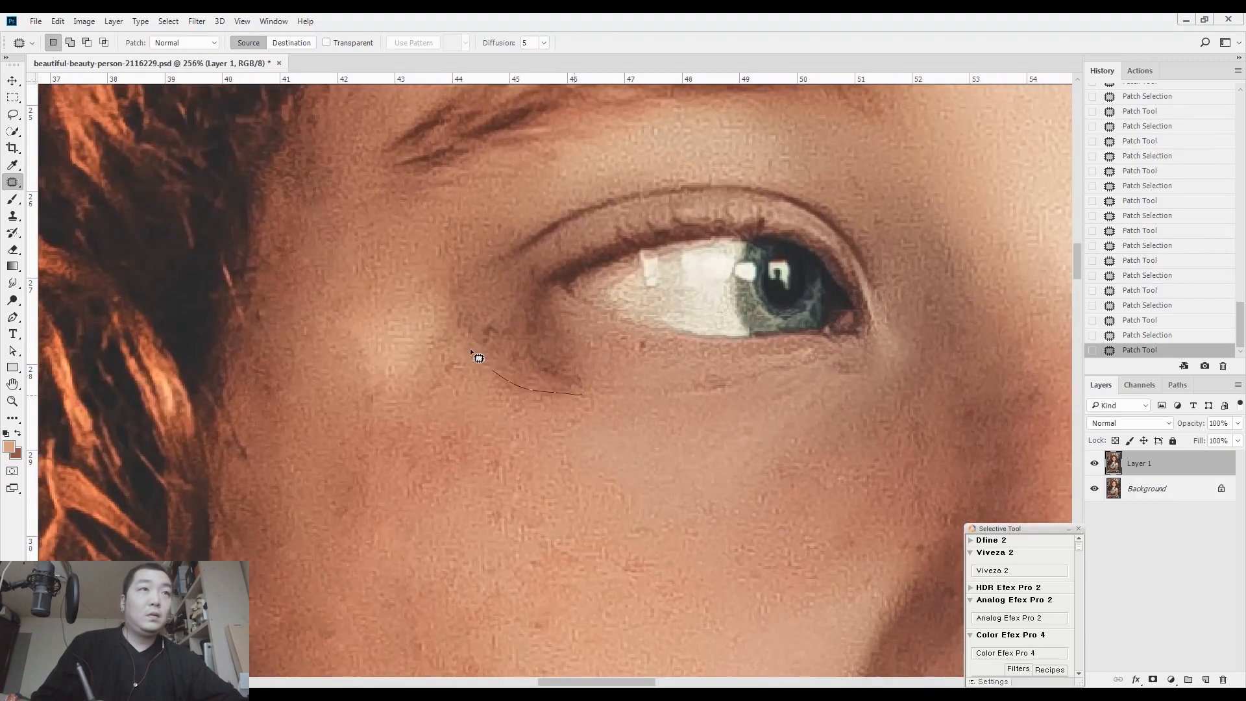
{"action": "left_click_drag", "start_coordinate": [598, 386], "coordinate": [586, 394]}
{"action": "left_click_drag", "start_coordinate": [556, 370], "coordinate": [552, 409]}
{"action": "mouse_move", "coordinate": [566, 324]}
{"action": "left_mouse_down"}
{"action": "mouse_move", "coordinate": [543, 284]}
{"action": "mouse_move", "coordinate": [541, 97]}
{"action": "left_mouse_up"}
{"action": "mouse_move", "coordinate": [504, 365]}
{"action": "left_mouse_down"}
{"action": "mouse_move", "coordinate": [497, 348]}
{"action": "mouse_move", "coordinate": [448, 380]}
{"action": "left_mouse_up"}
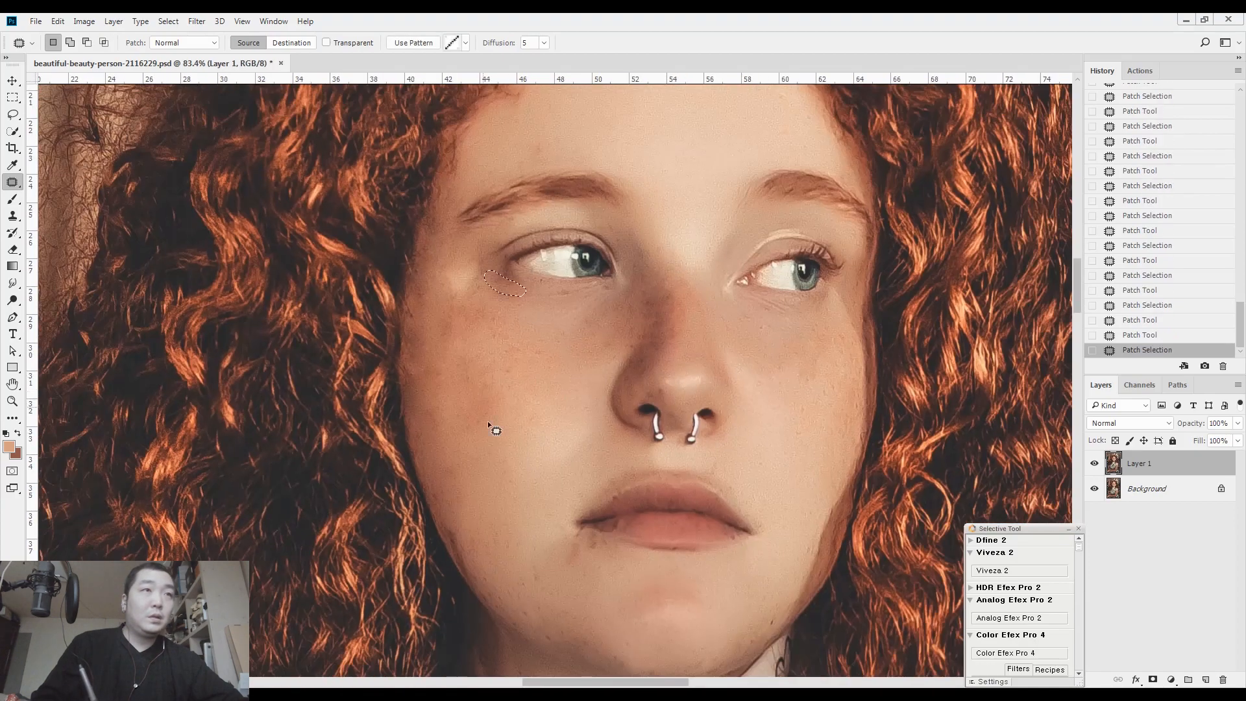
Step: Patch out the leftover spots on the lower part of the near cheek, and deselect
{"action": "left_click_drag", "start_coordinate": [483, 480], "coordinate": [484, 385]}
{"action": "mouse_move", "coordinate": [455, 480]}
{"action": "left_mouse_down"}
{"action": "mouse_move", "coordinate": [485, 478]}
{"action": "mouse_move", "coordinate": [438, 412]}
{"action": "mouse_move", "coordinate": [471, 478]}
{"action": "left_mouse_up"}
{"action": "left_click_drag", "start_coordinate": [459, 434], "coordinate": [512, 478]}
{"action": "left_click", "coordinate": [547, 441]}
Step: Patch the discoloured skin just below the near corner of the mouth
{"action": "left_click_drag", "start_coordinate": [876, 343], "coordinate": [623, 292]}
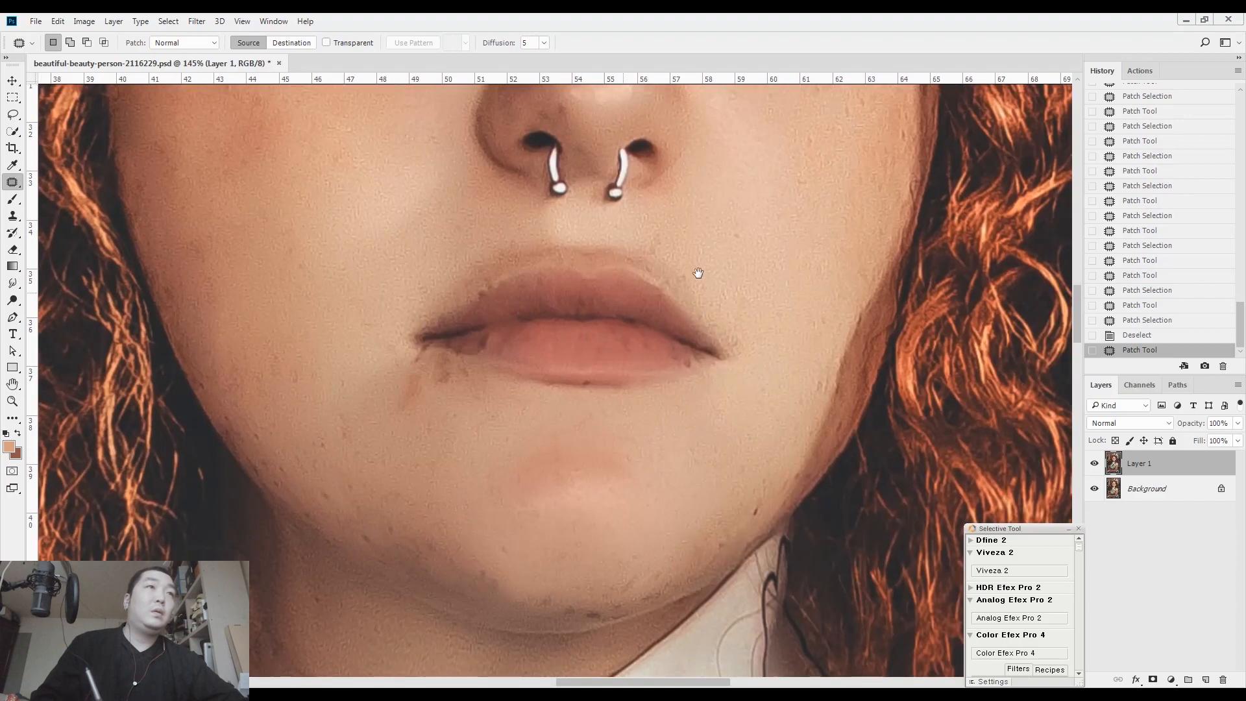
{"action": "left_click_drag", "start_coordinate": [699, 272], "coordinate": [693, 298]}
{"action": "left_click_drag", "start_coordinate": [372, 408], "coordinate": [376, 408]}
{"action": "left_click_drag", "start_coordinate": [374, 431], "coordinate": [334, 426]}
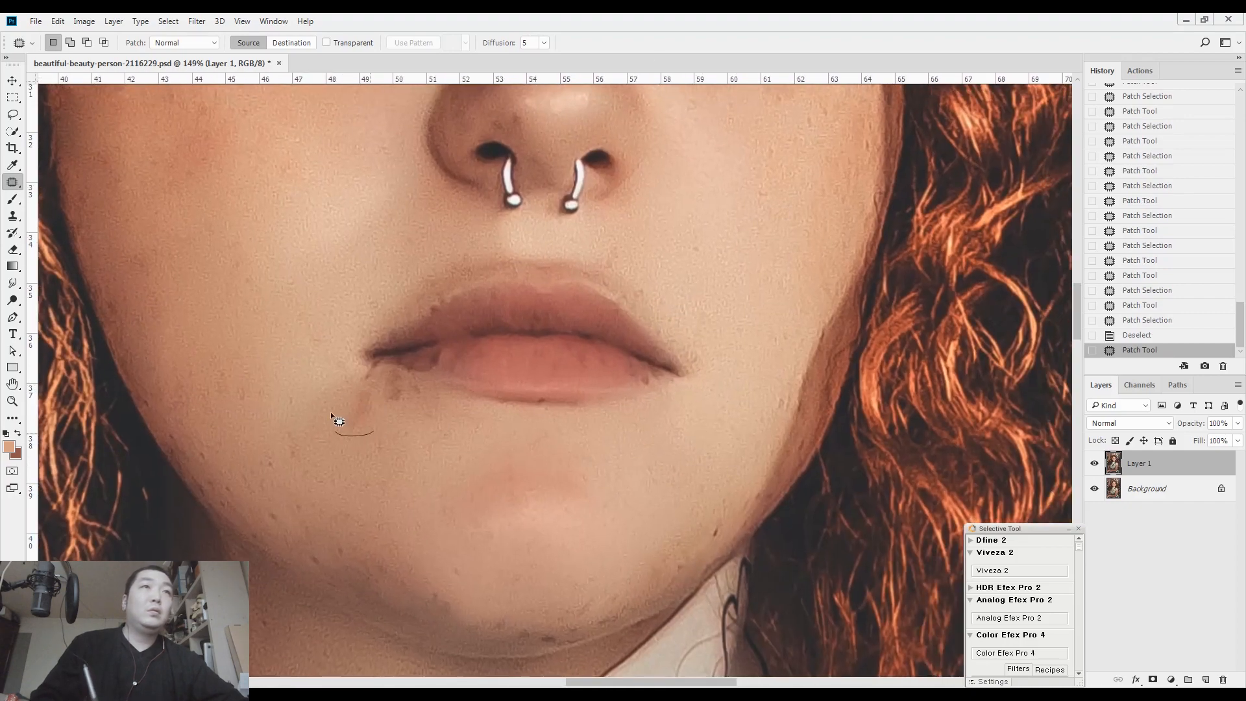
{"action": "left_click_drag", "start_coordinate": [404, 406], "coordinate": [413, 399]}
Step: Patch out the remaining spots on the chin and along the jawline, and clear the selection
{"action": "scroll", "coordinate": [467, 398], "scroll_direction": "down", "scroll_amount": 3}
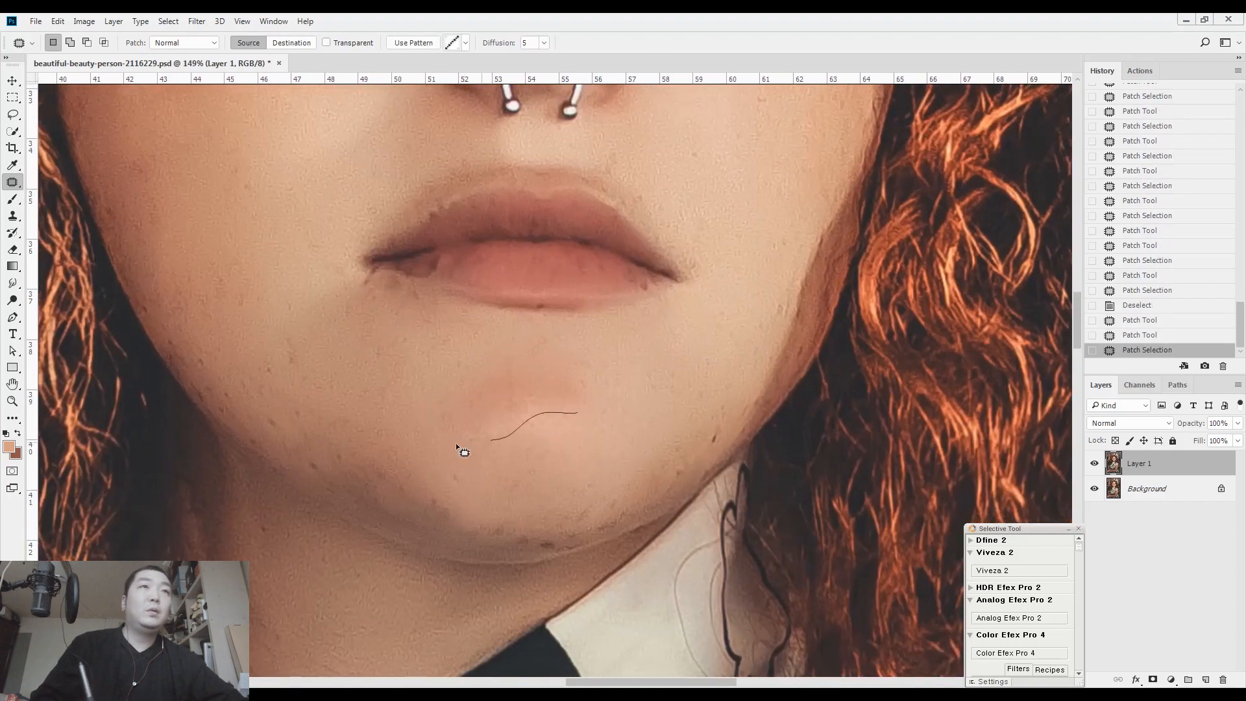
{"action": "left_click_drag", "start_coordinate": [583, 420], "coordinate": [588, 411]}
{"action": "left_click_drag", "start_coordinate": [503, 402], "coordinate": [390, 356]}
{"action": "key", "text": "ctrl+d"}
{"action": "mouse_move", "coordinate": [578, 436]}
{"action": "left_mouse_down"}
{"action": "mouse_move", "coordinate": [527, 448]}
{"action": "mouse_move", "coordinate": [576, 433]}
{"action": "left_mouse_up"}
{"action": "left_click_drag", "start_coordinate": [500, 419], "coordinate": [412, 377]}
{"action": "mouse_move", "coordinate": [606, 387]}
{"action": "left_mouse_down"}
{"action": "mouse_move", "coordinate": [463, 401]}
{"action": "mouse_move", "coordinate": [584, 371]}
{"action": "left_mouse_up"}
{"action": "mouse_move", "coordinate": [533, 378]}
{"action": "left_mouse_down"}
{"action": "mouse_move", "coordinate": [478, 353]}
{"action": "mouse_move", "coordinate": [356, 368]}
{"action": "left_mouse_up"}
{"action": "key", "text": "ctrl+d"}
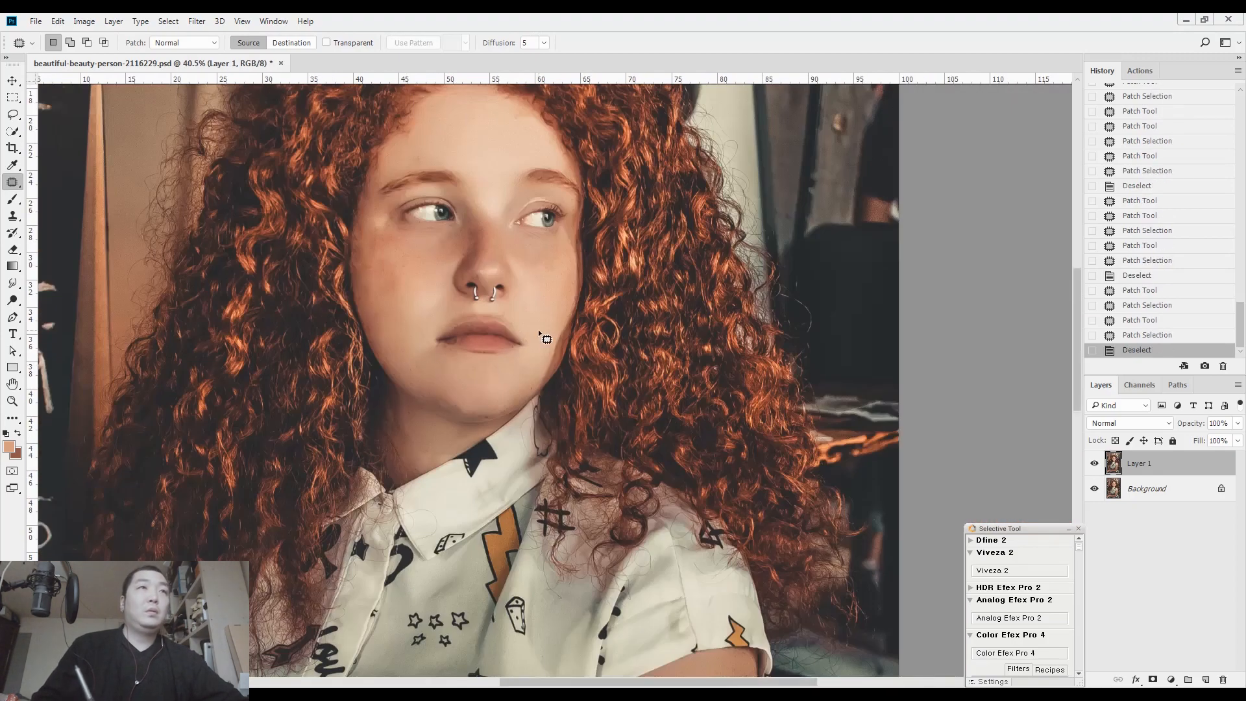
Step: Brush sampled skin tone at 10% opacity over the uneven patch just outside and below the near eye
{"action": "left_click_drag", "start_coordinate": [491, 315], "coordinate": [533, 431]}
{"action": "left_click_drag", "start_coordinate": [414, 303], "coordinate": [498, 324]}
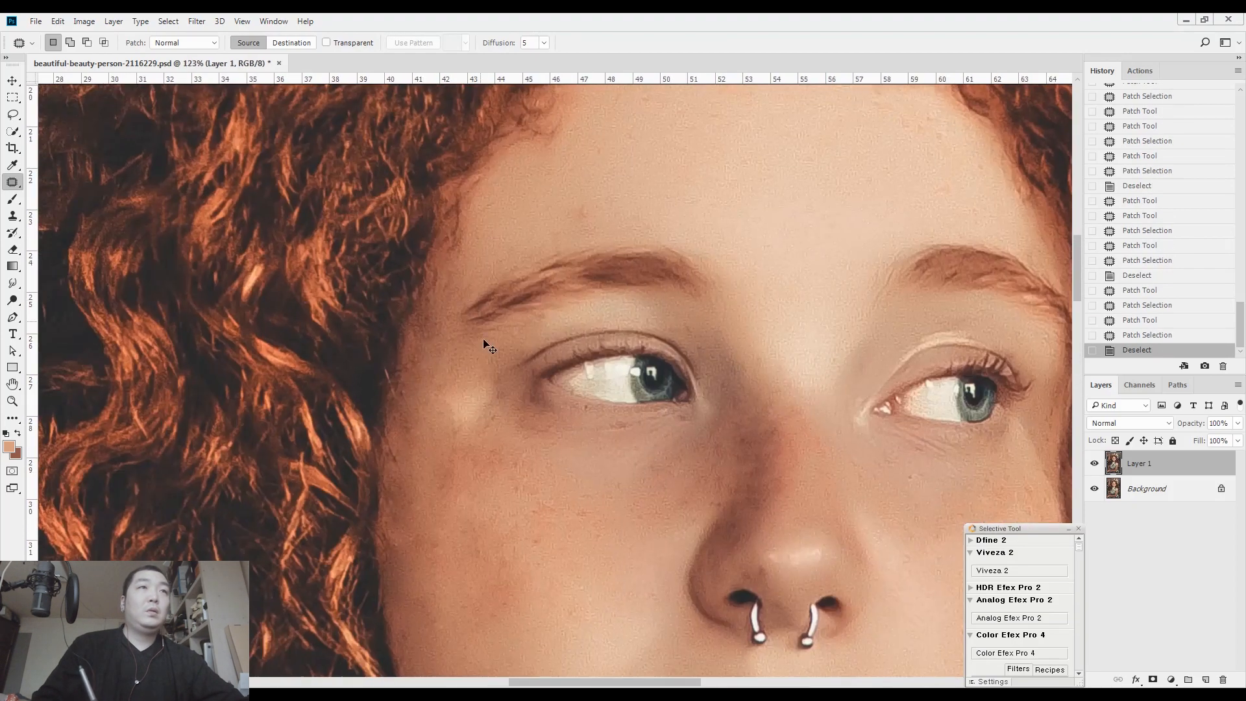
{"action": "key", "text": "b"}
{"action": "left_click", "coordinate": [475, 446], "text": "alt"}
{"action": "left_click_drag", "start_coordinate": [457, 401], "coordinate": [457, 427]}
{"action": "left_click_drag", "start_coordinate": [474, 398], "coordinate": [473, 419]}
{"action": "mouse_move", "coordinate": [464, 402]}
{"action": "left_mouse_down"}
{"action": "mouse_move", "coordinate": [453, 419]}
{"action": "mouse_move", "coordinate": [477, 420]}
{"action": "left_mouse_up"}
{"action": "left_click_drag", "start_coordinate": [486, 410], "coordinate": [483, 425]}
{"action": "mouse_move", "coordinate": [488, 415]}
{"action": "left_mouse_down"}
{"action": "mouse_move", "coordinate": [490, 434]}
{"action": "mouse_move", "coordinate": [421, 462]}
{"action": "left_mouse_up"}
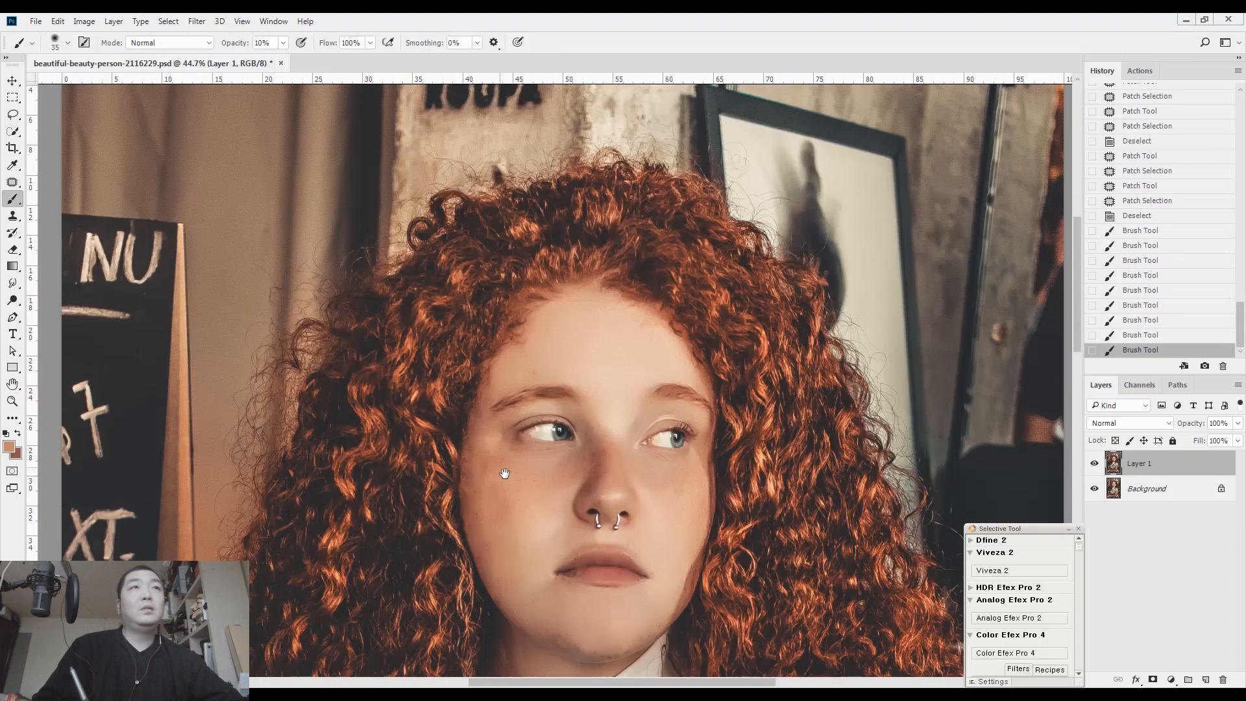
Step: Patch the remaining uneven skin at the temple and upper cheek beside the near eye, and deselect
{"action": "left_click_drag", "start_coordinate": [556, 515], "coordinate": [562, 368]}
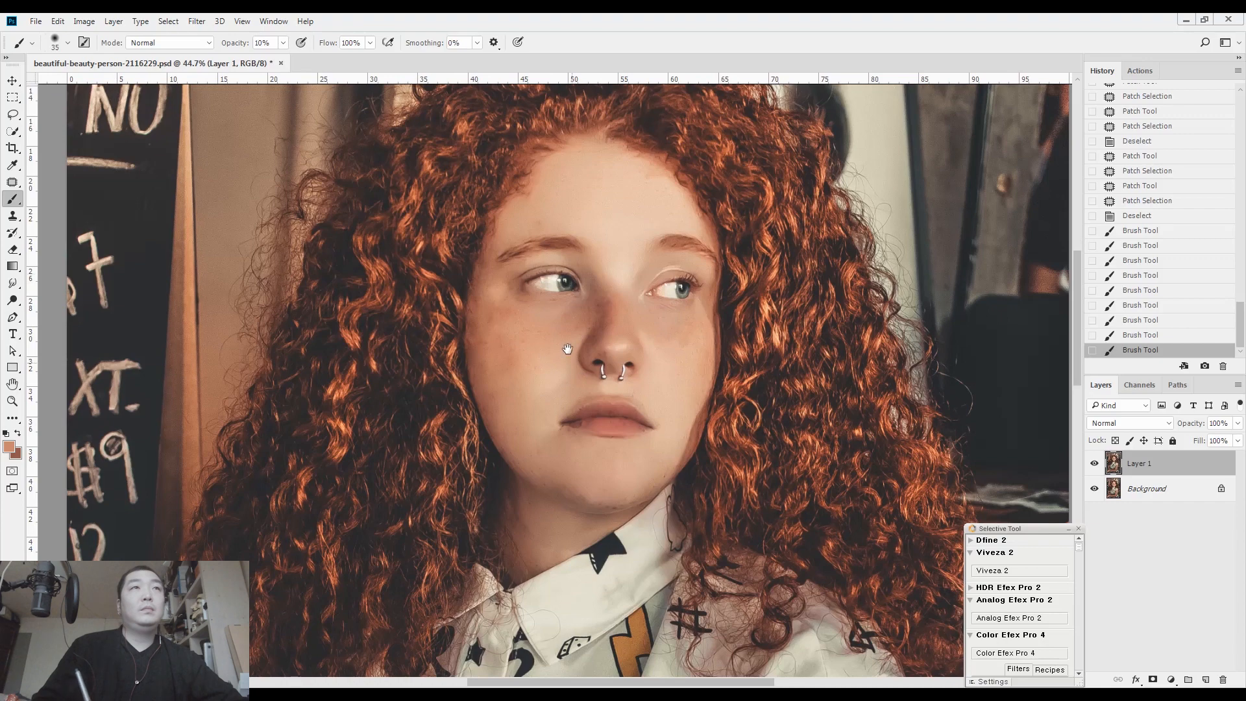
{"action": "left_click_drag", "start_coordinate": [571, 309], "coordinate": [541, 377]}
{"action": "mouse_move", "coordinate": [539, 311]}
{"action": "left_mouse_down"}
{"action": "mouse_move", "coordinate": [601, 195]}
{"action": "mouse_move", "coordinate": [529, 308]}
{"action": "left_mouse_up"}
{"action": "key", "text": "j"}
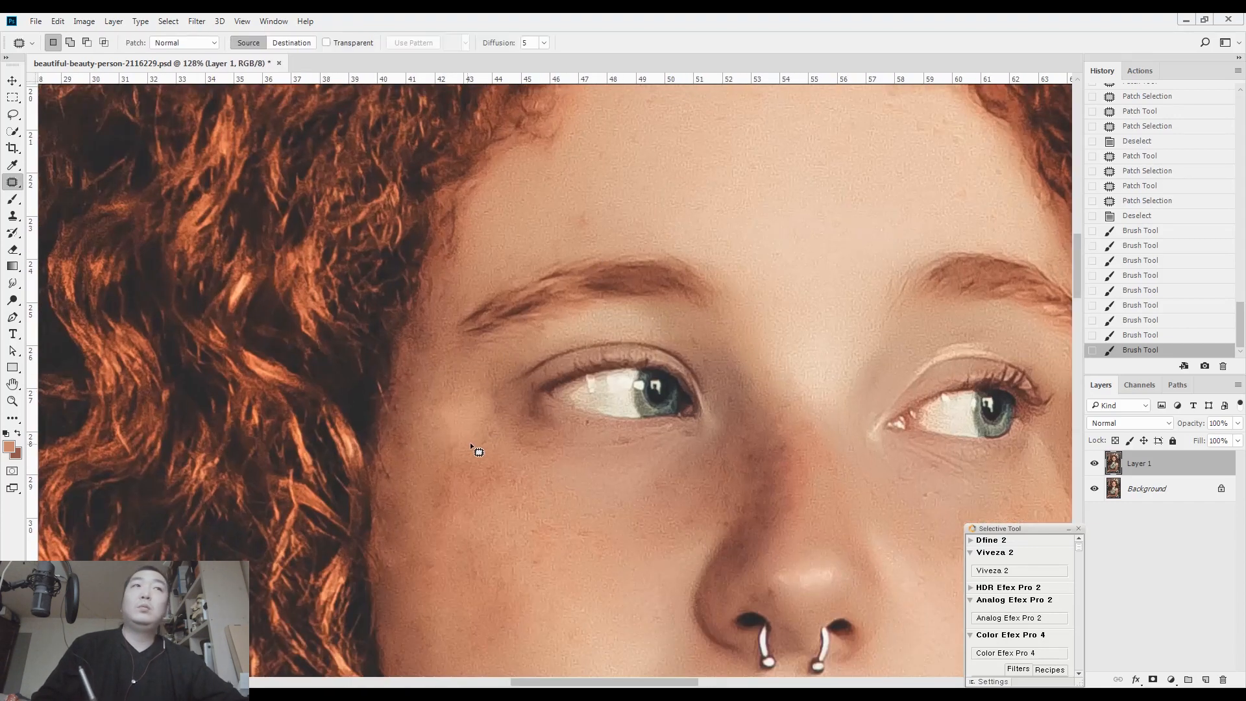
{"action": "left_click_drag", "start_coordinate": [505, 430], "coordinate": [504, 415]}
{"action": "left_click_drag", "start_coordinate": [464, 419], "coordinate": [480, 481]}
{"action": "key", "text": "ctrl+d"}
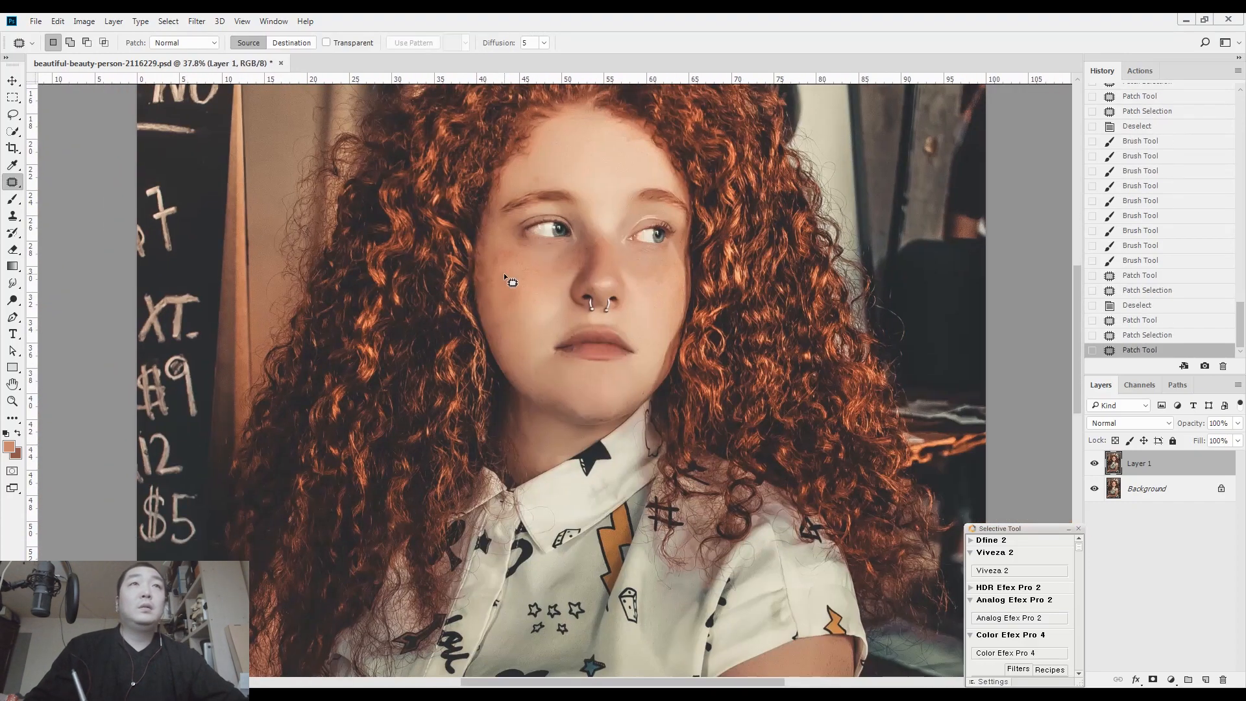
Step: Patch out the dark spots along the underside of the chin and the far jawline
{"action": "mouse_move", "coordinate": [600, 423]}
{"action": "left_mouse_down"}
{"action": "mouse_move", "coordinate": [612, 331]}
{"action": "mouse_move", "coordinate": [729, 450]}
{"action": "left_mouse_up"}
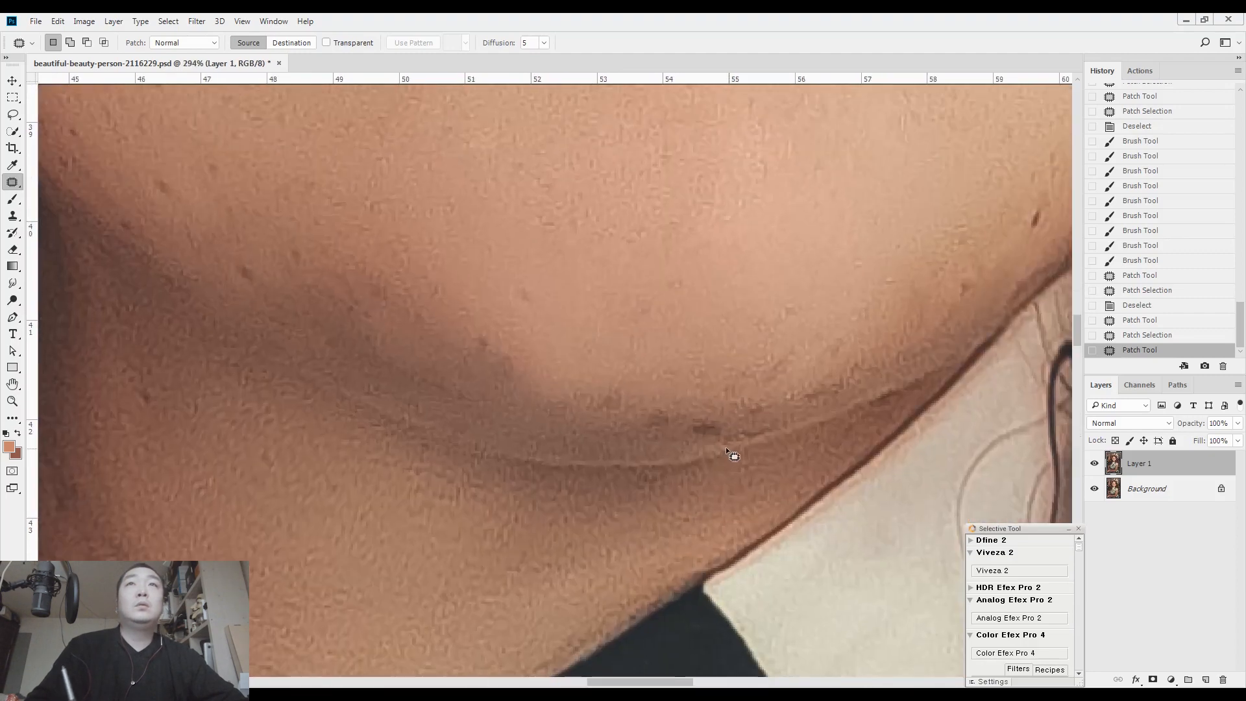
{"action": "mouse_move", "coordinate": [617, 437]}
{"action": "left_mouse_down"}
{"action": "mouse_move", "coordinate": [758, 434]}
{"action": "mouse_move", "coordinate": [737, 433]}
{"action": "left_mouse_up"}
{"action": "left_click_drag", "start_coordinate": [707, 414], "coordinate": [727, 344]}
{"action": "left_click", "coordinate": [827, 294]}
{"action": "mouse_move", "coordinate": [1016, 253]}
{"action": "left_mouse_down"}
{"action": "mouse_move", "coordinate": [895, 297]}
{"action": "mouse_move", "coordinate": [964, 183]}
{"action": "mouse_move", "coordinate": [905, 294]}
{"action": "left_mouse_up"}
{"action": "left_click_drag", "start_coordinate": [895, 257], "coordinate": [762, 205]}
{"action": "mouse_move", "coordinate": [672, 391]}
{"action": "left_mouse_down"}
{"action": "mouse_move", "coordinate": [812, 336]}
{"action": "mouse_move", "coordinate": [782, 381]}
{"action": "left_mouse_up"}
{"action": "left_click_drag", "start_coordinate": [762, 337], "coordinate": [776, 239]}
{"action": "left_click_drag", "start_coordinate": [607, 408], "coordinate": [484, 388]}
Step: Patch out the small spots along the near jawline and lower cheek
{"action": "left_click_drag", "start_coordinate": [352, 242], "coordinate": [610, 432]}
{"action": "mouse_move", "coordinate": [542, 488]}
{"action": "left_mouse_down"}
{"action": "mouse_move", "coordinate": [380, 383]}
{"action": "mouse_move", "coordinate": [564, 438]}
{"action": "left_mouse_up"}
{"action": "left_click_drag", "start_coordinate": [506, 422], "coordinate": [594, 389]}
{"action": "left_click_drag", "start_coordinate": [338, 285], "coordinate": [576, 474]}
{"action": "left_click_drag", "start_coordinate": [571, 578], "coordinate": [517, 569]}
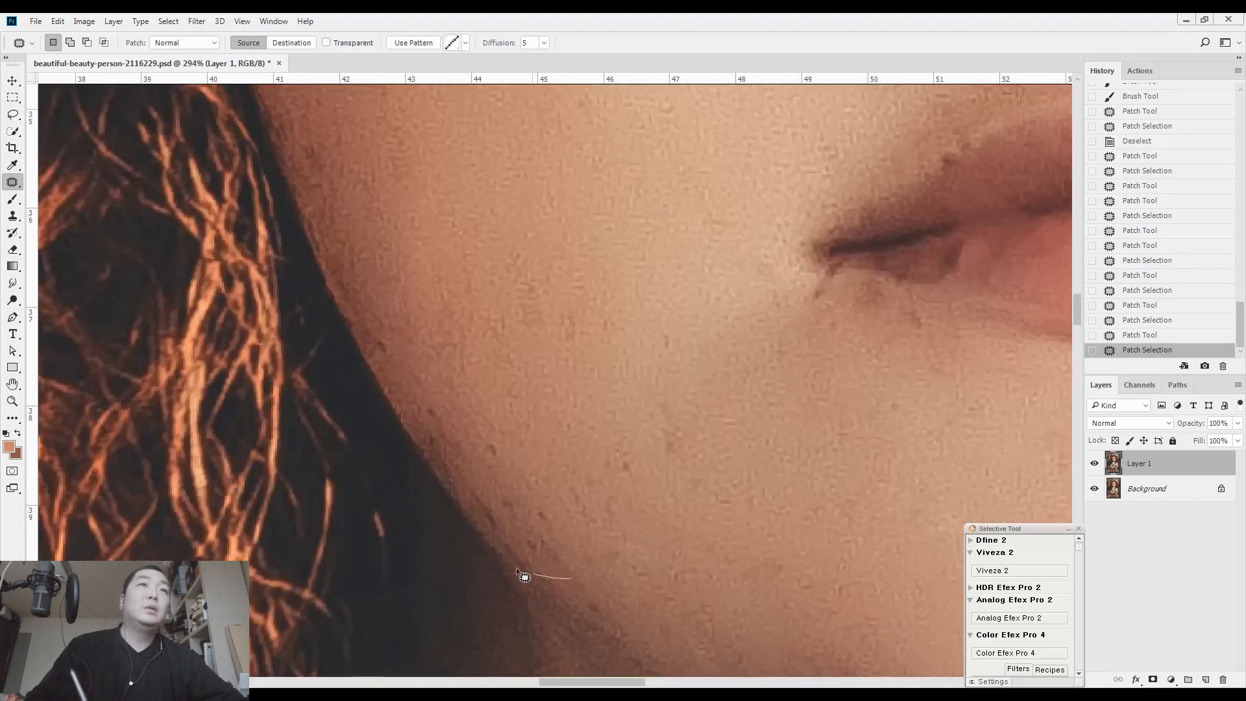
{"action": "left_click_drag", "start_coordinate": [561, 497], "coordinate": [573, 575]}
{"action": "mouse_move", "coordinate": [544, 477]}
{"action": "left_mouse_down"}
{"action": "mouse_move", "coordinate": [671, 517]}
{"action": "mouse_move", "coordinate": [692, 485]}
{"action": "left_mouse_up"}
{"action": "left_click_drag", "start_coordinate": [669, 440], "coordinate": [711, 428]}
{"action": "left_click_drag", "start_coordinate": [584, 365], "coordinate": [659, 435]}
{"action": "mouse_move", "coordinate": [771, 431]}
{"action": "left_mouse_down"}
{"action": "mouse_move", "coordinate": [737, 365]}
{"action": "mouse_move", "coordinate": [669, 310]}
{"action": "left_mouse_up"}
{"action": "left_click_drag", "start_coordinate": [704, 403], "coordinate": [635, 296]}
{"action": "mouse_move", "coordinate": [481, 452]}
{"action": "left_mouse_down"}
{"action": "mouse_move", "coordinate": [571, 465]}
{"action": "mouse_move", "coordinate": [558, 458]}
{"action": "left_mouse_up"}
Step: Patch out the remaining small blemishes across the facial skin, and clear the selection
{"action": "left_click_drag", "start_coordinate": [546, 494], "coordinate": [600, 441]}
{"action": "mouse_move", "coordinate": [443, 313]}
{"action": "left_mouse_down"}
{"action": "mouse_move", "coordinate": [628, 554]}
{"action": "mouse_move", "coordinate": [573, 594]}
{"action": "left_mouse_up"}
{"action": "left_click_drag", "start_coordinate": [540, 518], "coordinate": [543, 513]}
{"action": "mouse_move", "coordinate": [555, 492]}
{"action": "left_mouse_down"}
{"action": "mouse_move", "coordinate": [629, 419]}
{"action": "mouse_move", "coordinate": [675, 604]}
{"action": "left_mouse_up"}
{"action": "left_click_drag", "start_coordinate": [589, 450], "coordinate": [587, 447]}
{"action": "left_click_drag", "start_coordinate": [575, 412], "coordinate": [617, 363]}
{"action": "mouse_move", "coordinate": [599, 237]}
{"action": "left_mouse_down"}
{"action": "mouse_move", "coordinate": [618, 388]}
{"action": "mouse_move", "coordinate": [611, 454]}
{"action": "mouse_move", "coordinate": [598, 368]}
{"action": "left_mouse_up"}
{"action": "left_click_drag", "start_coordinate": [607, 412], "coordinate": [649, 370]}
{"action": "left_click_drag", "start_coordinate": [640, 266], "coordinate": [581, 431]}
{"action": "mouse_move", "coordinate": [588, 357]}
{"action": "left_mouse_down"}
{"action": "mouse_move", "coordinate": [630, 307]}
{"action": "mouse_move", "coordinate": [592, 353]}
{"action": "left_mouse_up"}
{"action": "left_click_drag", "start_coordinate": [692, 437], "coordinate": [544, 372]}
{"action": "mouse_move", "coordinate": [572, 431]}
{"action": "left_mouse_down"}
{"action": "mouse_move", "coordinate": [669, 374]}
{"action": "mouse_move", "coordinate": [577, 428]}
{"action": "left_mouse_up"}
{"action": "left_click_drag", "start_coordinate": [639, 461], "coordinate": [721, 477]}
{"action": "left_click_drag", "start_coordinate": [726, 462], "coordinate": [543, 417]}
{"action": "mouse_move", "coordinate": [551, 354]}
{"action": "left_mouse_down"}
{"action": "mouse_move", "coordinate": [604, 389]}
{"action": "mouse_move", "coordinate": [578, 305]}
{"action": "left_mouse_up"}
{"action": "left_click_drag", "start_coordinate": [509, 400], "coordinate": [570, 445]}
{"action": "left_click_drag", "start_coordinate": [512, 344], "coordinate": [519, 353]}
{"action": "left_click_drag", "start_coordinate": [506, 396], "coordinate": [484, 365]}
{"action": "mouse_move", "coordinate": [613, 367]}
{"action": "left_mouse_down"}
{"action": "mouse_move", "coordinate": [562, 419]}
{"action": "mouse_move", "coordinate": [572, 428]}
{"action": "left_mouse_up"}
{"action": "left_click_drag", "start_coordinate": [453, 111], "coordinate": [545, 426]}
{"action": "mouse_move", "coordinate": [720, 433]}
{"action": "left_mouse_down"}
{"action": "mouse_move", "coordinate": [584, 436]}
{"action": "mouse_move", "coordinate": [569, 345]}
{"action": "left_mouse_up"}
{"action": "key", "text": "ctrl+d"}
Step: Save the document and apply Portraiture to a new layer with a transparency mask, sampling the near cheek for the skin tone
{"action": "key", "text": "l"}
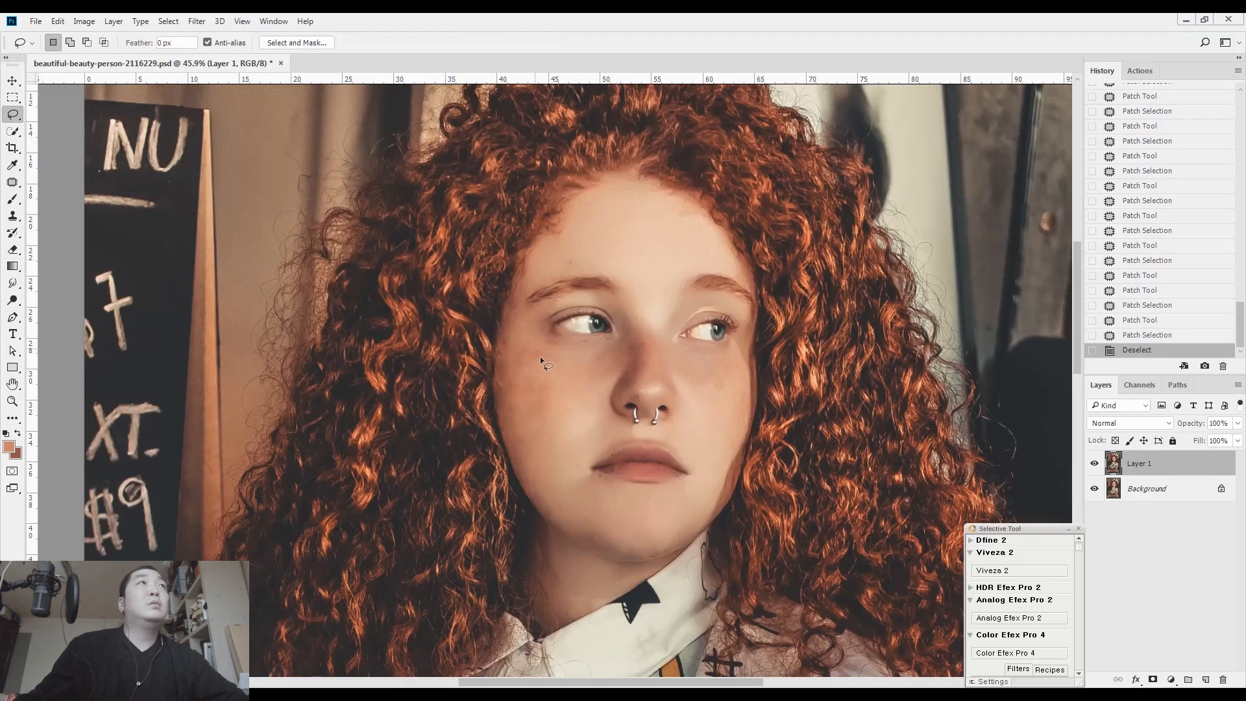
{"action": "key", "text": "ctrl+s"}
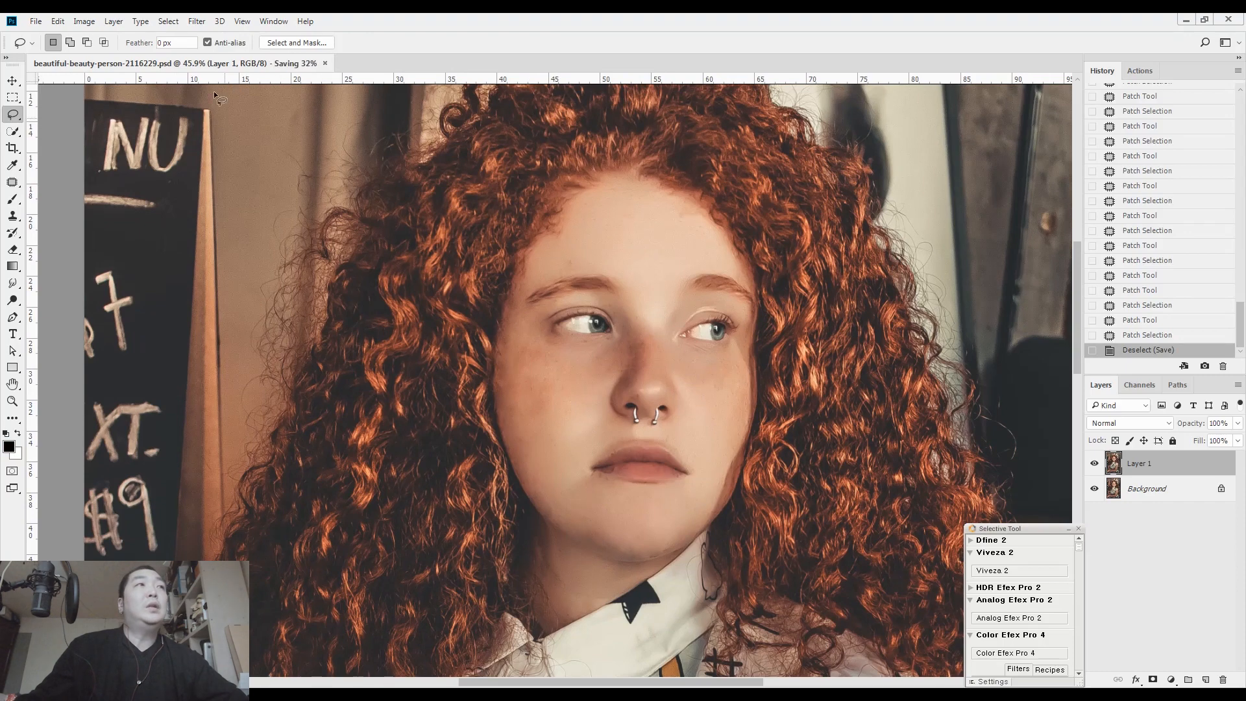
{"action": "left_click", "coordinate": [198, 22]}
{"action": "mouse_move", "coordinate": [218, 306]}
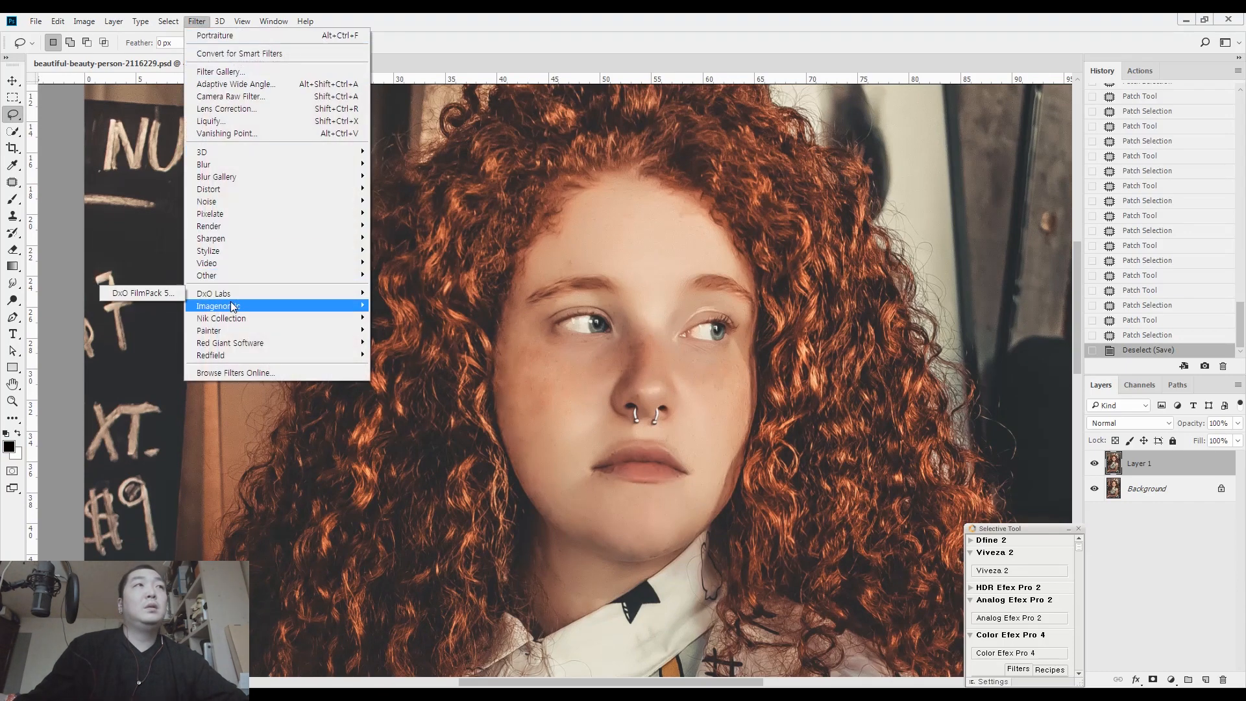
{"action": "left_click", "coordinate": [140, 342]}
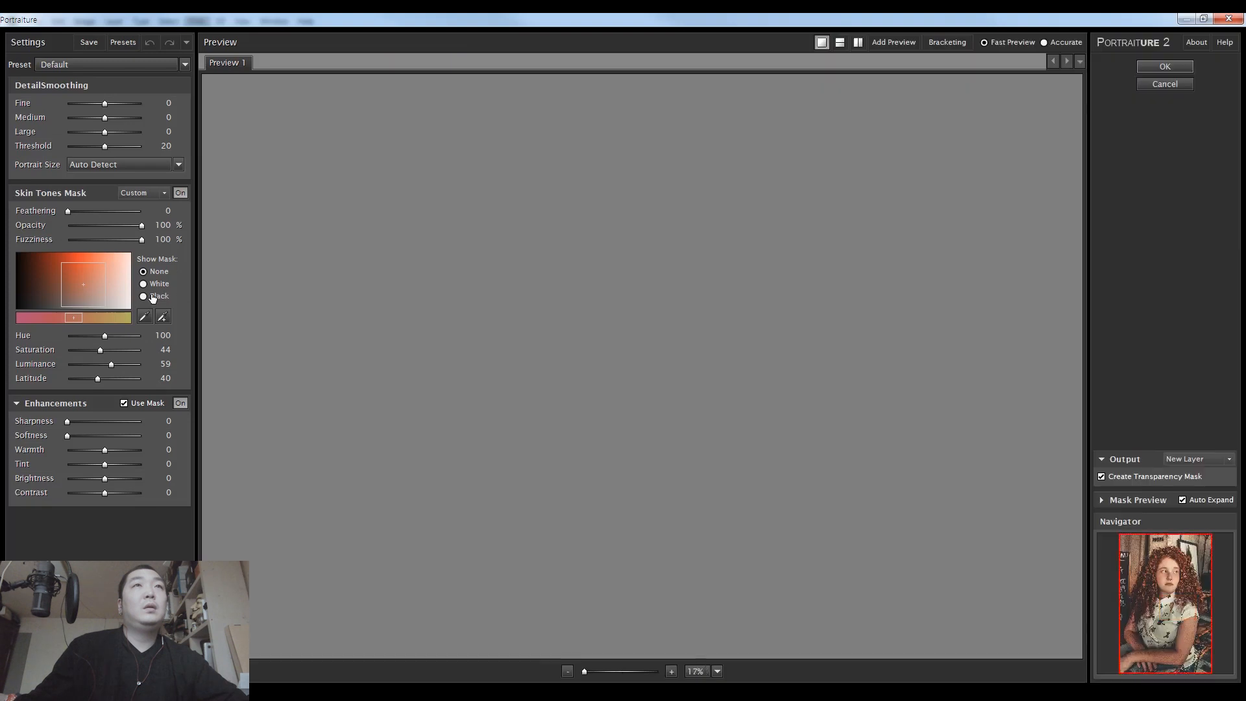
{"action": "left_click", "coordinate": [163, 316]}
{"action": "left_click", "coordinate": [621, 246]}
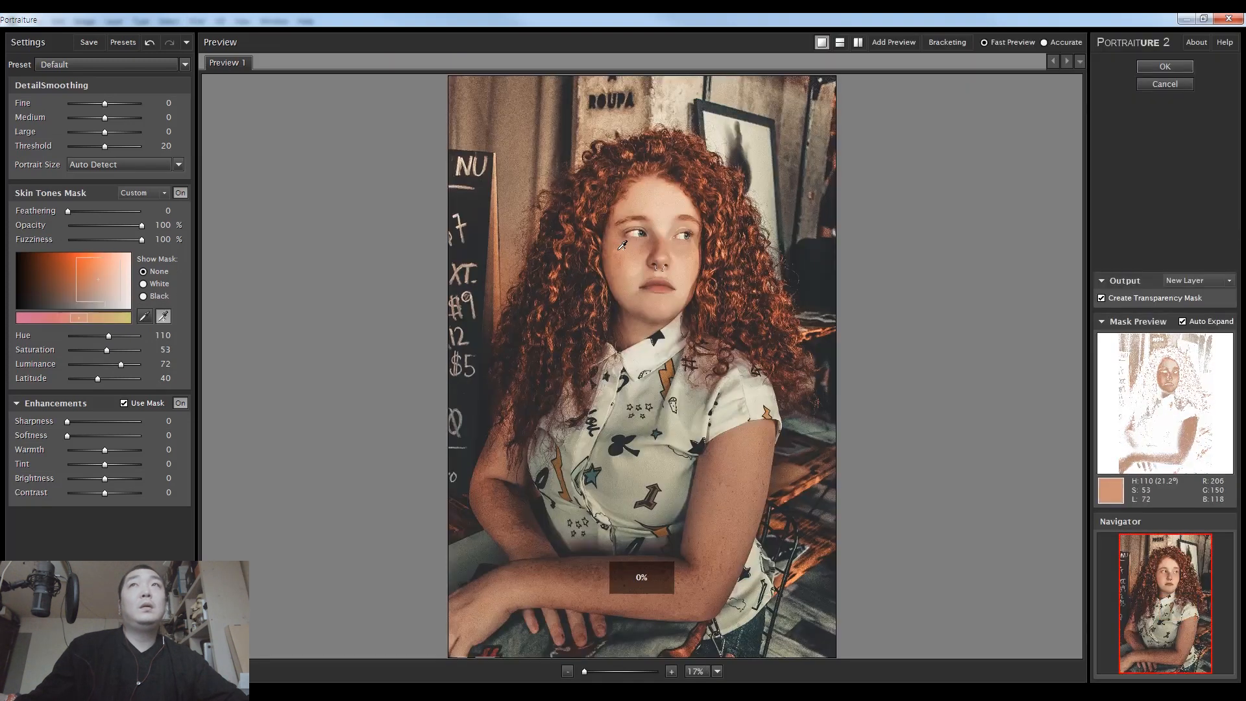
{"action": "left_click", "coordinate": [1165, 66]}
{"action": "key", "text": "ctrl+j"}
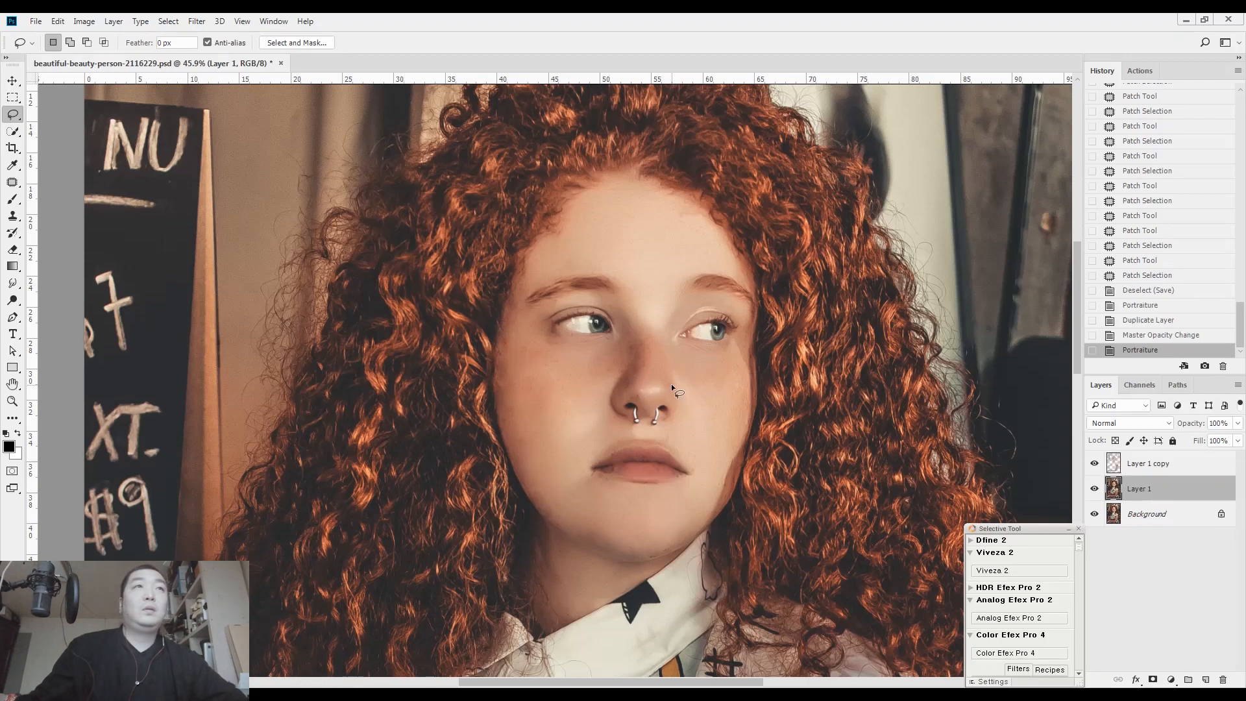
Step: Isolate Layer 1 copy, lasso the face, neck and arms, and delete everything outside that selection
{"action": "left_click_drag", "start_coordinate": [695, 377], "coordinate": [633, 350]}
{"action": "left_click", "coordinate": [1094, 463], "text": "alt"}
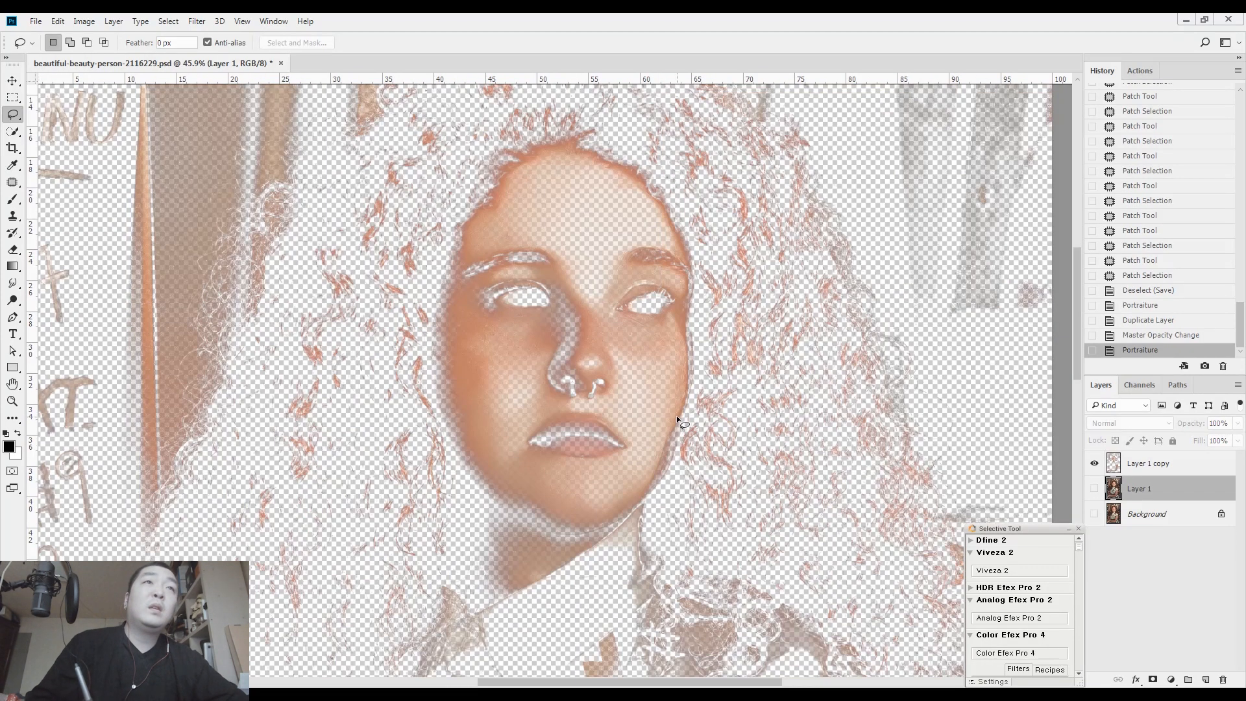
{"action": "scroll", "coordinate": [679, 415], "scroll_direction": "down", "scroll_amount": 3}
{"action": "left_click_drag", "start_coordinate": [683, 413], "coordinate": [579, 334]}
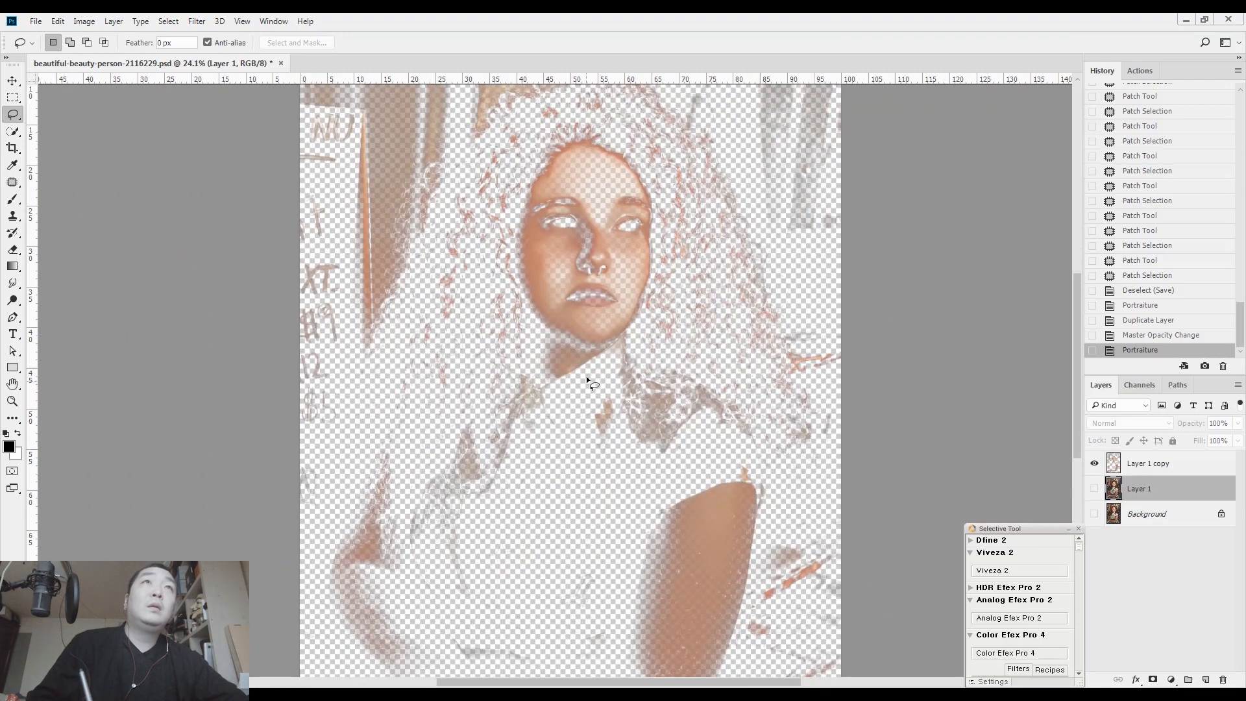
{"action": "left_click_drag", "start_coordinate": [567, 134], "coordinate": [637, 152]}
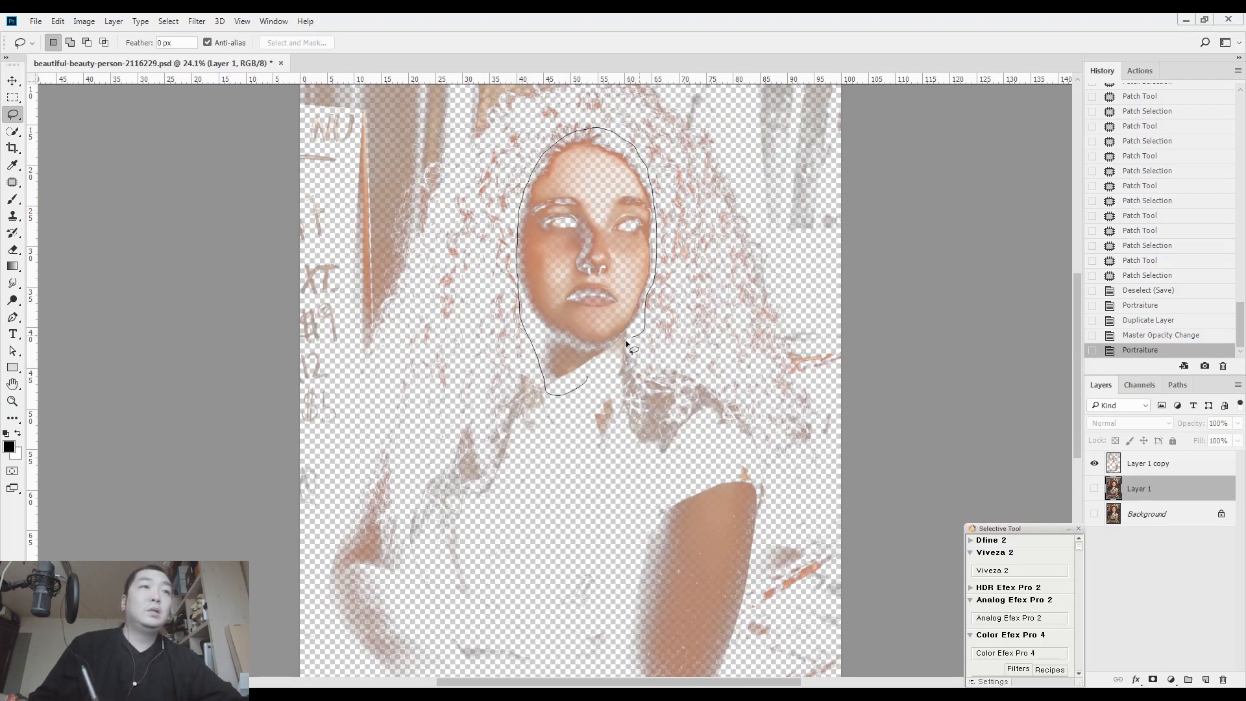
{"action": "left_click_drag", "start_coordinate": [573, 384], "coordinate": [572, 387]}
{"action": "left_click_drag", "start_coordinate": [525, 545], "coordinate": [543, 384]}
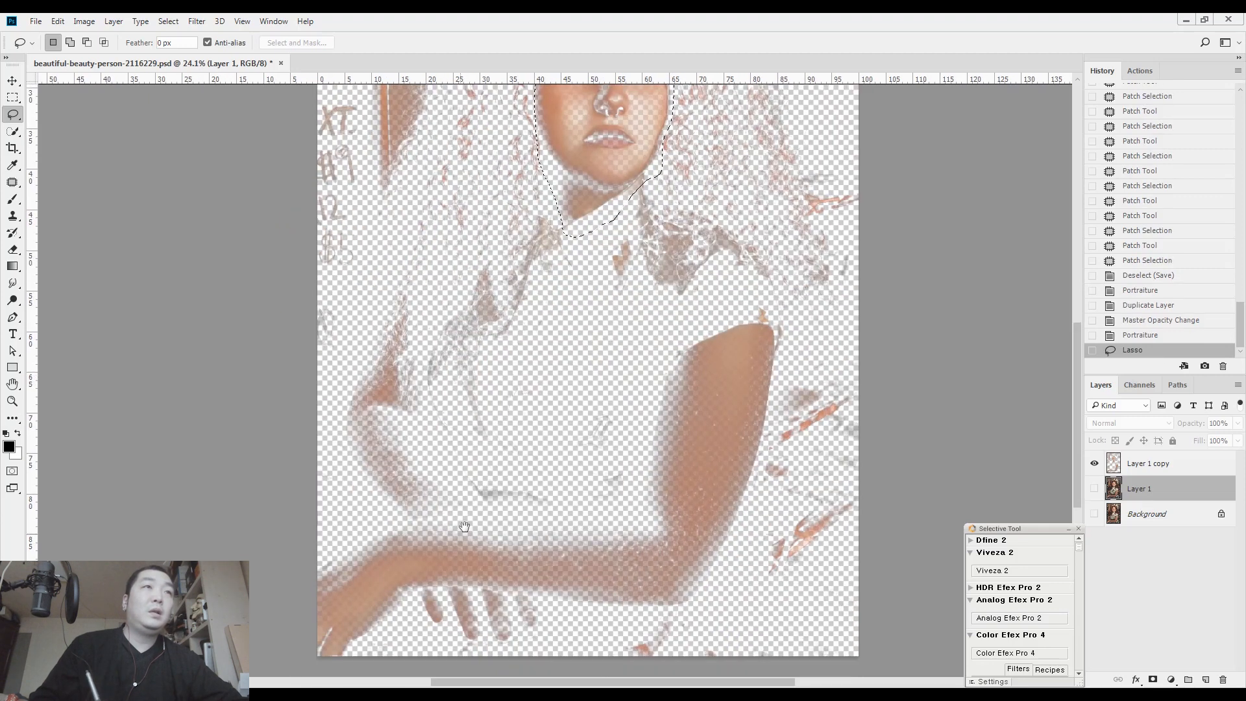
{"action": "scroll", "coordinate": [450, 544], "scroll_direction": "down", "scroll_amount": 3}
{"action": "key", "text": "shift"}
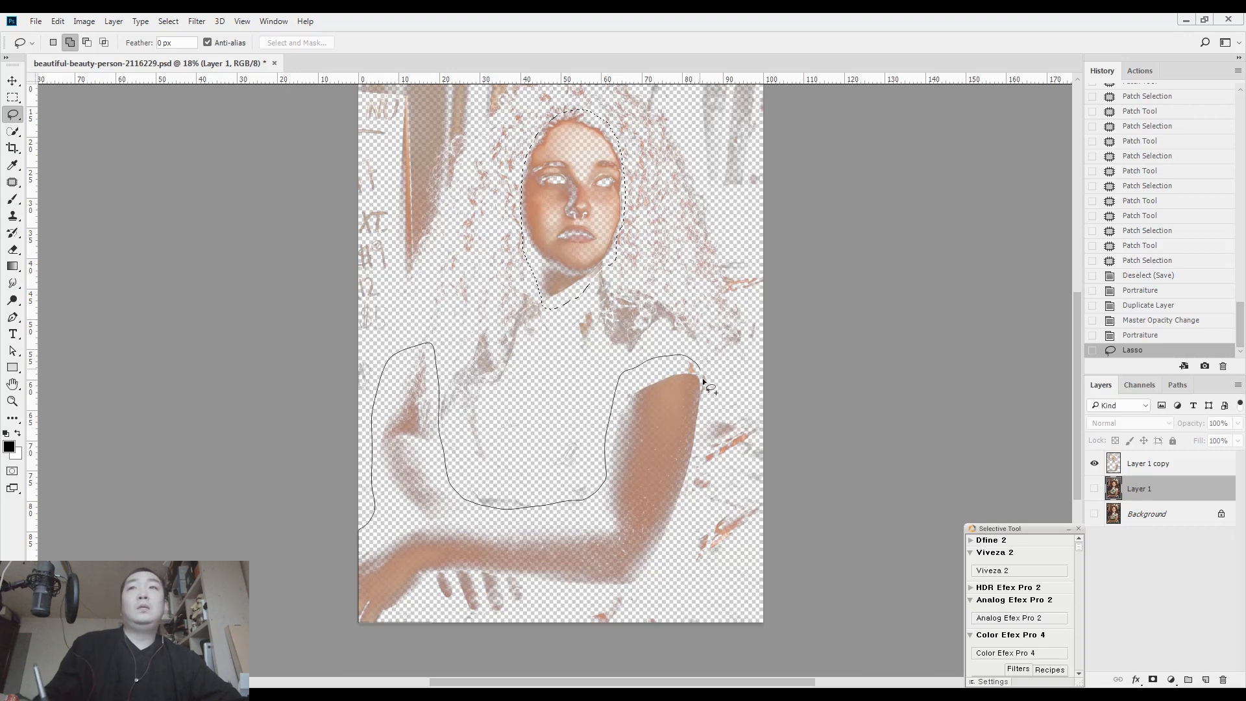
{"action": "left_click_drag", "start_coordinate": [398, 646], "coordinate": [383, 384]}
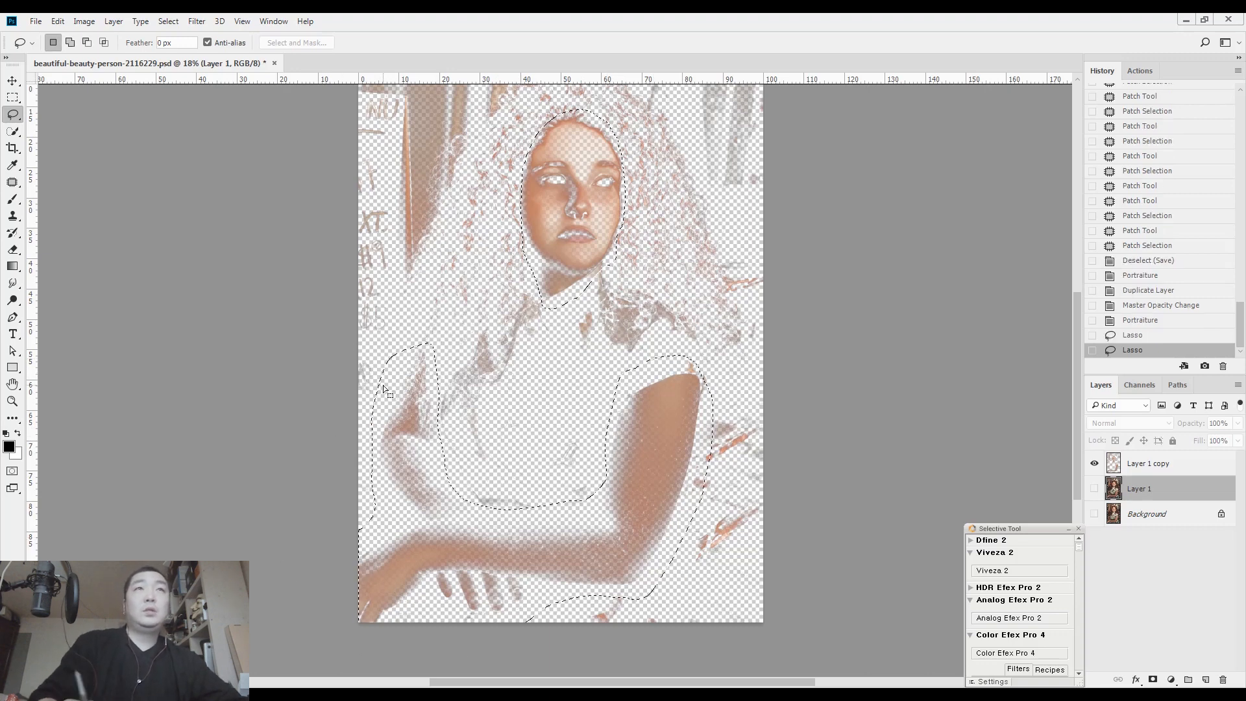
{"action": "left_click", "coordinate": [1183, 467]}
{"action": "key", "text": "ctrl+shift+i"}
{"action": "key", "text": "Delete"}
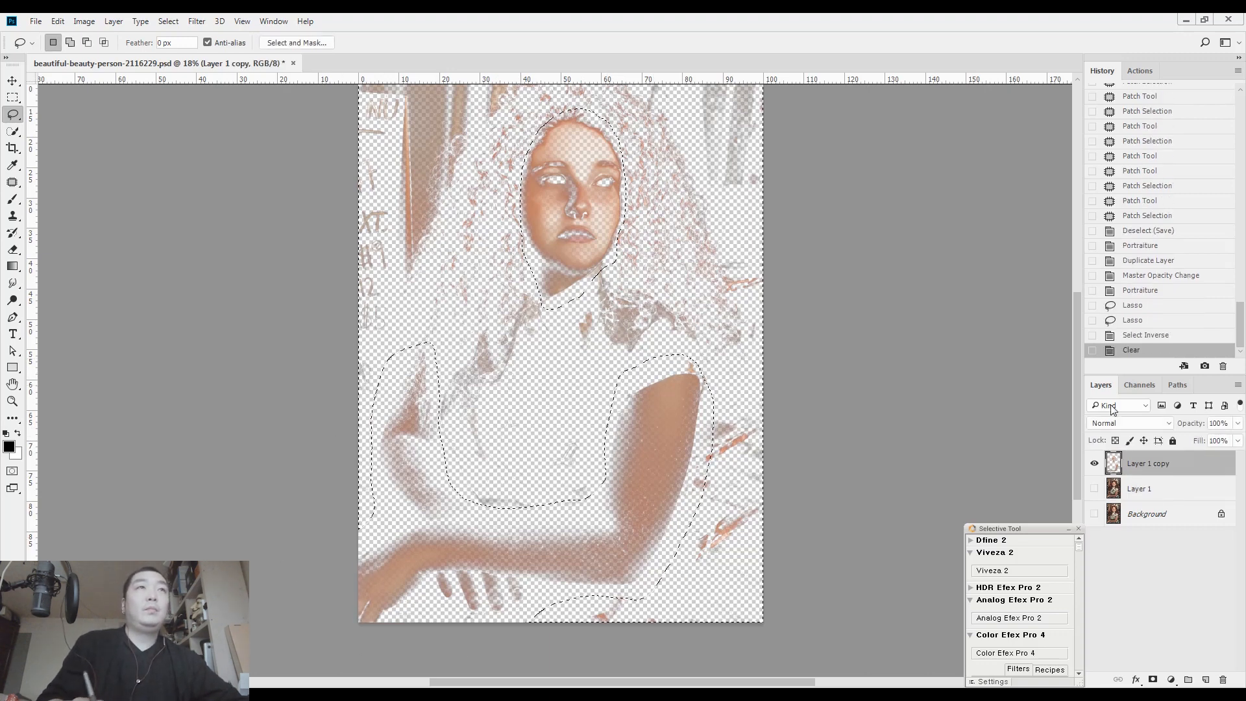
{"action": "key", "text": "ctrl+d"}
Step: Erase the smoothing over both eyebrows on Layer 1 copy, and show the two layers beneath it again
{"action": "scroll", "coordinate": [654, 158], "scroll_direction": "up", "scroll_amount": 5}
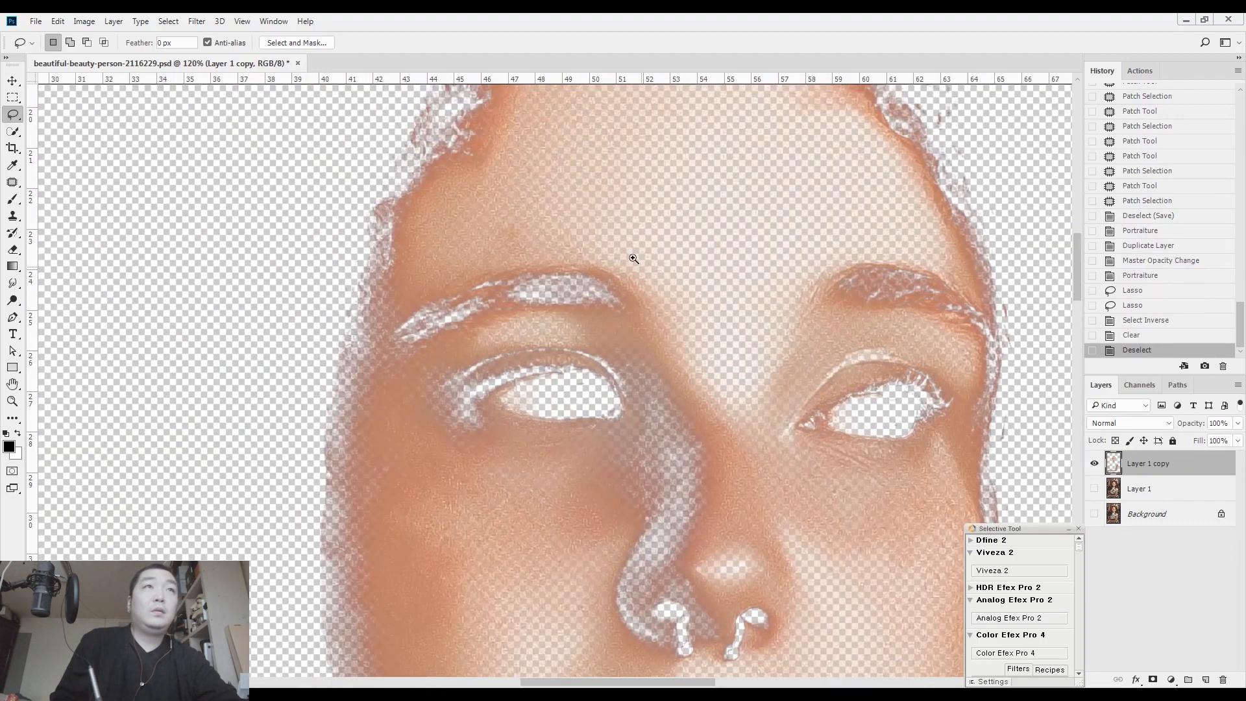
{"action": "key", "text": "e"}
{"action": "mouse_move", "coordinate": [586, 288]}
{"action": "left_mouse_down"}
{"action": "mouse_move", "coordinate": [484, 298]}
{"action": "mouse_move", "coordinate": [401, 334]}
{"action": "left_mouse_up"}
{"action": "mouse_move", "coordinate": [850, 290]}
{"action": "left_mouse_down"}
{"action": "mouse_move", "coordinate": [955, 307]}
{"action": "mouse_move", "coordinate": [916, 293]}
{"action": "mouse_move", "coordinate": [971, 295]}
{"action": "left_mouse_up"}
{"action": "key", "text": "["}
{"action": "key", "text": "["}
{"action": "left_click_drag", "start_coordinate": [1094, 488], "coordinate": [1094, 513]}
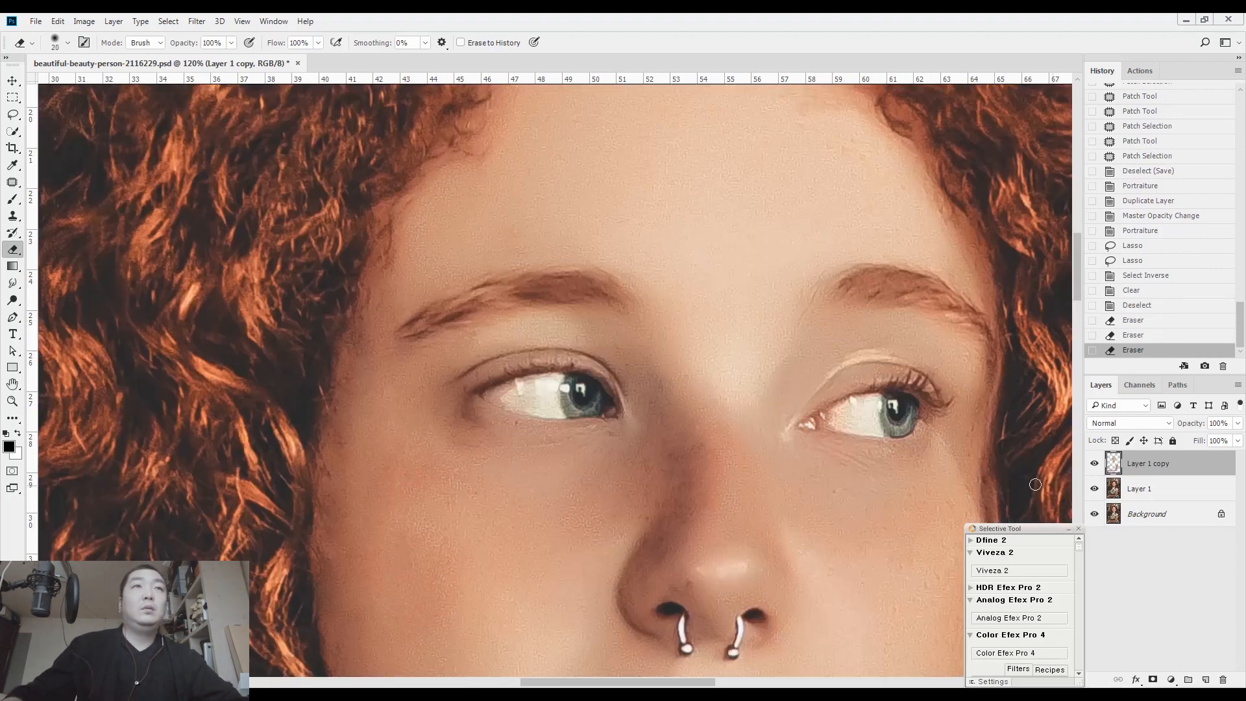
Step: Compare the face with and without Layer 1 copy, and merge that layer down into Layer 1
{"action": "scroll", "coordinate": [622, 233], "scroll_direction": "down", "scroll_amount": 6}
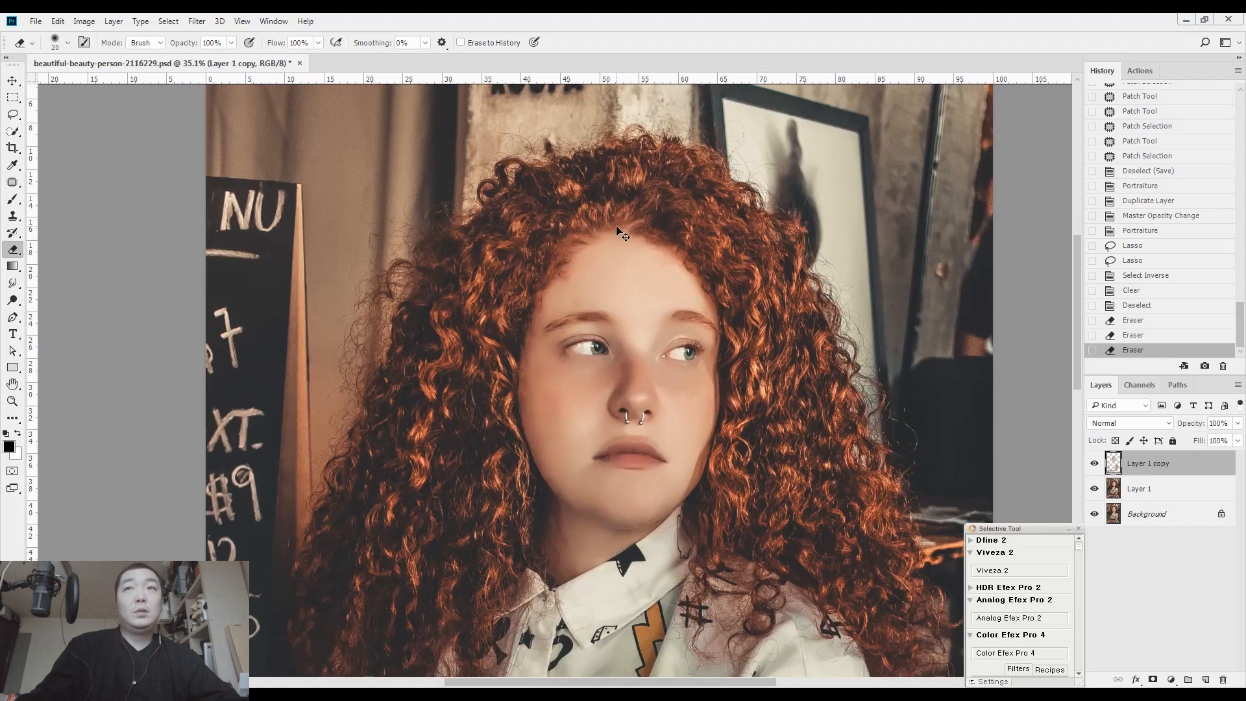
{"action": "scroll", "coordinate": [674, 356], "scroll_direction": "up", "scroll_amount": 2}
{"action": "key", "text": "l"}
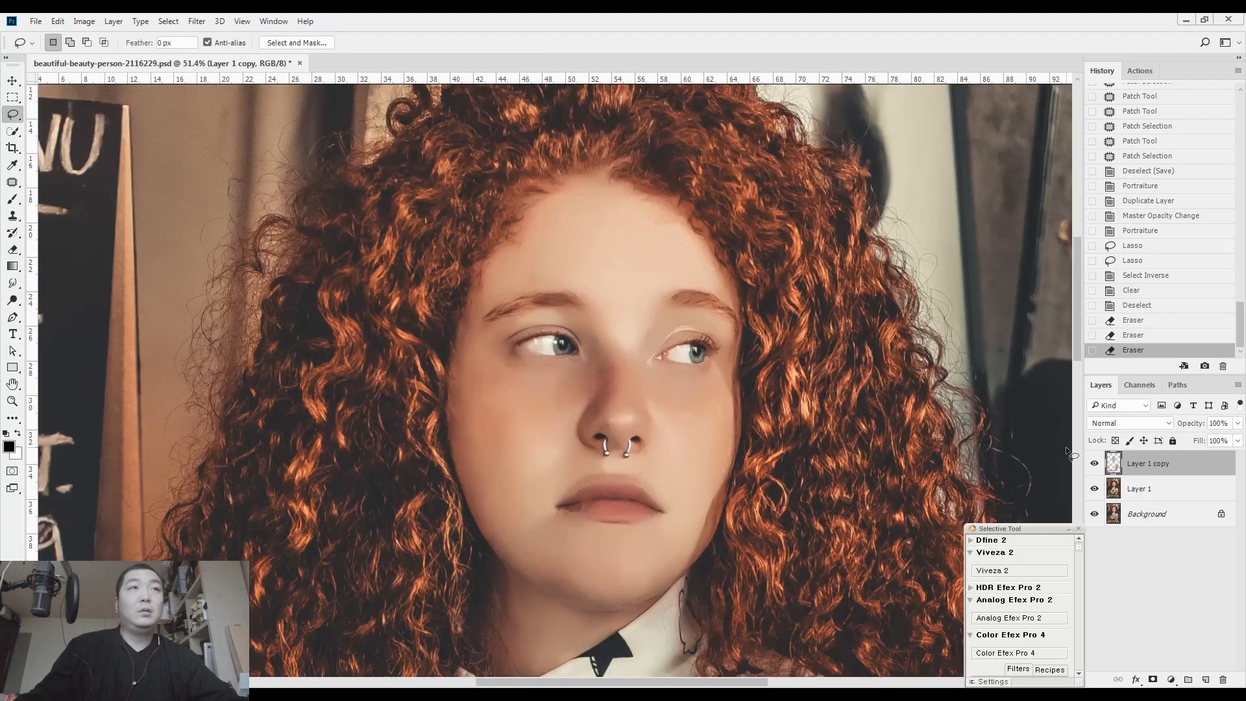
{"action": "left_click", "coordinate": [1094, 463]}
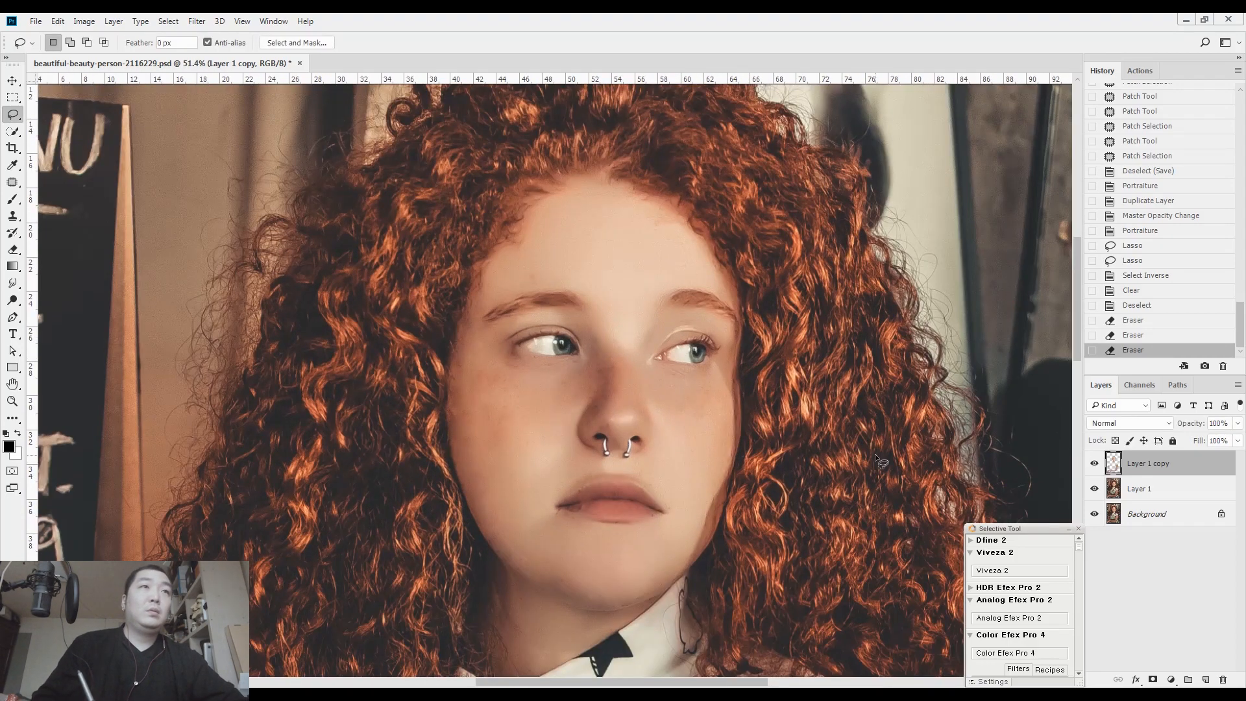
{"action": "key", "text": "ctrl+e"}
Step: Patch out the faint spots and redness on the near cheek below the eye, and deselect
{"action": "scroll", "coordinate": [579, 412], "scroll_direction": "up", "scroll_amount": 3}
{"action": "key", "text": "j"}
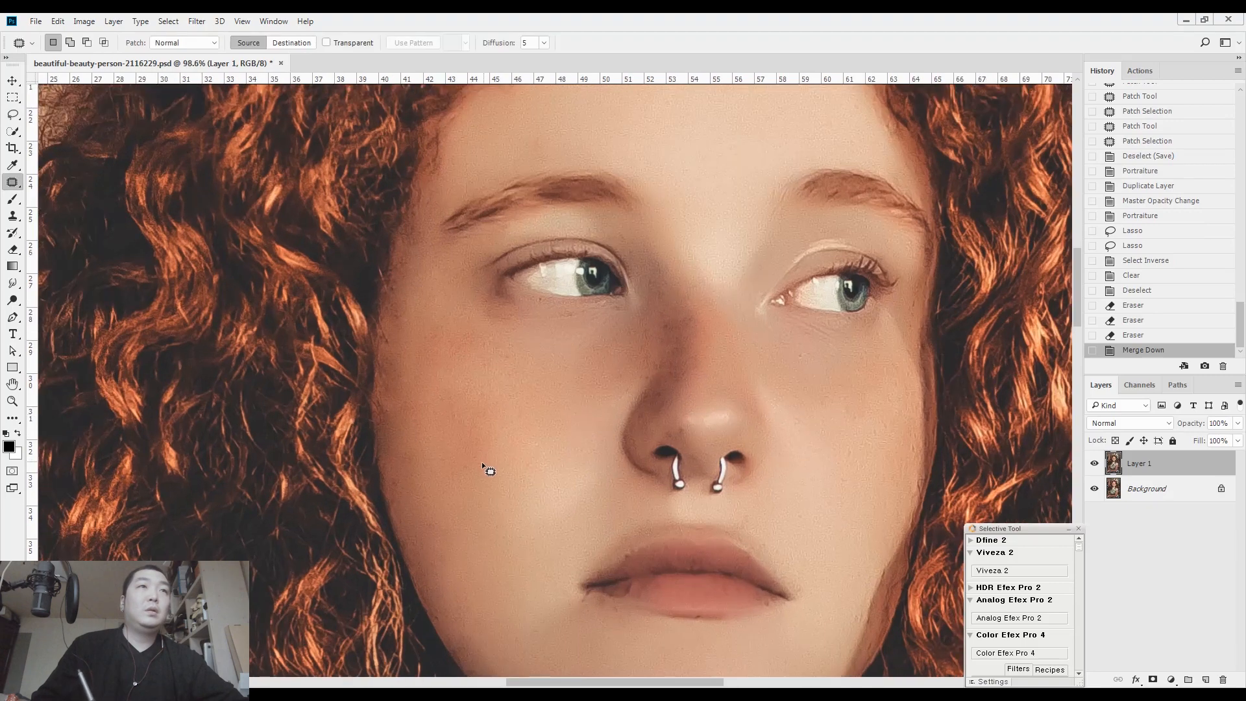
{"action": "left_click_drag", "start_coordinate": [495, 423], "coordinate": [483, 461]}
{"action": "left_click_drag", "start_coordinate": [463, 425], "coordinate": [494, 389]}
{"action": "left_click_drag", "start_coordinate": [469, 370], "coordinate": [492, 331]}
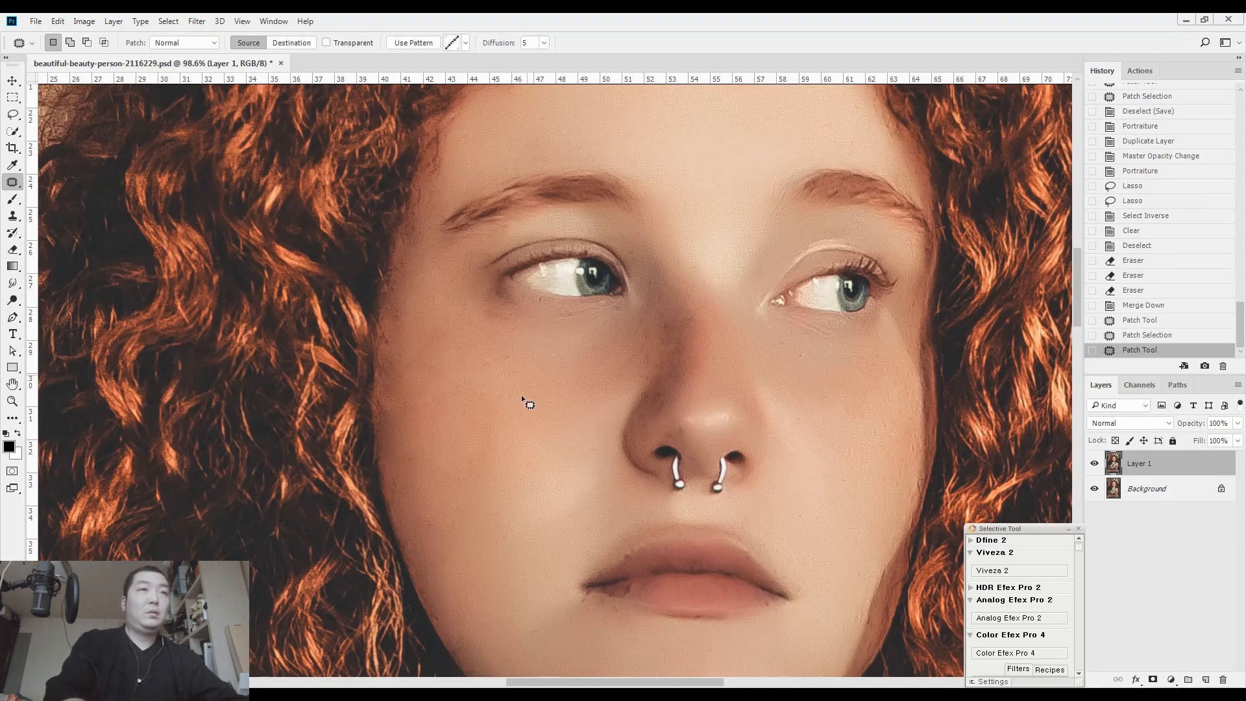
{"action": "left_click_drag", "start_coordinate": [504, 405], "coordinate": [489, 377]}
{"action": "left_click_drag", "start_coordinate": [479, 435], "coordinate": [546, 415]}
{"action": "key", "text": "ctrl+d"}
{"action": "scroll", "coordinate": [550, 418], "scroll_direction": "down", "scroll_amount": 4}
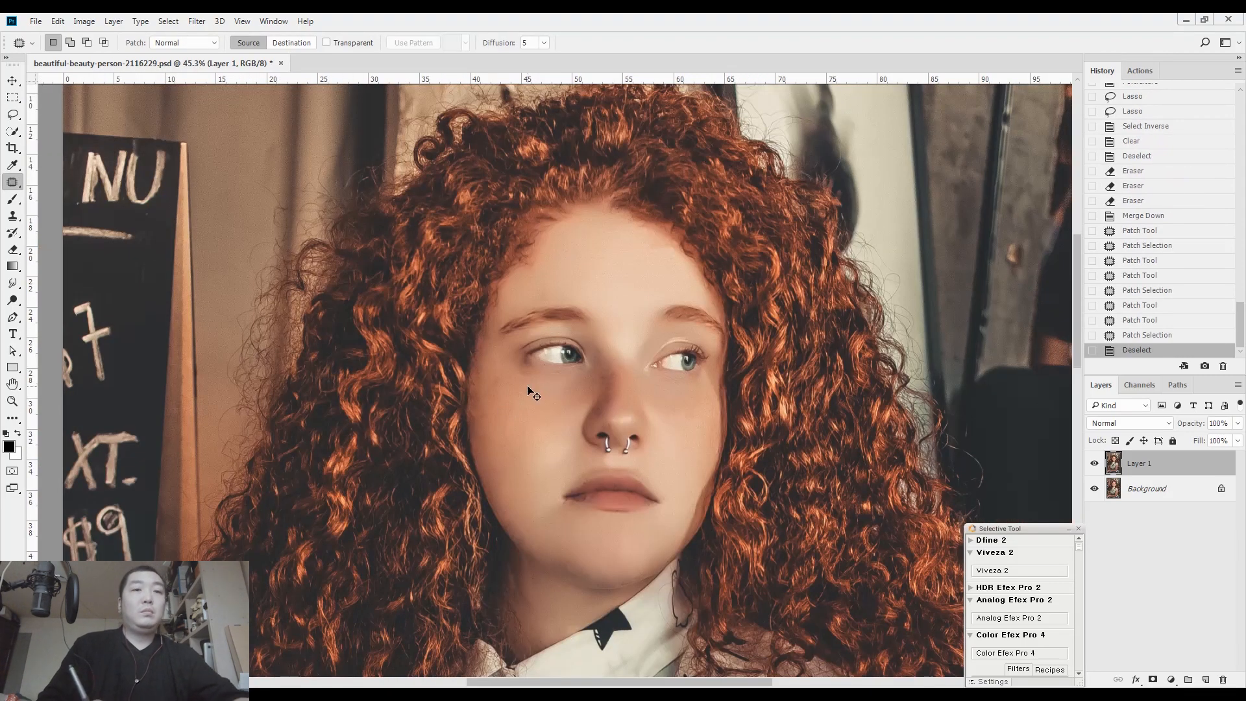
Step: Create a new layer and brush sampled skin tone at 10% opacity down the outer edge of the near cheek
{"action": "key", "text": "ctrl+shift+n"}
{"action": "key", "text": "b"}
{"action": "left_click", "coordinate": [538, 401], "text": "alt"}
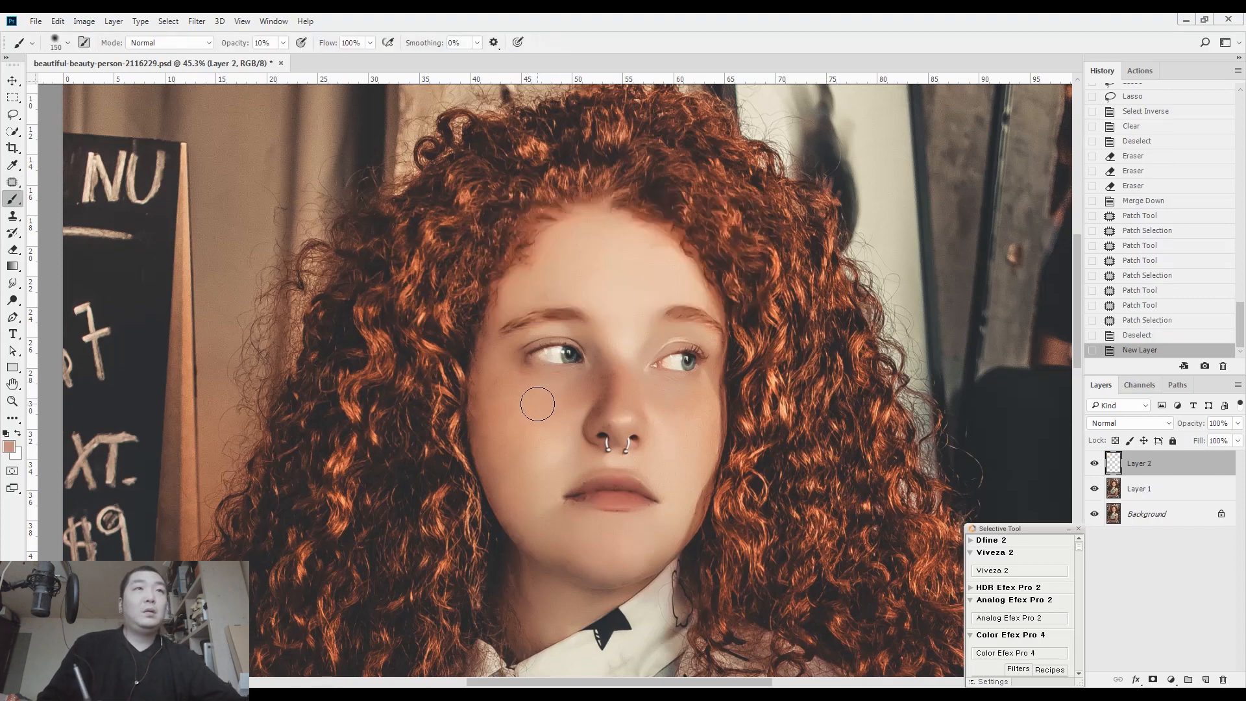
{"action": "left_click_drag", "start_coordinate": [501, 391], "coordinate": [498, 409]}
{"action": "left_click_drag", "start_coordinate": [499, 410], "coordinate": [503, 430]}
{"action": "left_click_drag", "start_coordinate": [505, 434], "coordinate": [514, 456]}
Step: Brush a freshly sampled skin tone over the inner near cheek and down to the chin, and merge the layer down
{"action": "left_click", "coordinate": [551, 415], "text": "alt"}
{"action": "left_click_drag", "start_coordinate": [576, 388], "coordinate": [582, 391]}
{"action": "left_click_drag", "start_coordinate": [574, 393], "coordinate": [538, 459]}
{"action": "left_click_drag", "start_coordinate": [530, 505], "coordinate": [573, 544]}
{"action": "mouse_move", "coordinate": [569, 542]}
{"action": "left_mouse_down"}
{"action": "mouse_move", "coordinate": [549, 529]}
{"action": "mouse_move", "coordinate": [584, 484]}
{"action": "left_mouse_up"}
{"action": "key", "text": "ctrl+e"}
Step: Patch out the leftover specks on the chin, jawline and upper neck, and clear the selection
{"action": "key", "text": "j"}
{"action": "left_click_drag", "start_coordinate": [459, 556], "coordinate": [493, 565]}
{"action": "mouse_move", "coordinate": [519, 620]}
{"action": "left_mouse_down"}
{"action": "mouse_move", "coordinate": [507, 507]}
{"action": "mouse_move", "coordinate": [527, 540]}
{"action": "left_mouse_up"}
{"action": "left_click_drag", "start_coordinate": [504, 531], "coordinate": [483, 469]}
{"action": "left_click_drag", "start_coordinate": [516, 439], "coordinate": [525, 427]}
{"action": "left_click_drag", "start_coordinate": [569, 452], "coordinate": [460, 155]}
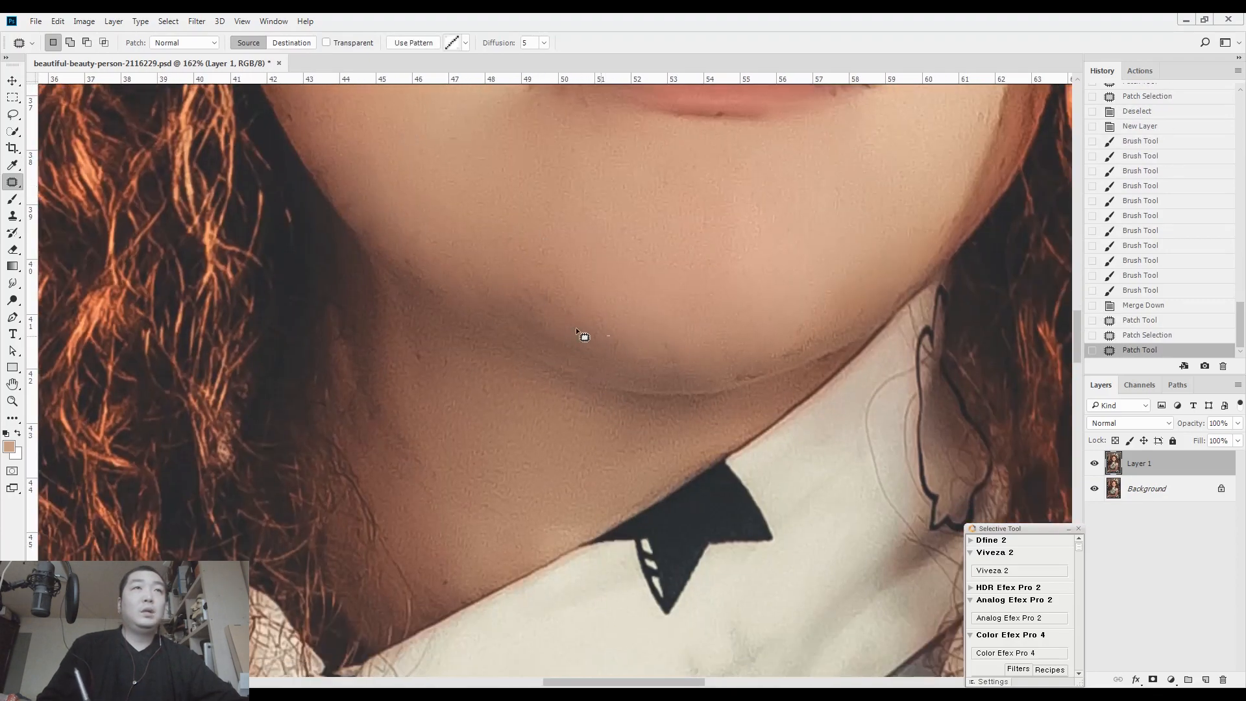
{"action": "left_click_drag", "start_coordinate": [598, 266], "coordinate": [599, 265]}
{"action": "left_click_drag", "start_coordinate": [688, 233], "coordinate": [590, 231]}
{"action": "key", "text": "ctrl+d"}
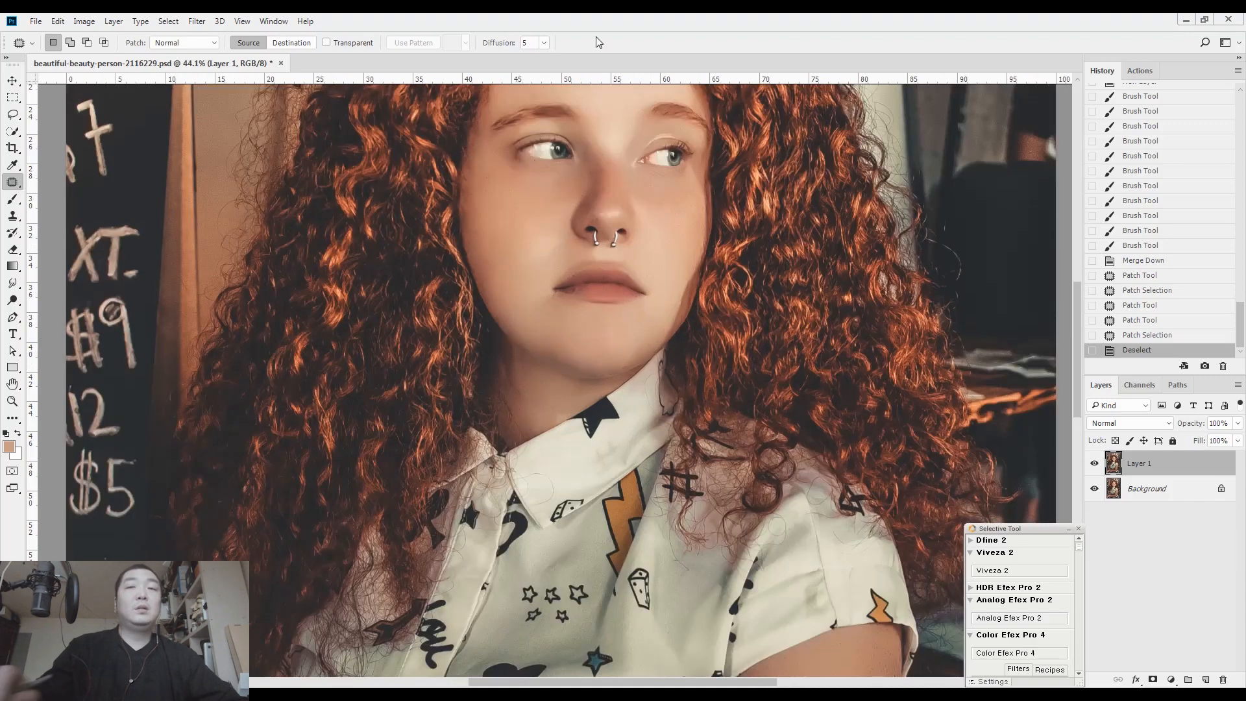
Step: Open Liquify and slim the face with the Face tool, bringing Face Width to -24 and Jawline to -21
{"action": "left_click_drag", "start_coordinate": [609, 357], "coordinate": [577, 360]}
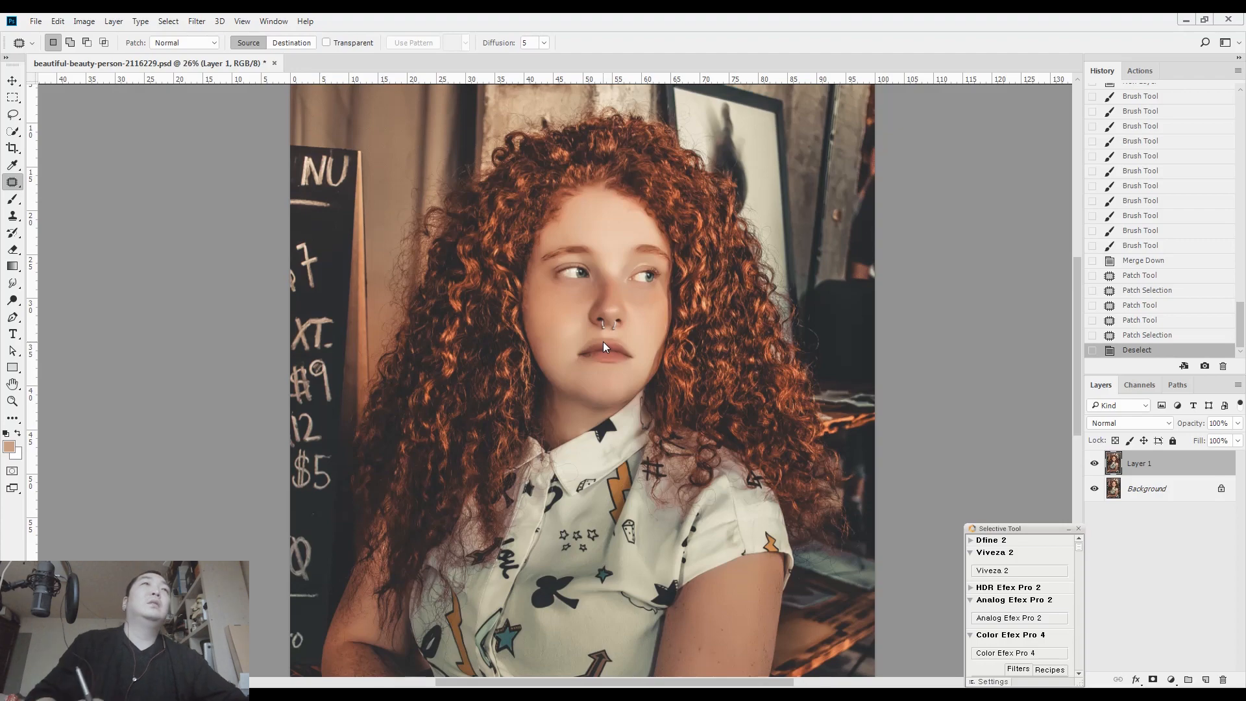
{"action": "key", "text": "shift+ctrl+x"}
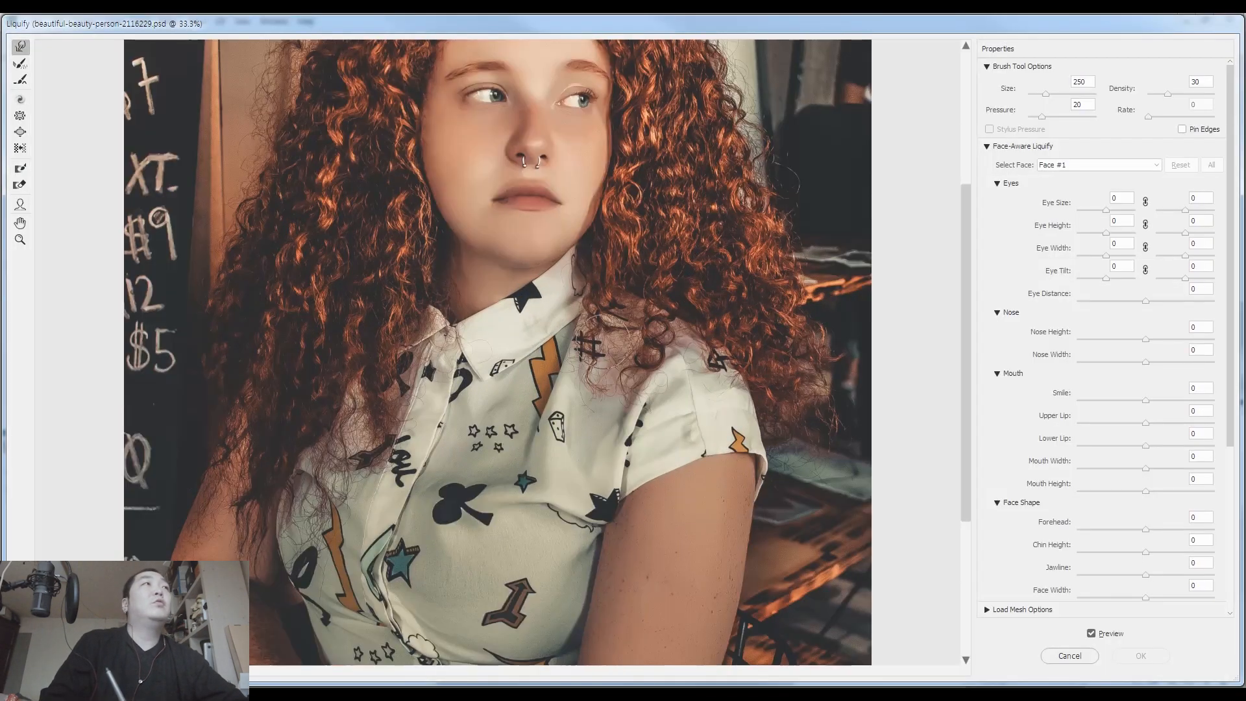
{"action": "left_click", "coordinate": [20, 207]}
{"action": "left_click_drag", "start_coordinate": [388, 143], "coordinate": [388, 298]}
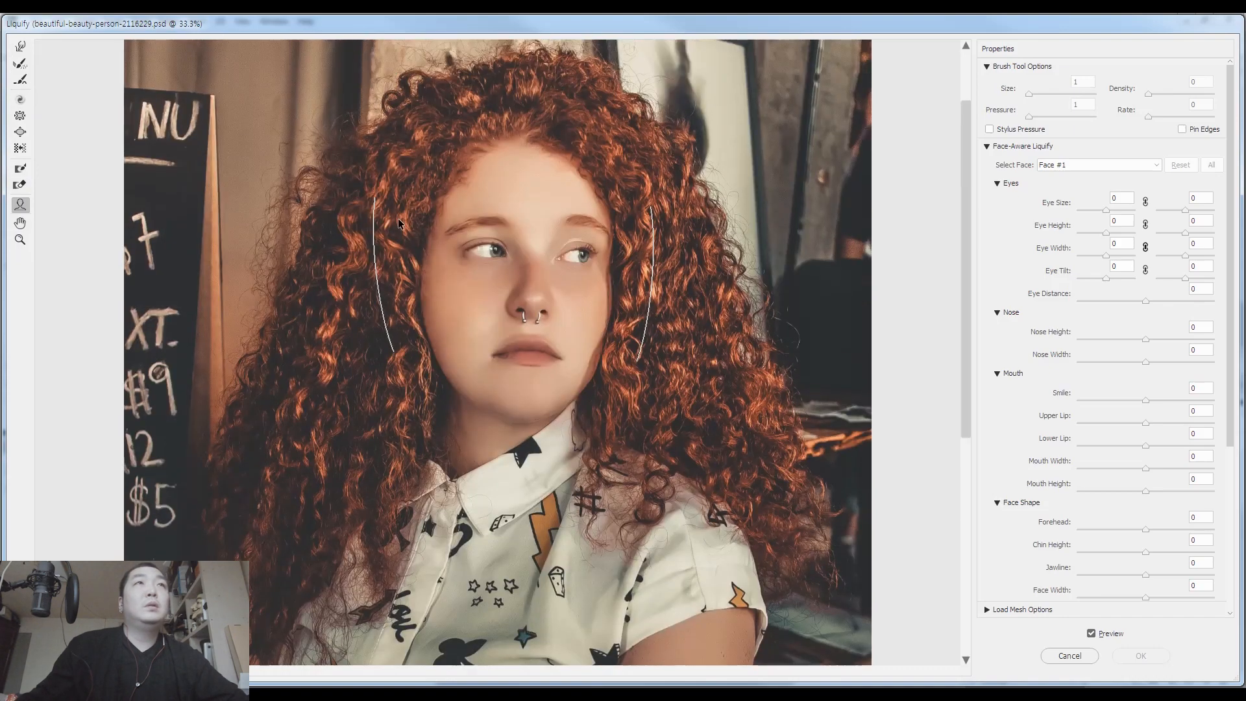
{"action": "key", "text": "ctrl+equal"}
{"action": "mouse_move", "coordinate": [381, 293]}
{"action": "left_click_drag", "start_coordinate": [380, 293], "coordinate": [389, 294]}
{"action": "left_click_drag", "start_coordinate": [440, 399], "coordinate": [446, 398]}
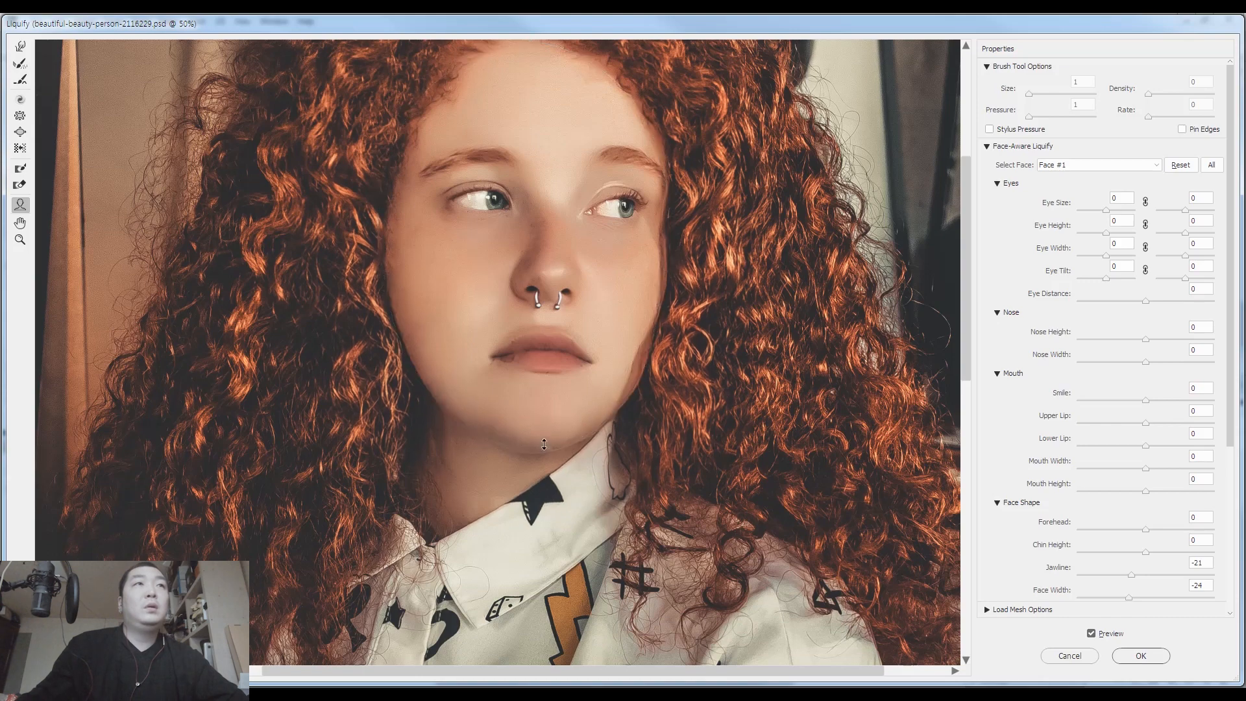
Step: Set the face's Chin Height to 18 and Jawline to 0, size the Forward Warp brush to 250, and apply Liquify
{"action": "left_click_drag", "start_coordinate": [544, 446], "coordinate": [539, 434]}
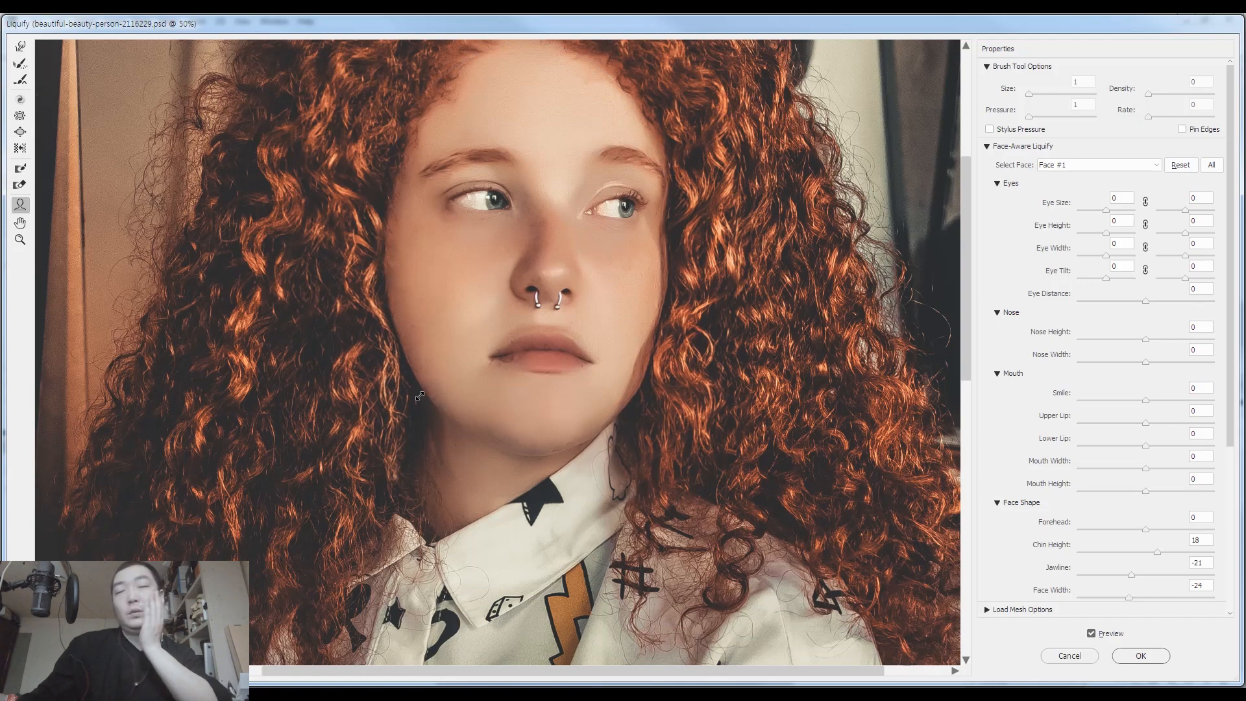
{"action": "left_click_drag", "start_coordinate": [421, 396], "coordinate": [422, 395]}
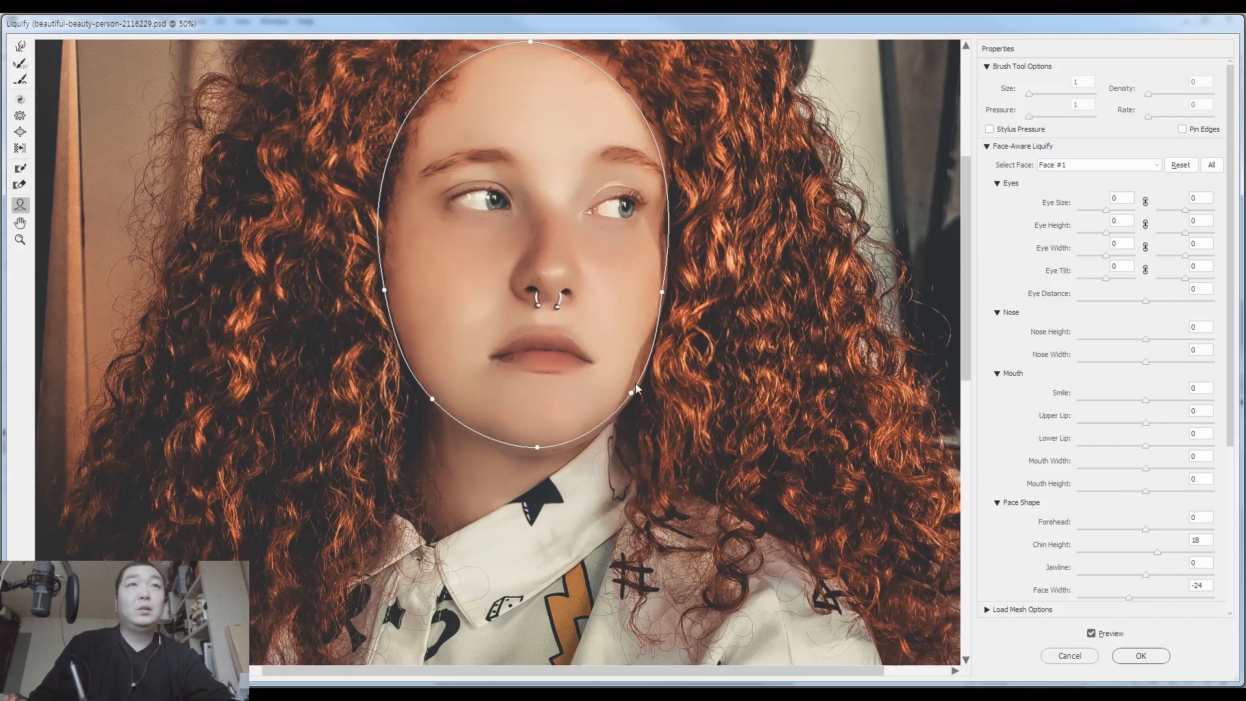
{"action": "key", "text": "w"}
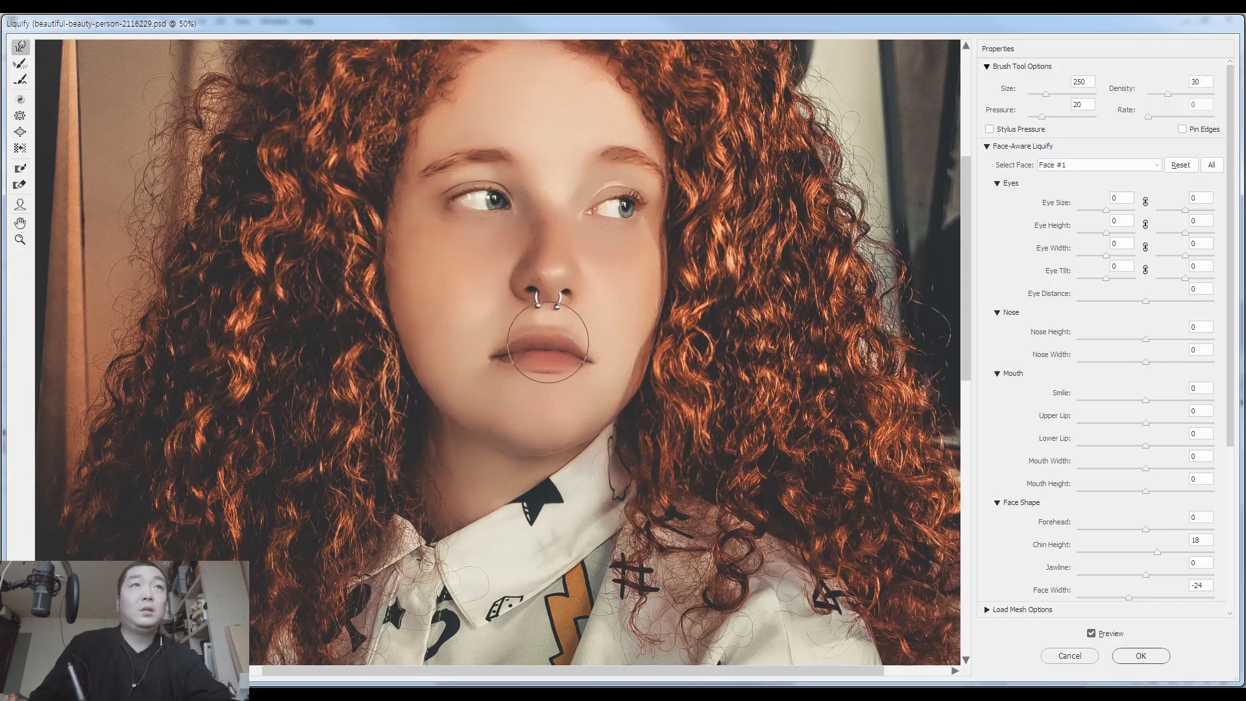
{"action": "key", "text": "bracketright"}
{"action": "key", "text": "bracketright"}
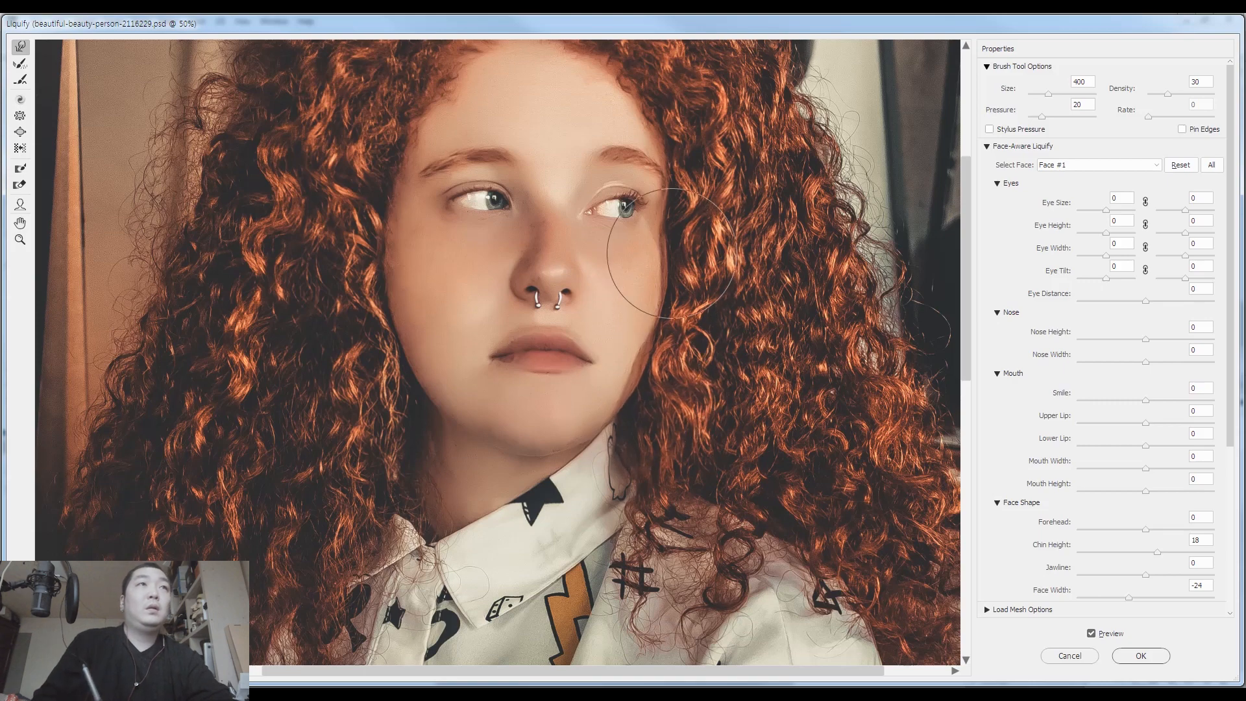
{"action": "key", "text": "bracketleft"}
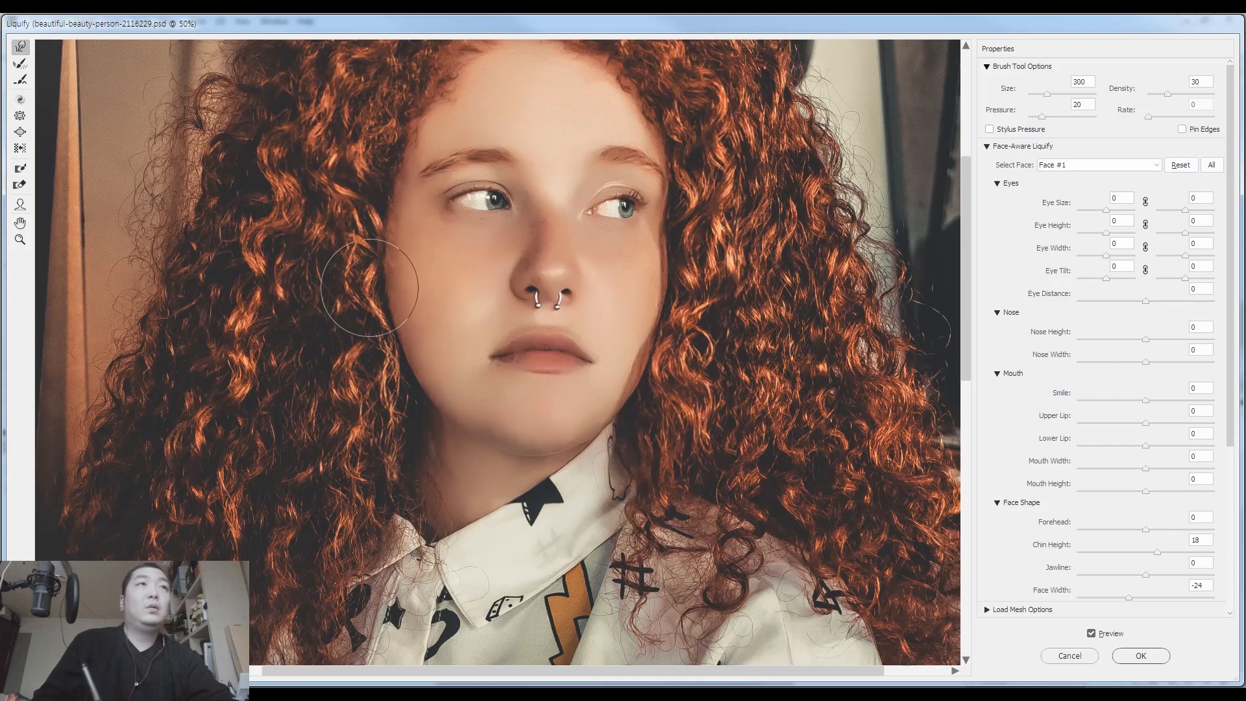
{"action": "key", "text": "bracketleft"}
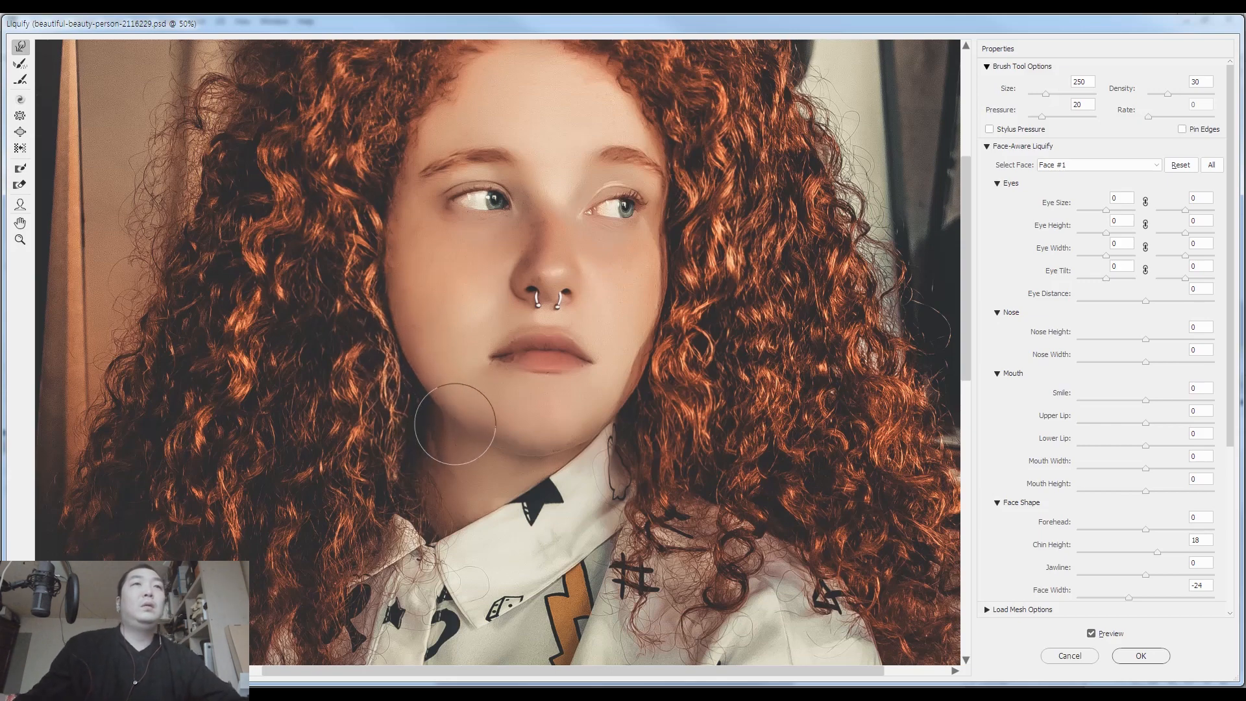
{"action": "key", "text": "Return"}
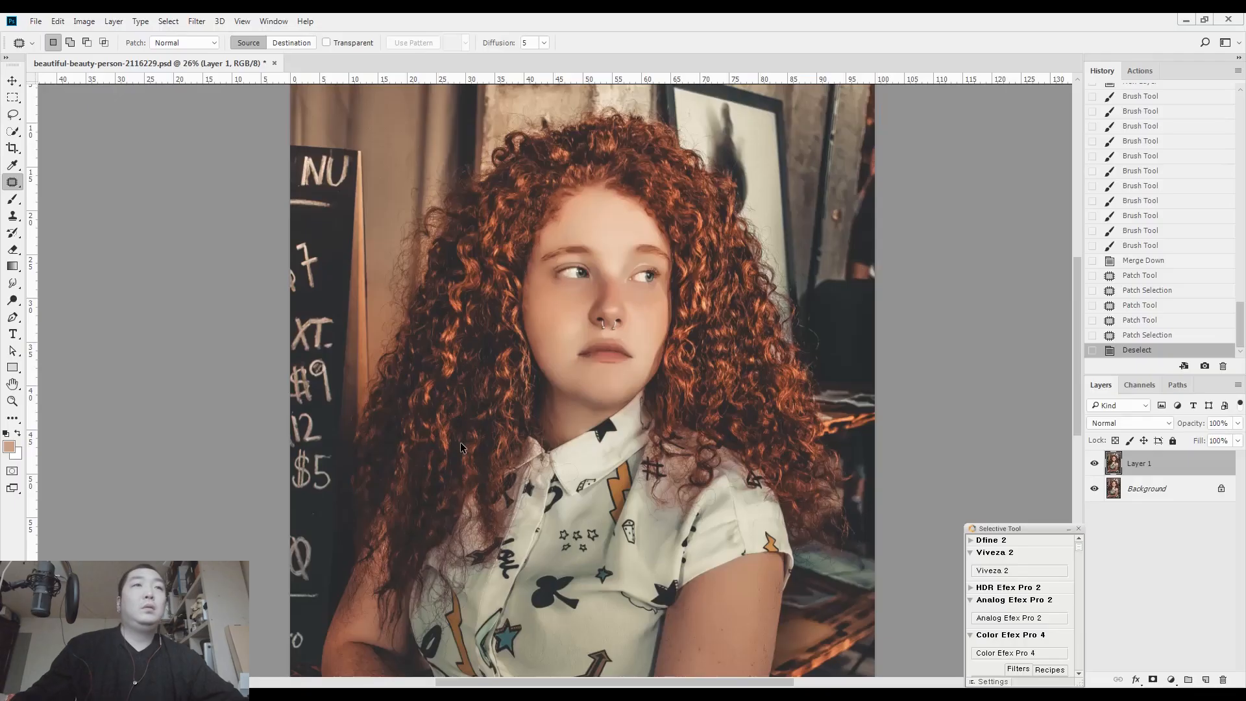
Step: Enter Quick Mask and paint over the near arm from below the sleeve, around the elbow and along the forearm
{"action": "left_click_drag", "start_coordinate": [725, 364], "coordinate": [713, 247]}
{"action": "scroll", "coordinate": [687, 341], "scroll_direction": "up", "scroll_amount": 4}
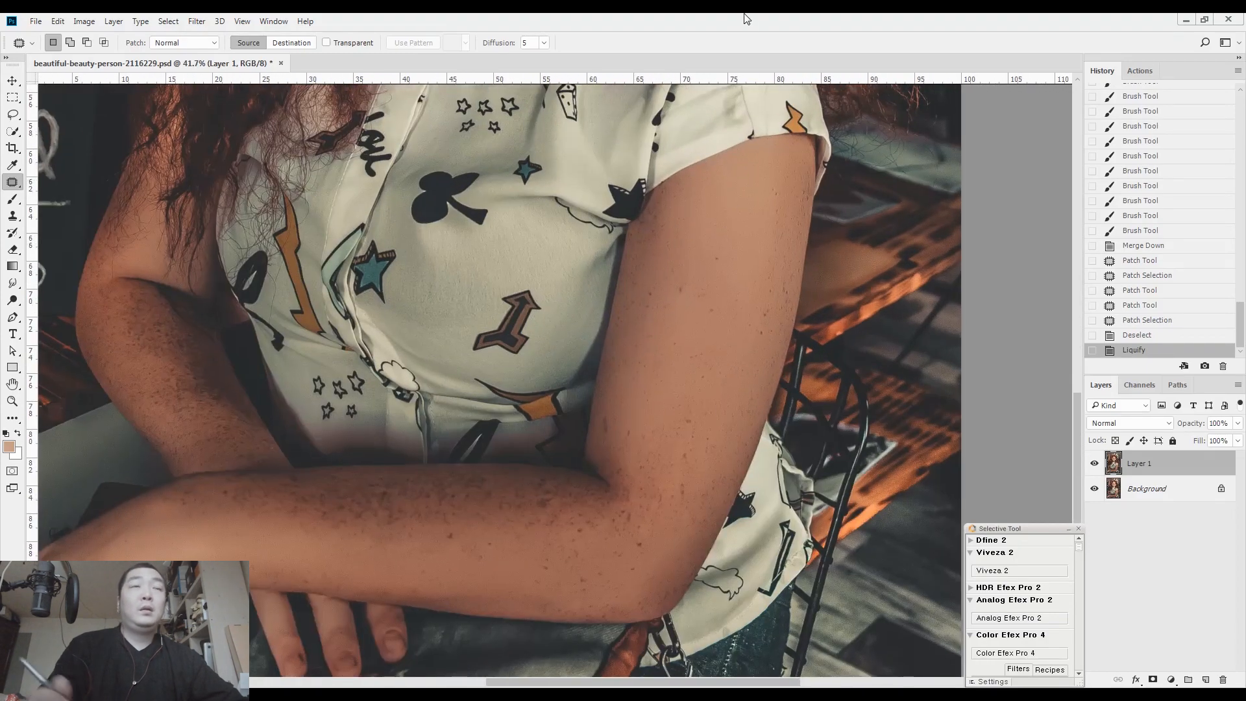
{"action": "scroll", "coordinate": [688, 364], "scroll_direction": "down", "scroll_amount": 4}
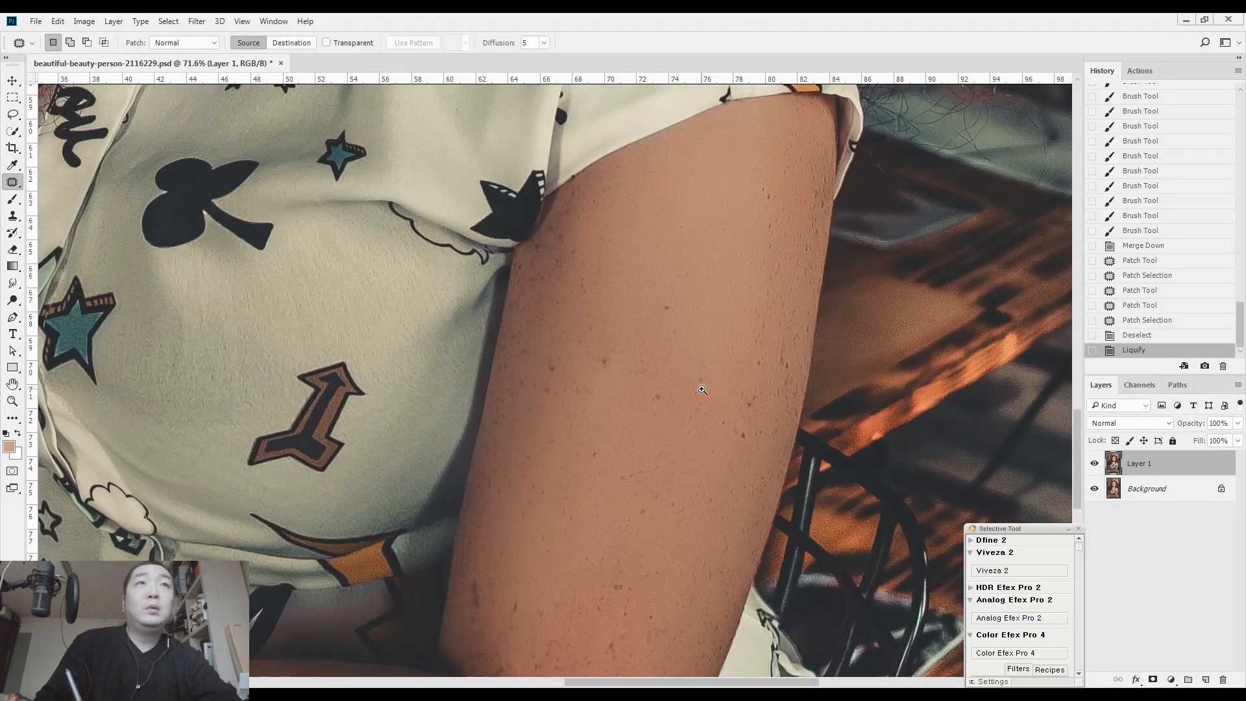
{"action": "key", "text": "q"}
{"action": "key", "text": "b"}
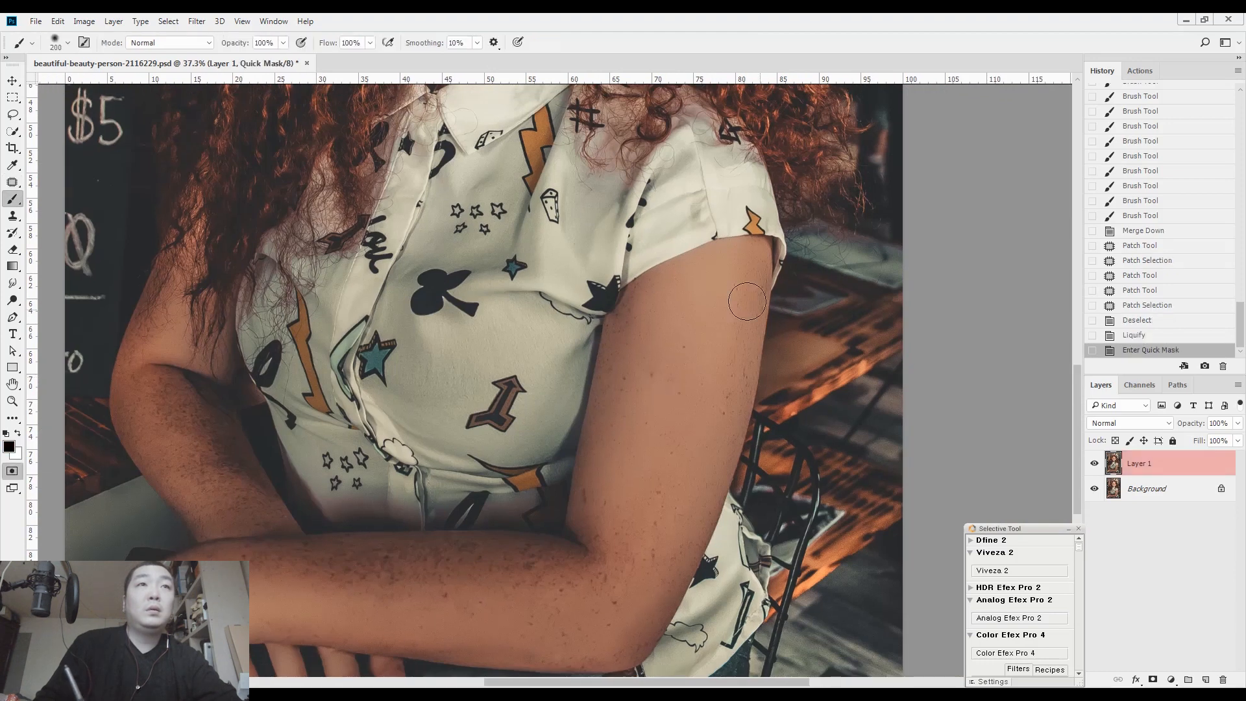
{"action": "mouse_move", "coordinate": [611, 375]}
{"action": "left_mouse_down"}
{"action": "mouse_move", "coordinate": [591, 474]}
{"action": "mouse_move", "coordinate": [599, 525]}
{"action": "mouse_move", "coordinate": [659, 347]}
{"action": "mouse_move", "coordinate": [638, 468]}
{"action": "mouse_move", "coordinate": [754, 266]}
{"action": "mouse_move", "coordinate": [716, 414]}
{"action": "left_mouse_up"}
{"action": "left_click_drag", "start_coordinate": [668, 519], "coordinate": [658, 512]}
{"action": "left_click_drag", "start_coordinate": [567, 437], "coordinate": [753, 391]}
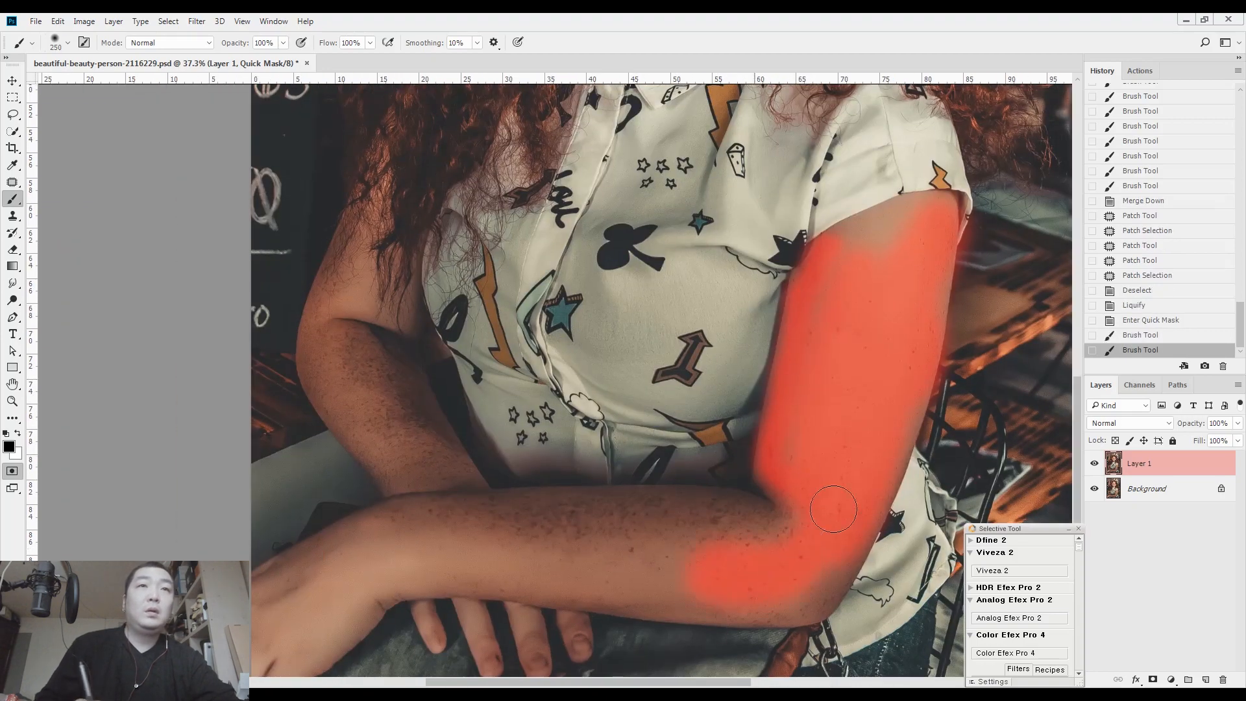
{"action": "mouse_move", "coordinate": [761, 531]}
{"action": "left_mouse_down"}
{"action": "mouse_move", "coordinate": [612, 517]}
{"action": "mouse_move", "coordinate": [388, 533]}
{"action": "left_mouse_up"}
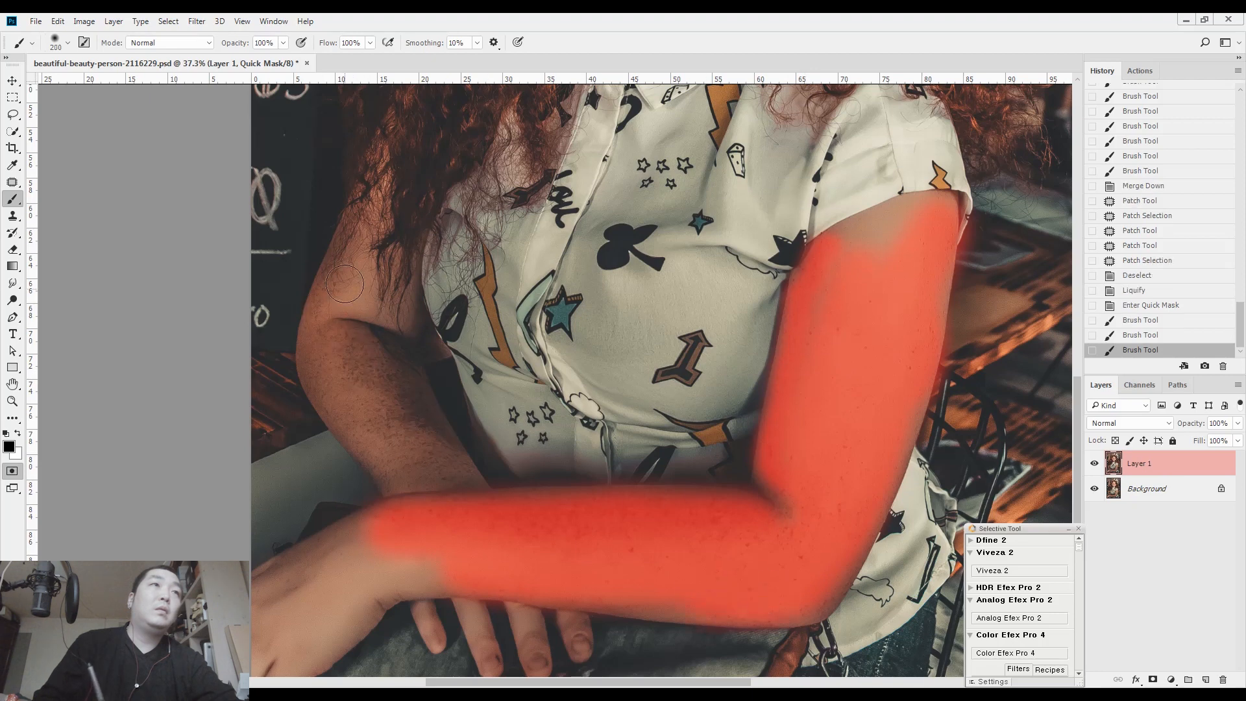
Step: Mask the far arm, erase the overspill near the hair, and convert the Quick Mask to a selection
{"action": "key", "text": "bracketright"}
{"action": "key", "text": "bracketright"}
{"action": "mouse_move", "coordinate": [341, 267]}
{"action": "left_mouse_down"}
{"action": "mouse_move", "coordinate": [319, 339]}
{"action": "mouse_move", "coordinate": [352, 412]}
{"action": "mouse_move", "coordinate": [322, 358]}
{"action": "mouse_move", "coordinate": [397, 462]}
{"action": "mouse_move", "coordinate": [382, 455]}
{"action": "mouse_move", "coordinate": [373, 434]}
{"action": "mouse_move", "coordinate": [394, 465]}
{"action": "mouse_move", "coordinate": [446, 477]}
{"action": "mouse_move", "coordinate": [387, 366]}
{"action": "mouse_move", "coordinate": [353, 344]}
{"action": "mouse_move", "coordinate": [353, 372]}
{"action": "mouse_move", "coordinate": [392, 406]}
{"action": "left_mouse_up"}
{"action": "key", "text": "e"}
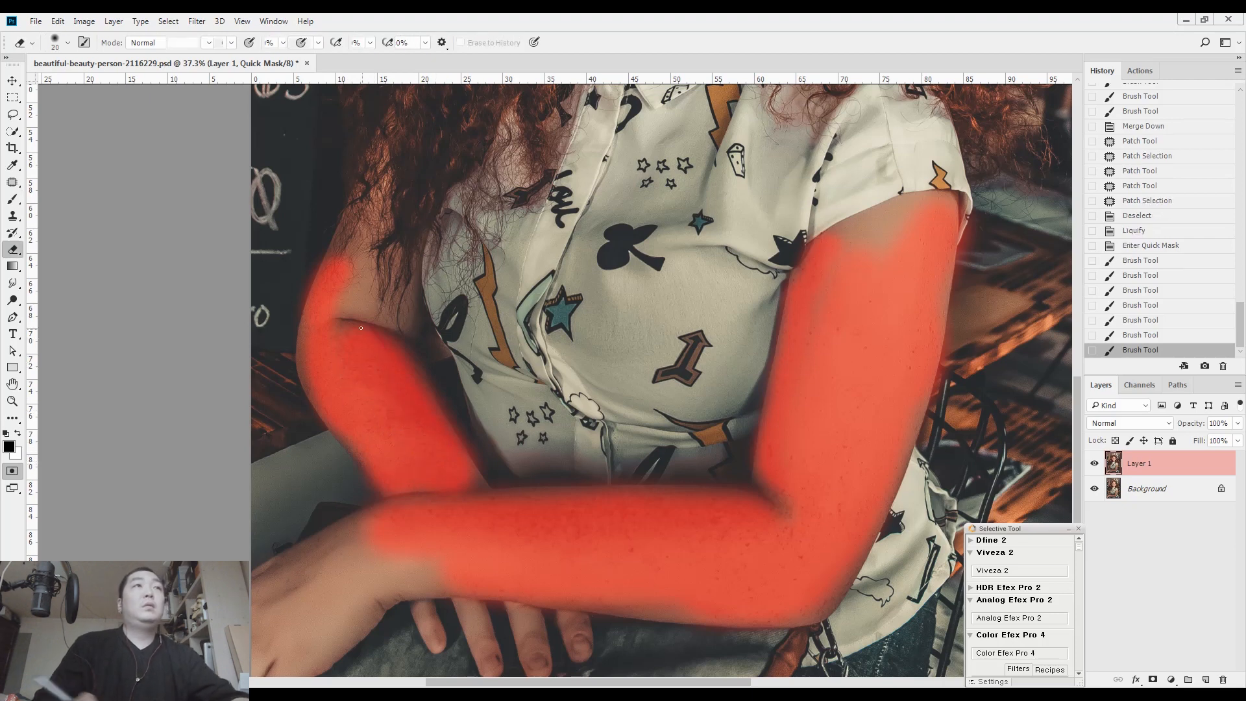
{"action": "key", "text": "bracketright"}
{"action": "key", "text": "bracketright"}
{"action": "key", "text": "bracketright"}
{"action": "key", "text": "bracketright"}
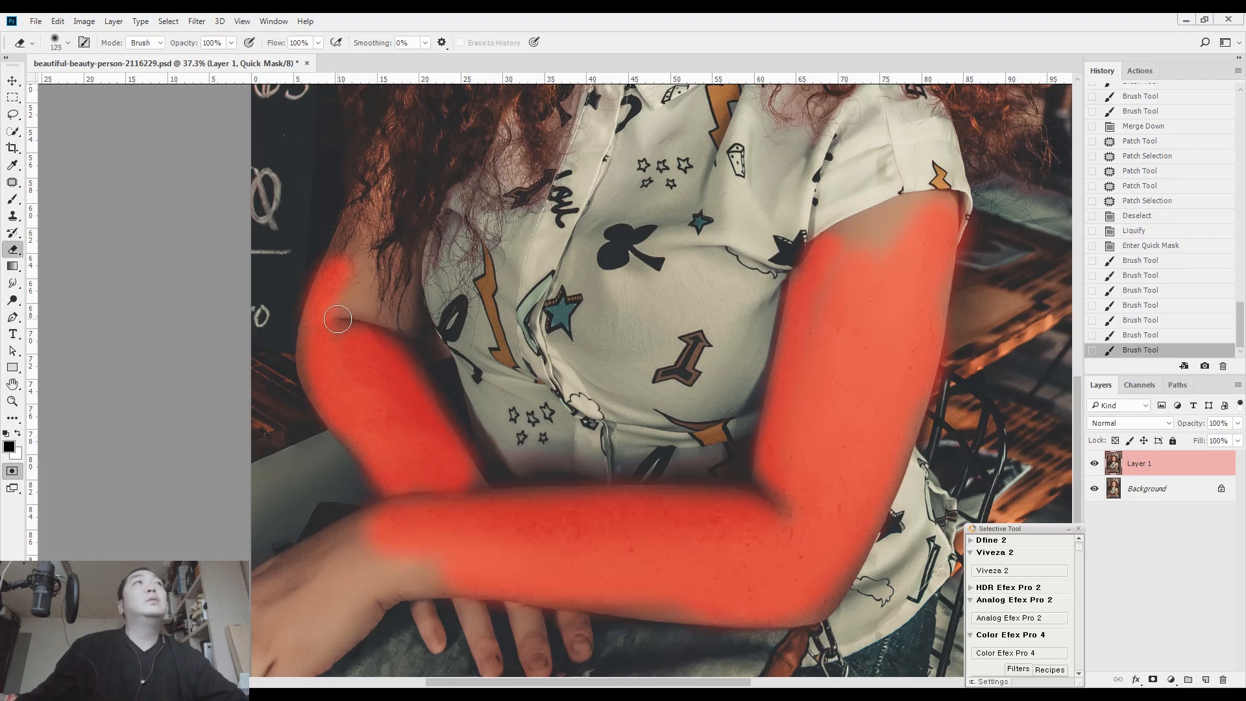
{"action": "left_click", "coordinate": [403, 274]}
{"action": "key", "text": "q"}
{"action": "key", "text": "l"}
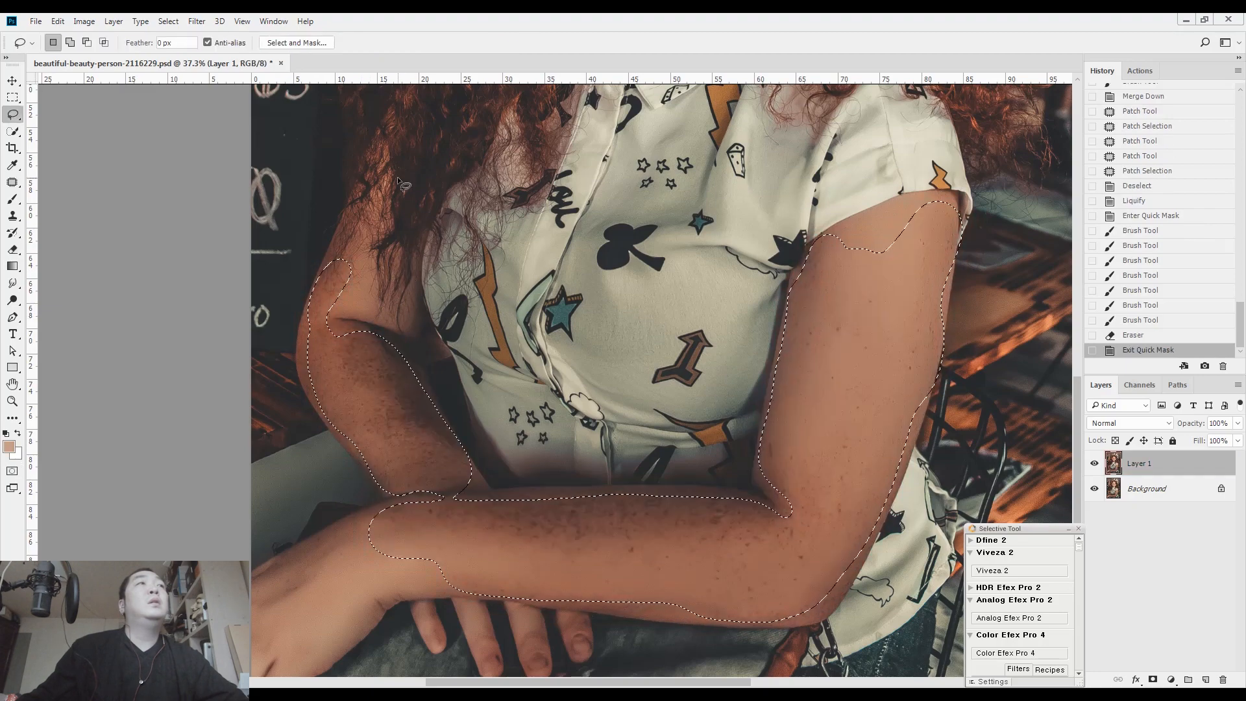
Step: Run Dust & Scratches on the arms with radius 31 and threshold 25, deselect, and compare with the state before it
{"action": "left_click", "coordinate": [197, 21]}
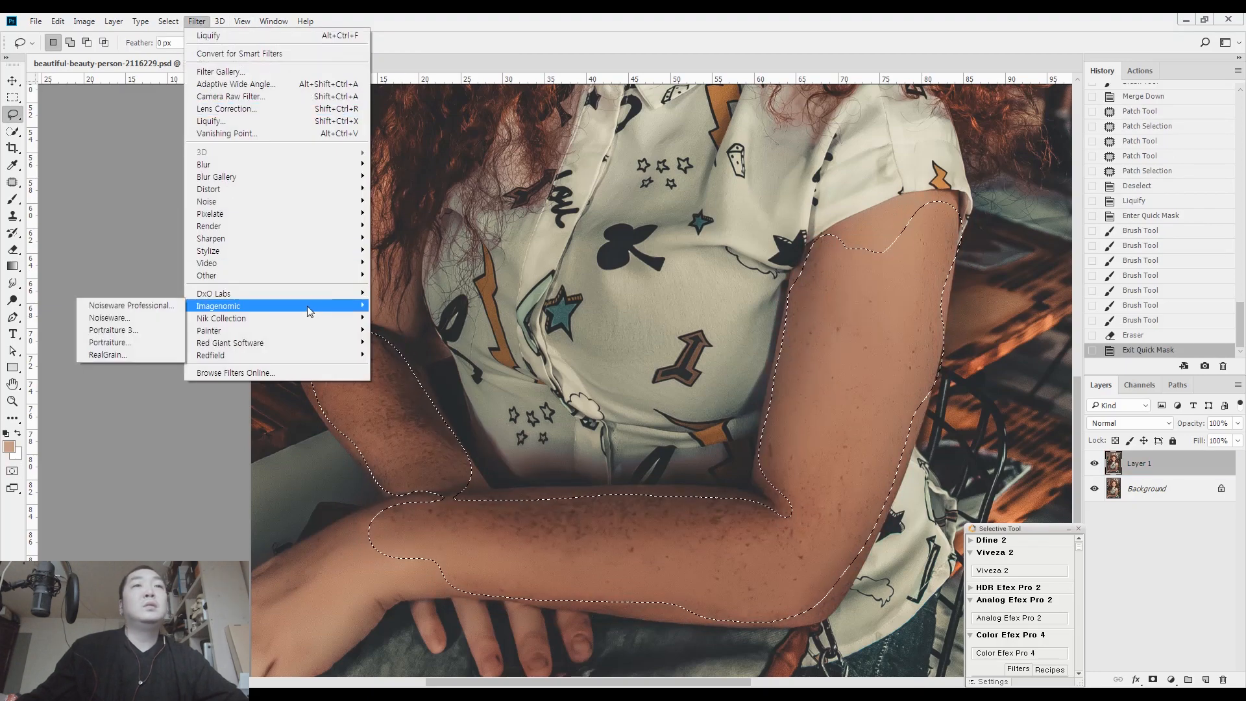
{"action": "mouse_move", "coordinate": [220, 201]}
{"action": "left_click", "coordinate": [155, 225]}
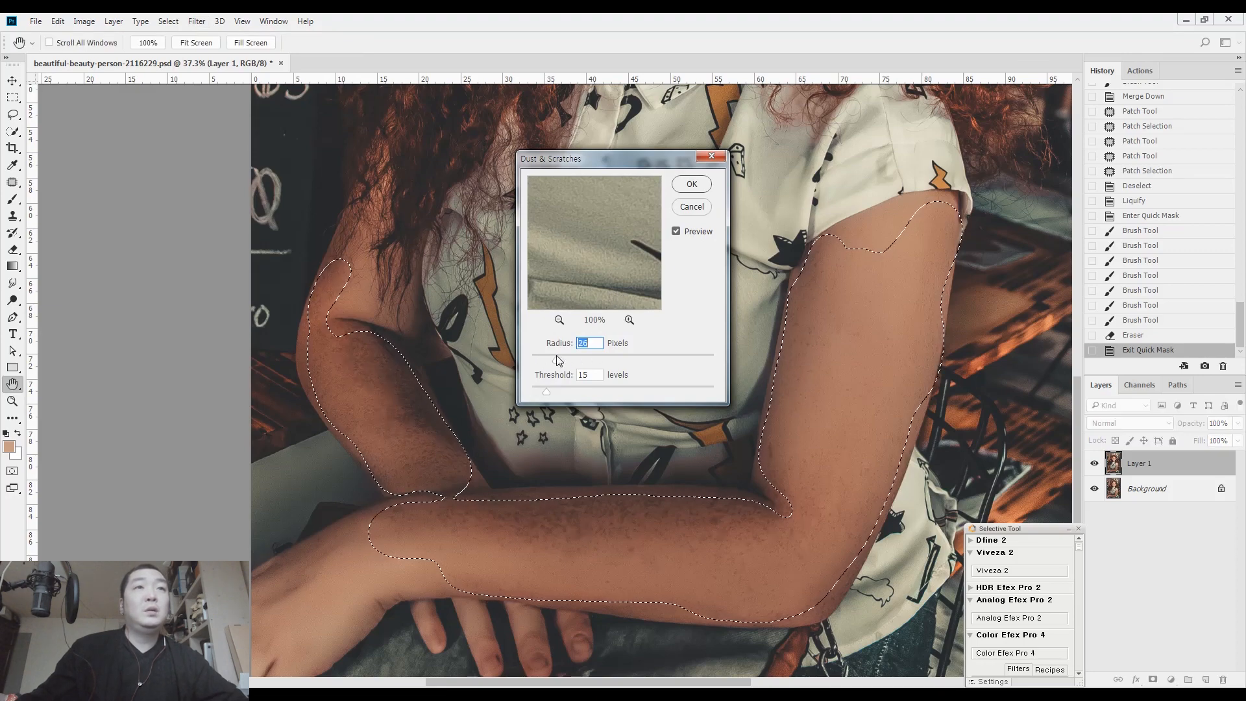
{"action": "left_click_drag", "start_coordinate": [555, 355], "coordinate": [558, 388]}
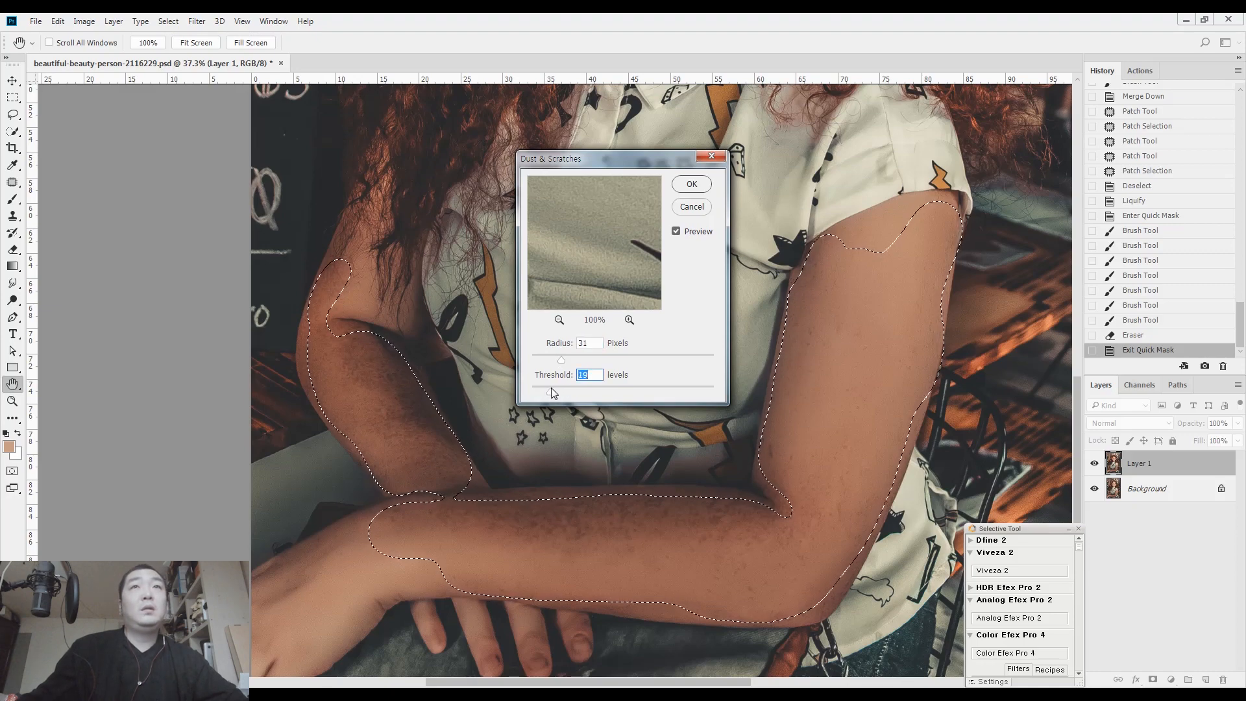
{"action": "left_click_drag", "start_coordinate": [551, 387], "coordinate": [556, 390]}
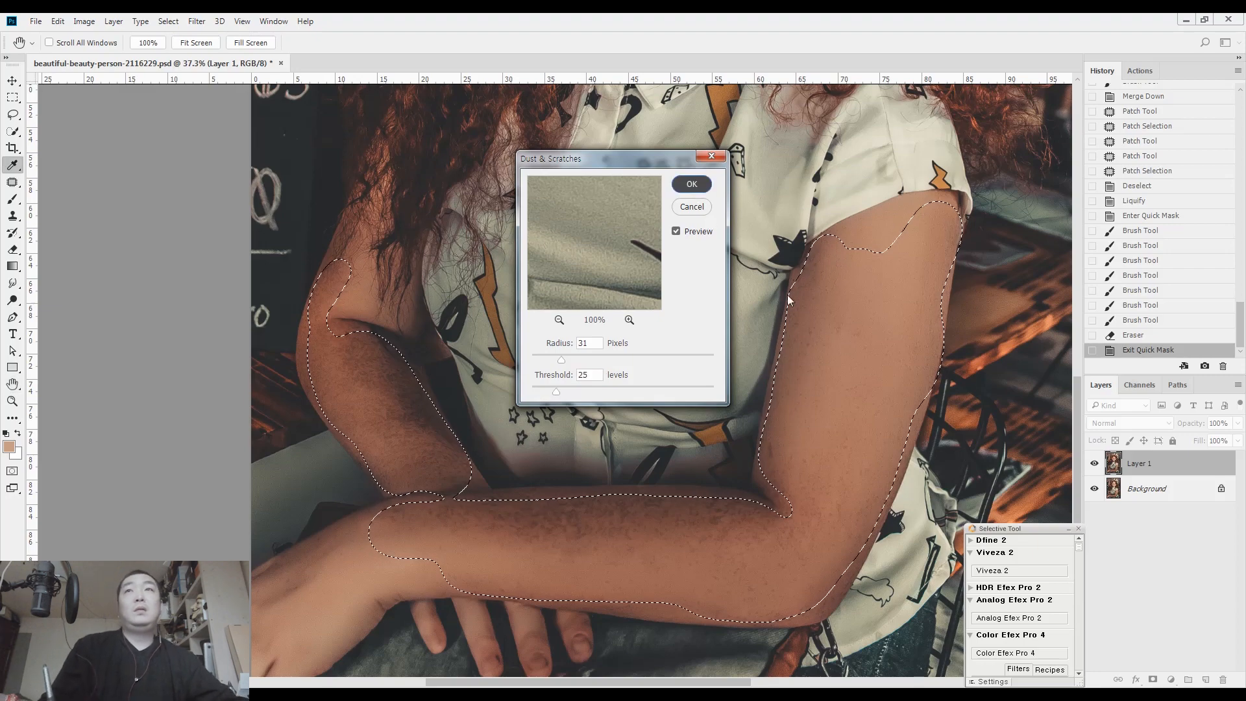
{"action": "left_click", "coordinate": [692, 184]}
{"action": "key", "text": "ctrl+d"}
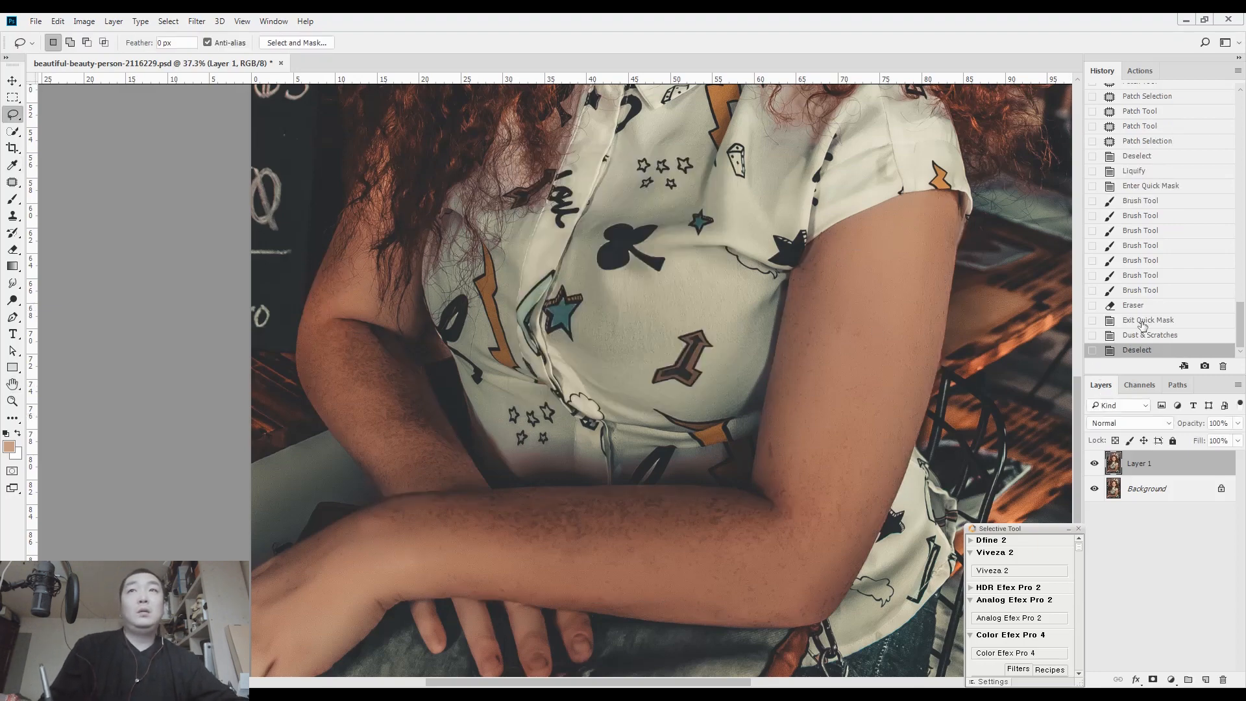
{"action": "left_click", "coordinate": [1151, 188]}
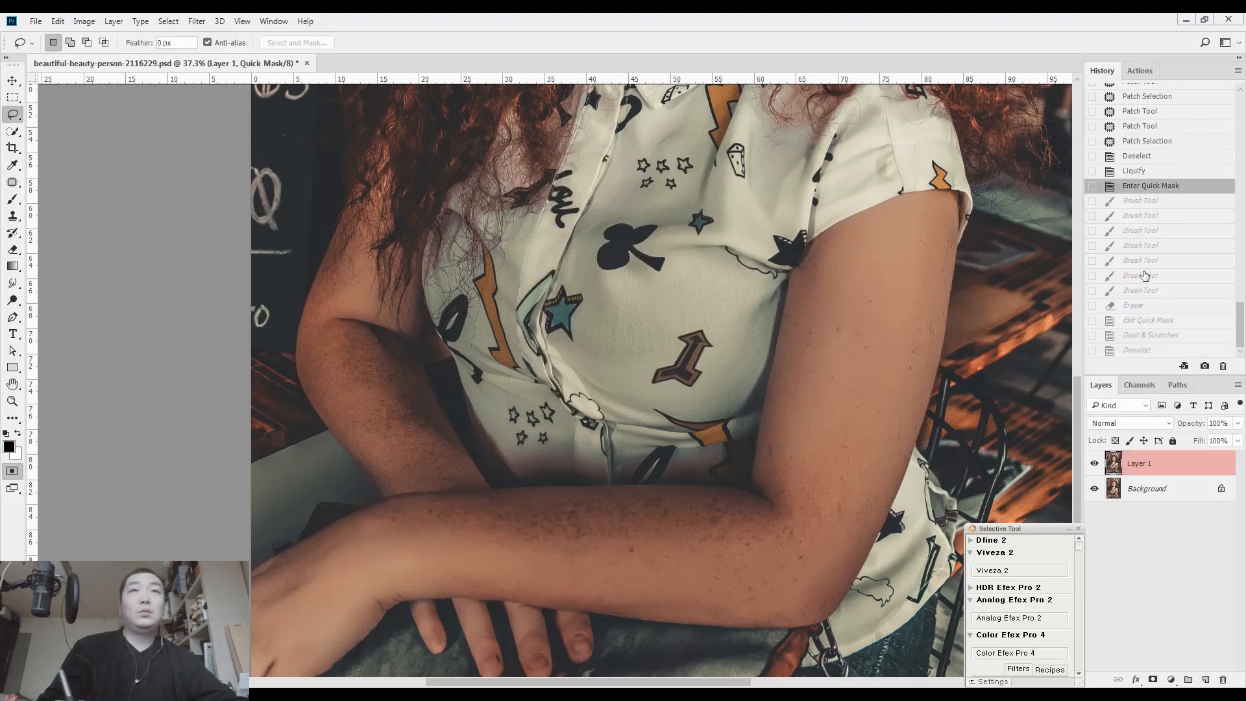
{"action": "left_click", "coordinate": [1137, 350]}
Step: Patch out the remaining spots on the near upper arm and around the inner elbow
{"action": "scroll", "coordinate": [833, 300], "scroll_direction": "up", "scroll_amount": 5}
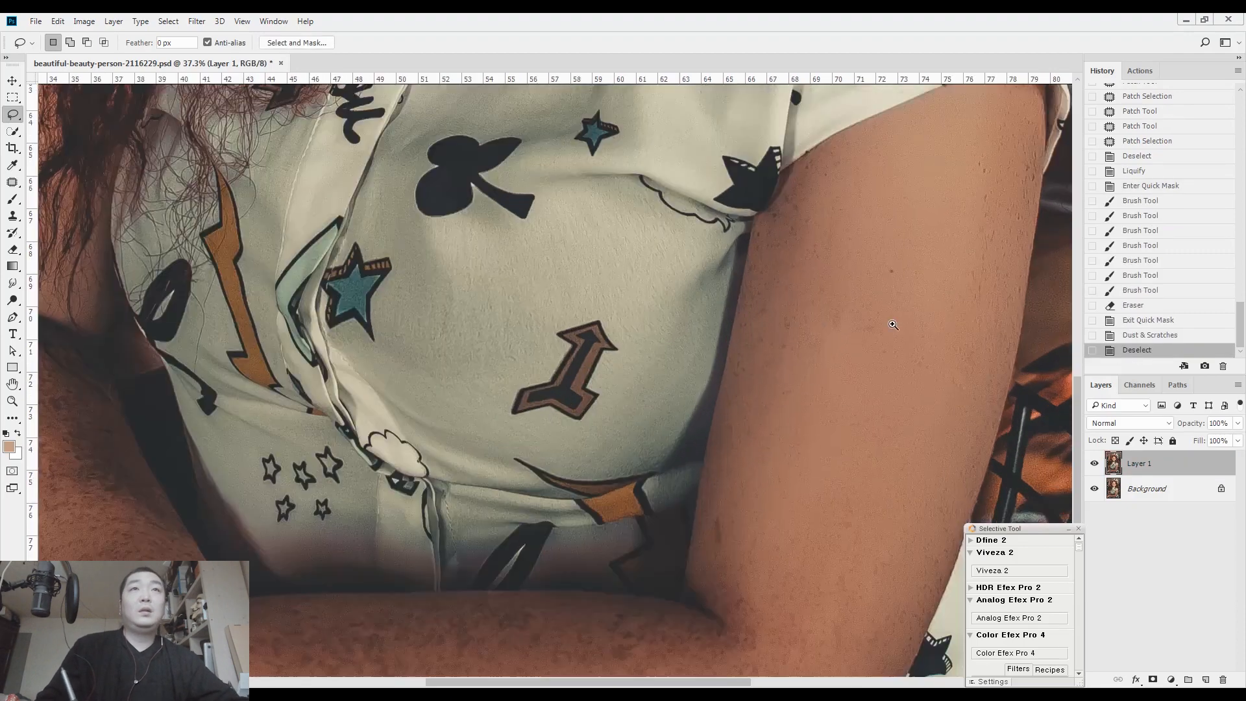
{"action": "key", "text": "j"}
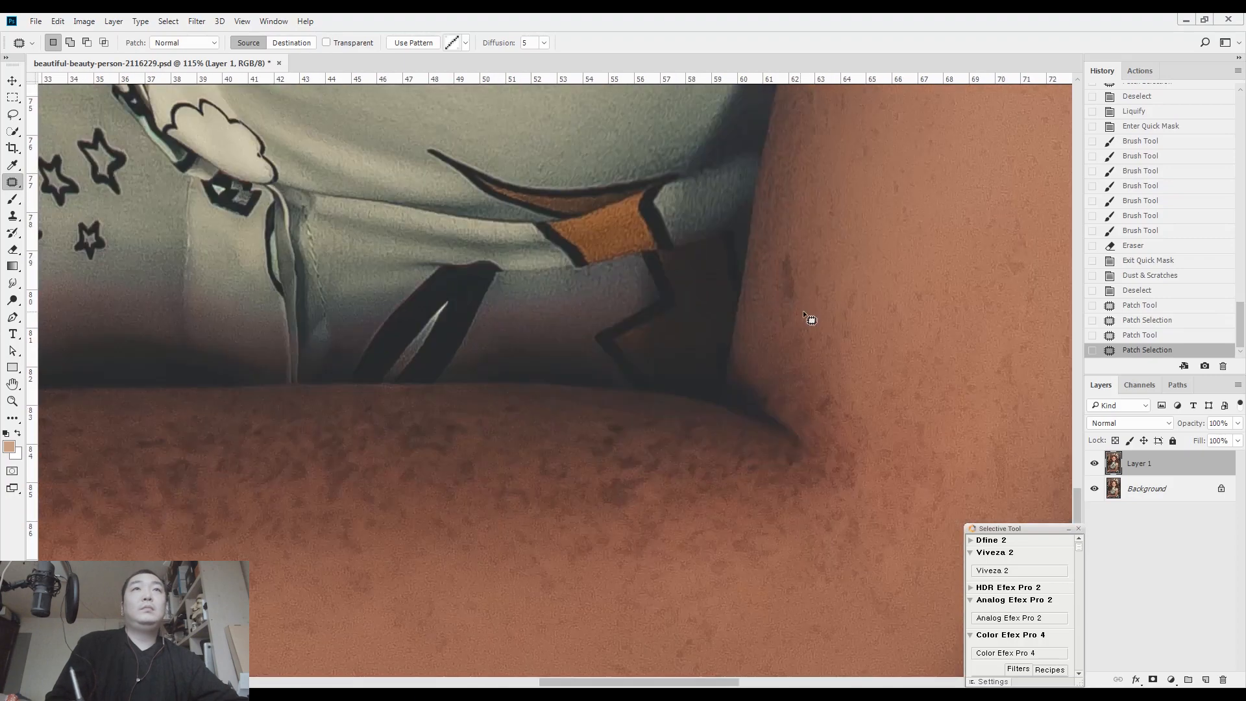
{"action": "left_click_drag", "start_coordinate": [796, 250], "coordinate": [819, 255]}
{"action": "left_click_drag", "start_coordinate": [774, 366], "coordinate": [833, 155]}
{"action": "left_click_drag", "start_coordinate": [678, 310], "coordinate": [702, 329]}
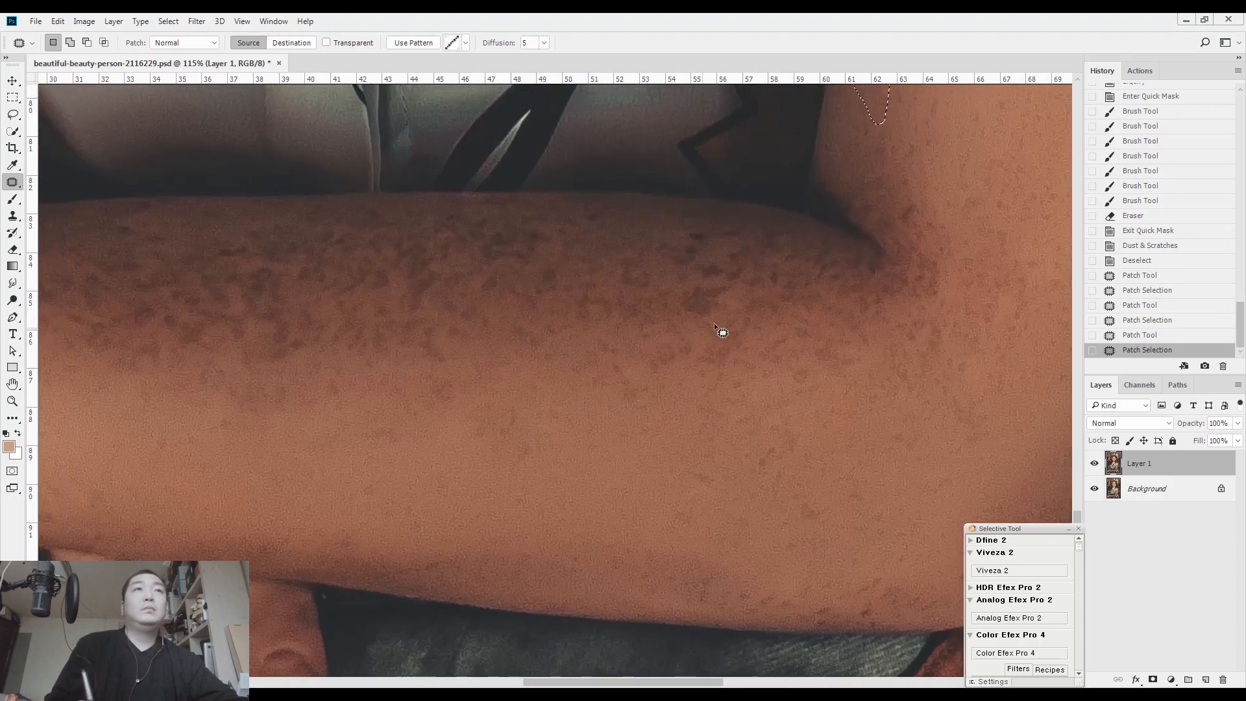
Step: Patch the dark freckle clusters along the upper edge and middle of the near forearm
{"action": "left_click_drag", "start_coordinate": [744, 279], "coordinate": [728, 330]}
{"action": "left_click_drag", "start_coordinate": [704, 292], "coordinate": [675, 376]}
{"action": "left_click_drag", "start_coordinate": [174, 329], "coordinate": [567, 351]}
{"action": "mouse_move", "coordinate": [674, 378]}
{"action": "left_mouse_down"}
{"action": "mouse_move", "coordinate": [512, 306]}
{"action": "mouse_move", "coordinate": [688, 351]}
{"action": "left_mouse_up"}
{"action": "left_click_drag", "start_coordinate": [564, 364], "coordinate": [474, 394]}
{"action": "mouse_move", "coordinate": [824, 370]}
{"action": "left_mouse_down"}
{"action": "mouse_move", "coordinate": [926, 278]}
{"action": "mouse_move", "coordinate": [831, 367]}
{"action": "left_mouse_up"}
{"action": "left_click_drag", "start_coordinate": [784, 344], "coordinate": [523, 397]}
{"action": "mouse_move", "coordinate": [963, 311]}
{"action": "left_mouse_down"}
{"action": "mouse_move", "coordinate": [659, 273]}
{"action": "mouse_move", "coordinate": [949, 283]}
{"action": "left_mouse_up"}
{"action": "left_click_drag", "start_coordinate": [818, 285], "coordinate": [612, 335]}
{"action": "left_click_drag", "start_coordinate": [610, 332], "coordinate": [604, 332]}
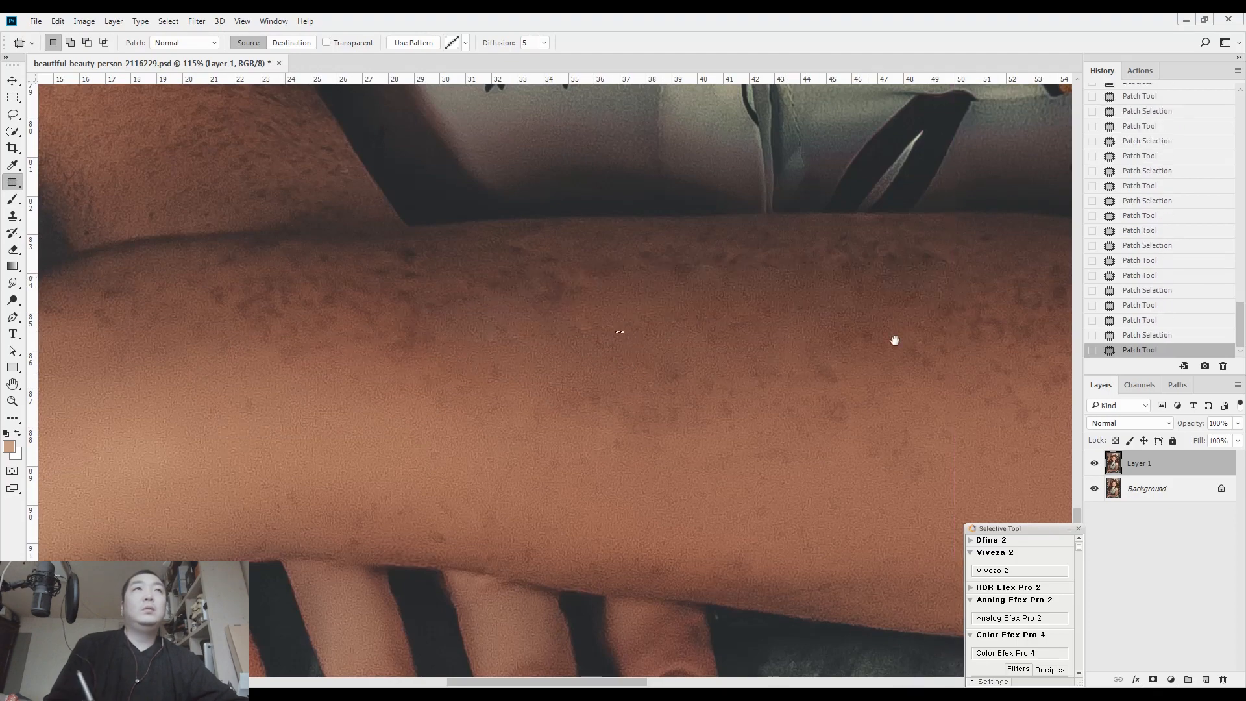
Step: Patch the leftover freckles on the near forearm toward the wrist and clear the selection
{"action": "left_click_drag", "start_coordinate": [1031, 371], "coordinate": [776, 341]}
{"action": "mouse_move", "coordinate": [303, 337]}
{"action": "left_mouse_down"}
{"action": "mouse_move", "coordinate": [515, 342]}
{"action": "mouse_move", "coordinate": [642, 415]}
{"action": "left_mouse_up"}
{"action": "left_click_drag", "start_coordinate": [509, 361], "coordinate": [449, 325]}
{"action": "left_click_drag", "start_coordinate": [446, 273], "coordinate": [536, 429]}
{"action": "mouse_move", "coordinate": [557, 484]}
{"action": "left_mouse_down"}
{"action": "mouse_move", "coordinate": [476, 280]}
{"action": "mouse_move", "coordinate": [625, 479]}
{"action": "mouse_move", "coordinate": [434, 290]}
{"action": "left_mouse_up"}
{"action": "key", "text": "ctrl+d"}
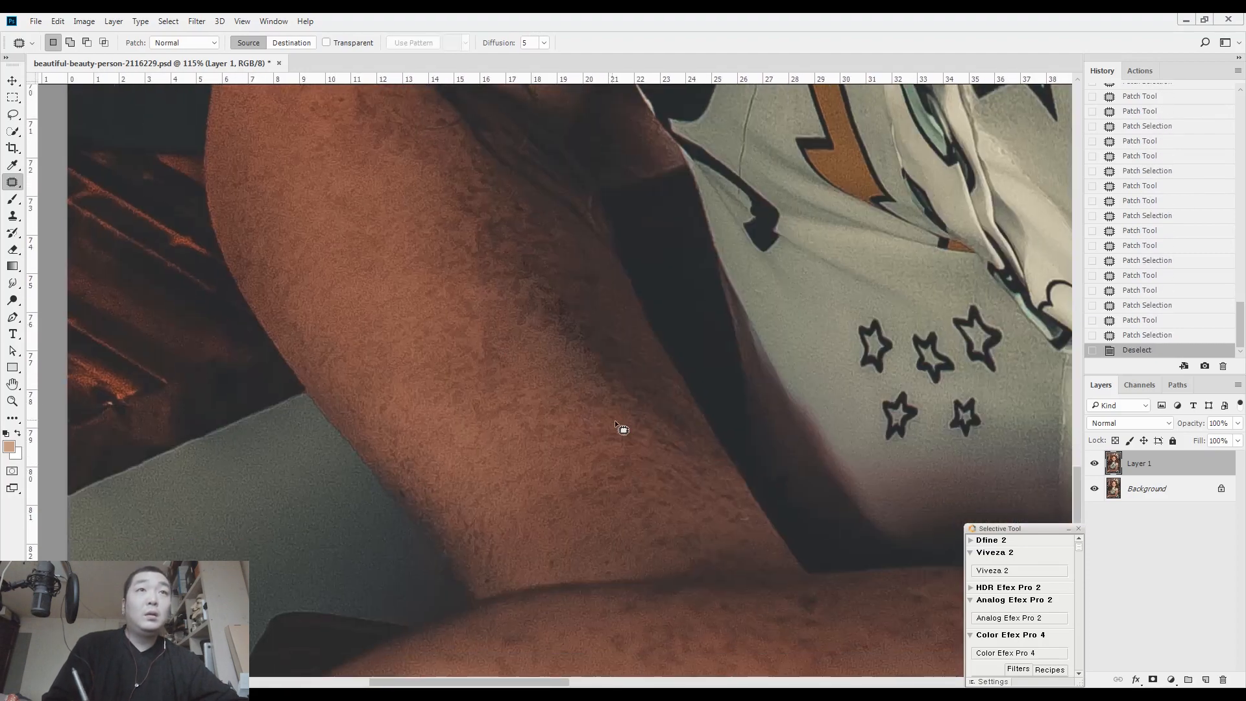
Step: Patch out the blotches and freckles on the far forearm and clear the selection
{"action": "left_click_drag", "start_coordinate": [465, 212], "coordinate": [639, 419]}
{"action": "left_click_drag", "start_coordinate": [537, 314], "coordinate": [449, 303]}
{"action": "left_click", "coordinate": [670, 455]}
{"action": "left_click_drag", "start_coordinate": [667, 456], "coordinate": [663, 441]}
{"action": "mouse_move", "coordinate": [617, 401]}
{"action": "left_mouse_down"}
{"action": "mouse_move", "coordinate": [555, 381]}
{"action": "mouse_move", "coordinate": [561, 470]}
{"action": "left_mouse_up"}
{"action": "left_click", "coordinate": [532, 373]}
{"action": "mouse_move", "coordinate": [557, 457]}
{"action": "left_mouse_down"}
{"action": "mouse_move", "coordinate": [514, 383]}
{"action": "mouse_move", "coordinate": [539, 422]}
{"action": "left_mouse_up"}
{"action": "mouse_move", "coordinate": [519, 448]}
{"action": "left_mouse_down"}
{"action": "mouse_move", "coordinate": [473, 416]}
{"action": "mouse_move", "coordinate": [518, 493]}
{"action": "left_mouse_up"}
{"action": "mouse_move", "coordinate": [562, 438]}
{"action": "left_mouse_down"}
{"action": "mouse_move", "coordinate": [417, 293]}
{"action": "mouse_move", "coordinate": [527, 369]}
{"action": "mouse_move", "coordinate": [520, 456]}
{"action": "mouse_move", "coordinate": [515, 438]}
{"action": "left_mouse_up"}
{"action": "key", "text": "ctrl+d"}
{"action": "scroll", "coordinate": [521, 455], "scroll_direction": "down", "scroll_amount": 10}
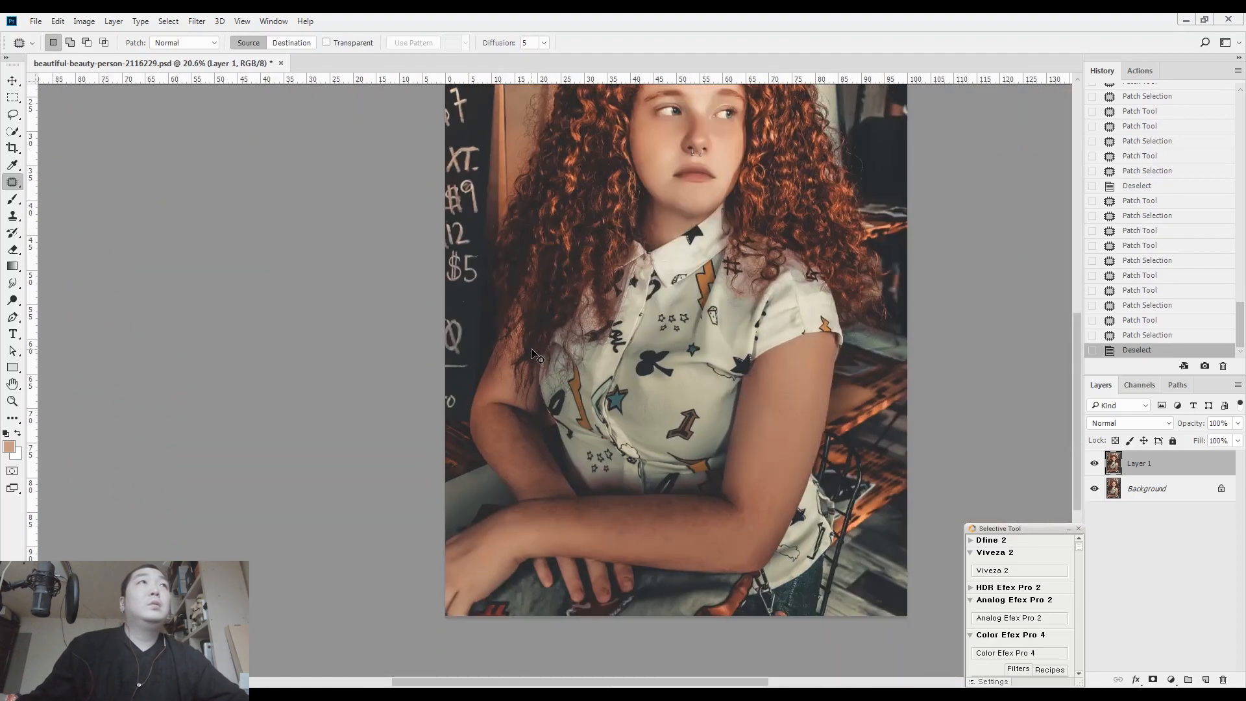
Step: Try smoothing the skin with Portraiture, sampling skin tones from the fingers and forearm and outputting to a new layer
{"action": "key", "text": "l"}
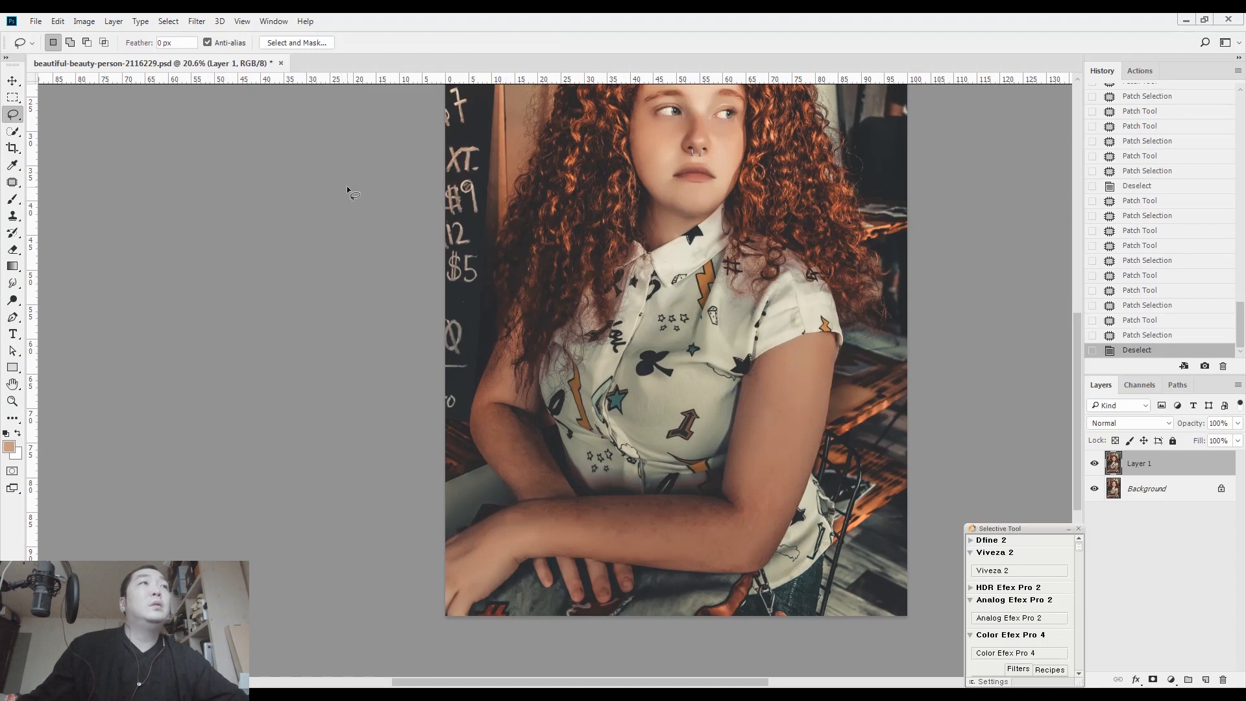
{"action": "left_click", "coordinate": [197, 21]}
{"action": "mouse_move", "coordinate": [222, 307]}
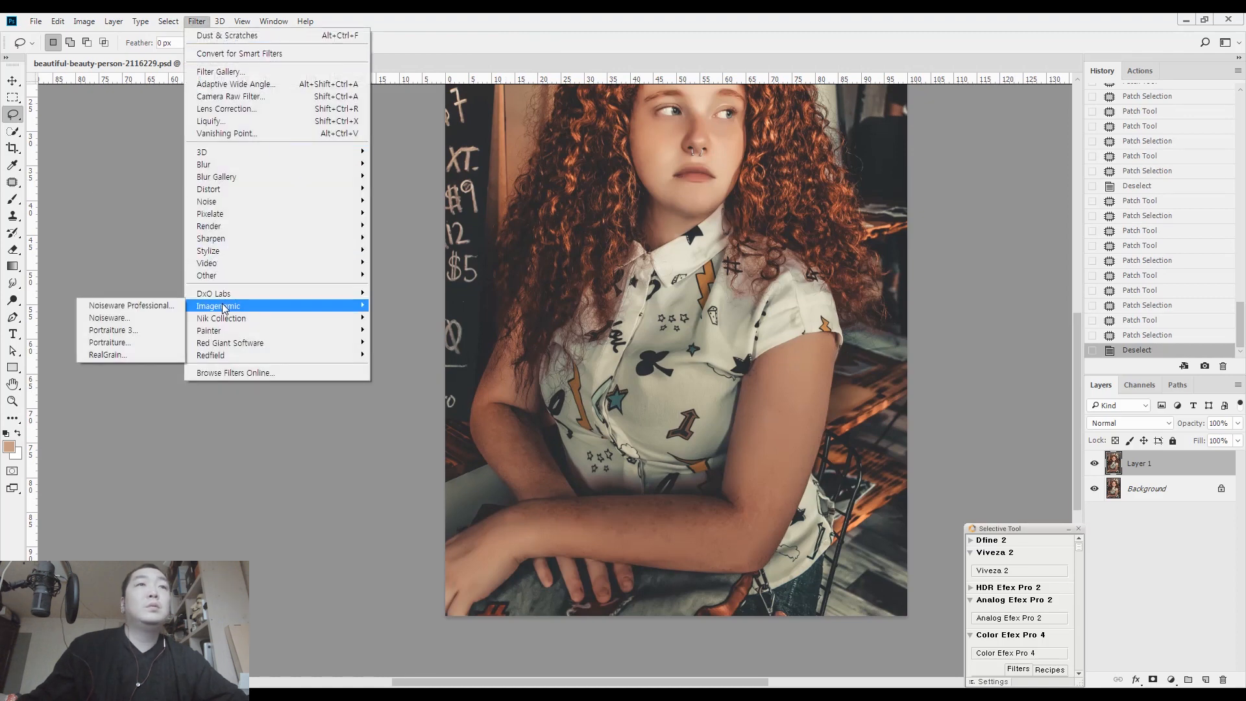
{"action": "left_click", "coordinate": [153, 341]}
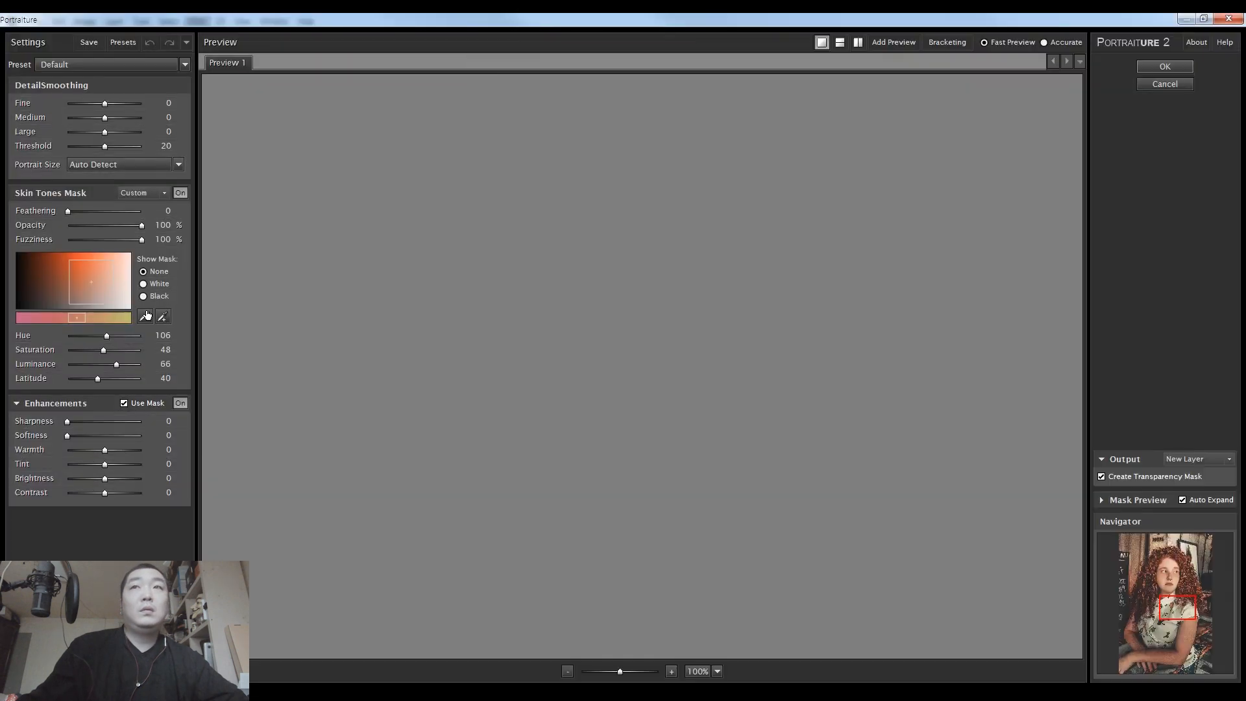
{"action": "left_click", "coordinate": [582, 566]}
{"action": "left_click", "coordinate": [592, 576]}
{"action": "left_click", "coordinate": [595, 578]}
{"action": "left_click", "coordinate": [603, 562]}
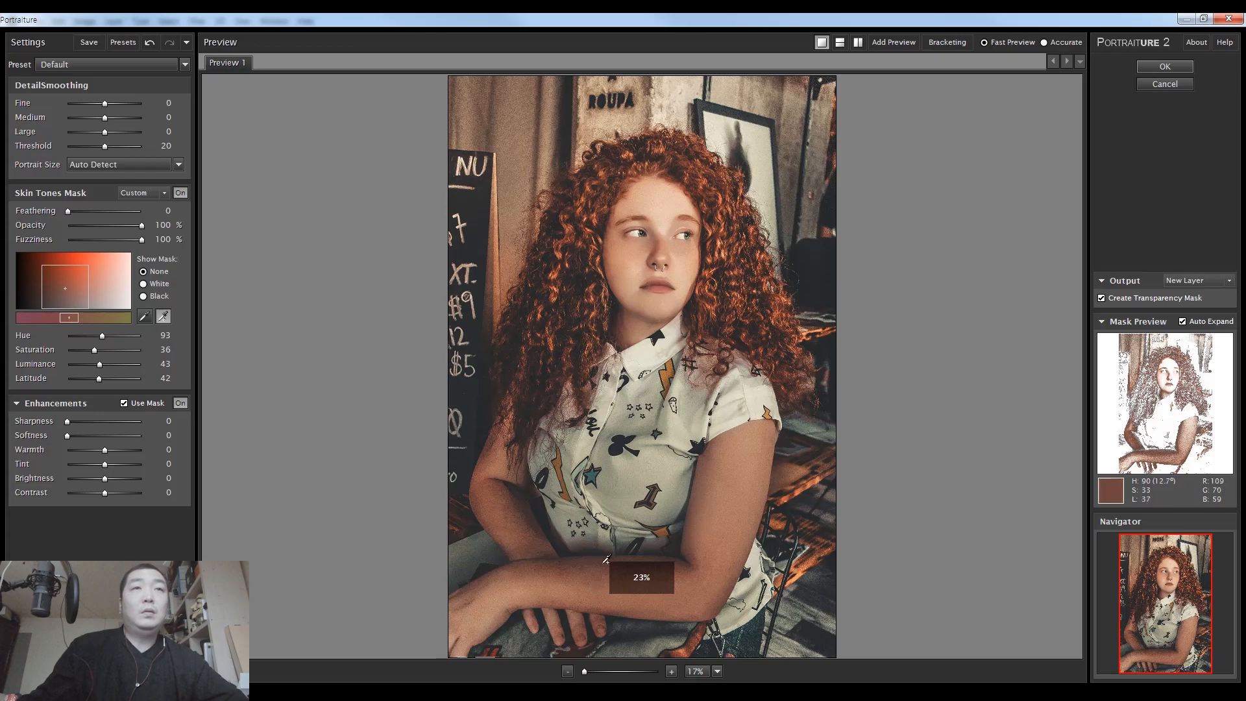
{"action": "left_click", "coordinate": [1164, 66]}
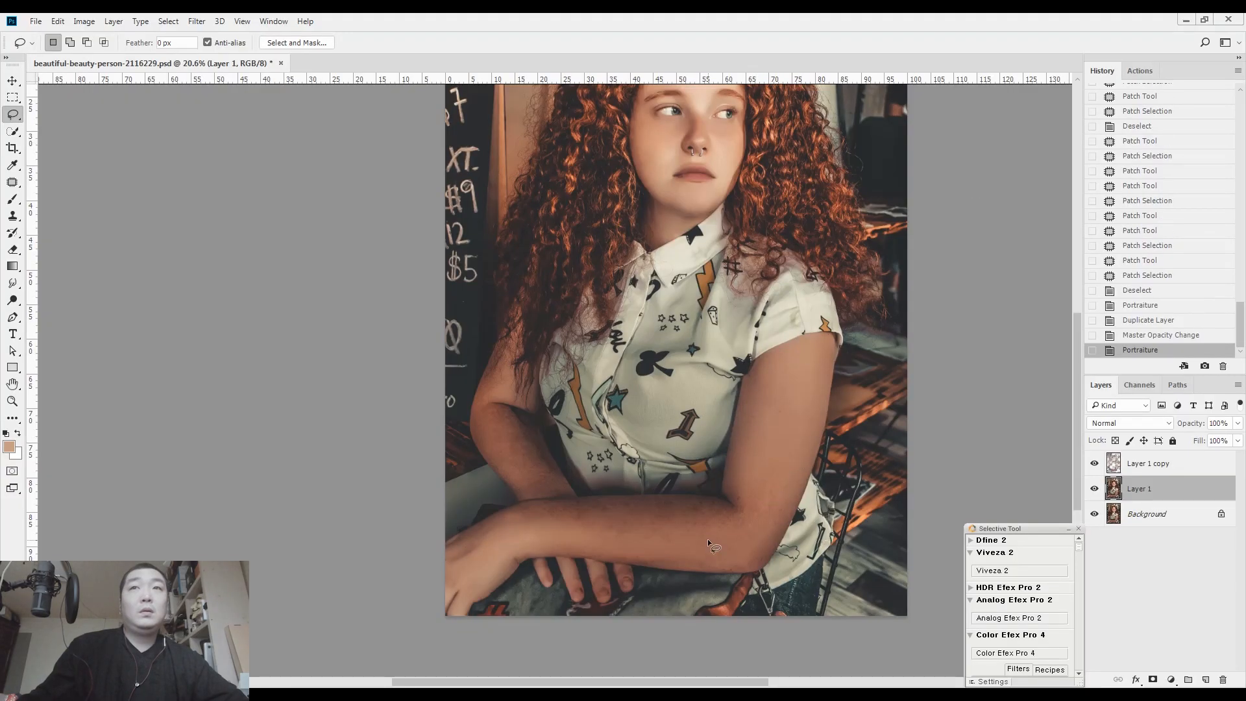
Step: Delete the Portraiture output layer and revert the document history to the Exit Quick Mask state with the arms selected
{"action": "scroll", "coordinate": [707, 539], "scroll_direction": "up", "scroll_amount": 6}
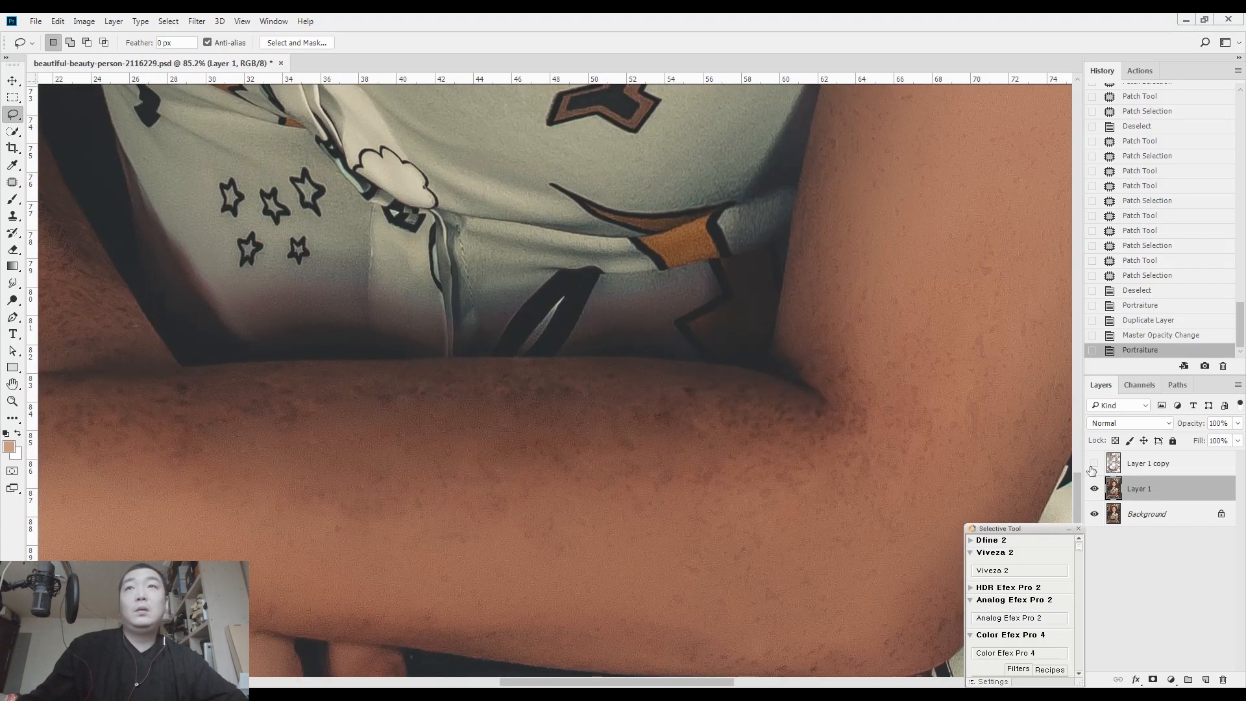
{"action": "left_click_drag", "start_coordinate": [1184, 467], "coordinate": [1224, 679]}
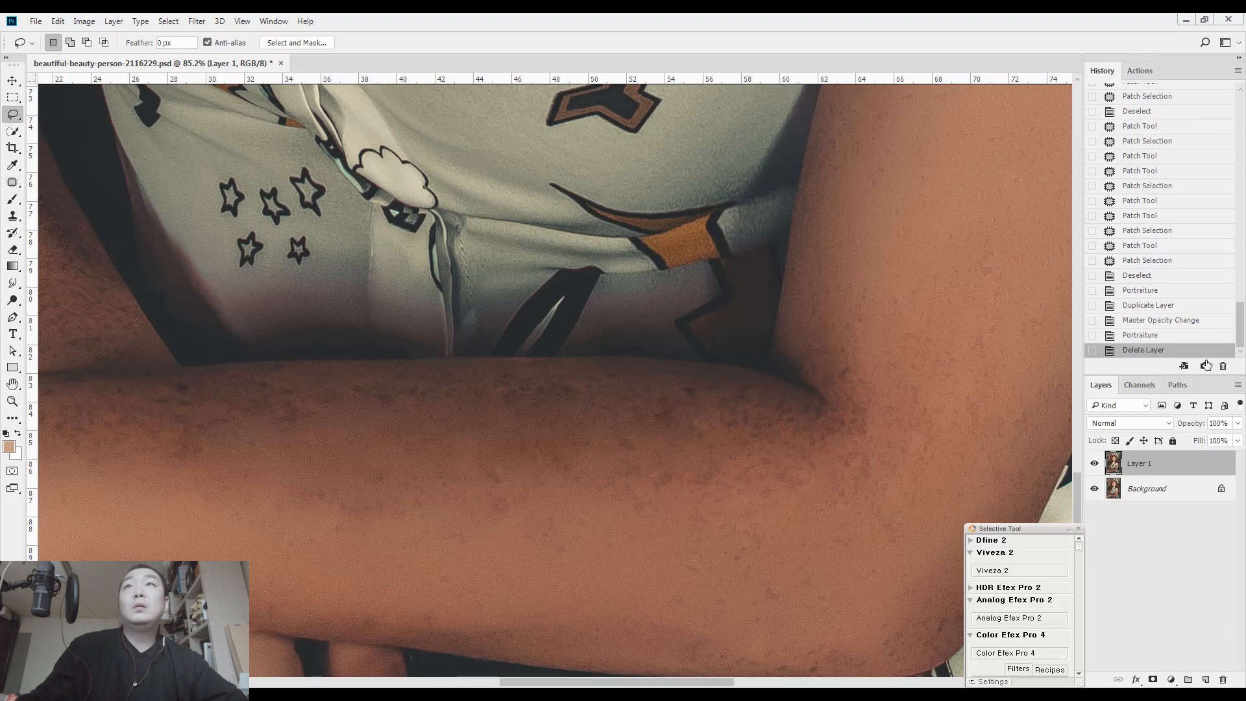
{"action": "scroll", "coordinate": [1241, 331], "scroll_direction": "up", "scroll_amount": 5}
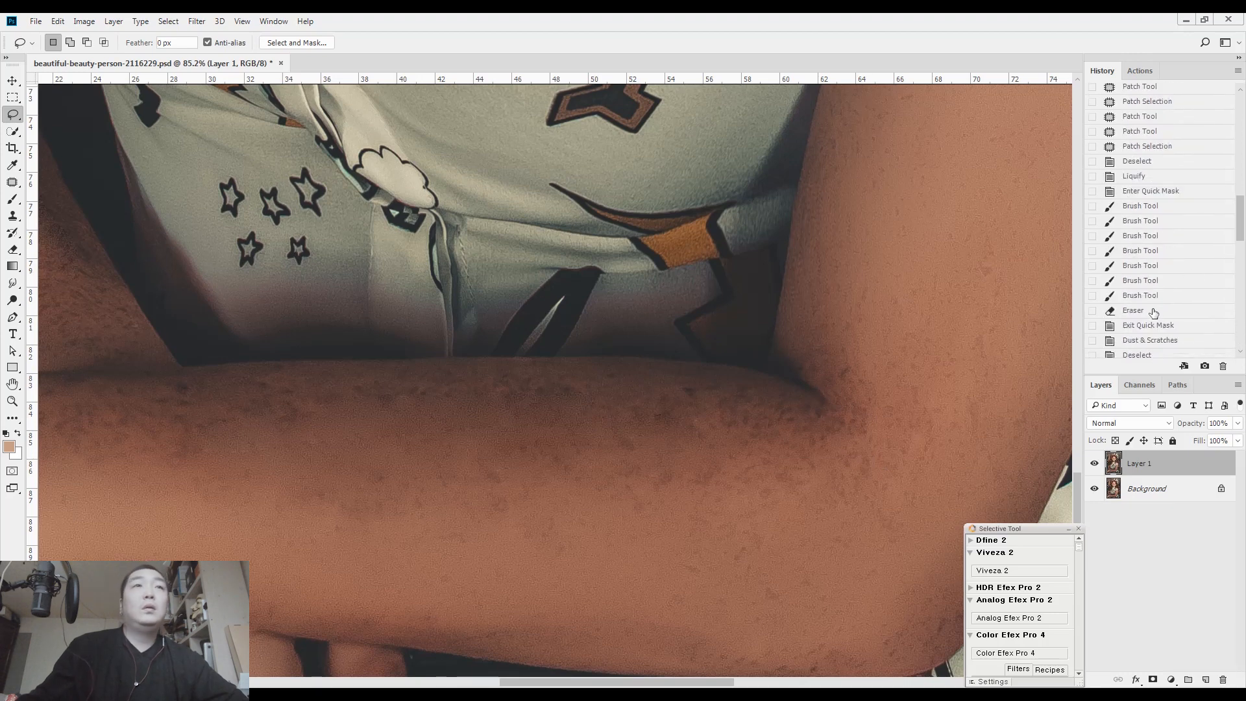
{"action": "left_click", "coordinate": [1148, 325]}
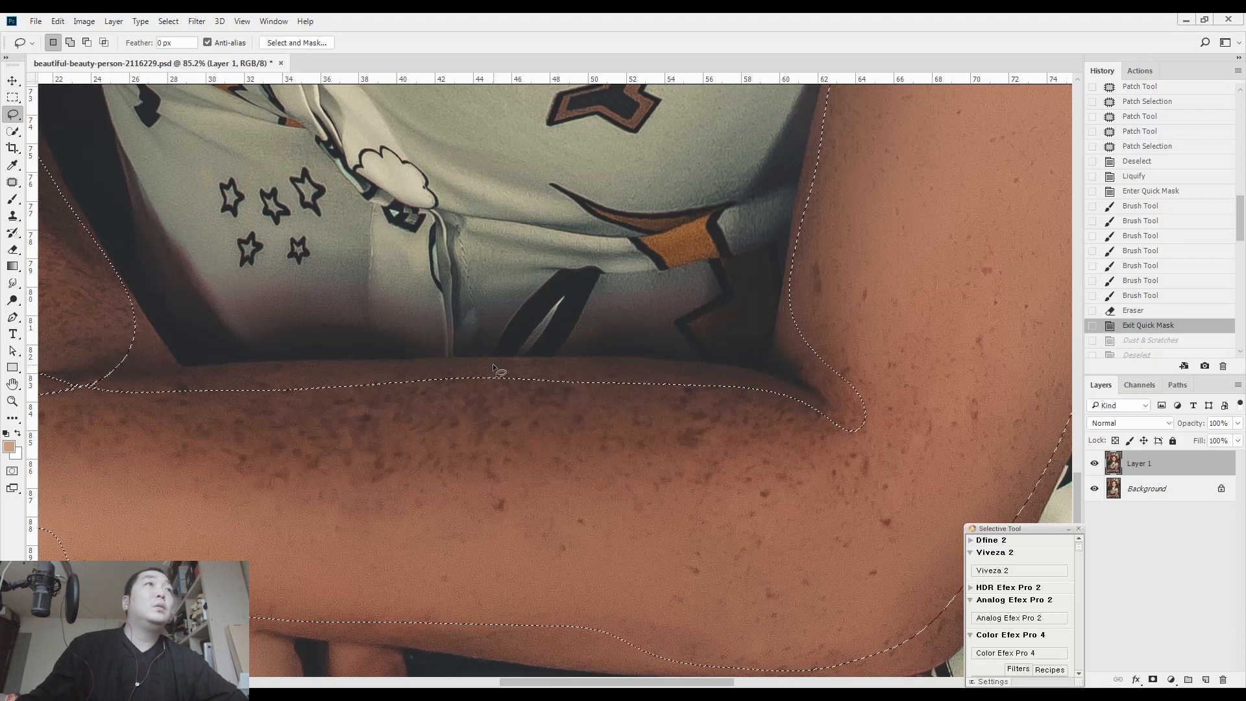
Step: Open the Dust & Scratches filter for the arm selection and set its radius to 74 pixels
{"action": "left_click", "coordinate": [197, 21]}
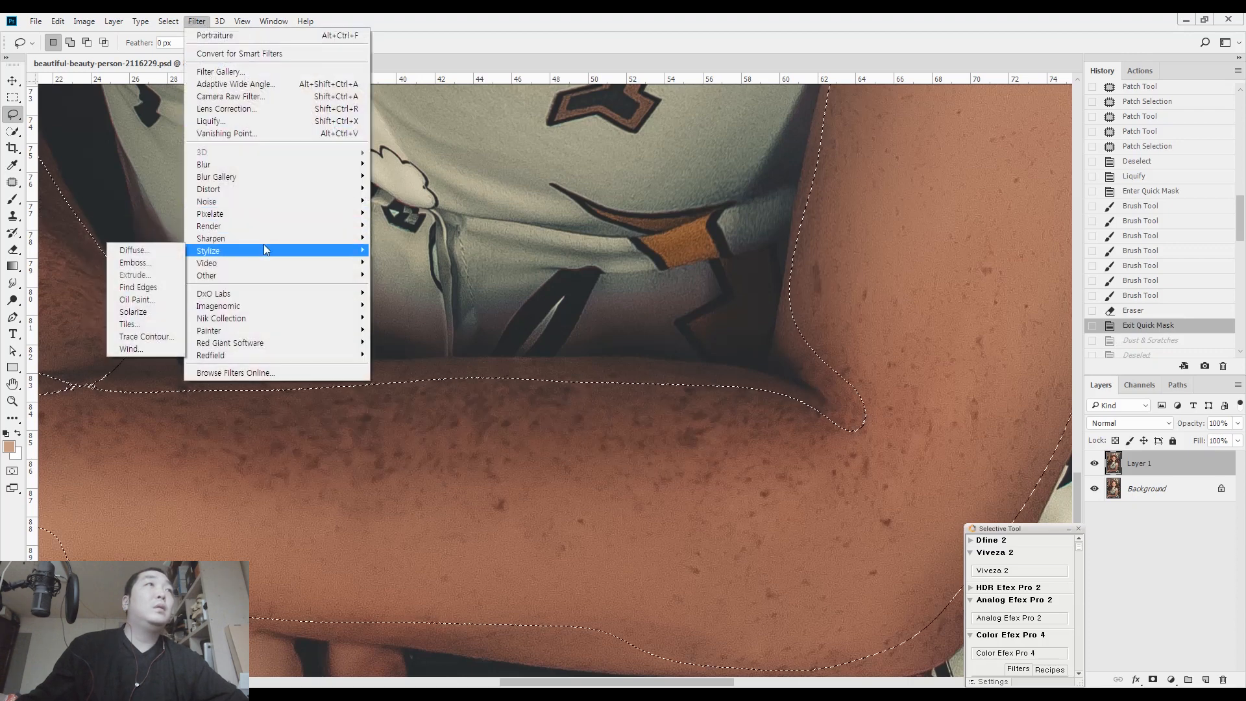
{"action": "mouse_move", "coordinate": [272, 214]}
{"action": "mouse_move", "coordinate": [206, 203]}
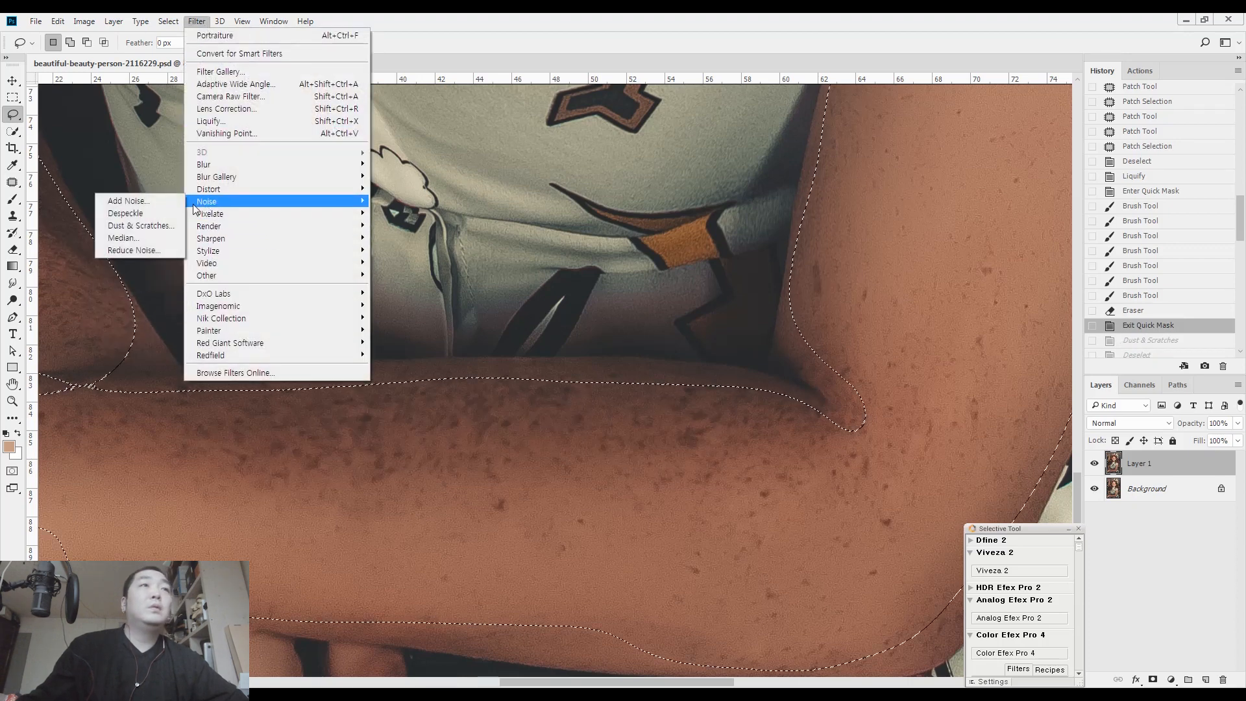
{"action": "left_click", "coordinate": [156, 227]}
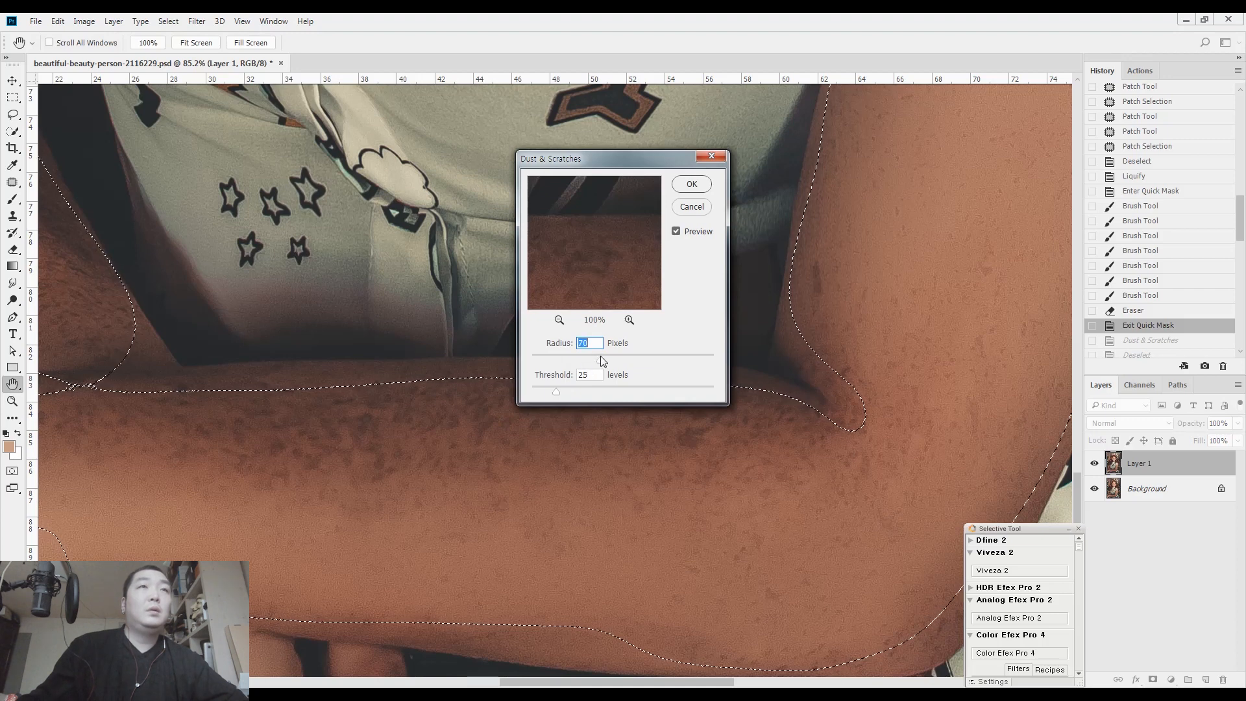
{"action": "left_click", "coordinate": [555, 356]}
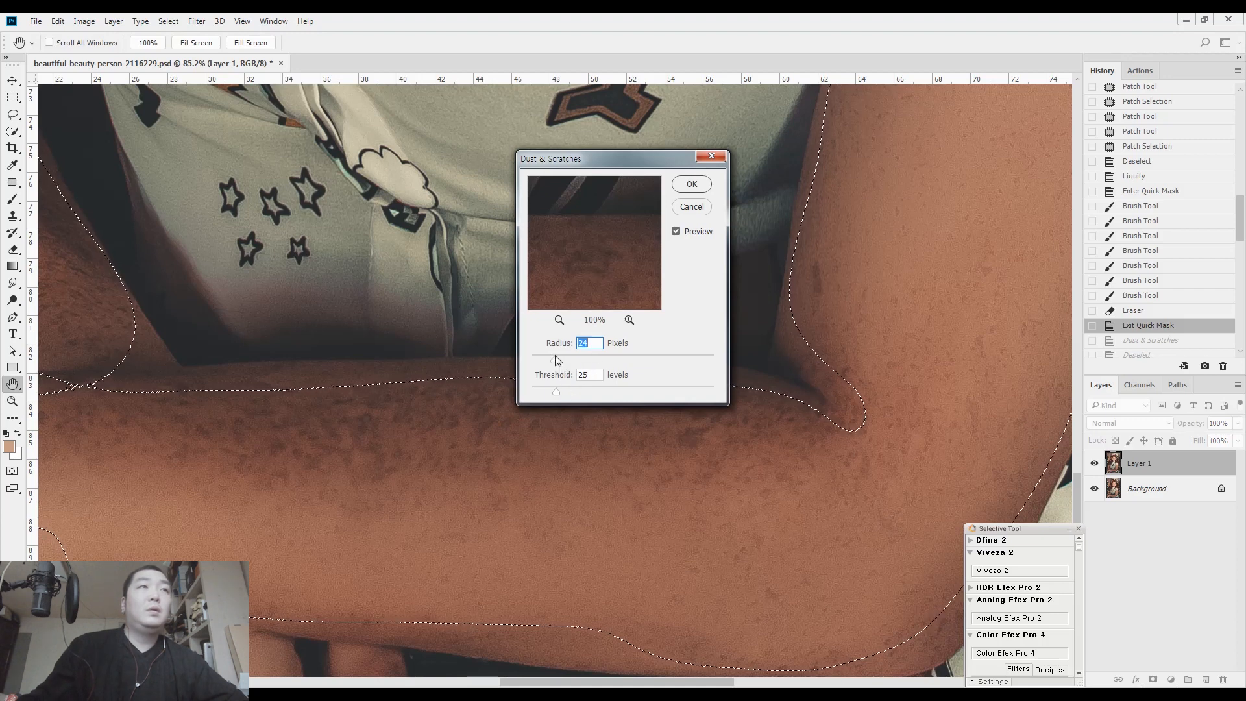
{"action": "left_click", "coordinate": [604, 357]}
Step: Lower the Dust & Scratches threshold to 10 levels and apply the filter to the selected arm skin
{"action": "left_click", "coordinate": [553, 391]}
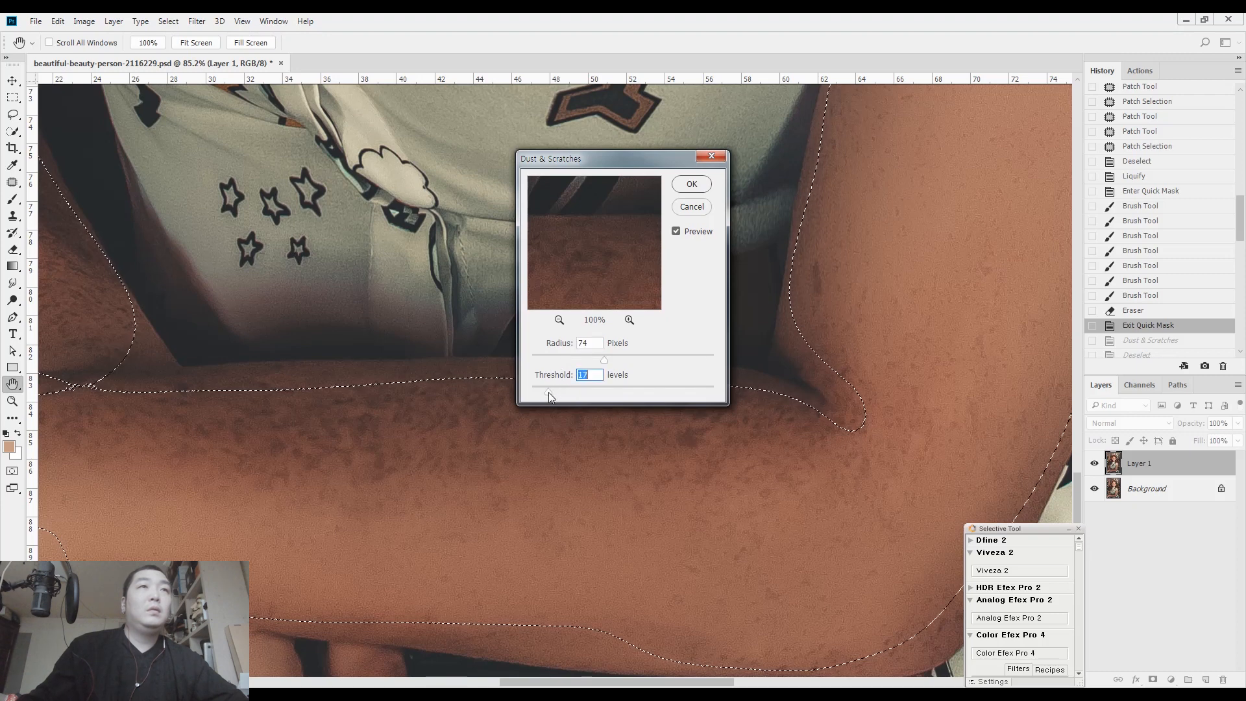
{"action": "left_click", "coordinate": [538, 392]}
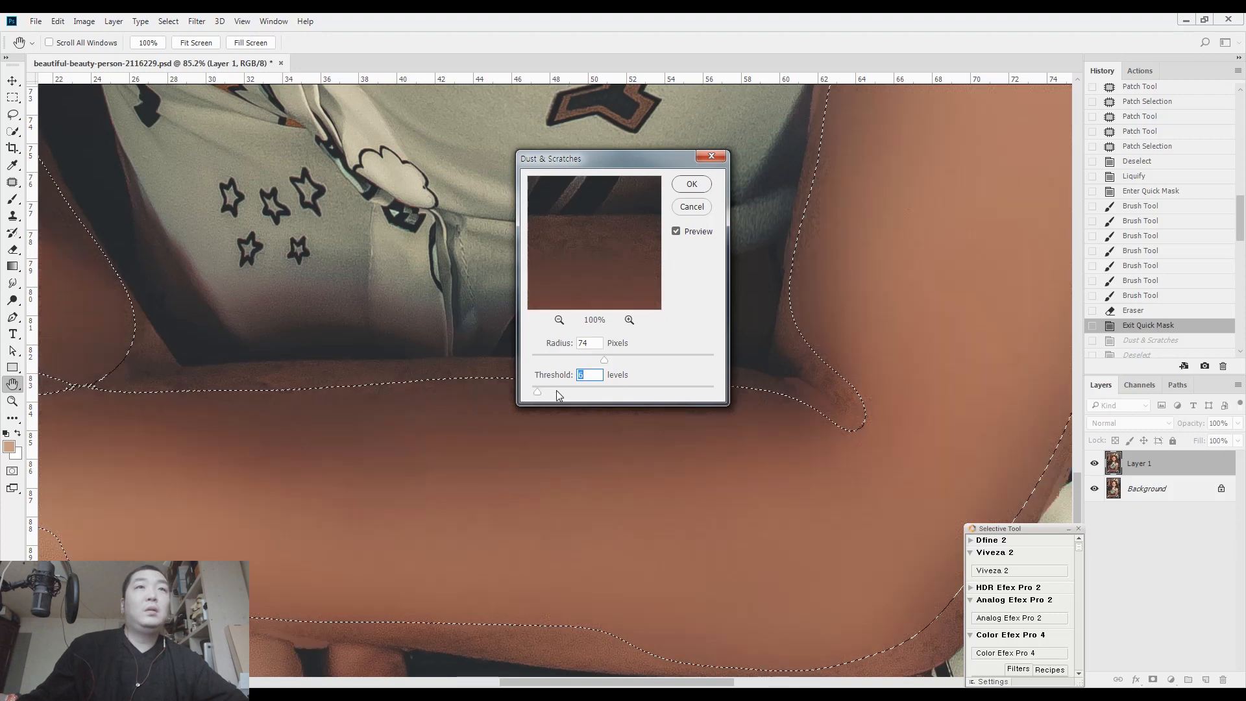
{"action": "key", "text": "ctrl+minus"}
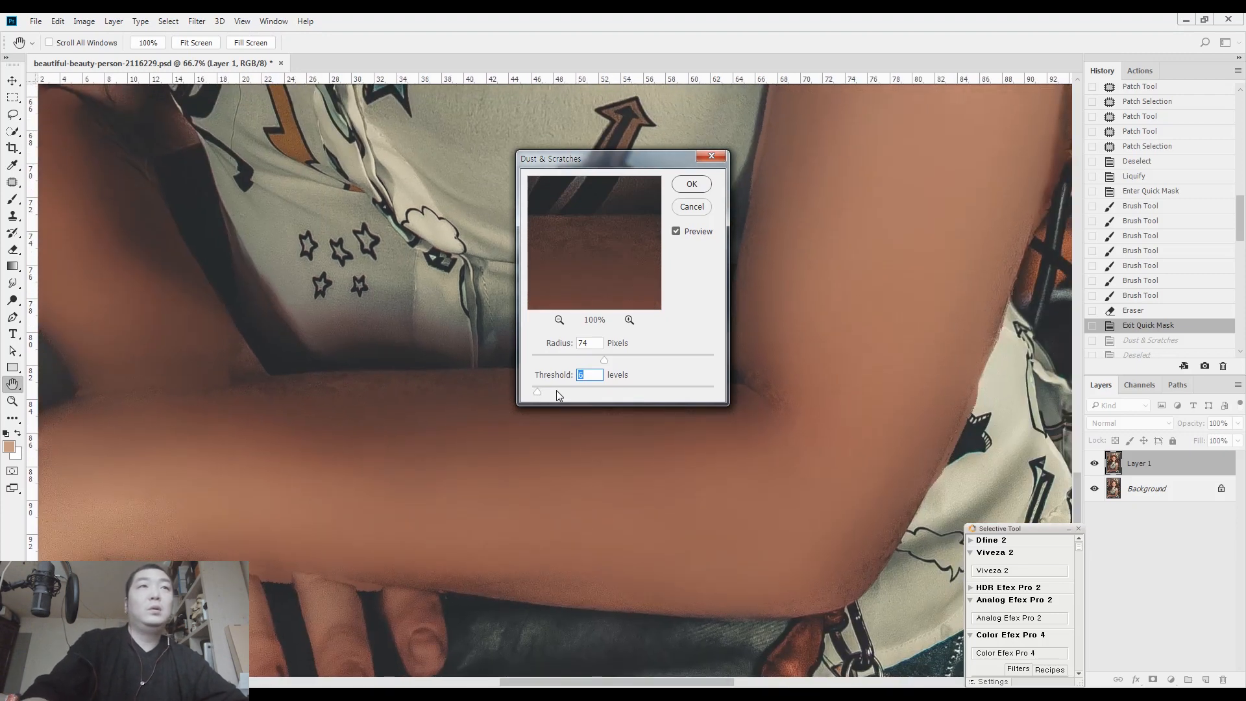
{"action": "key", "text": "ctrl+minus"}
{"action": "key", "text": "ctrl+minus"}
{"action": "left_click", "coordinate": [544, 391]}
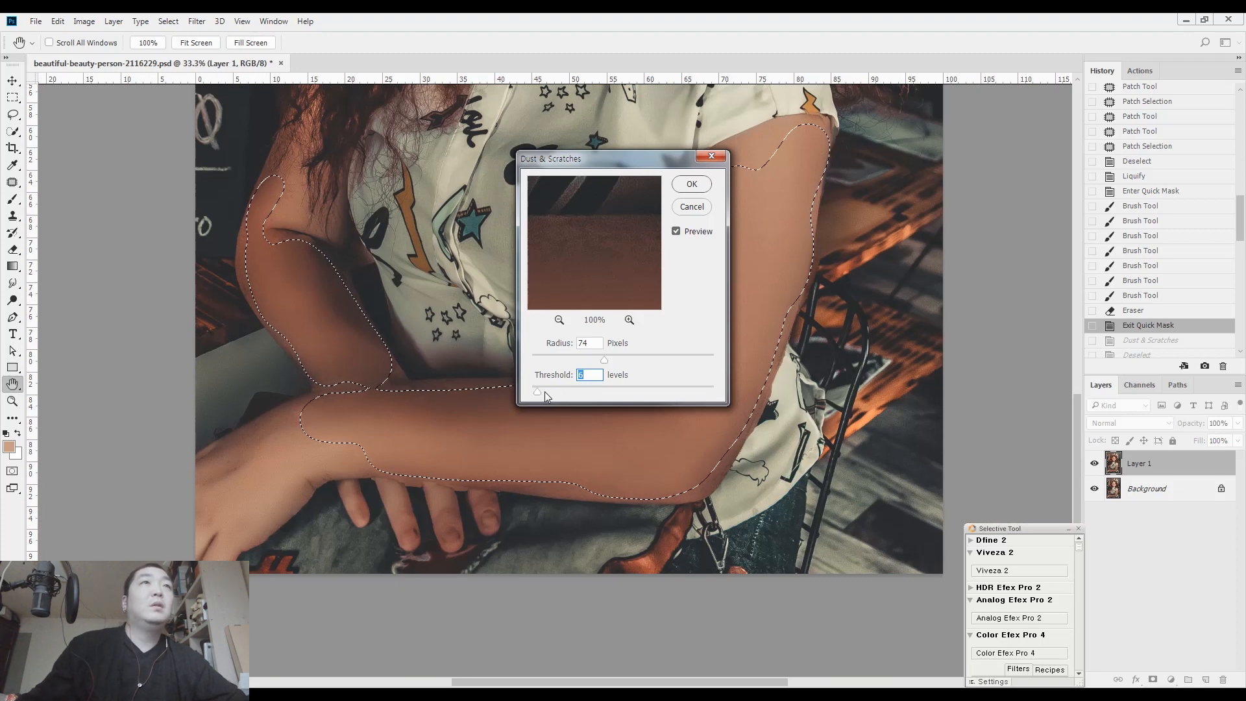
{"action": "left_click_drag", "start_coordinate": [545, 389], "coordinate": [544, 391]}
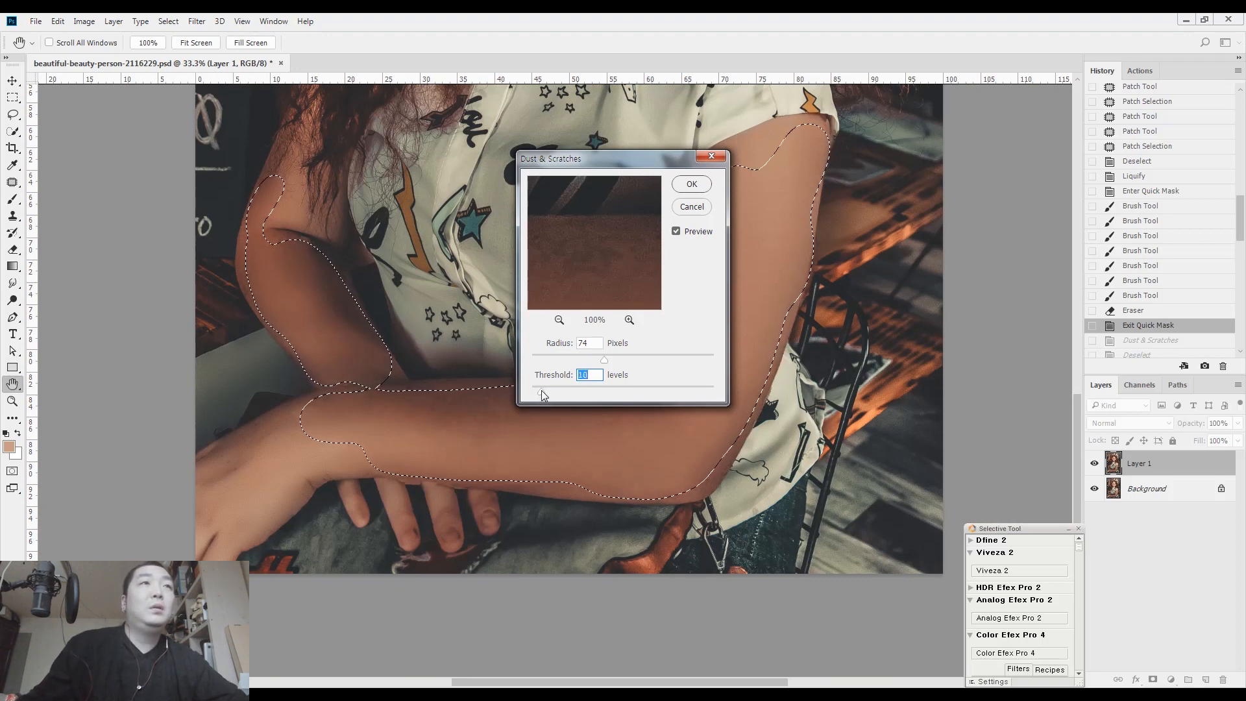
{"action": "key", "text": "ctrl+plus"}
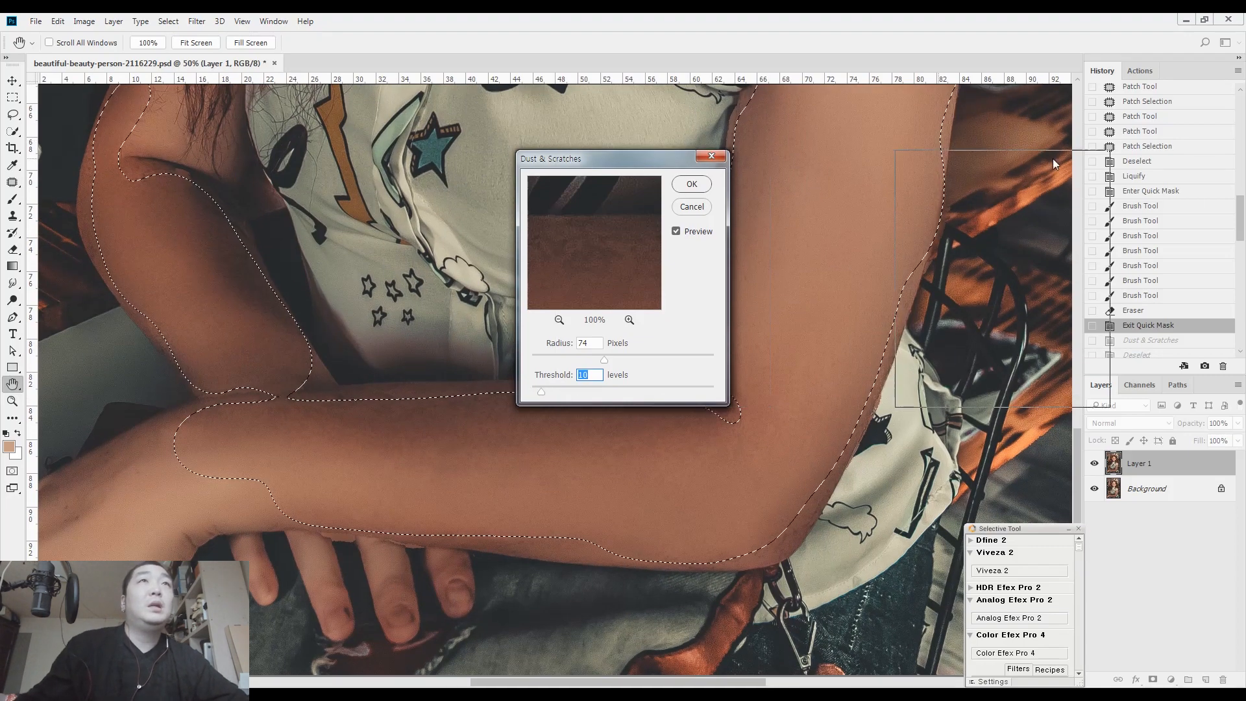
{"action": "left_click_drag", "start_coordinate": [636, 162], "coordinate": [1107, 165]}
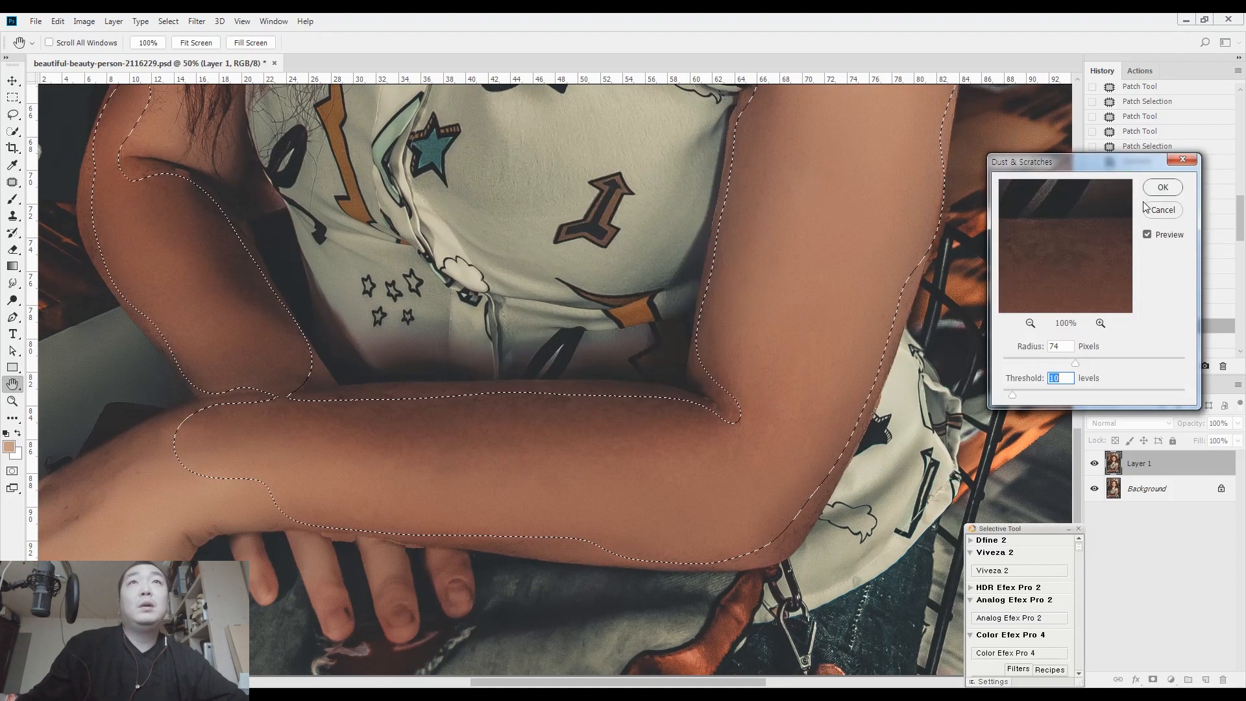
{"action": "left_click", "coordinate": [1163, 188]}
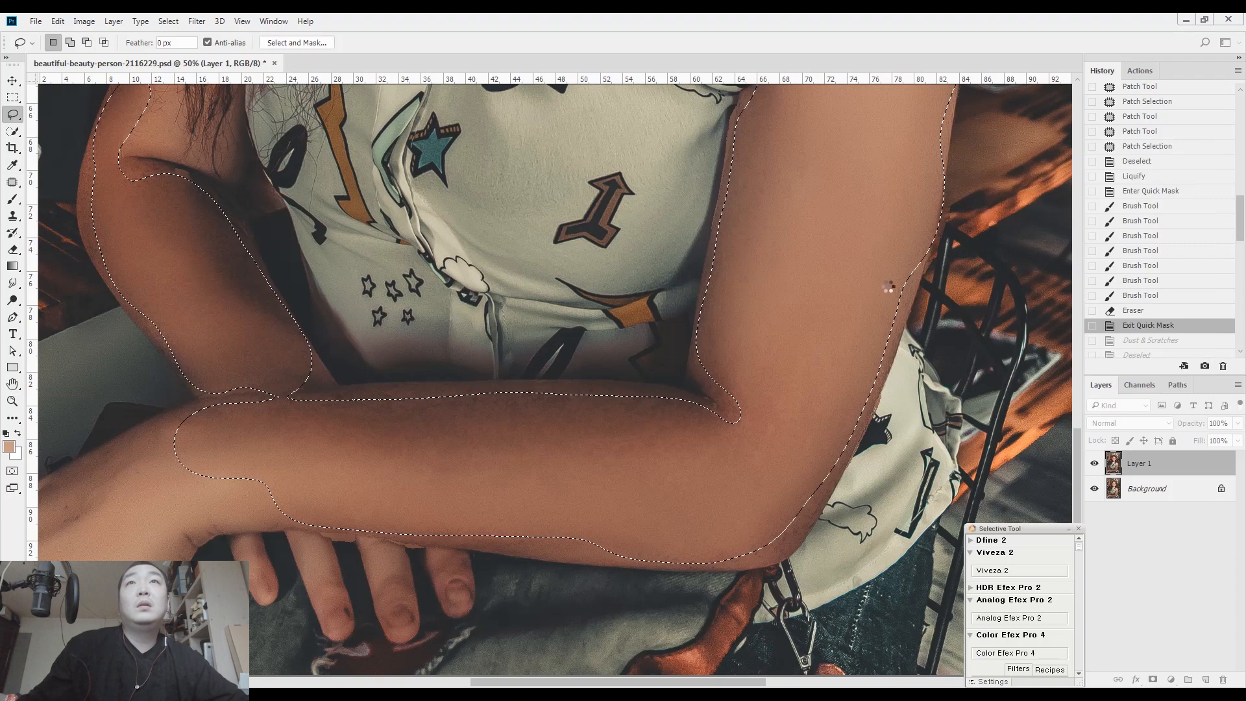
Step: Deselect the arms and restore detail at the far arm's crease with the History Brush at 100% opacity, sourced from the Exit Quick Mask state
{"action": "left_click", "coordinate": [332, 228]}
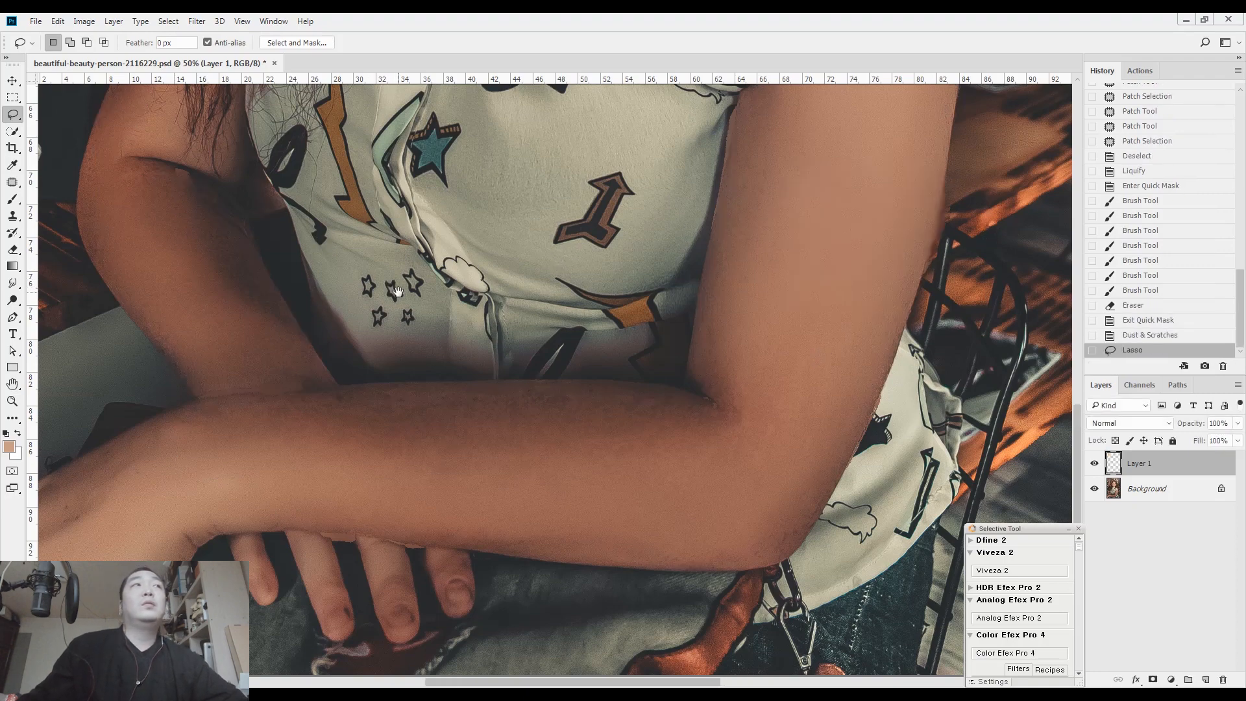
{"action": "key", "text": "ctrl+plus"}
{"action": "key", "text": "ctrl+plus"}
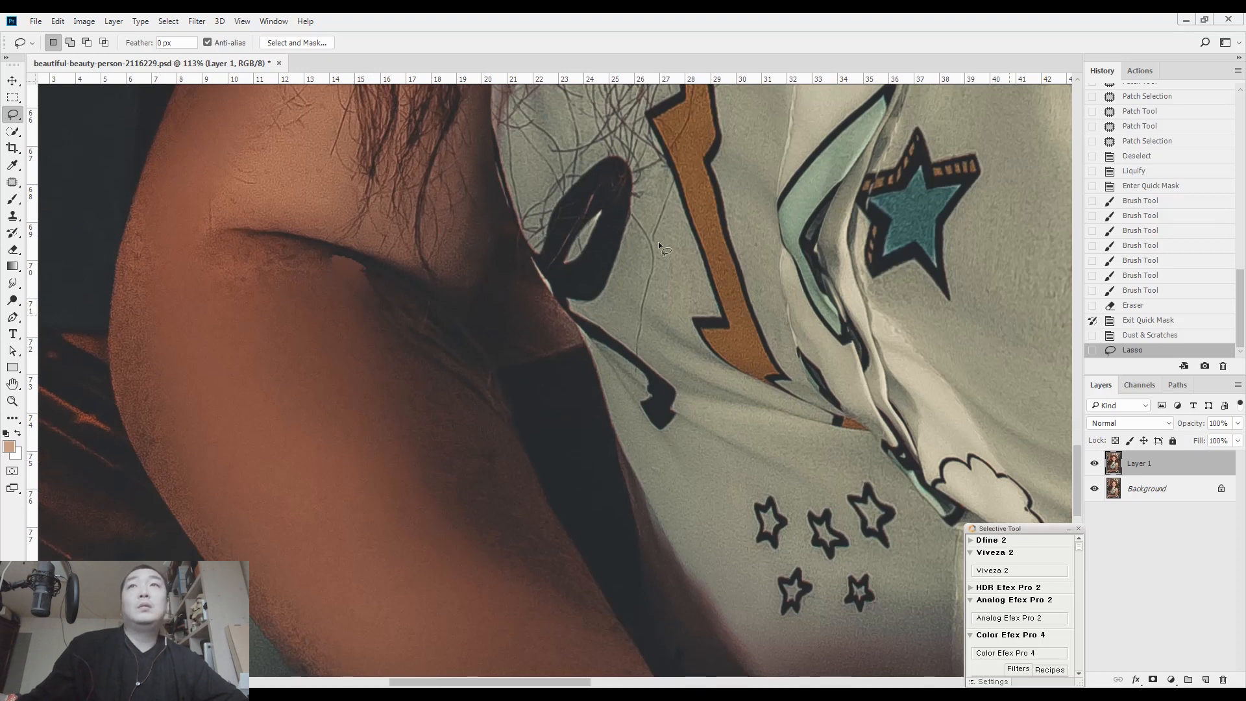
{"action": "key", "text": "y"}
{"action": "mouse_move", "coordinate": [329, 259]}
{"action": "left_mouse_down"}
{"action": "mouse_move", "coordinate": [394, 278]}
{"action": "mouse_move", "coordinate": [399, 263]}
{"action": "mouse_move", "coordinate": [429, 299]}
{"action": "left_mouse_up"}
{"action": "key", "text": "ctrl+d"}
{"action": "key", "text": "0"}
{"action": "left_click_drag", "start_coordinate": [447, 305], "coordinate": [501, 335]}
{"action": "left_click_drag", "start_coordinate": [571, 263], "coordinate": [117, 179]}
Step: Restore the original detail around the near arm's inner elbow and inner upper-arm edge with the History Brush
{"action": "mouse_move", "coordinate": [1038, 247]}
{"action": "left_mouse_down"}
{"action": "mouse_move", "coordinate": [939, 190]}
{"action": "mouse_move", "coordinate": [745, 184]}
{"action": "left_mouse_up"}
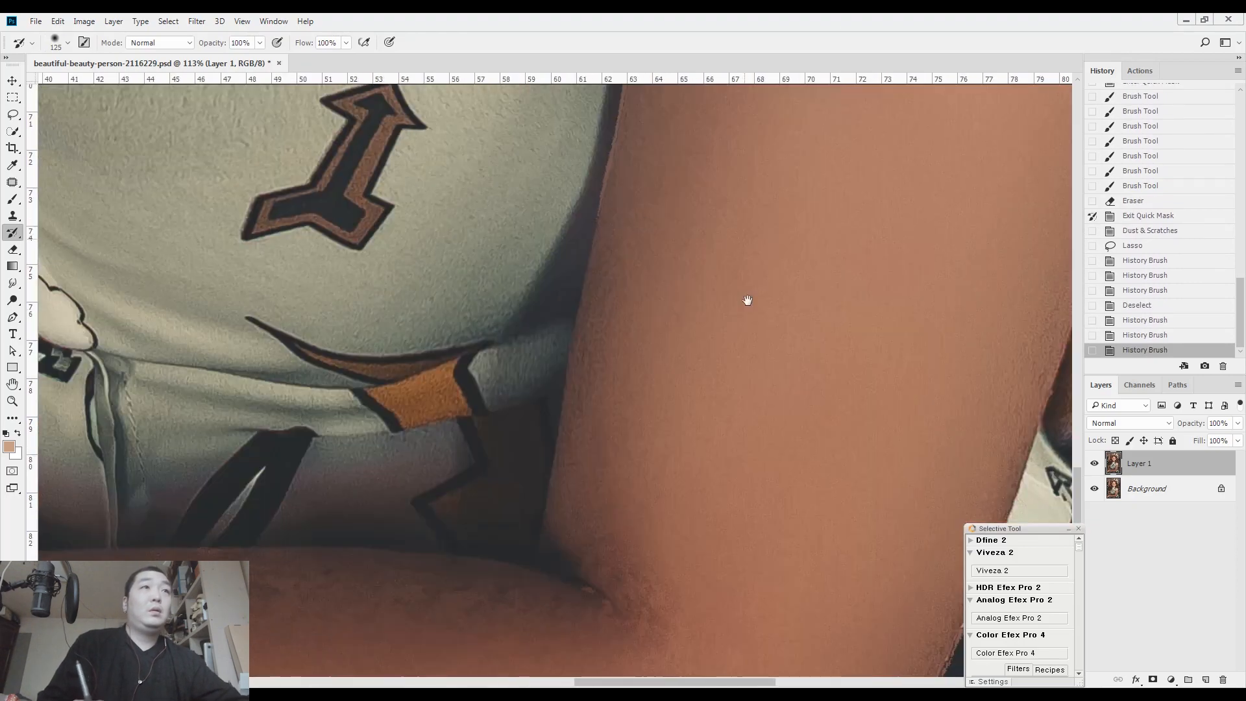
{"action": "left_click_drag", "start_coordinate": [730, 419], "coordinate": [739, 227]}
{"action": "left_click_drag", "start_coordinate": [596, 383], "coordinate": [613, 397]}
{"action": "left_click_drag", "start_coordinate": [846, 196], "coordinate": [523, 449]}
{"action": "left_click_drag", "start_coordinate": [764, 555], "coordinate": [747, 527]}
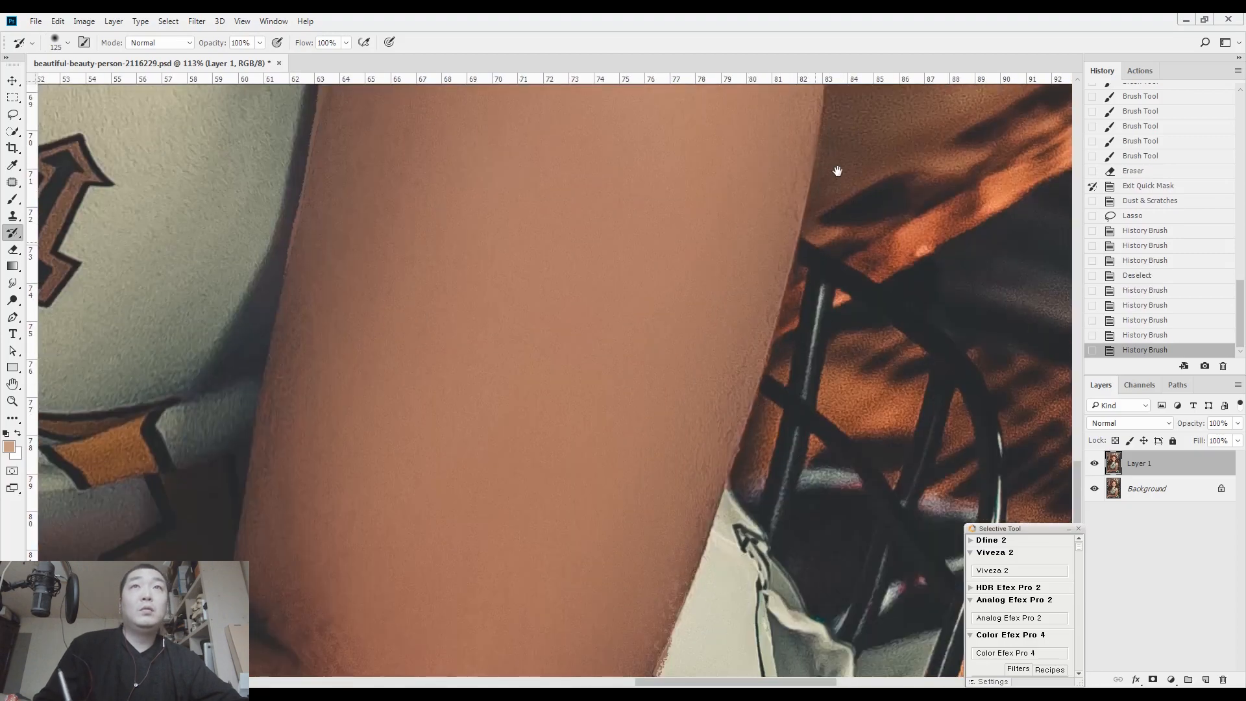
Step: Restore the outer edge of the near upper arm and the remaining blurred arm edges with the History Brush
{"action": "left_click_drag", "start_coordinate": [837, 172], "coordinate": [776, 513]}
{"action": "left_click_drag", "start_coordinate": [840, 134], "coordinate": [820, 307]}
{"action": "left_click_drag", "start_coordinate": [845, 183], "coordinate": [817, 386]}
{"action": "mouse_move", "coordinate": [799, 354]}
{"action": "left_mouse_down"}
{"action": "mouse_move", "coordinate": [811, 318]}
{"action": "mouse_move", "coordinate": [788, 236]}
{"action": "left_mouse_up"}
{"action": "left_click_drag", "start_coordinate": [683, 214], "coordinate": [687, 224]}
{"action": "left_click_drag", "start_coordinate": [690, 232], "coordinate": [603, 239]}
{"action": "mouse_move", "coordinate": [452, 319]}
{"action": "left_mouse_down"}
{"action": "mouse_move", "coordinate": [353, 347]}
{"action": "mouse_move", "coordinate": [227, 476]}
{"action": "mouse_move", "coordinate": [253, 512]}
{"action": "left_mouse_up"}
{"action": "mouse_move", "coordinate": [256, 515]}
{"action": "left_mouse_down"}
{"action": "mouse_move", "coordinate": [464, 288]}
{"action": "mouse_move", "coordinate": [456, 250]}
{"action": "left_mouse_up"}
{"action": "mouse_move", "coordinate": [438, 325]}
{"action": "left_mouse_down"}
{"action": "mouse_move", "coordinate": [375, 578]}
{"action": "mouse_move", "coordinate": [462, 268]}
{"action": "mouse_move", "coordinate": [443, 363]}
{"action": "left_mouse_up"}
{"action": "mouse_move", "coordinate": [428, 402]}
{"action": "left_mouse_down"}
{"action": "mouse_move", "coordinate": [376, 454]}
{"action": "mouse_move", "coordinate": [734, 155]}
{"action": "left_mouse_up"}
{"action": "left_click_drag", "start_coordinate": [576, 525], "coordinate": [678, 156]}
{"action": "mouse_move", "coordinate": [614, 383]}
{"action": "left_mouse_down"}
{"action": "mouse_move", "coordinate": [637, 329]}
{"action": "mouse_move", "coordinate": [854, 464]}
{"action": "mouse_move", "coordinate": [912, 484]}
{"action": "mouse_move", "coordinate": [419, 403]}
{"action": "mouse_move", "coordinate": [766, 365]}
{"action": "left_mouse_up"}
{"action": "left_click", "coordinate": [415, 417]}
{"action": "mouse_move", "coordinate": [325, 226]}
{"action": "left_mouse_down"}
{"action": "mouse_move", "coordinate": [431, 408]}
{"action": "mouse_move", "coordinate": [439, 536]}
{"action": "mouse_move", "coordinate": [586, 372]}
{"action": "mouse_move", "coordinate": [846, 330]}
{"action": "left_mouse_up"}
{"action": "mouse_move", "coordinate": [638, 242]}
{"action": "left_mouse_down"}
{"action": "mouse_move", "coordinate": [656, 475]}
{"action": "mouse_move", "coordinate": [508, 487]}
{"action": "mouse_move", "coordinate": [492, 359]}
{"action": "left_mouse_up"}
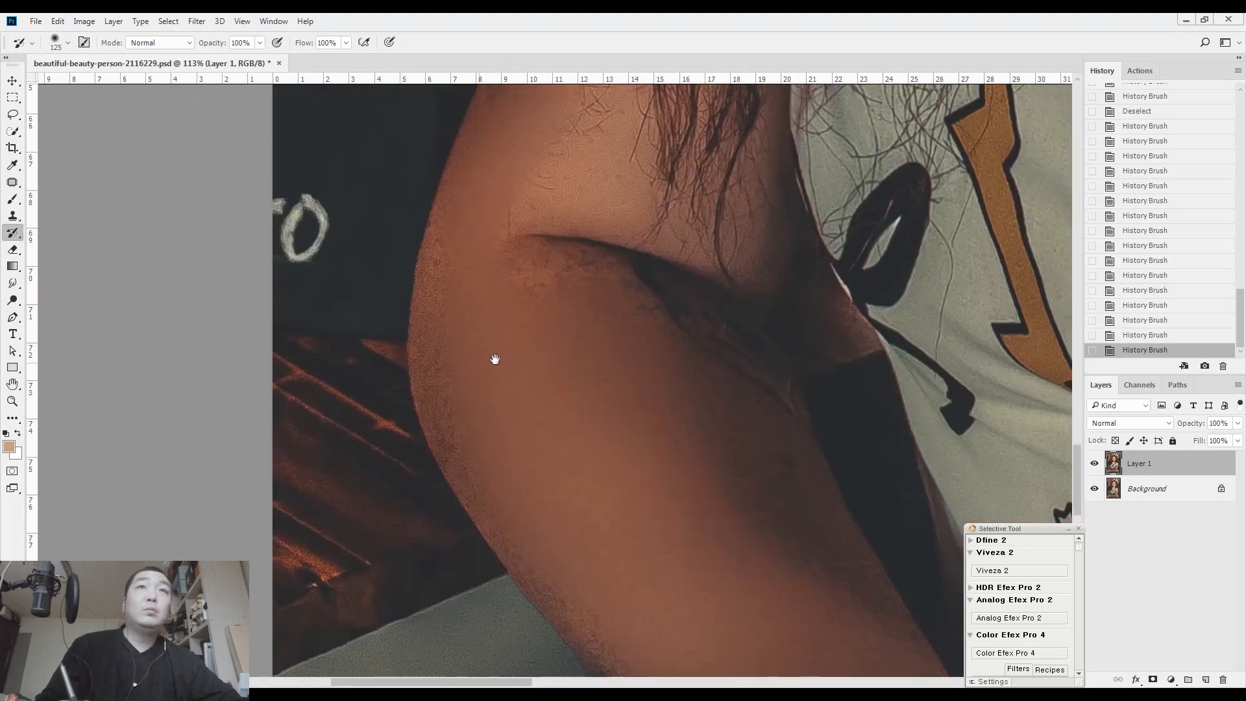
Step: Patch the rough spots along the outer edge of the far forearm and clear the selection
{"action": "scroll", "coordinate": [492, 359], "scroll_direction": "down", "scroll_amount": 5}
{"action": "scroll", "coordinate": [523, 323], "scroll_direction": "up", "scroll_amount": 4}
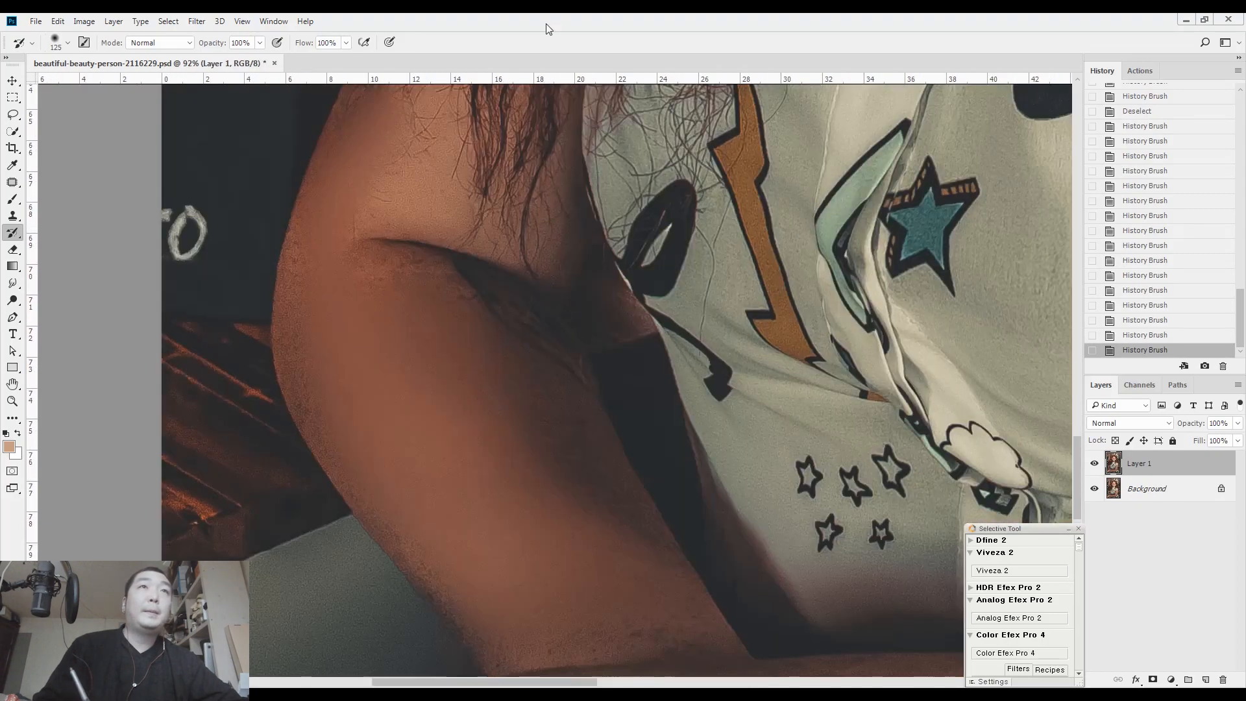
{"action": "key", "text": "j"}
{"action": "scroll", "coordinate": [318, 353], "scroll_direction": "up", "scroll_amount": 2}
{"action": "left_click_drag", "start_coordinate": [335, 468], "coordinate": [344, 465]}
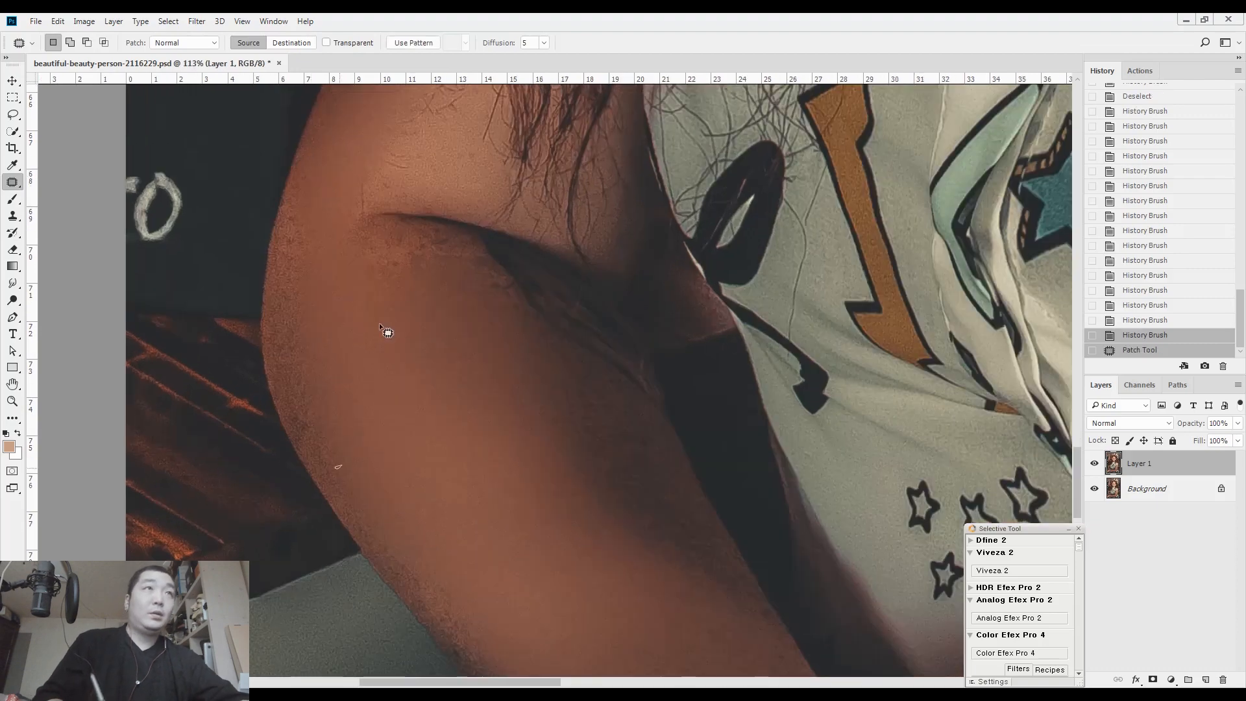
{"action": "left_click_drag", "start_coordinate": [412, 301], "coordinate": [428, 298]}
{"action": "left_click_drag", "start_coordinate": [344, 280], "coordinate": [351, 284]}
{"action": "key", "text": "ctrl+d"}
Step: Patch the dark blotches below the far arm's crease and down its forearm
{"action": "left_click_drag", "start_coordinate": [445, 277], "coordinate": [491, 302]}
{"action": "left_click_drag", "start_coordinate": [469, 279], "coordinate": [504, 353]}
{"action": "left_click", "coordinate": [505, 354]}
{"action": "mouse_move", "coordinate": [651, 580]}
{"action": "left_mouse_down"}
{"action": "mouse_move", "coordinate": [492, 391]}
{"action": "mouse_move", "coordinate": [567, 411]}
{"action": "left_mouse_up"}
{"action": "mouse_move", "coordinate": [542, 403]}
{"action": "left_mouse_down"}
{"action": "mouse_move", "coordinate": [509, 412]}
{"action": "mouse_move", "coordinate": [575, 425]}
{"action": "mouse_move", "coordinate": [413, 235]}
{"action": "left_mouse_up"}
{"action": "key", "text": "ctrl+d"}
{"action": "left_click_drag", "start_coordinate": [567, 359], "coordinate": [586, 431]}
{"action": "left_click_drag", "start_coordinate": [511, 359], "coordinate": [421, 358]}
{"action": "left_click_drag", "start_coordinate": [414, 325], "coordinate": [354, 299]}
Step: Patch the freckles and uneven tones on the near forearm close to the wrist
{"action": "left_click_drag", "start_coordinate": [451, 473], "coordinate": [429, 108]}
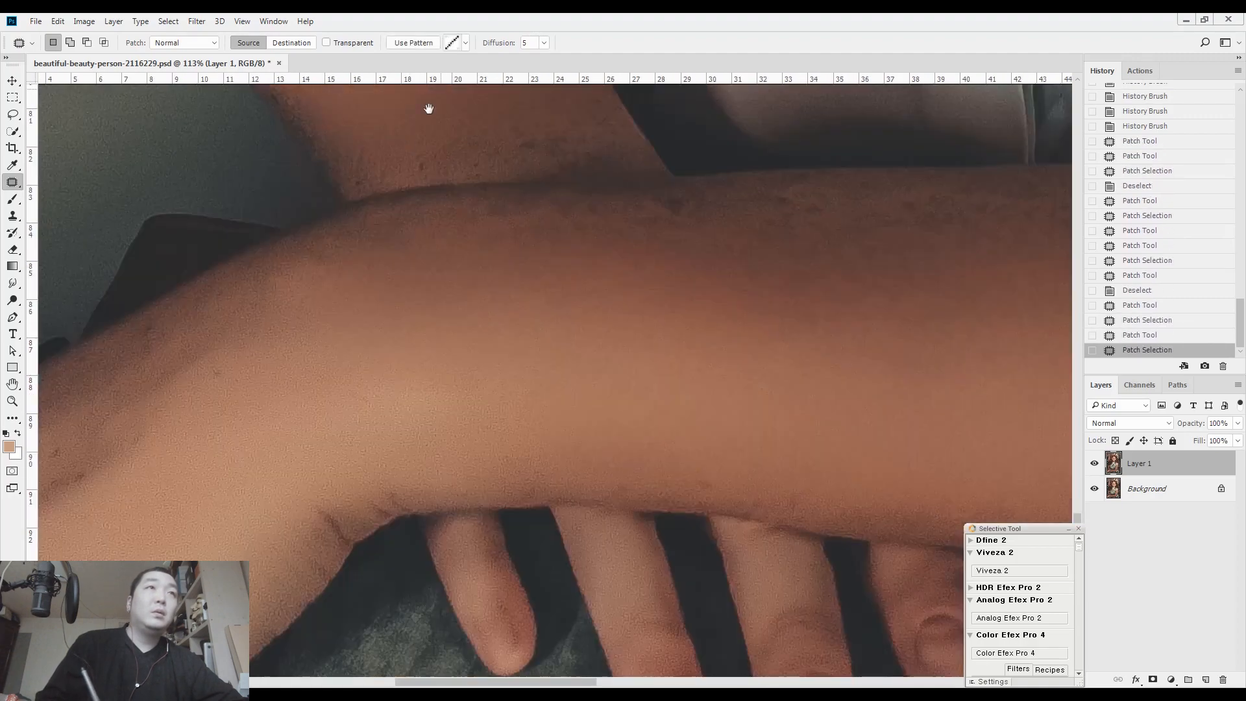
{"action": "mouse_move", "coordinate": [526, 277]}
{"action": "left_mouse_down"}
{"action": "mouse_move", "coordinate": [610, 322]}
{"action": "mouse_move", "coordinate": [495, 340]}
{"action": "mouse_move", "coordinate": [612, 289]}
{"action": "mouse_move", "coordinate": [609, 316]}
{"action": "mouse_move", "coordinate": [591, 318]}
{"action": "left_mouse_up"}
{"action": "left_click_drag", "start_coordinate": [394, 316], "coordinate": [615, 295]}
{"action": "left_click_drag", "start_coordinate": [509, 286], "coordinate": [493, 235]}
{"action": "mouse_move", "coordinate": [674, 223]}
{"action": "left_mouse_down"}
{"action": "mouse_move", "coordinate": [757, 139]}
{"action": "mouse_move", "coordinate": [915, 36]}
{"action": "left_mouse_up"}
{"action": "left_click_drag", "start_coordinate": [285, 407], "coordinate": [289, 410]}
{"action": "left_click_drag", "start_coordinate": [308, 428], "coordinate": [480, 333]}
{"action": "left_click_drag", "start_coordinate": [483, 264], "coordinate": [724, 254]}
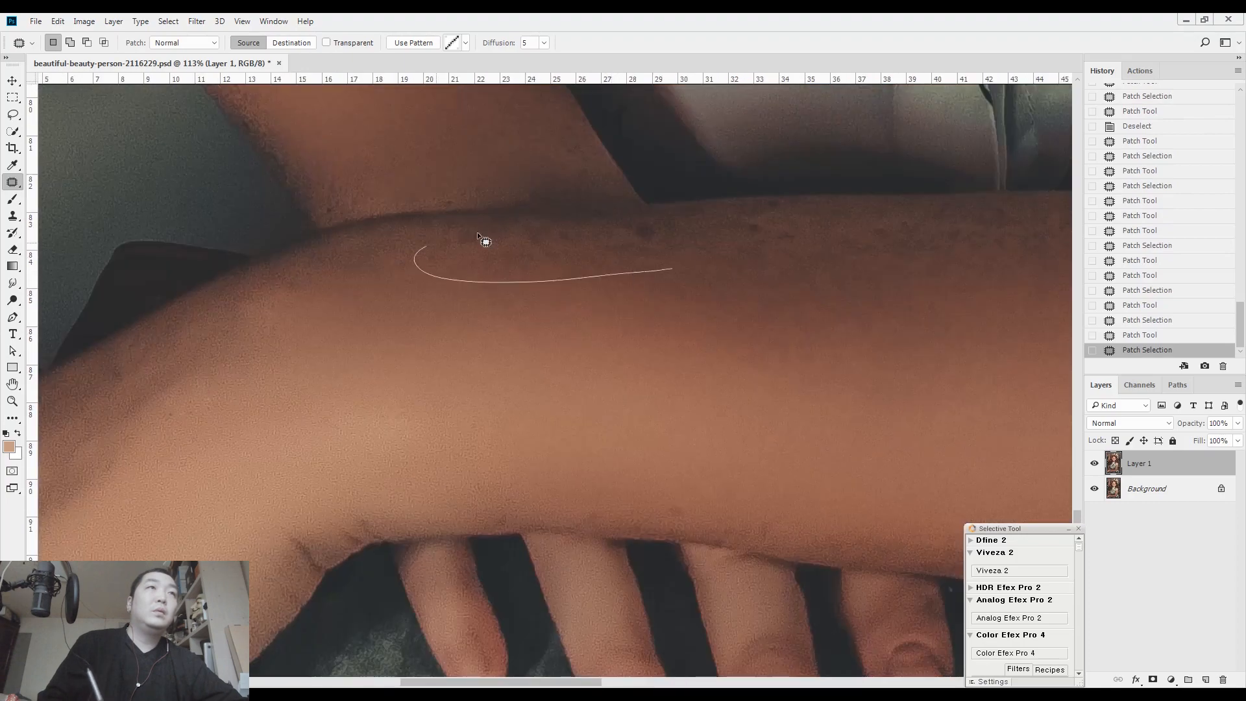
Step: Patch the remaining dark freckles along the near forearm's upper edge toward the elbow and clear the selection
{"action": "left_click_drag", "start_coordinate": [803, 209], "coordinate": [703, 274]}
{"action": "left_click_drag", "start_coordinate": [848, 311], "coordinate": [506, 309]}
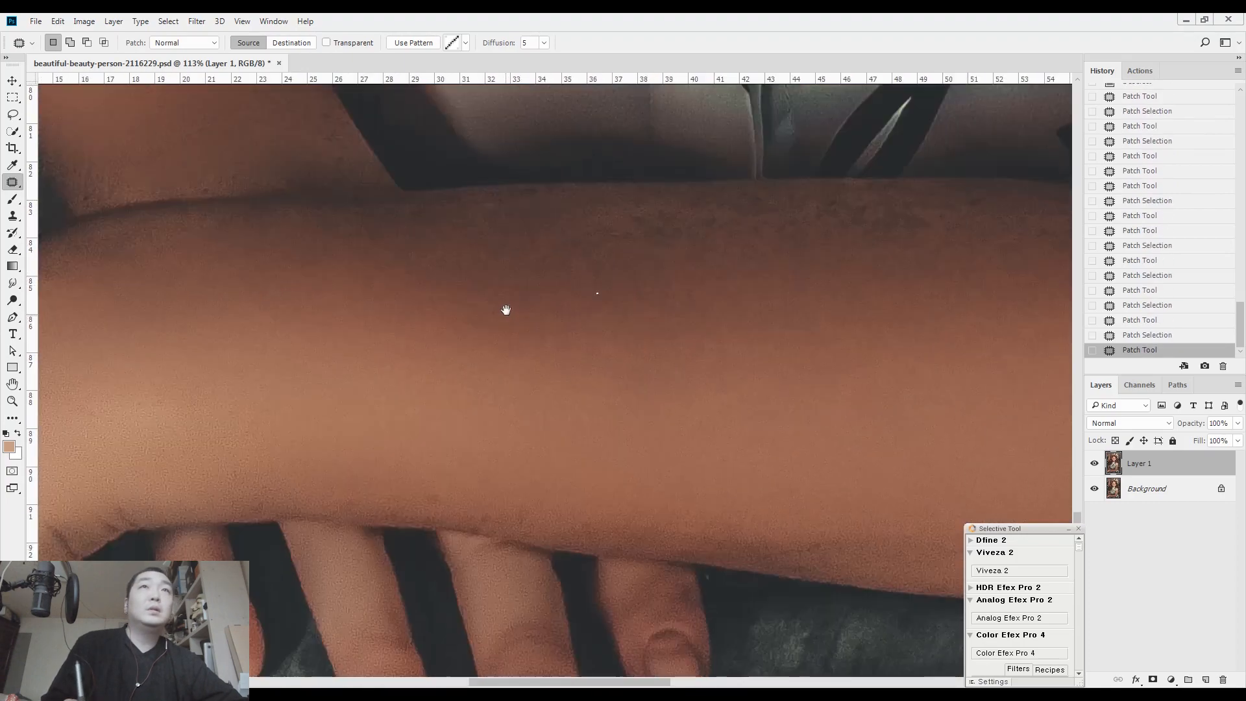
{"action": "left_click_drag", "start_coordinate": [687, 271], "coordinate": [436, 244]}
{"action": "left_click_drag", "start_coordinate": [874, 208], "coordinate": [869, 211]}
{"action": "left_click_drag", "start_coordinate": [811, 250], "coordinate": [834, 305]}
{"action": "left_click_drag", "start_coordinate": [1057, 285], "coordinate": [701, 281]}
{"action": "left_click_drag", "start_coordinate": [780, 272], "coordinate": [721, 276]}
{"action": "left_click_drag", "start_coordinate": [616, 247], "coordinate": [547, 297]}
{"action": "key", "text": "ctrl+d"}
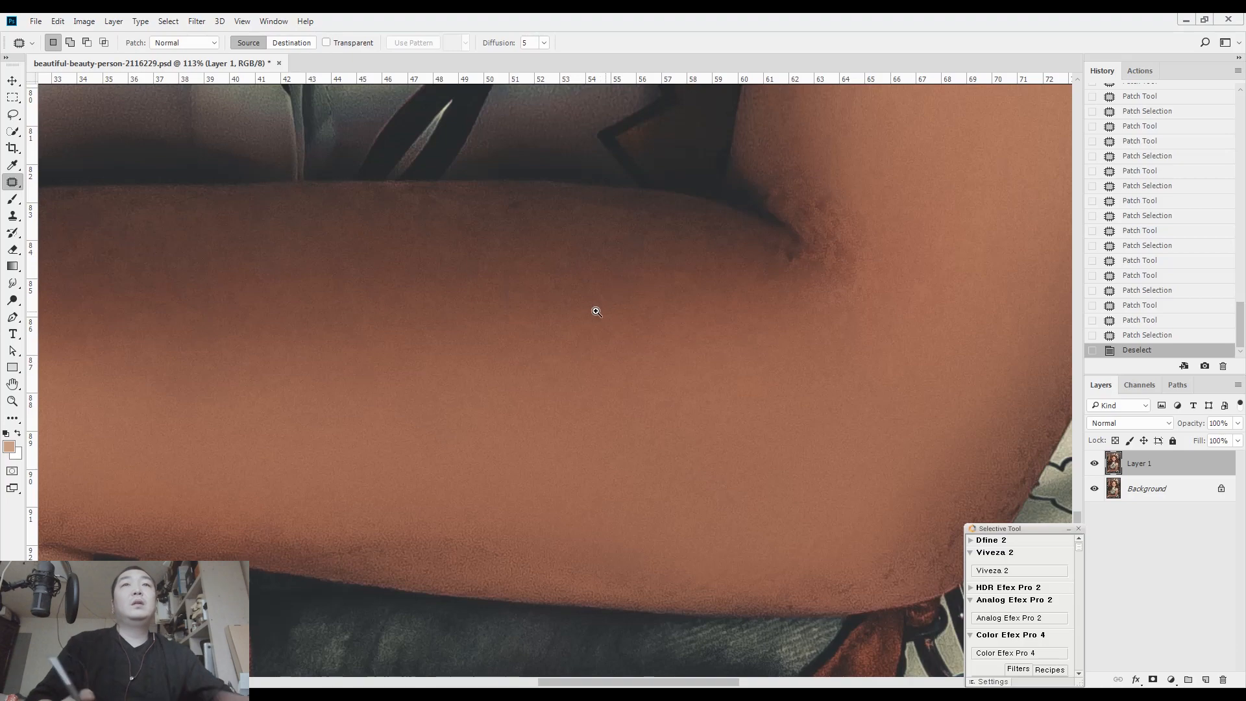
Step: Patch the rough skin along the near forearm's lower edge above the fingers and clear the selection
{"action": "scroll", "coordinate": [529, 299], "scroll_direction": "down", "scroll_amount": 5}
{"action": "scroll", "coordinate": [546, 375], "scroll_direction": "up", "scroll_amount": 5}
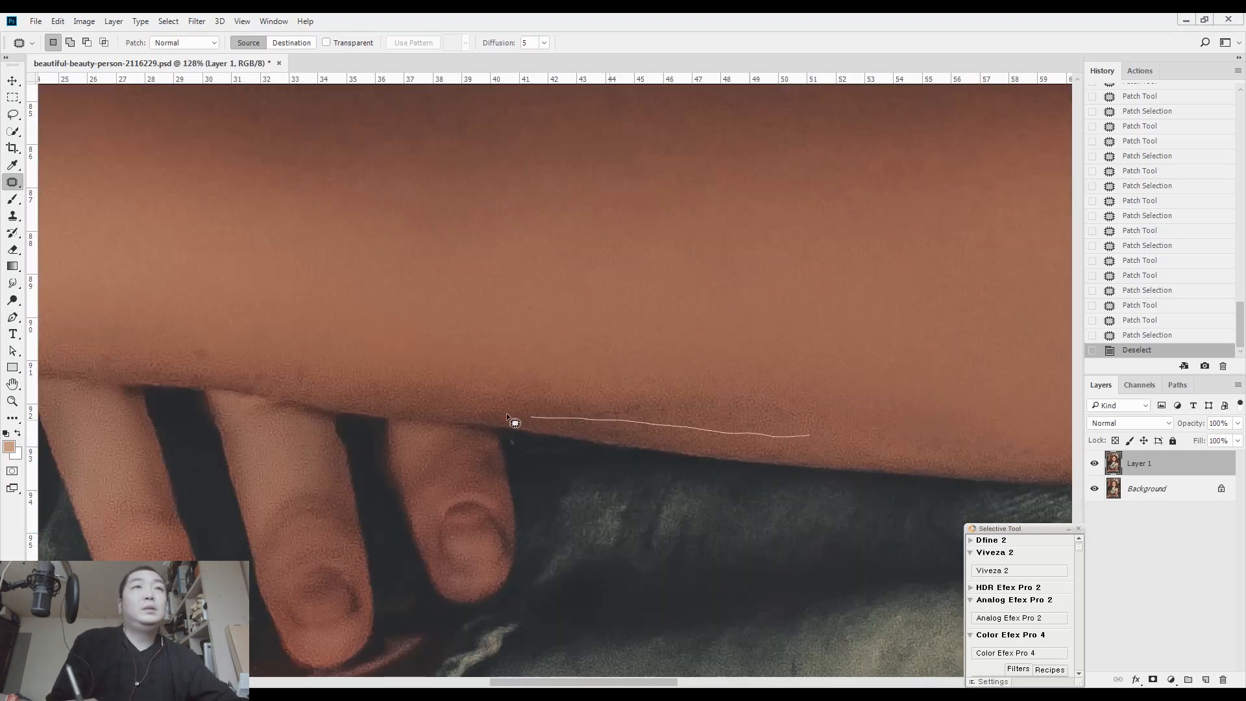
{"action": "mouse_move", "coordinate": [571, 356]}
{"action": "left_mouse_down"}
{"action": "mouse_move", "coordinate": [770, 381]}
{"action": "mouse_move", "coordinate": [778, 330]}
{"action": "left_mouse_up"}
{"action": "scroll", "coordinate": [799, 283], "scroll_direction": "left", "scroll_amount": 5}
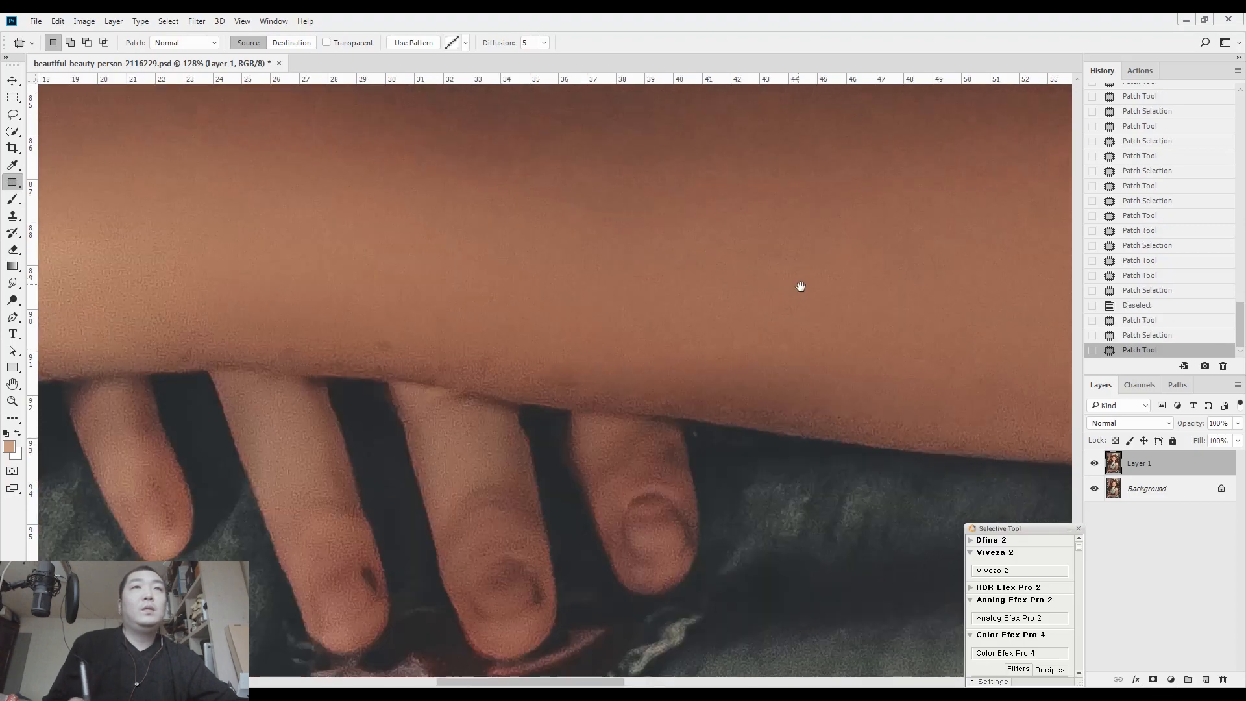
{"action": "mouse_move", "coordinate": [476, 355]}
{"action": "left_mouse_down"}
{"action": "mouse_move", "coordinate": [760, 370]}
{"action": "mouse_move", "coordinate": [653, 306]}
{"action": "left_mouse_up"}
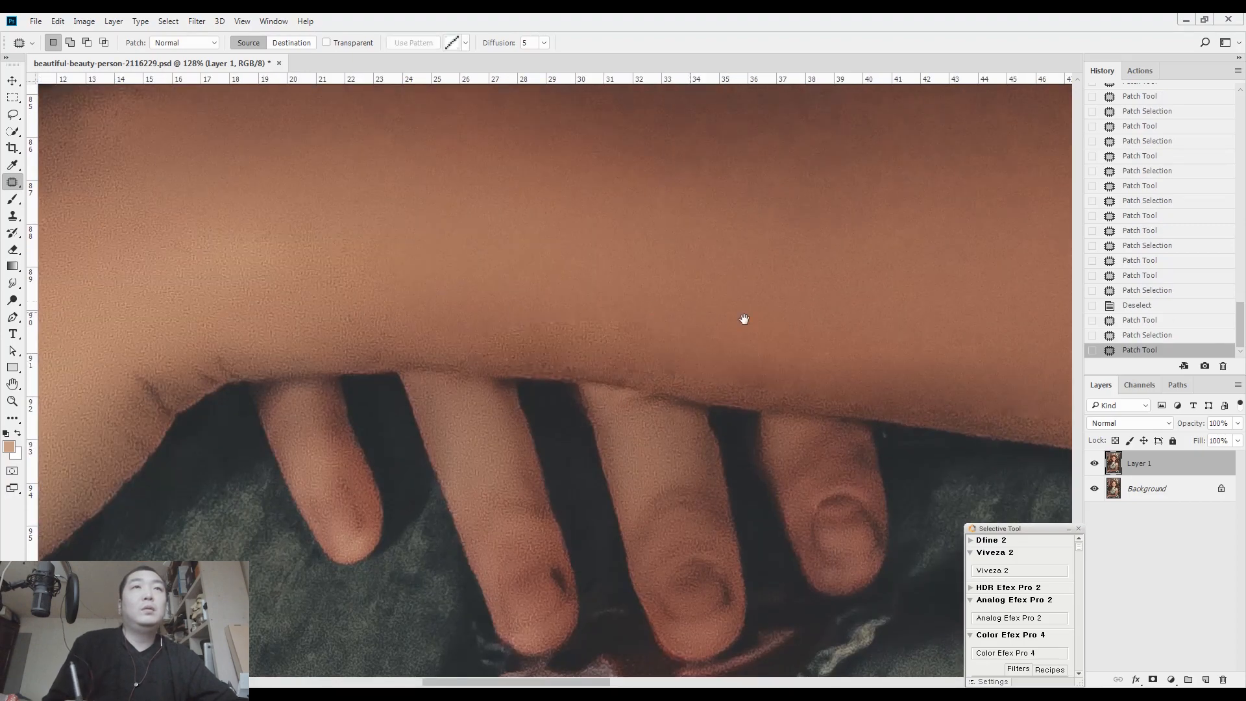
{"action": "scroll", "coordinate": [714, 302], "scroll_direction": "right", "scroll_amount": 5}
{"action": "left_click_drag", "start_coordinate": [743, 299], "coordinate": [954, 316]}
{"action": "key", "text": "ctrl+d"}
{"action": "scroll", "coordinate": [679, 345], "scroll_direction": "down", "scroll_amount": 5}
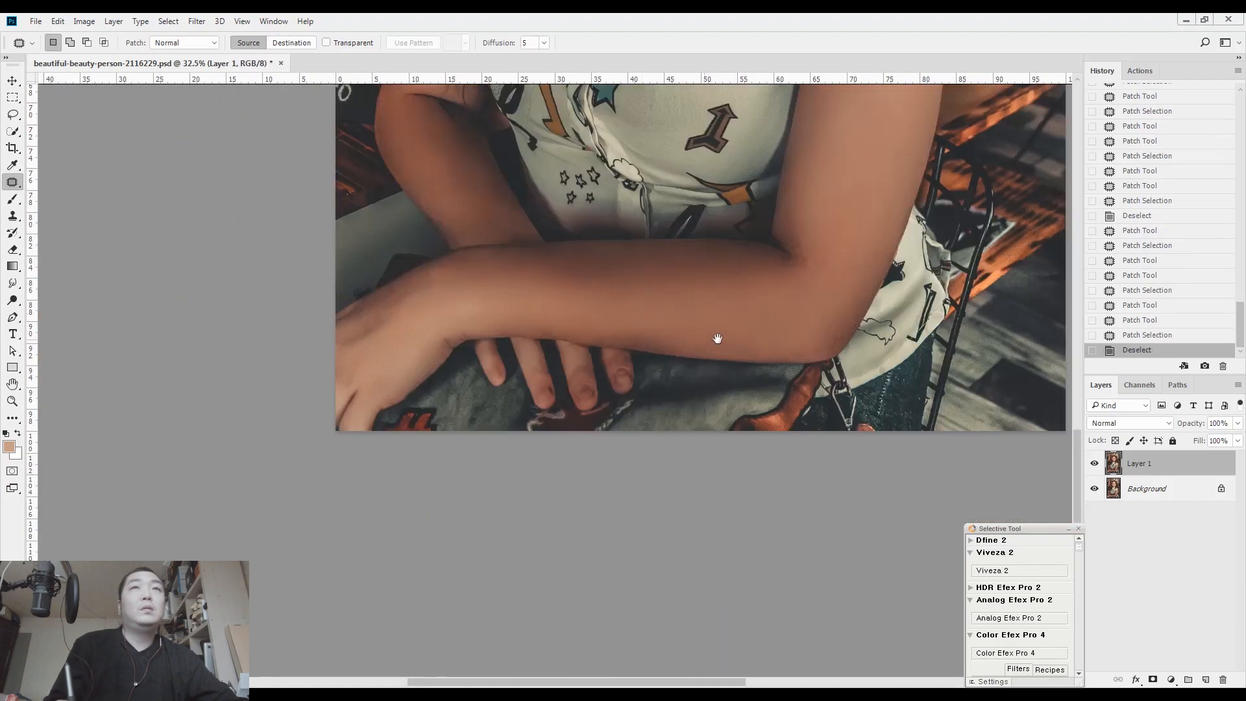
Step: Create a new layer and set up a smaller brush at 10% opacity with a skin tone sampled from the forearm
{"action": "scroll", "coordinate": [680, 343], "scroll_direction": "up", "scroll_amount": 5}
{"action": "key", "text": "ctrl+shift+n"}
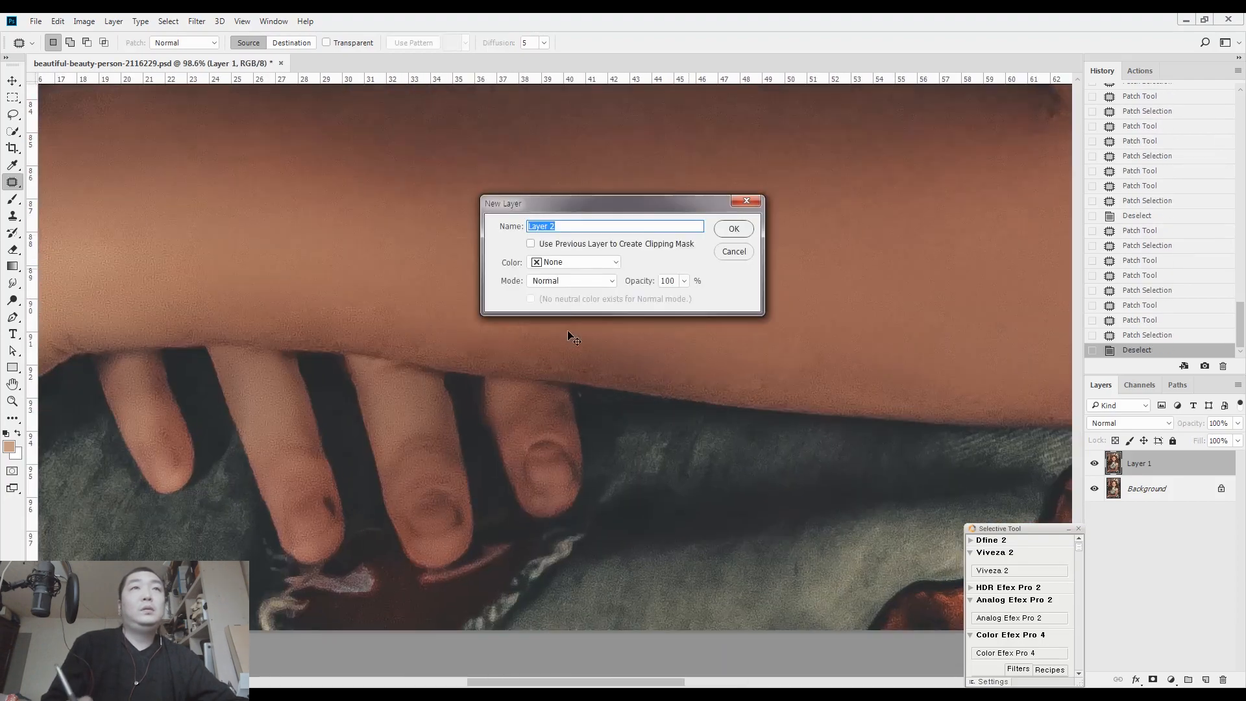
{"action": "key", "text": "Return"}
{"action": "key", "text": "b"}
{"action": "left_click", "coordinate": [579, 281], "text": "alt"}
{"action": "key", "text": "1"}
{"action": "key", "text": "bracketleft"}
{"action": "key", "text": "bracketleft"}
{"action": "key", "text": "bracketleft"}
Step: Paint sampled skin tones along the near forearm's lower edge to even the shading and merge the layer down
{"action": "mouse_move", "coordinate": [495, 317]}
{"action": "left_mouse_down"}
{"action": "mouse_move", "coordinate": [641, 338]}
{"action": "mouse_move", "coordinate": [754, 335]}
{"action": "mouse_move", "coordinate": [799, 361]}
{"action": "mouse_move", "coordinate": [684, 339]}
{"action": "left_mouse_up"}
{"action": "left_click_drag", "start_coordinate": [423, 308], "coordinate": [808, 355]}
{"action": "left_click_drag", "start_coordinate": [493, 331], "coordinate": [1004, 370]}
{"action": "left_click_drag", "start_coordinate": [584, 344], "coordinate": [844, 353]}
{"action": "mouse_move", "coordinate": [634, 349]}
{"action": "left_mouse_down"}
{"action": "mouse_move", "coordinate": [865, 348]}
{"action": "mouse_move", "coordinate": [805, 344]}
{"action": "left_mouse_up"}
{"action": "left_click", "coordinate": [866, 348], "text": "alt"}
{"action": "left_click_drag", "start_coordinate": [805, 343], "coordinate": [750, 341]}
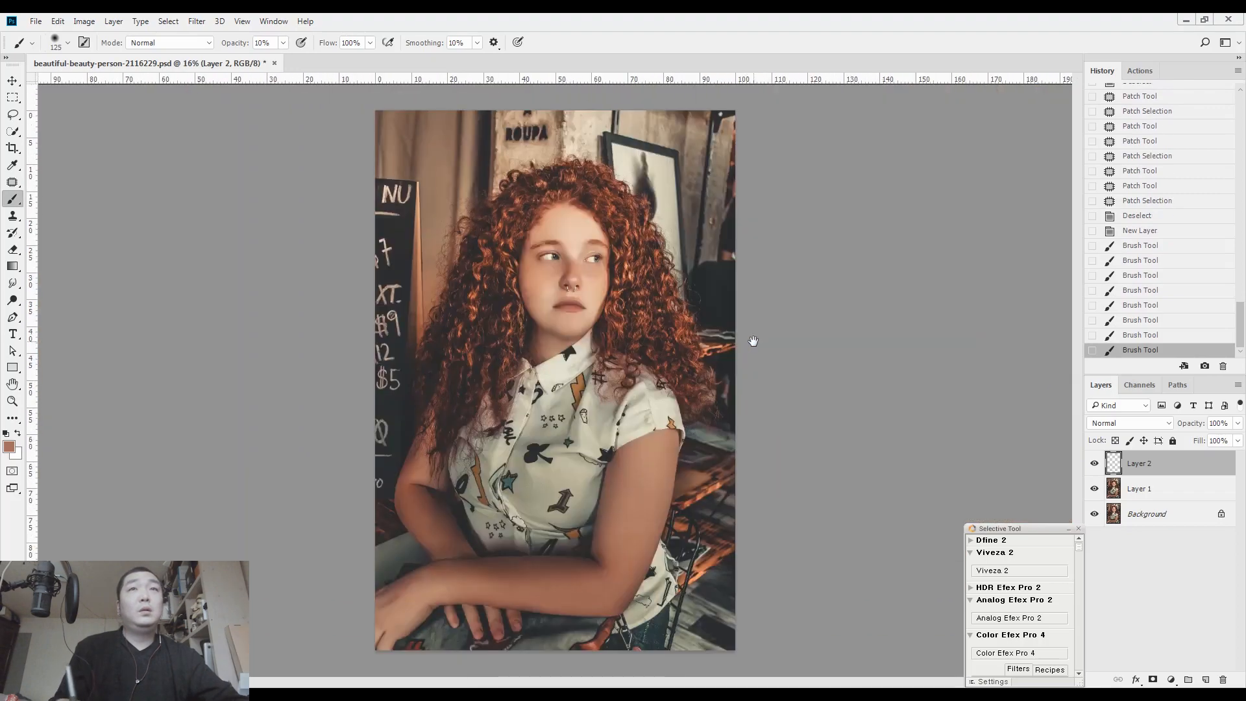
{"action": "left_click_drag", "start_coordinate": [573, 560], "coordinate": [587, 560]}
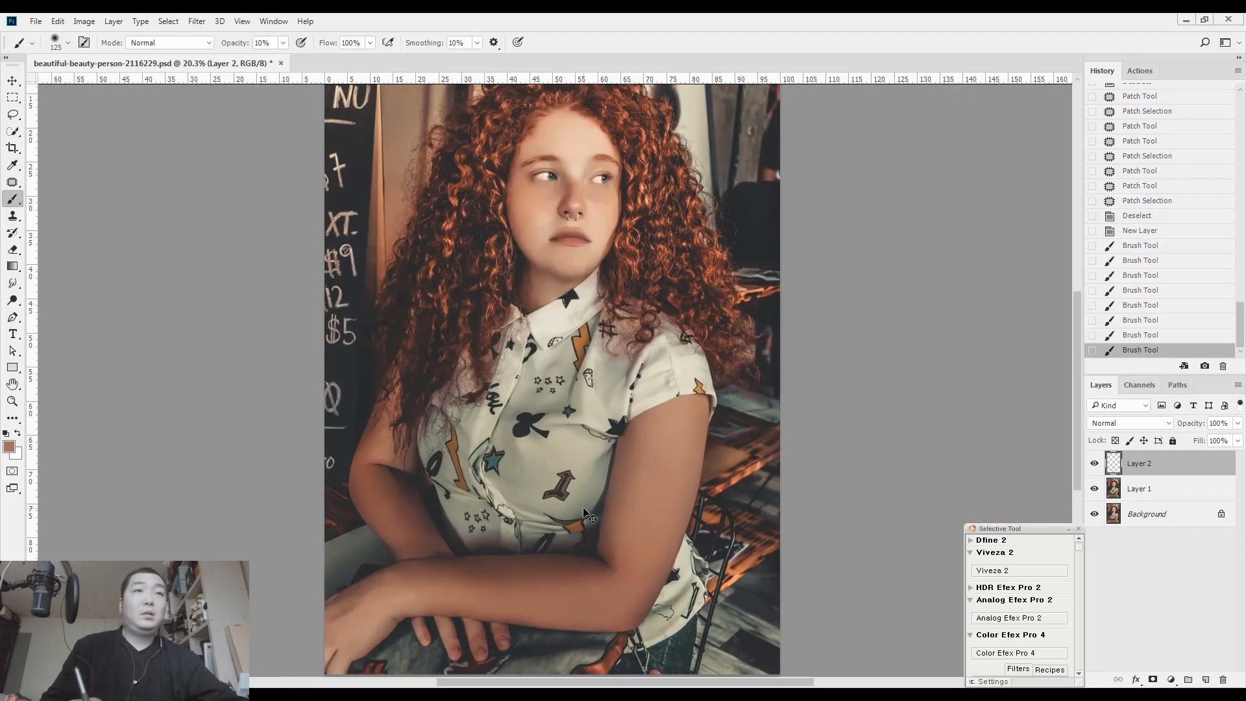
{"action": "key", "text": "ctrl+e"}
{"action": "scroll", "coordinate": [523, 551], "scroll_direction": "down", "scroll_amount": 2}
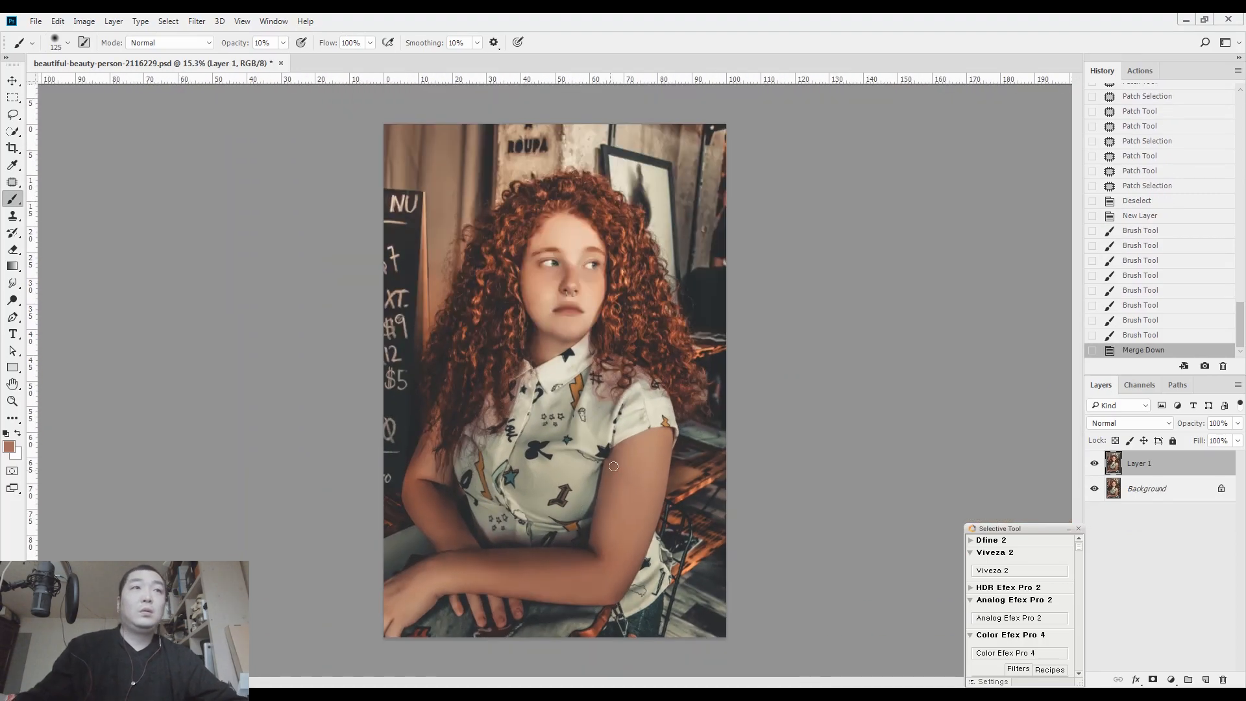
Step: Create a soft selection of the picture's lower part with linear gradients in Quick Mask and hide the selection outline
{"action": "key", "text": "l"}
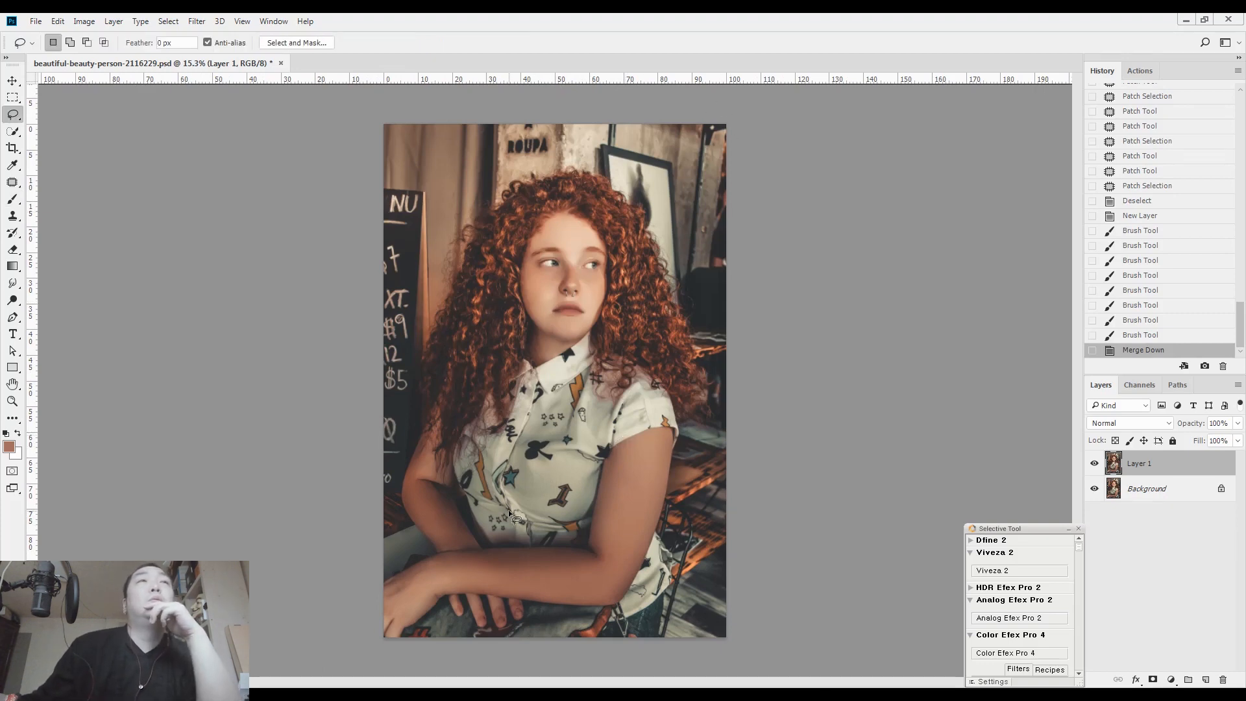
{"action": "scroll", "coordinate": [498, 486], "scroll_direction": "down", "scroll_amount": 1}
{"action": "key", "text": "q"}
{"action": "key", "text": "g"}
{"action": "key", "text": "d"}
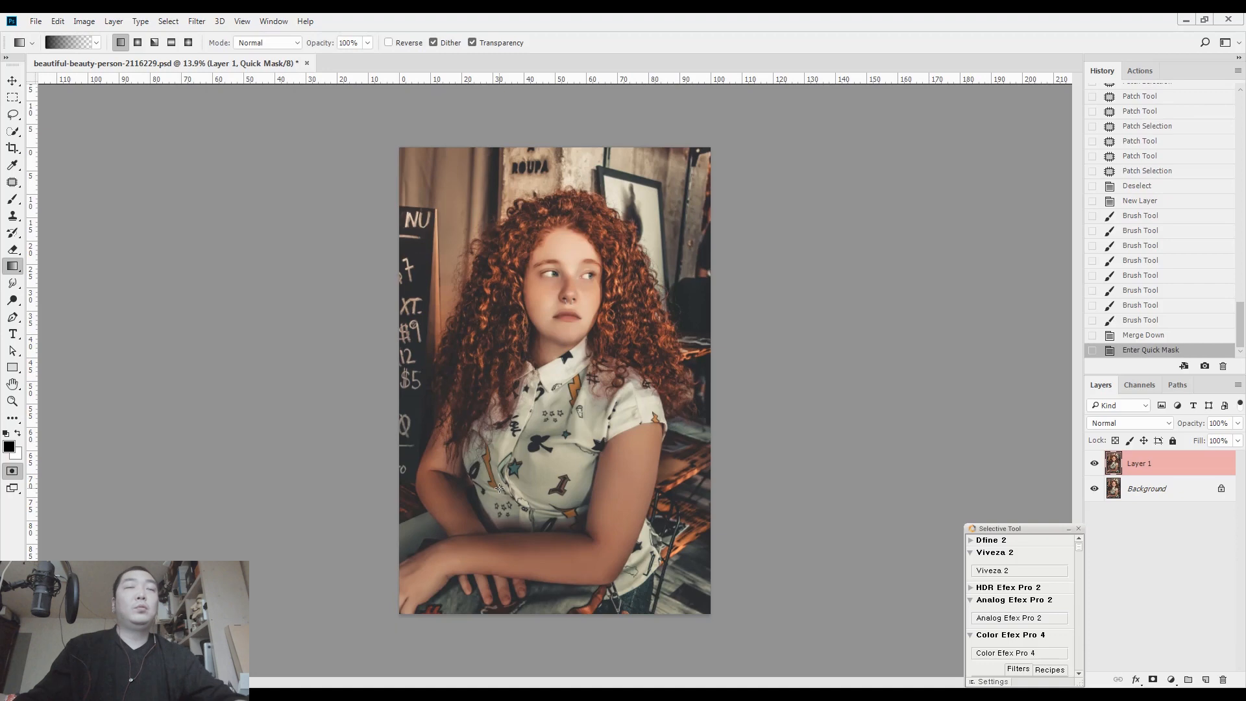
{"action": "left_click_drag", "start_coordinate": [610, 369], "coordinate": [613, 367]}
{"action": "left_click_drag", "start_coordinate": [535, 549], "coordinate": [562, 434]}
{"action": "left_click_drag", "start_coordinate": [653, 531], "coordinate": [623, 380]}
{"action": "key", "text": "q"}
{"action": "key", "text": "ctrl+h"}
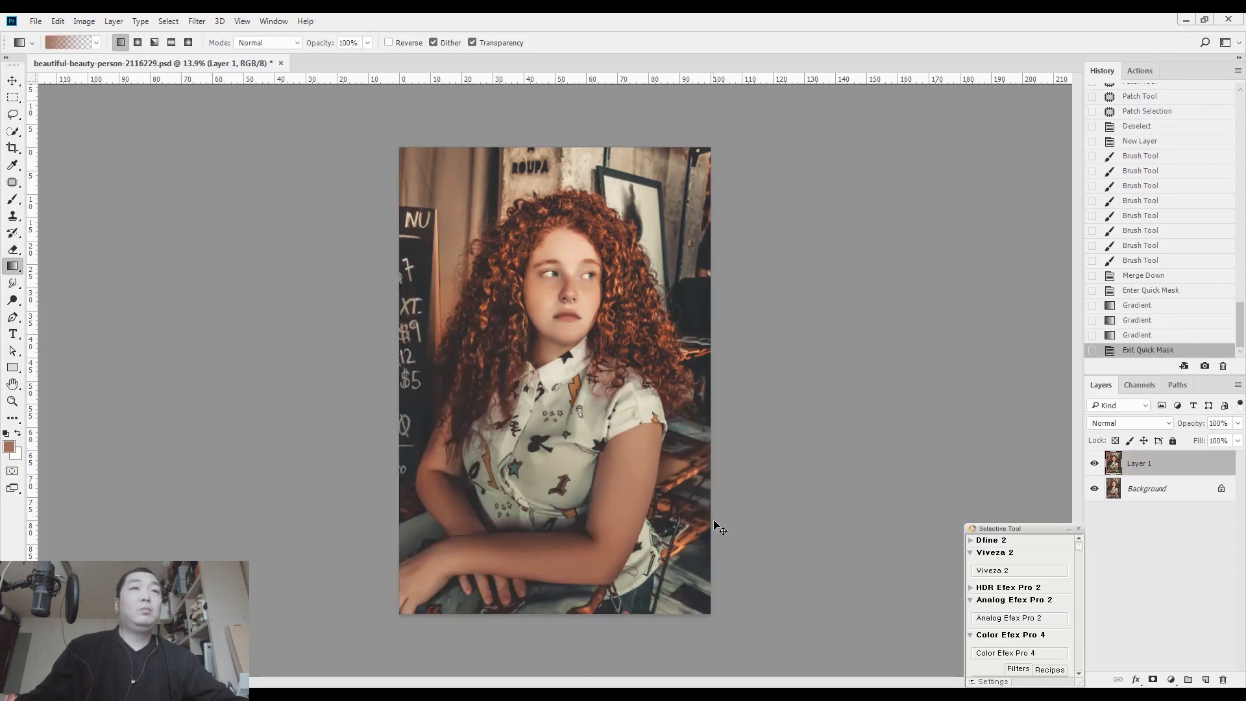
Step: Brighten the selected area with Curves by placing a midtone point at input 122, output 130
{"action": "key", "text": "ctrl+m"}
{"action": "left_click", "coordinate": [902, 488]}
{"action": "left_click_drag", "start_coordinate": [902, 488], "coordinate": [903, 489]}
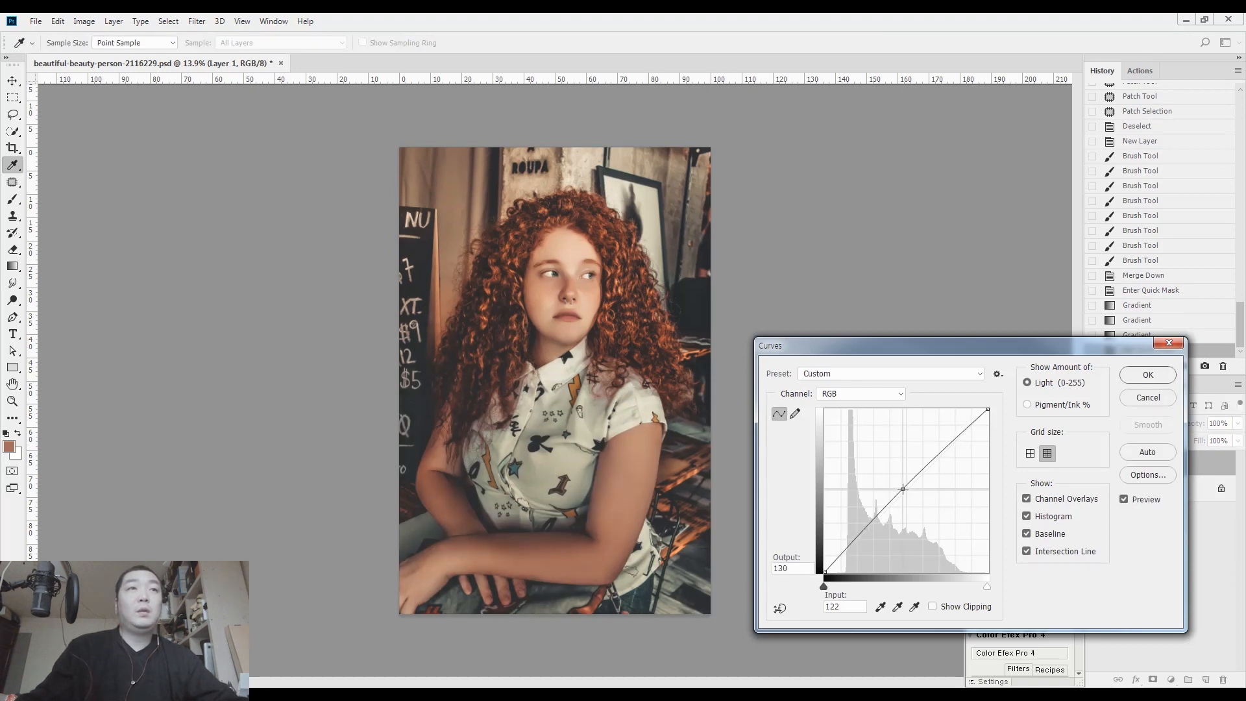
Step: Apply the Curves adjustment with input 122 raised to output 130 and clear the selection
{"action": "left_click", "coordinate": [1128, 379]}
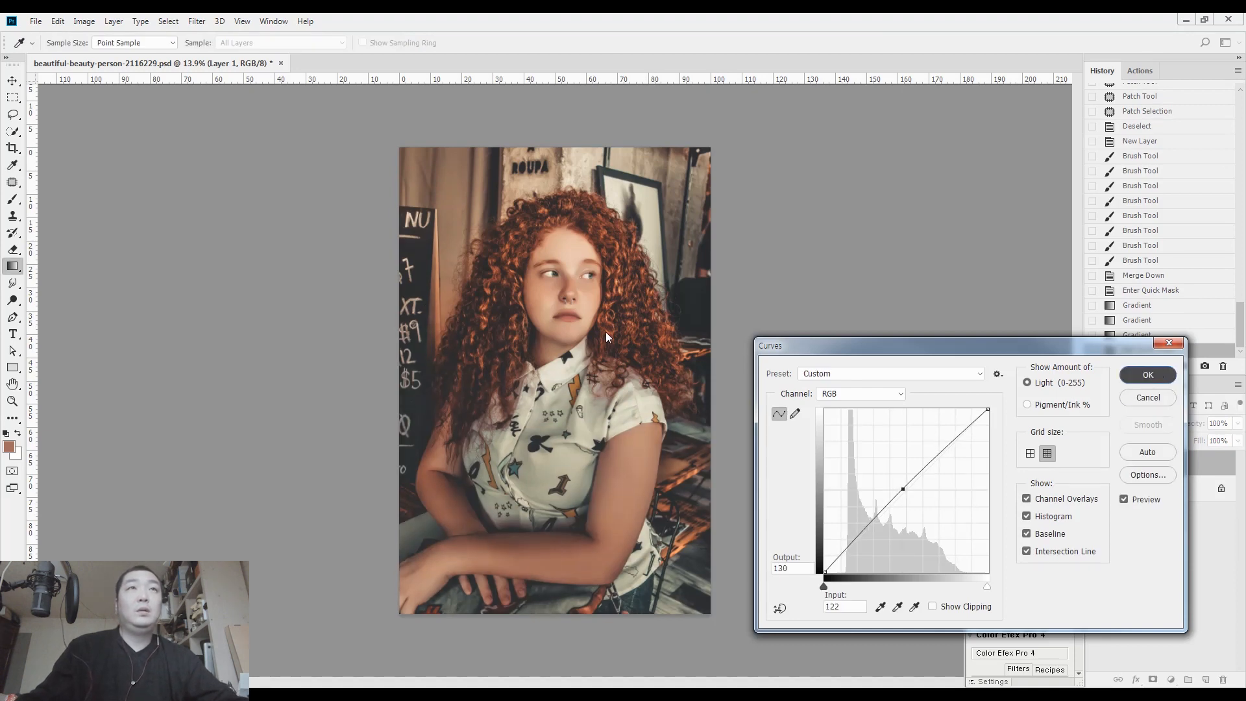
{"action": "key", "text": "ctrl+d"}
Step: Make a rectangular selection around the woman's head, hair and upper shirt, and shift it to frame the head
{"action": "scroll", "coordinate": [584, 272], "scroll_direction": "up", "scroll_amount": 3}
{"action": "scroll", "coordinate": [610, 266], "scroll_direction": "down", "scroll_amount": 1}
{"action": "key", "text": "m"}
{"action": "left_click_drag", "start_coordinate": [401, 118], "coordinate": [807, 546]}
{"action": "left_click_drag", "start_coordinate": [728, 435], "coordinate": [703, 417]}
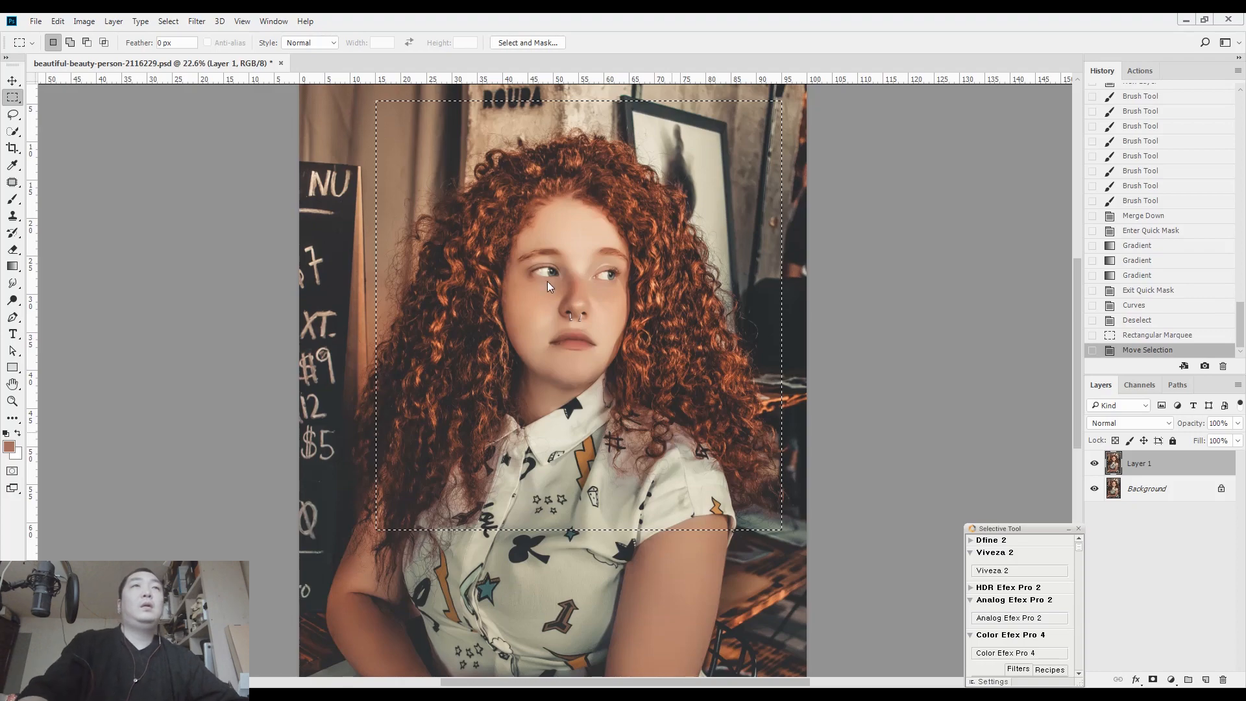
Step: Liquify the selected area, pushing the shadow-side jawline inward with the 250 px Forward Warp brush at pressure 20, apply it and deselect
{"action": "key", "text": "ctrl+shift+x"}
{"action": "key", "text": "ctrl+plus"}
{"action": "left_click_drag", "start_coordinate": [551, 361], "coordinate": [551, 314]}
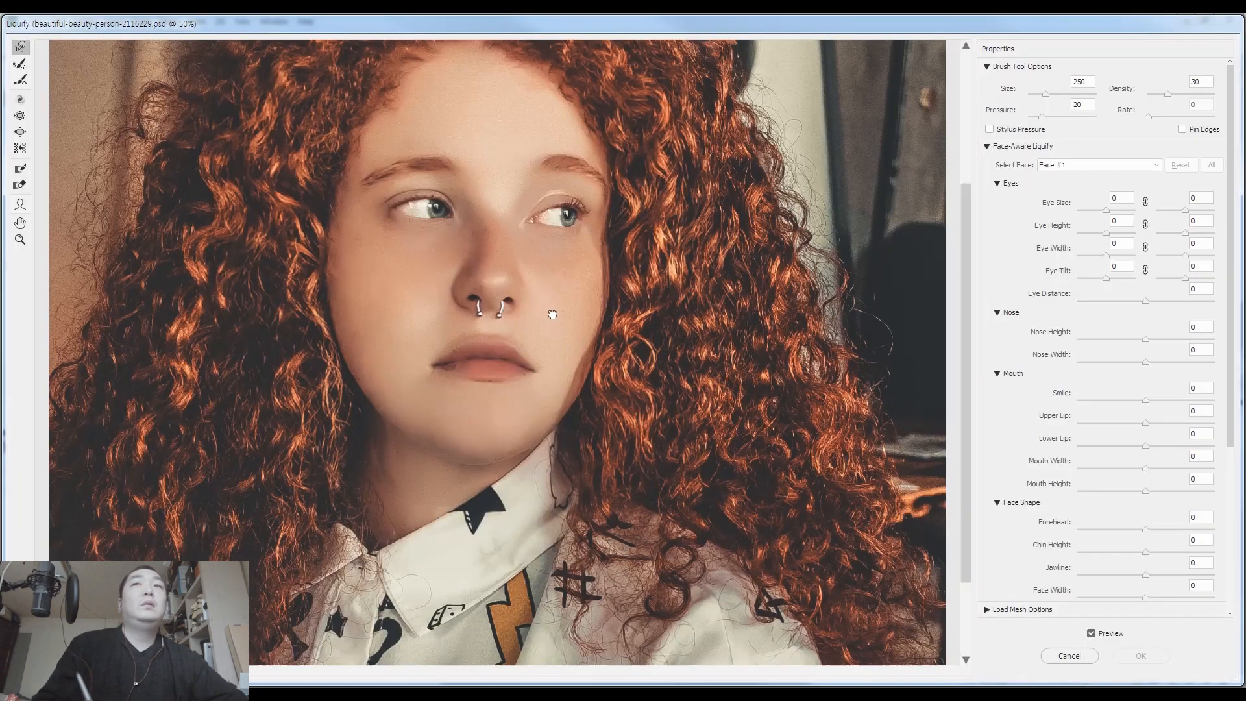
{"action": "mouse_move", "coordinate": [347, 360]}
{"action": "left_mouse_down"}
{"action": "mouse_move", "coordinate": [356, 422]}
{"action": "mouse_move", "coordinate": [381, 426]}
{"action": "left_mouse_up"}
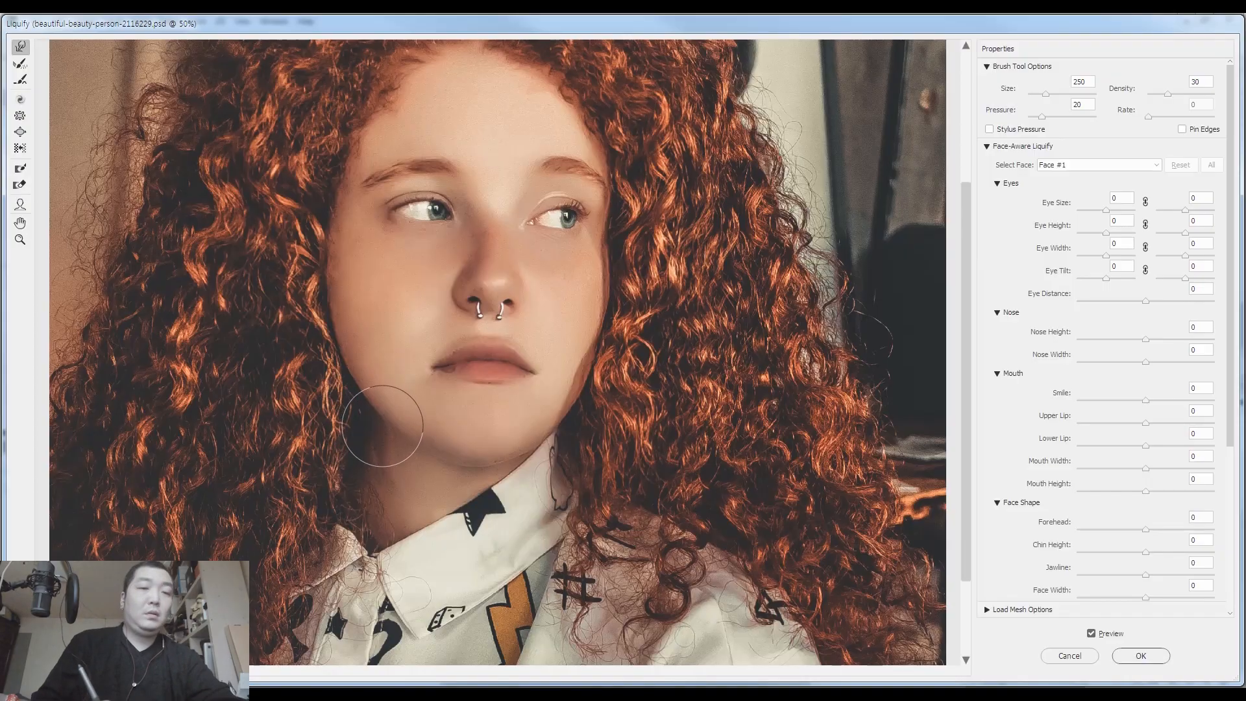
{"action": "key", "text": "Return"}
{"action": "key", "text": "ctrl+d"}
Step: Paint a Quick Mask with a 150 px brush along the jawline and under the chin down to the shirt collar
{"action": "left_click_drag", "start_coordinate": [566, 361], "coordinate": [601, 338]}
{"action": "key", "text": "q"}
{"action": "key", "text": "b"}
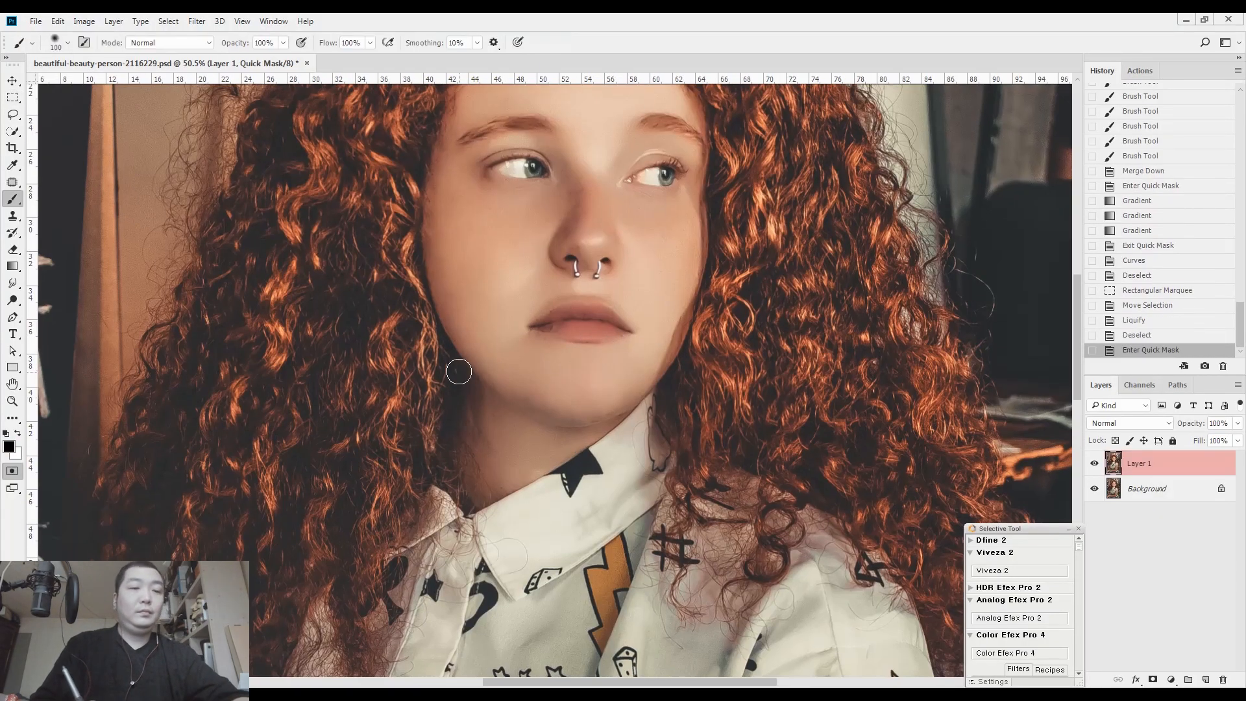
{"action": "key", "text": "bracketright"}
{"action": "left_click_drag", "start_coordinate": [428, 331], "coordinate": [550, 420]}
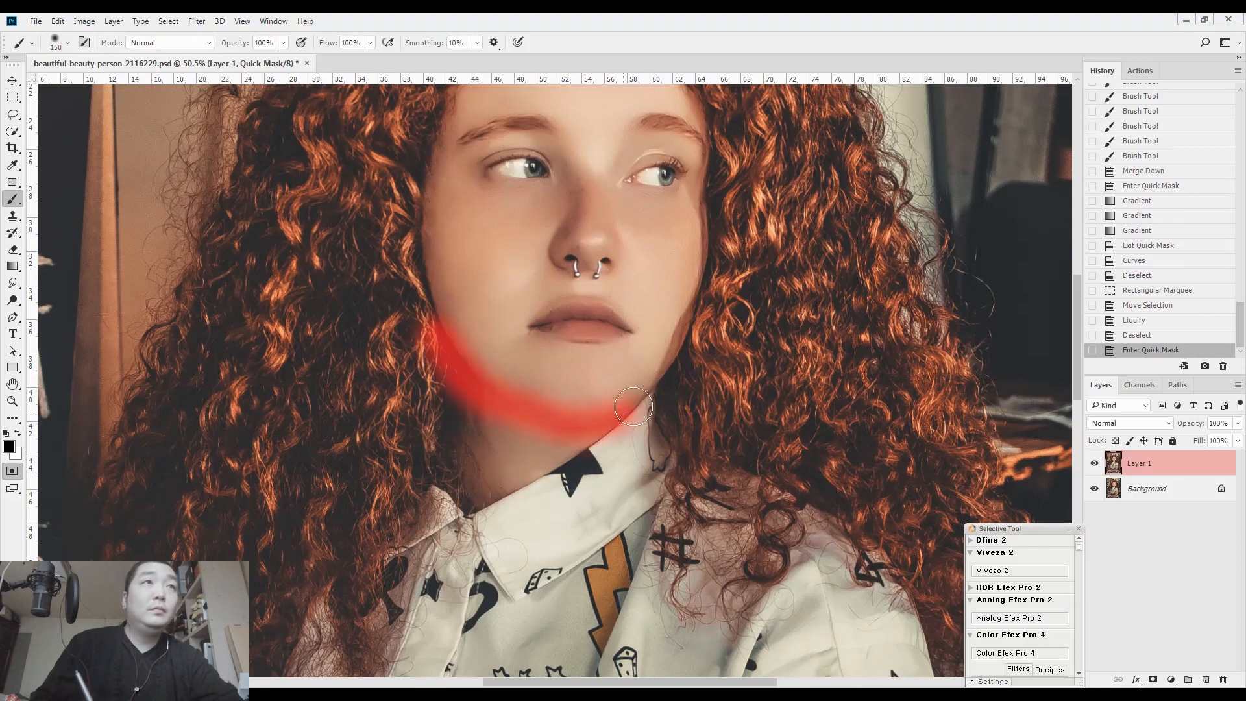
{"action": "left_click_drag", "start_coordinate": [633, 406], "coordinate": [672, 388]}
{"action": "mouse_move", "coordinate": [616, 425]}
{"action": "left_mouse_down"}
{"action": "mouse_move", "coordinate": [481, 411]}
{"action": "mouse_move", "coordinate": [513, 425]}
{"action": "left_mouse_up"}
{"action": "left_click_drag", "start_coordinate": [519, 429], "coordinate": [545, 422]}
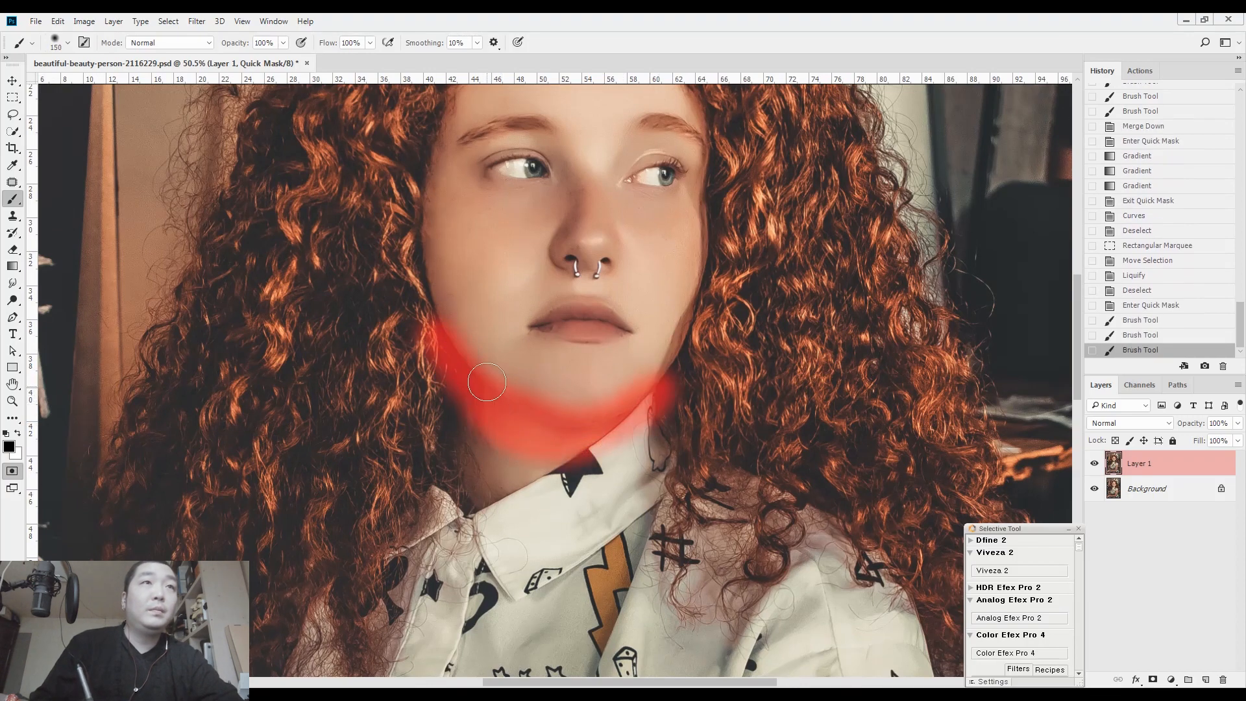
Step: Erase the mask overspill from the hair, the collar and the lower face above the jawline
{"action": "key", "text": "e"}
{"action": "left_click_drag", "start_coordinate": [421, 328], "coordinate": [457, 416]}
{"action": "left_click_drag", "start_coordinate": [688, 380], "coordinate": [655, 409]}
{"action": "left_click_drag", "start_coordinate": [630, 458], "coordinate": [661, 418]}
{"action": "left_click_drag", "start_coordinate": [484, 330], "coordinate": [517, 364]}
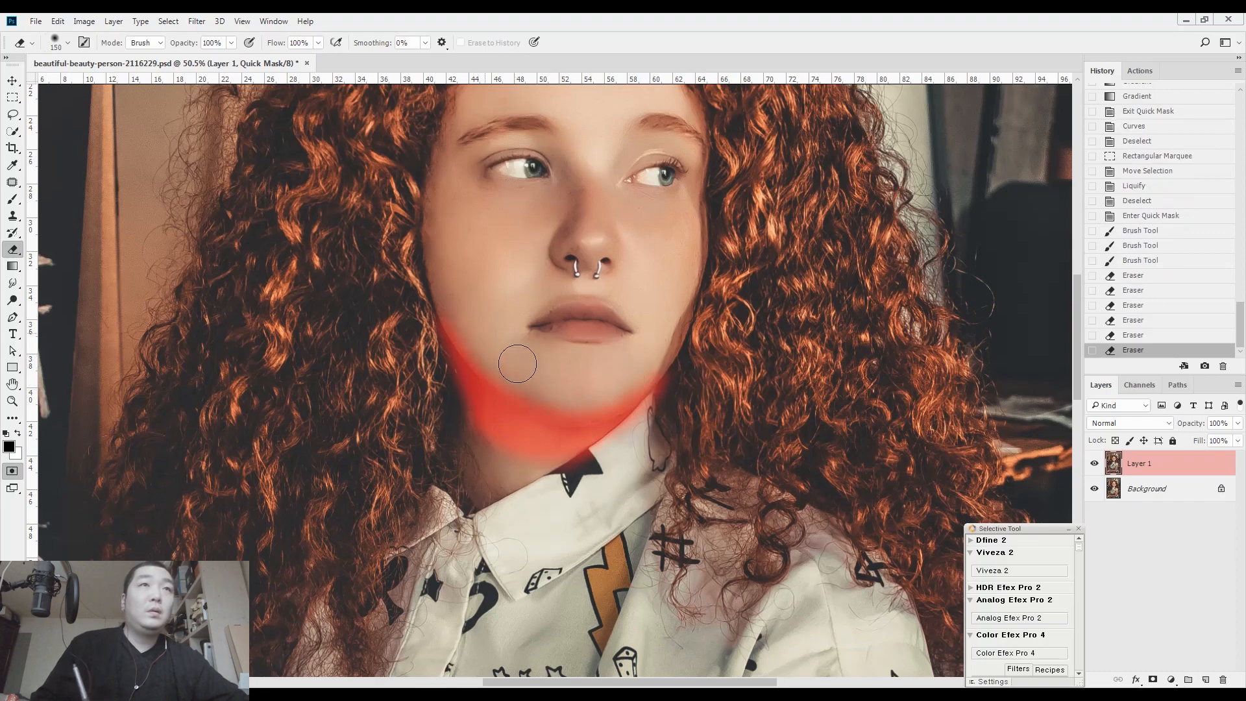
{"action": "left_click_drag", "start_coordinate": [626, 371], "coordinate": [650, 352]}
{"action": "left_click_drag", "start_coordinate": [595, 387], "coordinate": [572, 339]}
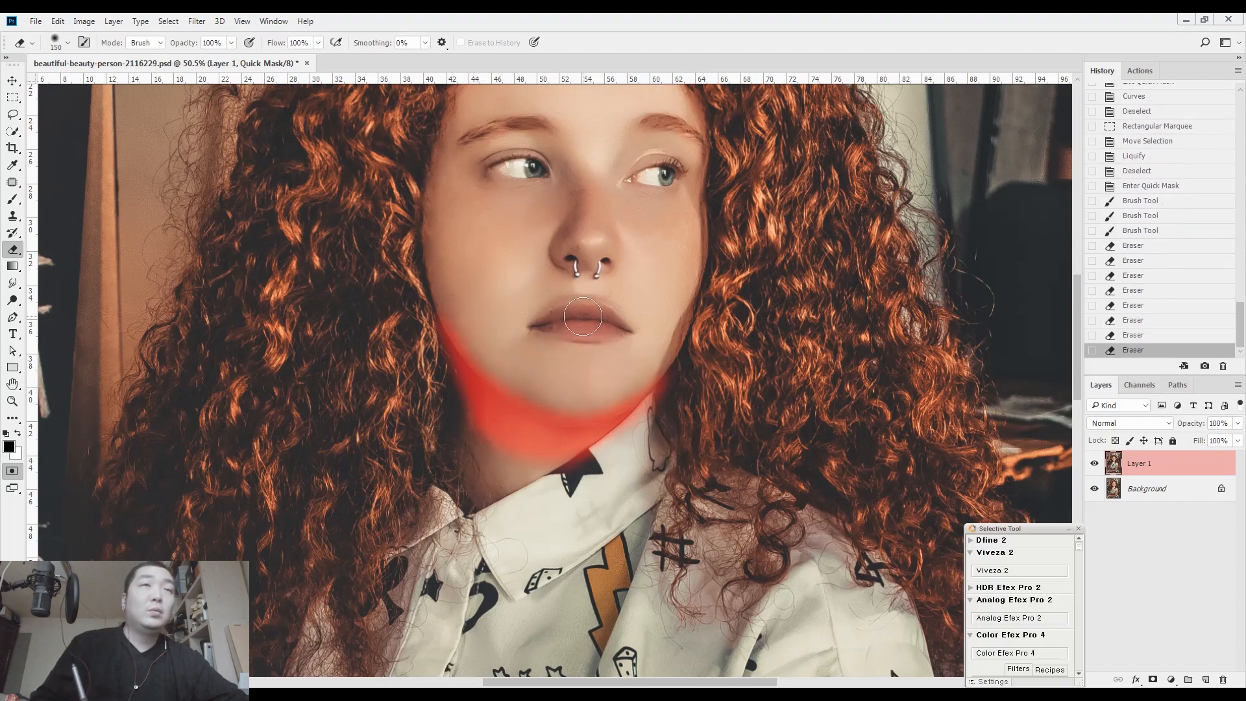
Step: Convert the under-chin mask into a selection and feather its edges
{"action": "key", "text": "q"}
{"action": "key", "text": "shift+F6"}
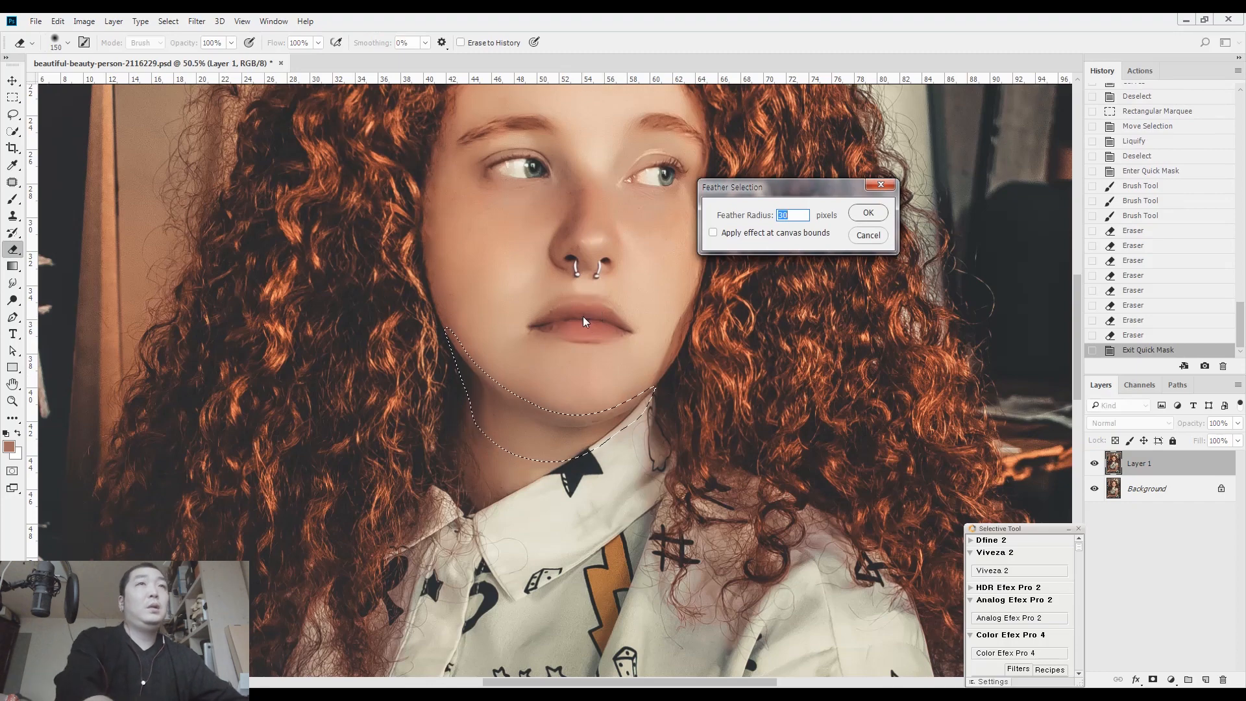
{"action": "key", "text": "Return"}
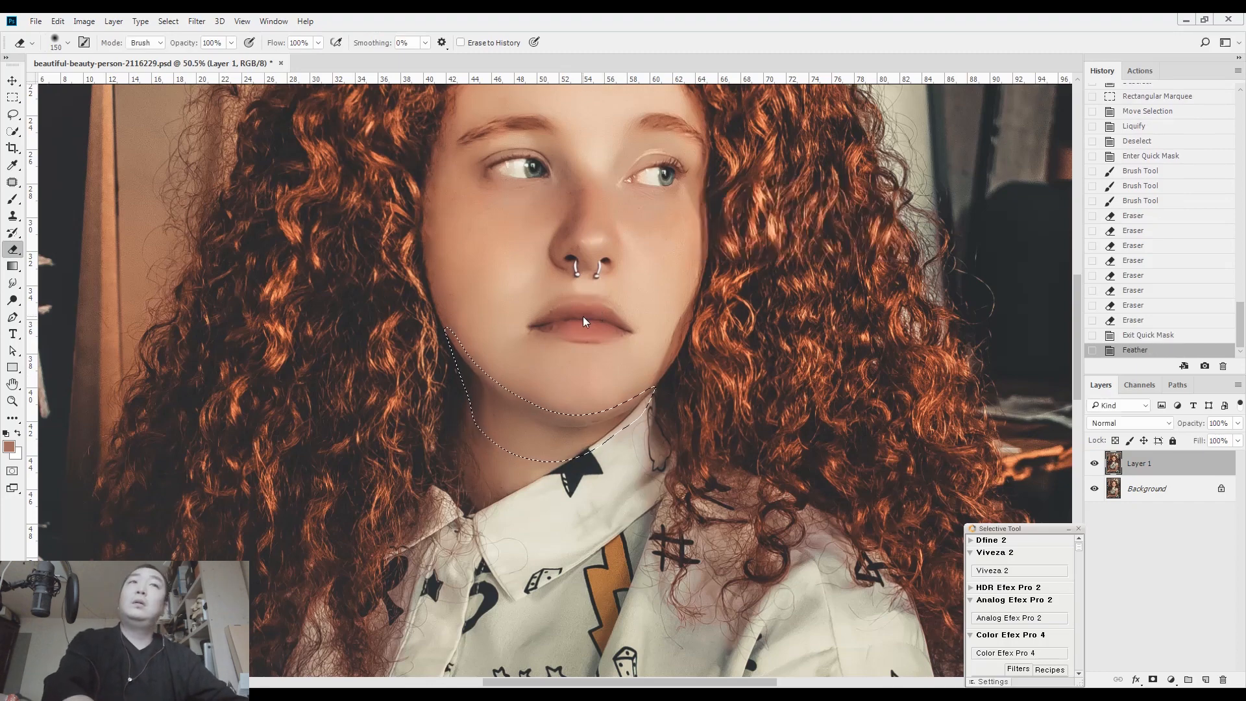
Step: Darken the area under the chin with an RGB curve lowering input 132 to output 115, and deselect
{"action": "key", "text": "ctrl+m"}
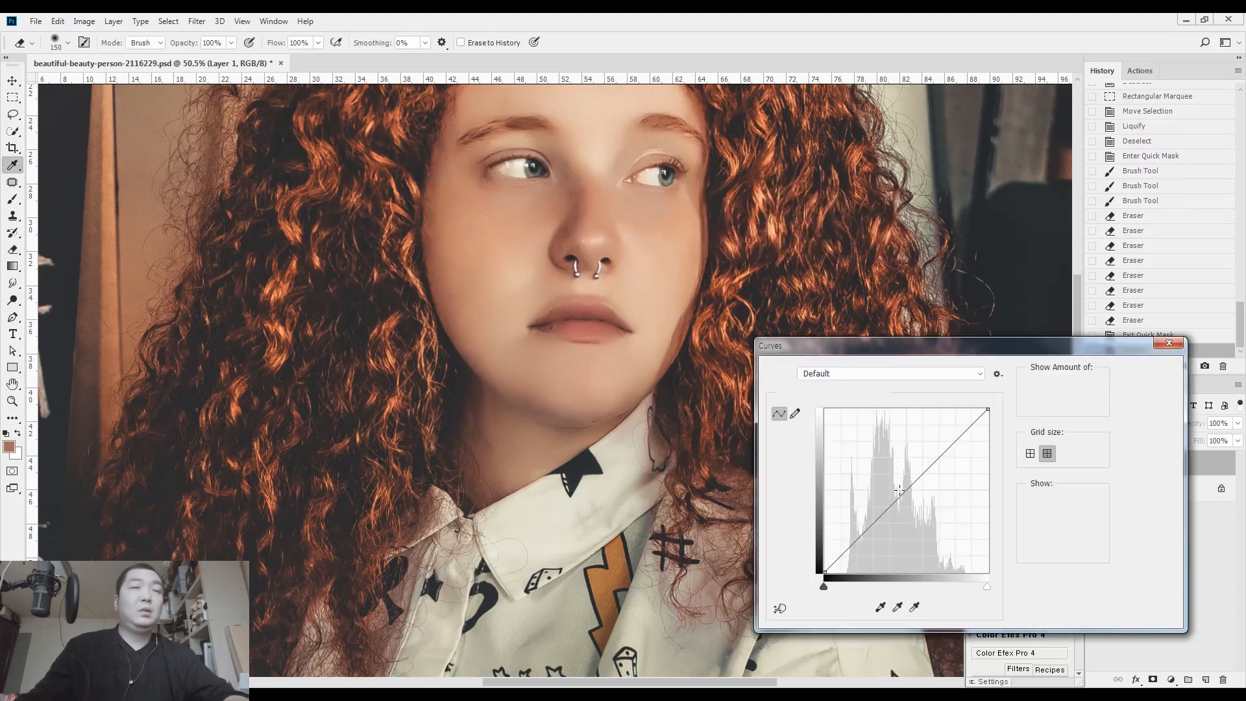
{"action": "left_click_drag", "start_coordinate": [905, 495], "coordinate": [910, 499]}
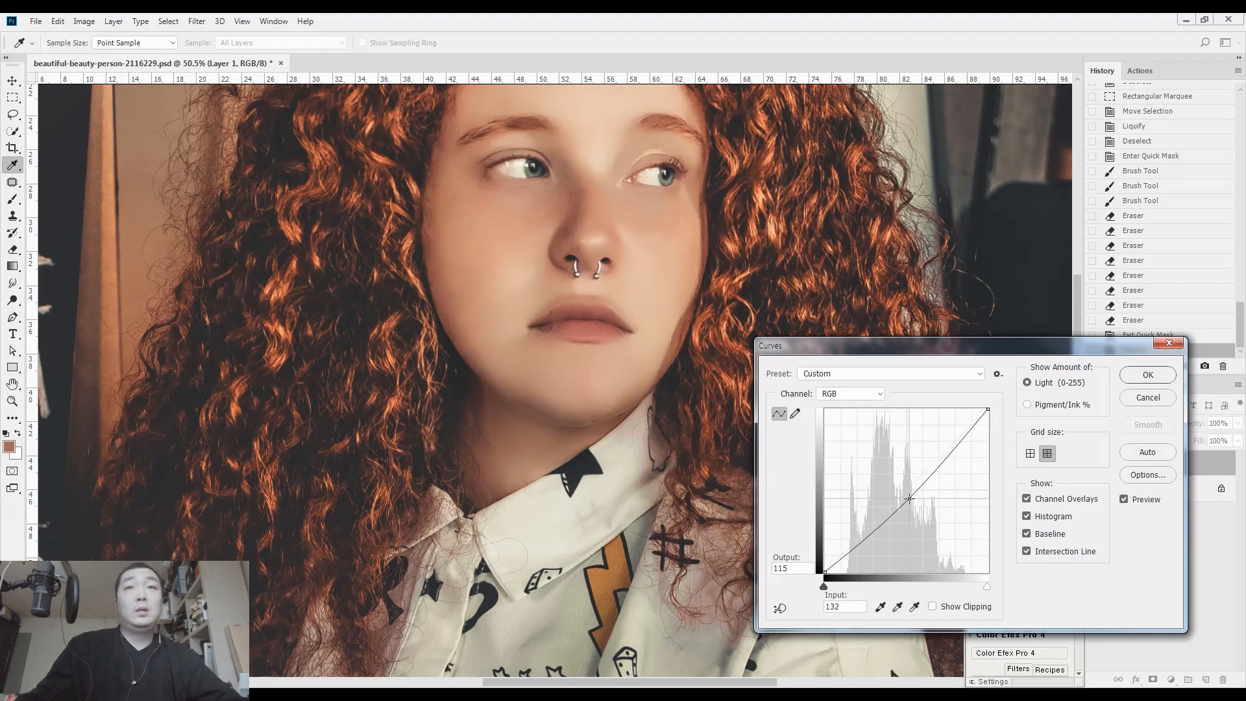
{"action": "key", "text": "Return"}
{"action": "key", "text": "ctrl+d"}
Step: Create a new empty layer in Normal mode above Layer 1
{"action": "scroll", "coordinate": [564, 353], "scroll_direction": "up", "scroll_amount": 1}
{"action": "key", "text": "ctrl+shift+n"}
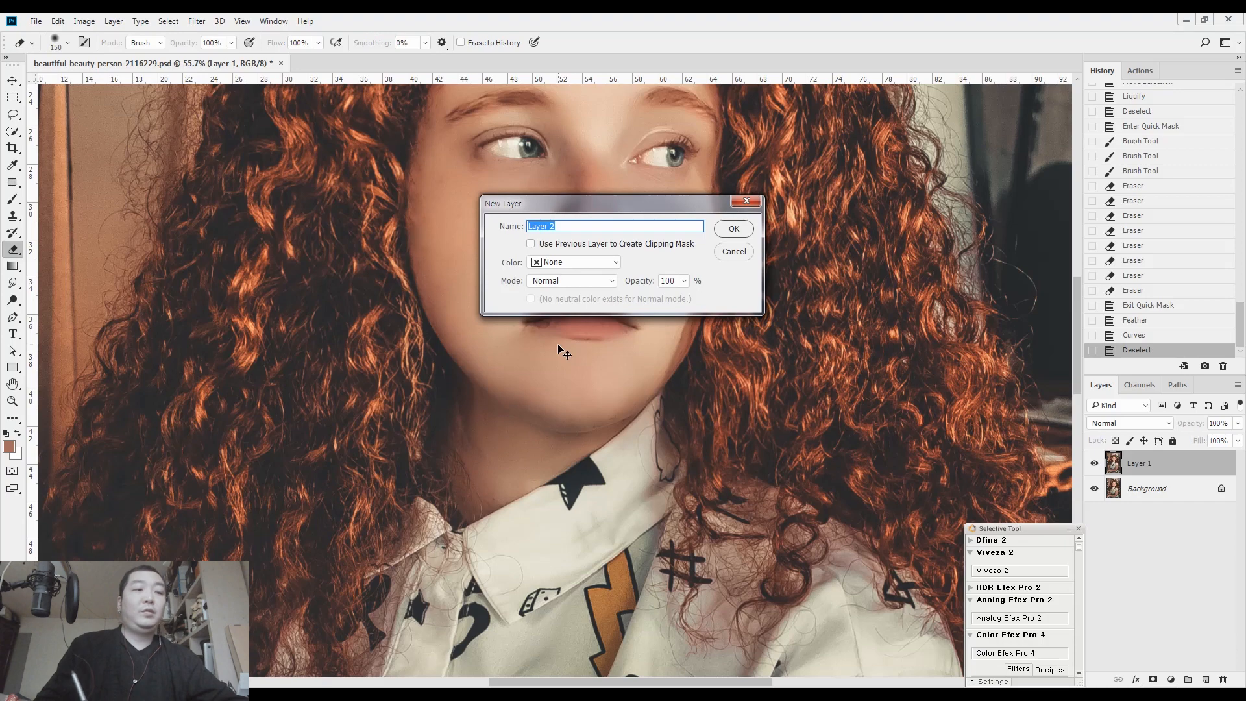
{"action": "key", "text": "Return"}
{"action": "key", "text": "l"}
{"action": "left_click_drag", "start_coordinate": [537, 423], "coordinate": [550, 418]}
{"action": "mouse_move", "coordinate": [535, 419]}
{"action": "left_mouse_down"}
{"action": "mouse_move", "coordinate": [577, 405]}
{"action": "mouse_move", "coordinate": [598, 415]}
{"action": "mouse_move", "coordinate": [552, 430]}
{"action": "mouse_move", "coordinate": [571, 365]}
{"action": "left_mouse_up"}
{"action": "key", "text": "ctrl+d"}
{"action": "key", "text": "ctrl+d"}
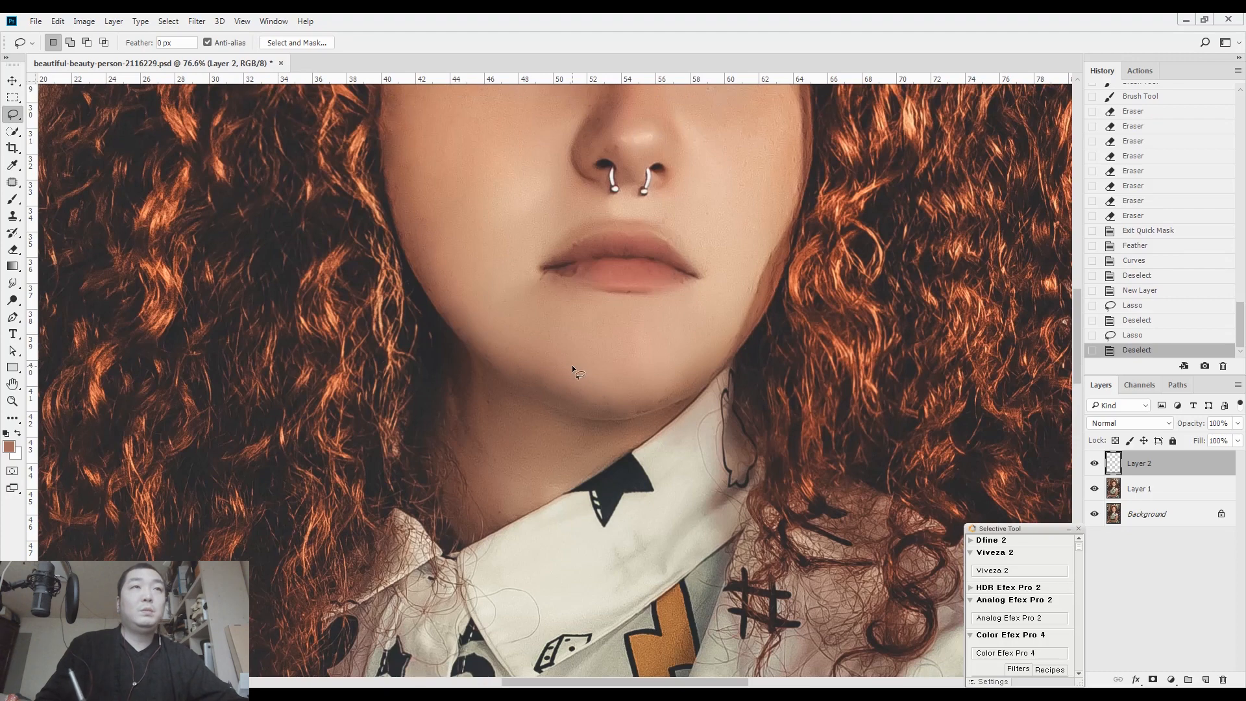
Step: Paint skin tone softly along both sides of the jaw and chin with a 90 px brush at 10% opacity
{"action": "key", "text": "b"}
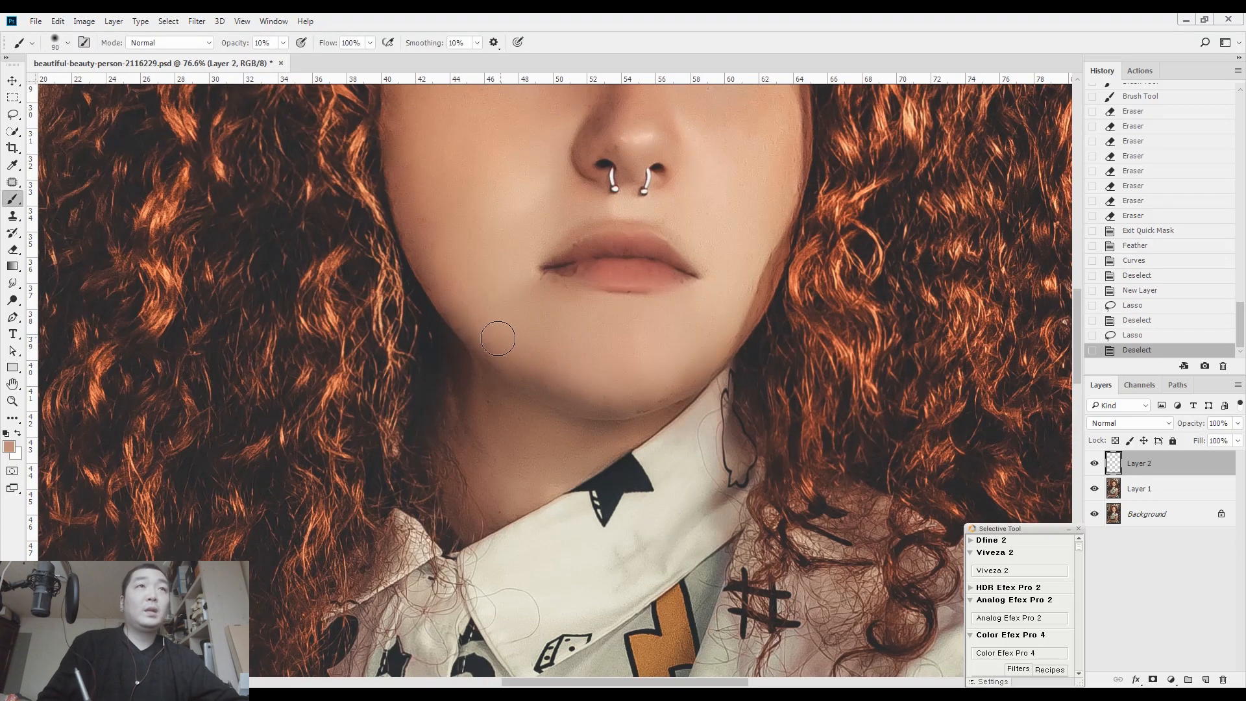
{"action": "mouse_move", "coordinate": [657, 386]}
{"action": "left_mouse_down"}
{"action": "mouse_move", "coordinate": [550, 375]}
{"action": "mouse_move", "coordinate": [585, 388]}
{"action": "mouse_move", "coordinate": [714, 350]}
{"action": "left_mouse_up"}
{"action": "left_click_drag", "start_coordinate": [524, 370], "coordinate": [503, 341]}
{"action": "left_click_drag", "start_coordinate": [660, 384], "coordinate": [704, 366]}
{"action": "mouse_move", "coordinate": [471, 314]}
{"action": "left_mouse_down"}
{"action": "mouse_move", "coordinate": [508, 370]}
{"action": "mouse_move", "coordinate": [437, 383]}
{"action": "left_mouse_up"}
Step: Compare the portrait with and without the painted skin layer, and merge that layer down into Layer 1
{"action": "left_click", "coordinate": [1094, 464]}
{"action": "left_click", "coordinate": [1094, 463]}
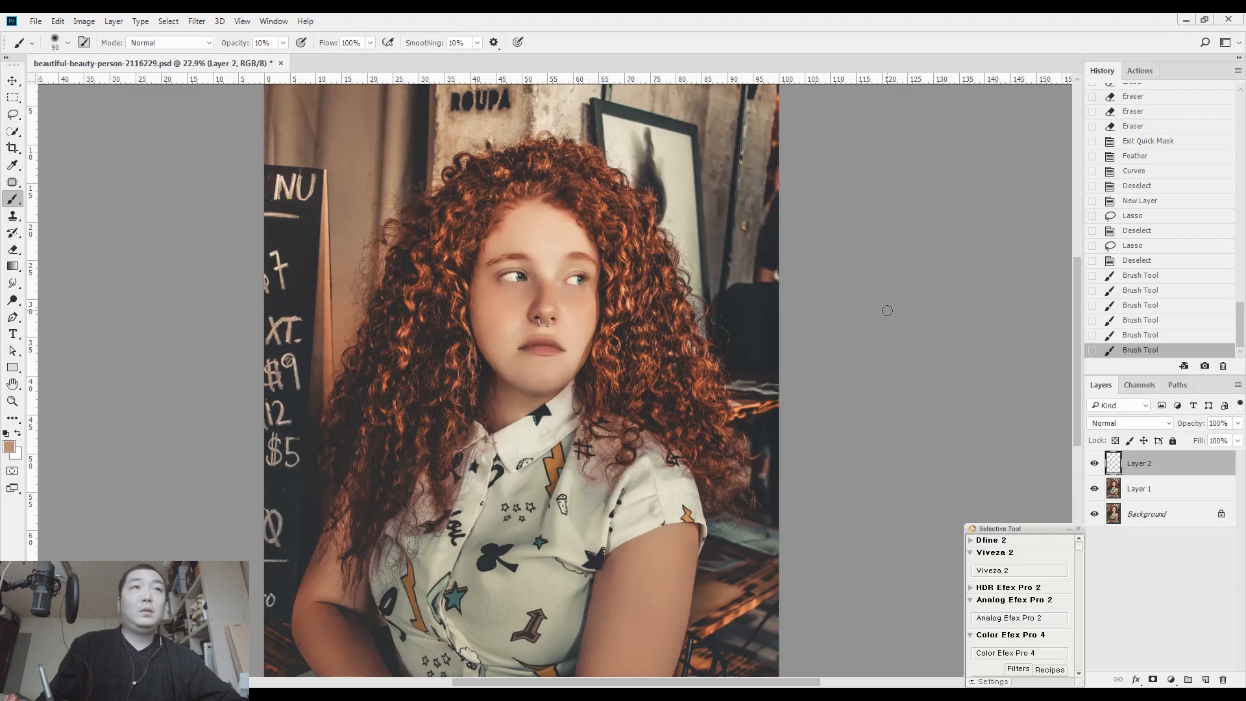
{"action": "key", "text": "l"}
{"action": "key", "text": "ctrl+e"}
Step: Draw a new rectangular selection enclosing the head and hair, and move it up slightly
{"action": "key", "text": "m"}
{"action": "left_click_drag", "start_coordinate": [672, 111], "coordinate": [715, 133]}
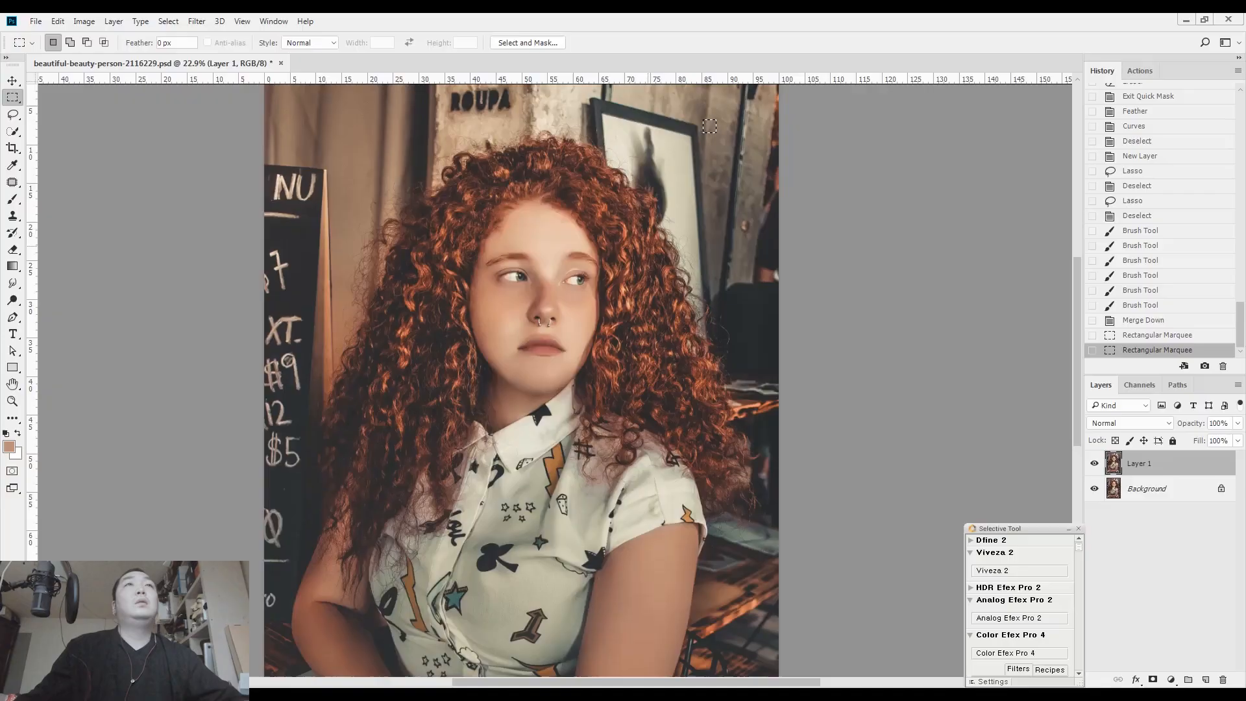
{"action": "key", "text": "ctrl+0"}
{"action": "mouse_move", "coordinate": [423, 140]}
{"action": "left_mouse_down"}
{"action": "mouse_move", "coordinate": [676, 394]}
{"action": "mouse_move", "coordinate": [733, 470]}
{"action": "left_mouse_up"}
{"action": "left_click_drag", "start_coordinate": [643, 394], "coordinate": [631, 365]}
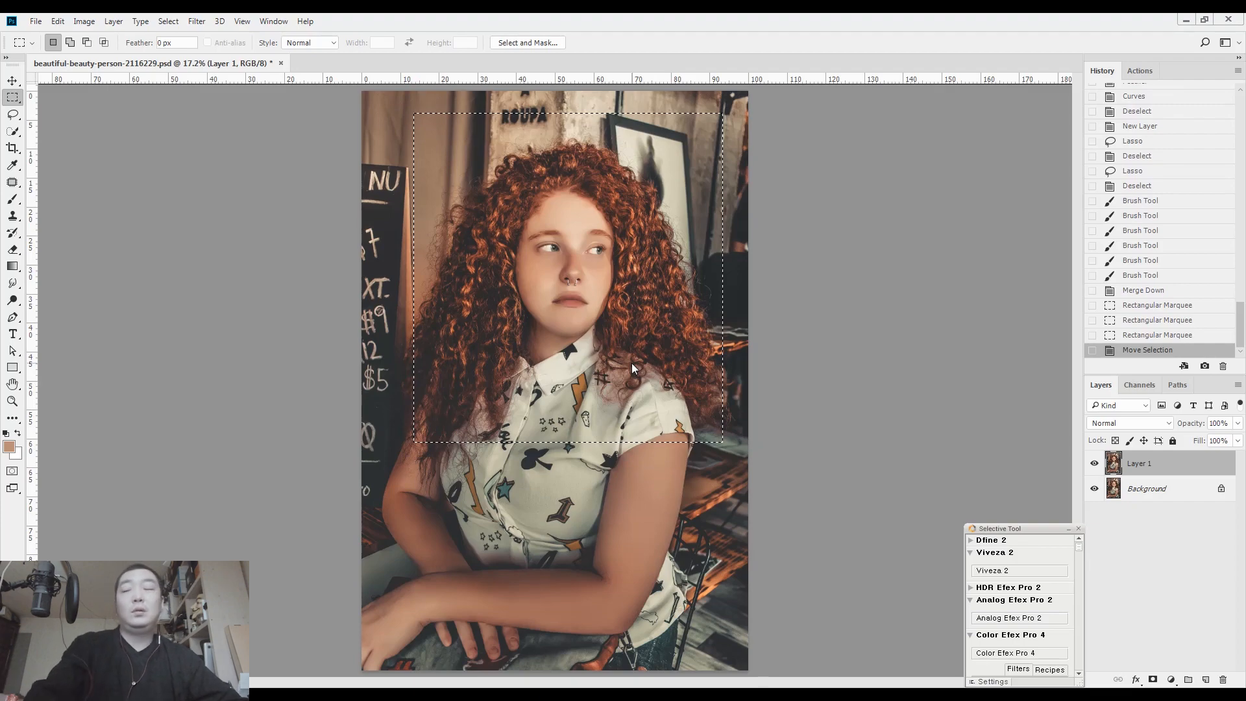
Step: Open Liquify on the selected head area and enlarge the Forward Warp brush to 500
{"action": "key", "text": "ctrl+shift+x"}
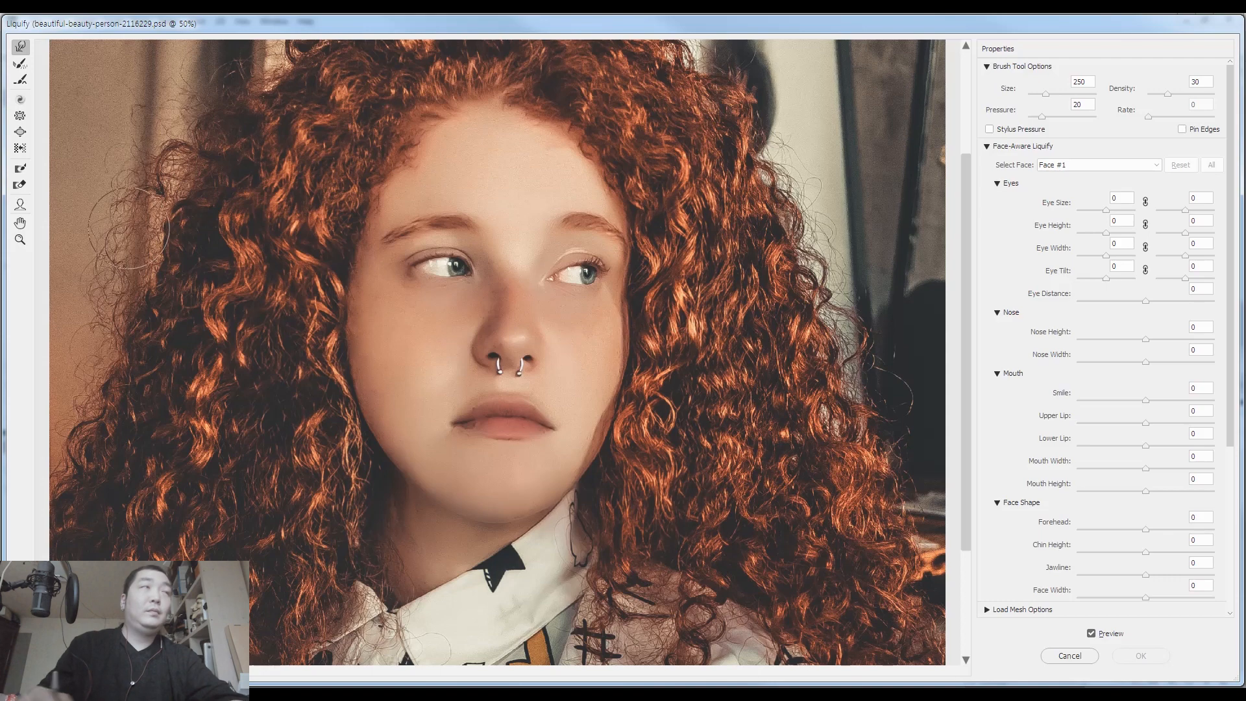
{"action": "key", "text": "bracketright"}
{"action": "key", "text": "bracketright"}
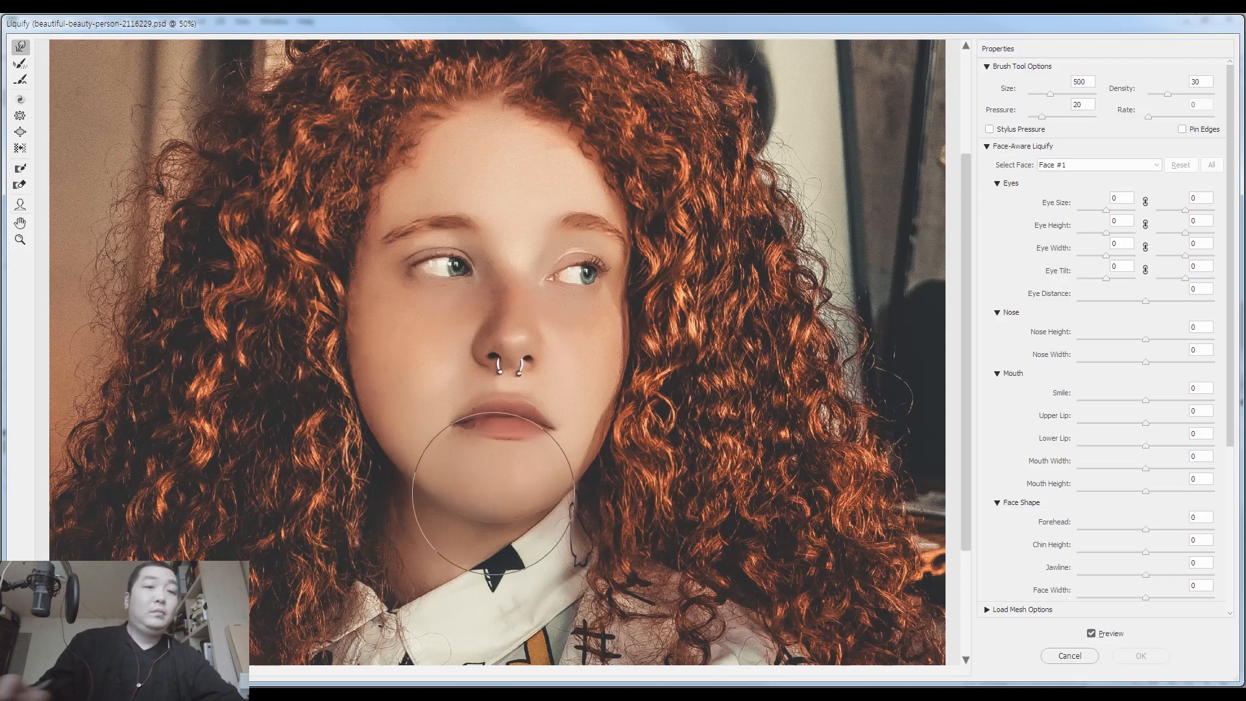
{"action": "key", "text": "bracketright"}
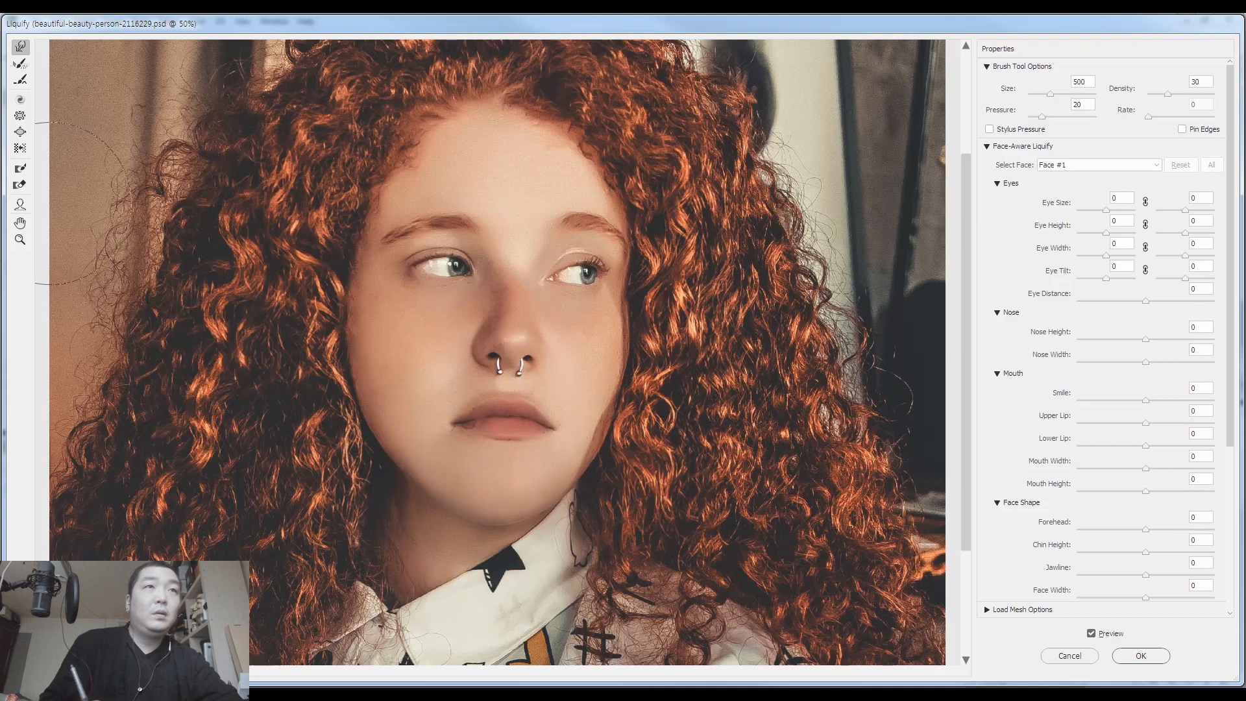
Step: Set the chin height to 19 with Liquify's Face tool, apply the change and deselect
{"action": "left_click", "coordinate": [24, 208]}
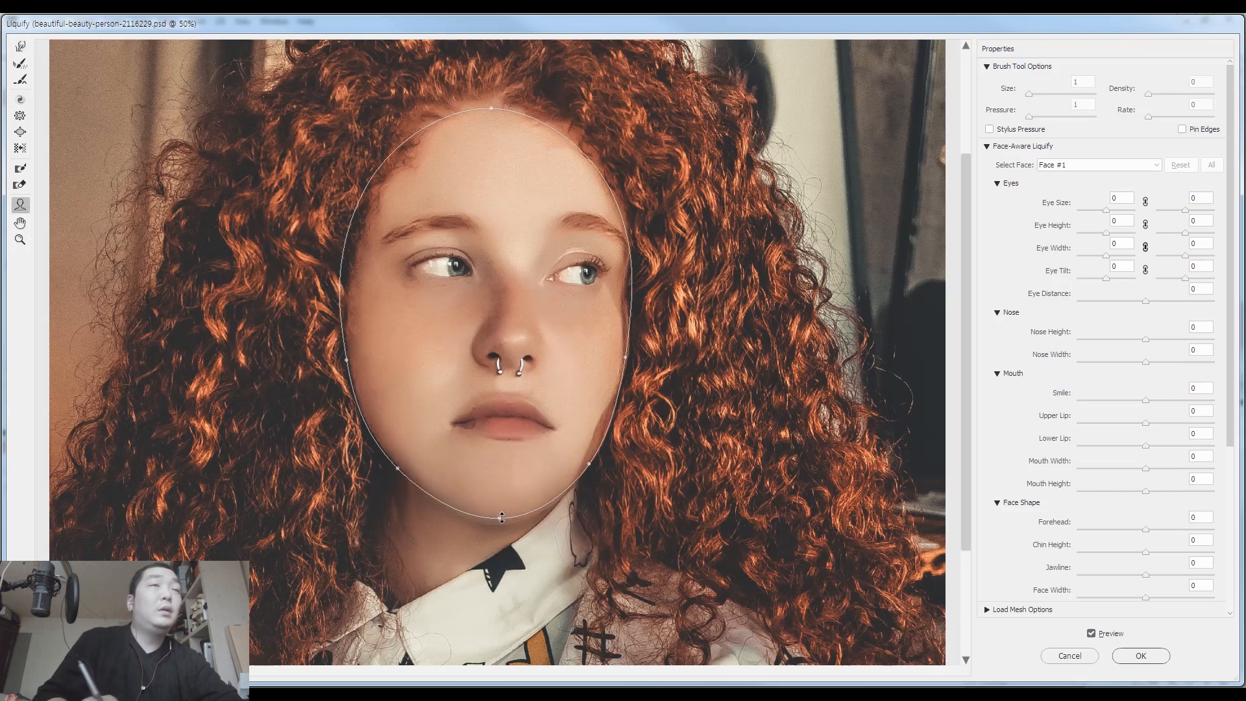
{"action": "left_click_drag", "start_coordinate": [503, 514], "coordinate": [500, 514]}
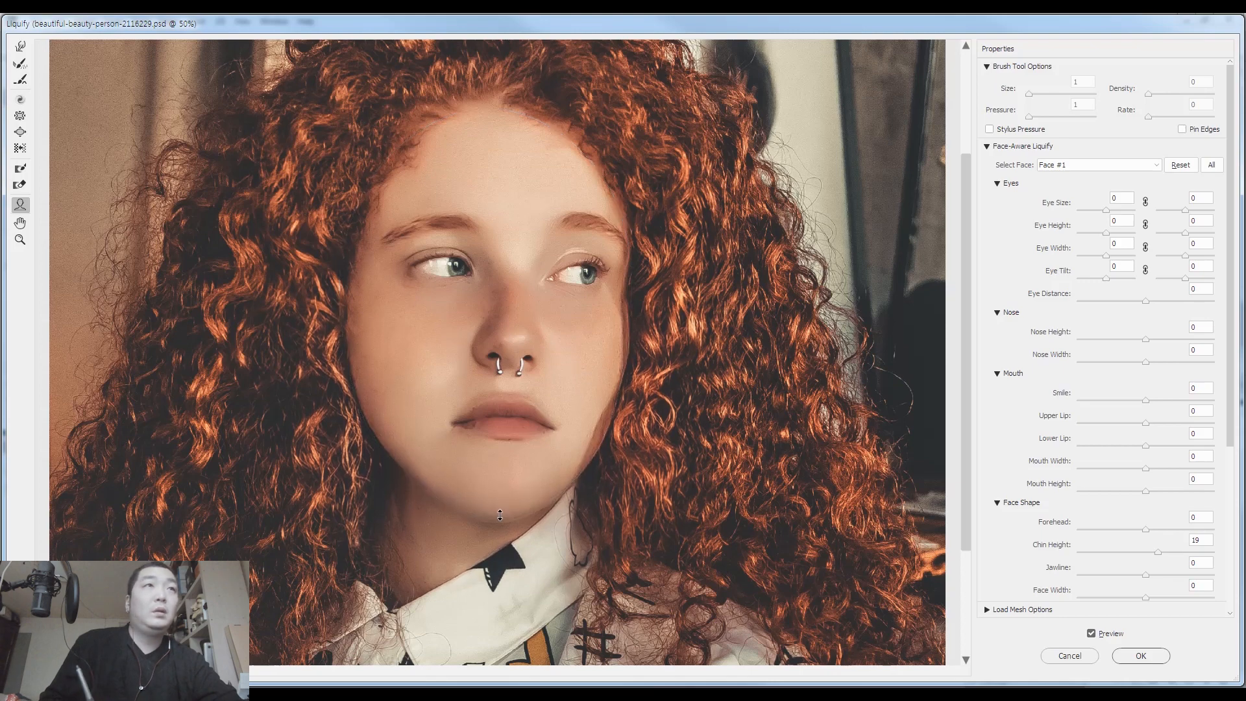
{"action": "key", "text": "Return"}
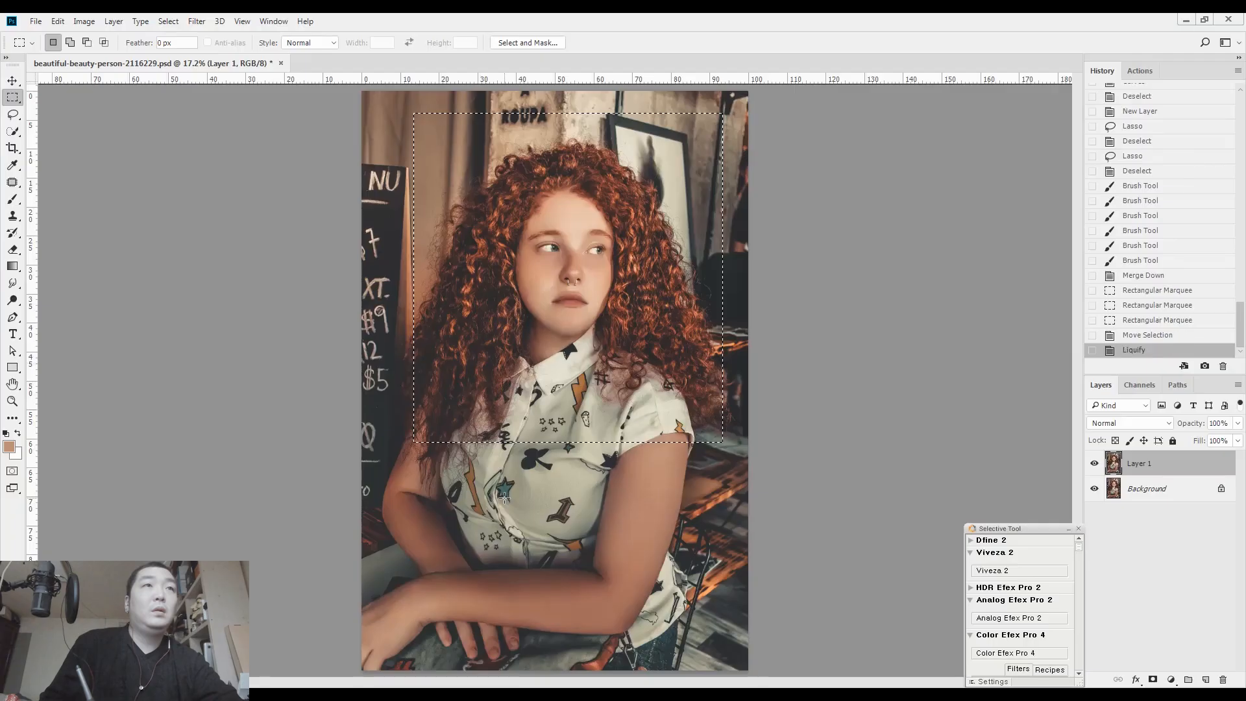
{"action": "key", "text": "ctrl+d"}
Step: Start a Quick Mask with default colors and paint over the centre of the forehead
{"action": "left_click_drag", "start_coordinate": [584, 247], "coordinate": [649, 245]}
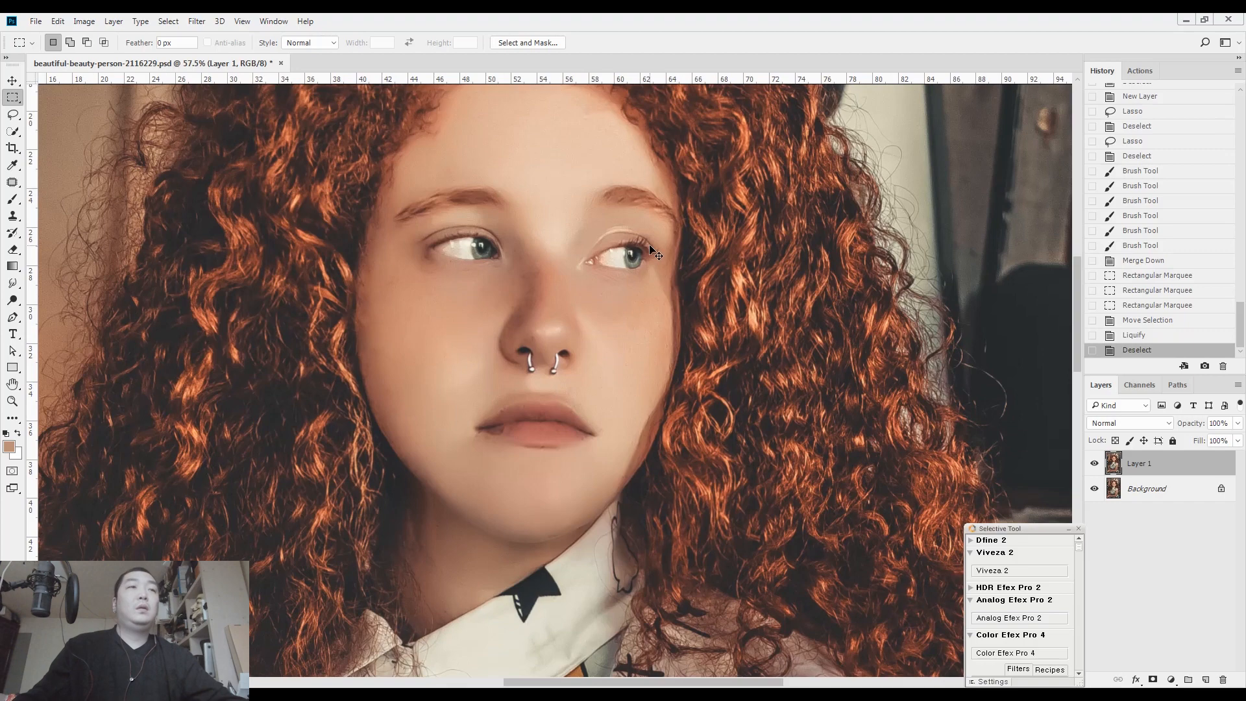
{"action": "key", "text": "d"}
{"action": "key", "text": "q"}
{"action": "key", "text": "b"}
{"action": "left_click_drag", "start_coordinate": [548, 289], "coordinate": [553, 364]}
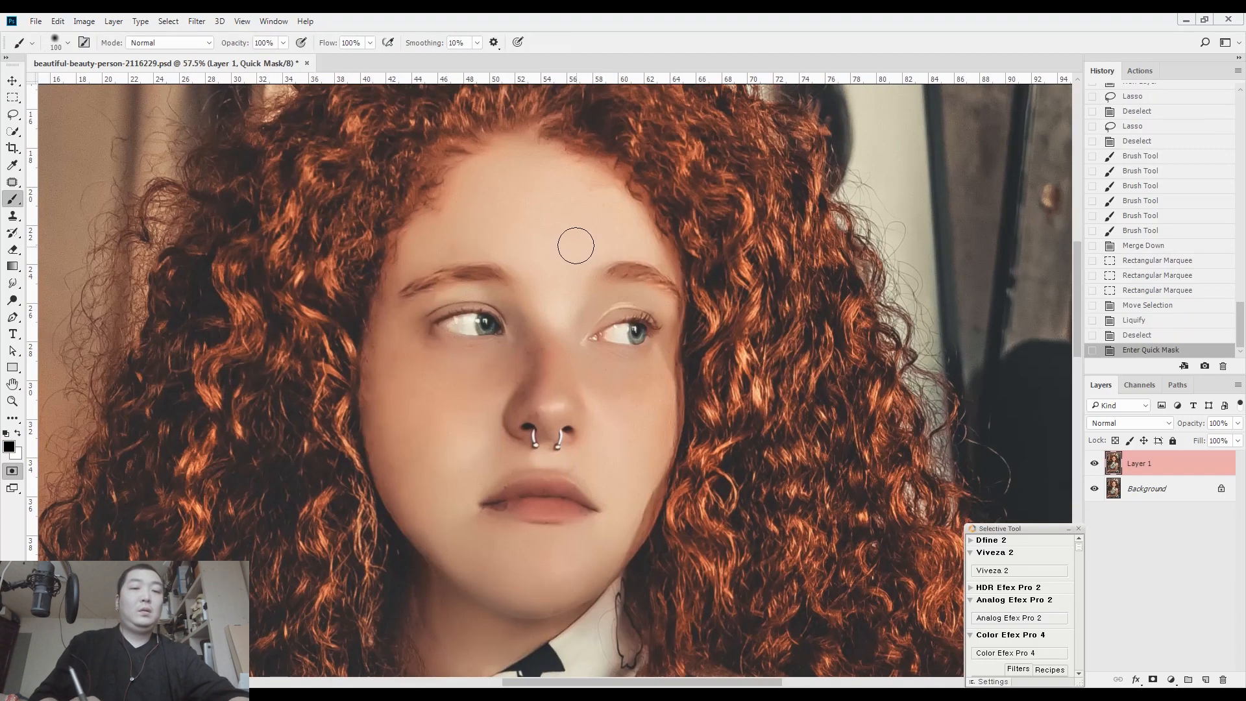
{"action": "mouse_move", "coordinate": [598, 214]}
{"action": "left_mouse_down"}
{"action": "mouse_move", "coordinate": [565, 217]}
{"action": "mouse_move", "coordinate": [610, 215]}
{"action": "left_mouse_up"}
Step: Add the nose bridge, both cheeks below the eyes and the chin to the mask with a 150 px brush
{"action": "key", "text": "bracketleft"}
{"action": "key", "text": "bracketleft"}
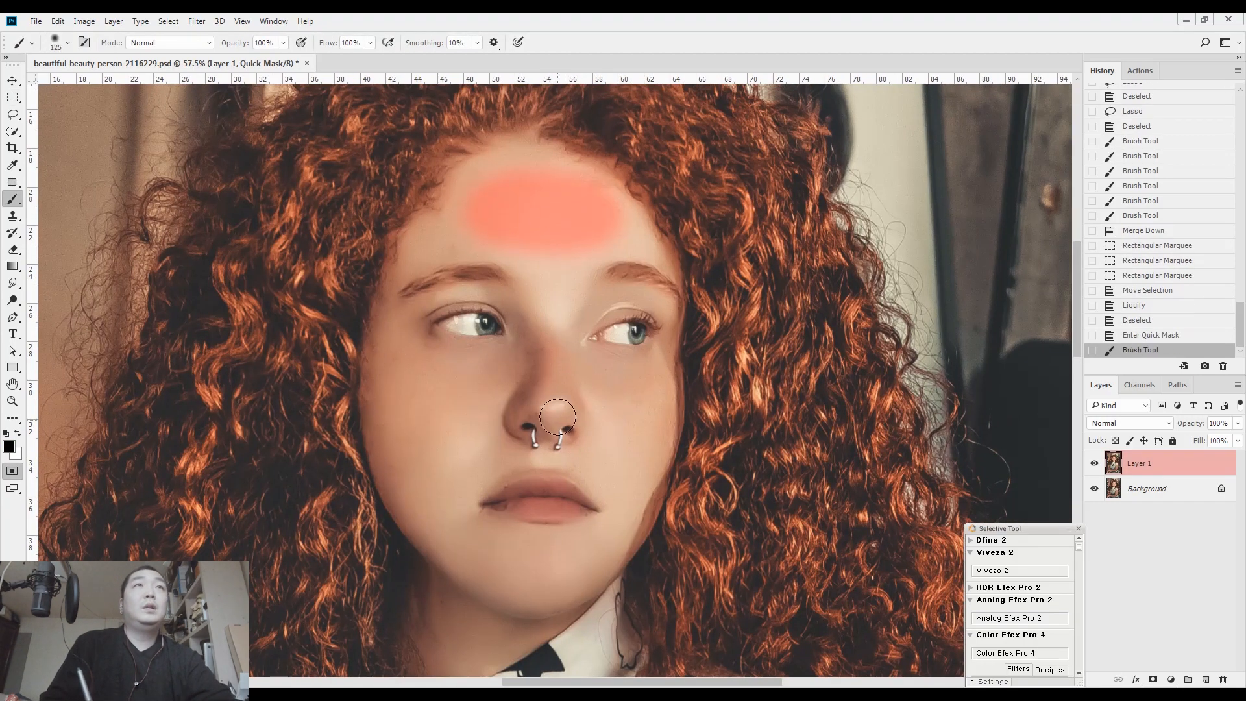
{"action": "left_click_drag", "start_coordinate": [558, 406], "coordinate": [557, 224]}
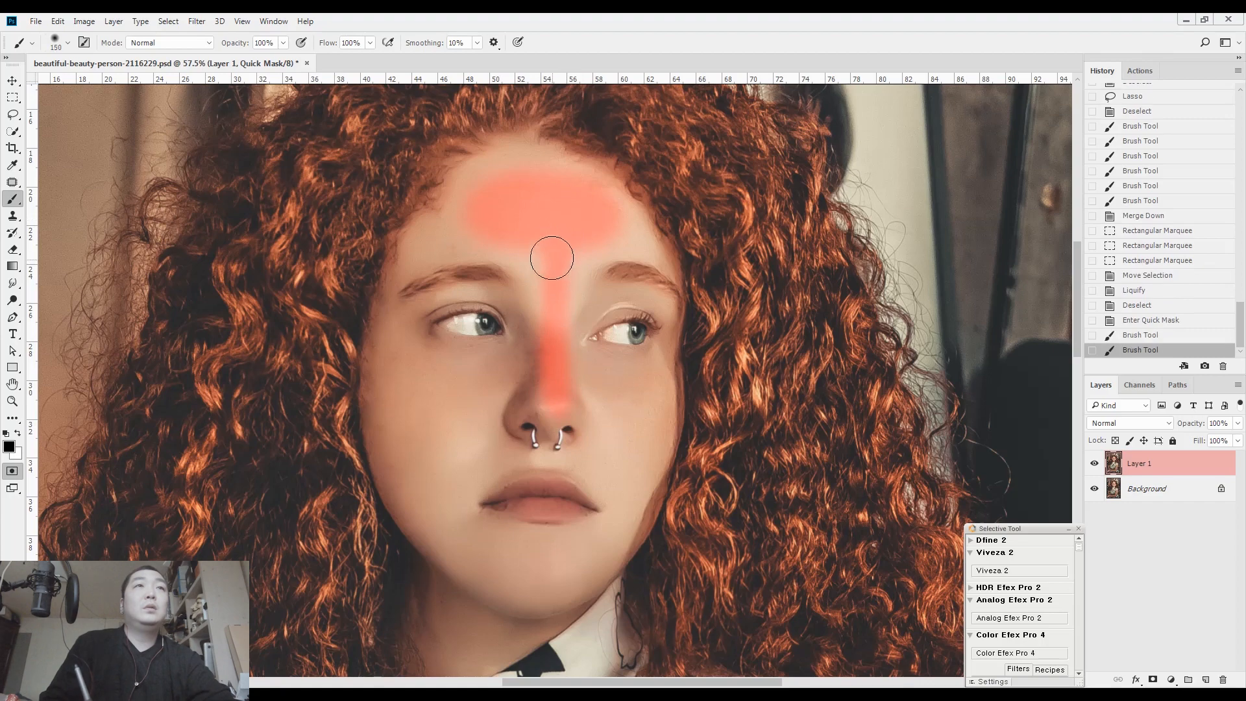
{"action": "left_click_drag", "start_coordinate": [633, 389], "coordinate": [619, 393]}
{"action": "left_click_drag", "start_coordinate": [483, 374], "coordinate": [458, 380]}
{"action": "mouse_move", "coordinate": [550, 570]}
{"action": "left_mouse_down"}
{"action": "mouse_move", "coordinate": [537, 564]}
{"action": "mouse_move", "coordinate": [545, 559]}
{"action": "left_mouse_up"}
Step: Convert the forehead, nose, cheek and chin mask into a selection and feather it
{"action": "key", "text": "q"}
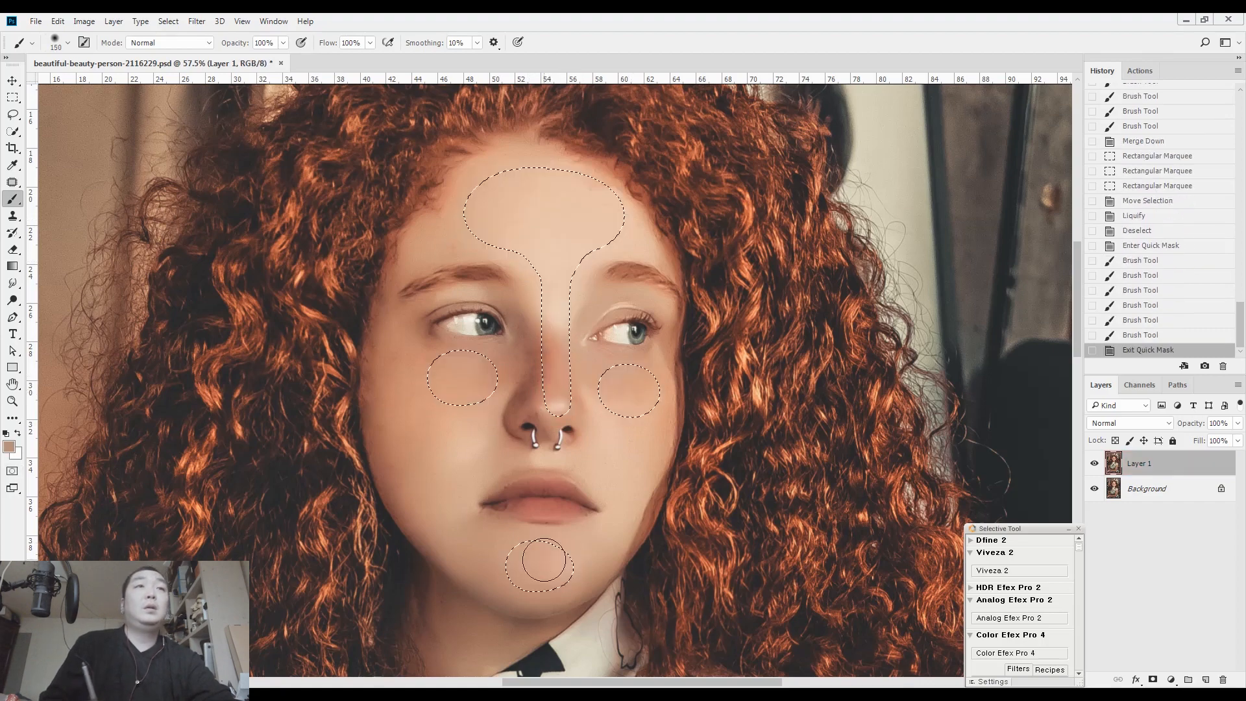
{"action": "key", "text": "shift+F6"}
{"action": "key", "text": "Return"}
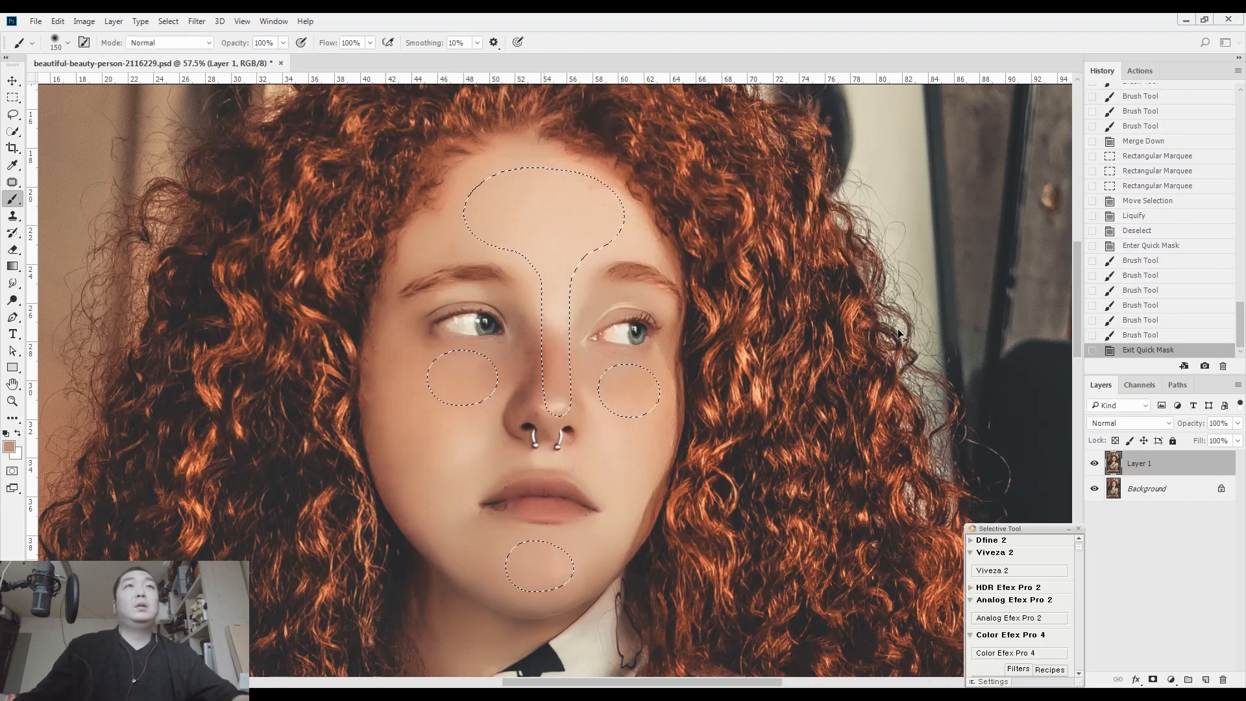
Step: Adjust the selected facial highlight areas with Curves, hiding the selection outline while judging the effect, and deselect
{"action": "key", "text": "ctrl+m"}
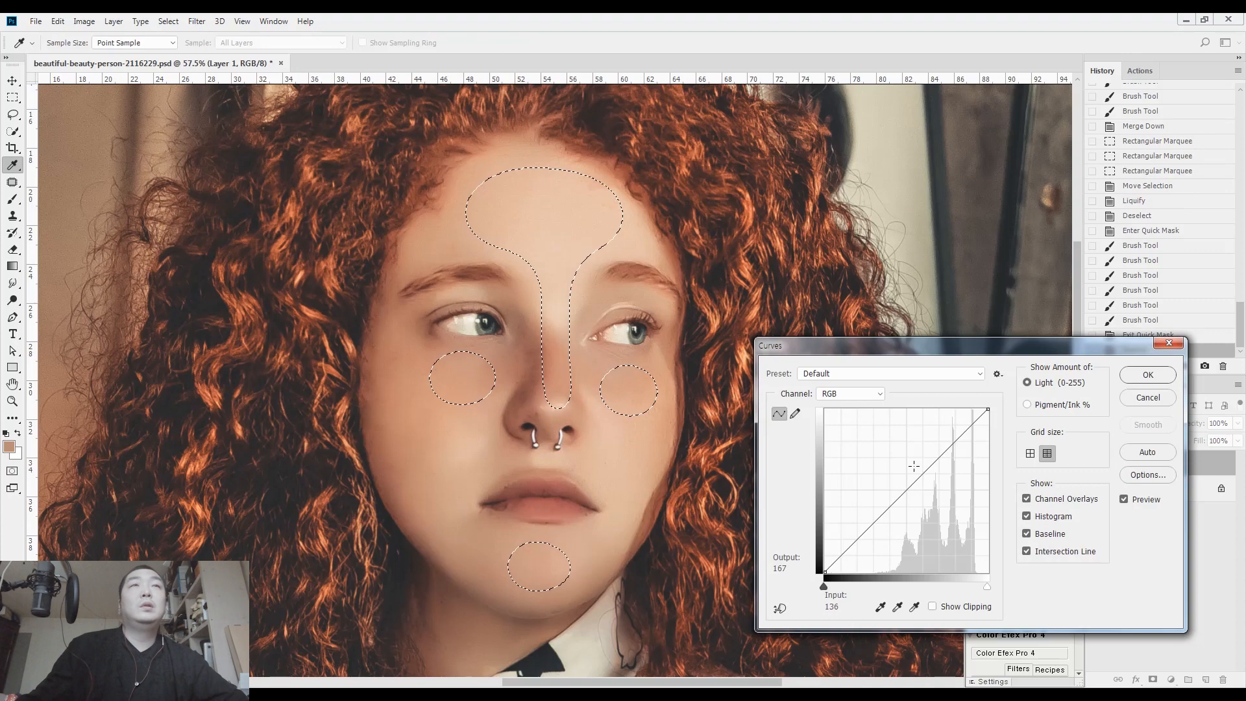
{"action": "key", "text": "ctrl+h"}
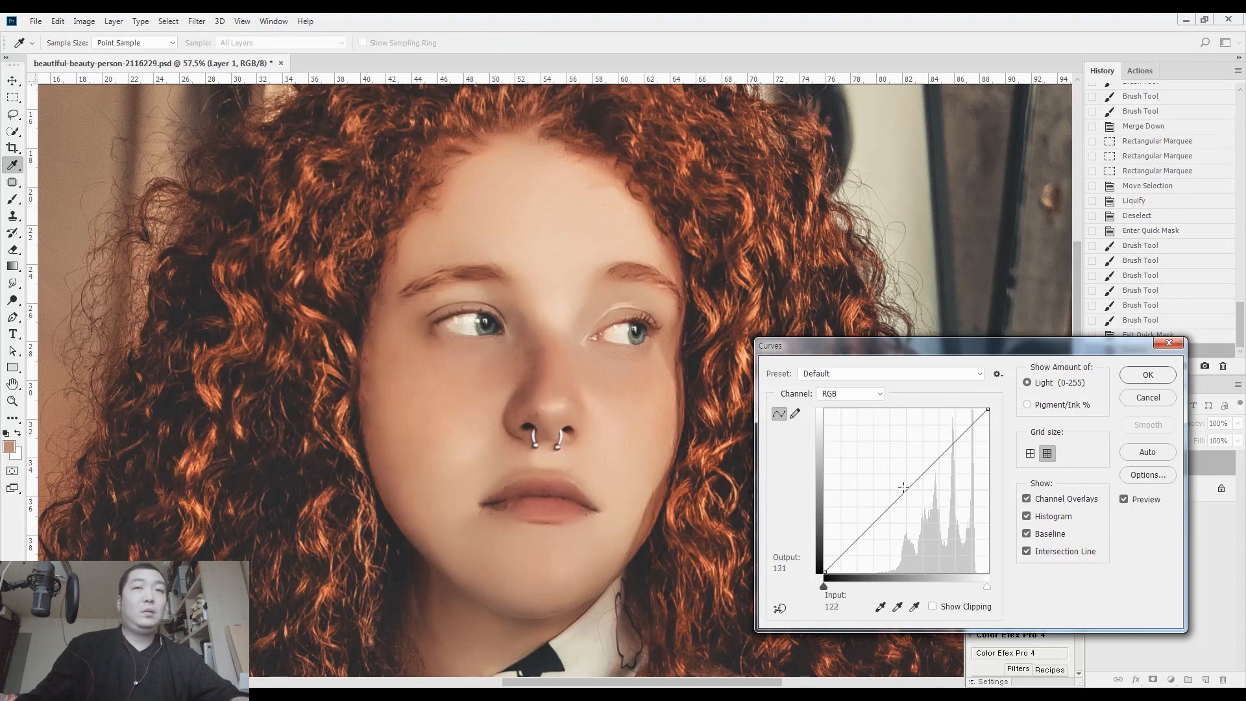
{"action": "left_click", "coordinate": [1148, 374]}
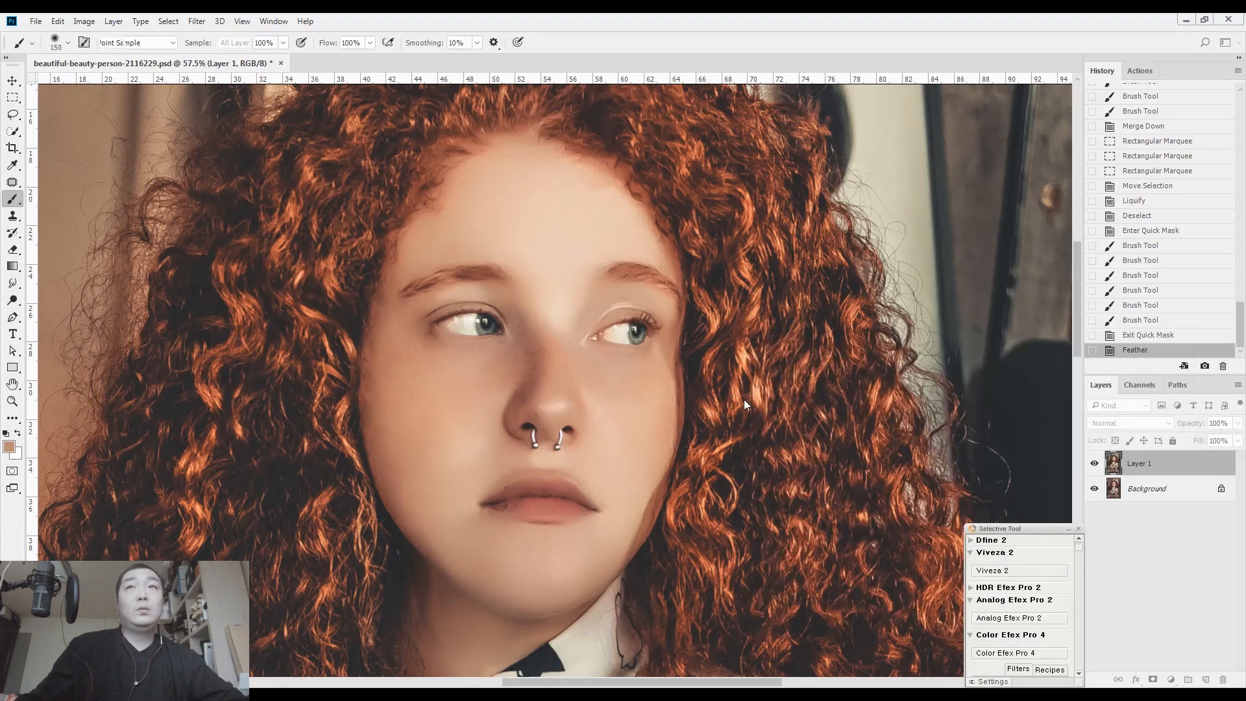
{"action": "key", "text": "ctrl+d"}
Step: Paint a new Quick Mask with a 125 px brush down both sides of the nose from the inner eyebrows
{"action": "key", "text": "d"}
{"action": "key", "text": "q"}
{"action": "mouse_move", "coordinate": [601, 296]}
{"action": "left_mouse_down"}
{"action": "mouse_move", "coordinate": [583, 324]}
{"action": "mouse_move", "coordinate": [587, 406]}
{"action": "left_mouse_up"}
{"action": "left_click_drag", "start_coordinate": [517, 324], "coordinate": [526, 389]}
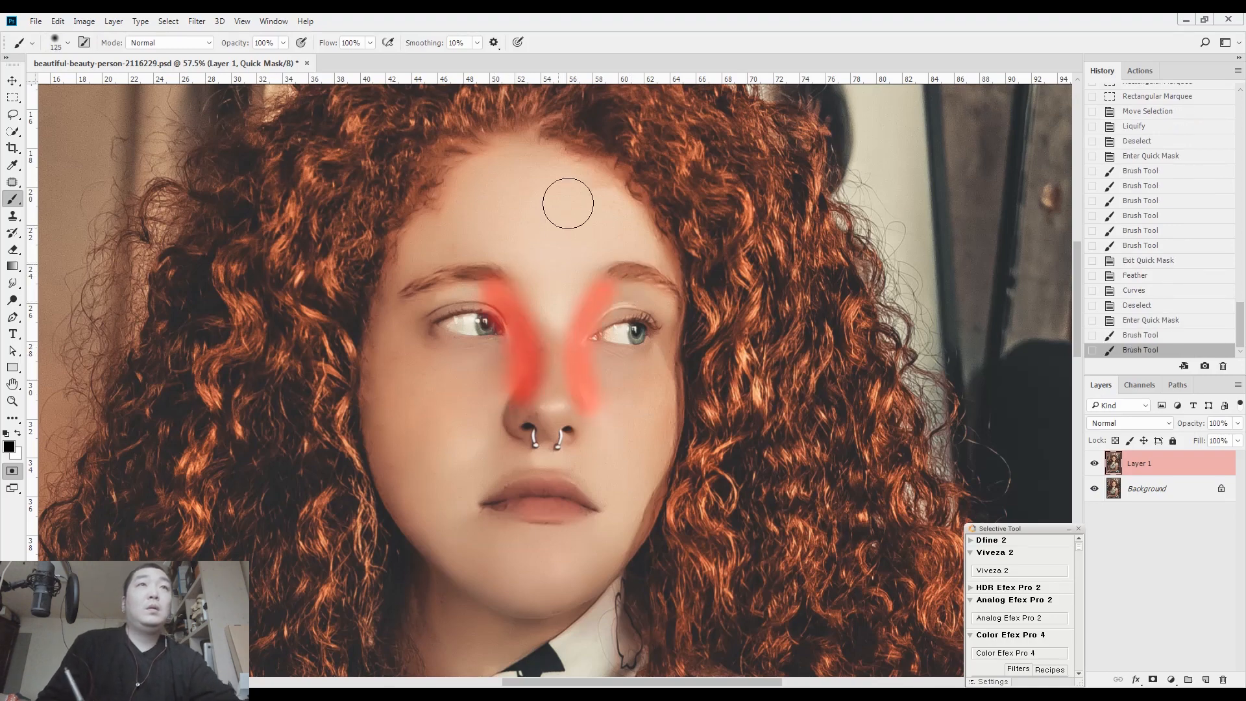
Step: Extend the Quick Mask along the hairline, face side and jaw with a 250 px brush, then erase the overflow on the hair at 400 px
{"action": "mouse_move", "coordinate": [648, 203]}
{"action": "left_mouse_down"}
{"action": "mouse_move", "coordinate": [556, 134]}
{"action": "mouse_move", "coordinate": [403, 184]}
{"action": "mouse_move", "coordinate": [359, 328]}
{"action": "mouse_move", "coordinate": [366, 438]}
{"action": "mouse_move", "coordinate": [405, 522]}
{"action": "mouse_move", "coordinate": [491, 608]}
{"action": "left_mouse_up"}
{"action": "left_click_drag", "start_coordinate": [632, 587], "coordinate": [691, 483]}
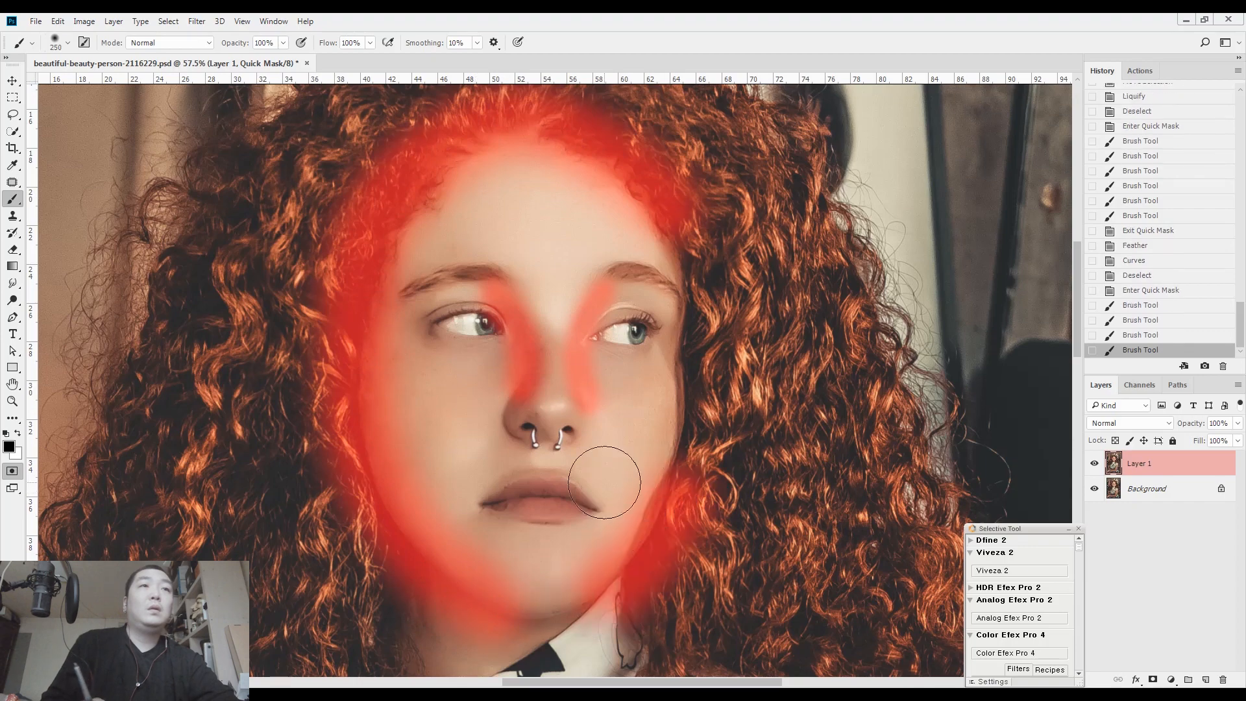
{"action": "key", "text": "e"}
{"action": "key", "text": "bracketright"}
{"action": "key", "text": "bracketright"}
{"action": "key", "text": "bracketright"}
{"action": "key", "text": "bracketright"}
{"action": "key", "text": "bracketright"}
{"action": "mouse_move", "coordinate": [712, 187]}
{"action": "left_mouse_down"}
{"action": "mouse_move", "coordinate": [572, 90]}
{"action": "mouse_move", "coordinate": [399, 112]}
{"action": "mouse_move", "coordinate": [296, 272]}
{"action": "mouse_move", "coordinate": [293, 443]}
{"action": "mouse_move", "coordinate": [327, 549]}
{"action": "mouse_move", "coordinate": [458, 656]}
{"action": "mouse_move", "coordinate": [614, 679]}
{"action": "mouse_move", "coordinate": [753, 482]}
{"action": "mouse_move", "coordinate": [818, 312]}
{"action": "left_mouse_up"}
Step: Convert the face-contour mask into a selection and feather it by 30 pixels
{"action": "key", "text": "q"}
{"action": "key", "text": "shift+F6"}
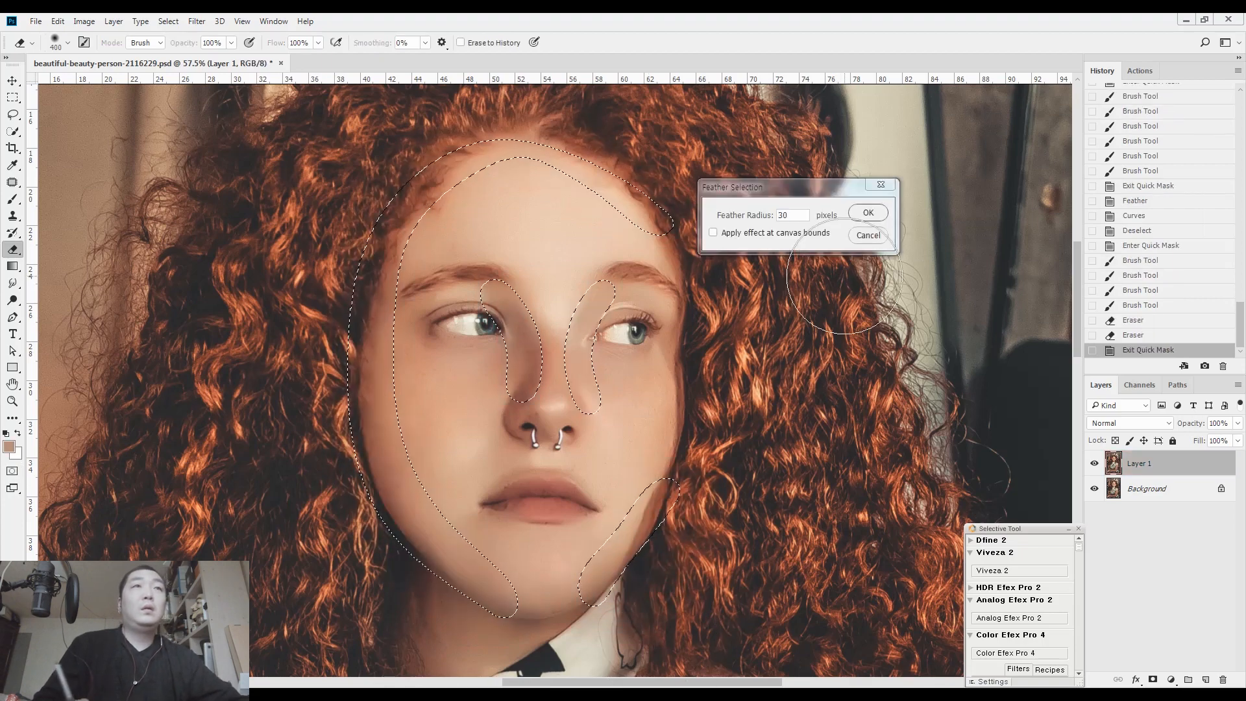
{"action": "key", "text": "Return"}
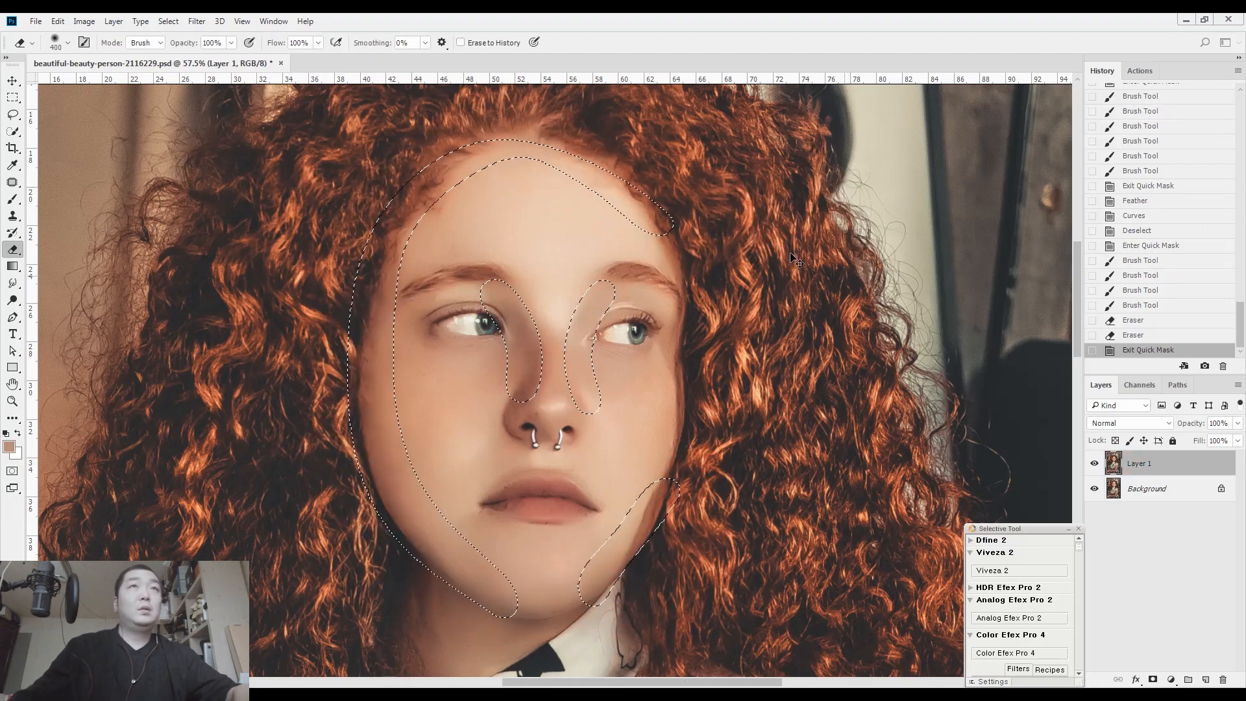
Step: Darken the selected contour areas with Curves, mapping input 140 to output 126, with the selection outline hidden
{"action": "key", "text": "ctrl+m"}
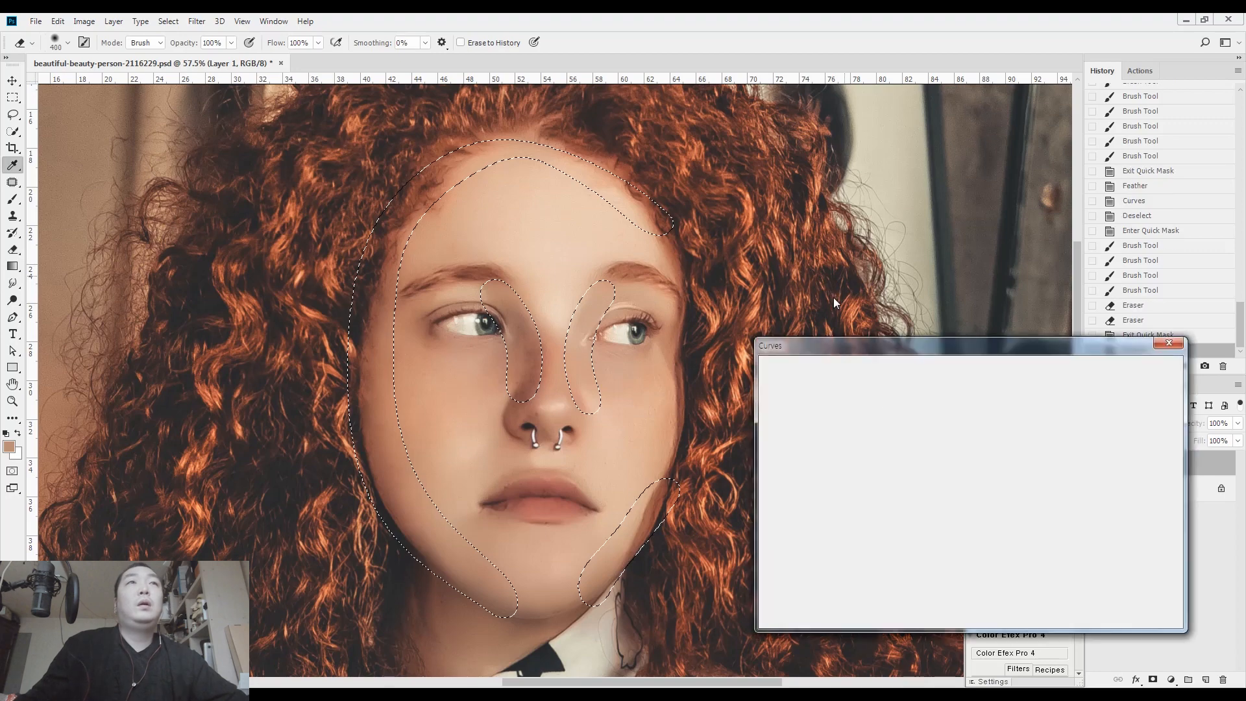
{"action": "key", "text": "ctrl+h"}
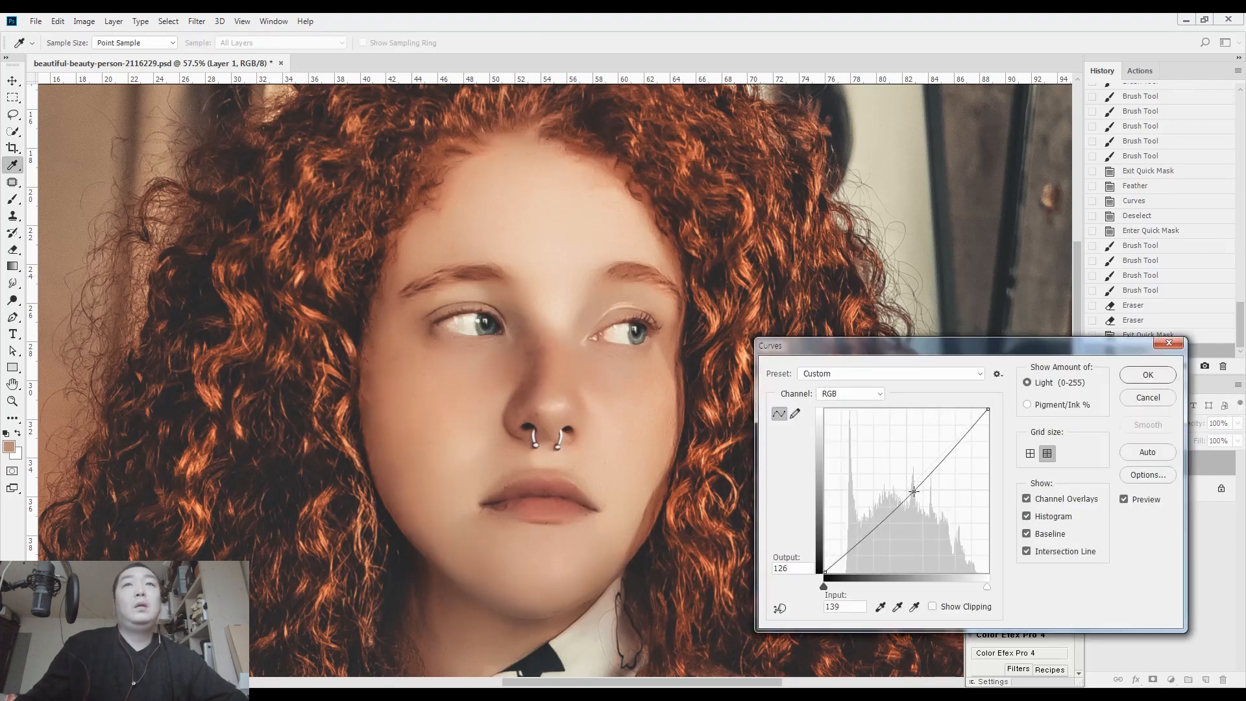
{"action": "left_click", "coordinate": [1148, 375]}
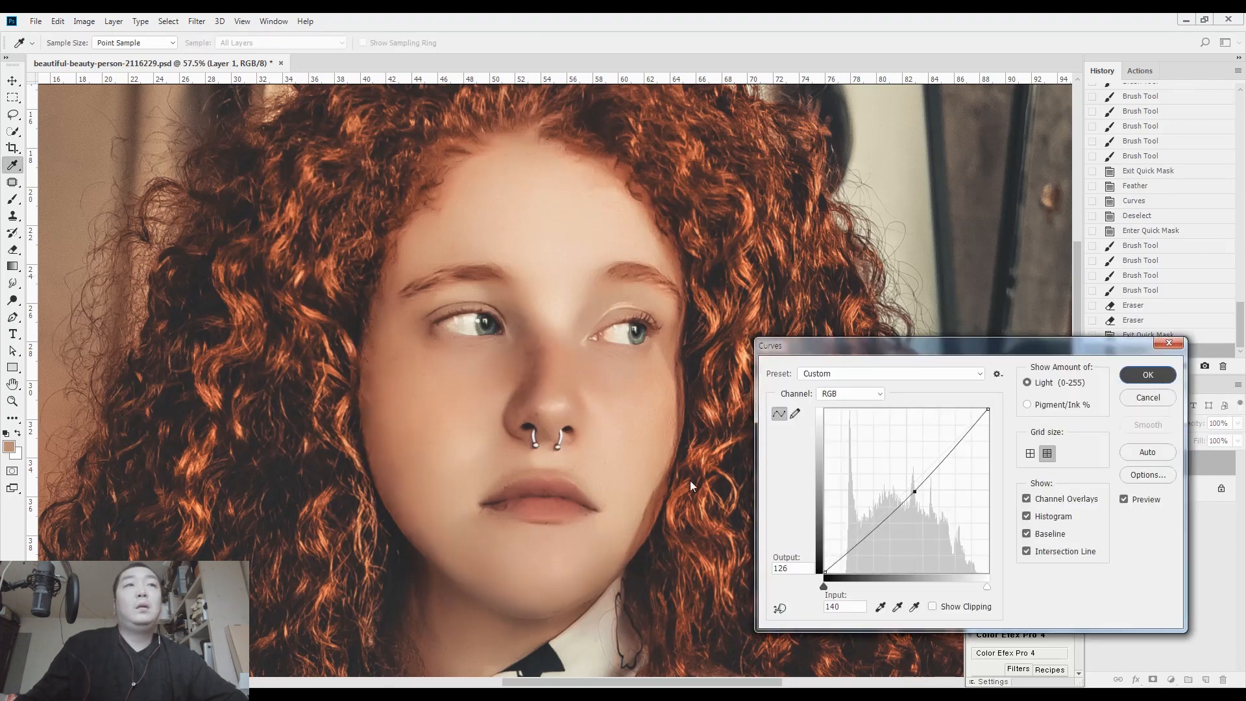
Step: Deselect and compare the retouched Layer 1 with the original by toggling its visibility on the whole portrait
{"action": "key", "text": "e"}
{"action": "scroll", "coordinate": [642, 482], "scroll_direction": "down", "scroll_amount": 5}
{"action": "scroll", "coordinate": [683, 462], "scroll_direction": "down", "scroll_amount": 1}
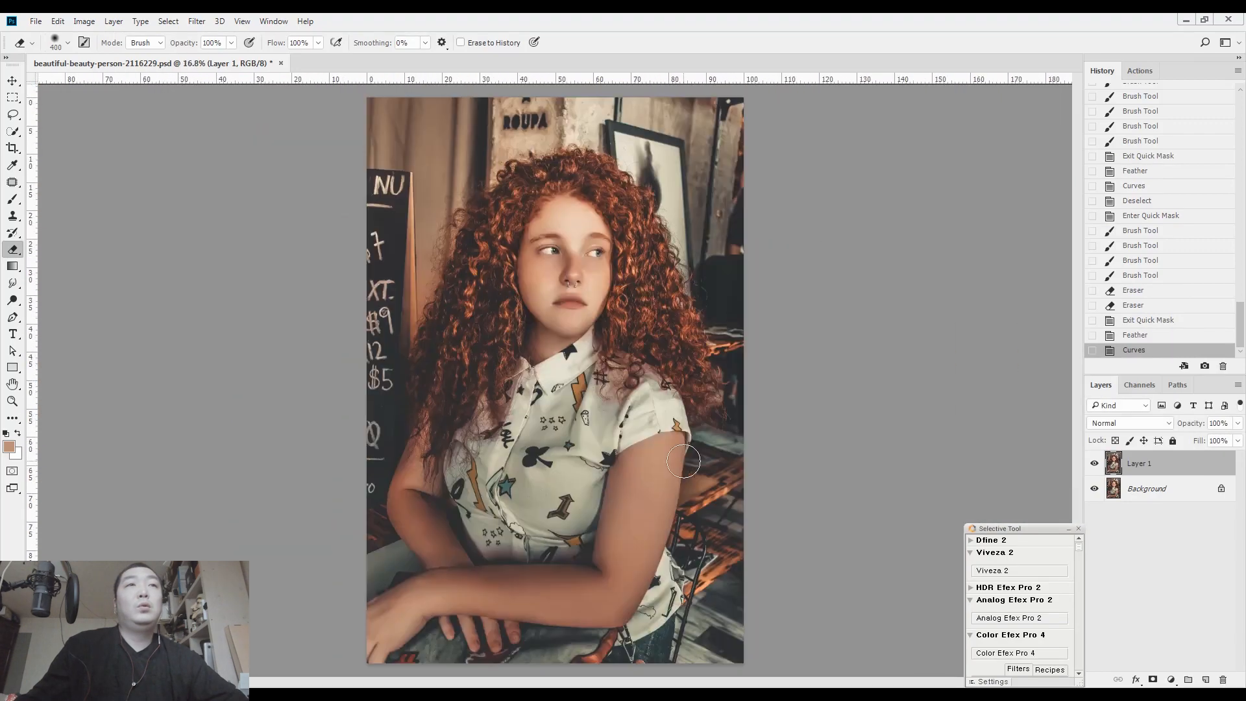
{"action": "key", "text": "l"}
{"action": "key", "text": "ctrl+d"}
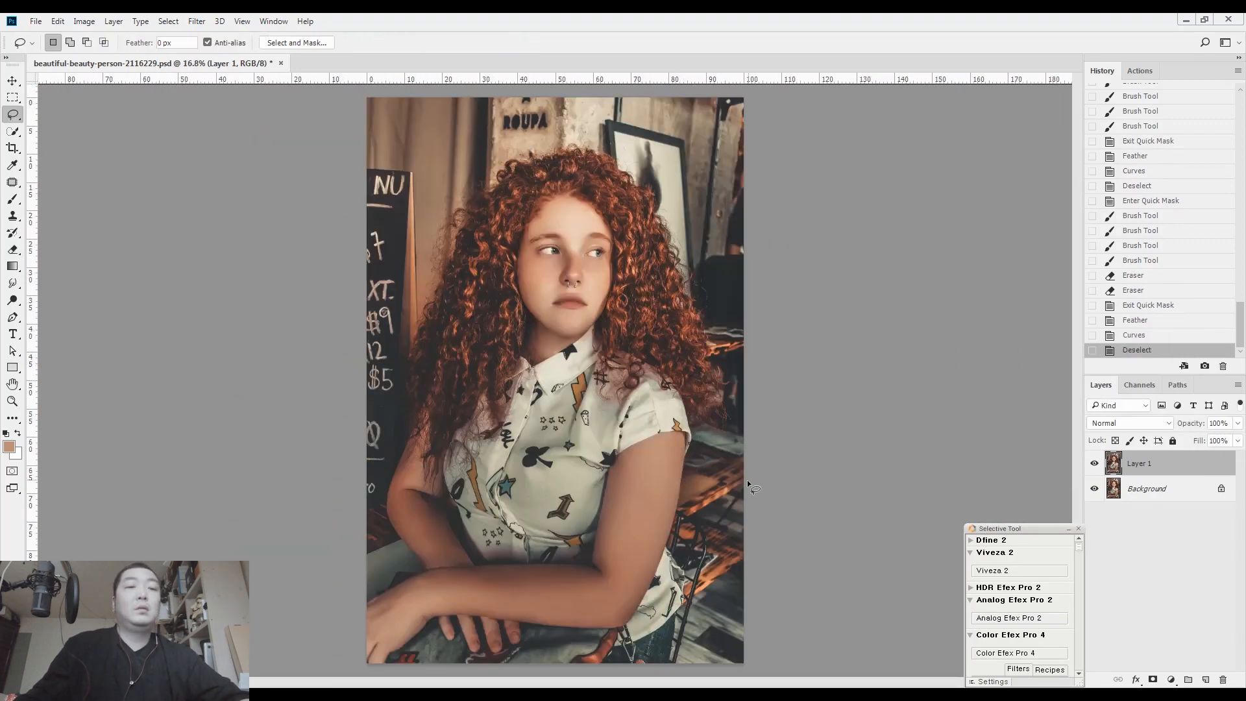
{"action": "left_click", "coordinate": [1095, 464]}
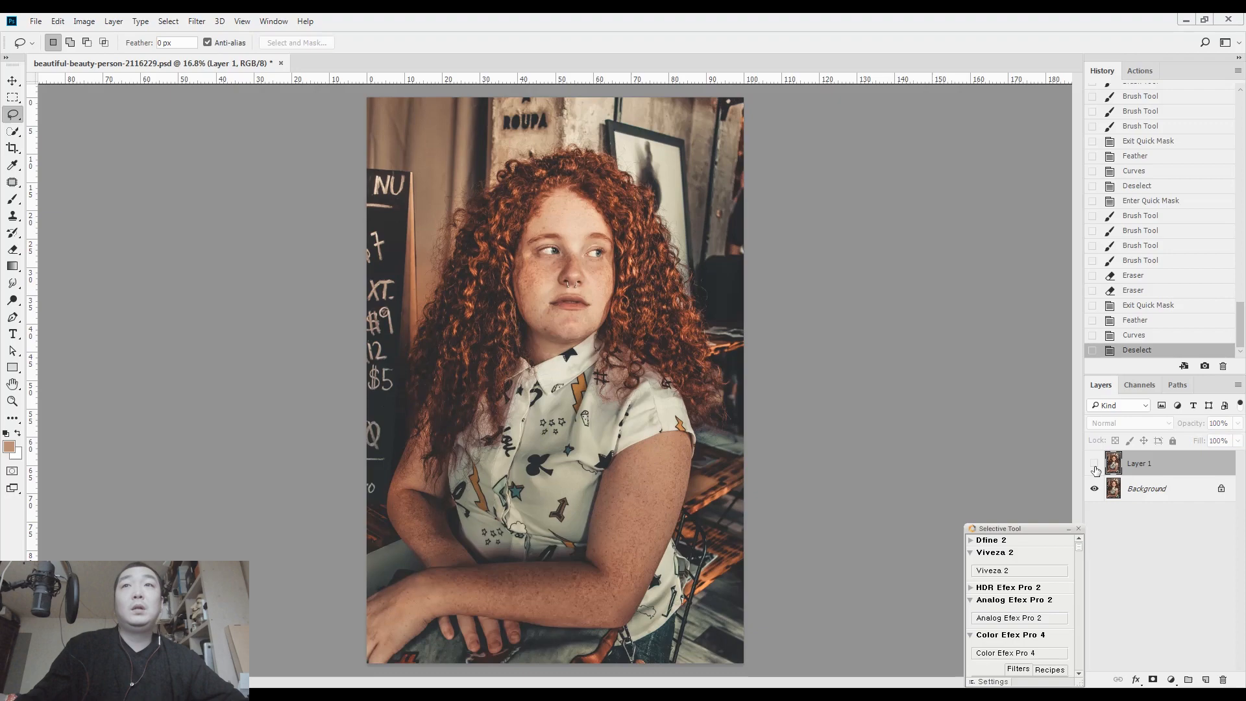
{"action": "left_click", "coordinate": [1095, 464]}
Step: Start a new Quick Mask and fill the chin area with a radial gradient centred below the lower lip
{"action": "left_click_drag", "start_coordinate": [562, 299], "coordinate": [626, 294]}
{"action": "key", "text": "q"}
{"action": "key", "text": "b"}
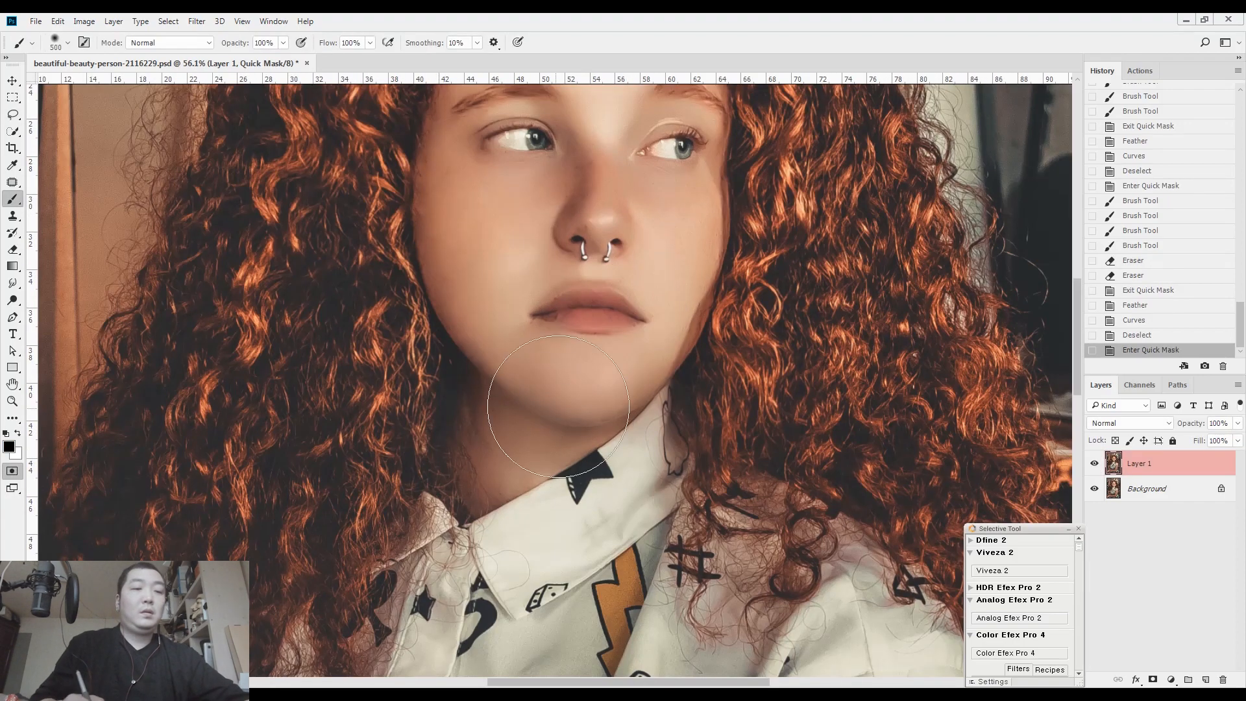
{"action": "key", "text": "g"}
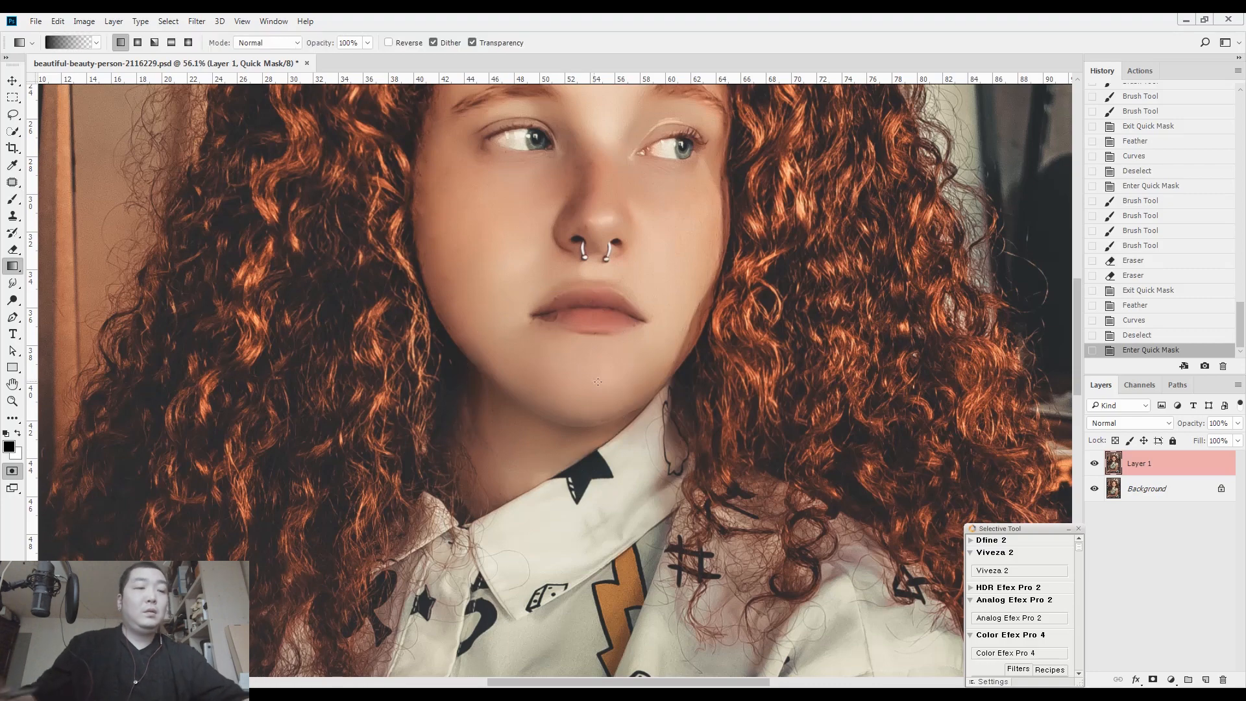
{"action": "left_click_drag", "start_coordinate": [594, 378], "coordinate": [675, 359]}
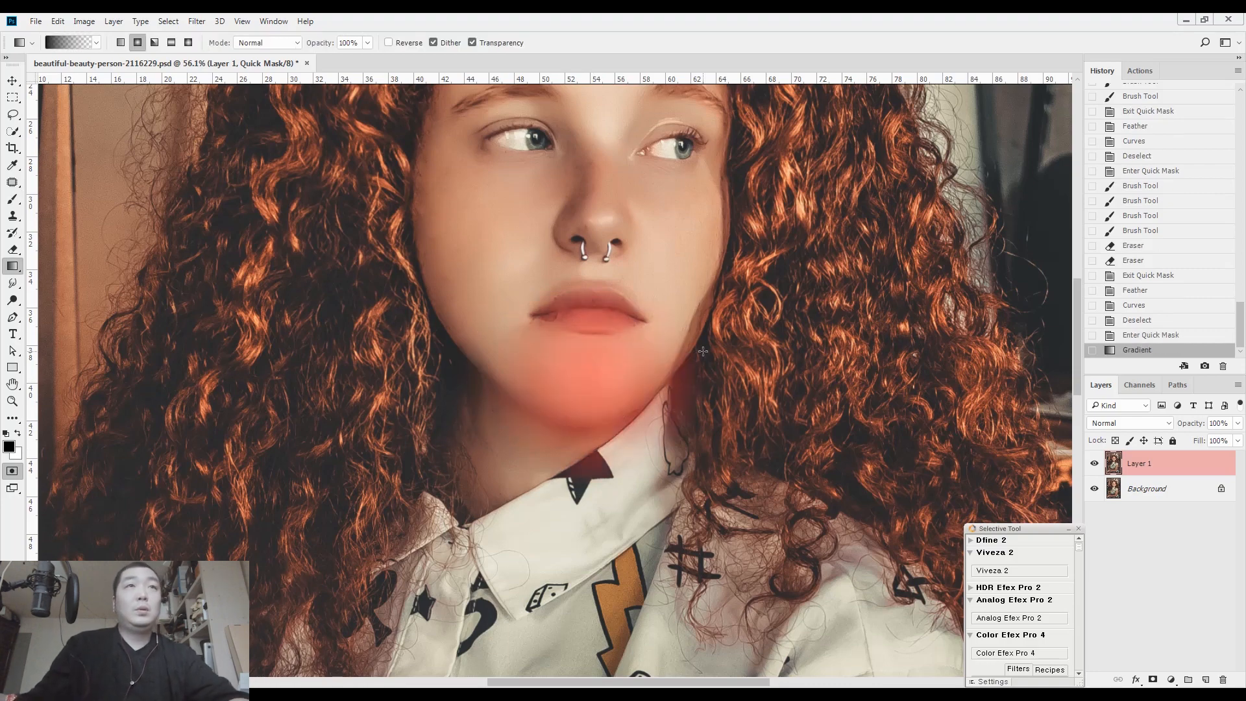
Step: Convert the chin mask into a selection, darken it with Curves from input 131 to output 123, and deselect
{"action": "key", "text": "q"}
{"action": "key", "text": "ctrl+m"}
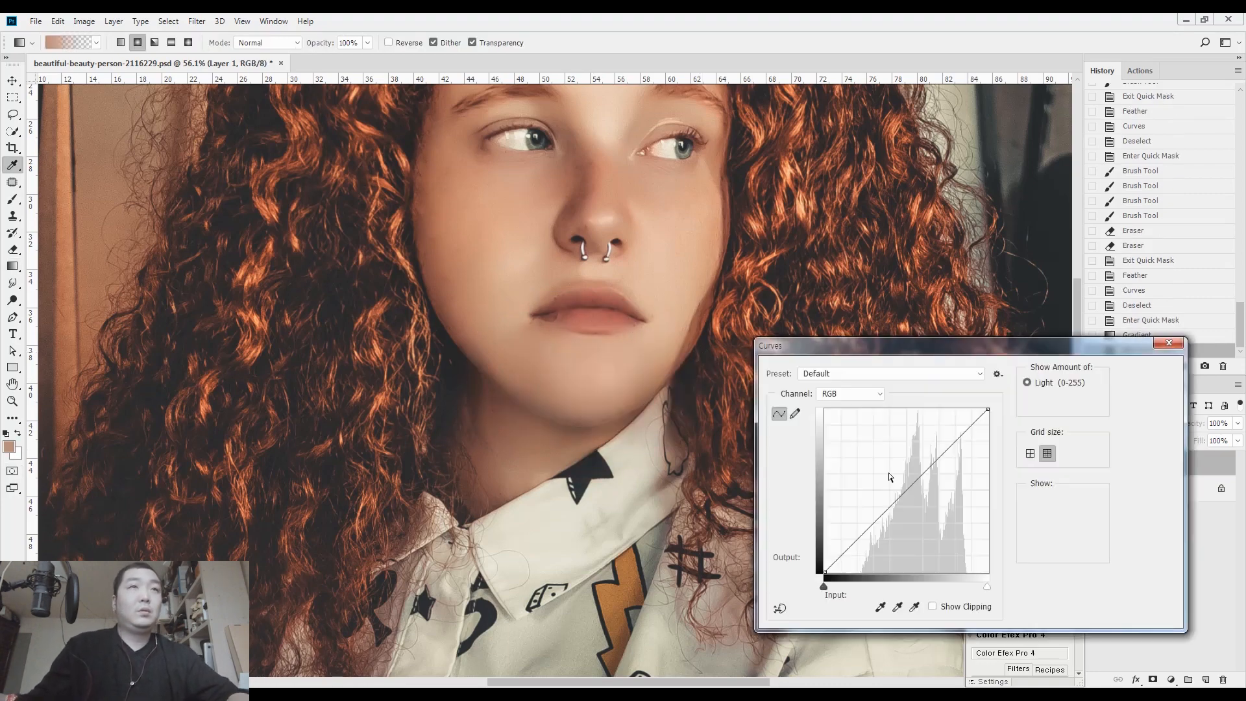
{"action": "left_click", "coordinate": [908, 493]}
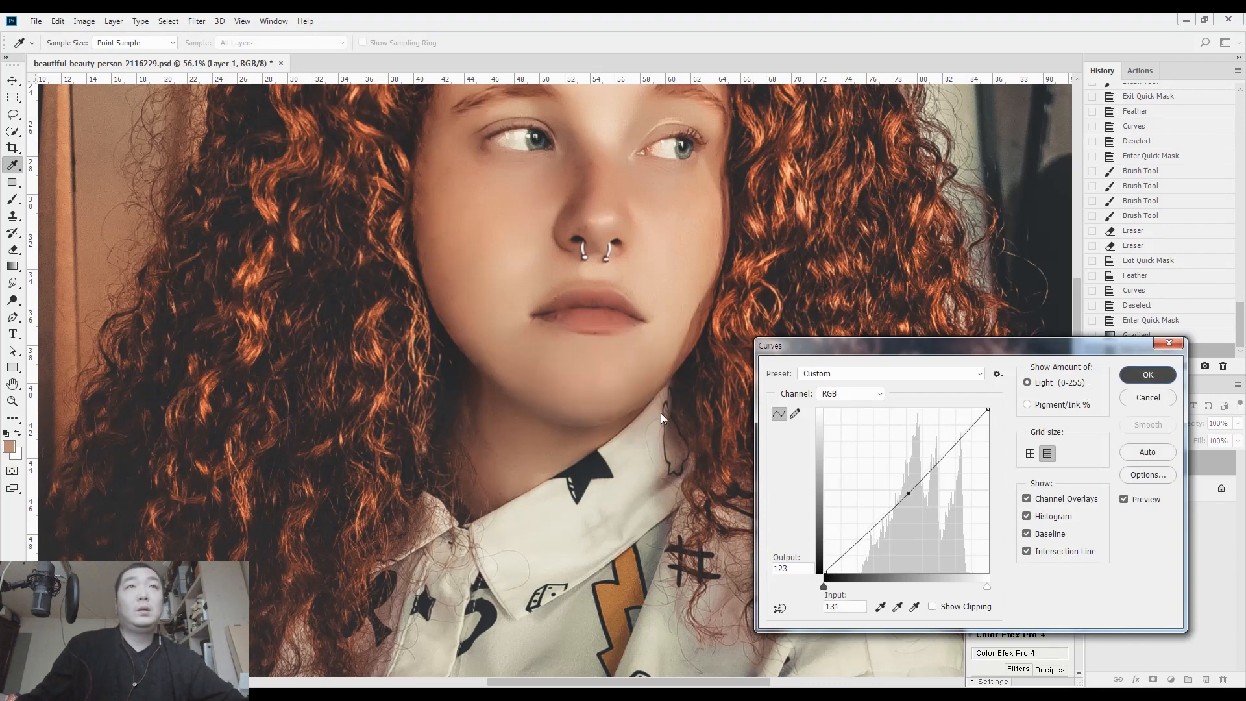
{"action": "key", "text": "Return"}
{"action": "key", "text": "ctrl+d"}
{"action": "scroll", "coordinate": [663, 387], "scroll_direction": "down", "scroll_amount": 5}
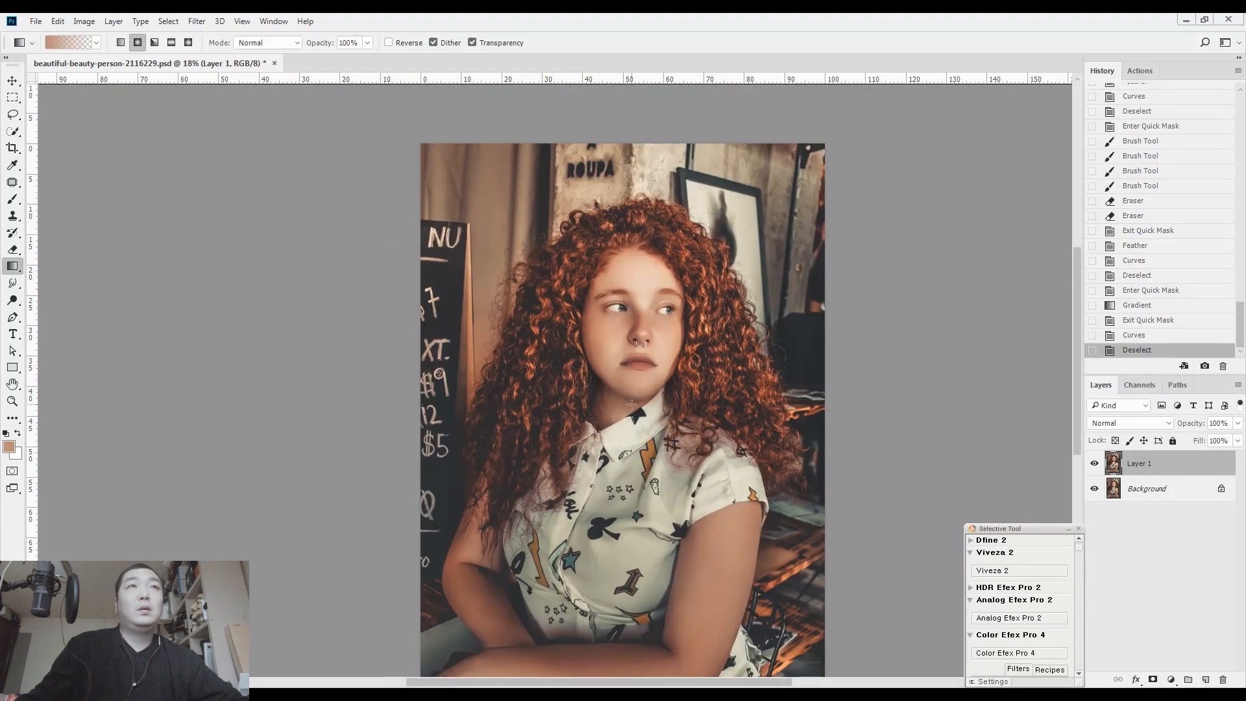
Step: Add a new layer and set up a 250 px brush at 10% opacity with skin colour sampled beside the nose
{"action": "left_click_drag", "start_coordinate": [672, 321], "coordinate": [747, 267]}
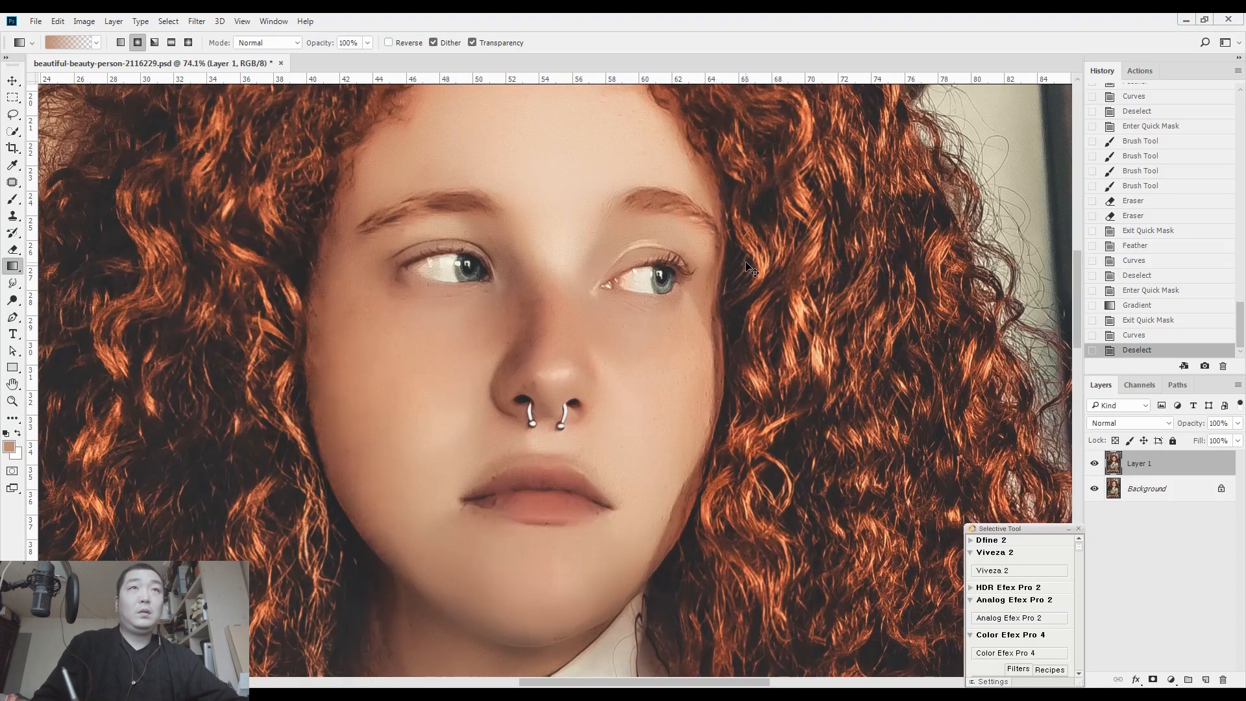
{"action": "key", "text": "ctrl+shift+n"}
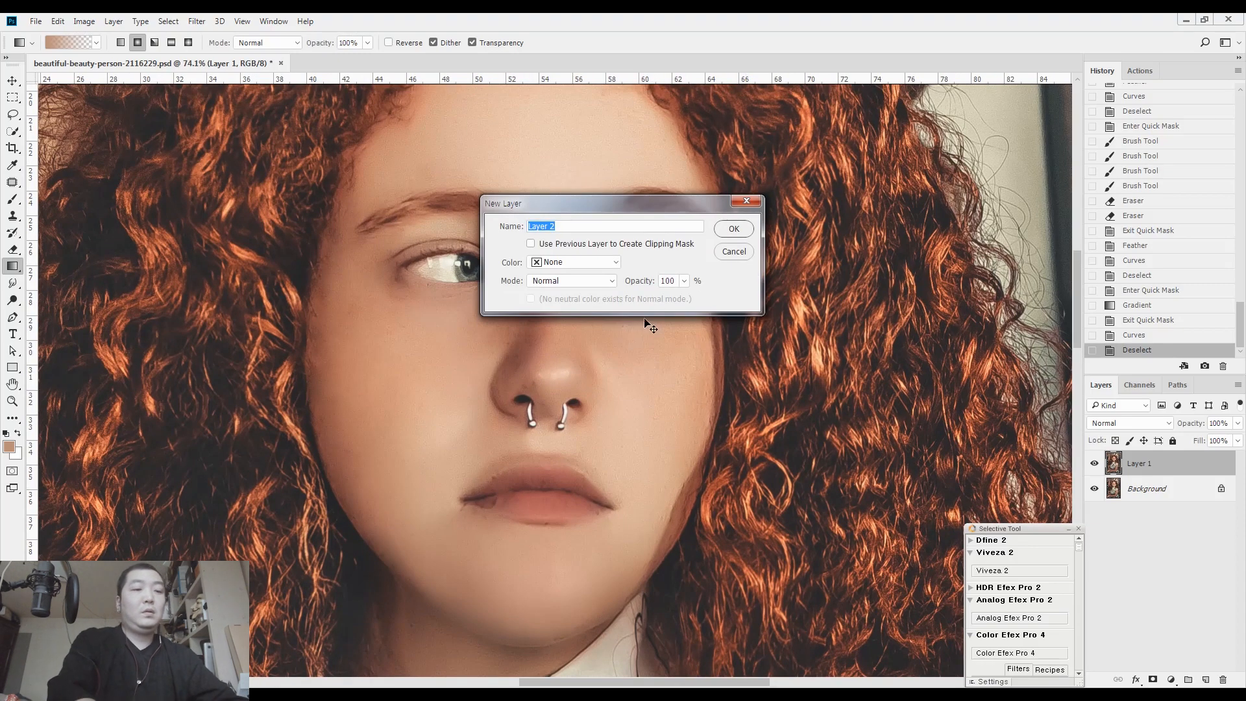
{"action": "key", "text": "Return"}
{"action": "key", "text": "b"}
{"action": "left_click", "coordinate": [621, 390], "text": "alt"}
{"action": "key", "text": "1"}
{"action": "key", "text": "bracketleft"}
{"action": "key", "text": "bracketleft"}
{"action": "key", "text": "bracketleft"}
{"action": "key", "text": "bracketleft"}
Step: Paint soft skin tone over the cheek to the right of the nose, from below the eye down to the nostril
{"action": "left_click_drag", "start_coordinate": [618, 346], "coordinate": [632, 357]}
{"action": "left_click_drag", "start_coordinate": [622, 354], "coordinate": [636, 363]}
{"action": "left_click_drag", "start_coordinate": [632, 360], "coordinate": [649, 354]}
{"action": "left_click_drag", "start_coordinate": [646, 357], "coordinate": [662, 350]}
{"action": "mouse_move", "coordinate": [639, 353]}
{"action": "left_mouse_down"}
{"action": "mouse_move", "coordinate": [621, 353]}
{"action": "mouse_move", "coordinate": [639, 360]}
{"action": "left_mouse_up"}
{"action": "left_click_drag", "start_coordinate": [649, 364], "coordinate": [668, 370]}
{"action": "mouse_move", "coordinate": [666, 368]}
{"action": "left_mouse_down"}
{"action": "mouse_move", "coordinate": [672, 377]}
{"action": "mouse_move", "coordinate": [652, 381]}
{"action": "left_mouse_up"}
{"action": "left_click_drag", "start_coordinate": [639, 383], "coordinate": [610, 386]}
{"action": "left_click_drag", "start_coordinate": [600, 387], "coordinate": [576, 386]}
Step: Sample skin colour from the left cheek and brush it across the area below the left eye towards the nose
{"action": "left_click", "coordinate": [434, 378], "text": "alt"}
{"action": "left_click_drag", "start_coordinate": [423, 352], "coordinate": [467, 364]}
{"action": "left_click_drag", "start_coordinate": [493, 351], "coordinate": [571, 348]}
{"action": "key", "text": "l"}
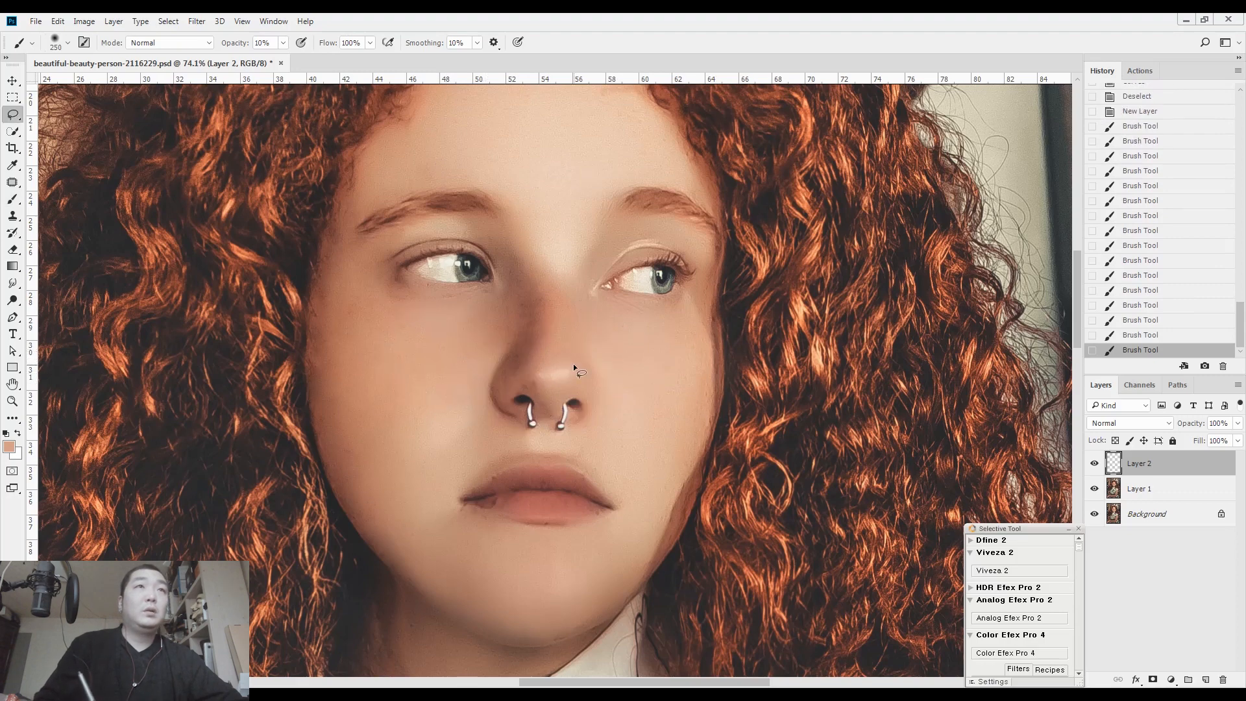
Step: Lower Layer 2's opacity to 52%, check its effect by toggling visibility, and merge it down into Layer 1
{"action": "scroll", "coordinate": [640, 352], "scroll_direction": "down", "scroll_amount": 5}
{"action": "left_click", "coordinate": [1237, 424]}
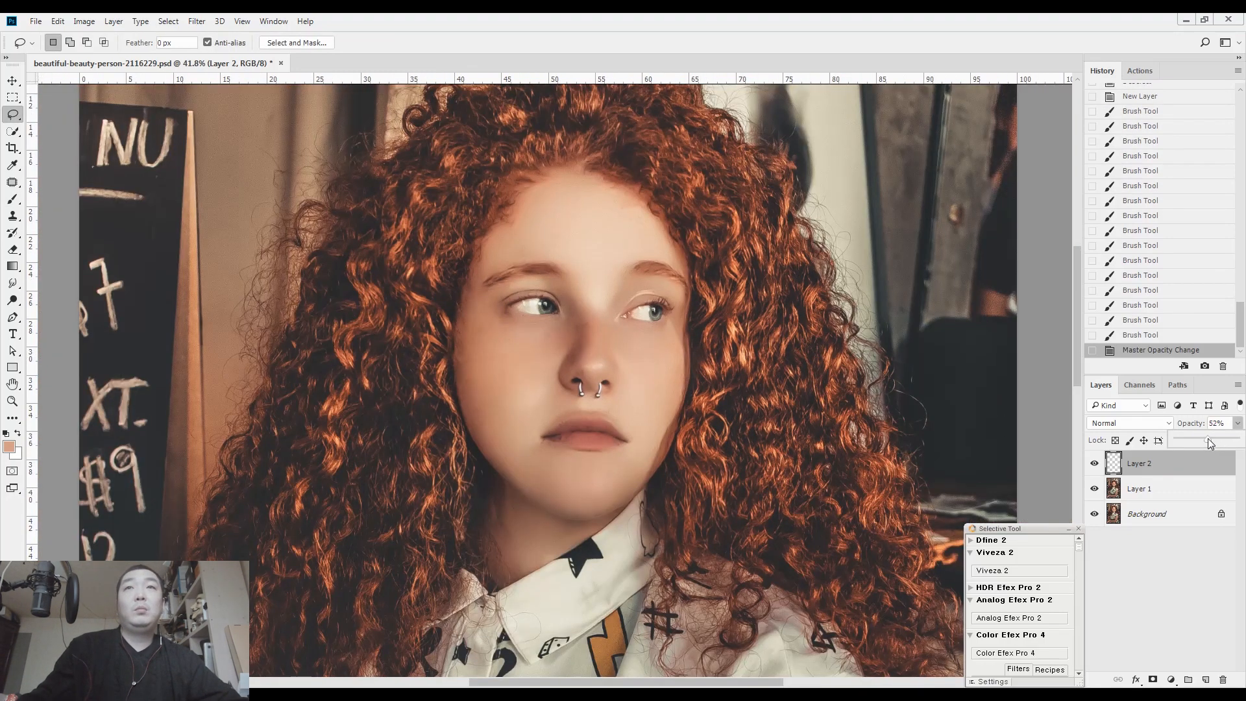
{"action": "left_click", "coordinate": [1094, 463]}
{"action": "left_click", "coordinate": [1094, 464]}
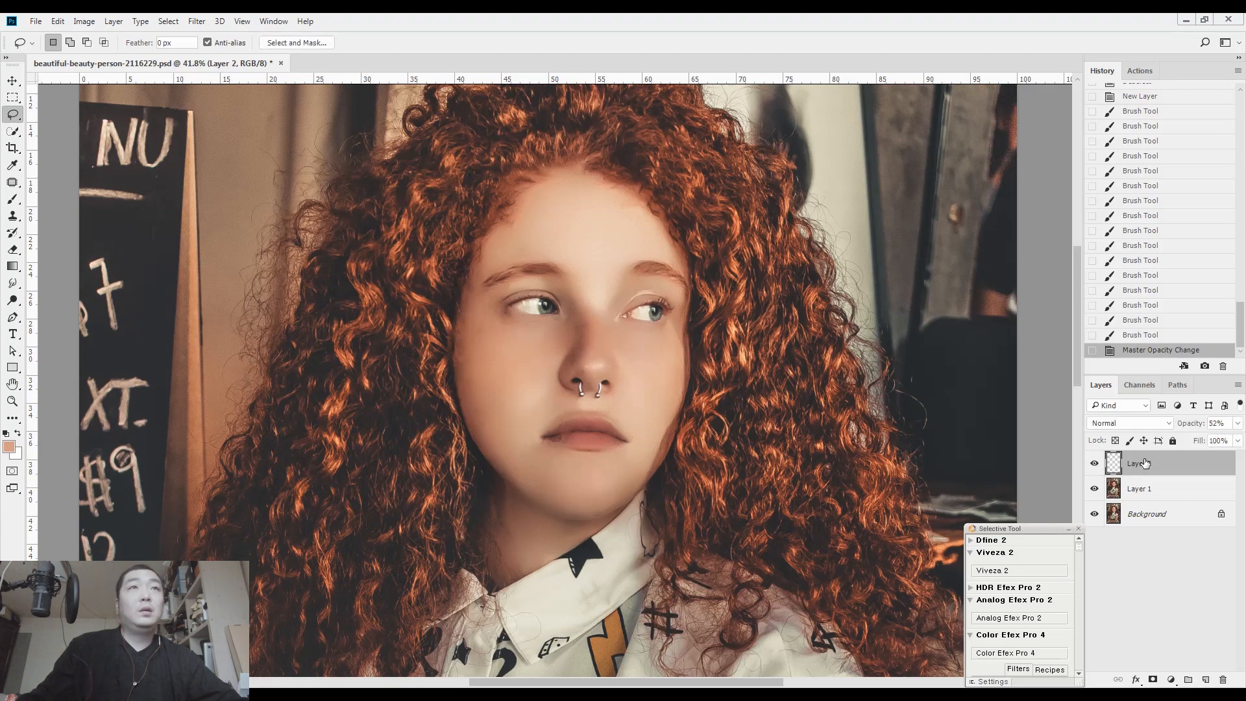
{"action": "key", "text": "ctrl+e"}
{"action": "key", "text": "ctrl+0"}
Step: Paint the lips in a new Quick Mask with a 60 px brush and turn the mask into a selection
{"action": "scroll", "coordinate": [643, 282], "scroll_direction": "up", "scroll_amount": 3}
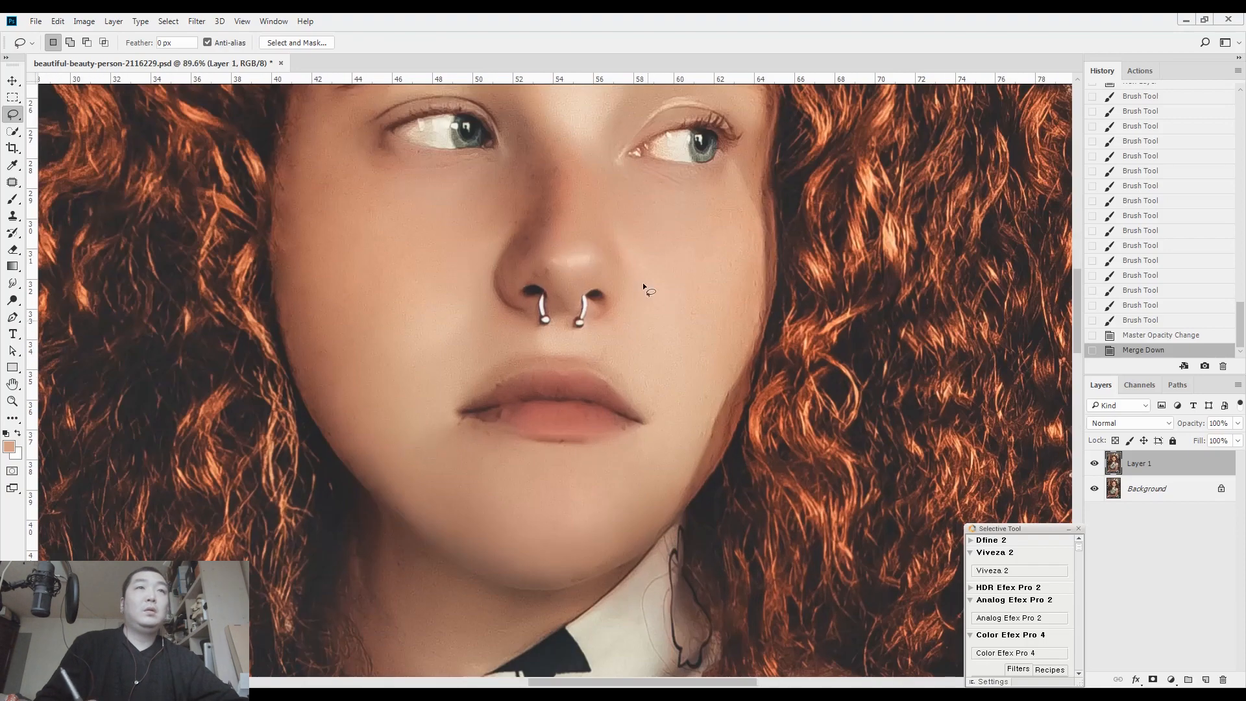
{"action": "key", "text": "q"}
{"action": "key", "text": "d"}
{"action": "key", "text": "b"}
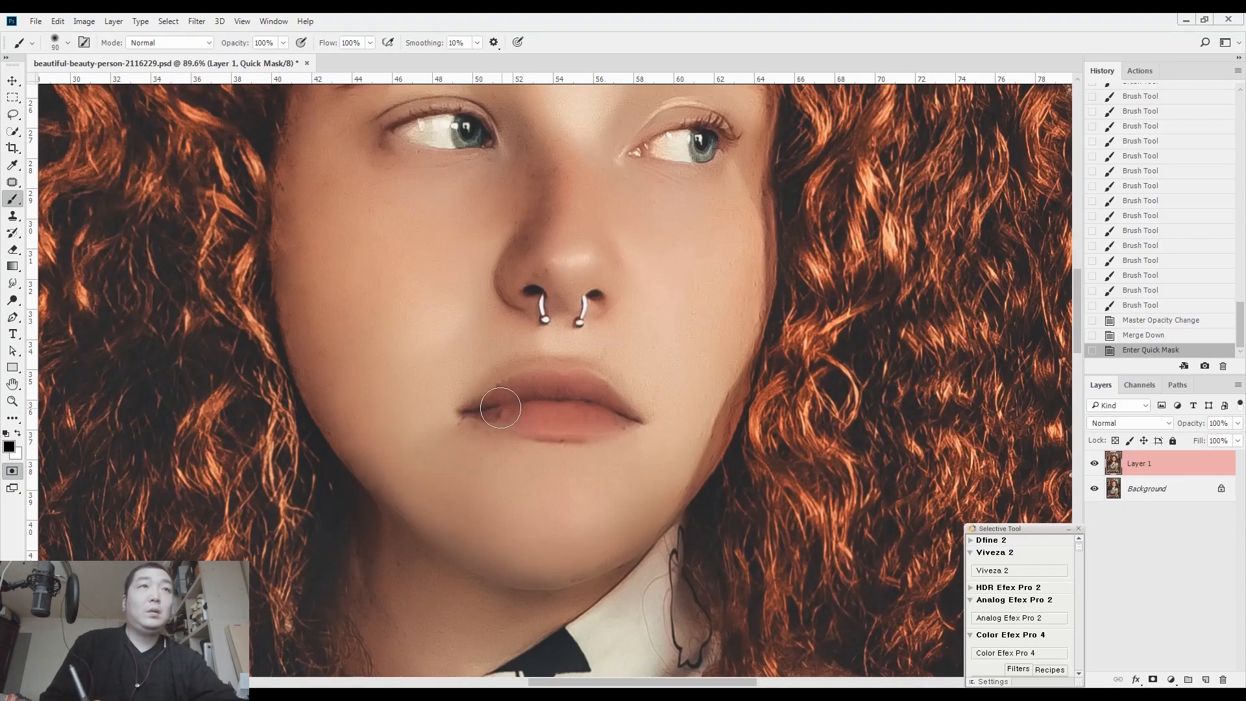
{"action": "mouse_move", "coordinate": [487, 408]}
{"action": "left_mouse_down"}
{"action": "mouse_move", "coordinate": [542, 387]}
{"action": "mouse_move", "coordinate": [597, 396]}
{"action": "mouse_move", "coordinate": [625, 419]}
{"action": "mouse_move", "coordinate": [517, 412]}
{"action": "mouse_move", "coordinate": [546, 390]}
{"action": "left_mouse_up"}
{"action": "key", "text": "q"}
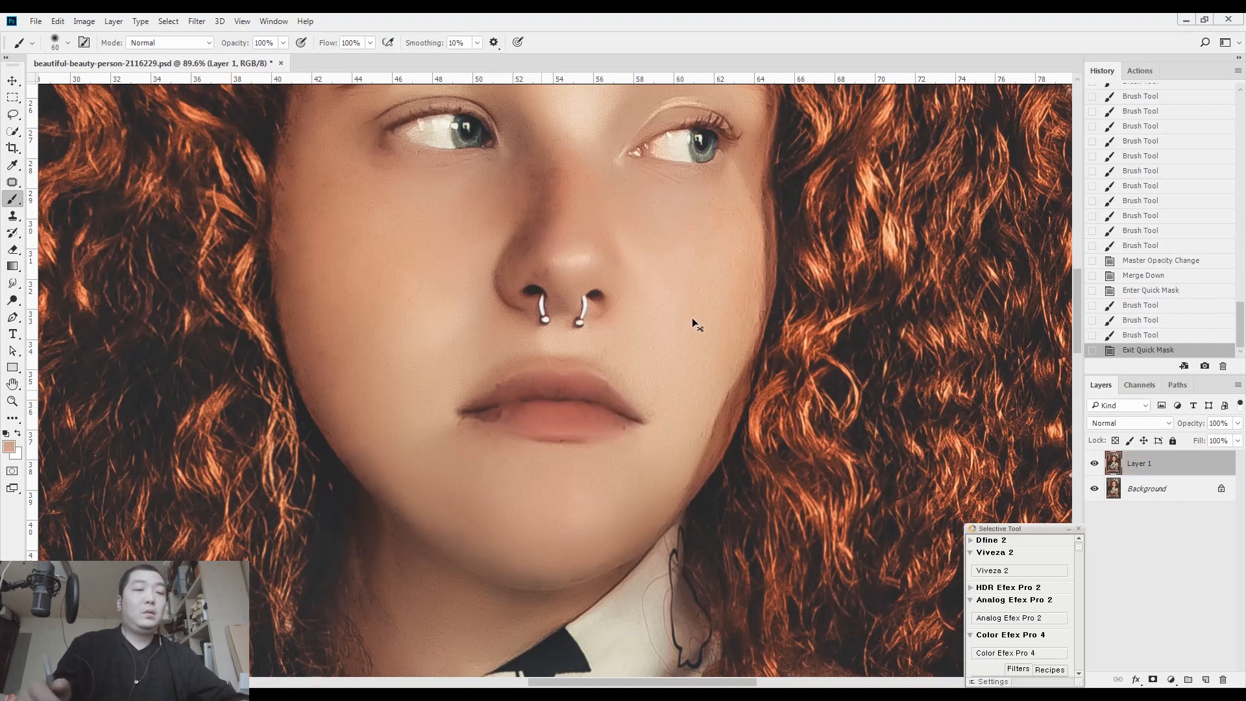
Step: Brighten the lips with Curves, RGB input 124 to output 134 and Red input 123 to output 134, and deselect
{"action": "key", "text": "ctrl+m"}
{"action": "left_click", "coordinate": [904, 486]}
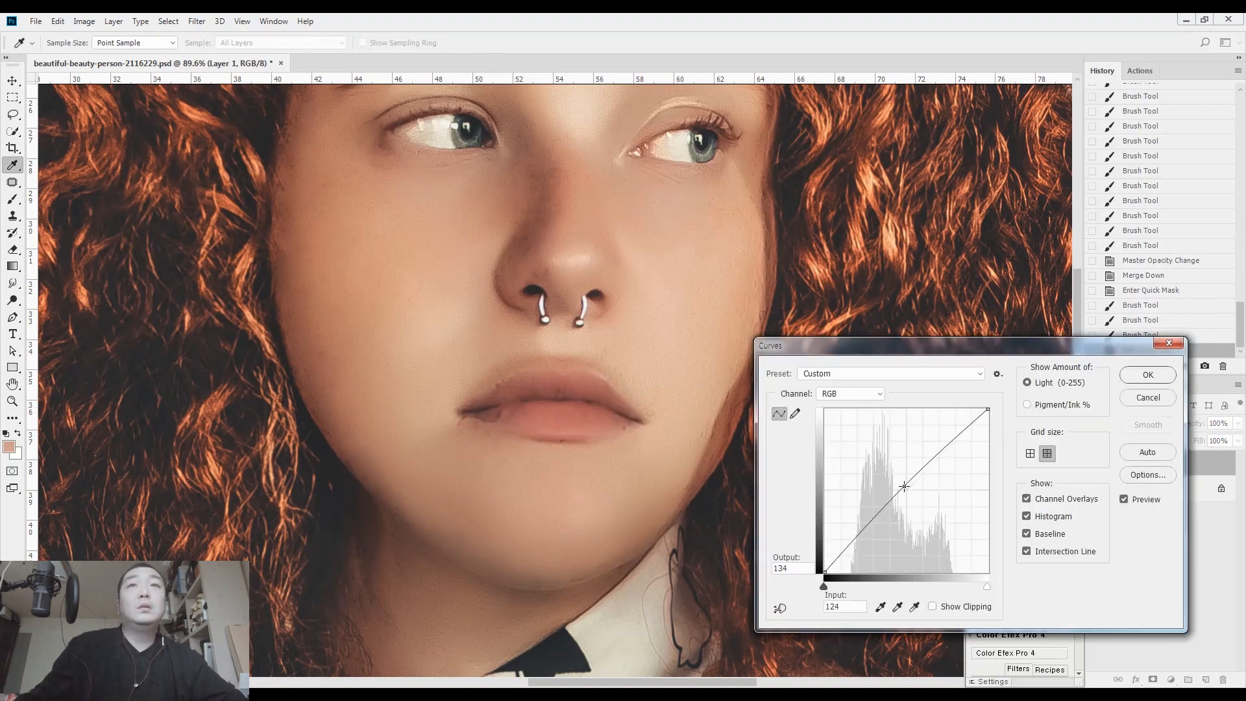
{"action": "key", "text": "alt+3"}
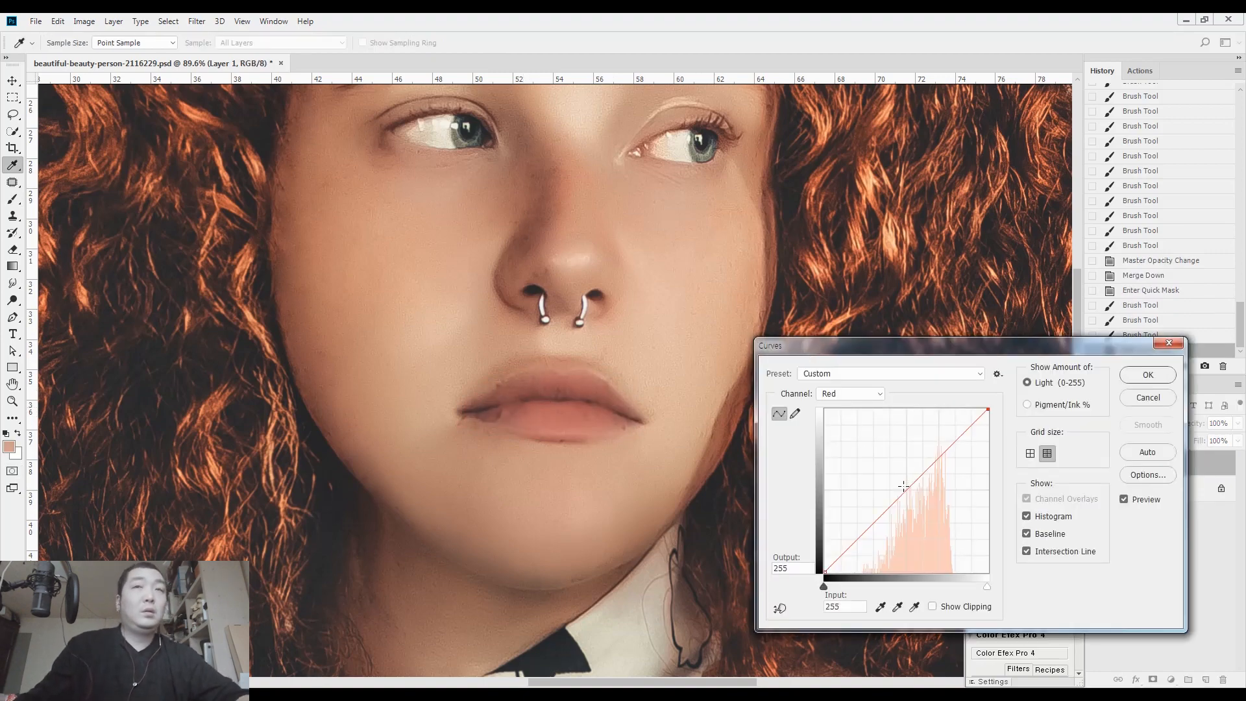
{"action": "left_click", "coordinate": [904, 486]}
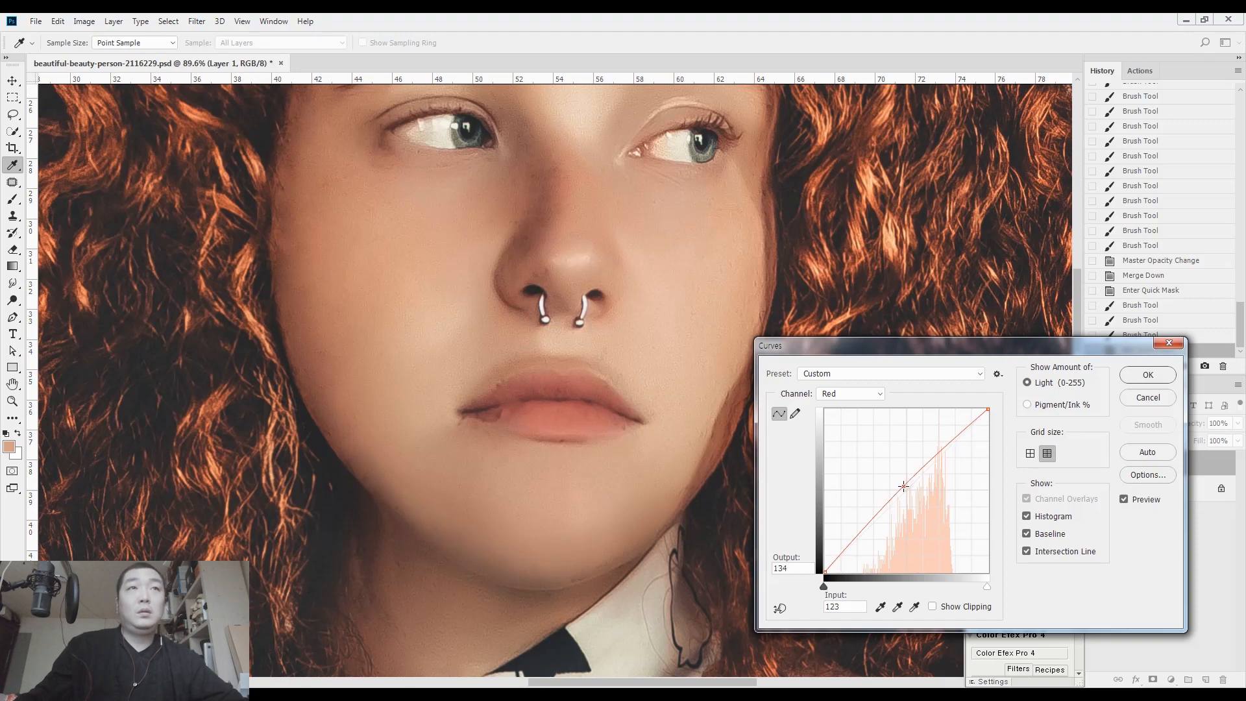
{"action": "left_click", "coordinate": [1147, 375]}
{"action": "key", "text": "b"}
{"action": "key", "text": "ctrl+d"}
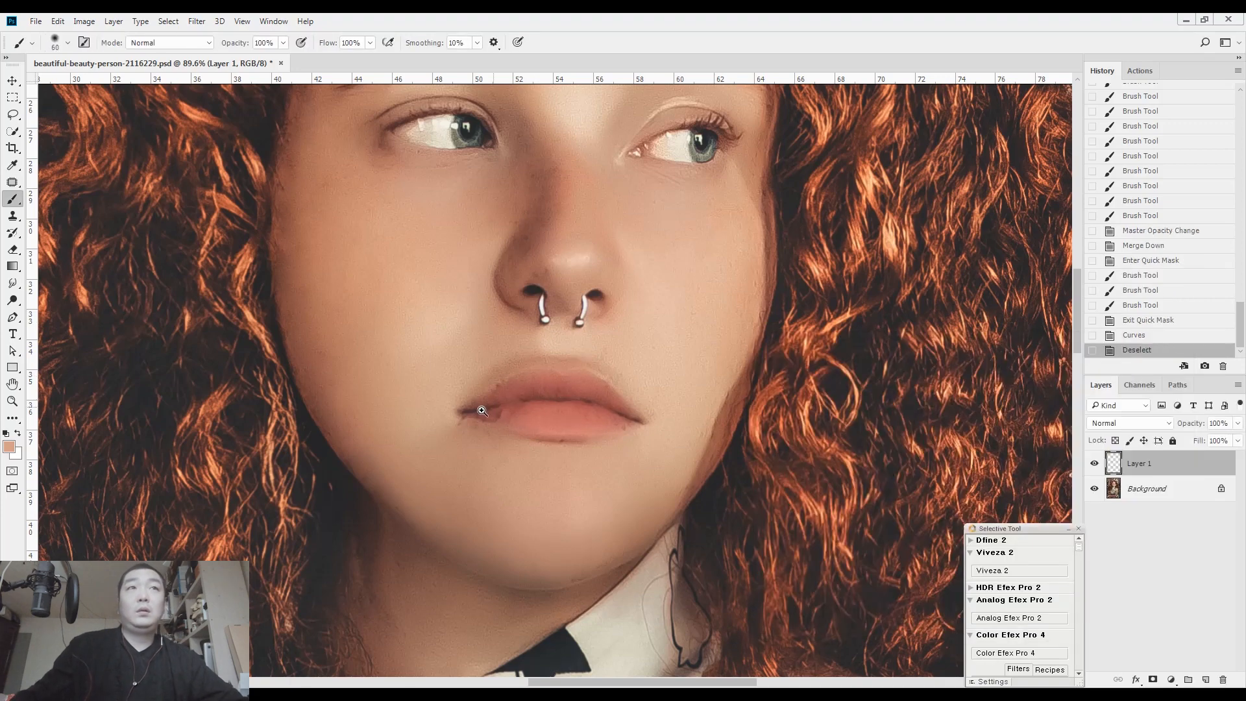
Step: Remove small blemishes on the lips and around their edges with the Patch tool
{"action": "scroll", "coordinate": [474, 406], "scroll_direction": "up", "scroll_amount": 1}
{"action": "key", "text": "j"}
{"action": "scroll", "coordinate": [509, 416], "scroll_direction": "up", "scroll_amount": 3}
{"action": "mouse_move", "coordinate": [509, 441]}
{"action": "left_mouse_down"}
{"action": "mouse_move", "coordinate": [526, 423]}
{"action": "mouse_move", "coordinate": [511, 441]}
{"action": "left_mouse_up"}
{"action": "key", "text": "ctrl+d"}
{"action": "mouse_move", "coordinate": [508, 431]}
{"action": "left_mouse_down"}
{"action": "mouse_move", "coordinate": [558, 434]}
{"action": "mouse_move", "coordinate": [591, 405]}
{"action": "left_mouse_up"}
{"action": "mouse_move", "coordinate": [495, 334]}
{"action": "left_mouse_down"}
{"action": "mouse_move", "coordinate": [498, 347]}
{"action": "mouse_move", "coordinate": [518, 321]}
{"action": "left_mouse_up"}
{"action": "left_click", "coordinate": [552, 337]}
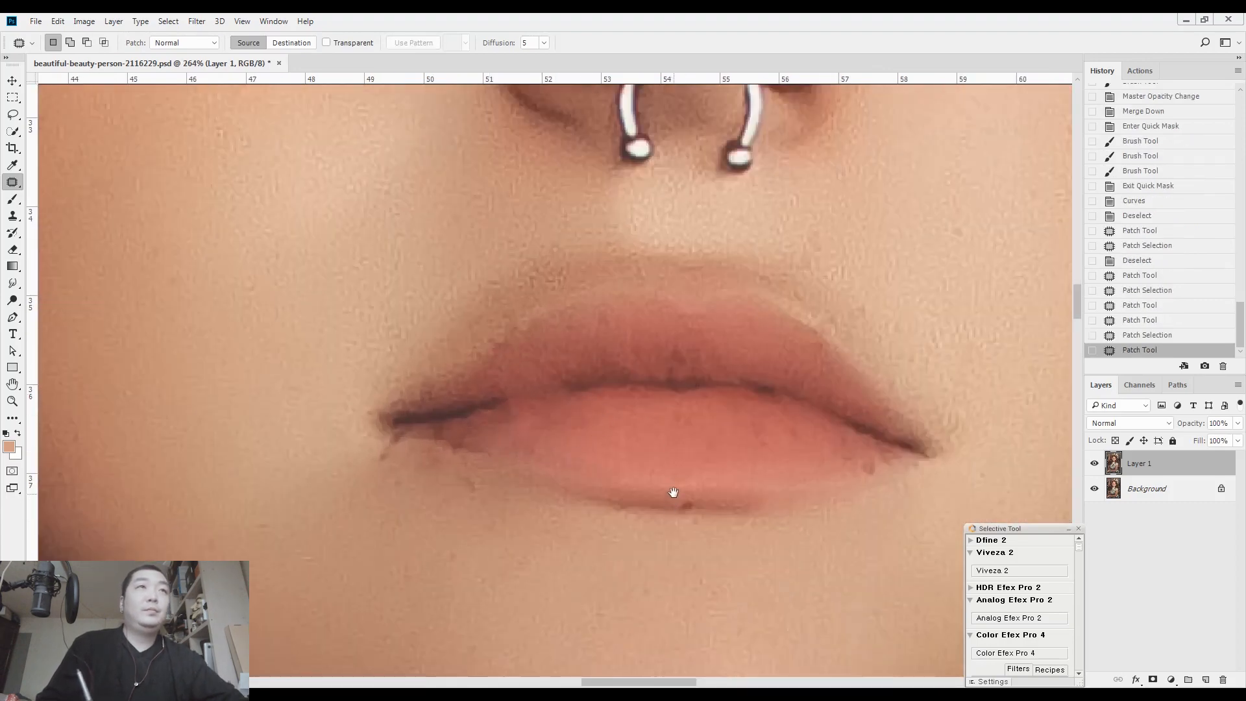
{"action": "left_click_drag", "start_coordinate": [674, 492], "coordinate": [675, 489]}
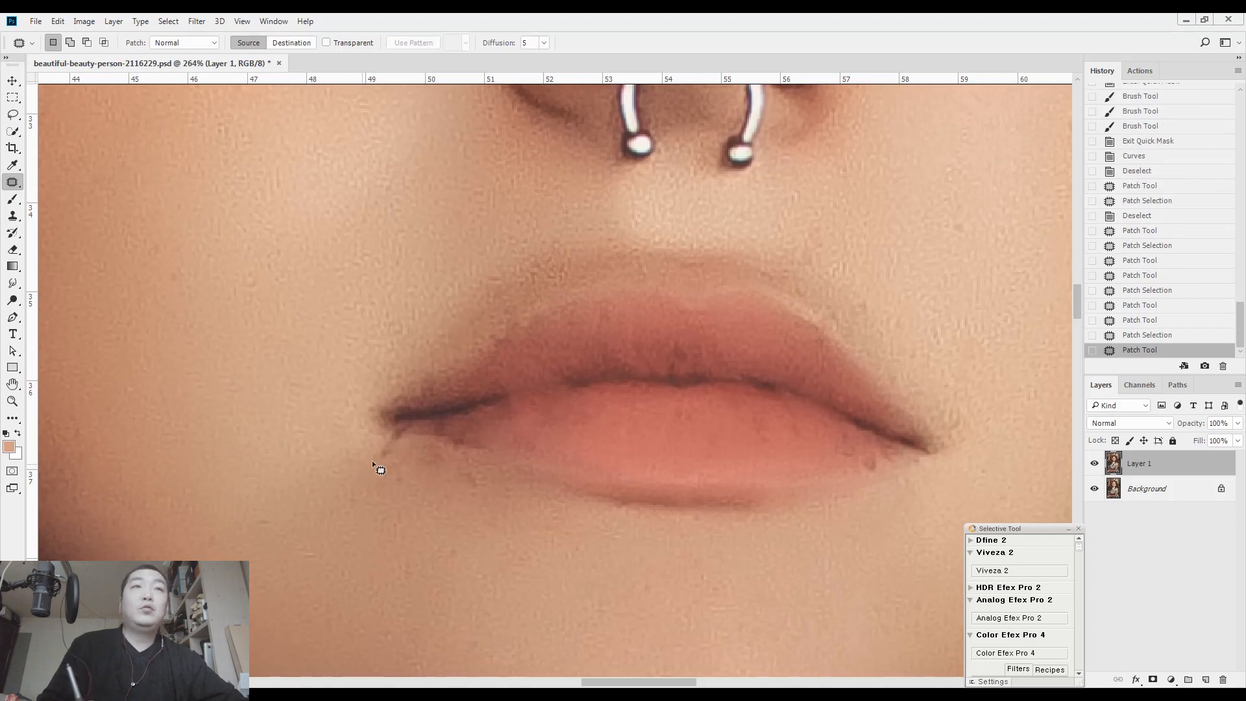
Step: Patch the remaining spots around the left mouth corner and the adjacent cheek, then clear the patch selection
{"action": "left_click_drag", "start_coordinate": [467, 483], "coordinate": [390, 497]}
{"action": "left_click_drag", "start_coordinate": [397, 490], "coordinate": [425, 519]}
{"action": "left_click_drag", "start_coordinate": [450, 477], "coordinate": [579, 463]}
{"action": "left_click_drag", "start_coordinate": [398, 524], "coordinate": [330, 535]}
{"action": "mouse_move", "coordinate": [322, 486]}
{"action": "left_mouse_down"}
{"action": "mouse_move", "coordinate": [392, 529]}
{"action": "mouse_move", "coordinate": [426, 592]}
{"action": "left_mouse_up"}
{"action": "mouse_move", "coordinate": [360, 543]}
{"action": "left_mouse_down"}
{"action": "mouse_move", "coordinate": [328, 453]}
{"action": "mouse_move", "coordinate": [361, 539]}
{"action": "left_mouse_up"}
{"action": "left_click_drag", "start_coordinate": [341, 493], "coordinate": [402, 502]}
{"action": "left_click_drag", "start_coordinate": [392, 386], "coordinate": [405, 461]}
{"action": "left_click_drag", "start_coordinate": [428, 331], "coordinate": [425, 528]}
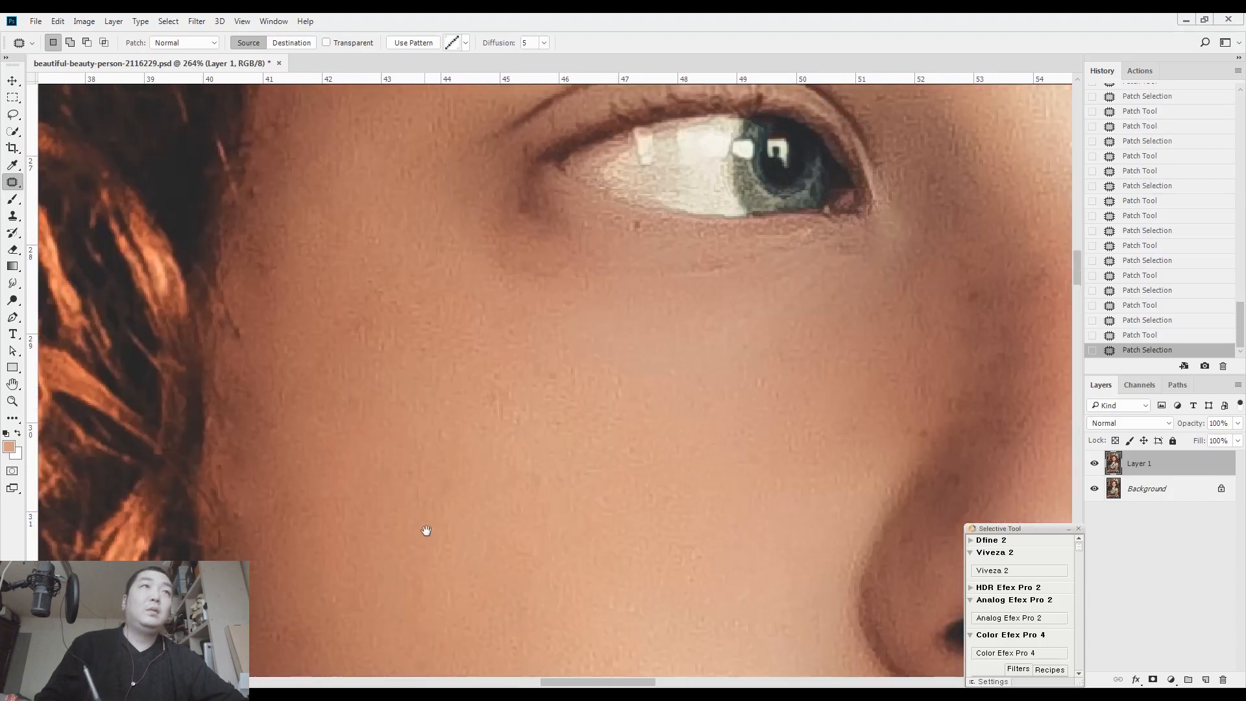
{"action": "left_click_drag", "start_coordinate": [445, 242], "coordinate": [406, 468]}
{"action": "left_click_drag", "start_coordinate": [544, 349], "coordinate": [377, 419]}
{"action": "left_click_drag", "start_coordinate": [487, 422], "coordinate": [425, 416]}
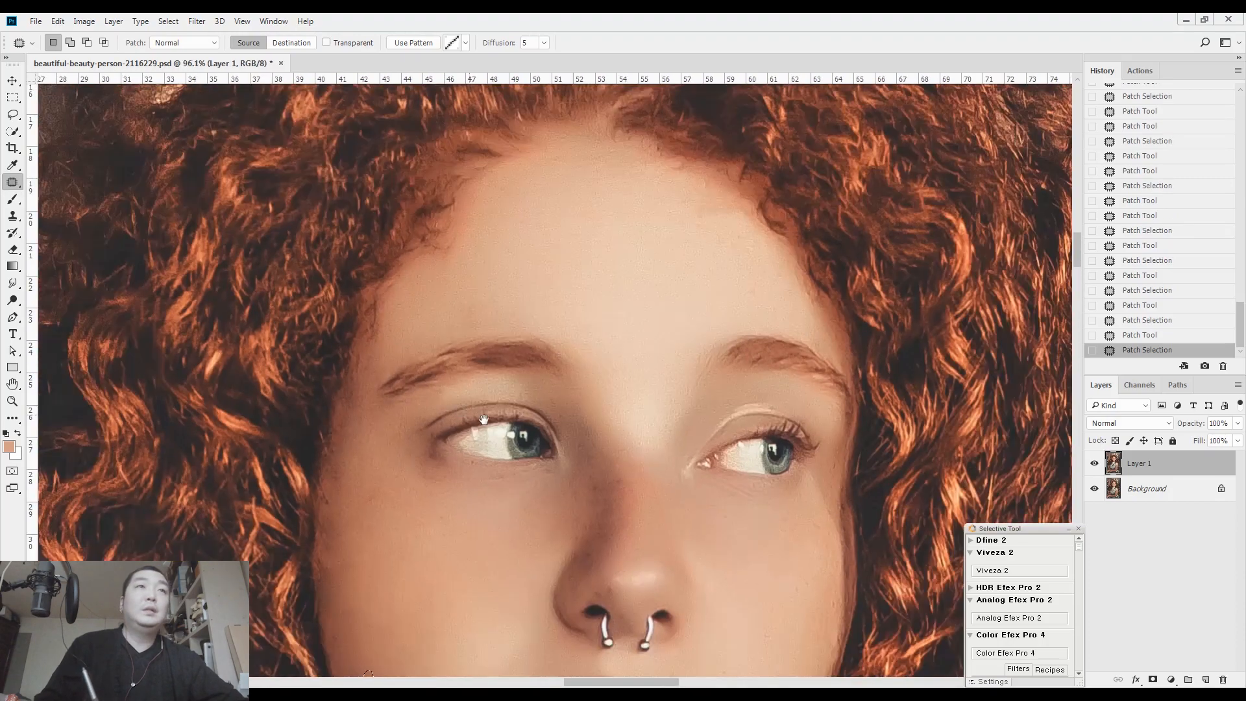
{"action": "left_click_drag", "start_coordinate": [469, 367], "coordinate": [444, 278]}
{"action": "scroll", "coordinate": [562, 337], "scroll_direction": "up", "scroll_amount": 2}
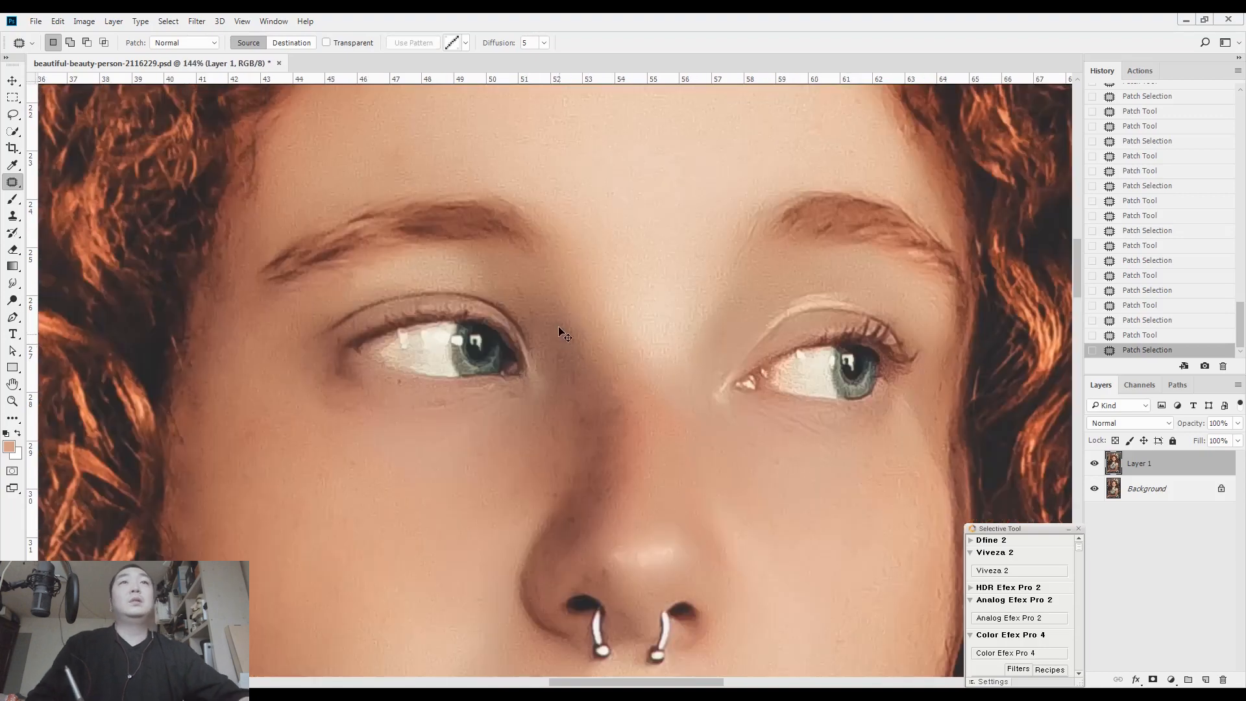
{"action": "key", "text": "ctrl+d"}
Step: Paint the lash lines around both eyes in a new Quick Mask with a 30 px brush and turn the mask into a selection
{"action": "key", "text": "q"}
{"action": "key", "text": "b"}
{"action": "key", "text": "bracketleft"}
{"action": "key", "text": "bracketleft"}
{"action": "key", "text": "bracketleft"}
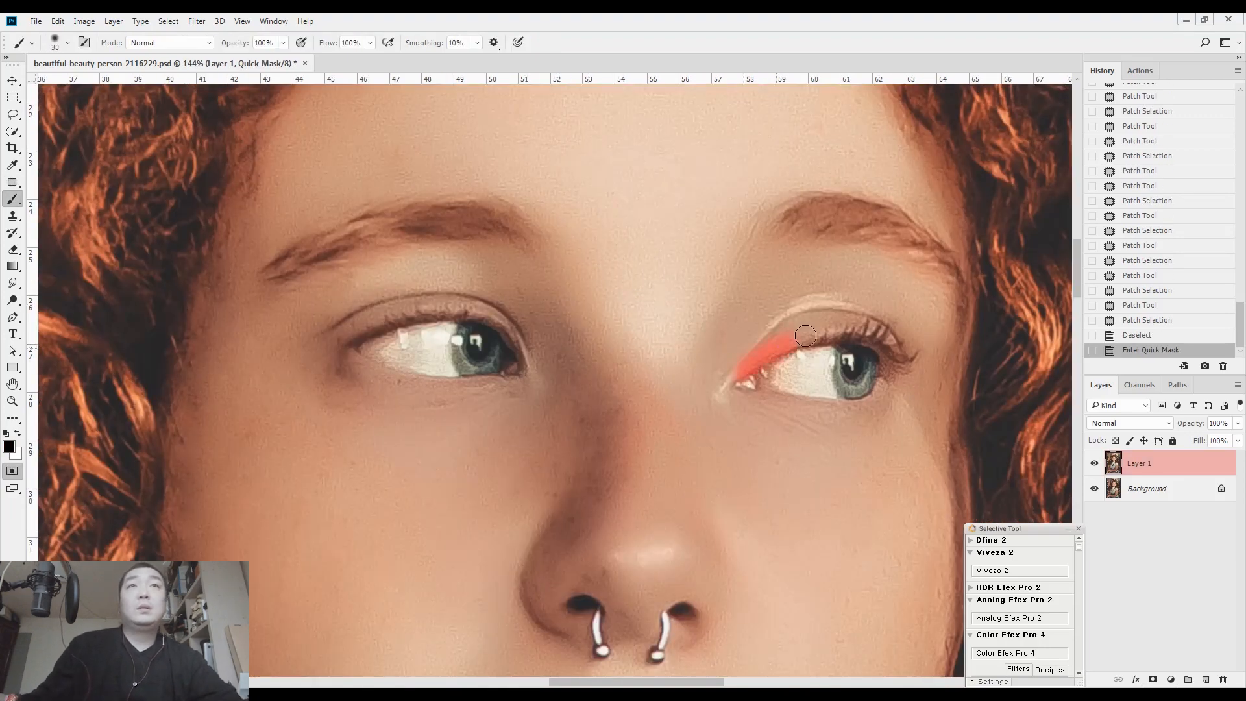
{"action": "left_click_drag", "start_coordinate": [916, 383], "coordinate": [920, 388]}
{"action": "left_click_drag", "start_coordinate": [827, 408], "coordinate": [889, 381]}
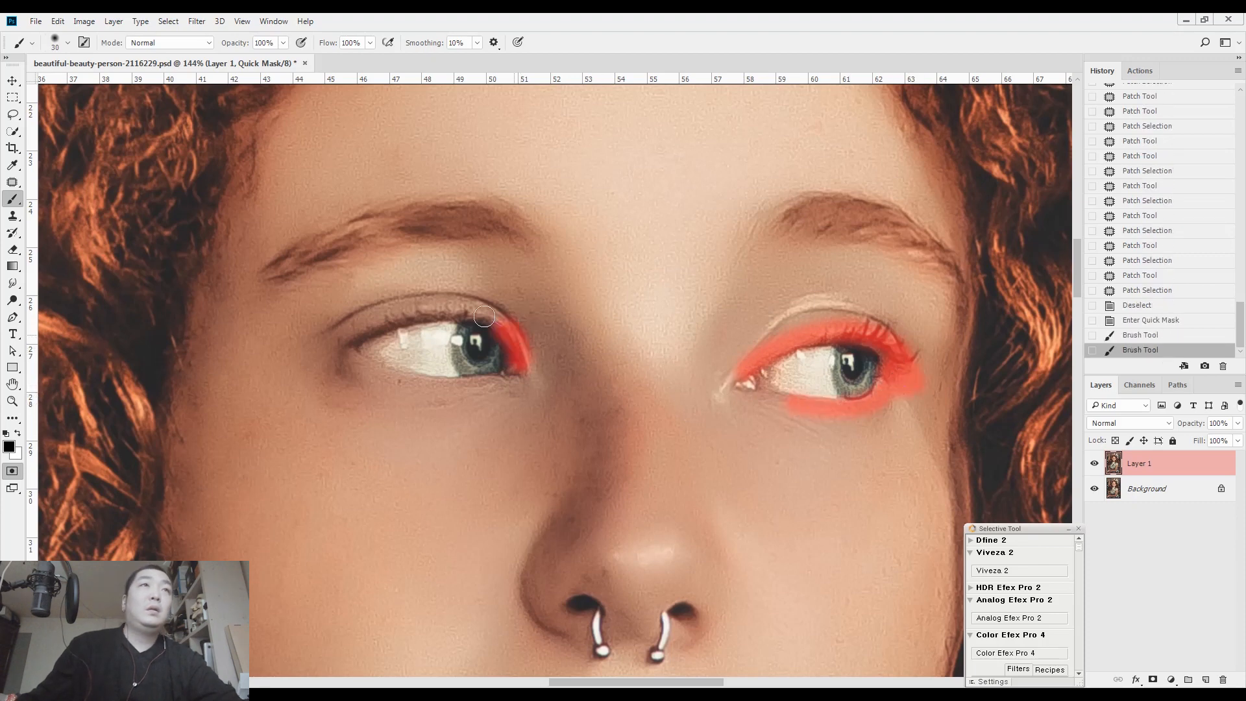
{"action": "mouse_move", "coordinate": [508, 330]}
{"action": "left_mouse_down"}
{"action": "mouse_move", "coordinate": [459, 309]}
{"action": "mouse_move", "coordinate": [400, 319]}
{"action": "left_mouse_up"}
{"action": "left_click_drag", "start_coordinate": [311, 354], "coordinate": [297, 354]}
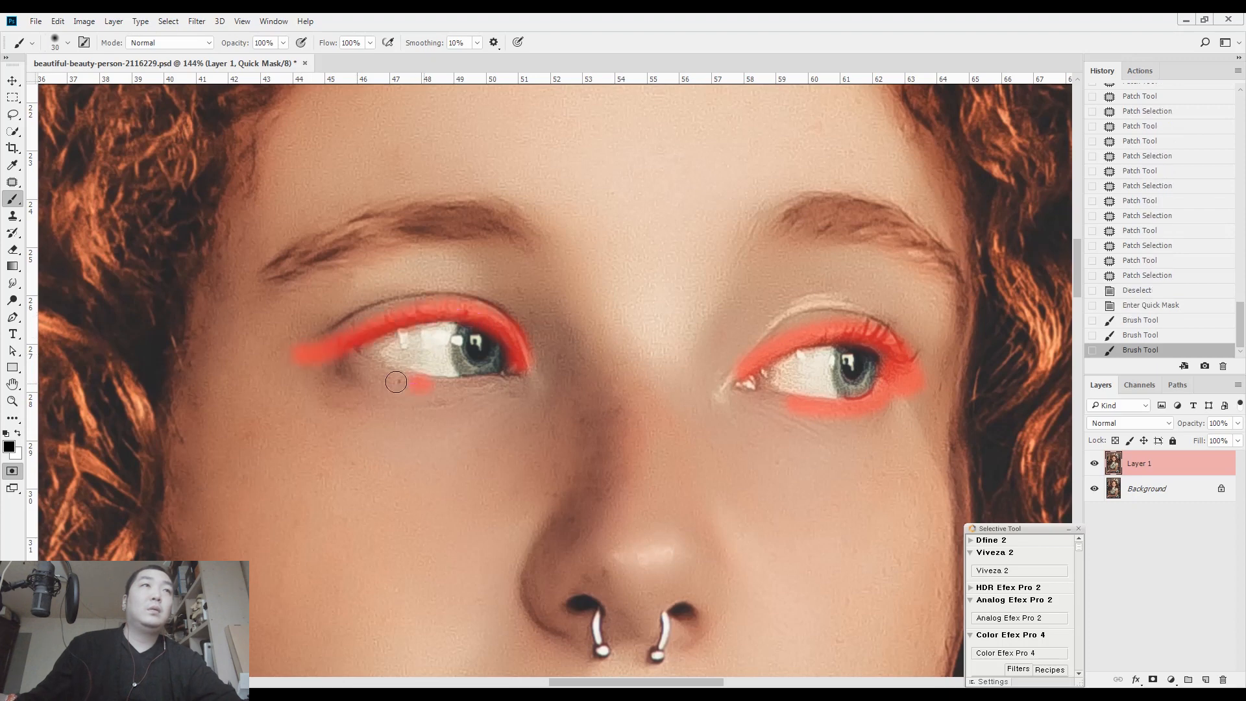
{"action": "left_click", "coordinate": [304, 355]}
{"action": "key", "text": "q"}
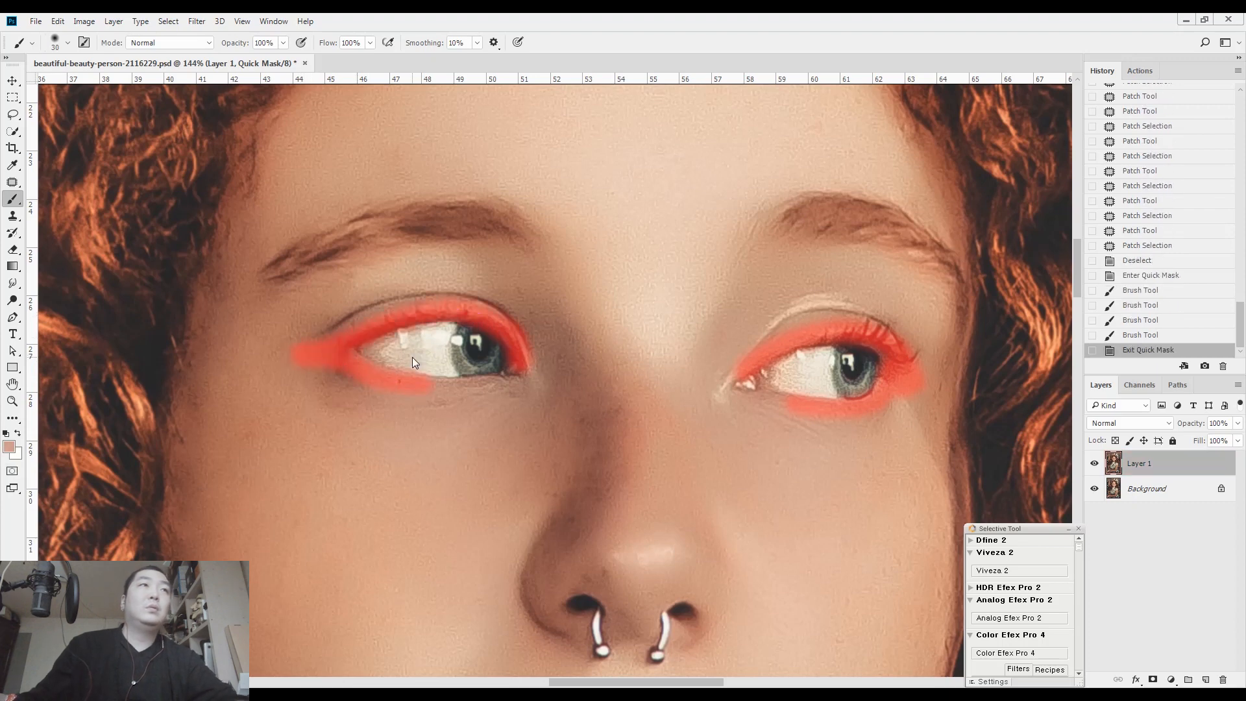
Step: Feather the lash line selection, darken it with Curves at input 149 and output 117, and deselect
{"action": "key", "text": "shift+F6"}
{"action": "key", "text": "Return"}
{"action": "key", "text": "ctrl+h"}
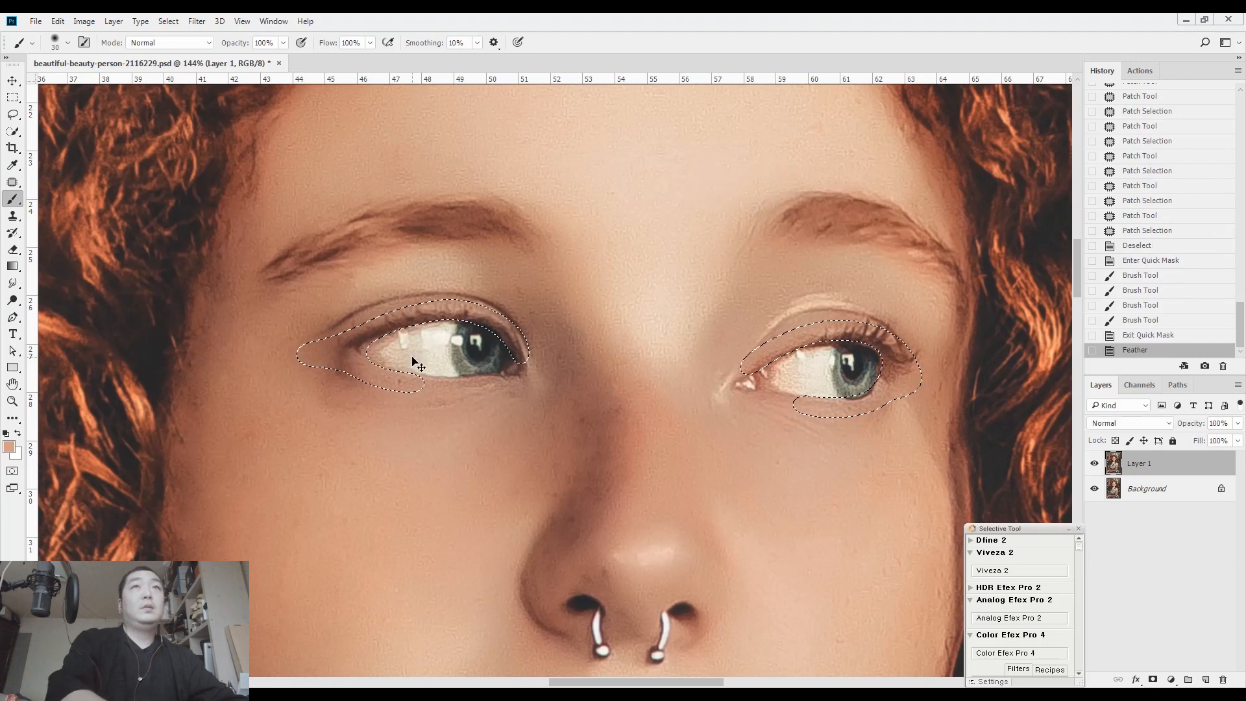
{"action": "key", "text": "ctrl+m"}
{"action": "left_click_drag", "start_coordinate": [916, 482], "coordinate": [921, 497]}
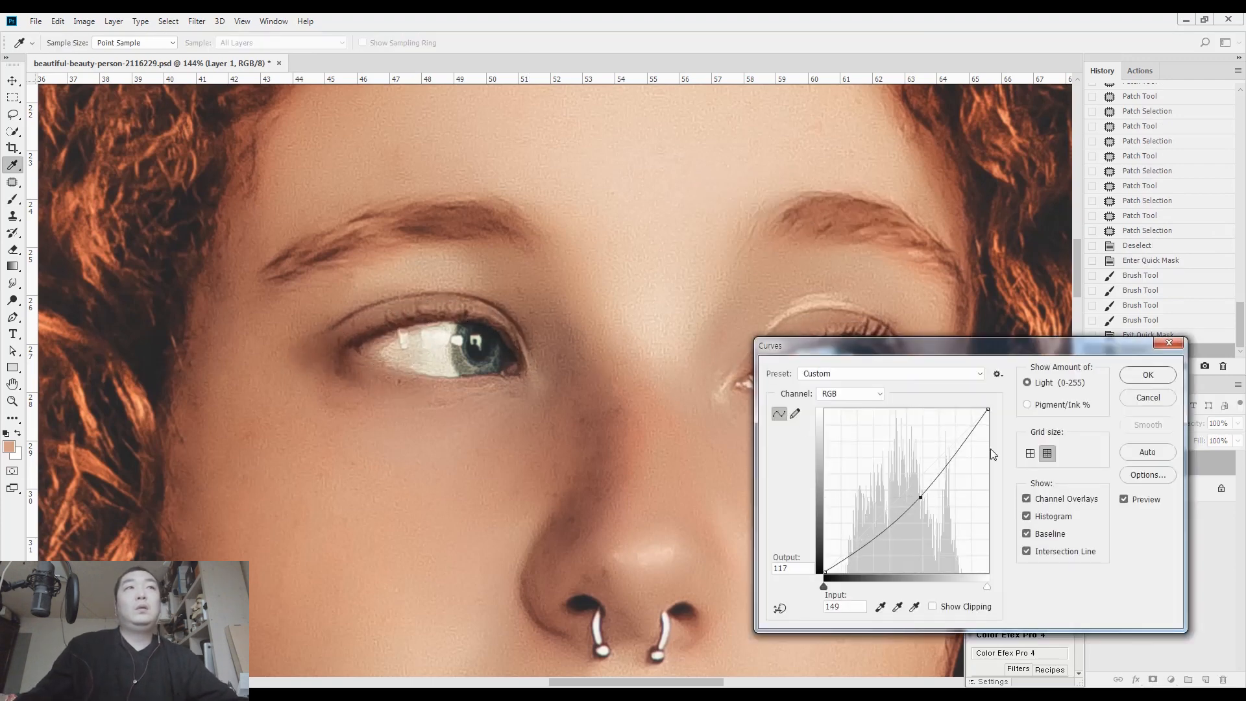
{"action": "left_click", "coordinate": [1134, 379]}
{"action": "key", "text": "b"}
{"action": "mouse_move", "coordinate": [658, 372]}
{"action": "left_mouse_down"}
{"action": "mouse_move", "coordinate": [590, 369]}
{"action": "mouse_move", "coordinate": [708, 375]}
{"action": "left_mouse_up"}
{"action": "mouse_move", "coordinate": [544, 412]}
{"action": "left_mouse_down"}
{"action": "mouse_move", "coordinate": [431, 399]}
{"action": "mouse_move", "coordinate": [496, 373]}
{"action": "mouse_move", "coordinate": [564, 259]}
{"action": "left_mouse_up"}
{"action": "key", "text": "ctrl+d"}
Step: Paint over the crown and the hair beside the chalkboard in a new Quick Mask with a large soft brush
{"action": "key", "text": "q"}
{"action": "key", "text": "bracketright"}
{"action": "key", "text": "bracketright"}
{"action": "key", "text": "bracketright"}
{"action": "key", "text": "bracketright"}
{"action": "key", "text": "bracketright"}
{"action": "key", "text": "bracketright"}
{"action": "key", "text": "bracketright"}
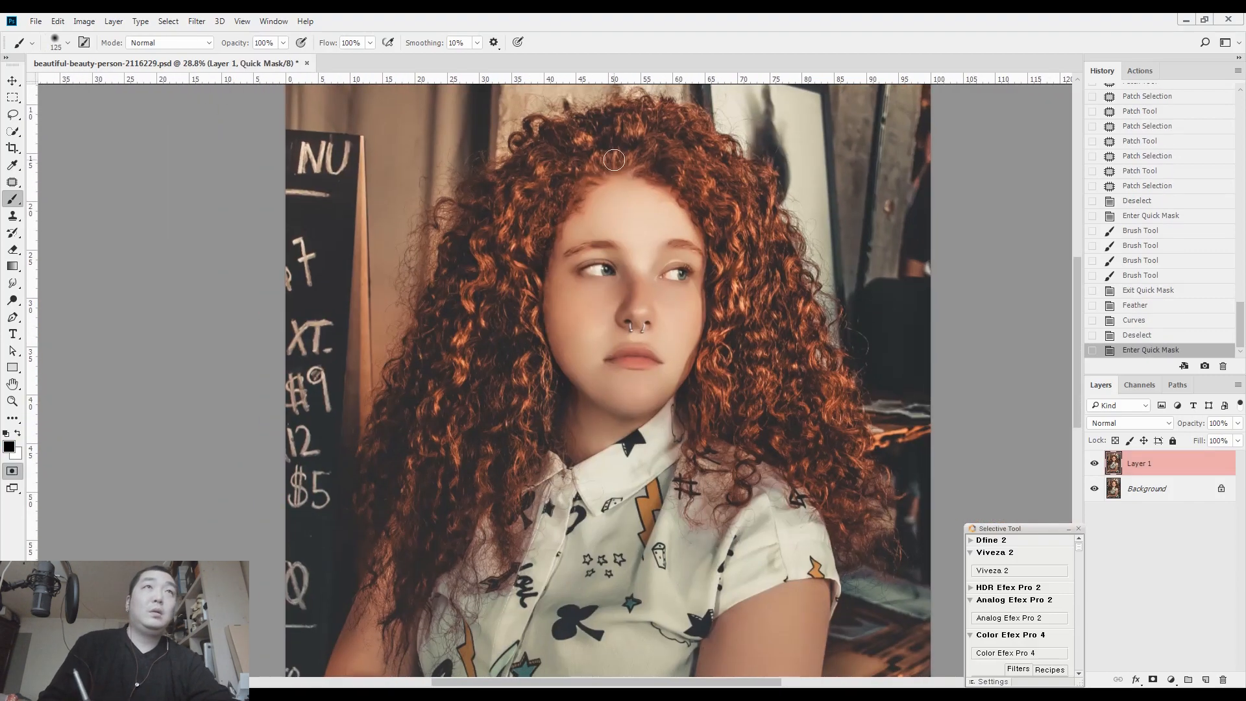
{"action": "key", "text": "bracketright"}
{"action": "key", "text": "bracketright"}
{"action": "mouse_move", "coordinate": [634, 151]}
{"action": "left_mouse_down"}
{"action": "mouse_move", "coordinate": [584, 160]}
{"action": "mouse_move", "coordinate": [528, 215]}
{"action": "mouse_move", "coordinate": [507, 375]}
{"action": "mouse_move", "coordinate": [517, 311]}
{"action": "mouse_move", "coordinate": [526, 394]}
{"action": "mouse_move", "coordinate": [518, 227]}
{"action": "mouse_move", "coordinate": [543, 384]}
{"action": "mouse_move", "coordinate": [506, 560]}
{"action": "left_mouse_up"}
{"action": "key", "text": "bracketleft"}
{"action": "key", "text": "bracketleft"}
{"action": "key", "text": "bracketright"}
{"action": "key", "text": "bracketright"}
{"action": "left_click_drag", "start_coordinate": [401, 636], "coordinate": [478, 461]}
{"action": "left_click_drag", "start_coordinate": [428, 553], "coordinate": [485, 409]}
{"action": "mouse_move", "coordinate": [378, 563]}
{"action": "left_mouse_down"}
{"action": "mouse_move", "coordinate": [370, 474]}
{"action": "mouse_move", "coordinate": [444, 313]}
{"action": "mouse_move", "coordinate": [565, 143]}
{"action": "left_mouse_up"}
{"action": "mouse_move", "coordinate": [430, 436]}
{"action": "left_mouse_down"}
{"action": "mouse_move", "coordinate": [490, 303]}
{"action": "mouse_move", "coordinate": [417, 493]}
{"action": "mouse_move", "coordinate": [469, 418]}
{"action": "left_mouse_up"}
{"action": "left_click_drag", "start_coordinate": [430, 357], "coordinate": [417, 376]}
{"action": "key", "text": "bracketleft"}
{"action": "mouse_move", "coordinate": [421, 365]}
{"action": "left_mouse_down"}
{"action": "mouse_move", "coordinate": [409, 379]}
{"action": "mouse_move", "coordinate": [491, 224]}
{"action": "mouse_move", "coordinate": [451, 248]}
{"action": "left_mouse_up"}
Step: Cover the remaining hair across the crown and opposite the chalkboard with a 250 px brush and turn the mask into a selection
{"action": "mouse_move", "coordinate": [516, 199]}
{"action": "left_mouse_down"}
{"action": "mouse_move", "coordinate": [604, 130]}
{"action": "mouse_move", "coordinate": [657, 115]}
{"action": "left_mouse_up"}
{"action": "mouse_move", "coordinate": [615, 167]}
{"action": "left_mouse_down"}
{"action": "mouse_move", "coordinate": [553, 212]}
{"action": "mouse_move", "coordinate": [686, 175]}
{"action": "mouse_move", "coordinate": [720, 207]}
{"action": "mouse_move", "coordinate": [743, 260]}
{"action": "mouse_move", "coordinate": [660, 115]}
{"action": "mouse_move", "coordinate": [762, 195]}
{"action": "mouse_move", "coordinate": [822, 315]}
{"action": "mouse_move", "coordinate": [879, 542]}
{"action": "left_mouse_up"}
{"action": "mouse_move", "coordinate": [835, 460]}
{"action": "left_mouse_down"}
{"action": "mouse_move", "coordinate": [804, 455]}
{"action": "mouse_move", "coordinate": [727, 480]}
{"action": "mouse_move", "coordinate": [703, 389]}
{"action": "mouse_move", "coordinate": [724, 315]}
{"action": "mouse_move", "coordinate": [772, 432]}
{"action": "mouse_move", "coordinate": [801, 403]}
{"action": "mouse_move", "coordinate": [840, 458]}
{"action": "left_mouse_up"}
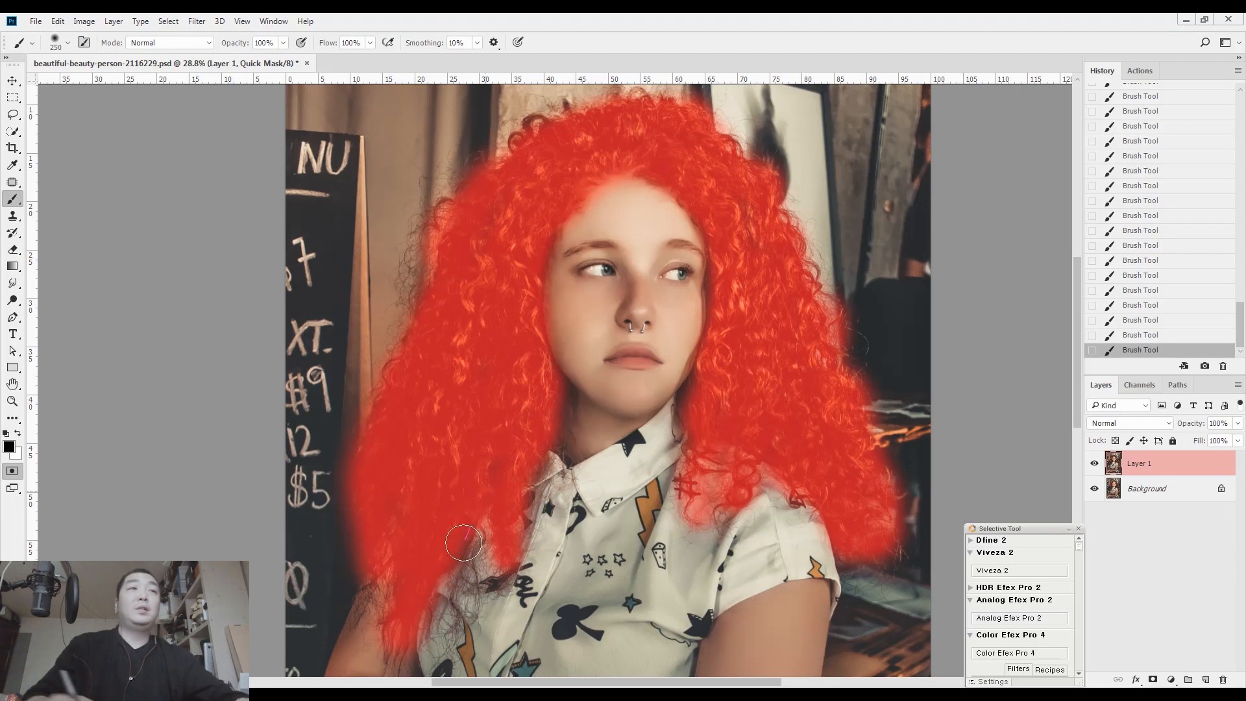
{"action": "key", "text": "q"}
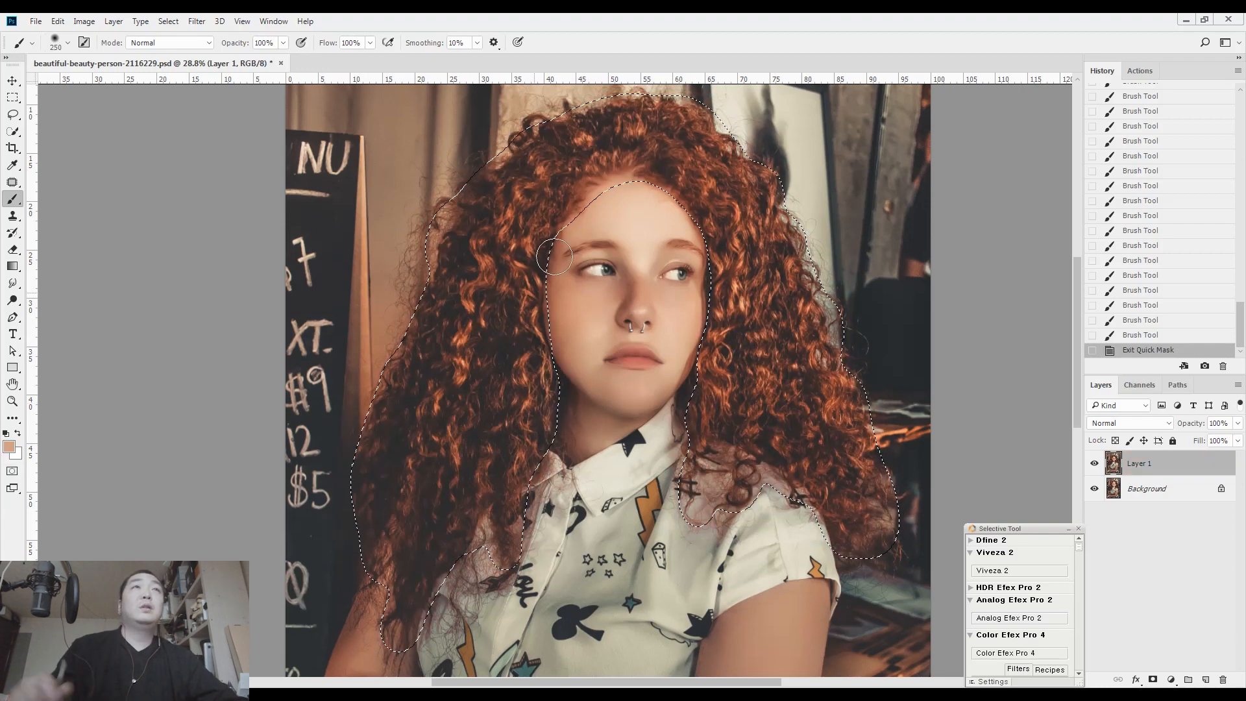
Step: Hide the selection edges and reduce the hair's saturation to -35 with Hue/Saturation
{"action": "scroll", "coordinate": [705, 192], "scroll_direction": "up", "scroll_amount": 3}
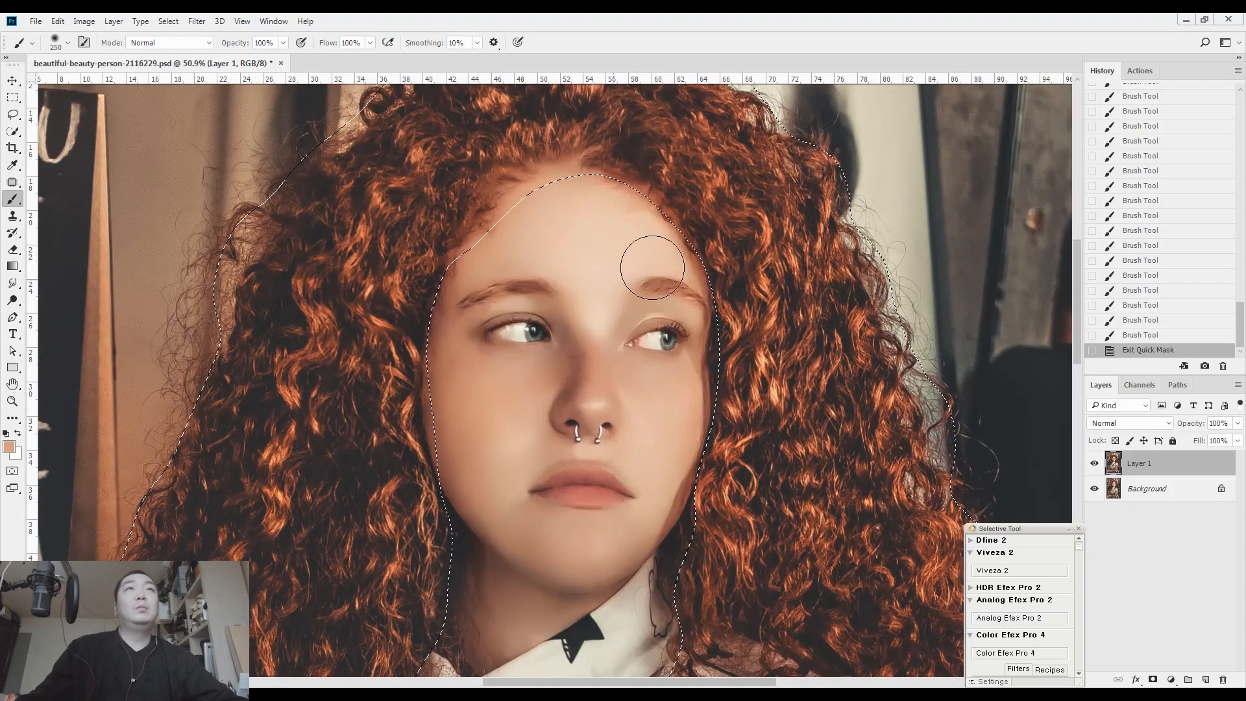
{"action": "key", "text": "ctrl+h"}
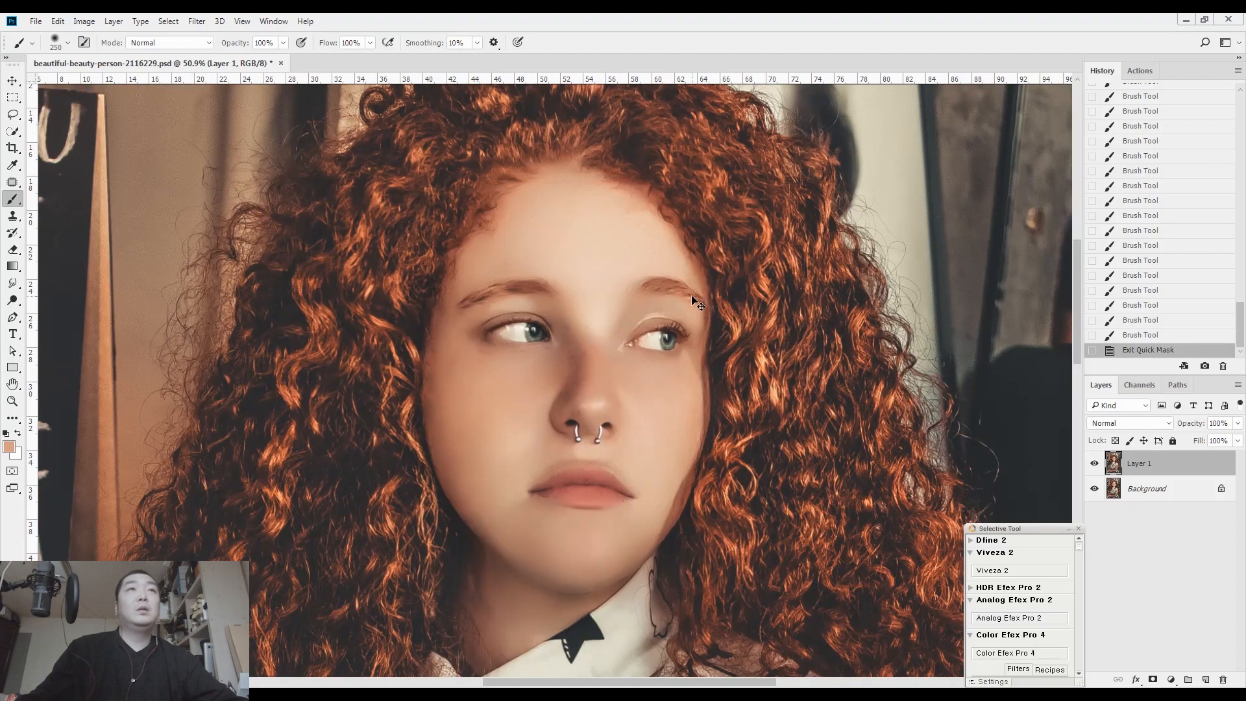
{"action": "key", "text": "ctrl+u"}
{"action": "left_click_drag", "start_coordinate": [932, 286], "coordinate": [941, 290]}
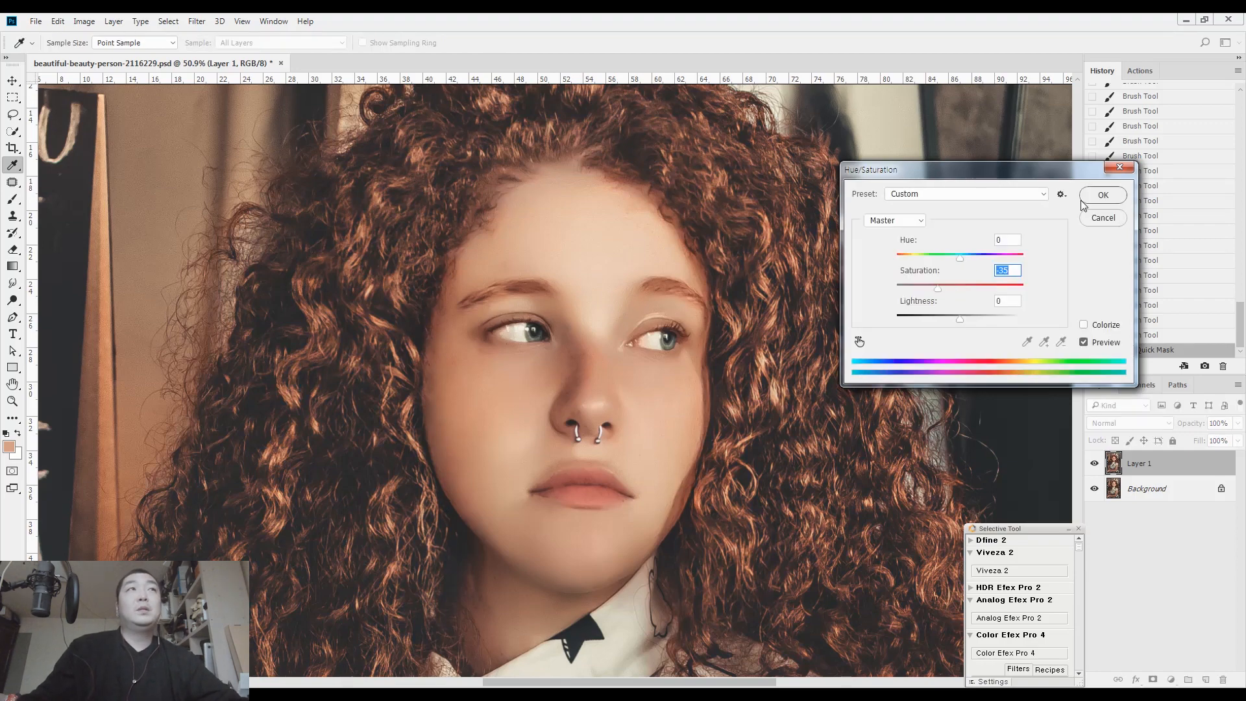
{"action": "left_click", "coordinate": [1103, 194]}
Step: Darken the hair slightly with Curves at RGB input 131 and output 125, and deselect
{"action": "key", "text": "ctrl+0"}
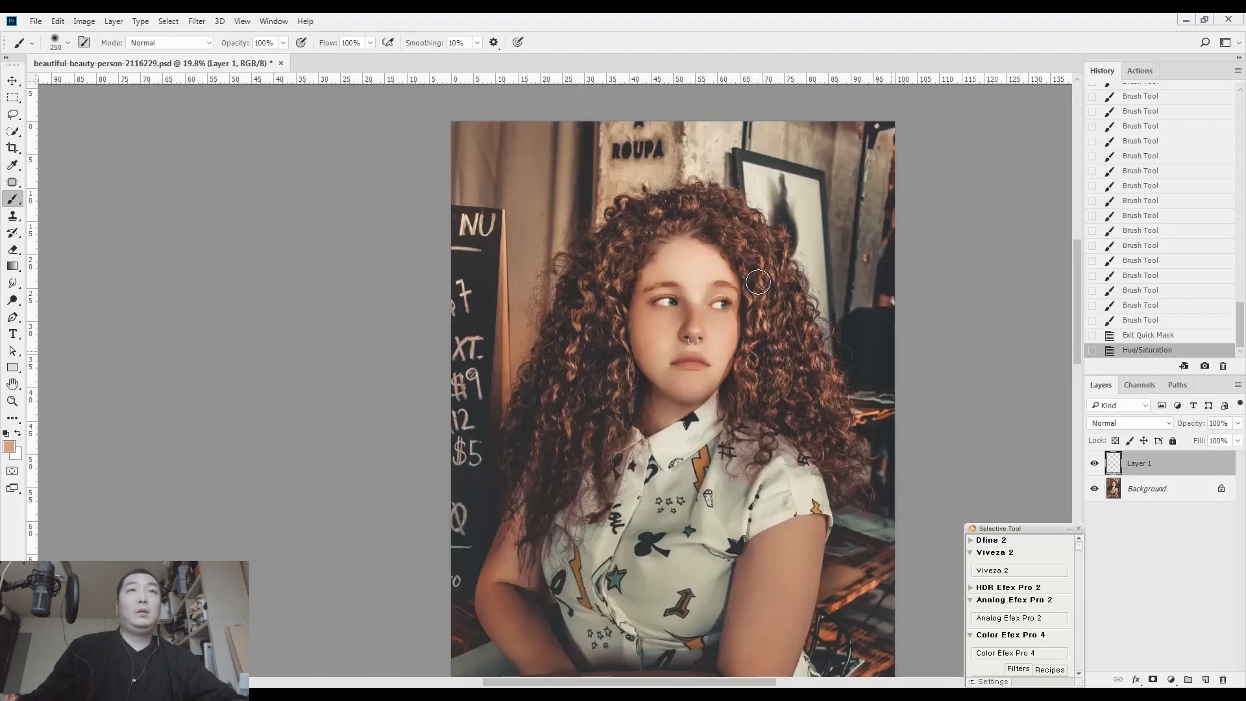
{"action": "key", "text": "ctrl+m"}
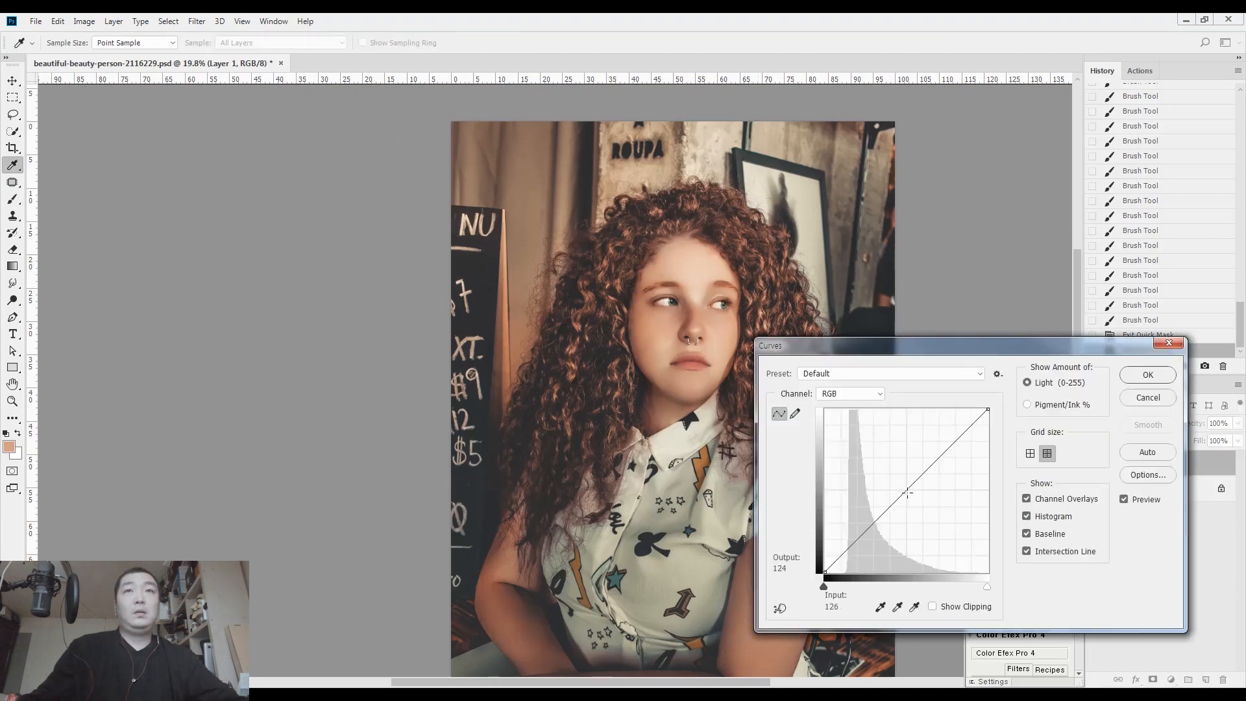
{"action": "left_click", "coordinate": [910, 493]}
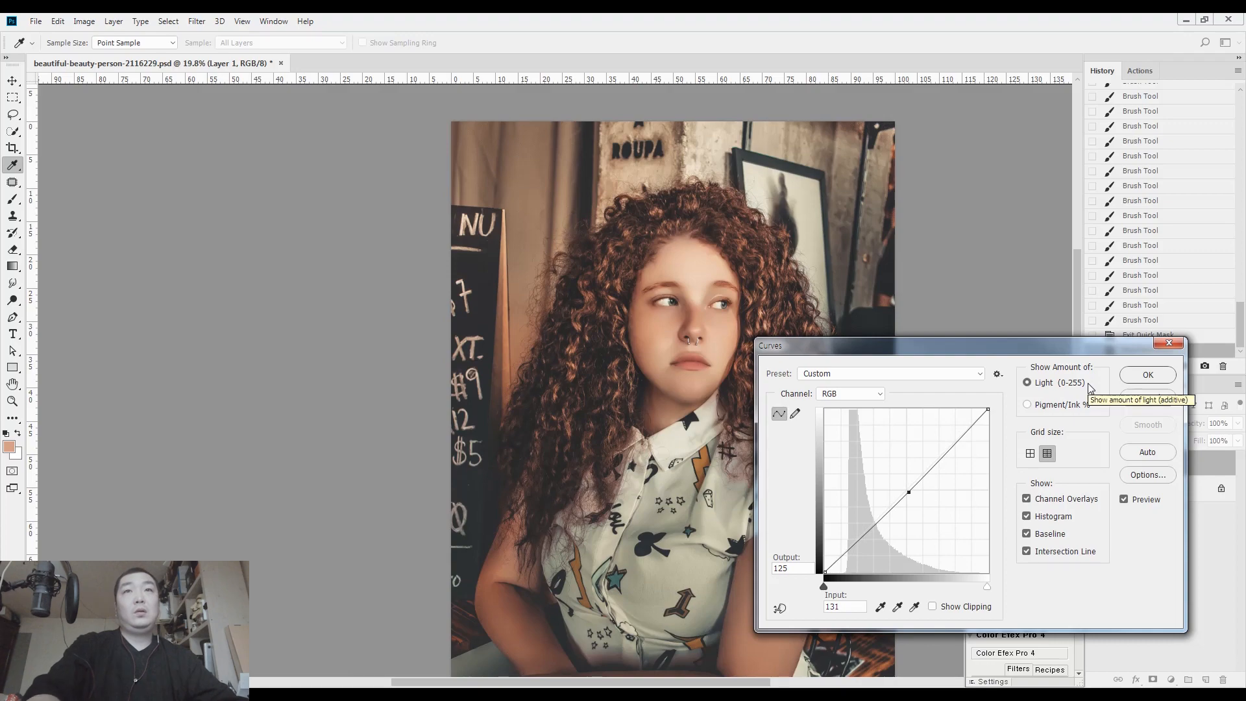
{"action": "left_click", "coordinate": [1146, 376]}
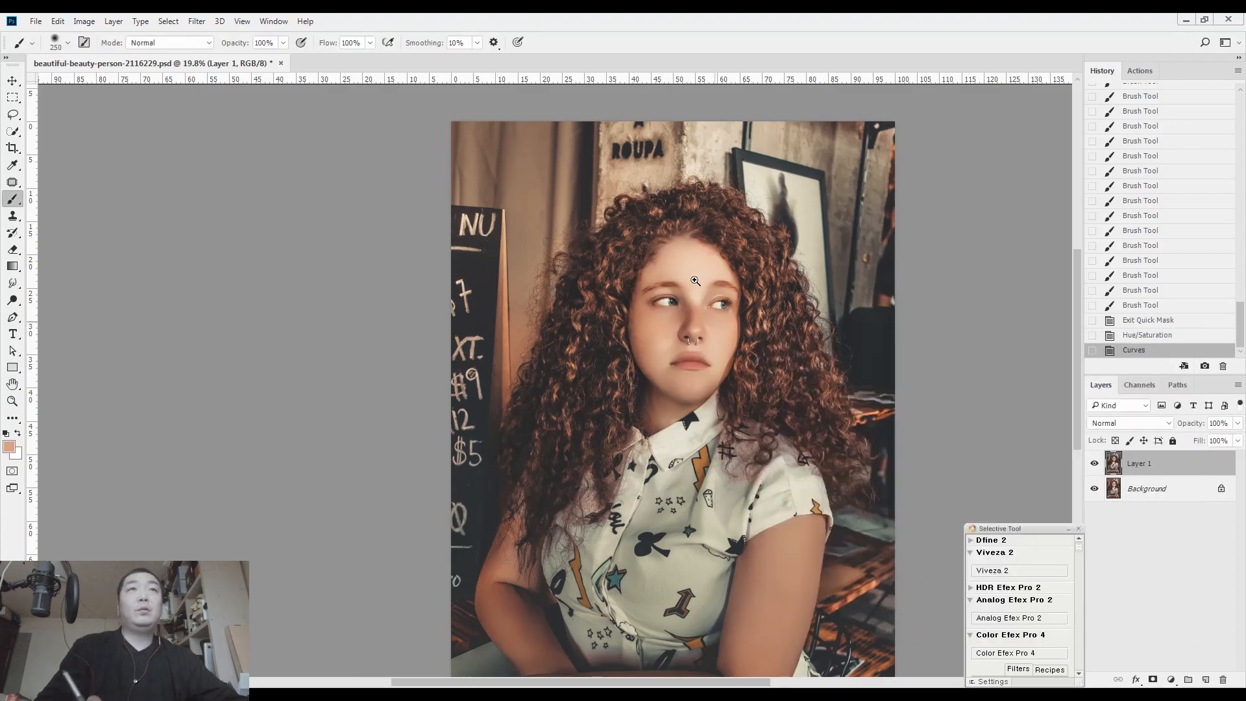
{"action": "scroll", "coordinate": [714, 273], "scroll_direction": "up", "scroll_amount": 6}
{"action": "key", "text": "ctrl+d"}
Step: Paint both eyebrows in a new Quick Mask with a brush of about 40 to 60 px
{"action": "key", "text": "d"}
{"action": "key", "text": "q"}
{"action": "key", "text": "bracketleft"}
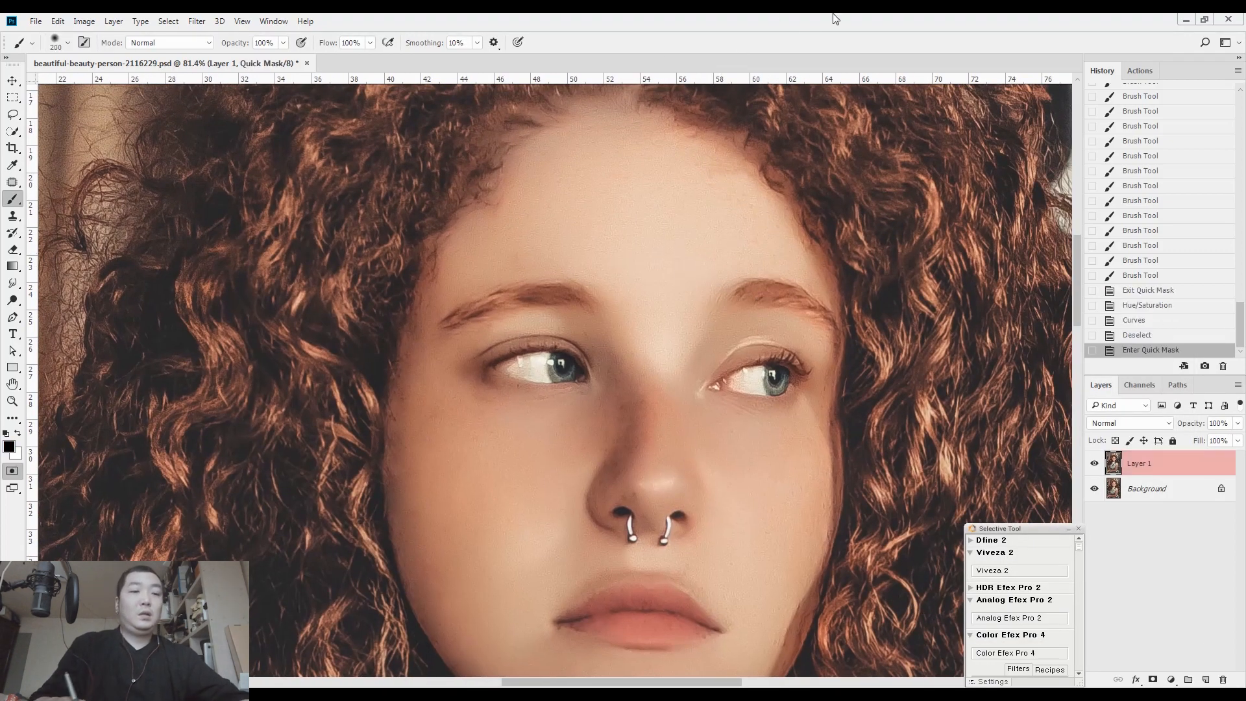
{"action": "key", "text": "bracketleft"}
{"action": "key", "text": "bracketleft"}
{"action": "key", "text": "bracketleft"}
{"action": "key", "text": "bracketleft"}
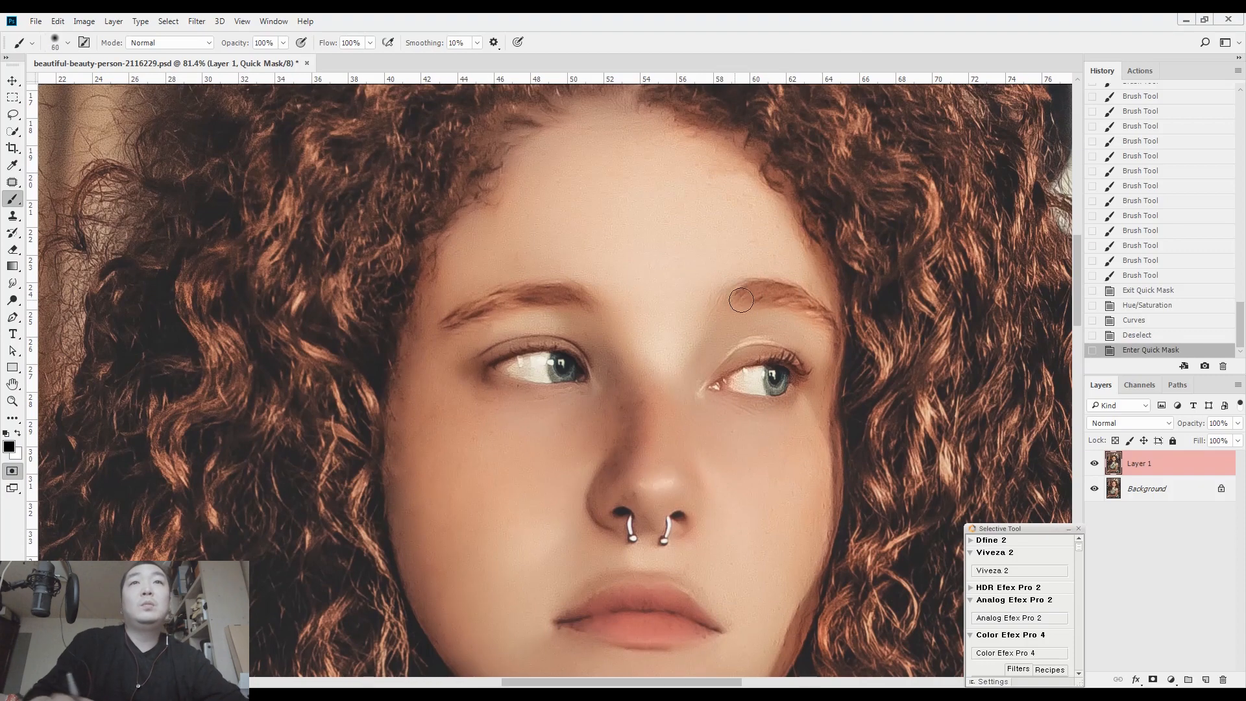
{"action": "left_click_drag", "start_coordinate": [759, 295], "coordinate": [803, 304]}
{"action": "key", "text": "bracketleft"}
{"action": "left_click_drag", "start_coordinate": [803, 304], "coordinate": [831, 322]}
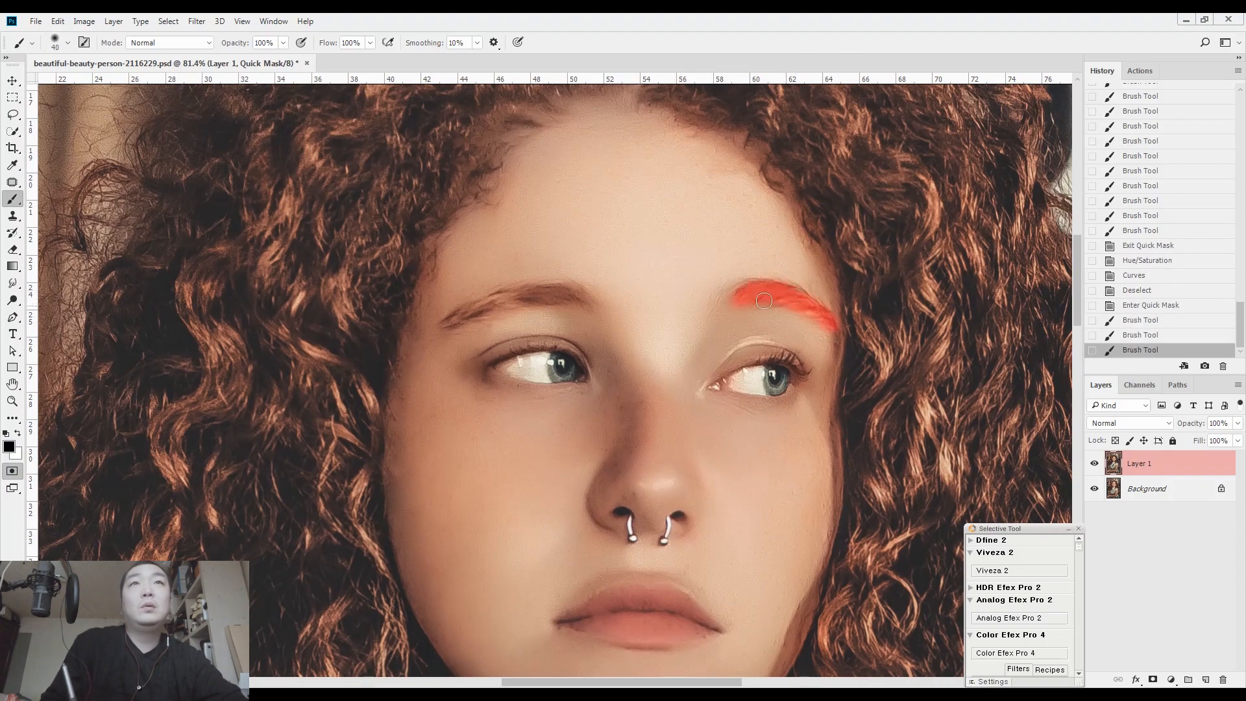
{"action": "left_click_drag", "start_coordinate": [472, 314], "coordinate": [472, 313]}
{"action": "left_click", "coordinate": [565, 295]}
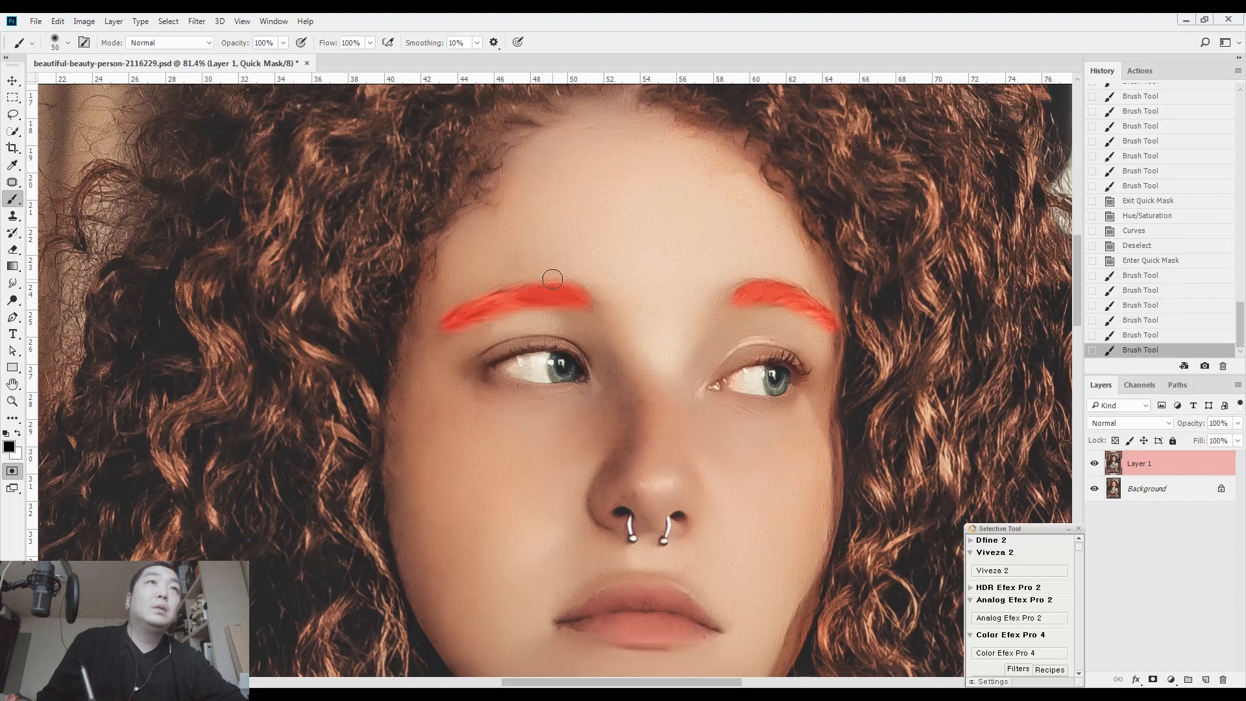
Step: Turn the eyebrow mask into a selection and reduce its saturation to -18 with Hue/Saturation
{"action": "key", "text": "q"}
{"action": "left_click_drag", "start_coordinate": [940, 289], "coordinate": [948, 290]}
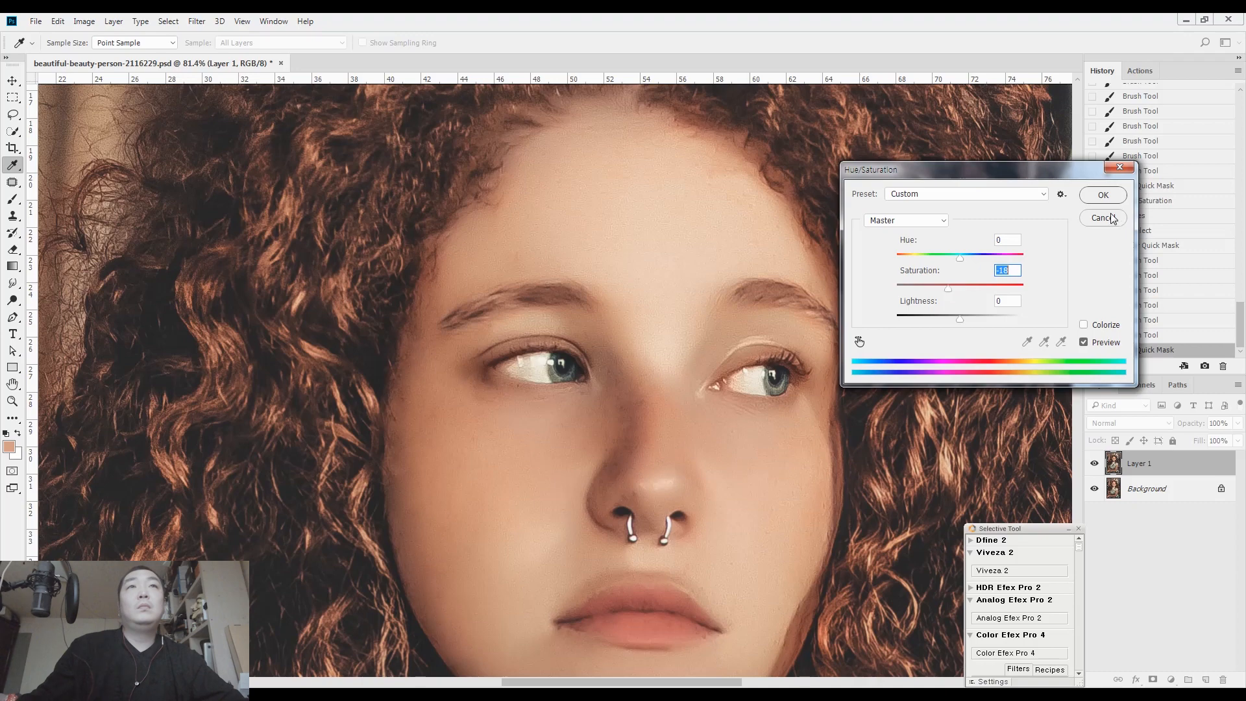
{"action": "left_click", "coordinate": [1104, 195]}
Step: Darken the eyebrows with Curves at RGB input 134 and output 122, and deselect
{"action": "key", "text": "b"}
{"action": "key", "text": "ctrl+m"}
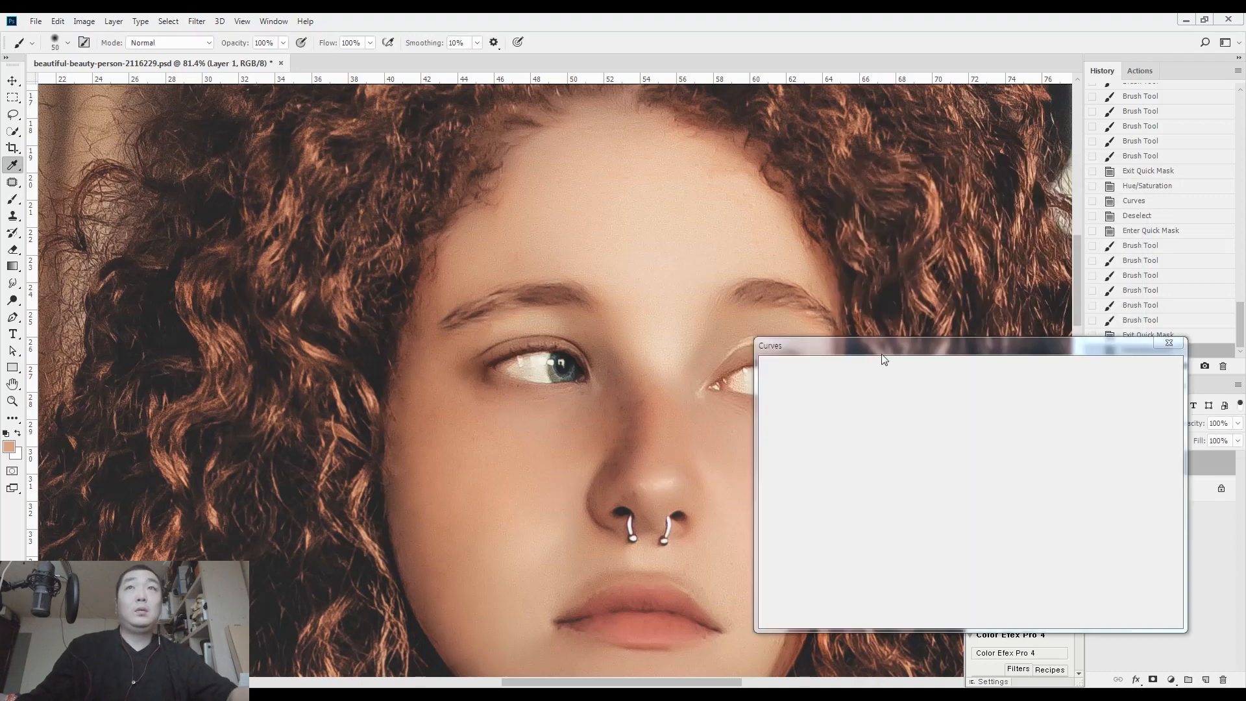
{"action": "left_click_drag", "start_coordinate": [909, 487], "coordinate": [910, 494]}
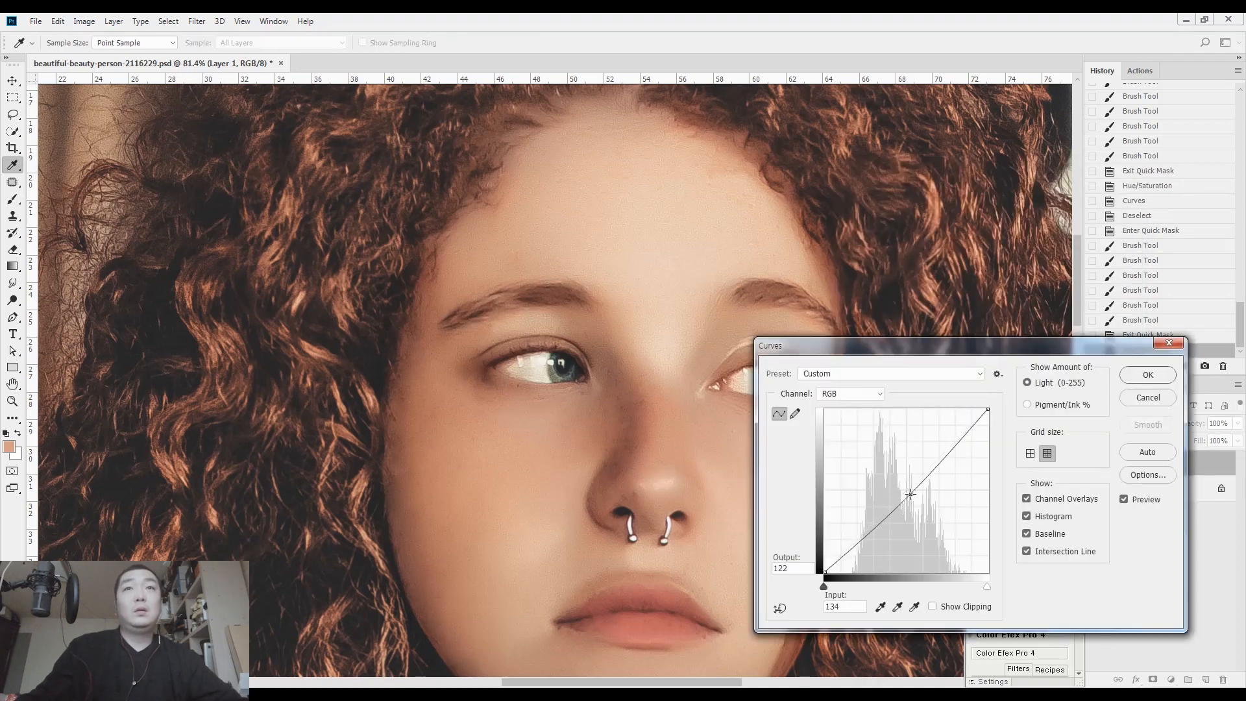
{"action": "left_click", "coordinate": [1142, 375]}
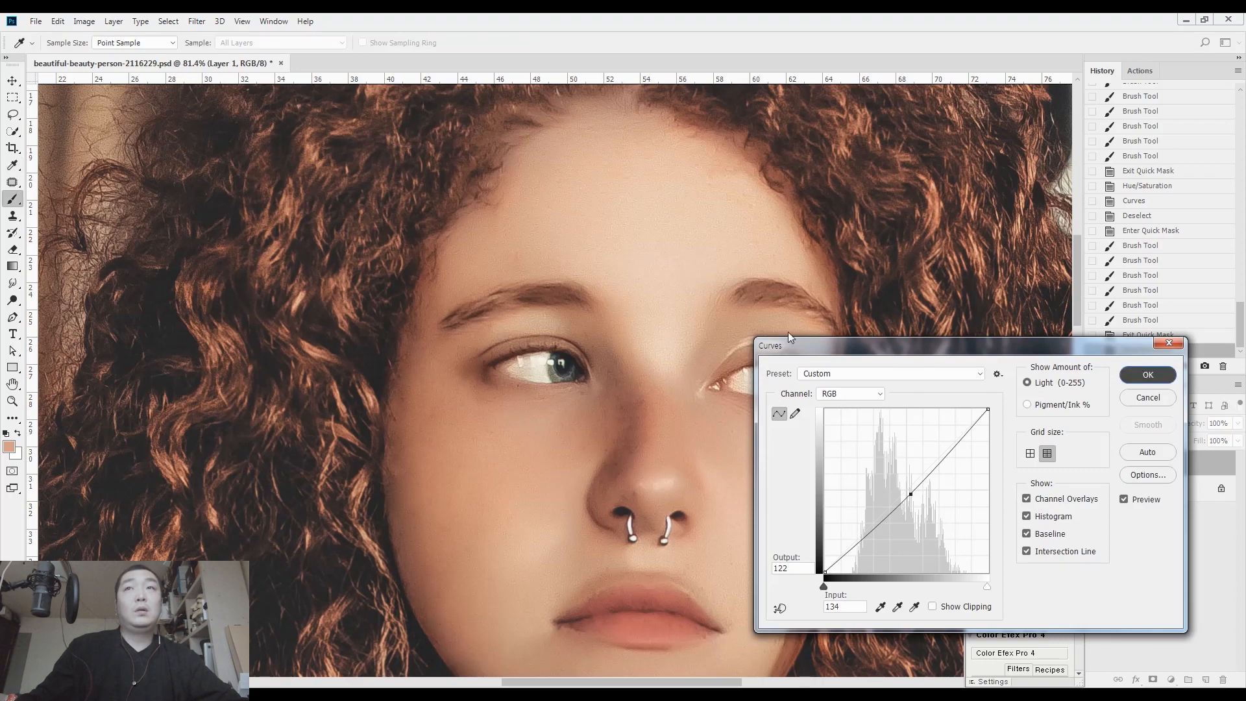
{"action": "mouse_move", "coordinate": [646, 387]}
{"action": "left_mouse_down"}
{"action": "mouse_move", "coordinate": [566, 360]}
{"action": "mouse_move", "coordinate": [582, 338]}
{"action": "left_mouse_up"}
{"action": "key", "text": "ctrl+d"}
Step: Paint both irises in a new Quick Mask with a 25 px brush
{"action": "key", "text": "q"}
{"action": "key", "text": "bracketleft"}
{"action": "key", "text": "bracketleft"}
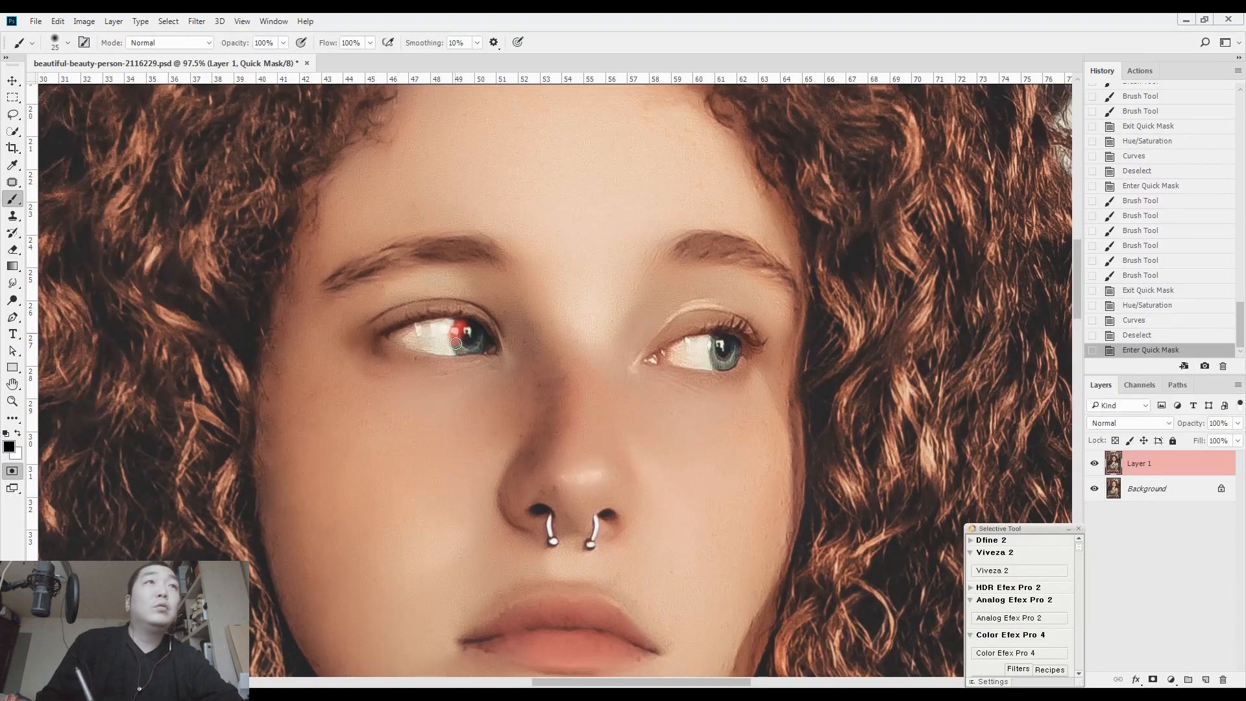
{"action": "left_click_drag", "start_coordinate": [481, 342], "coordinate": [482, 341]}
{"action": "mouse_move", "coordinate": [727, 354]}
{"action": "left_mouse_down"}
{"action": "mouse_move", "coordinate": [716, 344]}
{"action": "mouse_move", "coordinate": [715, 363]}
{"action": "left_mouse_up"}
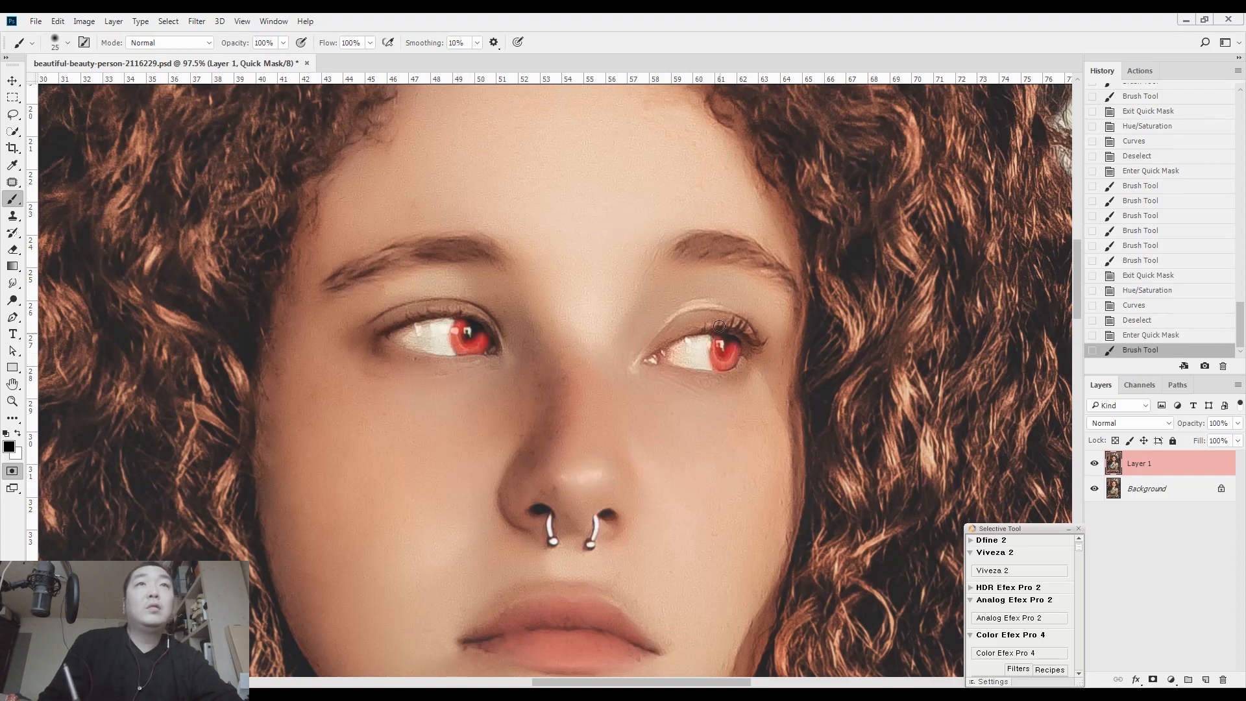
Step: Turn the iris mask into a selection and set its saturation to -100 with Hue/Saturation
{"action": "key", "text": "q"}
{"action": "key", "text": "ctrl+u"}
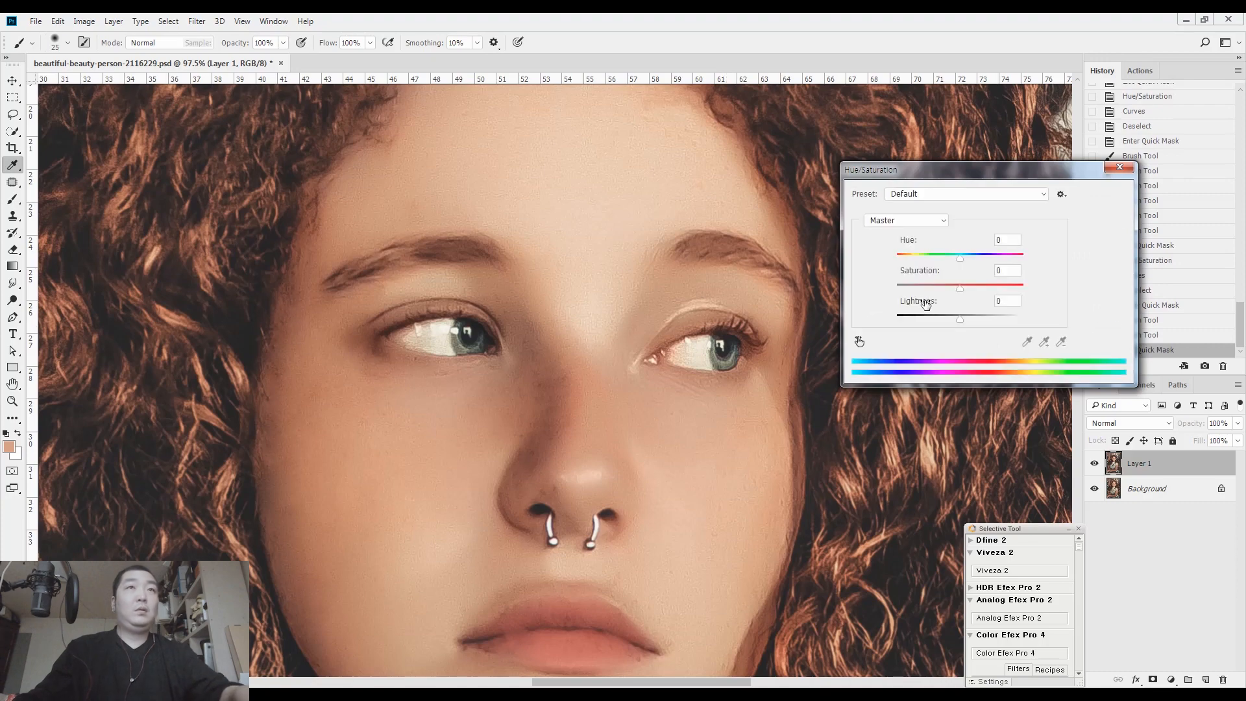
{"action": "left_click_drag", "start_coordinate": [920, 271], "coordinate": [863, 291]}
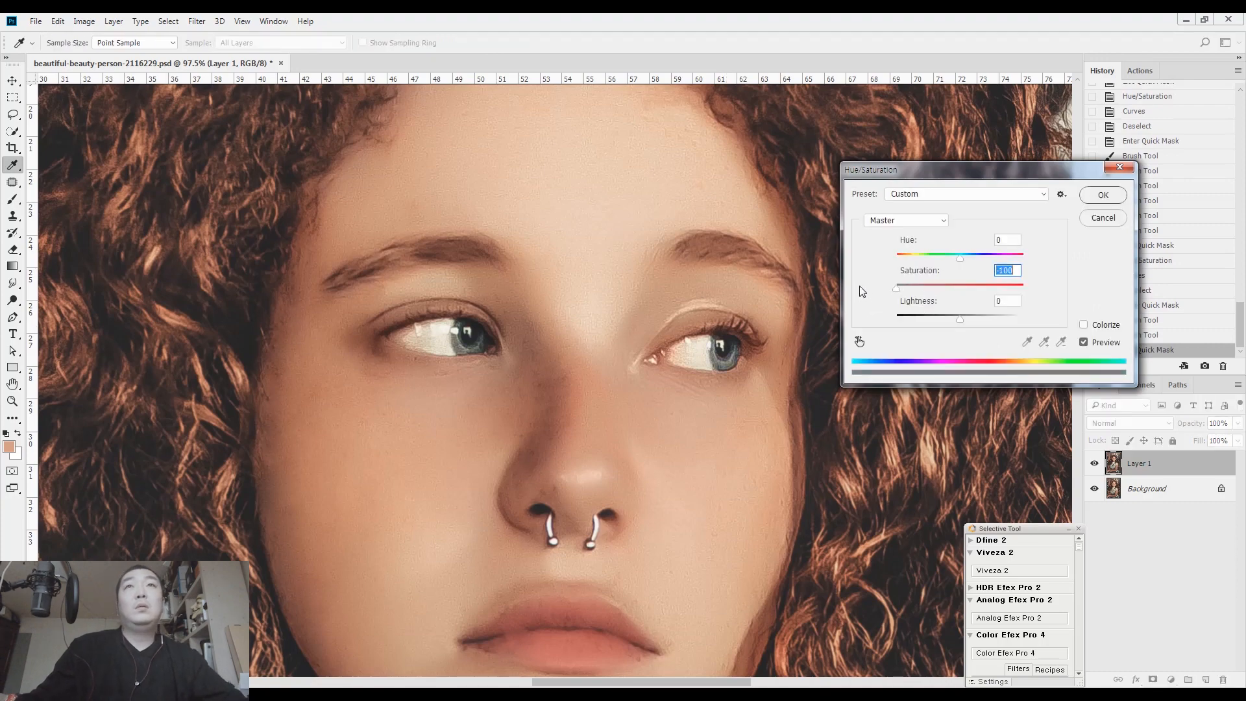
{"action": "left_click", "coordinate": [1105, 202]}
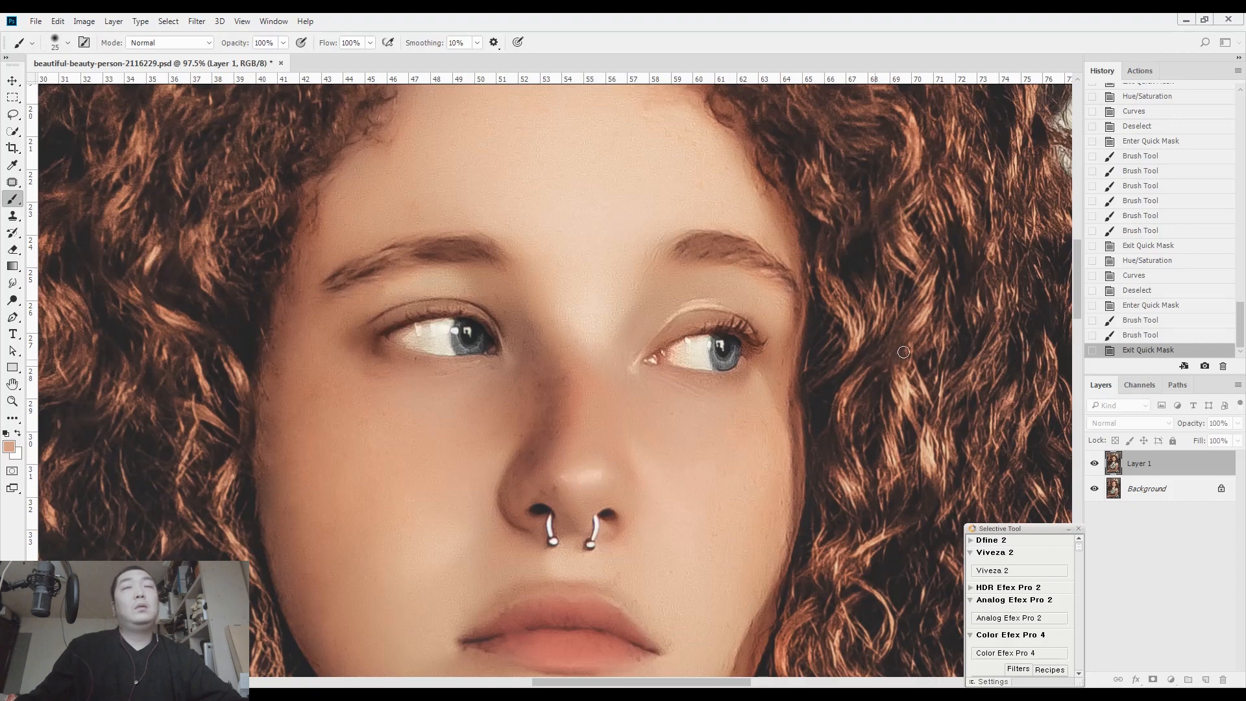
Step: Darken the irises with Curves at RGB input 151 and output 117, and deselect
{"action": "key", "text": "ctrl+m"}
{"action": "left_click_drag", "start_coordinate": [915, 491], "coordinate": [921, 497]}
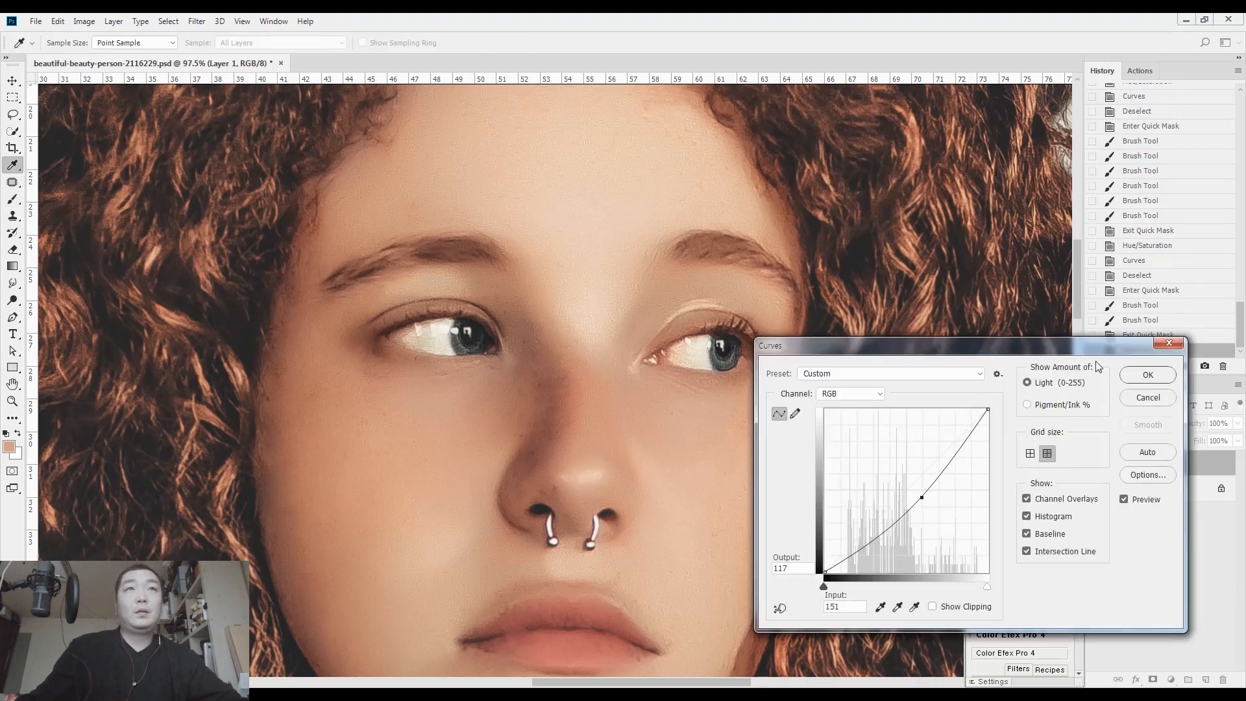
{"action": "left_click", "coordinate": [1147, 374]}
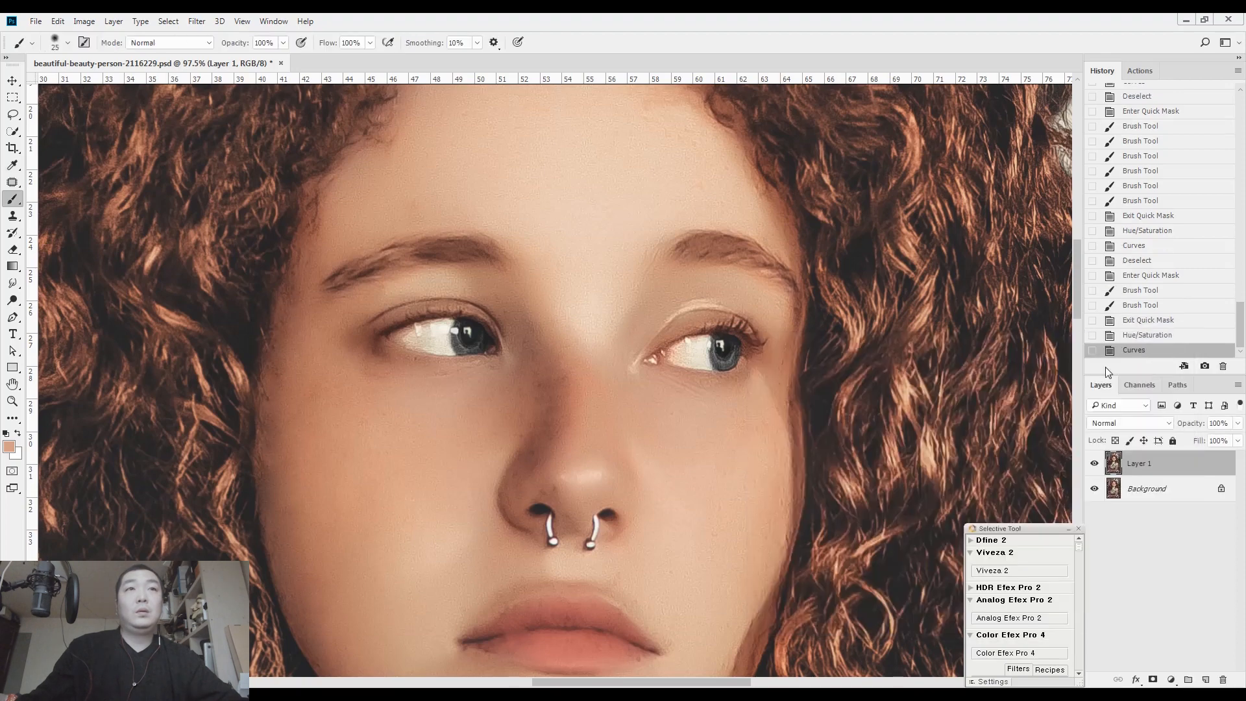
{"action": "left_click_drag", "start_coordinate": [750, 369], "coordinate": [641, 346]}
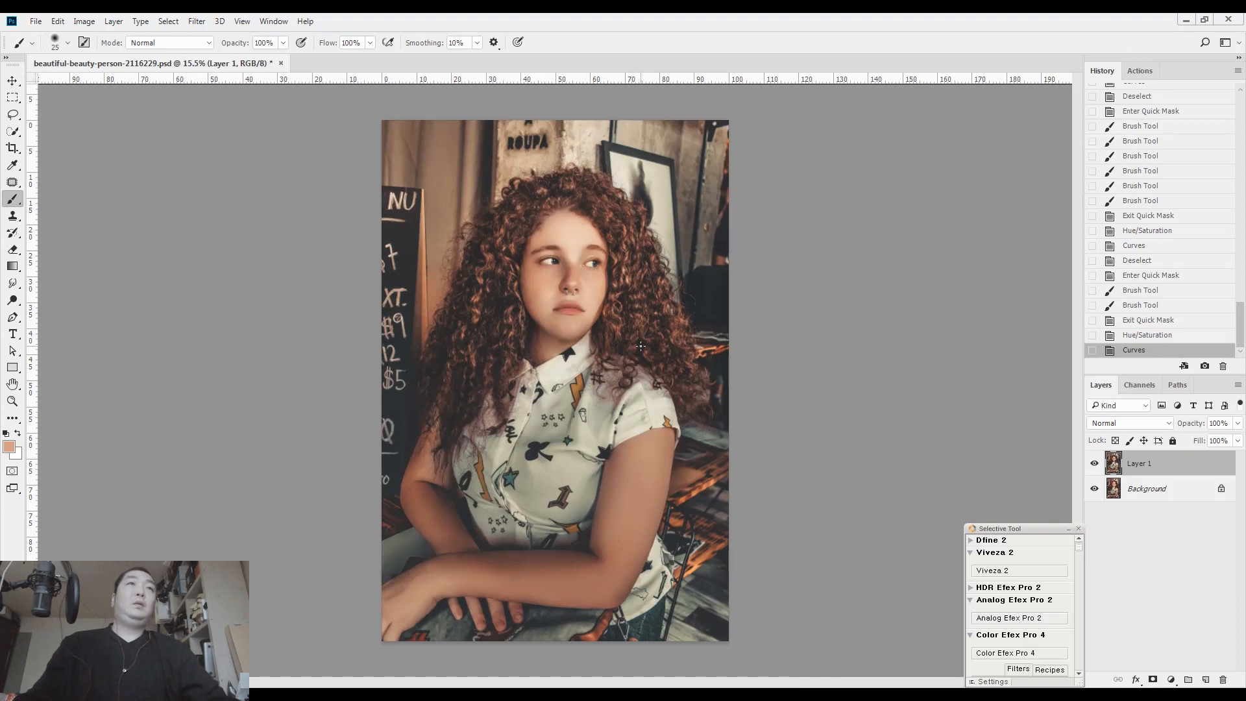
{"action": "key", "text": "l"}
{"action": "key", "text": "ctrl+d"}
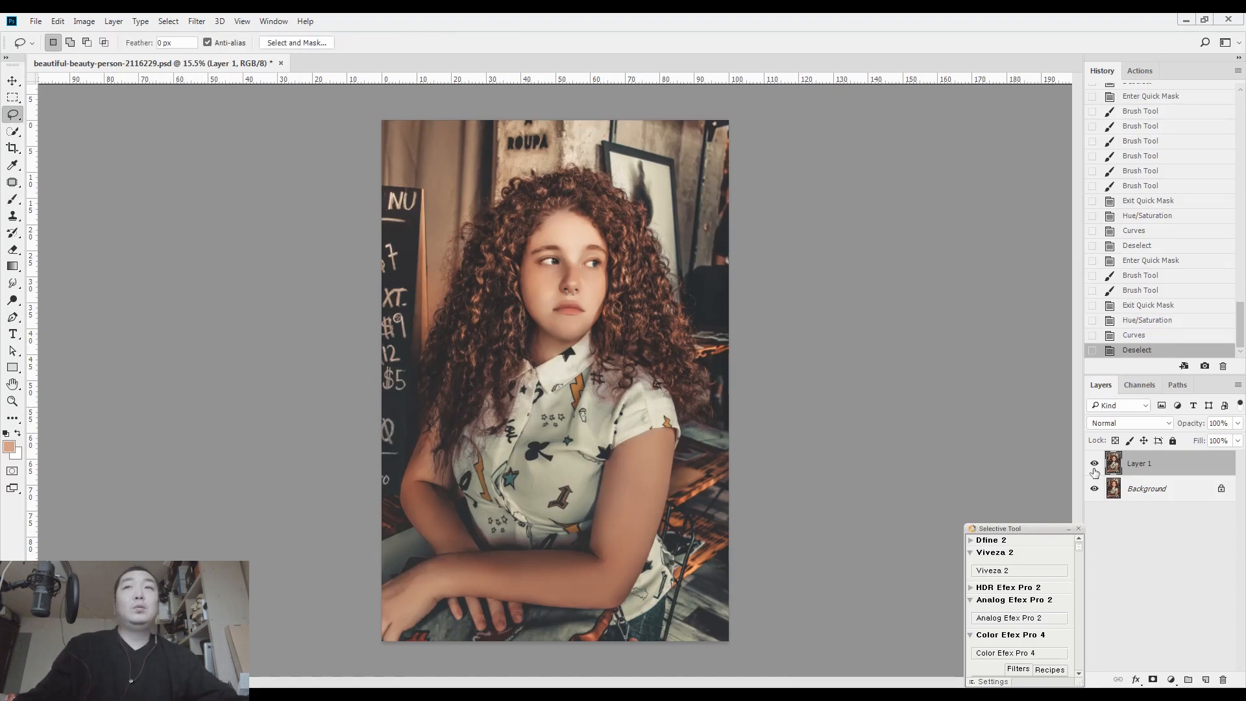
Step: Compare the portrait before and after the latest retouching by toggling the visibility of Layer 1
{"action": "left_click", "coordinate": [1094, 464]}
{"action": "left_click", "coordinate": [1094, 464]}
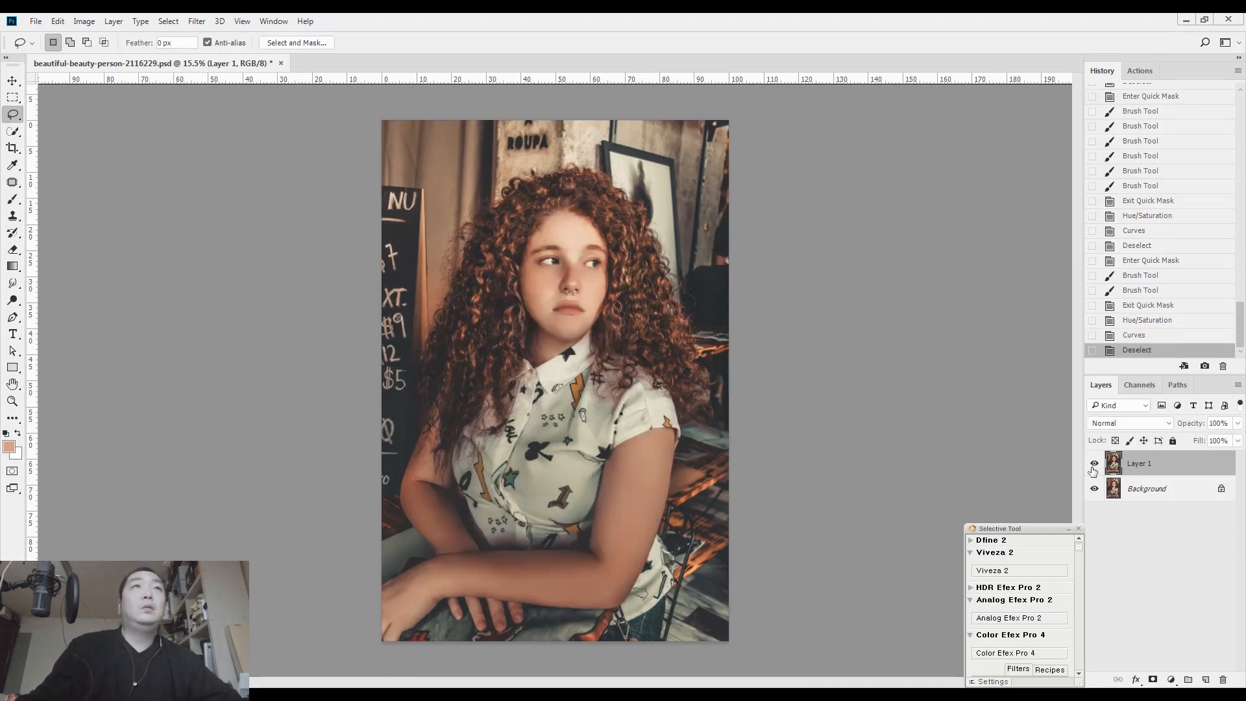
{"action": "left_click", "coordinate": [1094, 465]}
{"action": "left_click", "coordinate": [1094, 465]}
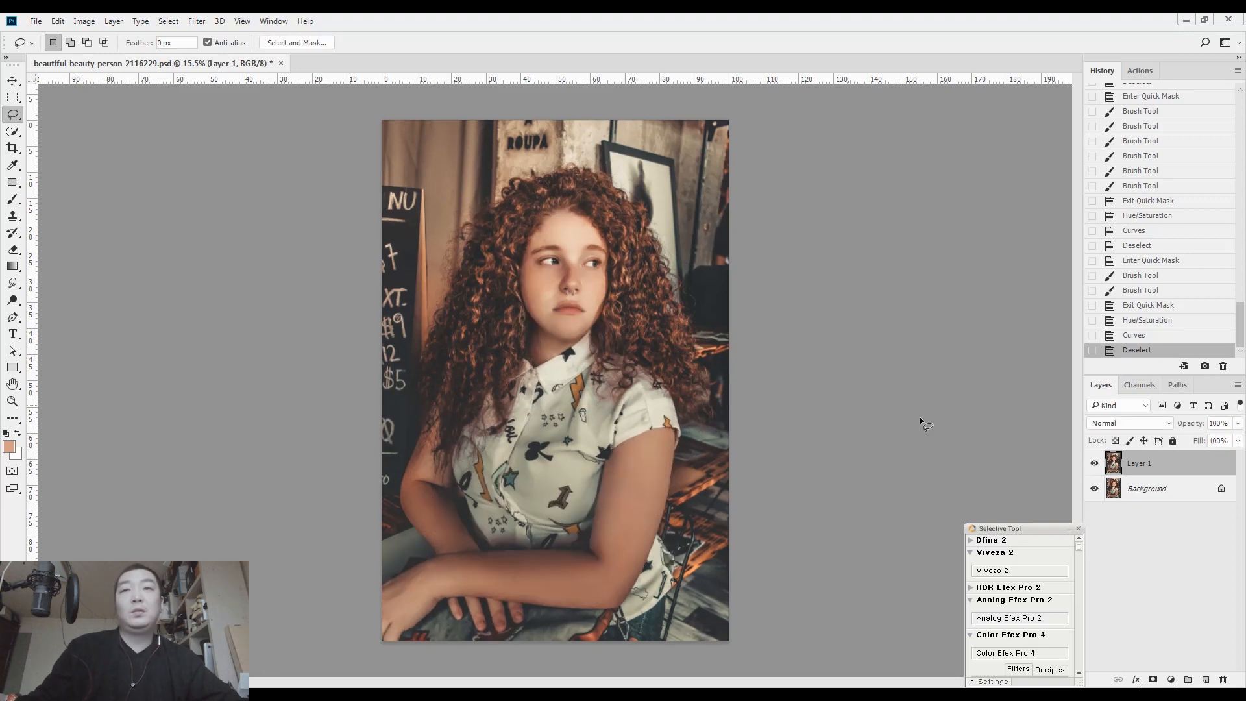
Step: Paint both arms in a new Quick Mask with a large soft brush, finishing at 300 px
{"action": "left_click", "coordinate": [1095, 465]}
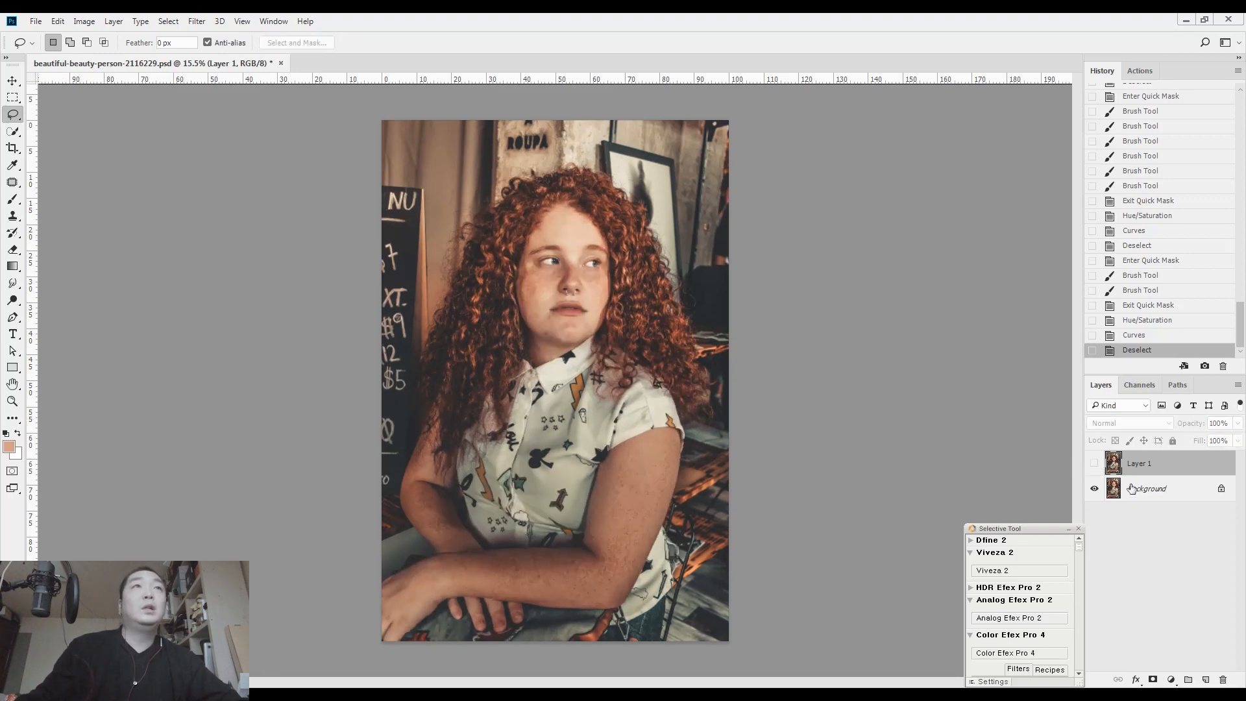
{"action": "left_click", "coordinate": [1094, 464]}
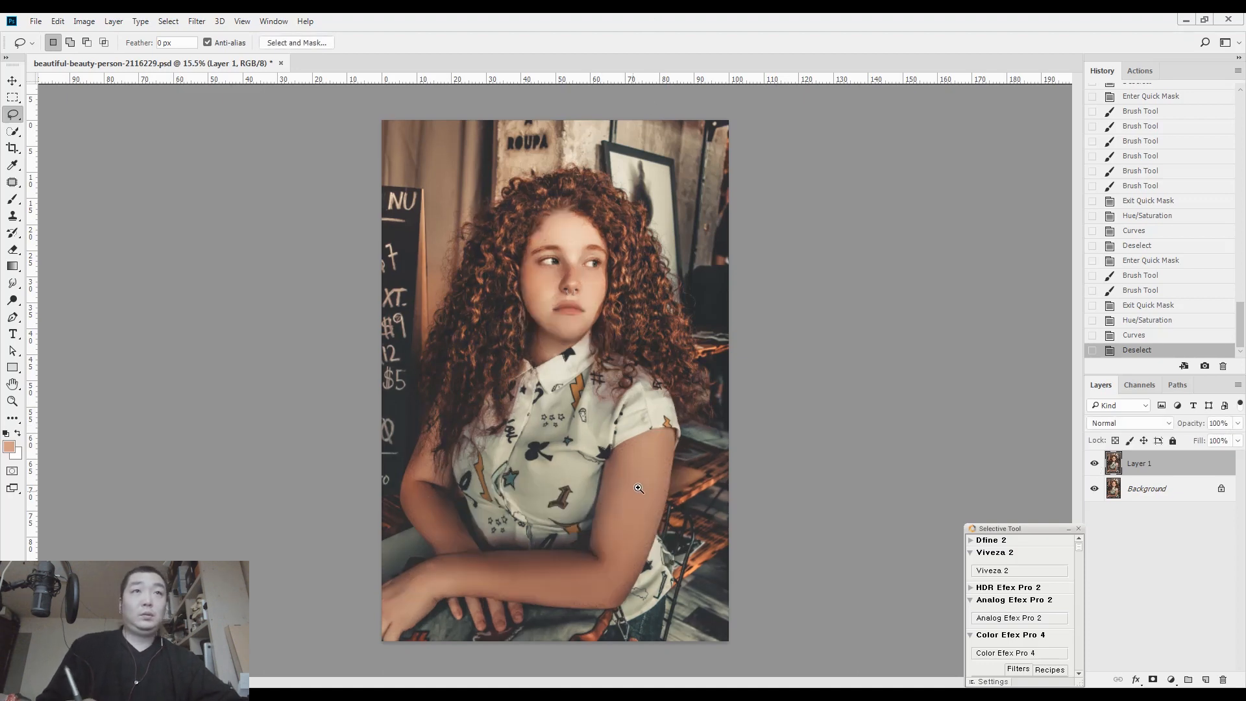
{"action": "left_click_drag", "start_coordinate": [638, 488], "coordinate": [661, 403]}
{"action": "key", "text": "q"}
{"action": "key", "text": "b"}
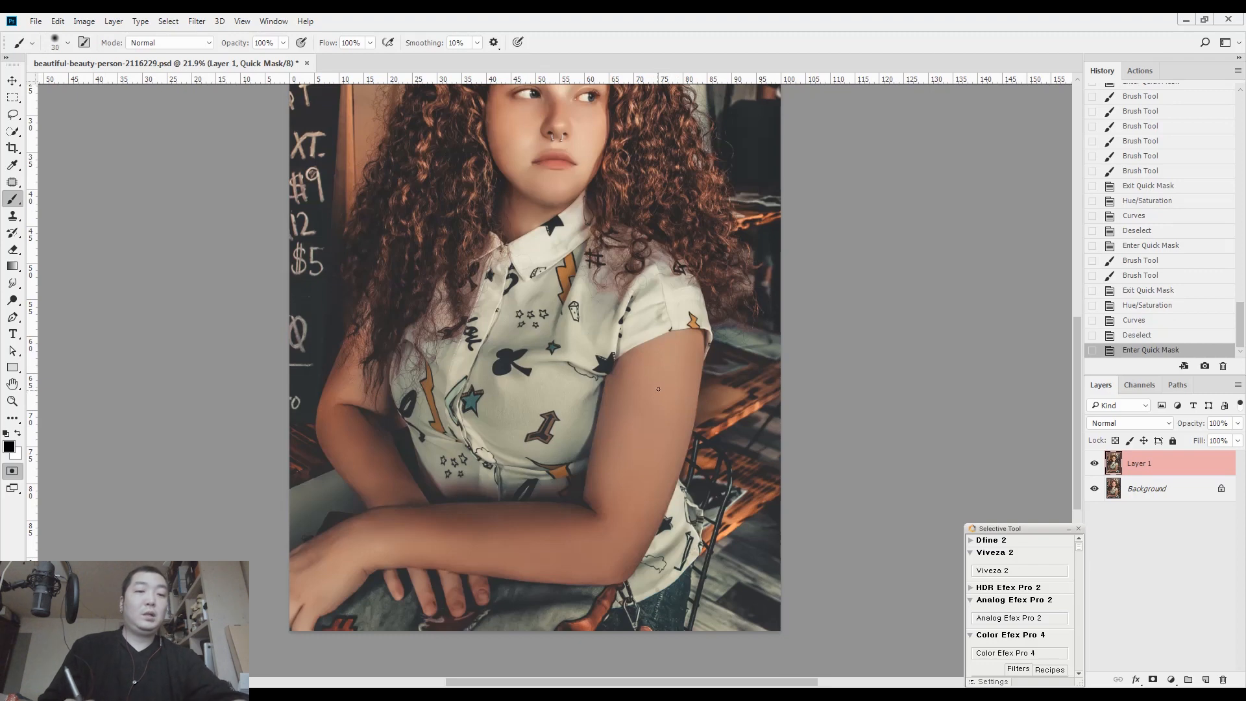
{"action": "key", "text": "bracketright"}
{"action": "key", "text": "bracketright"}
{"action": "key", "text": "bracketright"}
{"action": "key", "text": "bracketright"}
{"action": "key", "text": "bracketright"}
{"action": "key", "text": "bracketright"}
{"action": "key", "text": "bracketright"}
{"action": "key", "text": "bracketright"}
{"action": "key", "text": "bracketright"}
{"action": "key", "text": "bracketright"}
{"action": "key", "text": "bracketright"}
{"action": "key", "text": "bracketright"}
{"action": "key", "text": "bracketleft"}
{"action": "key", "text": "bracketleft"}
{"action": "left_click_drag", "start_coordinate": [668, 351], "coordinate": [602, 529]}
{"action": "mouse_move", "coordinate": [364, 534]}
{"action": "left_mouse_down"}
{"action": "mouse_move", "coordinate": [305, 584]}
{"action": "mouse_move", "coordinate": [517, 547]}
{"action": "left_mouse_up"}
{"action": "key", "text": "bracketleft"}
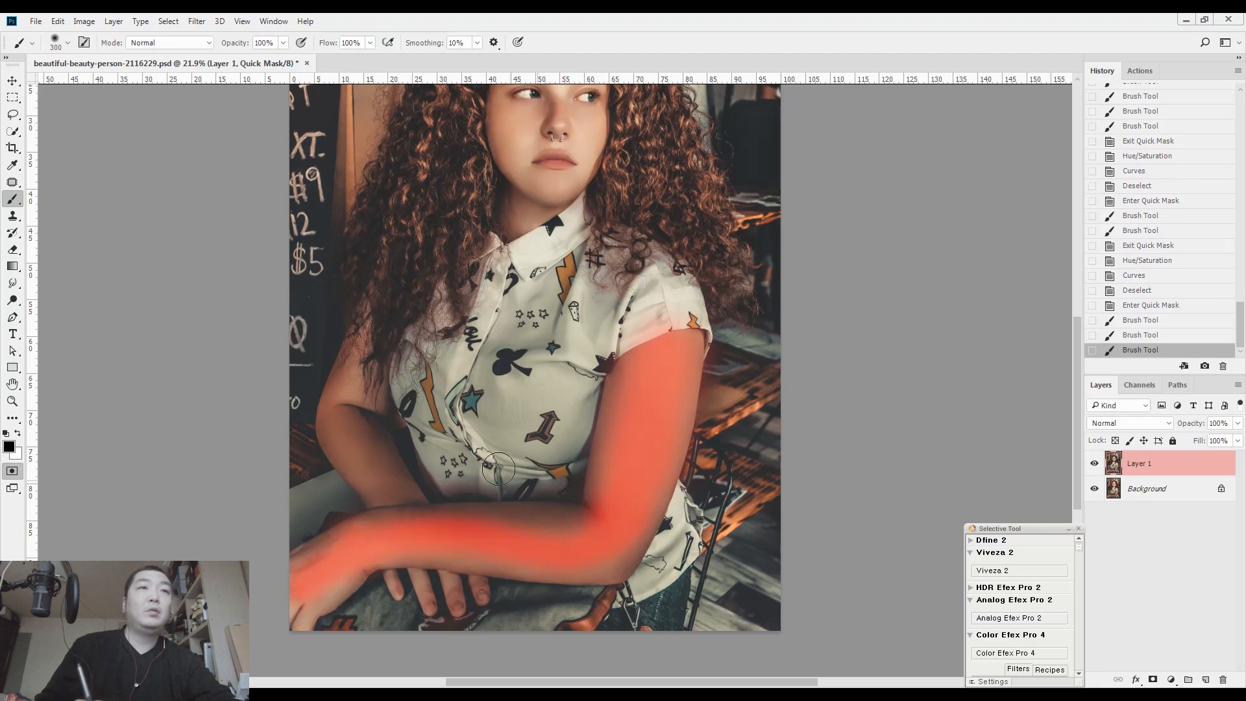
{"action": "mouse_move", "coordinate": [384, 500]}
{"action": "left_mouse_down"}
{"action": "mouse_move", "coordinate": [366, 457]}
{"action": "mouse_move", "coordinate": [371, 357]}
{"action": "left_mouse_up"}
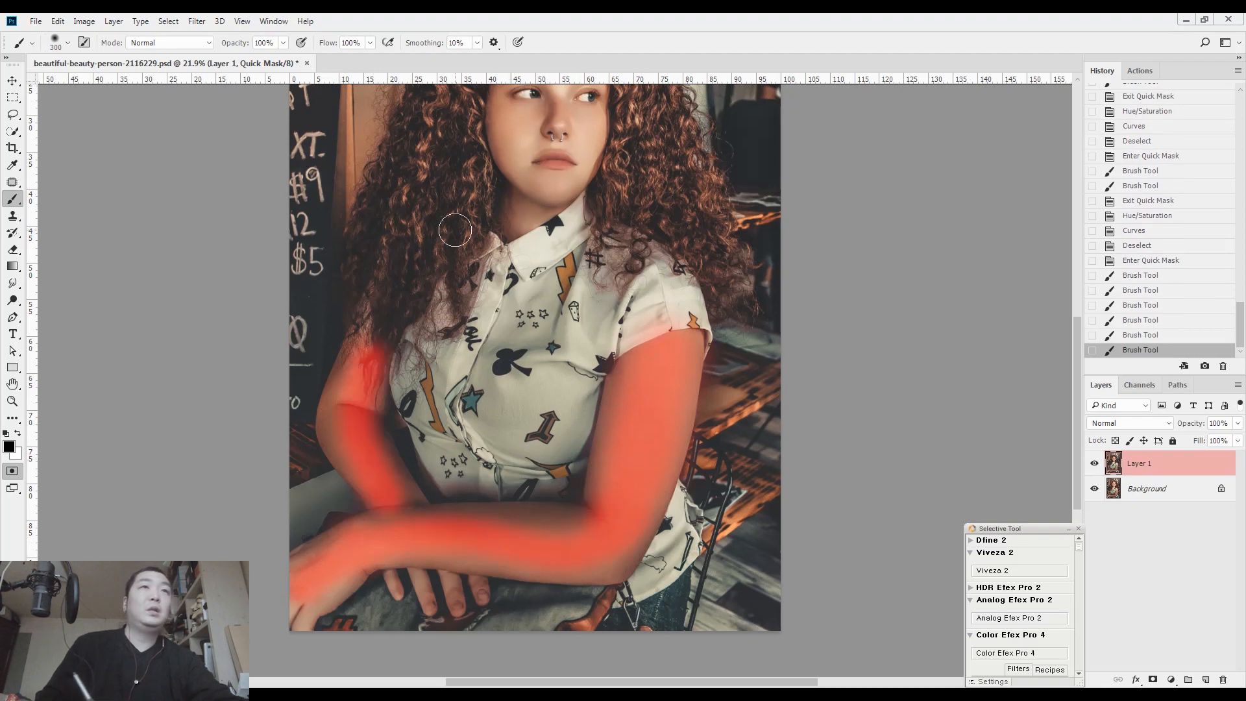
Step: Turn the arm mask into a selection, feather it by 10 and hide its outline
{"action": "key", "text": "q"}
{"action": "key", "text": "shift+F6"}
{"action": "type", "text": "10"}
{"action": "key", "text": "Return"}
{"action": "key", "text": "ctrl+h"}
Step: Brighten the arms with Curves at RGB input 124 and output 135, and deselect
{"action": "key", "text": "ctrl+m"}
{"action": "left_click", "coordinate": [903, 485]}
{"action": "left_click_drag", "start_coordinate": [905, 487], "coordinate": [906, 487]}
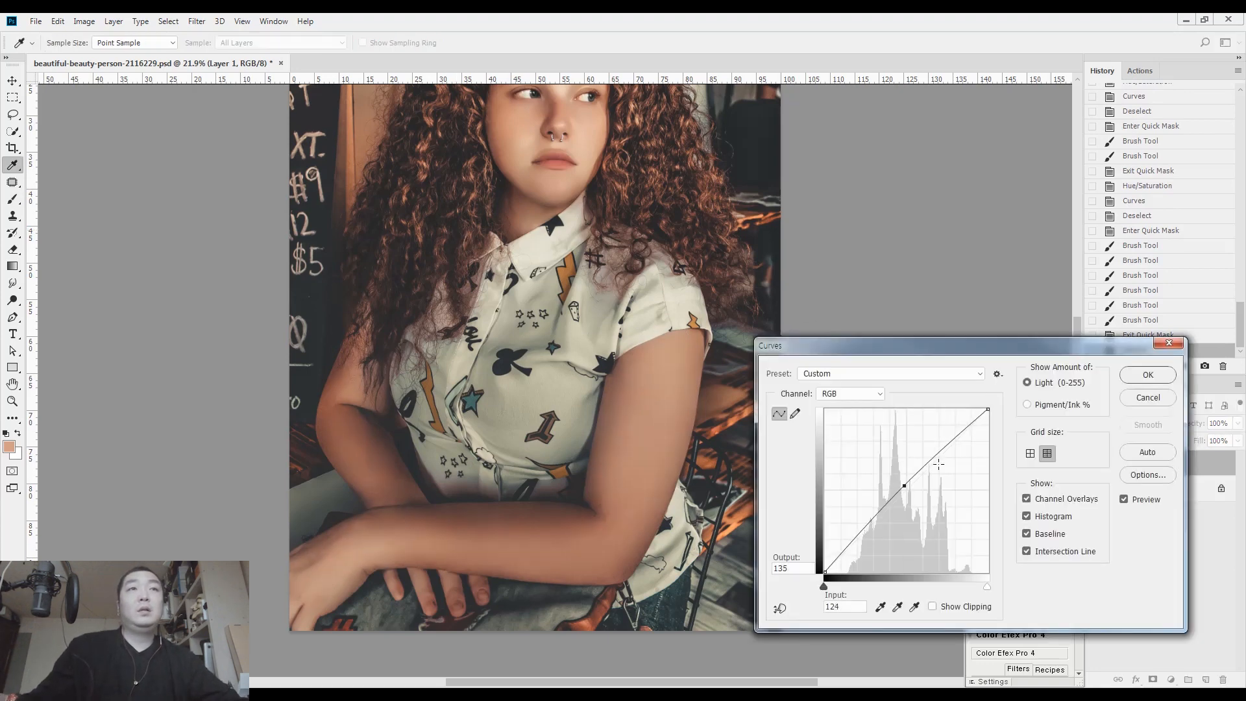
{"action": "left_click", "coordinate": [1147, 375]}
{"action": "key", "text": "b"}
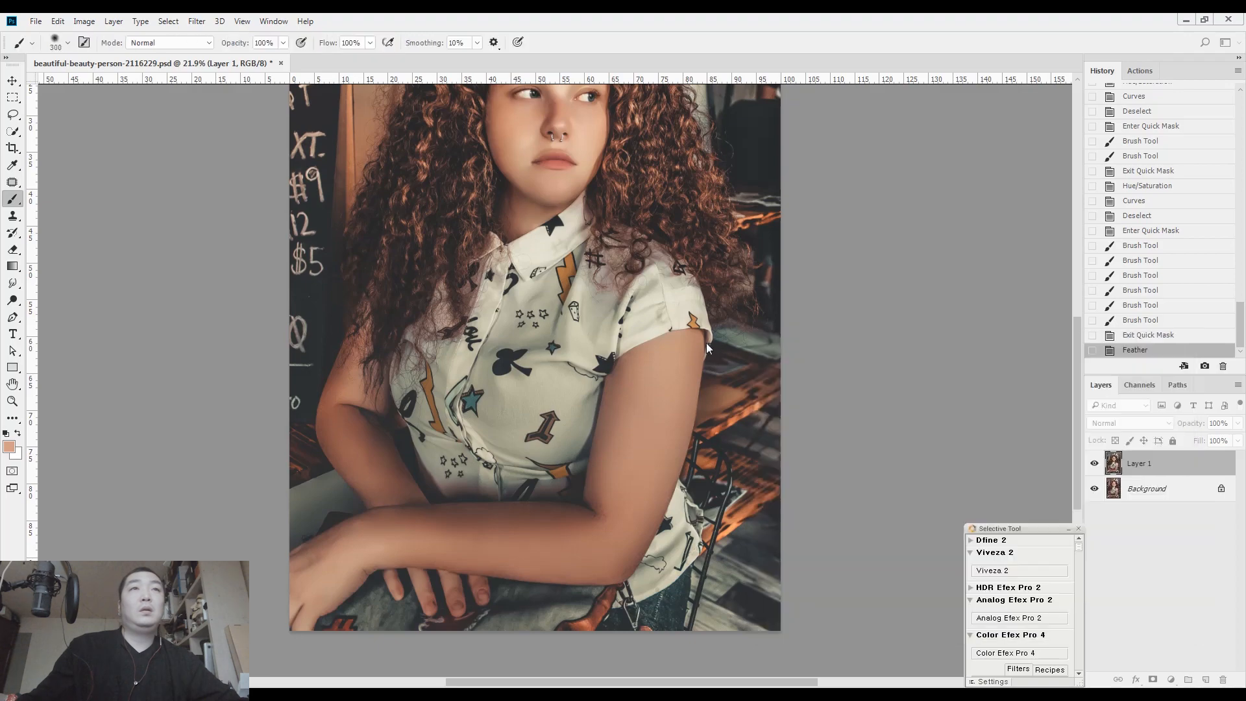
{"action": "left_click_drag", "start_coordinate": [659, 320], "coordinate": [639, 387]}
{"action": "scroll", "coordinate": [639, 387], "scroll_direction": "down", "scroll_amount": 2}
{"action": "key", "text": "l"}
{"action": "key", "text": "ctrl+d"}
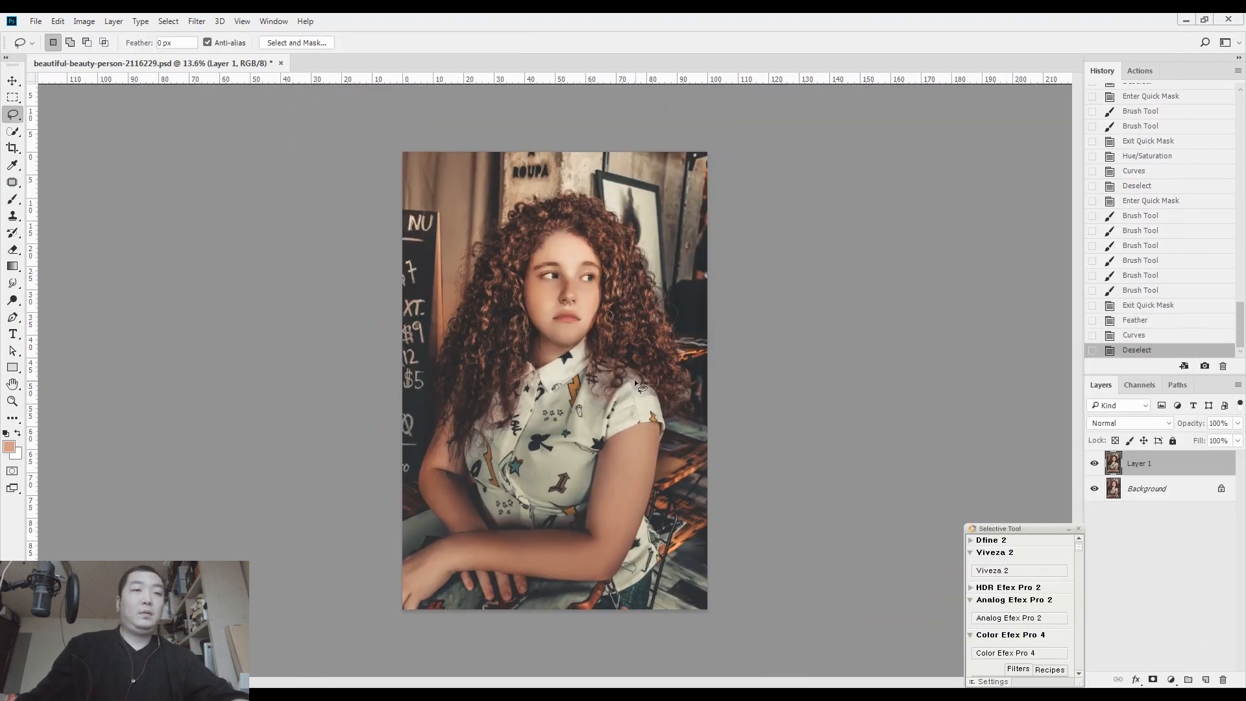
Step: Paint the shaded parts of the blouse between the arms in a new Quick Mask and erase the overspill on the adjoining arm
{"action": "scroll", "coordinate": [545, 480], "scroll_direction": "up", "scroll_amount": 2}
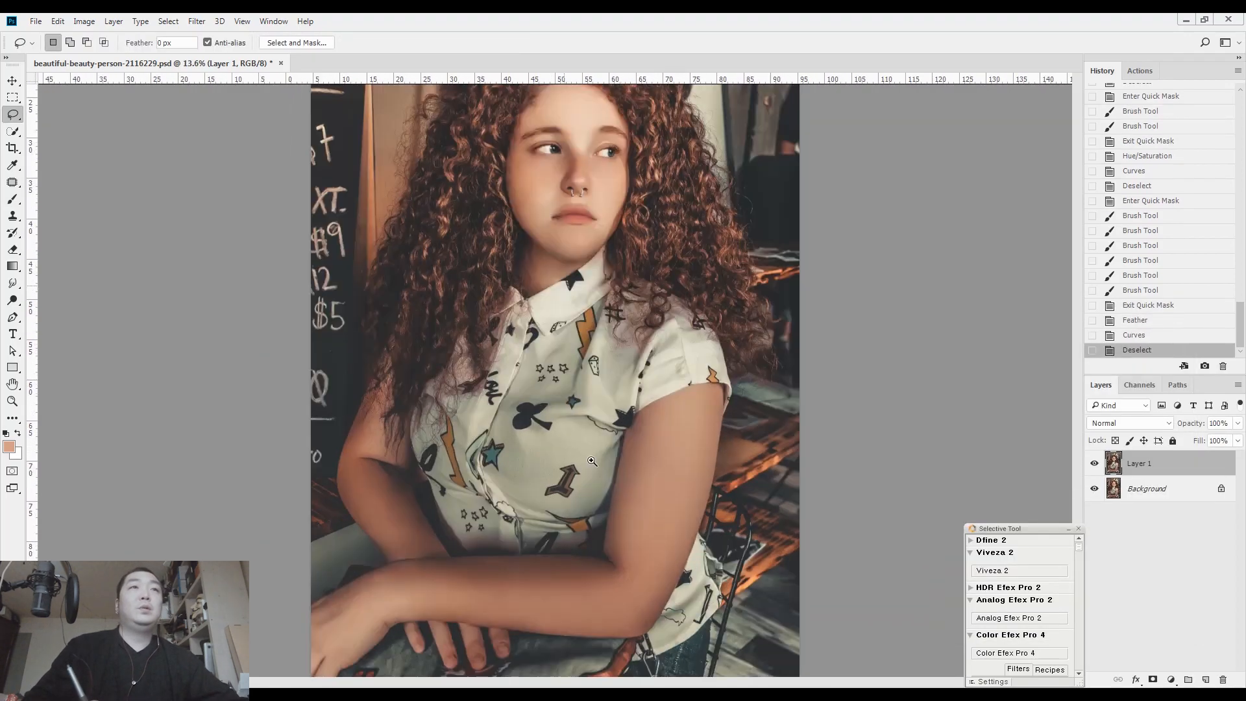
{"action": "left_click_drag", "start_coordinate": [542, 524], "coordinate": [521, 385]}
{"action": "scroll", "coordinate": [526, 389], "scroll_direction": "up", "scroll_amount": 2}
{"action": "key", "text": "q"}
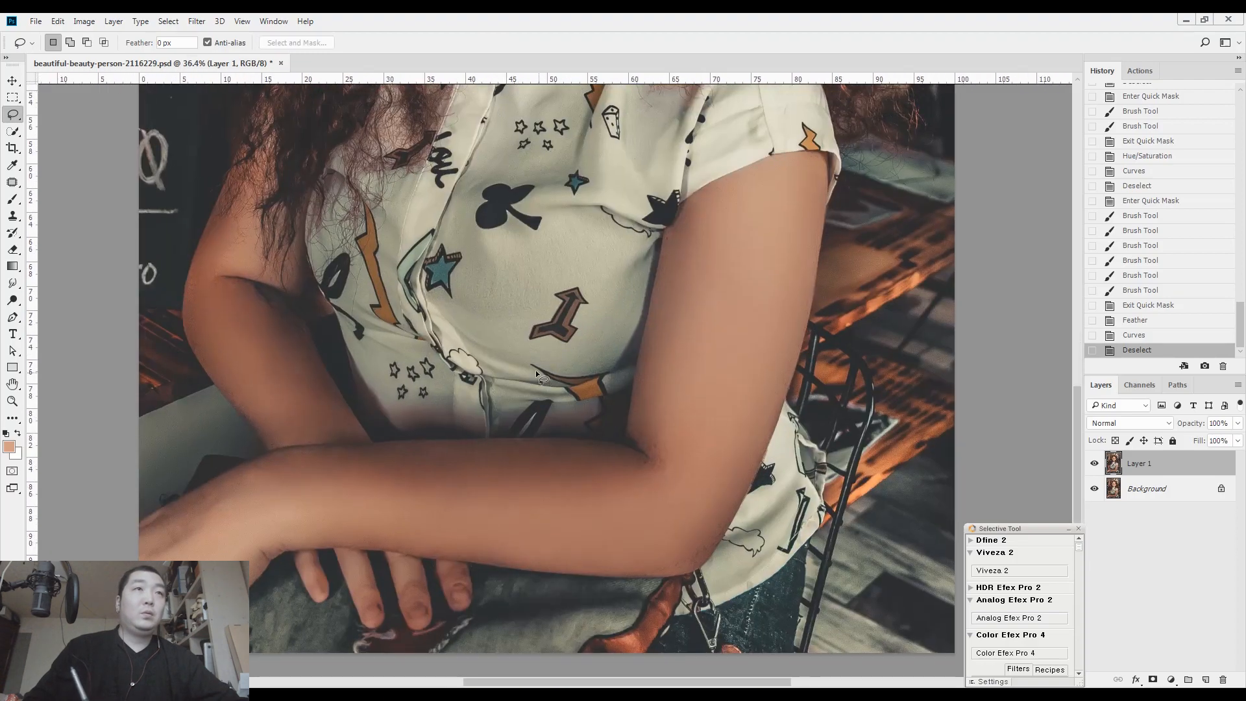
{"action": "key", "text": "b"}
{"action": "mouse_move", "coordinate": [324, 292]}
{"action": "left_mouse_down"}
{"action": "mouse_move", "coordinate": [425, 288]}
{"action": "mouse_move", "coordinate": [434, 319]}
{"action": "mouse_move", "coordinate": [521, 352]}
{"action": "mouse_move", "coordinate": [594, 349]}
{"action": "mouse_move", "coordinate": [635, 321]}
{"action": "mouse_move", "coordinate": [544, 366]}
{"action": "mouse_move", "coordinate": [455, 354]}
{"action": "mouse_move", "coordinate": [410, 324]}
{"action": "left_mouse_up"}
{"action": "key", "text": "e"}
{"action": "left_click_drag", "start_coordinate": [292, 320], "coordinate": [304, 351]}
{"action": "left_click_drag", "start_coordinate": [302, 353], "coordinate": [292, 362]}
Step: Darken the feathered blouse-shadow selection with Curves at RGB input 134 and output 123, and deselect
{"action": "key", "text": "q"}
{"action": "key", "text": "shift+F6"}
{"action": "key", "text": "Return"}
{"action": "key", "text": "ctrl+m"}
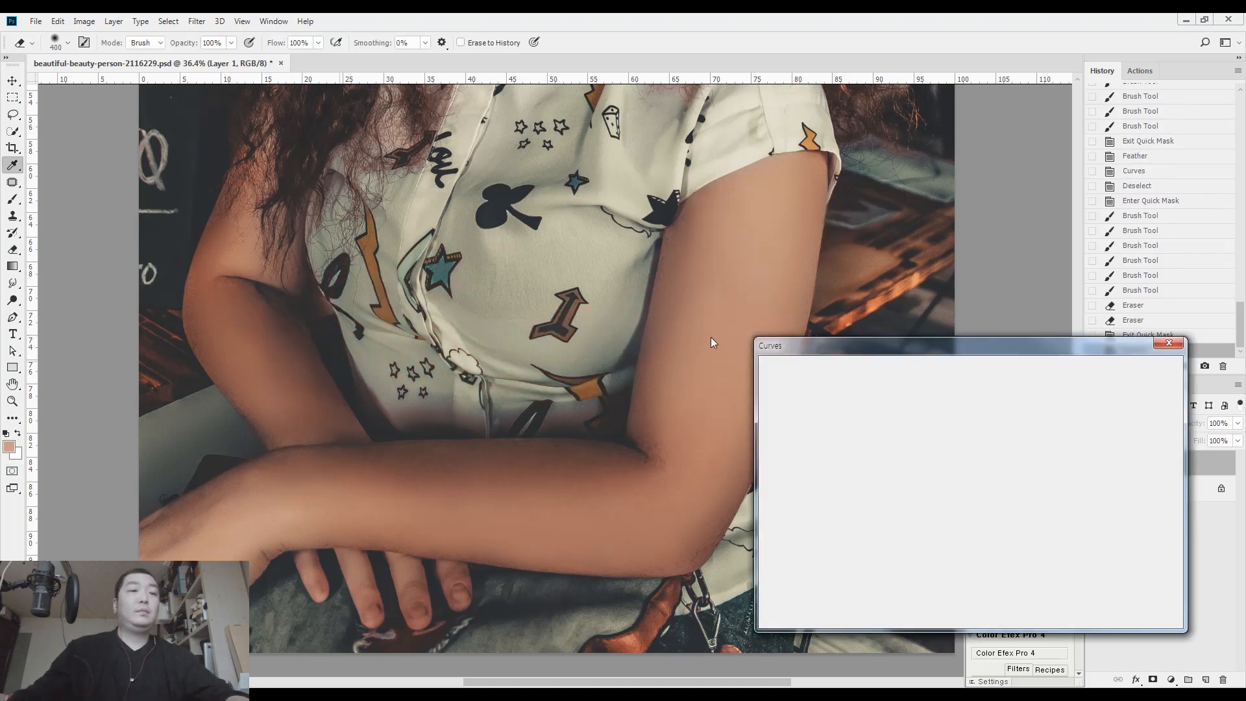
{"action": "left_click_drag", "start_coordinate": [905, 507], "coordinate": [910, 493]}
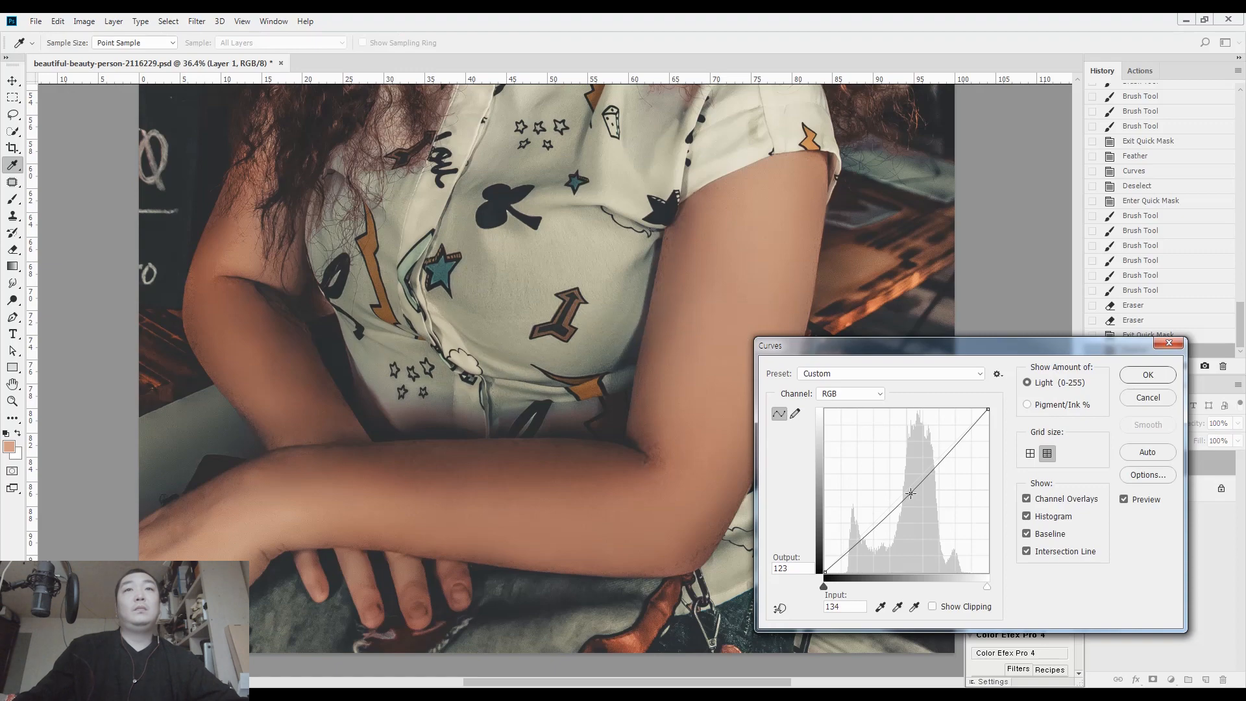
{"action": "key", "text": "e"}
{"action": "left_click", "coordinate": [1147, 375]}
{"action": "left_click_drag", "start_coordinate": [594, 265], "coordinate": [560, 374]}
{"action": "key", "text": "ctrl+d"}
Step: Paint highlight spots on both sides of the blouse's chest in a new Quick Mask with a 600 px brush
{"action": "key", "text": "q"}
{"action": "key", "text": "b"}
{"action": "key", "text": "d"}
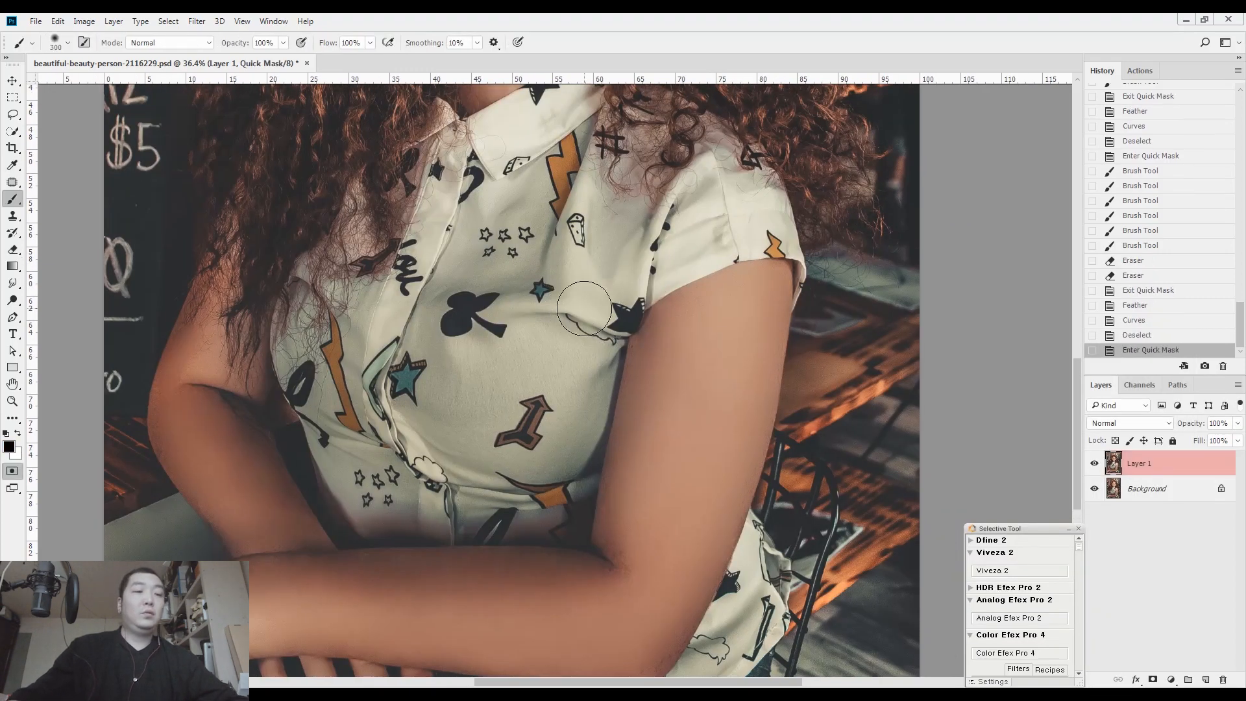
{"action": "key", "text": "bracketright"}
{"action": "key", "text": "bracketright"}
{"action": "mouse_move", "coordinate": [516, 356]}
{"action": "left_mouse_down"}
{"action": "mouse_move", "coordinate": [492, 361]}
{"action": "mouse_move", "coordinate": [537, 369]}
{"action": "left_mouse_up"}
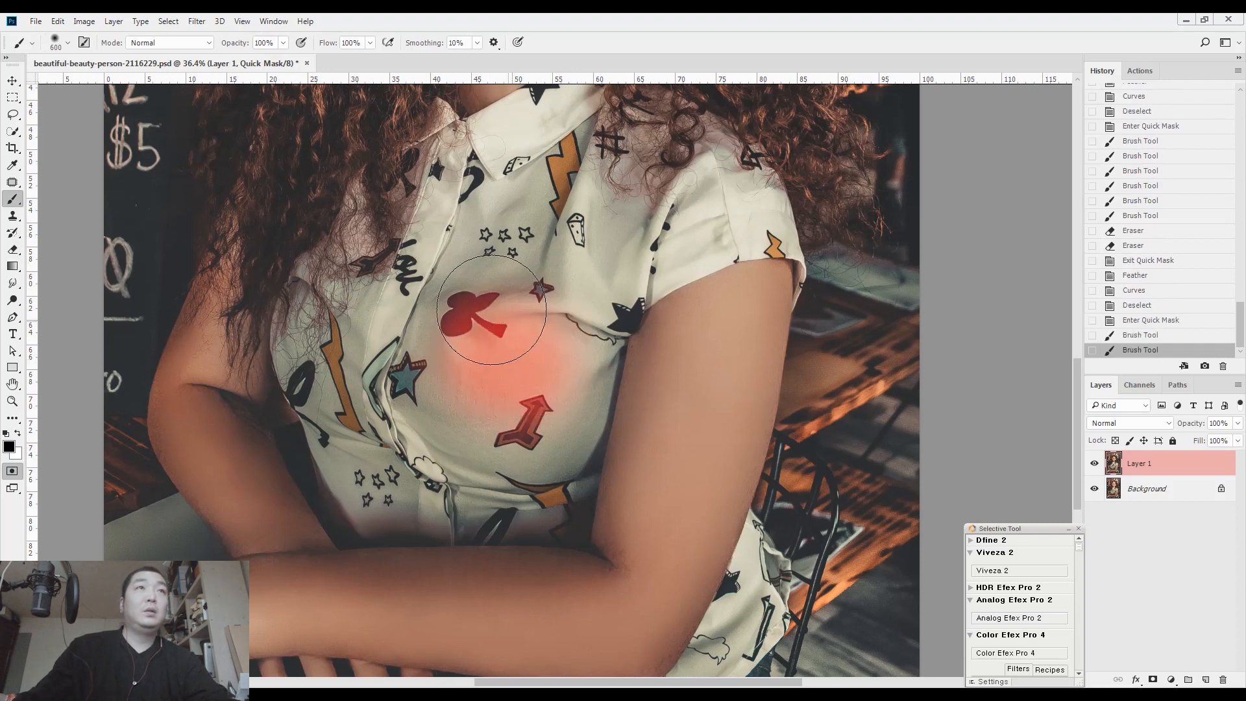
{"action": "left_click_drag", "start_coordinate": [332, 311], "coordinate": [349, 322]}
{"action": "left_click", "coordinate": [627, 310], "text": "alt"}
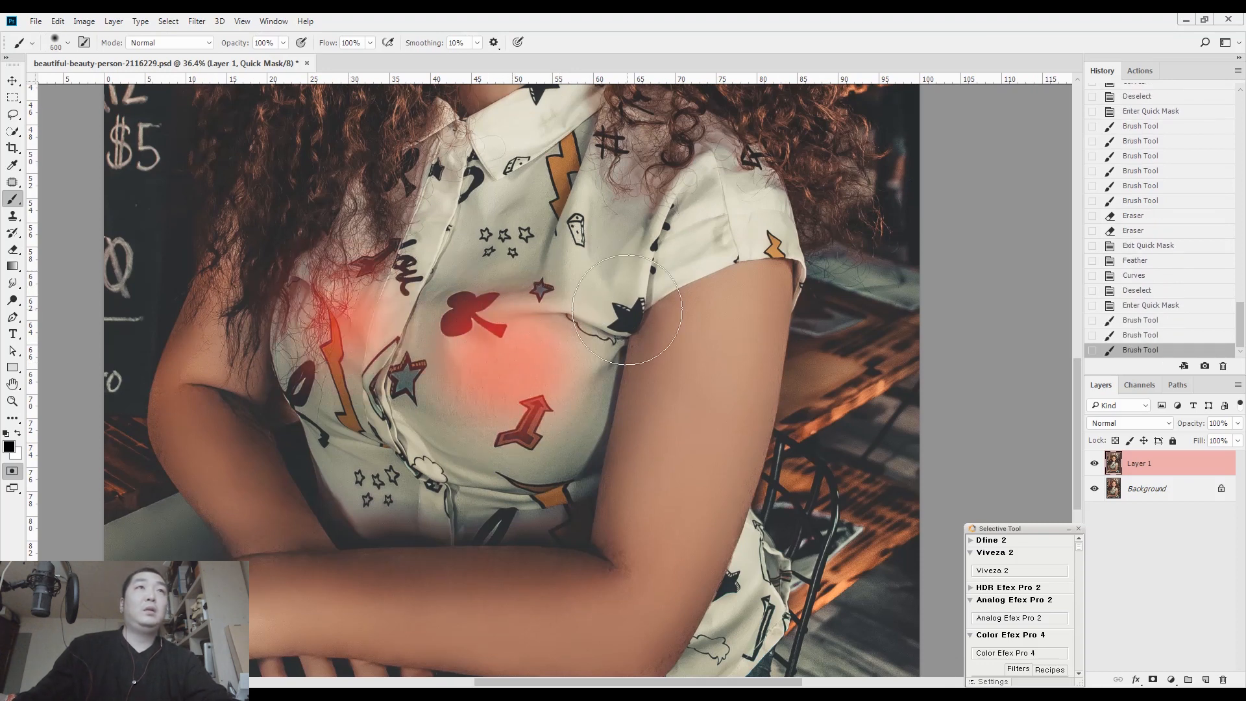
Step: Turn the chest highlight mask into a feathered selection
{"action": "key", "text": "q"}
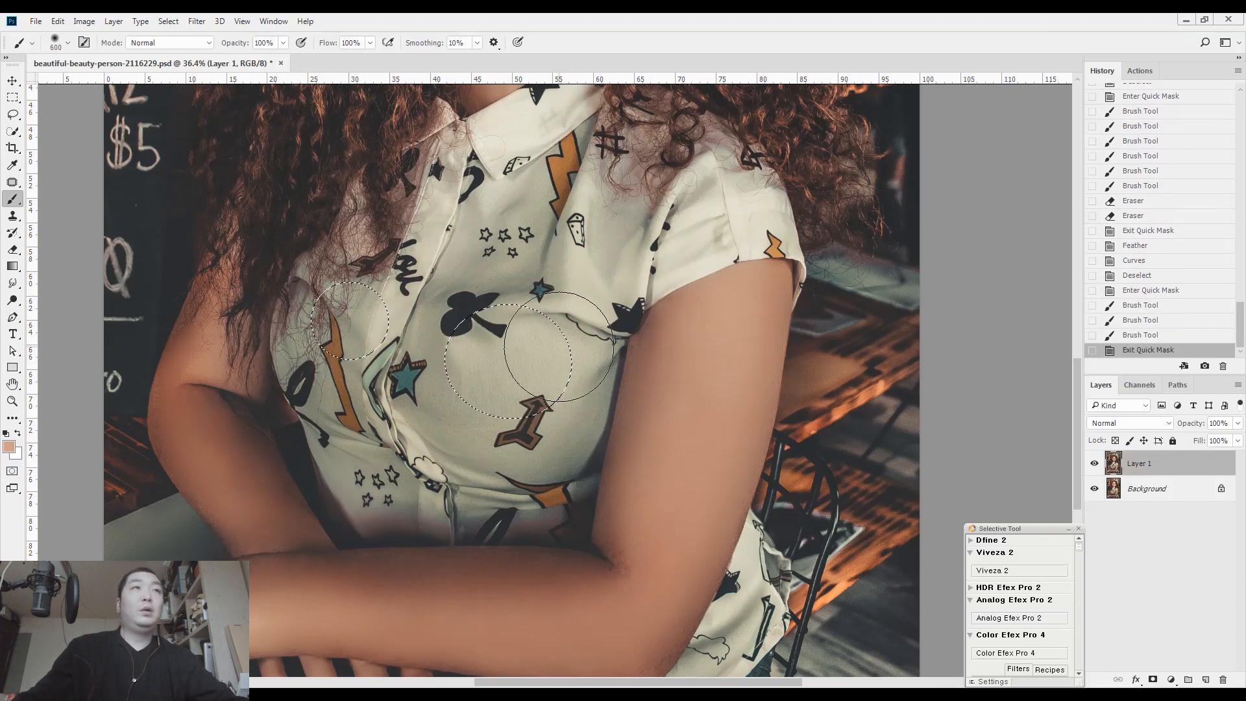
{"action": "key", "text": "q"}
{"action": "key", "text": "q"}
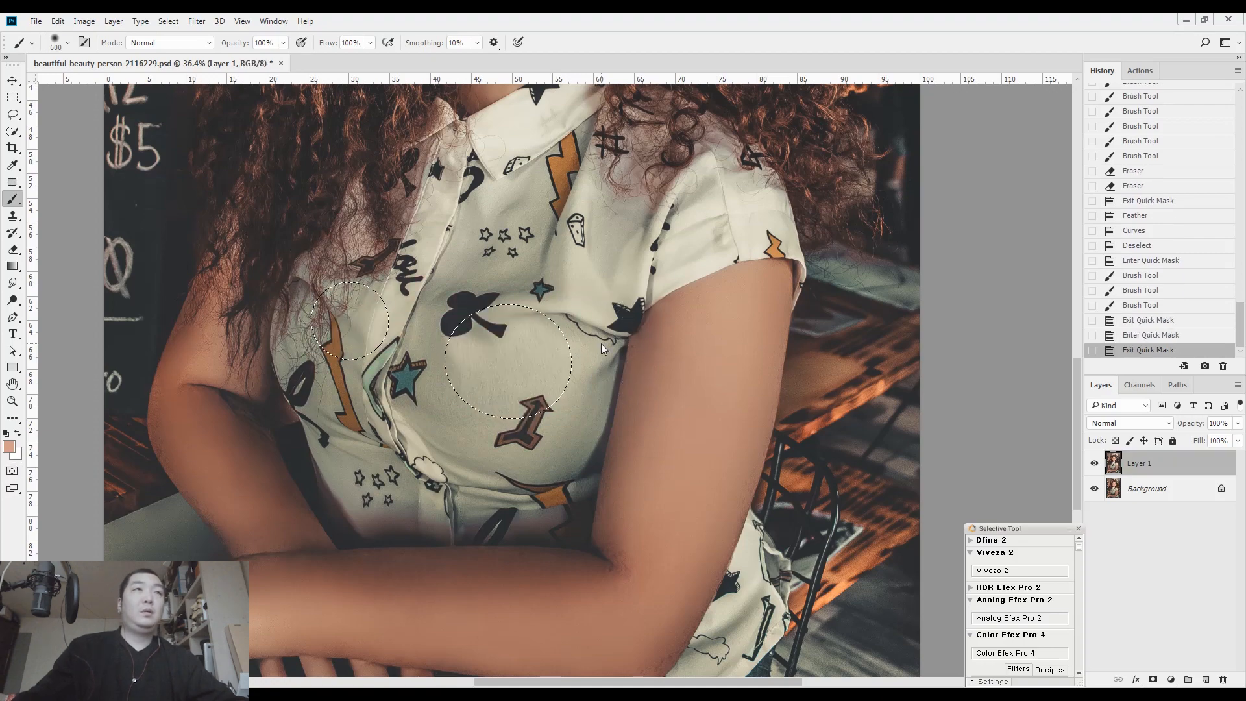
{"action": "key", "text": "shift+F6"}
{"action": "key", "text": "Return"}
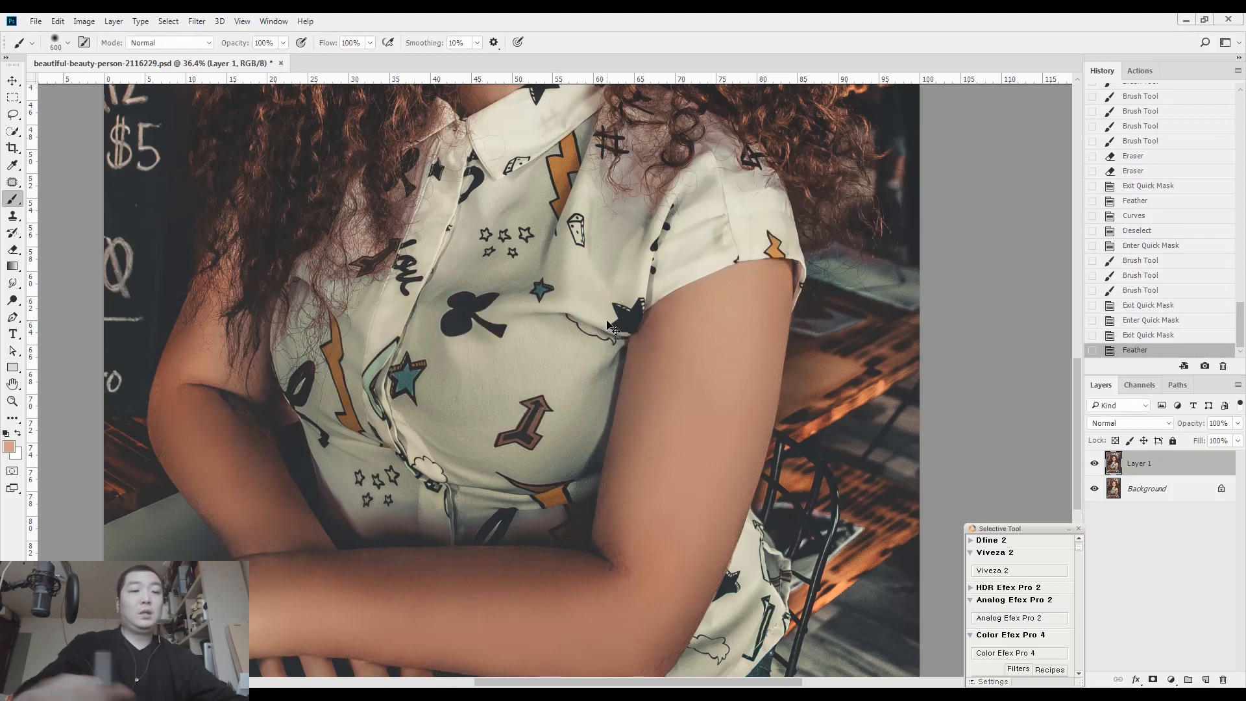
Step: Brighten the chest highlights with Curves at RGB input 118 and output 135, and deselect
{"action": "key", "text": "ctrl+m"}
{"action": "left_click_drag", "start_coordinate": [902, 494], "coordinate": [900, 485]}
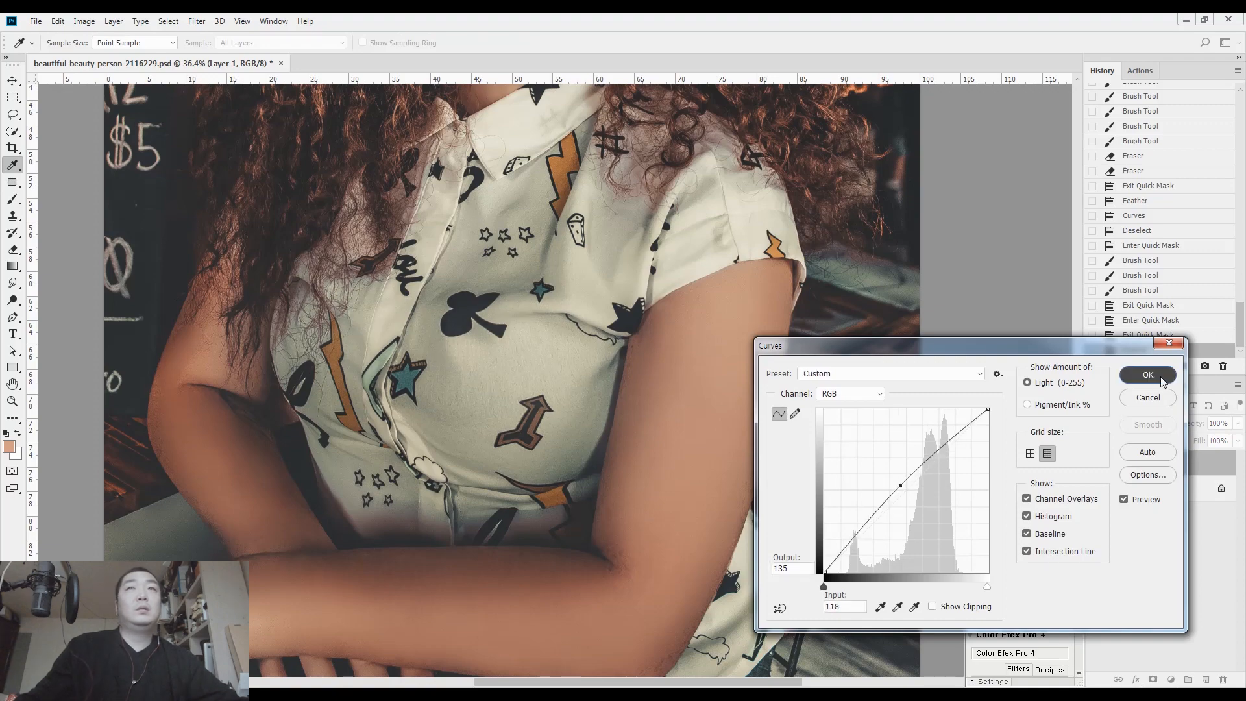
{"action": "key", "text": "Return"}
{"action": "key", "text": "ctrl+d"}
{"action": "key", "text": "l"}
Step: Compare the full portrait before and after the body shading by toggling the visibility of Layer 1
{"action": "scroll", "coordinate": [802, 407], "scroll_direction": "down", "scroll_amount": 1}
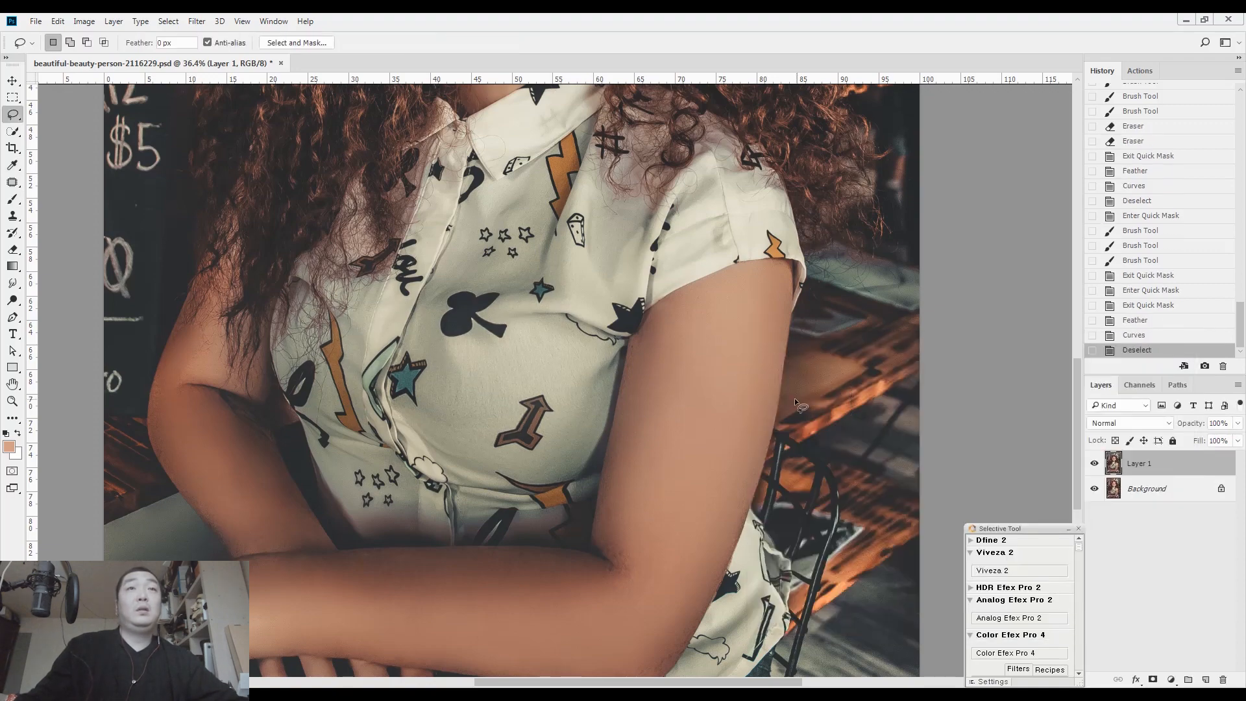
{"action": "scroll", "coordinate": [795, 400], "scroll_direction": "down", "scroll_amount": 3}
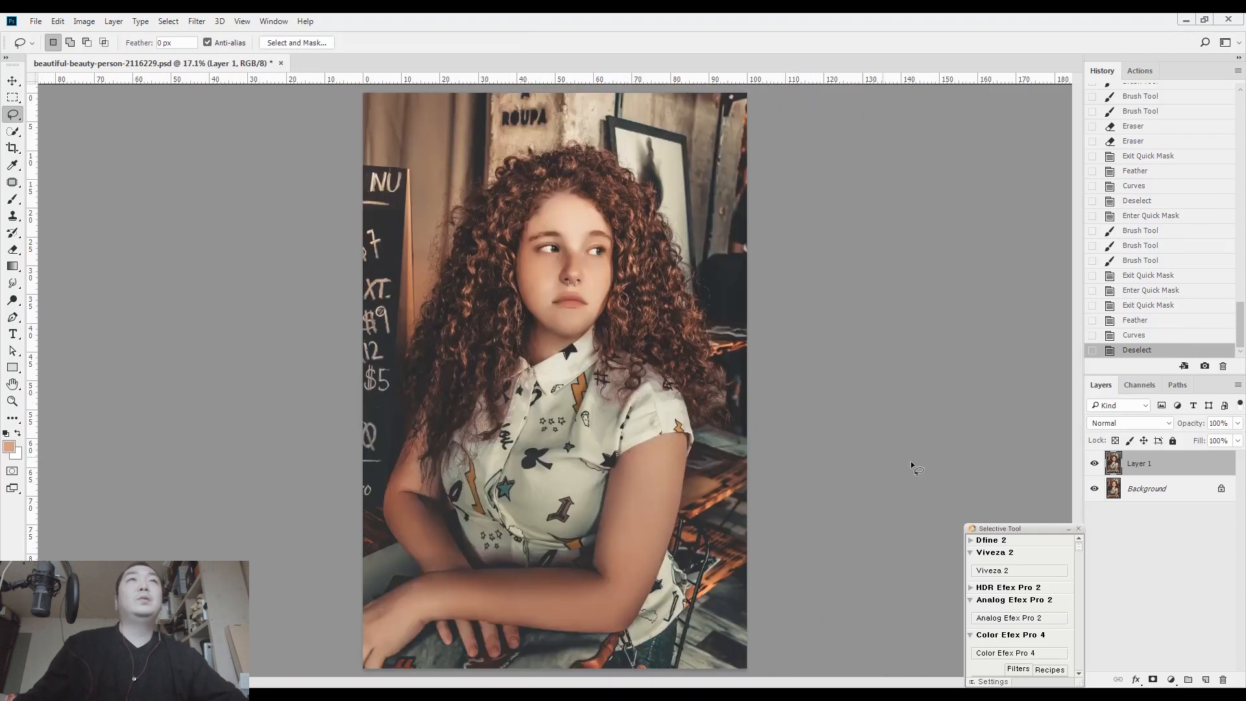
{"action": "left_click", "coordinate": [1094, 464]}
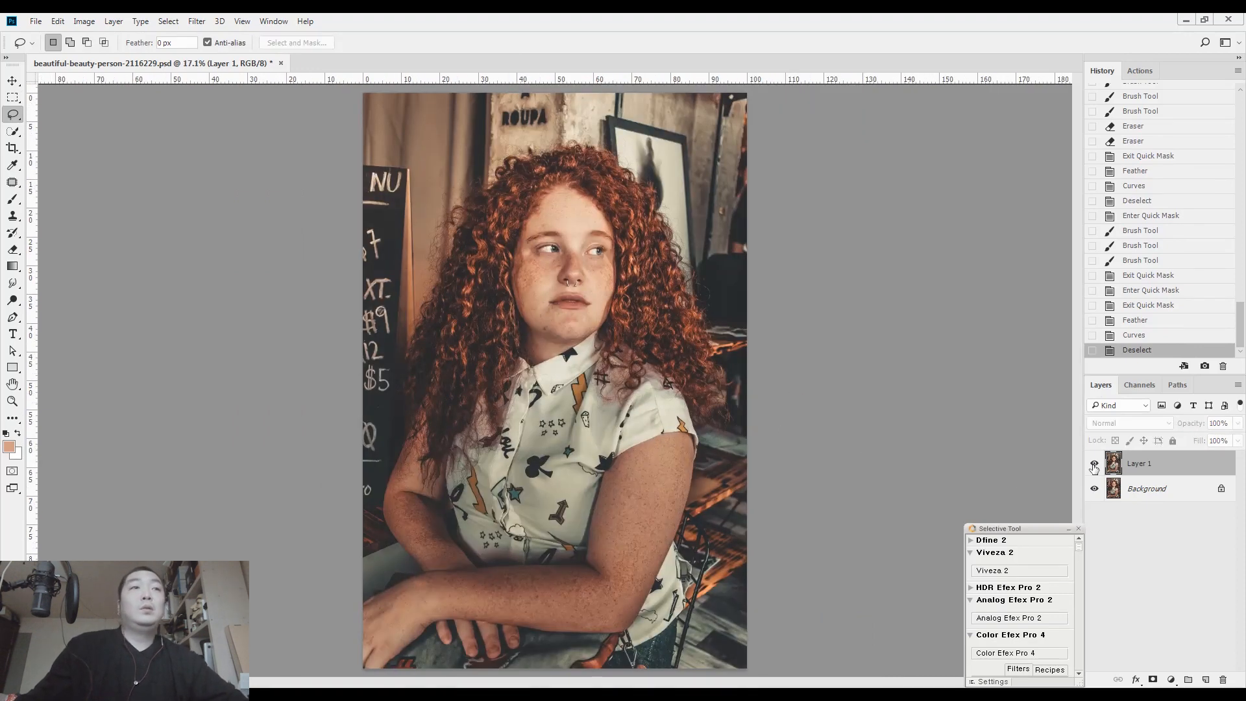
{"action": "left_click", "coordinate": [1094, 465]}
{"action": "left_click", "coordinate": [1094, 464]}
{"action": "left_click", "coordinate": [1094, 464]}
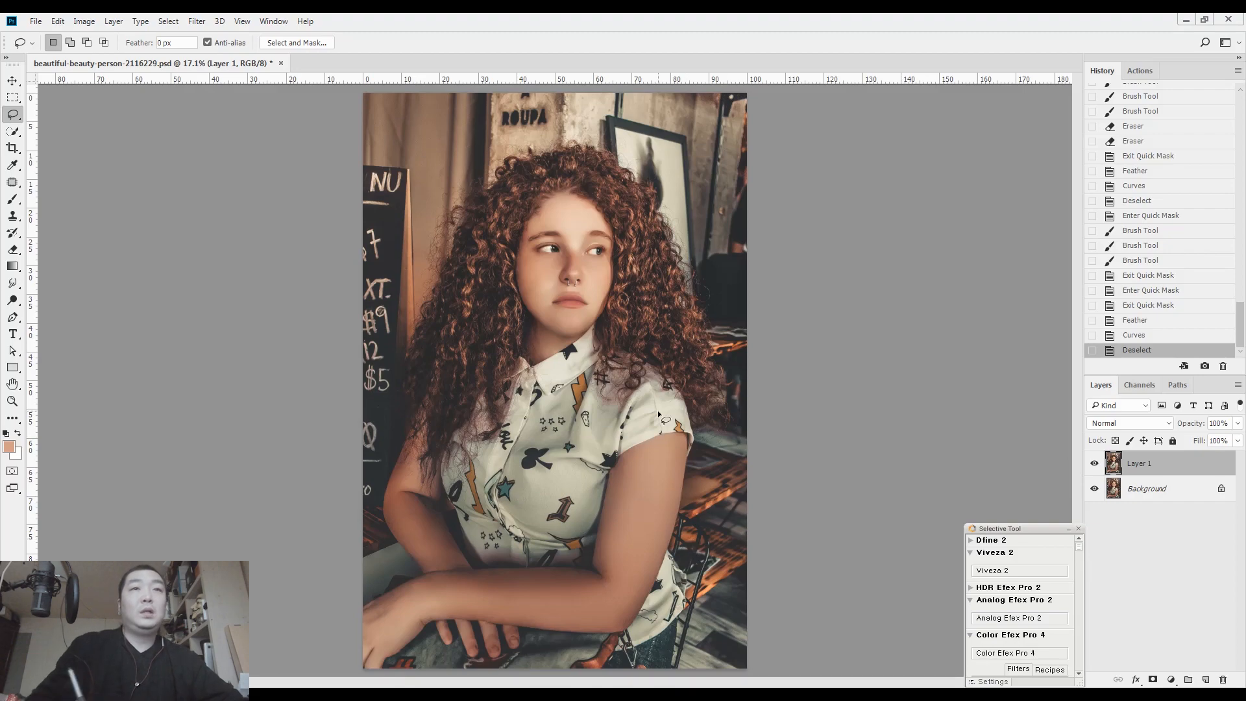
Step: Check the chair frame beside the elbow for distortion by comparing it with and without Layer 1
{"action": "left_click_drag", "start_coordinate": [722, 559], "coordinate": [772, 557]}
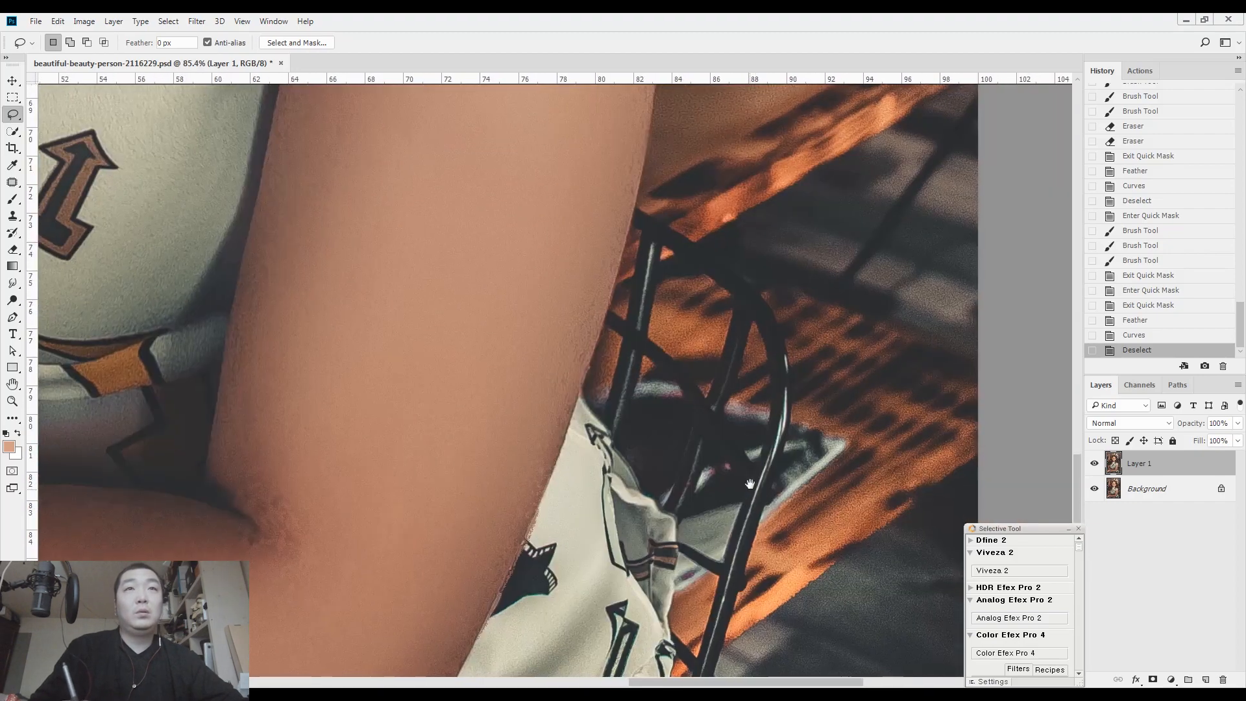
{"action": "left_click_drag", "start_coordinate": [737, 488], "coordinate": [731, 468]}
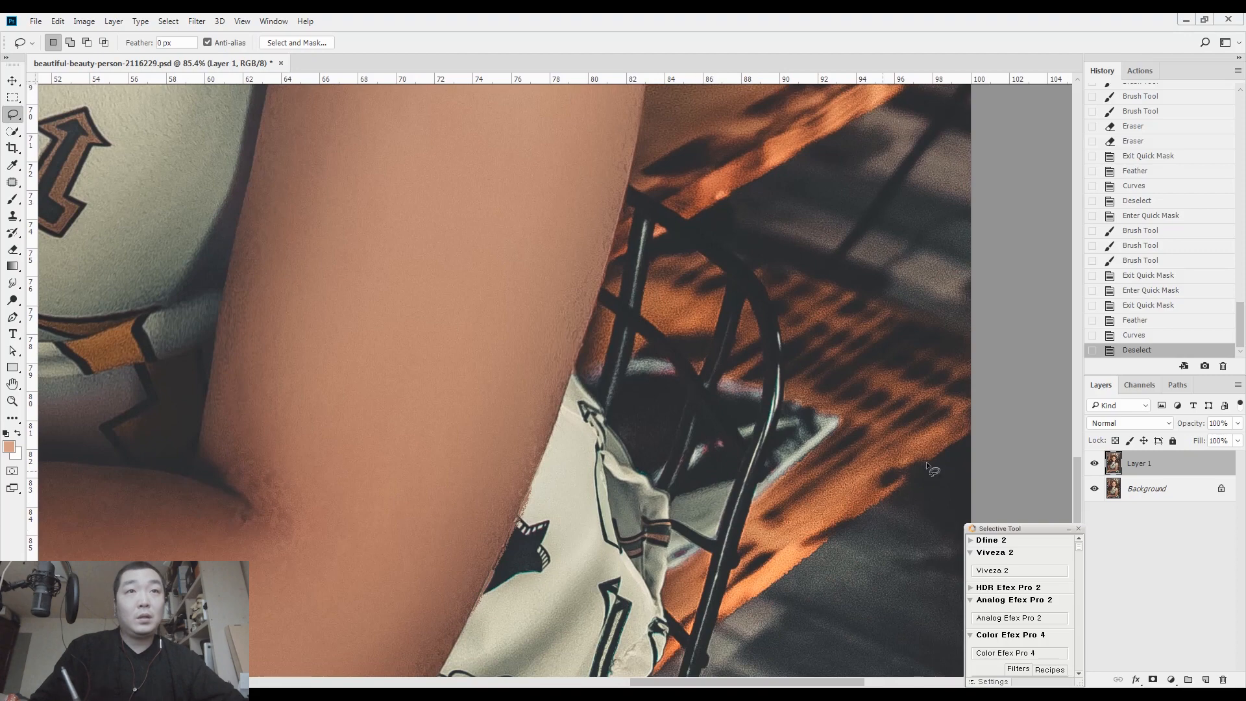
{"action": "left_click", "coordinate": [1094, 464]}
{"action": "left_click", "coordinate": [1096, 466]}
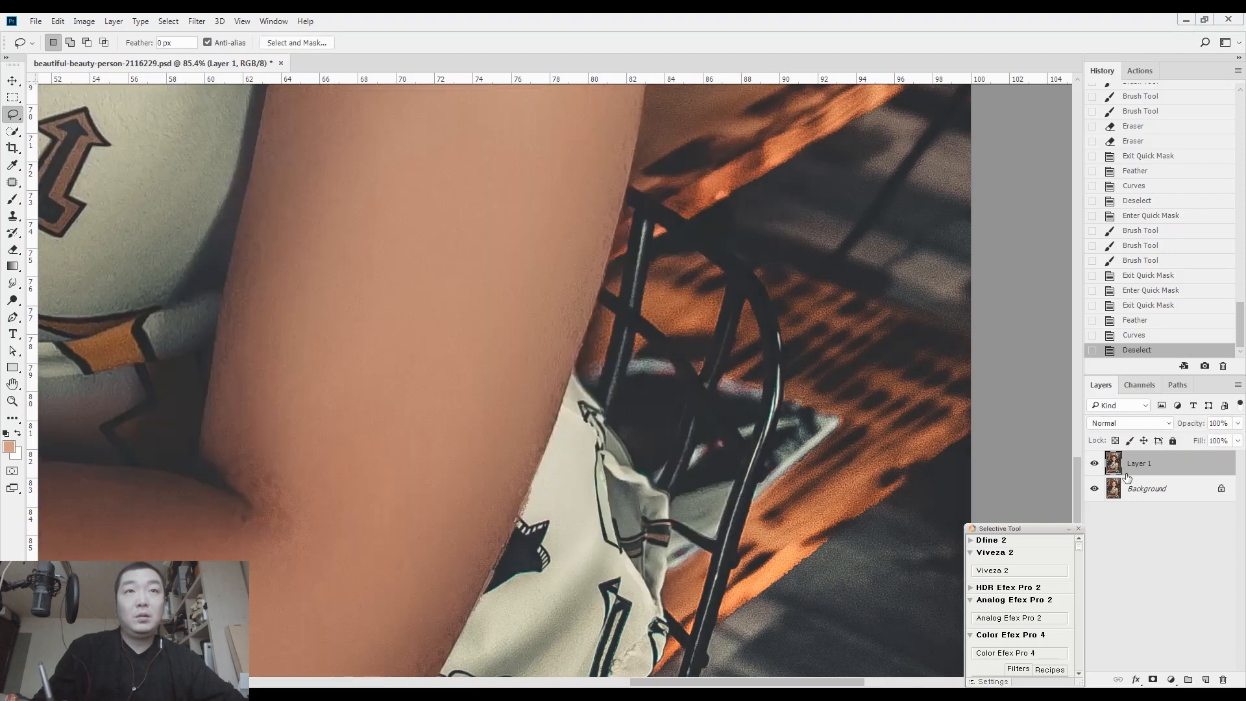
Step: Hide Layer 1 and paint the short diagonal chair bar on the Background in Quick Mask with a 45 px brush
{"action": "left_click", "coordinate": [1094, 464]}
{"action": "left_click", "coordinate": [1148, 488]}
{"action": "scroll", "coordinate": [703, 541], "scroll_direction": "up", "scroll_amount": 3}
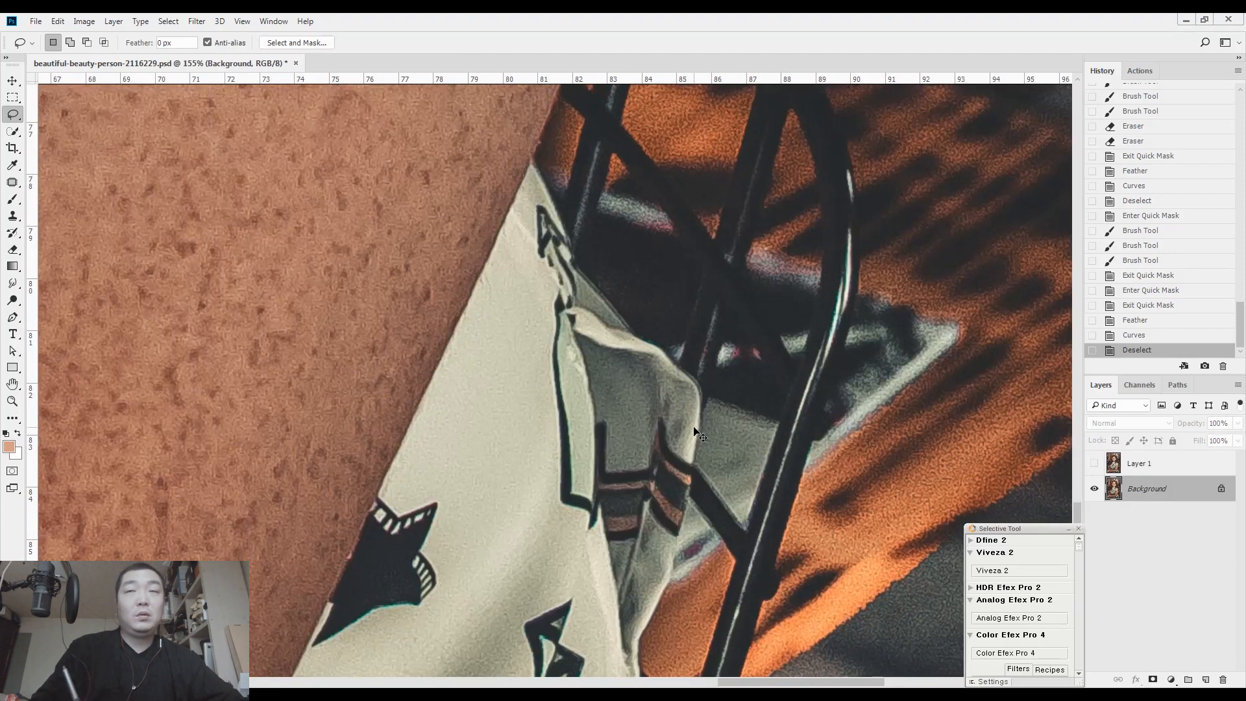
{"action": "key", "text": "q"}
{"action": "key", "text": "b"}
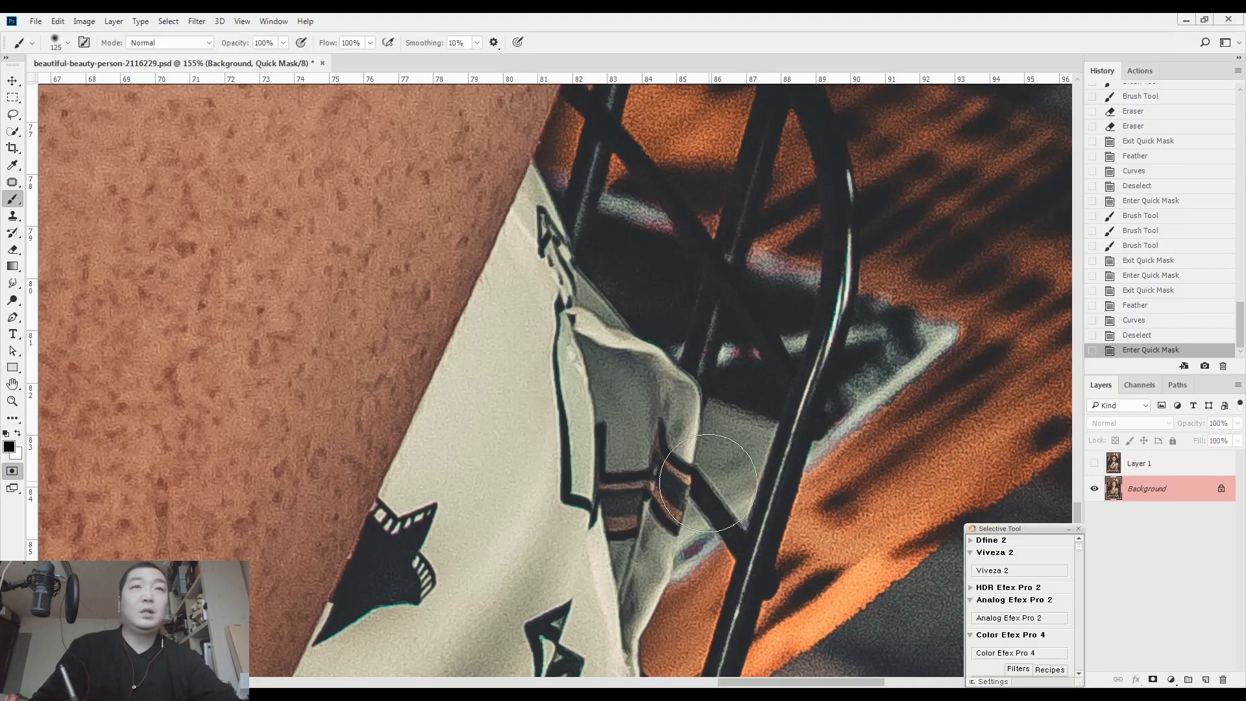
{"action": "left_click_drag", "start_coordinate": [704, 481], "coordinate": [738, 555]}
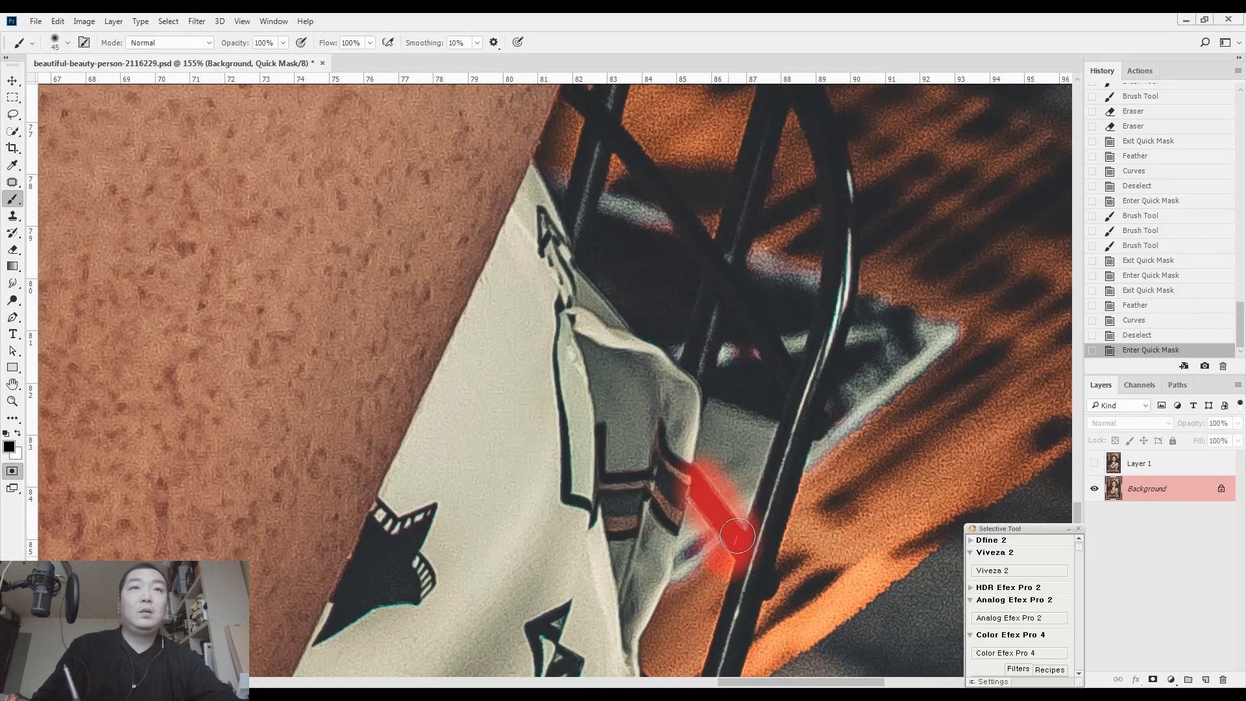
Step: Copy the masked chair bar to a new layer and place it above the redisplayed Layer 1
{"action": "key", "text": "q"}
{"action": "key", "text": "ctrl+j"}
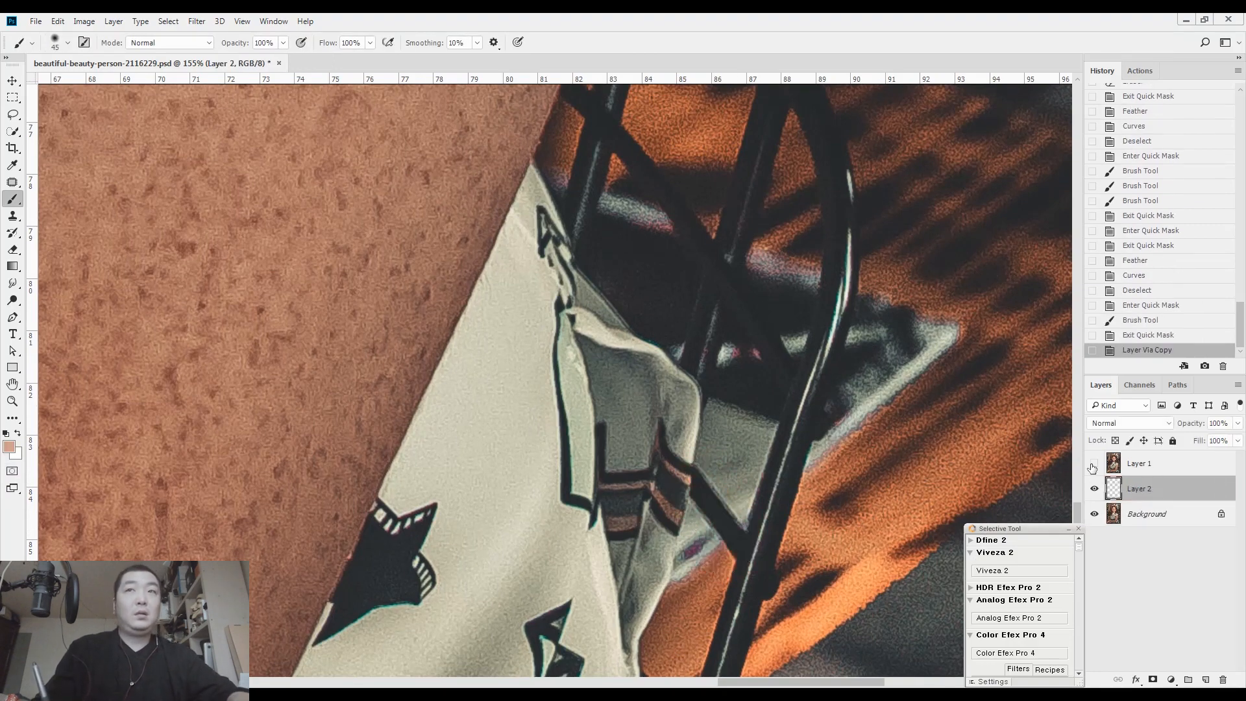
{"action": "left_click", "coordinate": [1094, 463]}
{"action": "left_click_drag", "start_coordinate": [1144, 489], "coordinate": [1142, 456]}
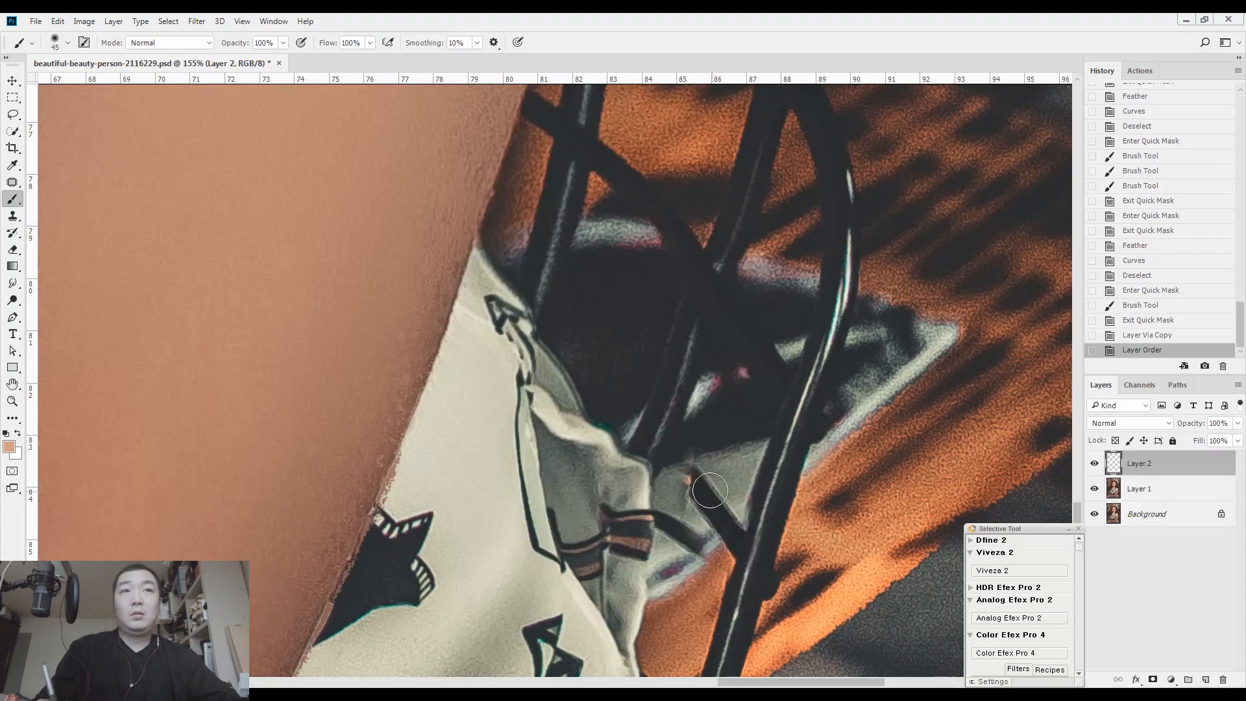
Step: Free Transform the copied chair bar, stretching its upper-left corner and shifting it to reach the blouse edge
{"action": "key", "text": "ctrl+t"}
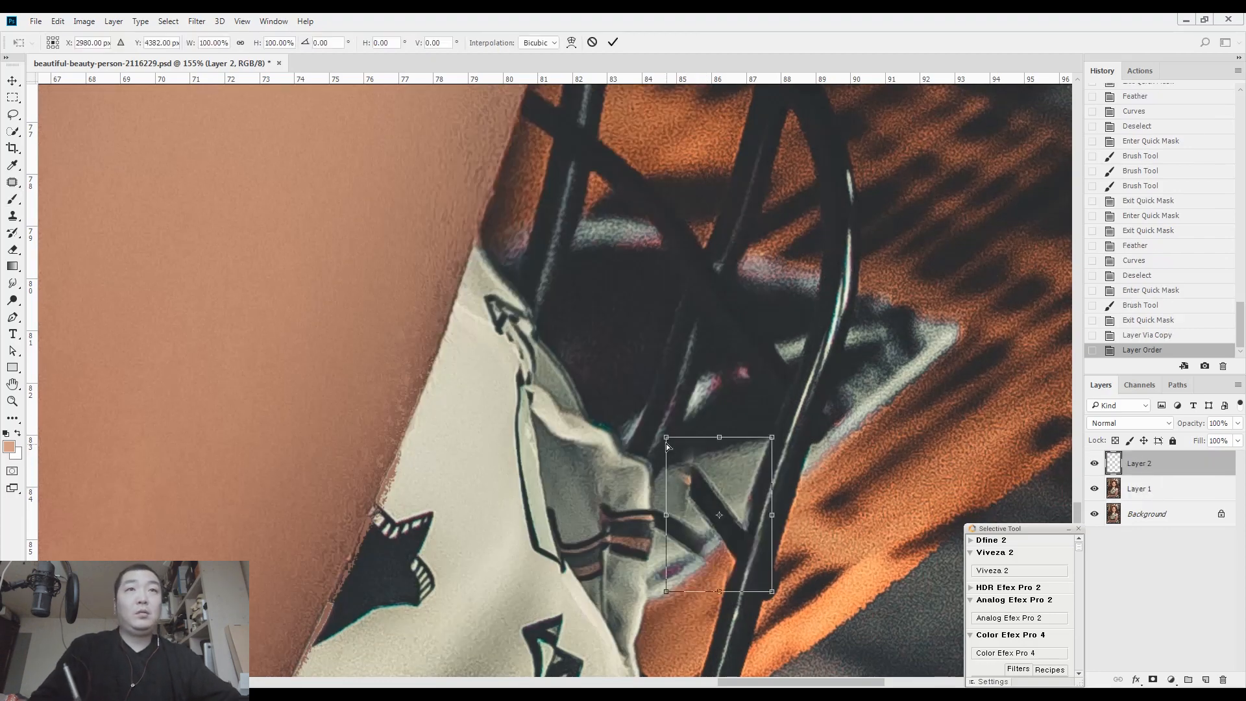
{"action": "left_click_drag", "start_coordinate": [668, 441], "coordinate": [588, 337]}
{"action": "left_click_drag", "start_coordinate": [726, 477], "coordinate": [711, 462]}
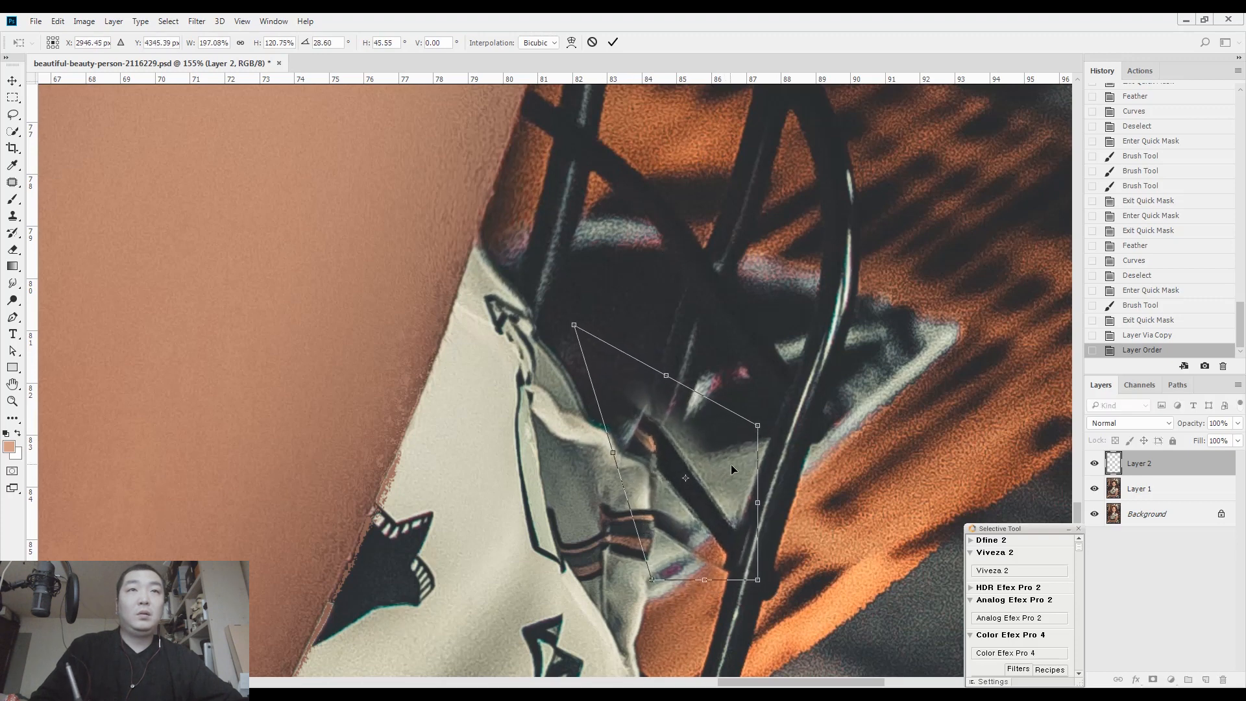
{"action": "key", "text": "Return"}
Step: Erase the excess around the upper end of the copied chair bar with a 20 px eraser
{"action": "key", "text": "e"}
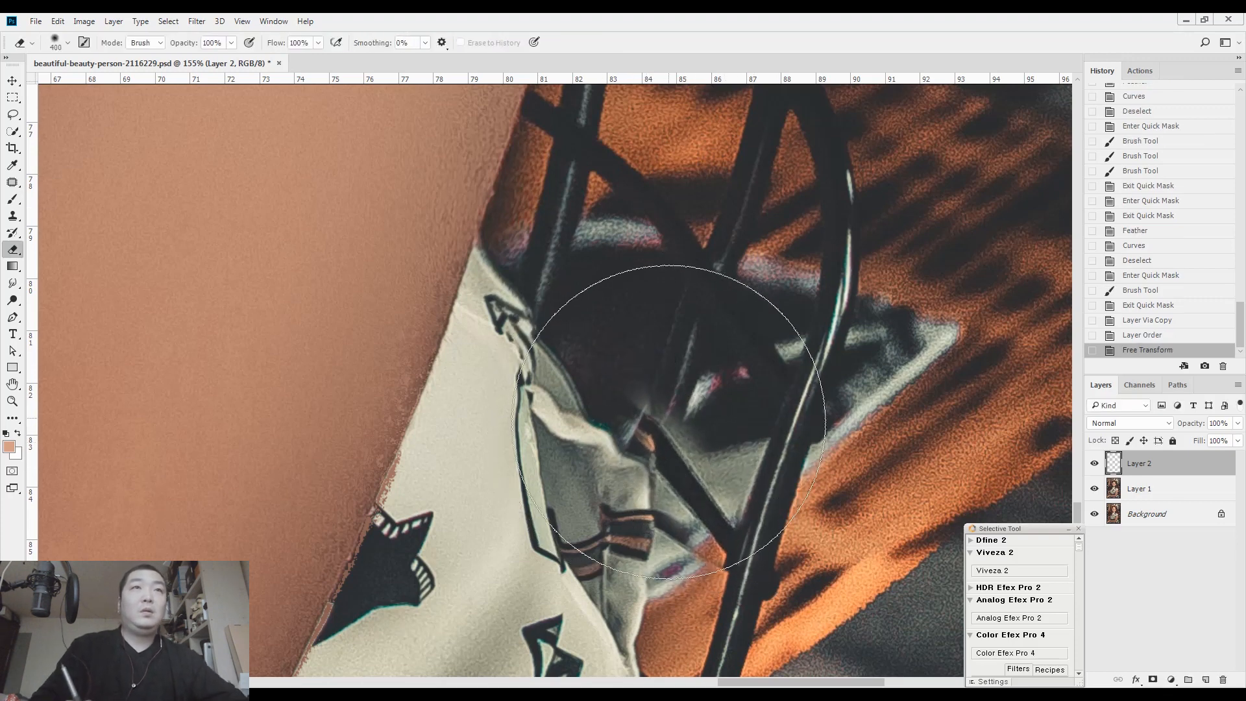
{"action": "key", "text": "bracketleft"}
{"action": "key", "text": "bracketleft"}
{"action": "key", "text": "bracketleft"}
{"action": "key", "text": "bracketleft"}
{"action": "key", "text": "bracketleft"}
{"action": "key", "text": "bracketleft"}
{"action": "key", "text": "bracketleft"}
{"action": "key", "text": "bracketleft"}
{"action": "key", "text": "bracketleft"}
{"action": "key", "text": "bracketleft"}
{"action": "mouse_move", "coordinate": [651, 390]}
{"action": "left_mouse_down"}
{"action": "mouse_move", "coordinate": [632, 457]}
{"action": "mouse_move", "coordinate": [649, 422]}
{"action": "mouse_move", "coordinate": [642, 437]}
{"action": "mouse_move", "coordinate": [644, 423]}
{"action": "mouse_move", "coordinate": [686, 452]}
{"action": "left_mouse_up"}
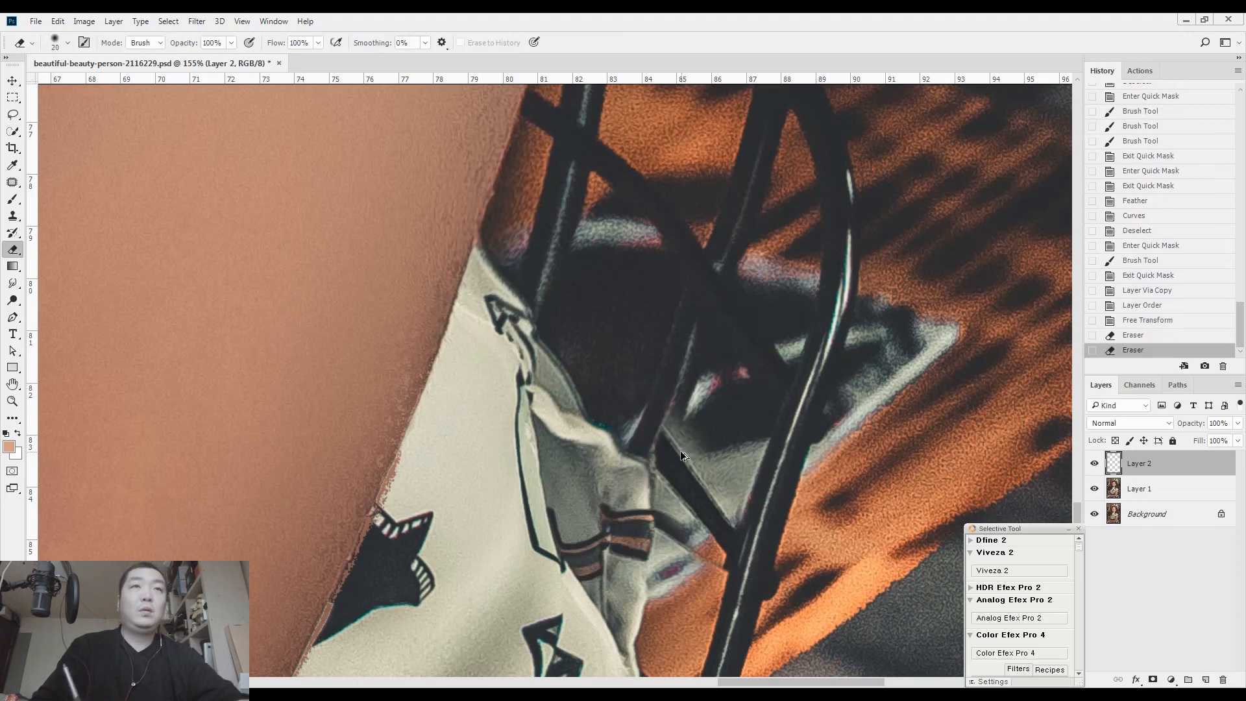
Step: Undo the eraser strokes on the copied chair bar, reverting to the Free Transform state
{"action": "key", "text": "ctrl+z"}
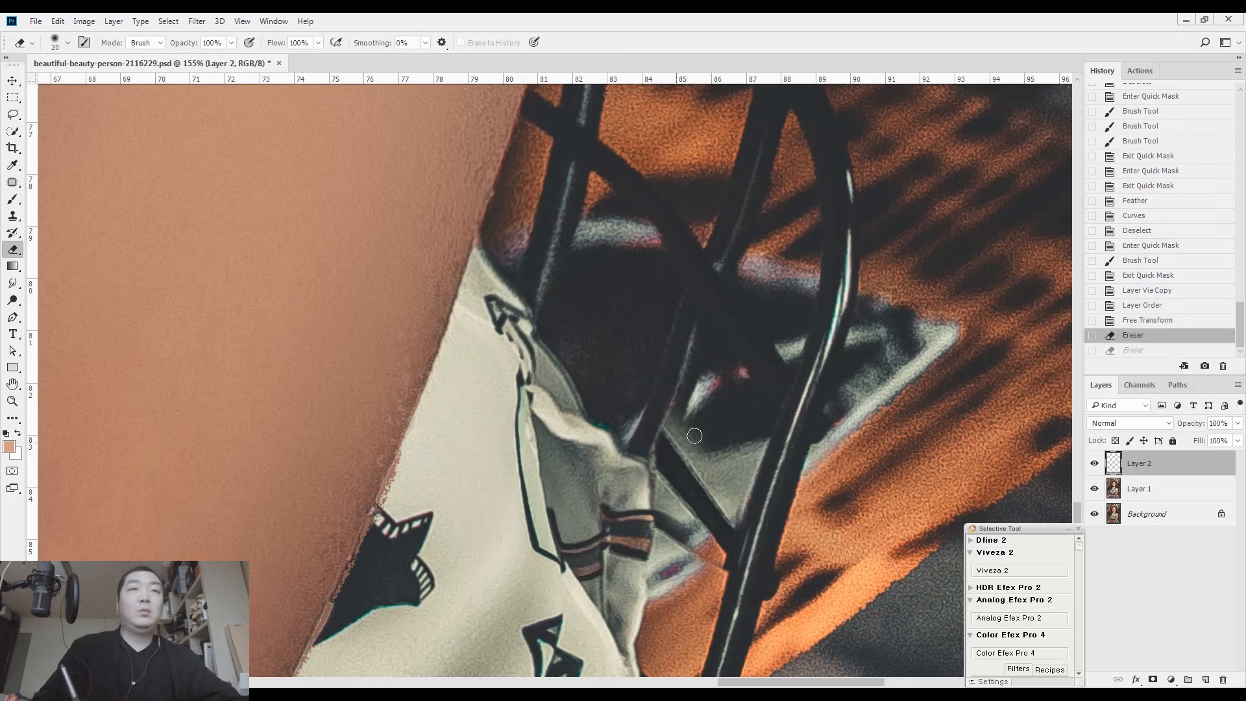
{"action": "left_click", "coordinate": [1180, 320]}
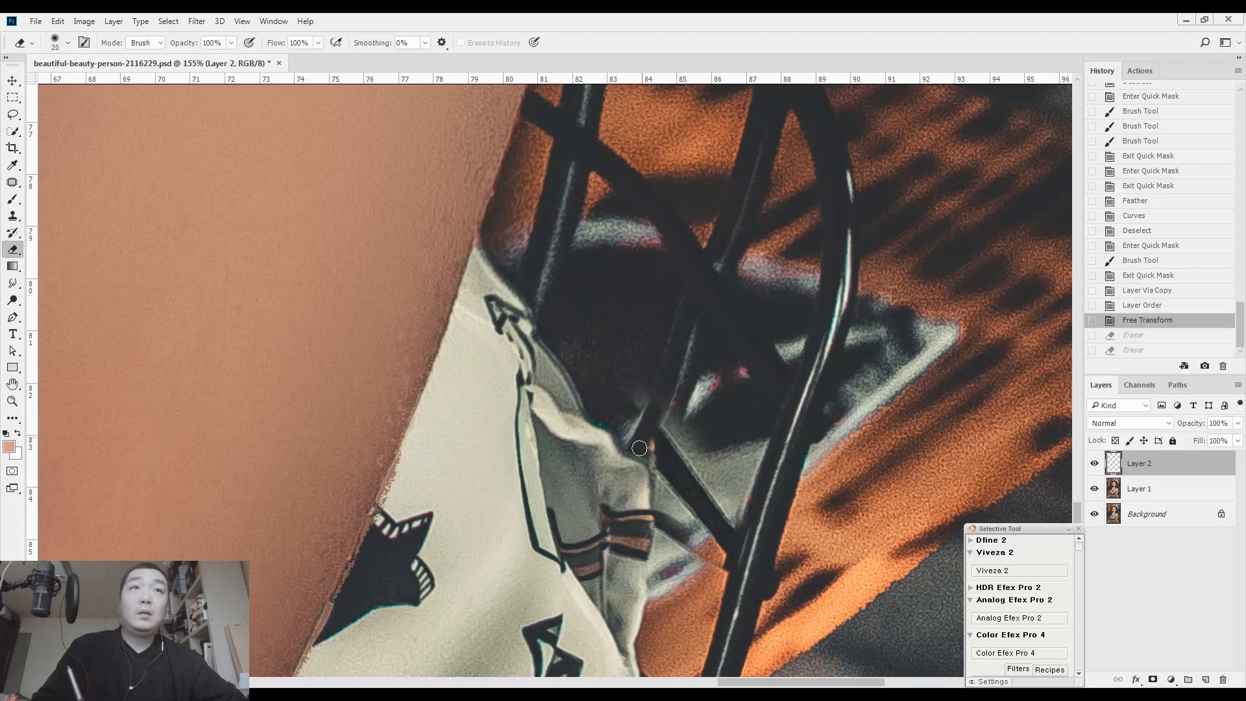
{"action": "left_click_drag", "start_coordinate": [644, 397], "coordinate": [691, 521]}
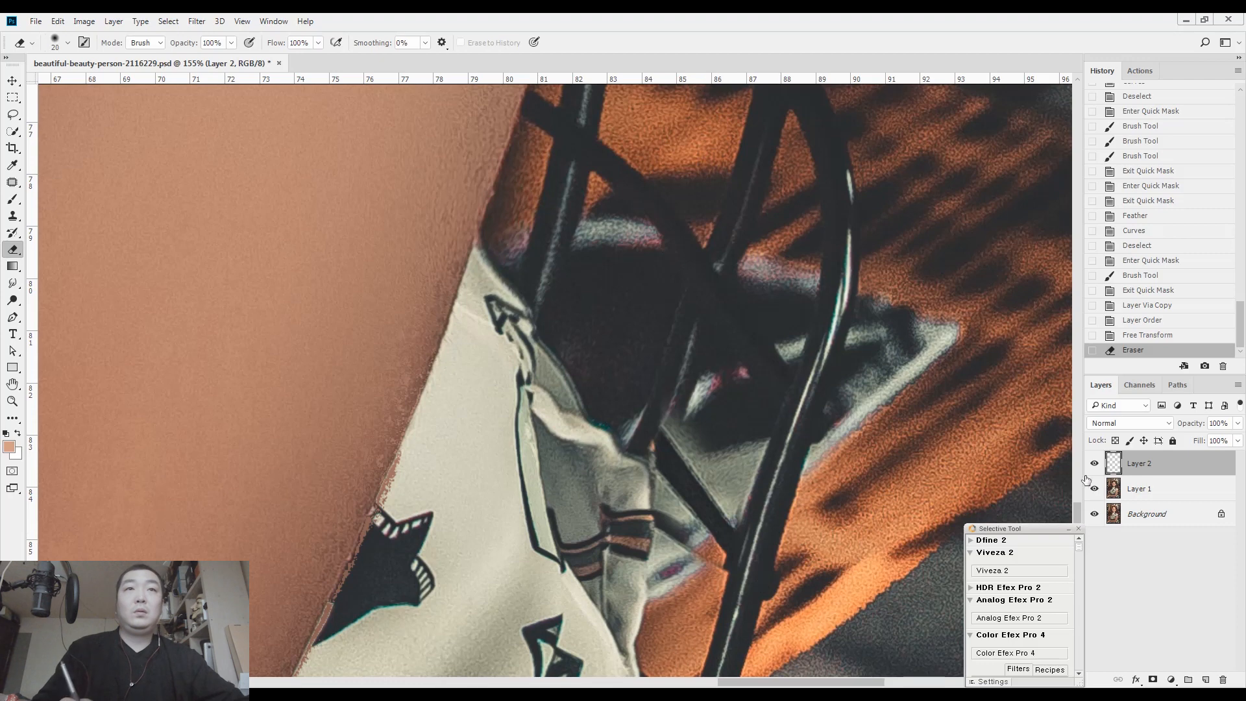
{"action": "left_click", "coordinate": [1095, 463]}
{"action": "left_click", "coordinate": [1095, 463]}
{"action": "left_click_drag", "start_coordinate": [741, 552], "coordinate": [741, 555]}
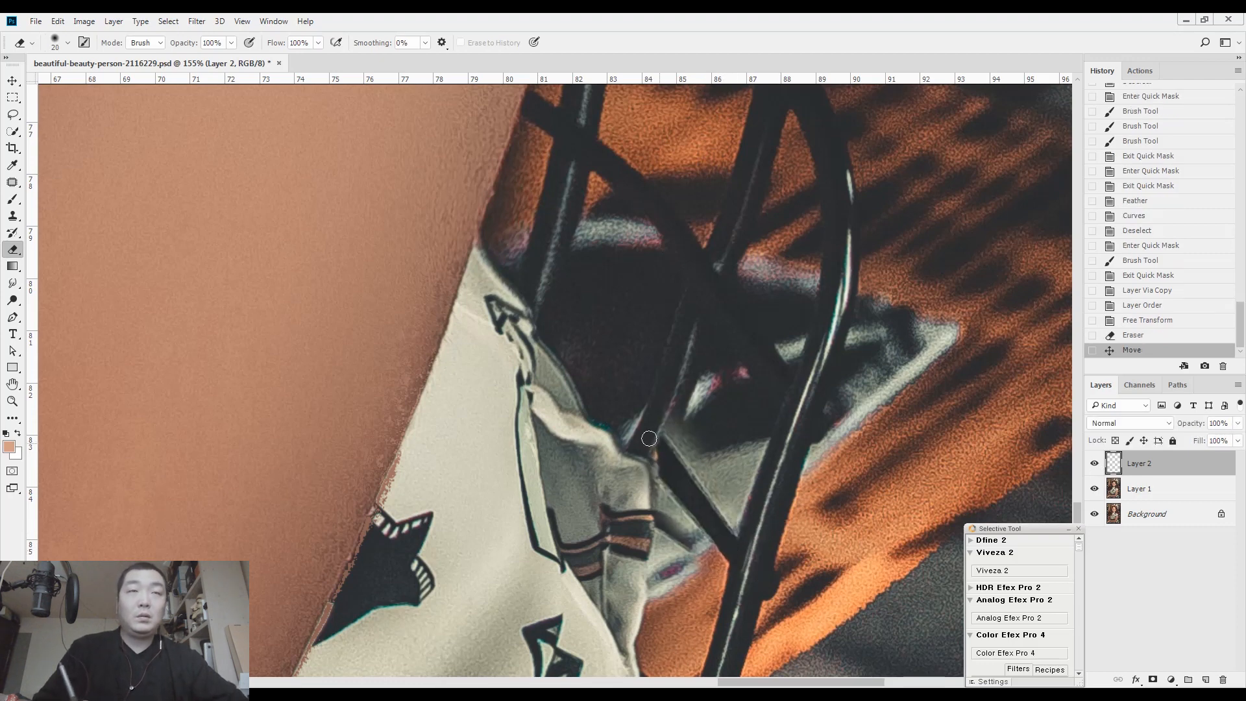
{"action": "left_click", "coordinate": [1129, 320]}
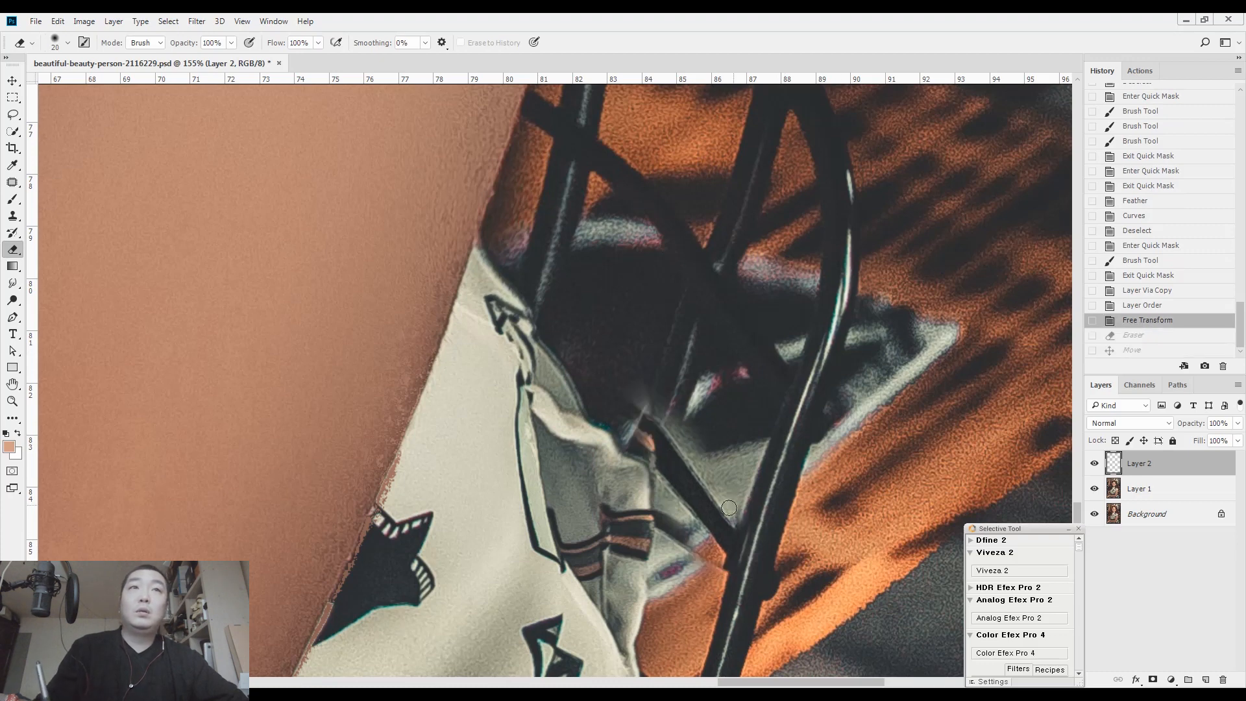
Step: Nudge the copied chair bar, erase its excess upper end at the blouse edge with a 20 px eraser, and merge it into Layer 1
{"action": "left_click_drag", "start_coordinate": [718, 518], "coordinate": [716, 497]}
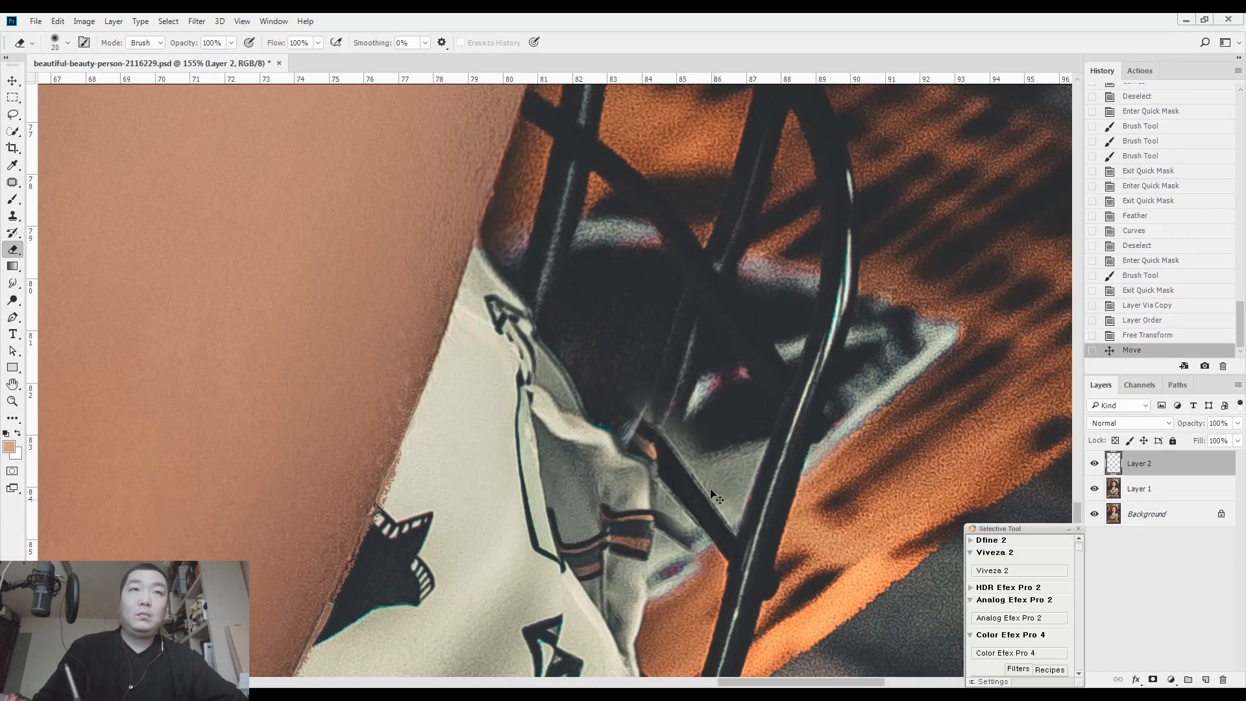
{"action": "left_click_drag", "start_coordinate": [632, 456], "coordinate": [657, 413]}
{"action": "left_click_drag", "start_coordinate": [750, 500], "coordinate": [780, 482]}
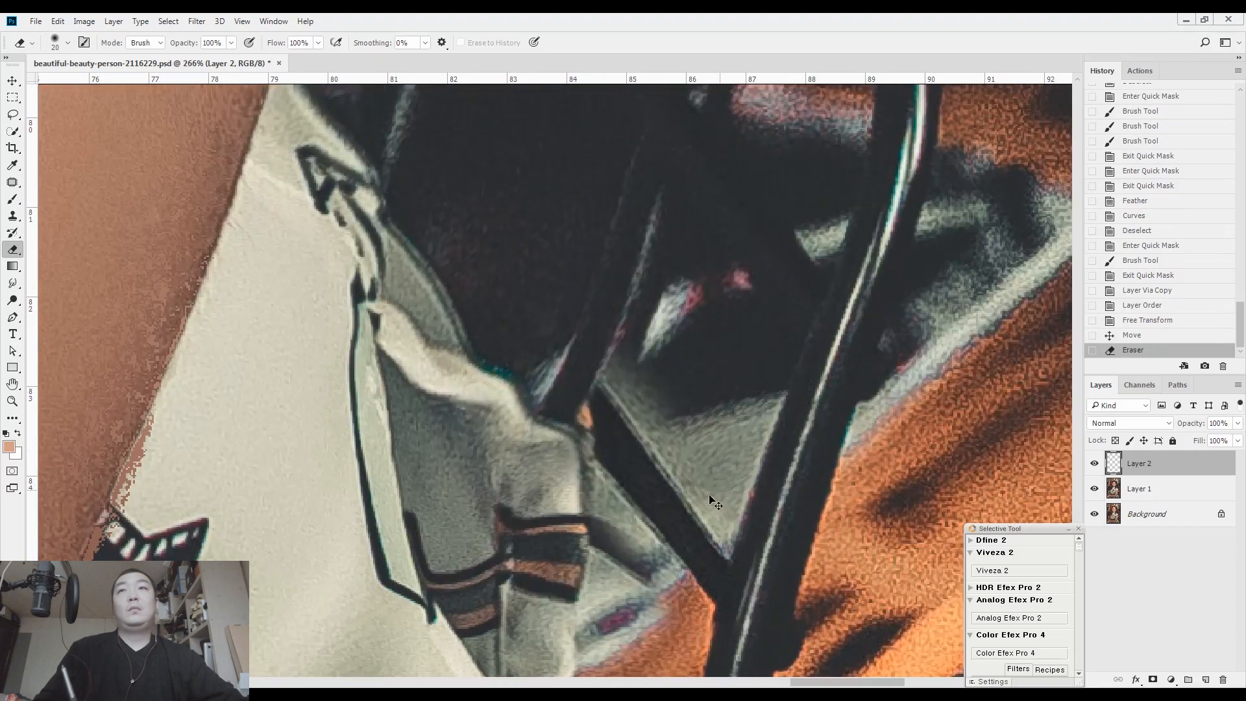
{"action": "key", "text": "ctrl+e"}
Step: Paint a 15 px Quick Mask spot on the light grey area beside the diagonal chair bar and copy it to a new layer
{"action": "left_click_drag", "start_coordinate": [652, 530], "coordinate": [689, 487]}
{"action": "key", "text": "s"}
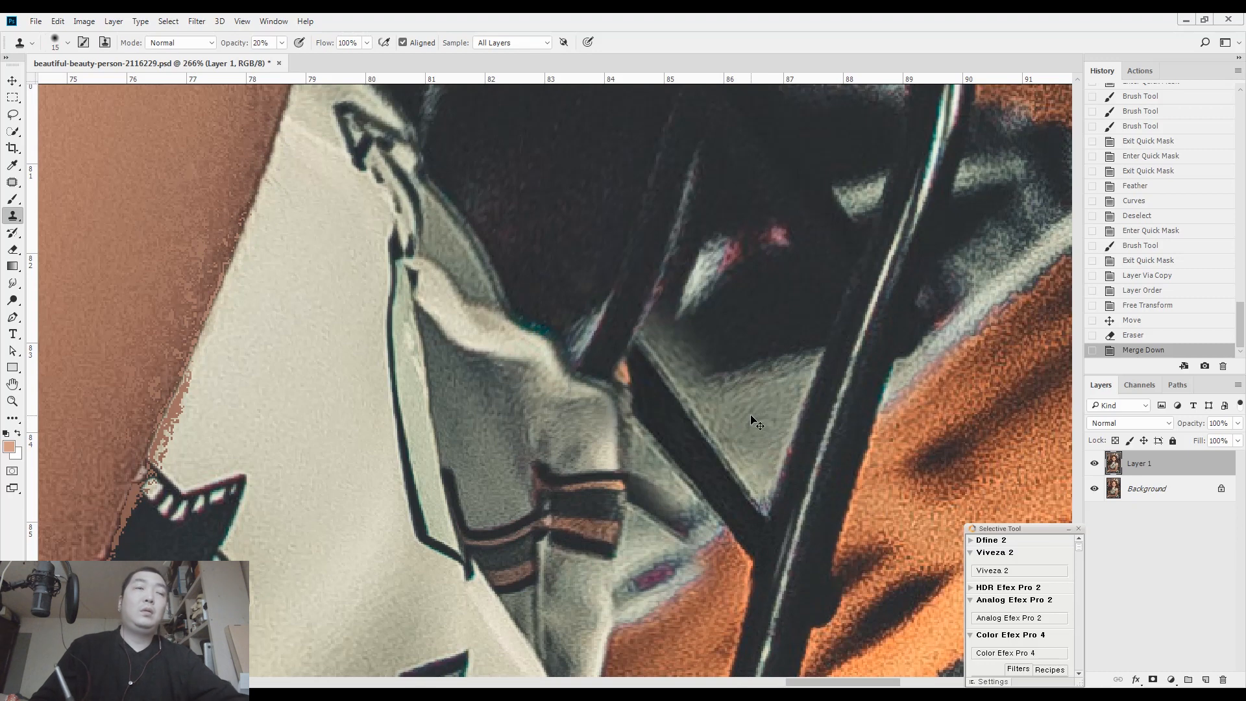
{"action": "key", "text": "b"}
{"action": "key", "text": "d"}
{"action": "key", "text": "q"}
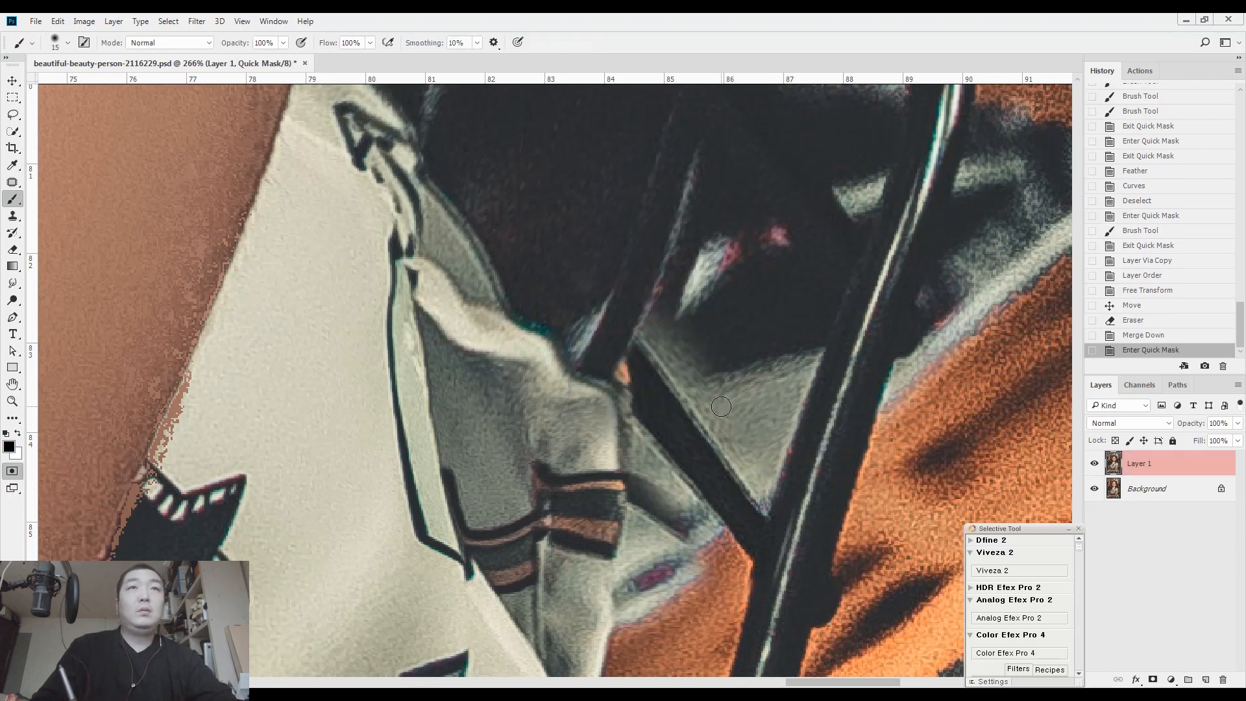
{"action": "left_click", "coordinate": [746, 399]}
{"action": "key", "text": "q"}
{"action": "key", "text": "ctrl+j"}
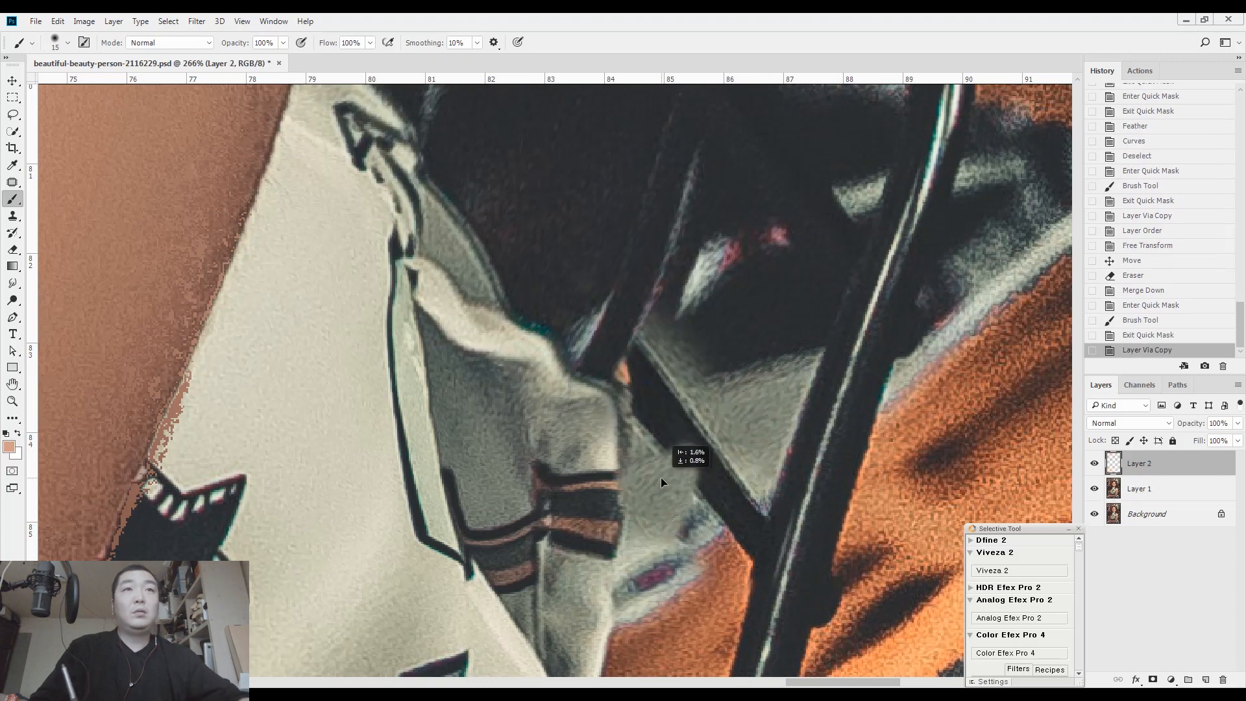
Step: Move the copied grey patch between the blouse's striped edge and the chair bar, rotate it about 61.7°, and merge it into Layer 1
{"action": "mouse_move", "coordinate": [661, 481]}
{"action": "left_mouse_down"}
{"action": "mouse_move", "coordinate": [756, 457]}
{"action": "mouse_move", "coordinate": [746, 503]}
{"action": "mouse_move", "coordinate": [691, 521]}
{"action": "left_mouse_up"}
{"action": "key", "text": "ctrl+t"}
{"action": "key", "text": "b"}
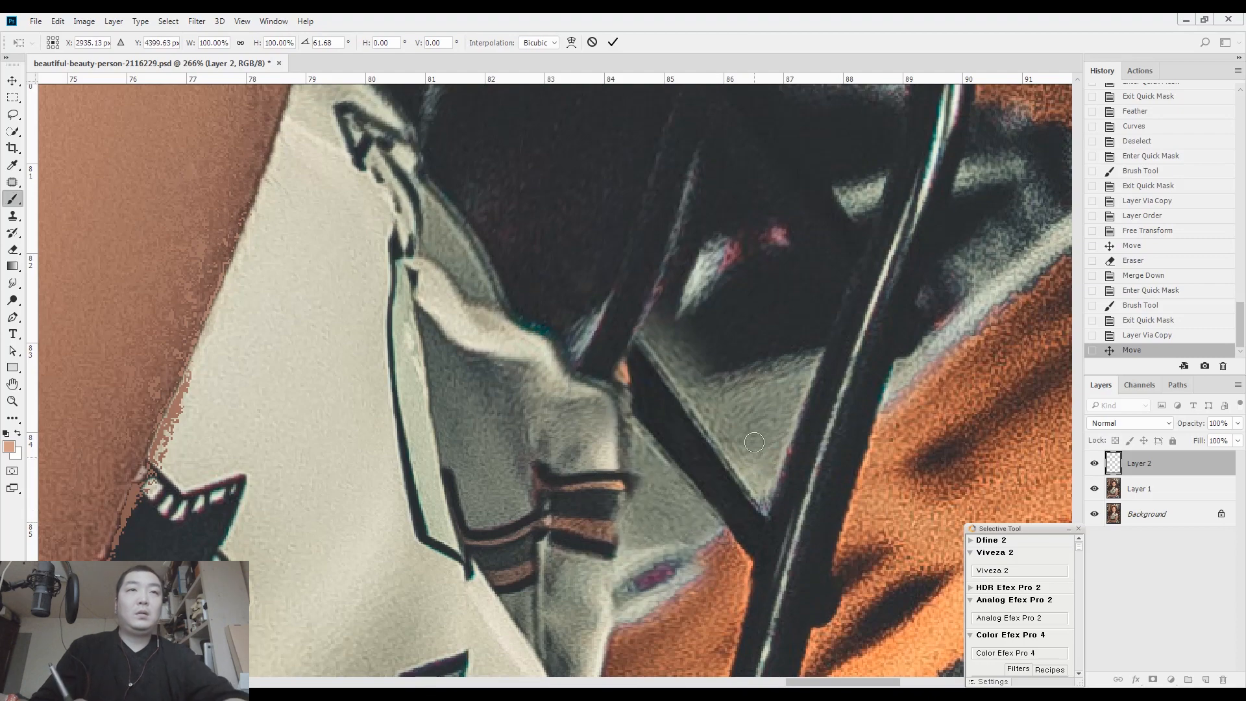
{"action": "scroll", "coordinate": [789, 407], "scroll_direction": "down", "scroll_amount": 6}
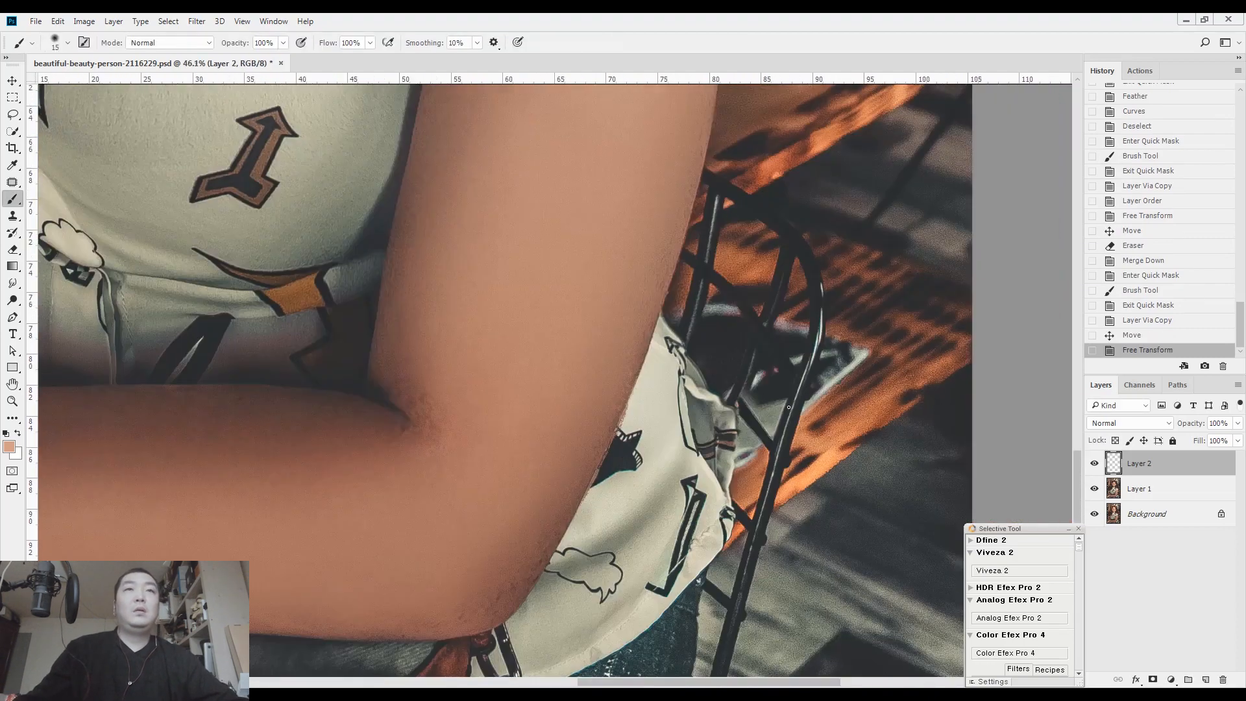
{"action": "scroll", "coordinate": [788, 407], "scroll_direction": "down", "scroll_amount": 6}
{"action": "key", "text": "l"}
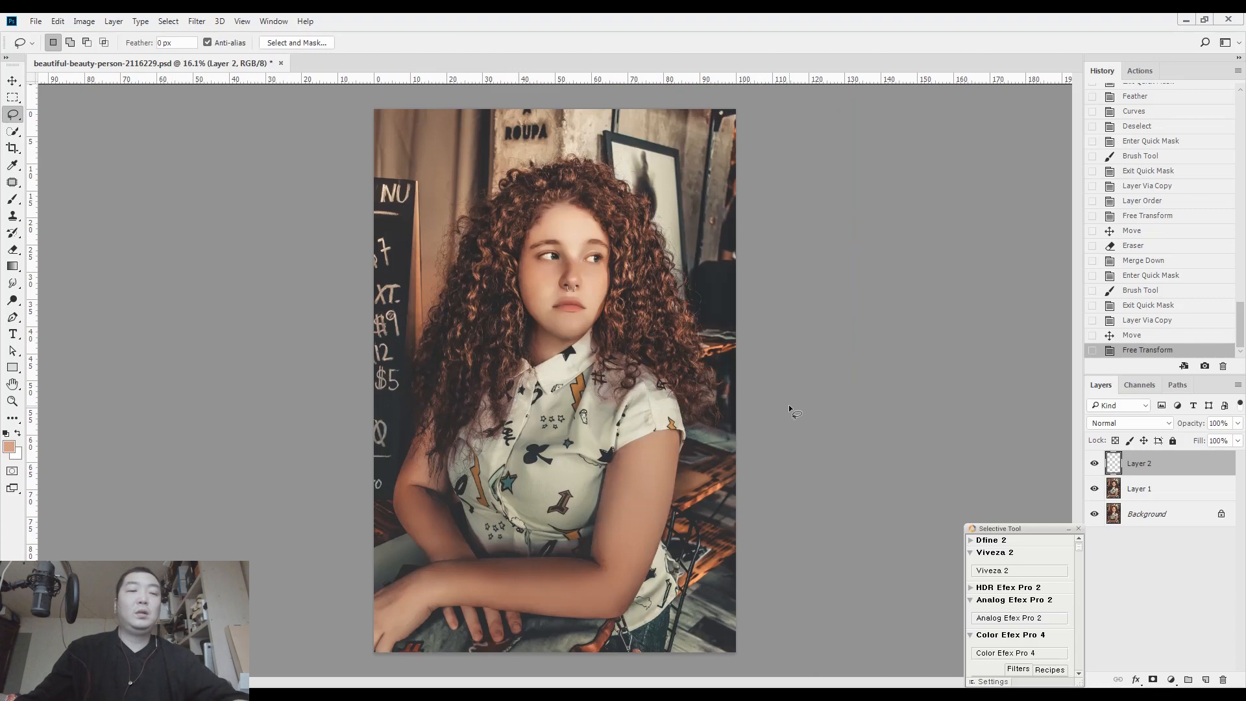
{"action": "key", "text": "ctrl+e"}
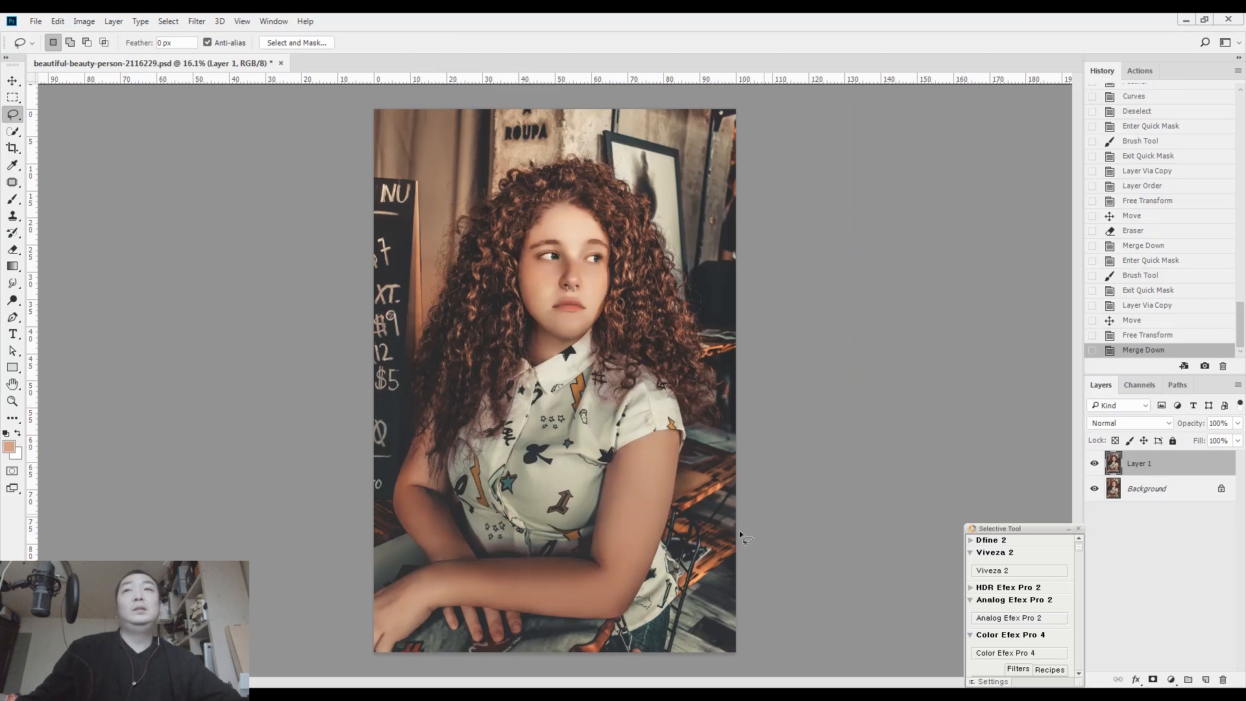
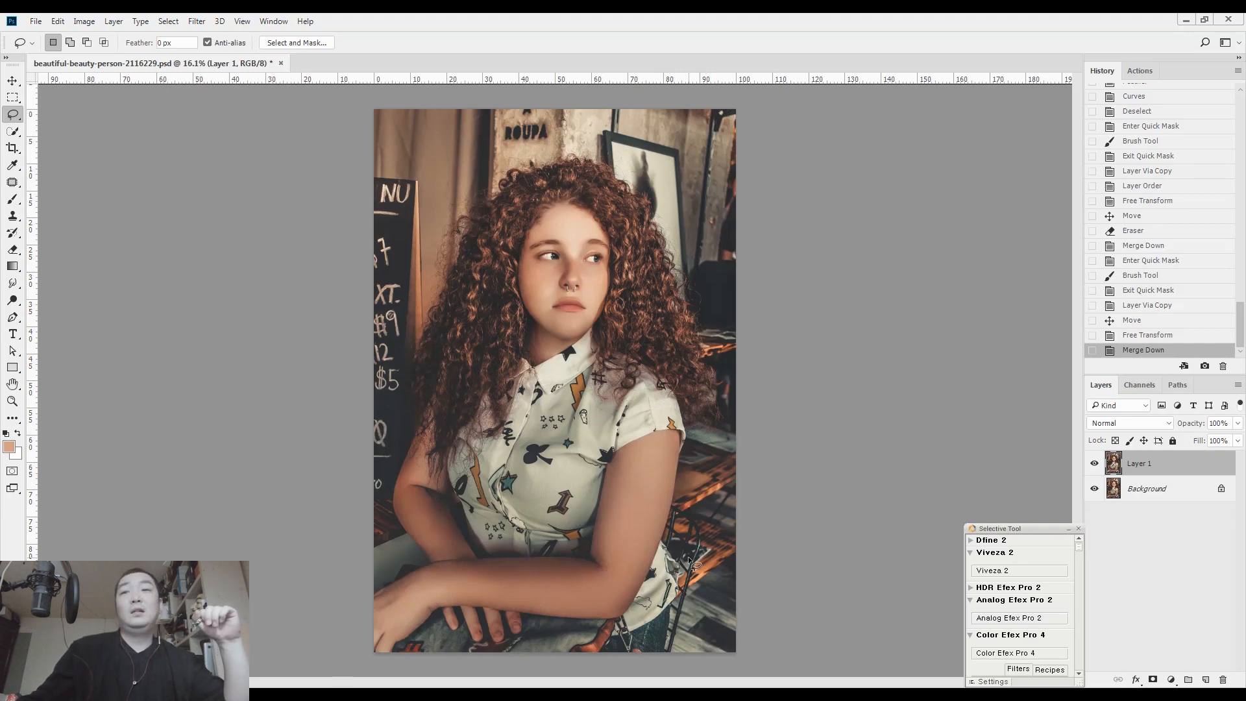
Step: Compare the retouched face with the original by hiding and redisplaying Layer 1
{"action": "left_click", "coordinate": [581, 242]}
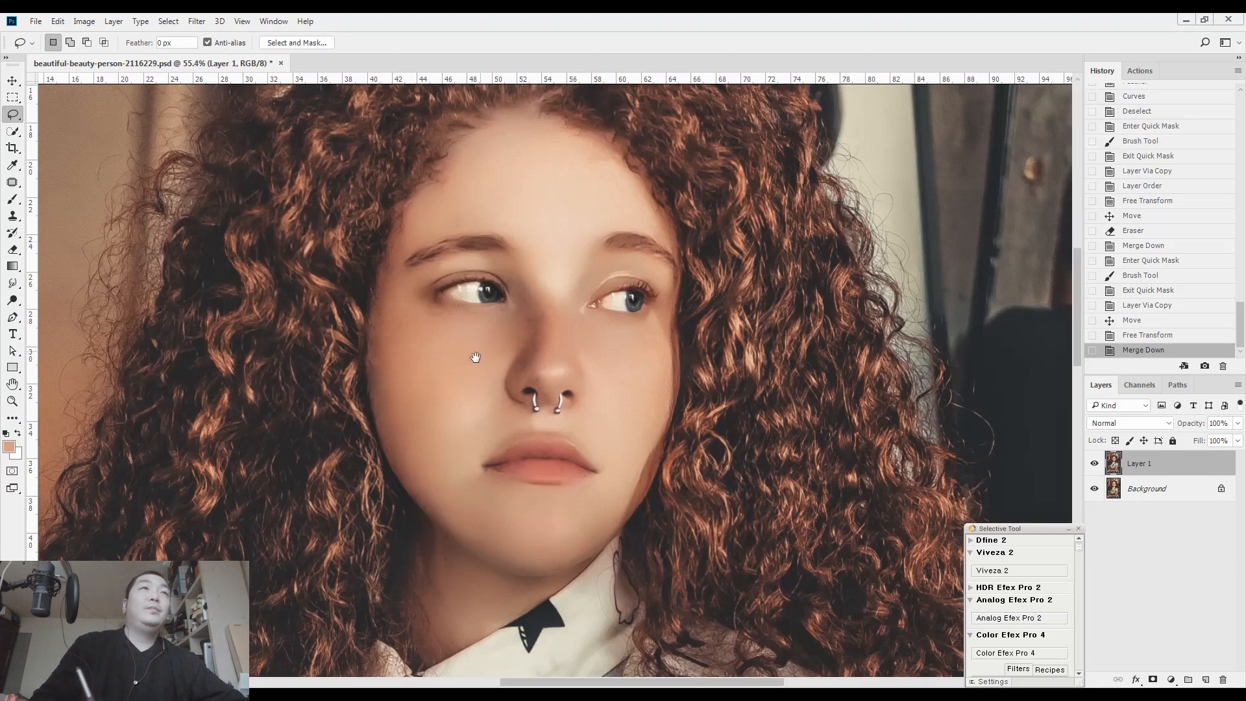
{"action": "left_click_drag", "start_coordinate": [476, 358], "coordinate": [458, 375]}
{"action": "left_click_drag", "start_coordinate": [562, 357], "coordinate": [536, 363]}
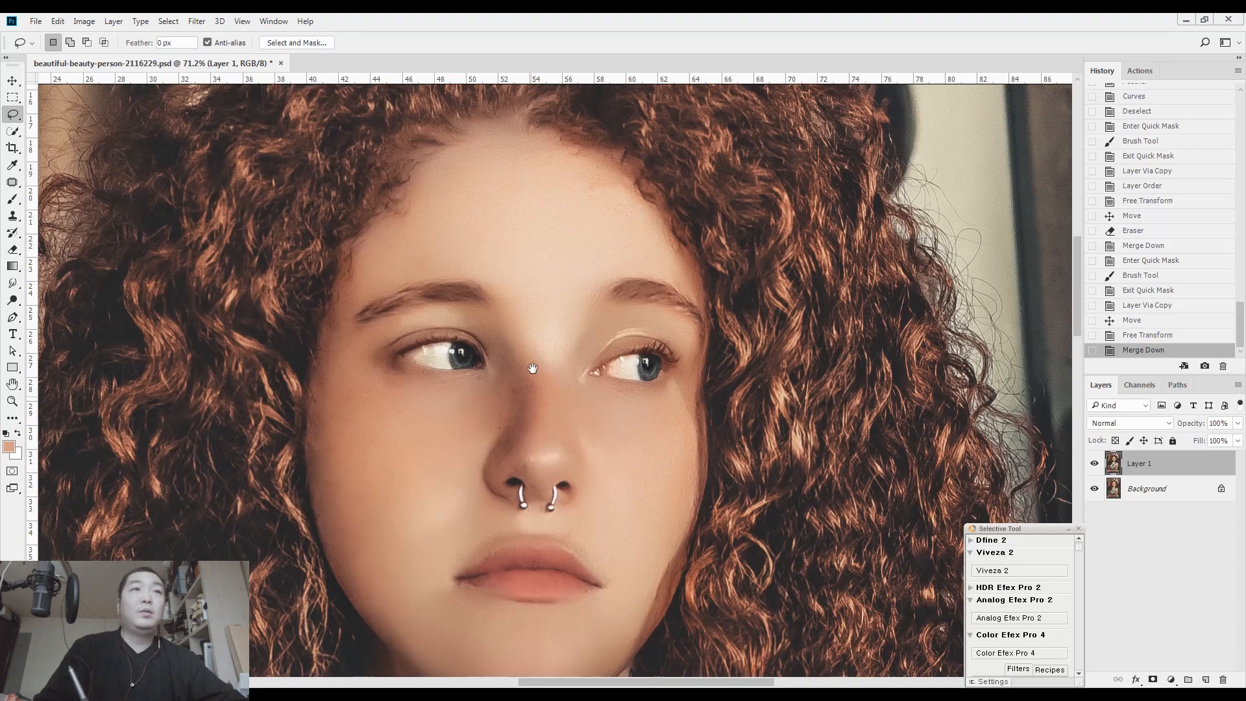
{"action": "scroll", "coordinate": [536, 358], "scroll_direction": "down", "scroll_amount": 1}
{"action": "left_click", "coordinate": [1093, 463]}
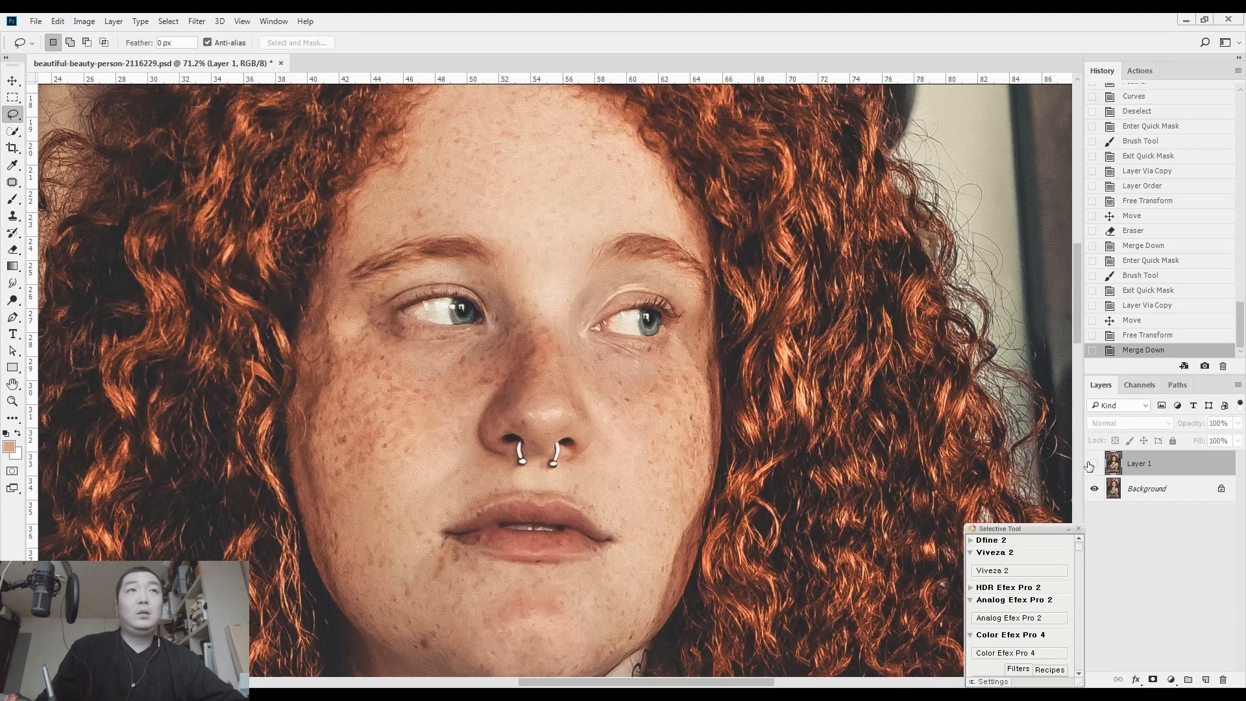
{"action": "left_click", "coordinate": [1094, 462]}
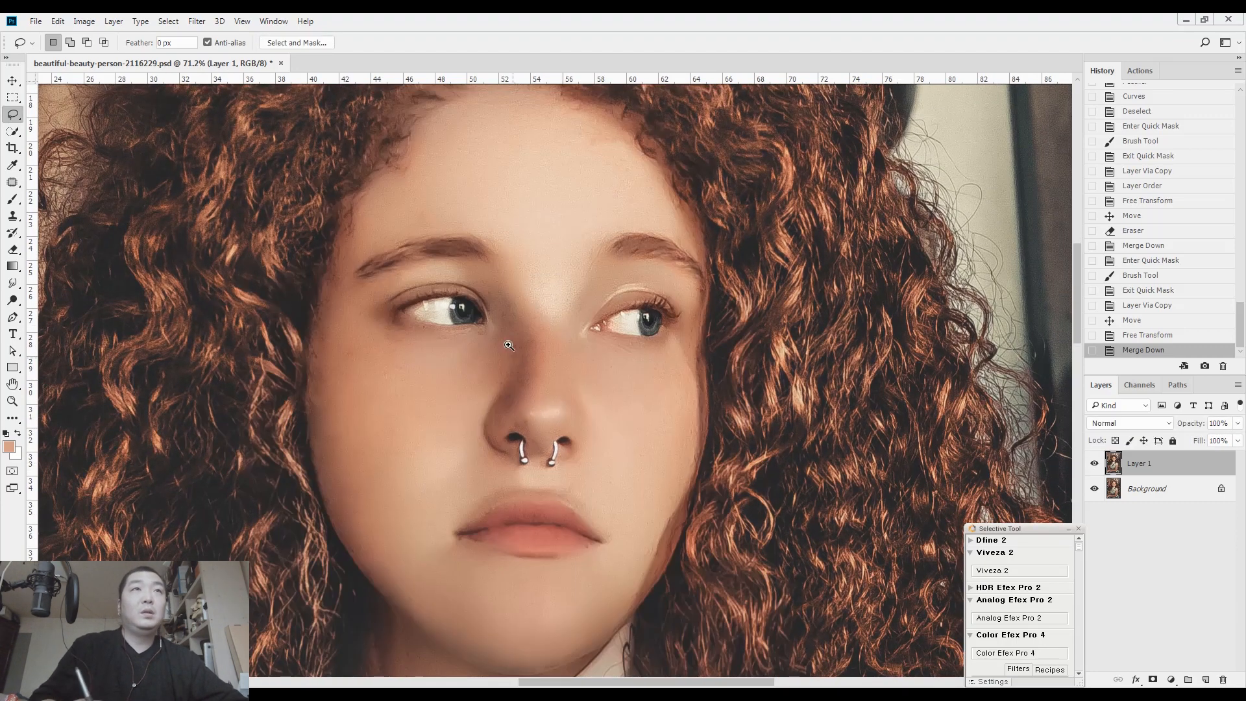
Step: Paint the skin beneath both eyes in Quick Mask with a 35 px brush and feather the resulting selection
{"action": "left_click_drag", "start_coordinate": [509, 338], "coordinate": [525, 322]}
{"action": "key", "text": "q"}
{"action": "key", "text": "b"}
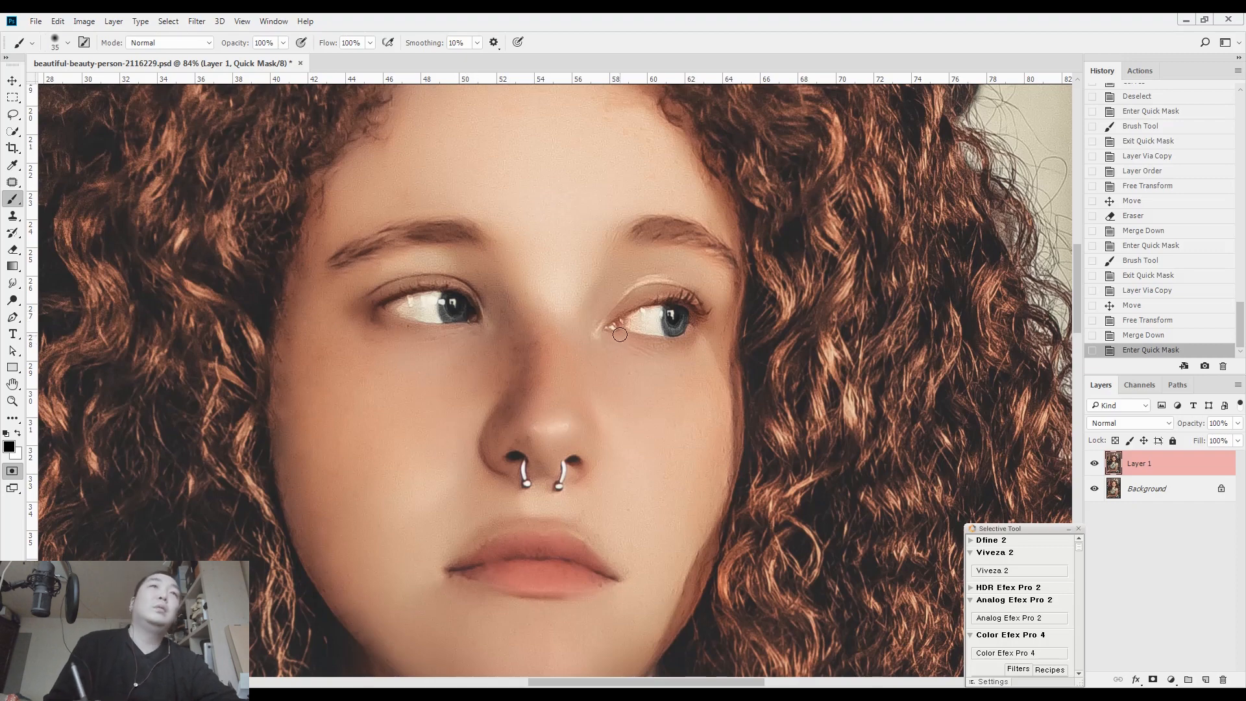
{"action": "left_click_drag", "start_coordinate": [642, 338], "coordinate": [649, 338]}
{"action": "left_click_drag", "start_coordinate": [441, 331], "coordinate": [476, 328]}
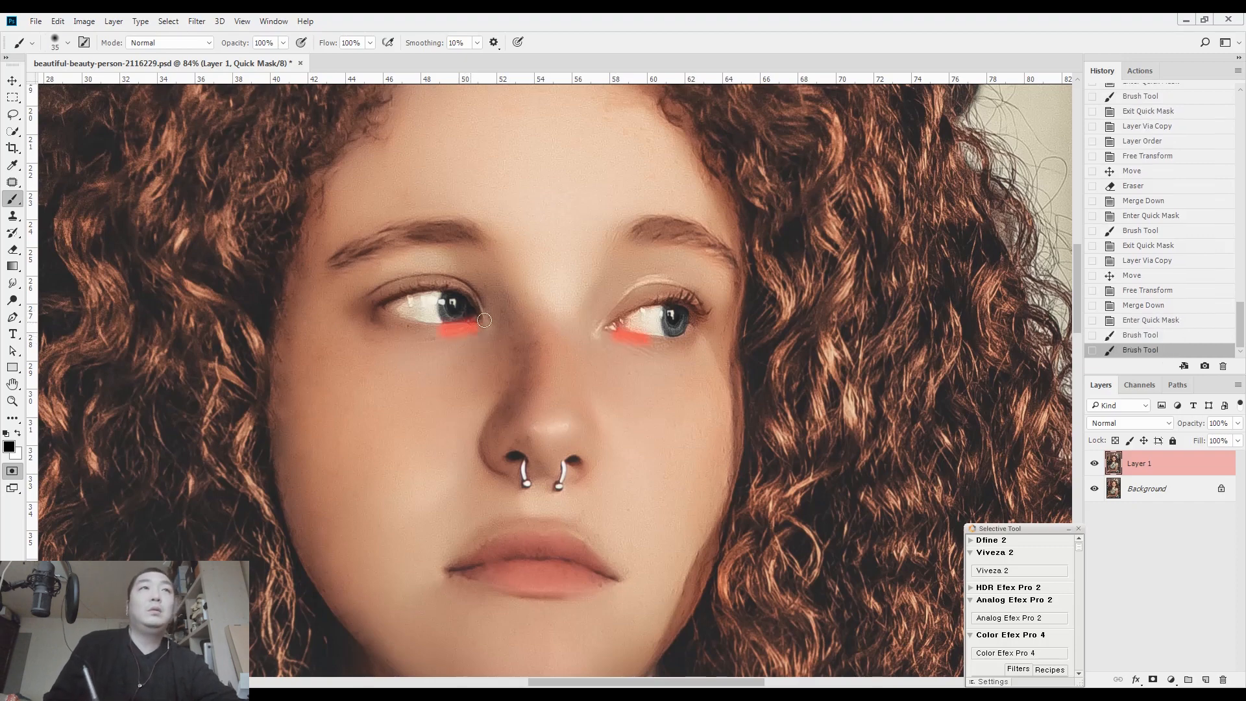
{"action": "key", "text": "q"}
{"action": "key", "text": "shift+F6"}
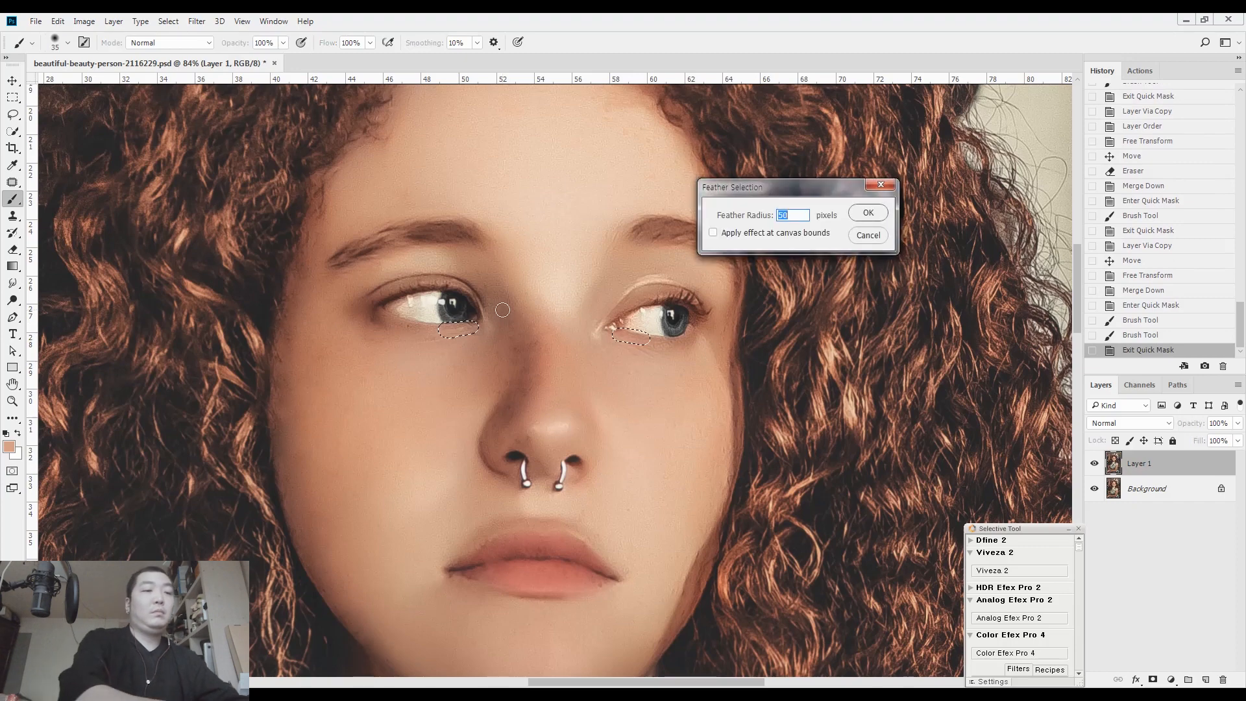
{"action": "key", "text": "Return"}
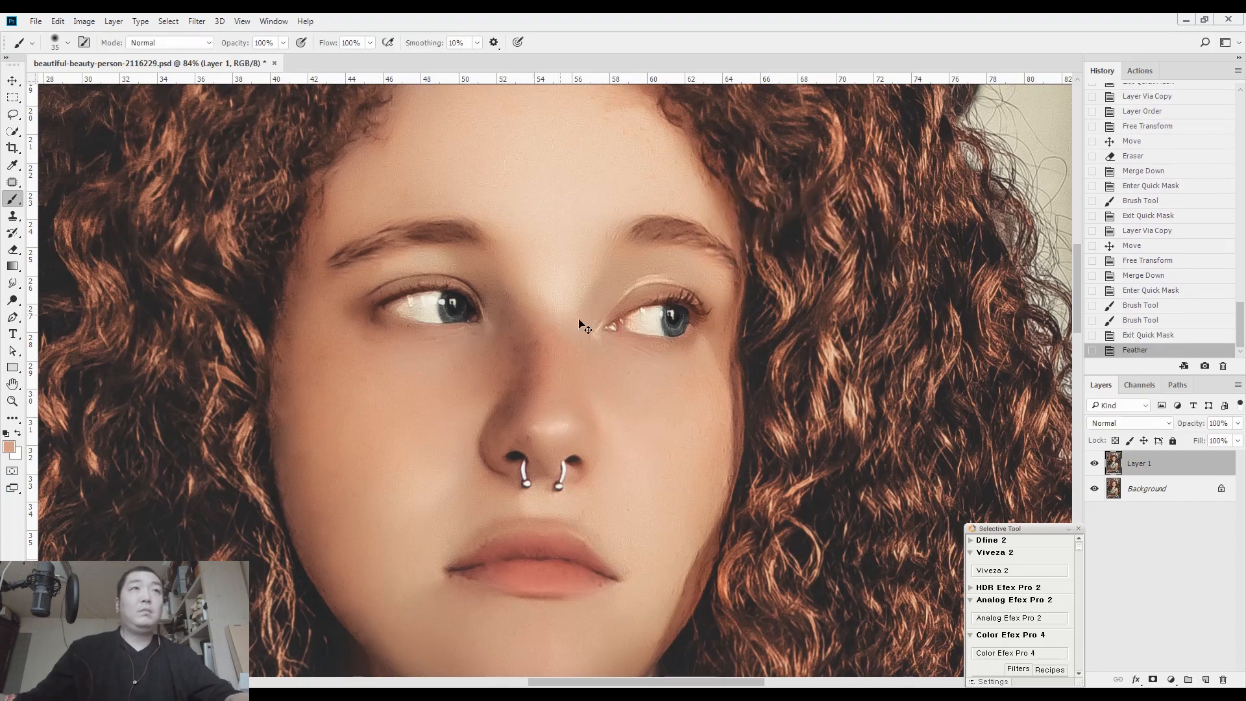
Step: Copy the feathered under-eye areas to a new layer and set its blending mode to Screen
{"action": "key", "text": "ctrl+j"}
{"action": "key", "text": "l"}
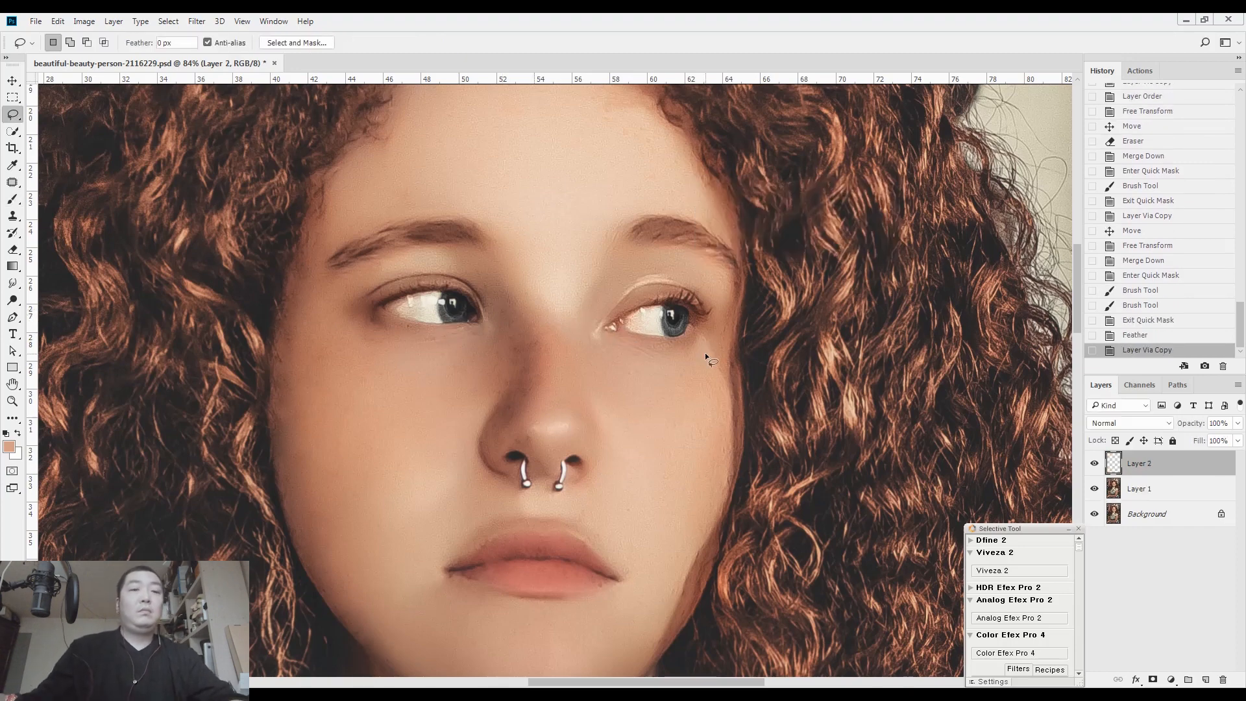
{"action": "left_click", "coordinate": [1140, 426]}
{"action": "left_click", "coordinate": [1109, 224]}
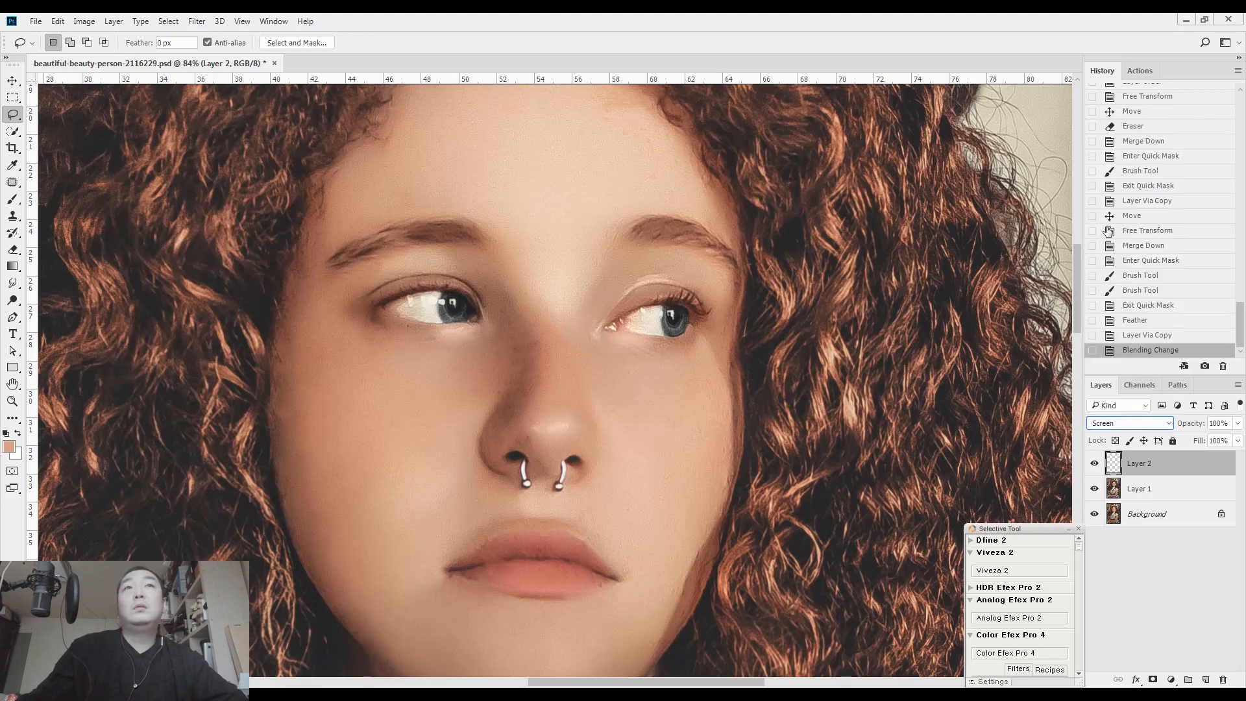
Step: Try 50% opacity on the under-eye highlight layer, settling on 70%
{"action": "scroll", "coordinate": [636, 392], "scroll_direction": "down", "scroll_amount": 3}
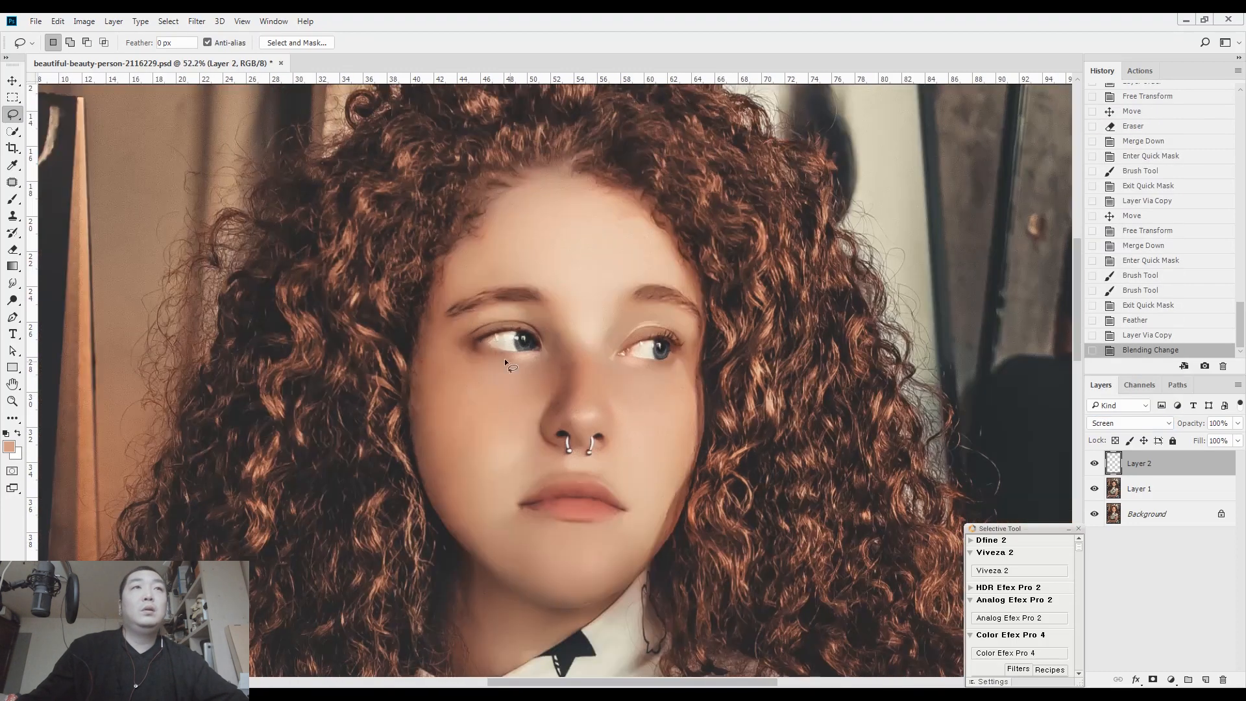
{"action": "scroll", "coordinate": [575, 391], "scroll_direction": "up", "scroll_amount": 5}
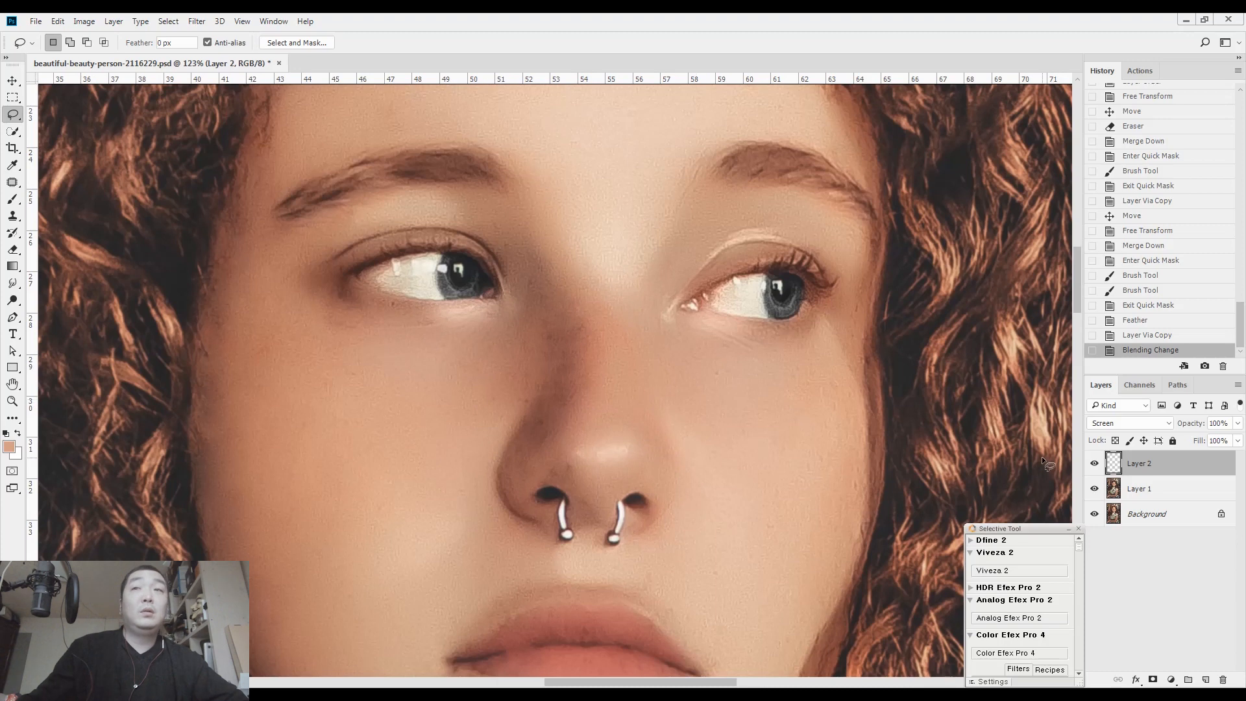
{"action": "key", "text": "5"}
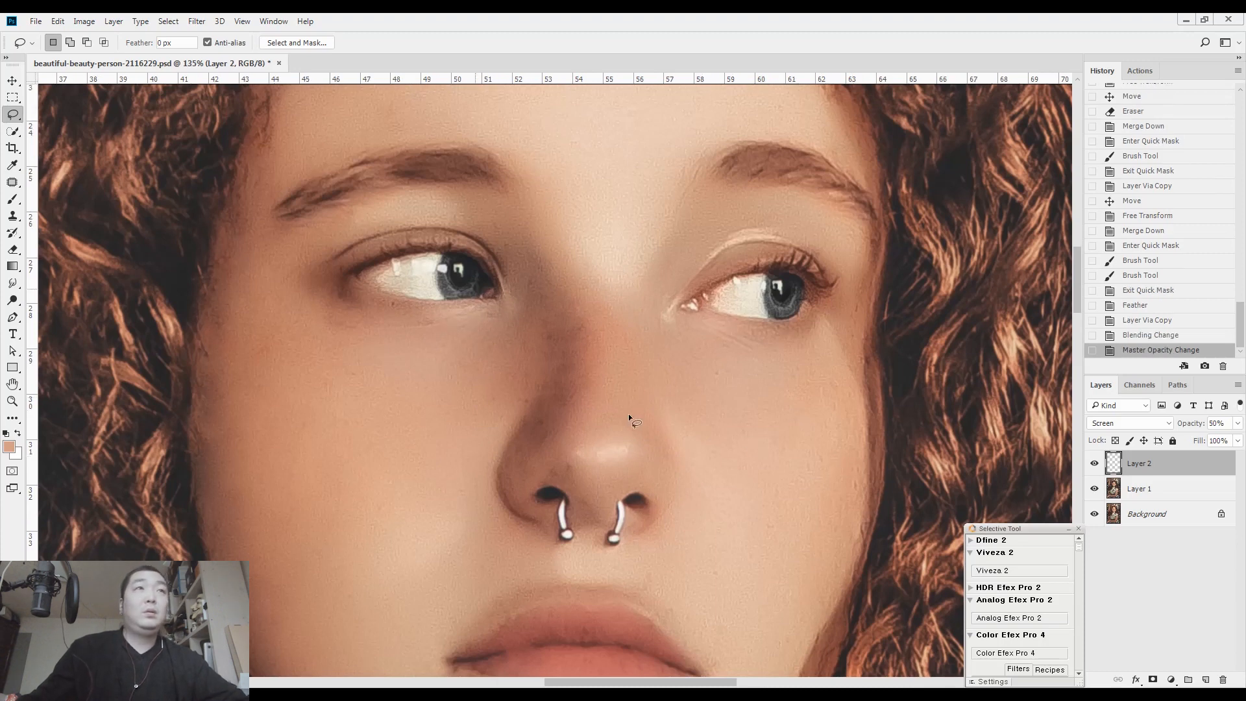
{"action": "scroll", "coordinate": [628, 414], "scroll_direction": "up", "scroll_amount": 1}
{"action": "key", "text": "7"}
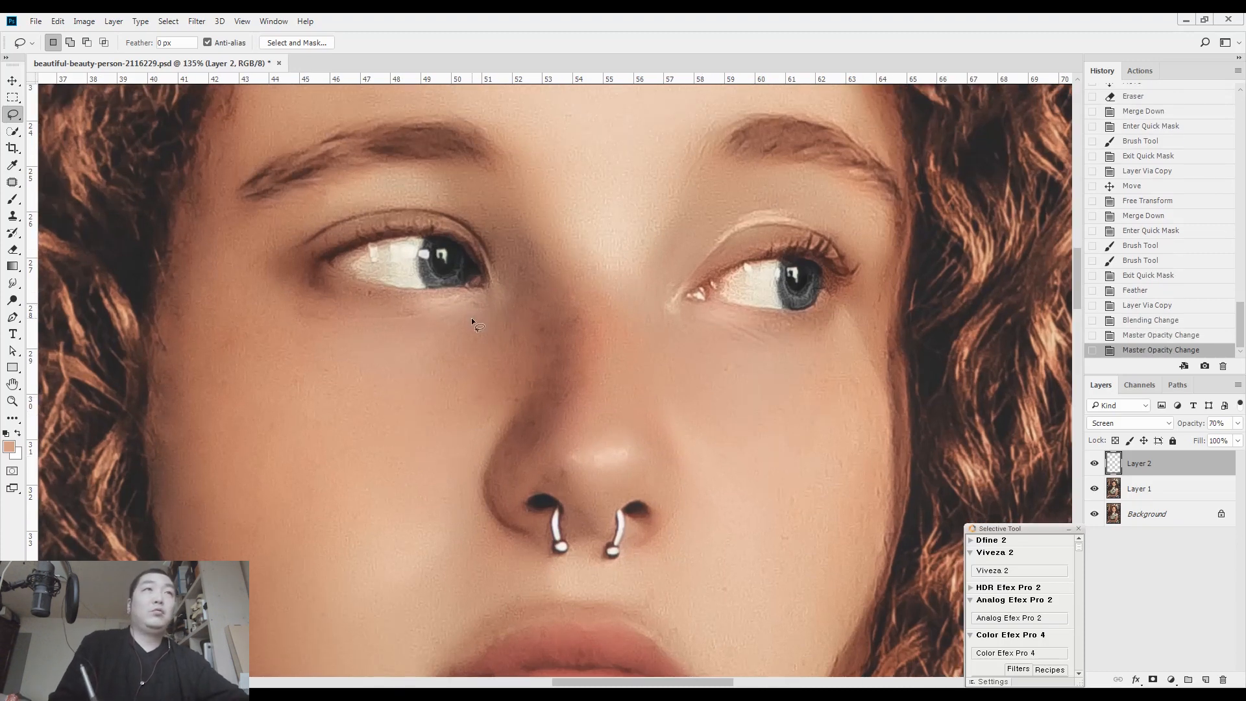
Step: Erase the excess brightening around both under-eye highlights with a 20 px eraser
{"action": "key", "text": "e"}
{"action": "mouse_move", "coordinate": [484, 306]}
{"action": "left_mouse_down"}
{"action": "mouse_move", "coordinate": [396, 316]}
{"action": "mouse_move", "coordinate": [476, 307]}
{"action": "mouse_move", "coordinate": [405, 338]}
{"action": "left_mouse_up"}
{"action": "left_click_drag", "start_coordinate": [729, 331], "coordinate": [688, 321]}
{"action": "left_click_drag", "start_coordinate": [678, 314], "coordinate": [654, 325]}
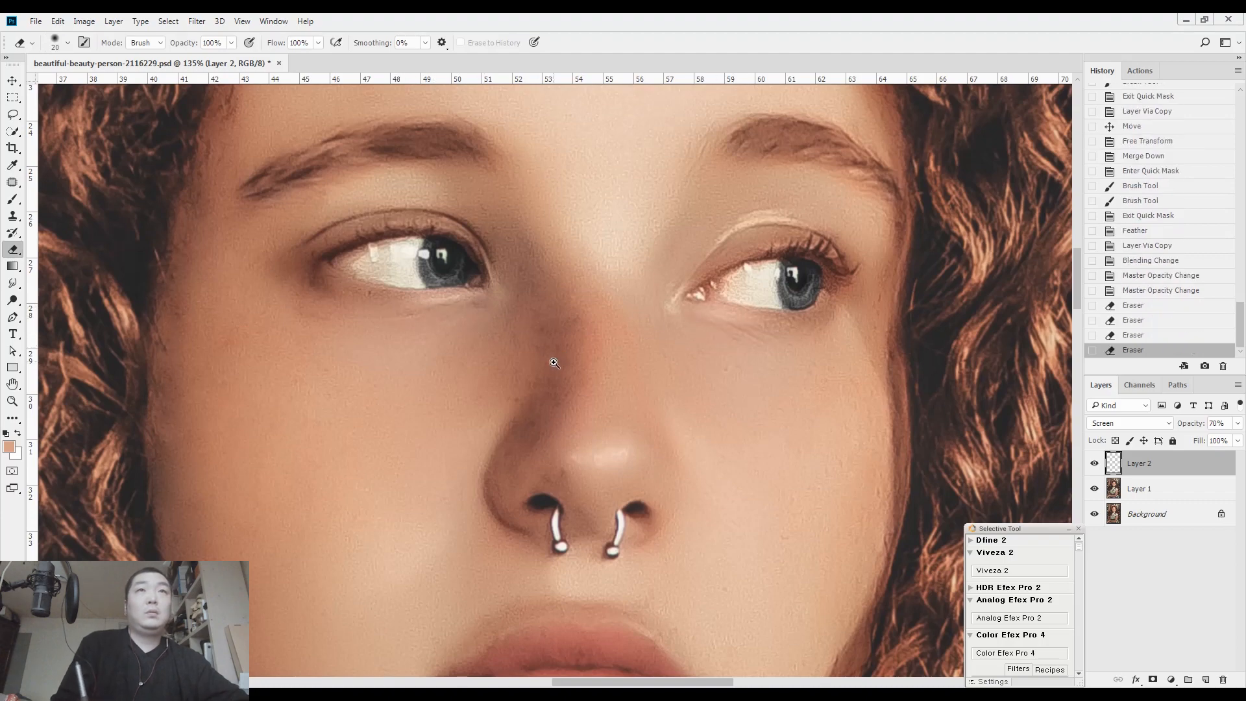
Step: Add monochromatic Gaussian noise to the under-eye highlight layer
{"action": "mouse_move", "coordinate": [553, 363]}
{"action": "left_mouse_down"}
{"action": "mouse_move", "coordinate": [490, 362]}
{"action": "mouse_move", "coordinate": [462, 383]}
{"action": "left_mouse_up"}
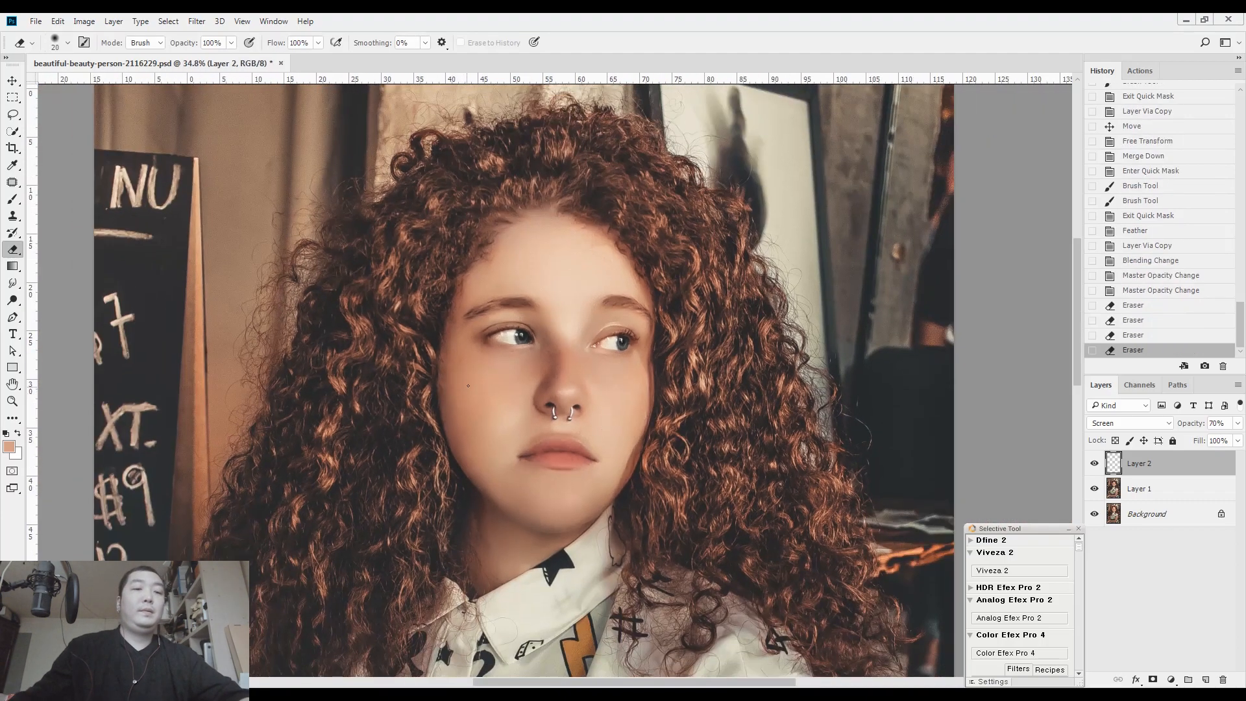
{"action": "scroll", "coordinate": [459, 390], "scroll_direction": "down", "scroll_amount": 3}
{"action": "key", "text": "l"}
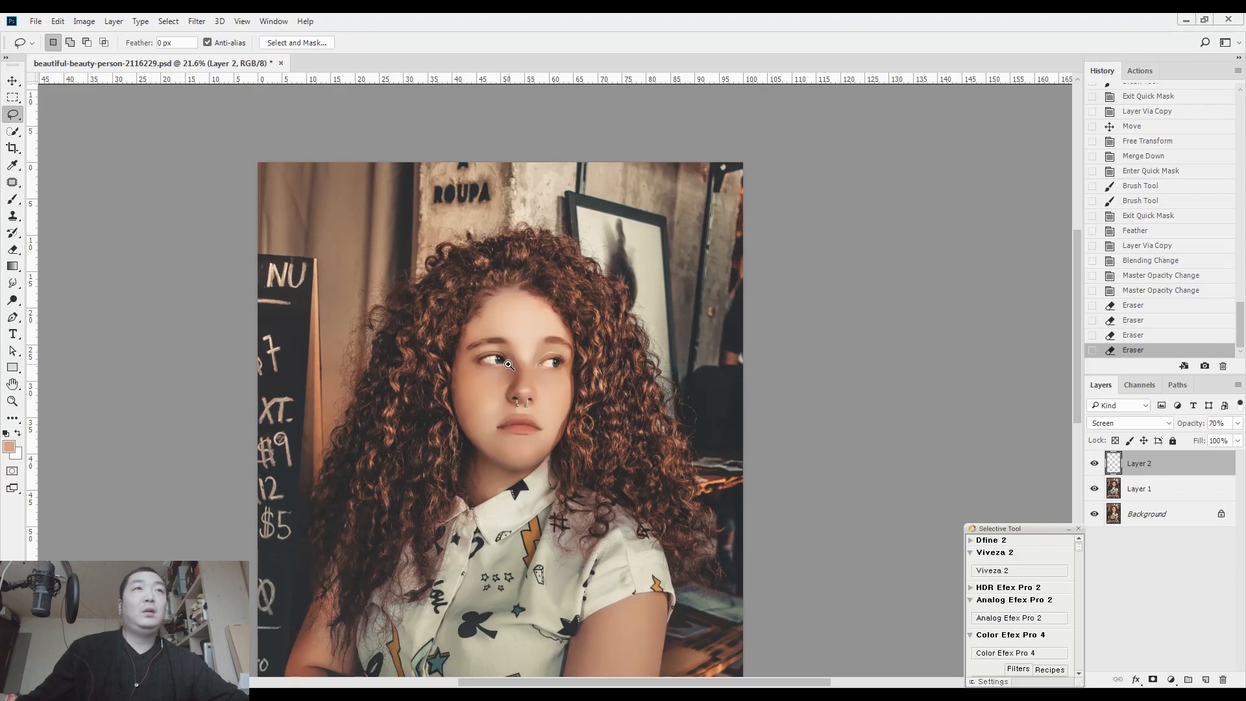
{"action": "scroll", "coordinate": [510, 365], "scroll_direction": "up", "scroll_amount": 3}
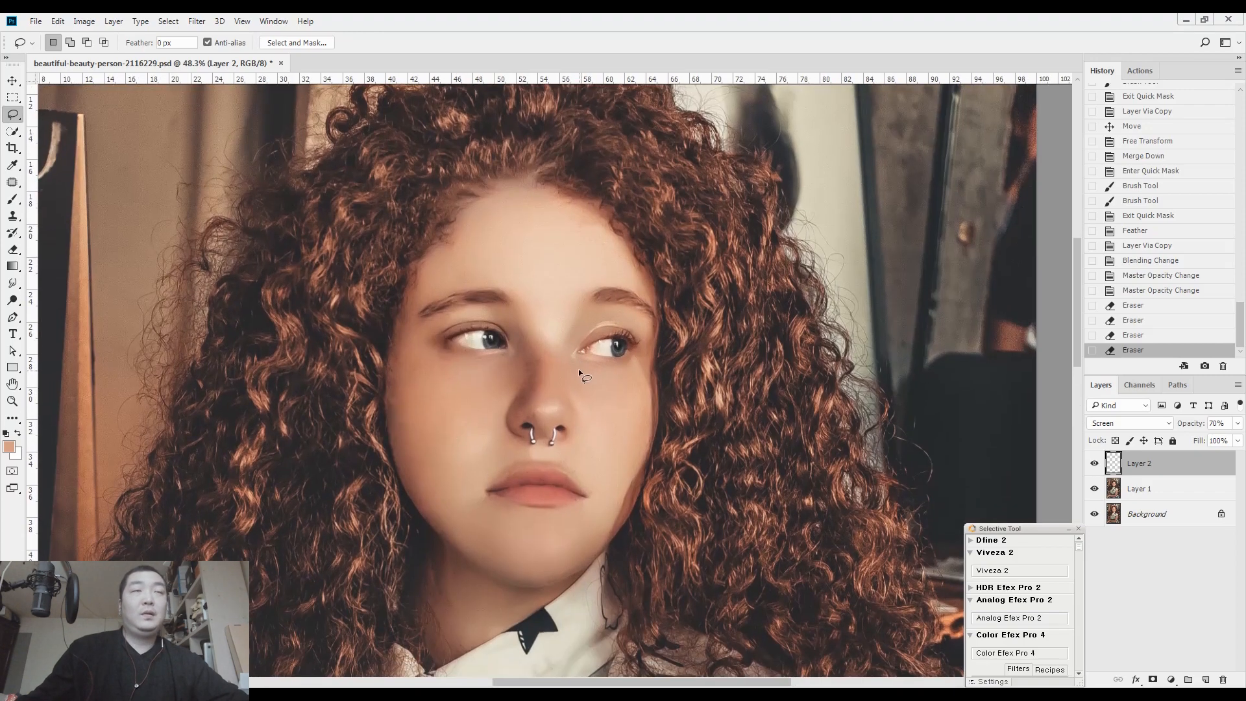
{"action": "scroll", "coordinate": [571, 365], "scroll_direction": "up", "scroll_amount": 5}
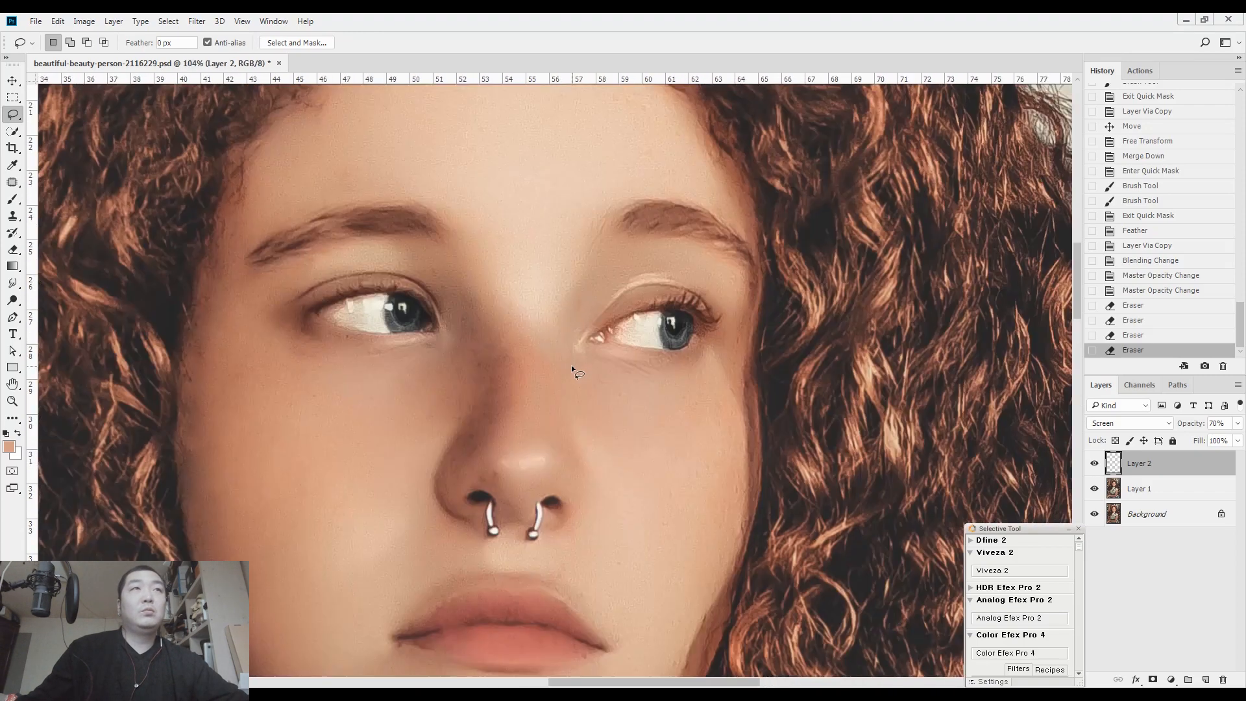
{"action": "left_click", "coordinate": [203, 24]}
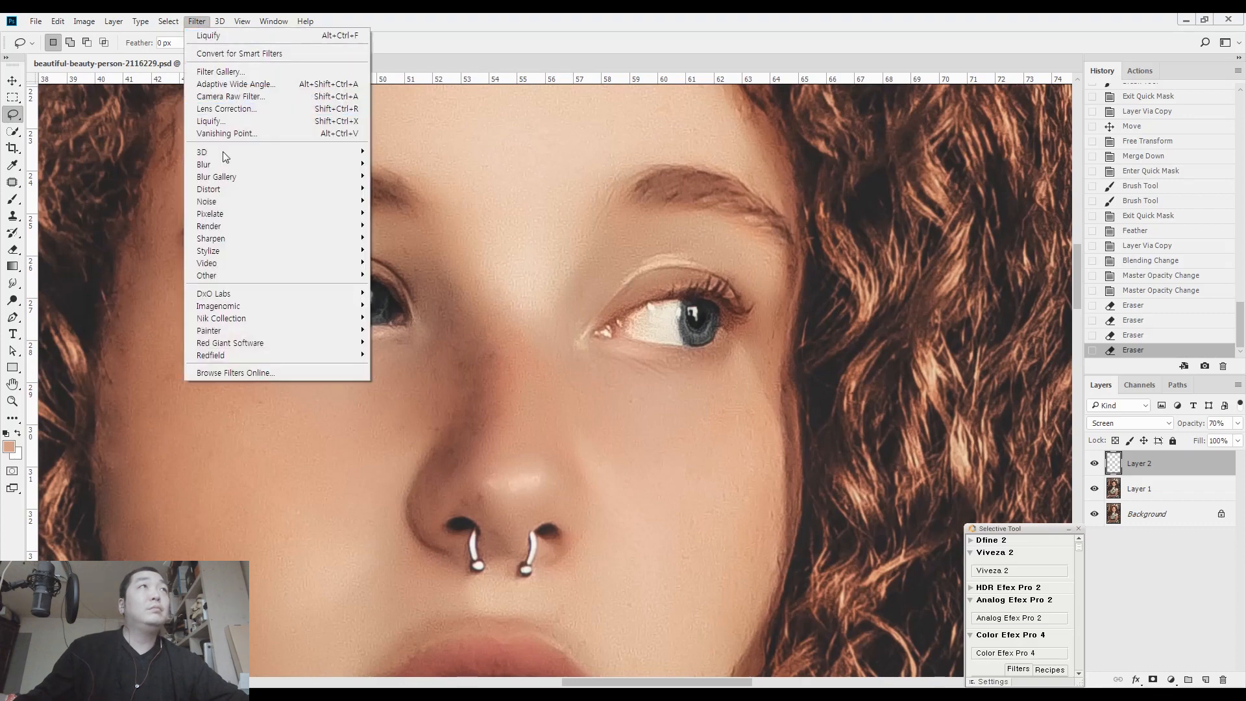
{"action": "mouse_move", "coordinate": [244, 198]}
{"action": "left_click", "coordinate": [161, 197]}
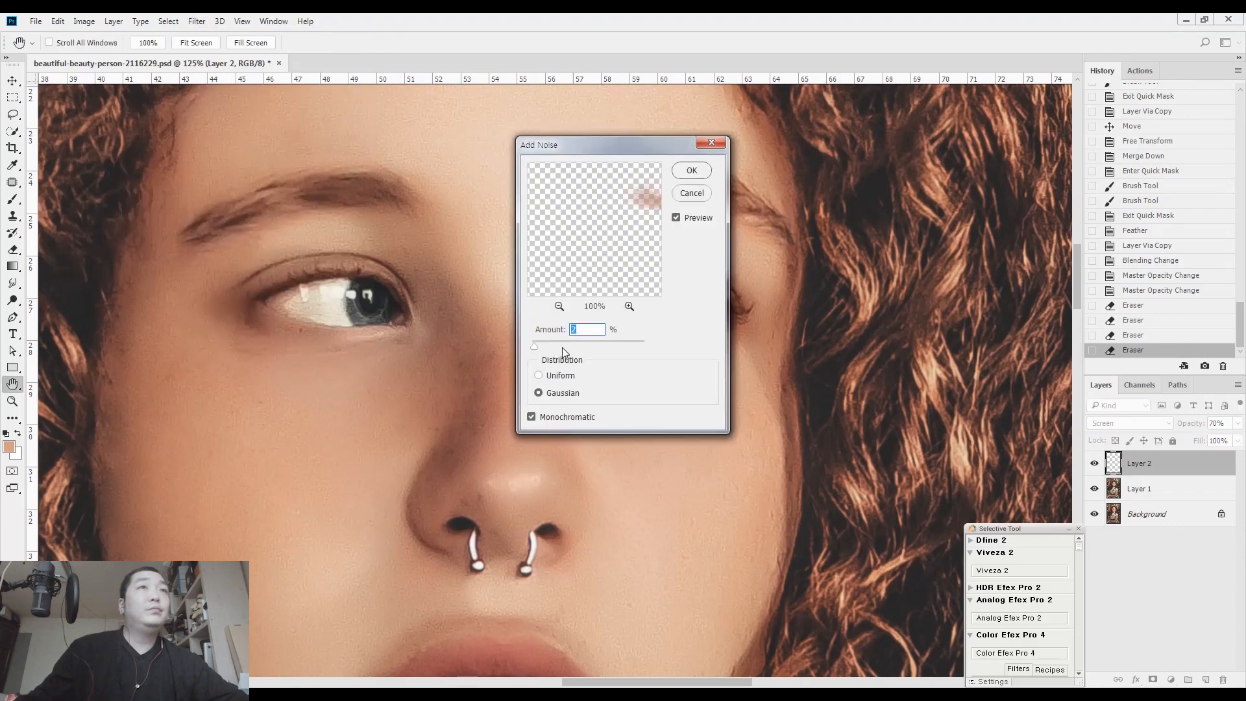
{"action": "left_click_drag", "start_coordinate": [555, 342], "coordinate": [608, 343]}
{"action": "left_click", "coordinate": [707, 176]}
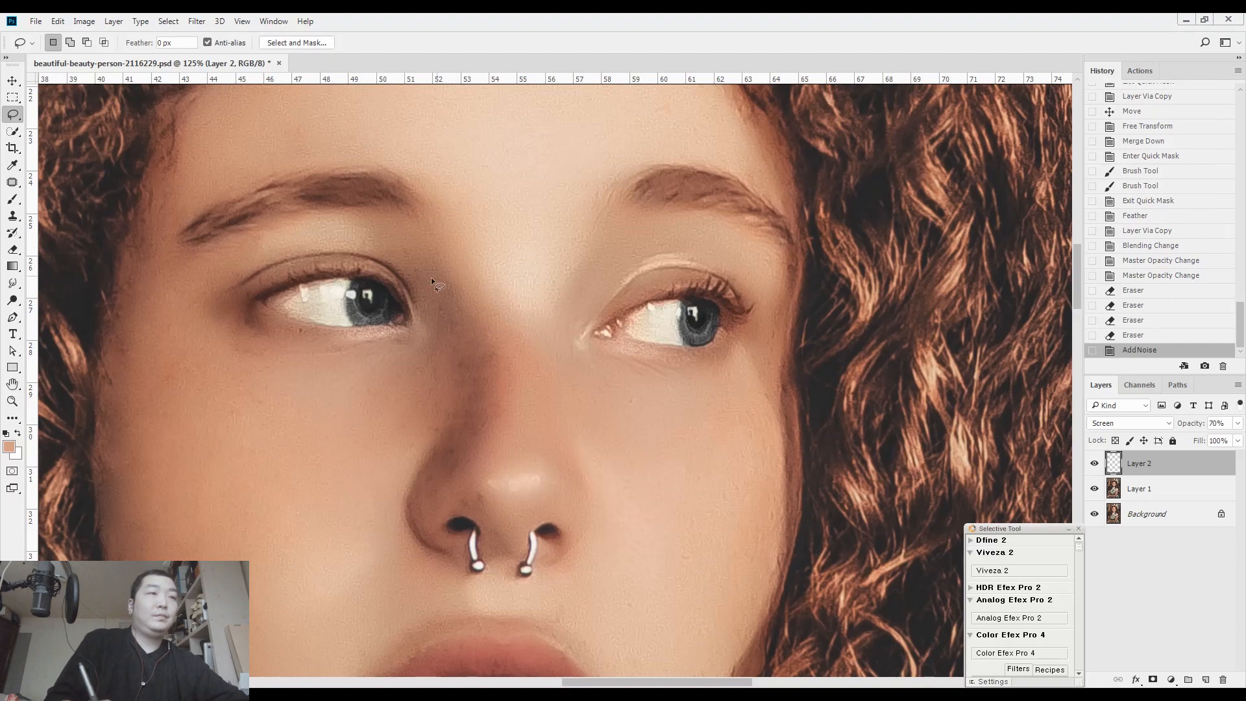
Step: Erase the grainy highlight overlapping both eyes with a 20 px eraser
{"action": "left_click", "coordinate": [345, 317]}
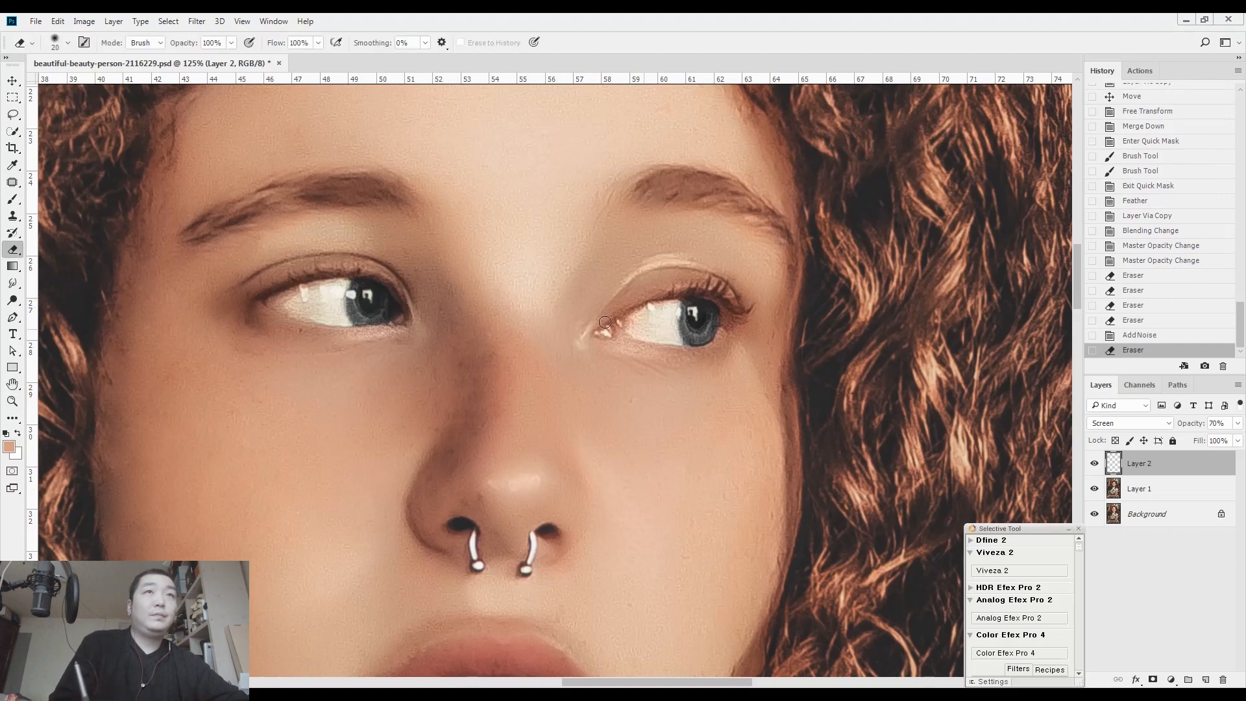
{"action": "left_click_drag", "start_coordinate": [650, 331], "coordinate": [660, 324]}
{"action": "left_click_drag", "start_coordinate": [656, 333], "coordinate": [662, 323]}
{"action": "left_click_drag", "start_coordinate": [650, 332], "coordinate": [643, 325]}
Step: Compare the face with and without the under-eye highlight layer, and delete that layer
{"action": "scroll", "coordinate": [636, 338], "scroll_direction": "down", "scroll_amount": 8}
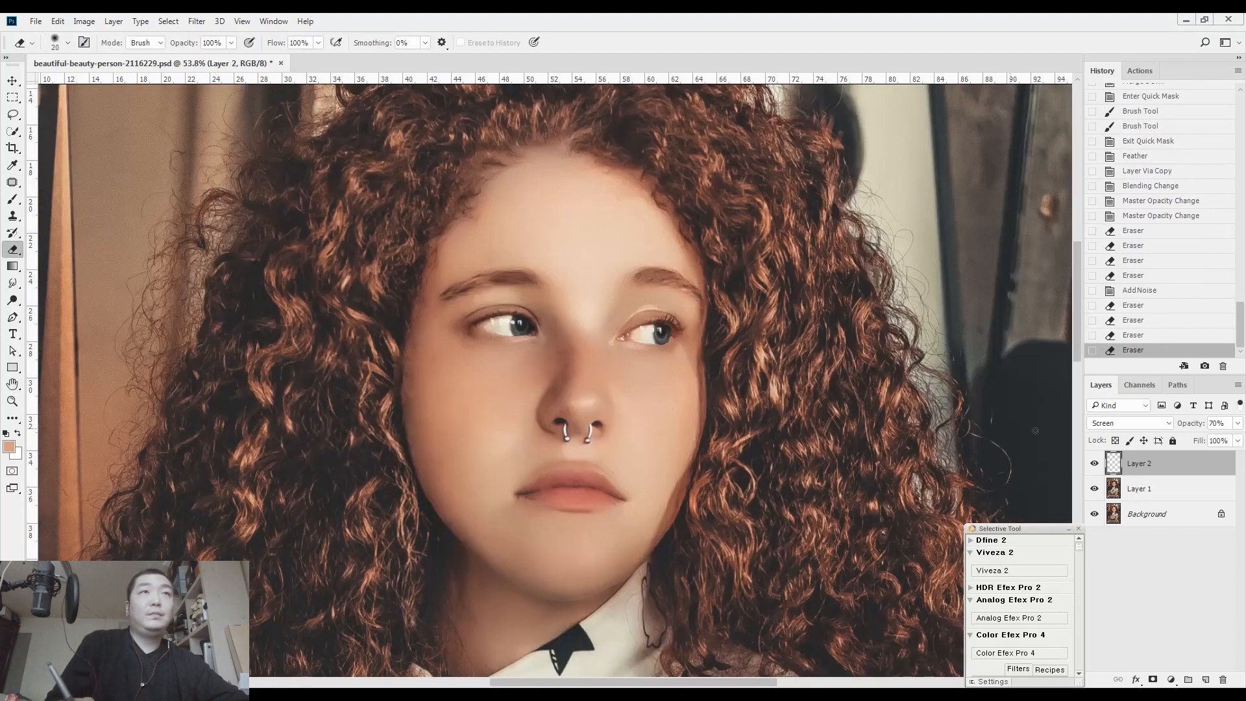
{"action": "left_click", "coordinate": [1095, 464]}
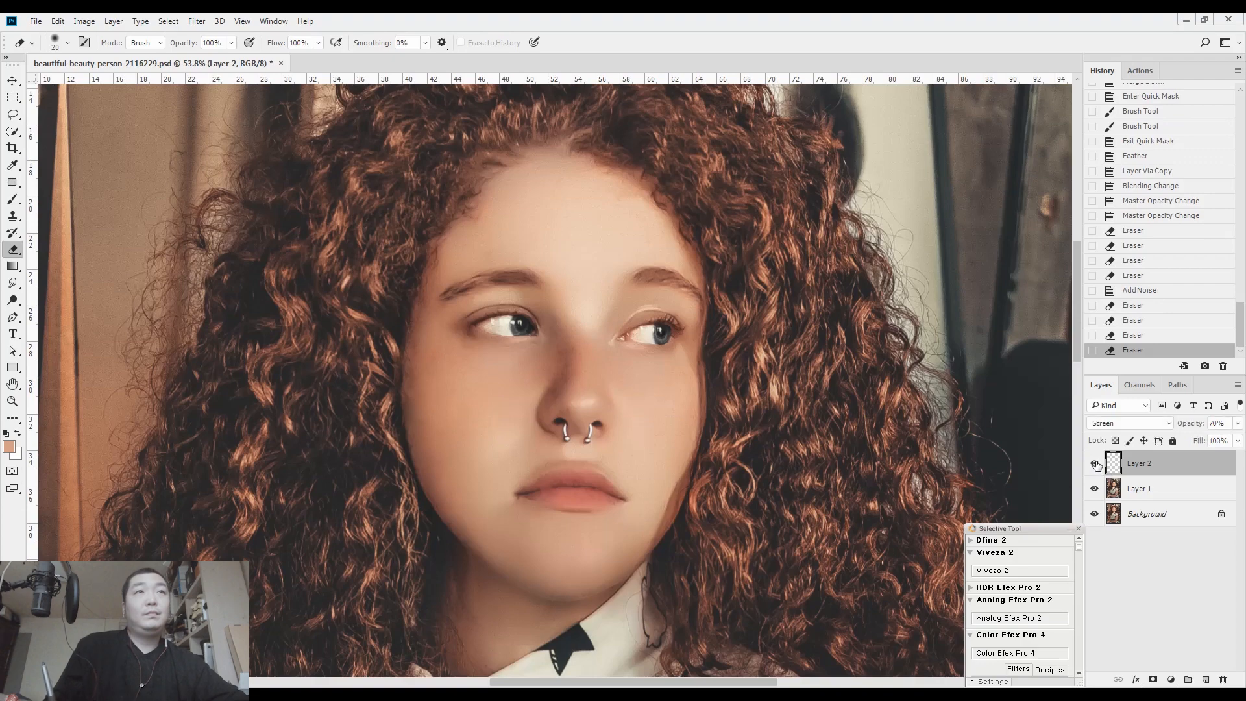
{"action": "left_click_drag", "start_coordinate": [1208, 469], "coordinate": [1222, 679]}
{"action": "key", "text": "l"}
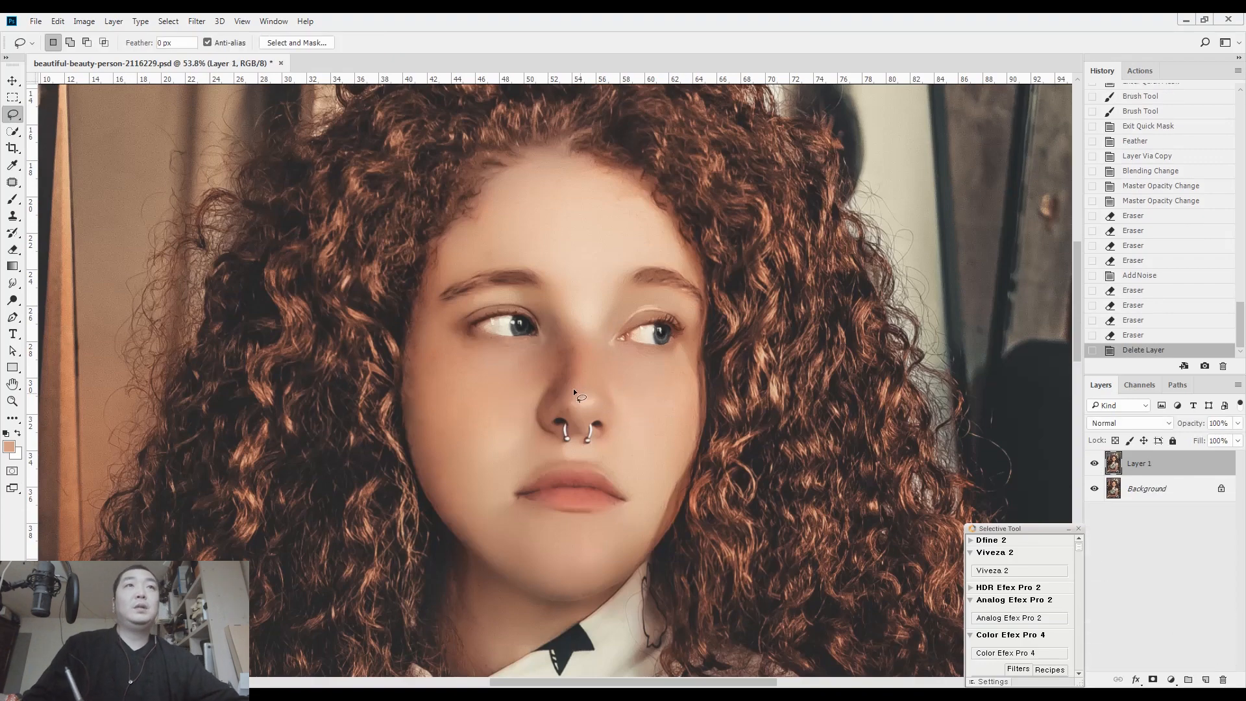
Step: Patch the small skin blemishes around the nose and beneath the eyes on Layer 1, and clear the selection
{"action": "mouse_move", "coordinate": [559, 375]}
{"action": "left_mouse_down"}
{"action": "mouse_move", "coordinate": [601, 356]}
{"action": "mouse_move", "coordinate": [532, 382]}
{"action": "mouse_move", "coordinate": [572, 404]}
{"action": "left_mouse_up"}
{"action": "key", "text": "j"}
{"action": "scroll", "coordinate": [581, 455], "scroll_direction": "up", "scroll_amount": 4}
{"action": "left_click_drag", "start_coordinate": [550, 461], "coordinate": [597, 455]}
{"action": "left_click_drag", "start_coordinate": [579, 445], "coordinate": [567, 407]}
{"action": "mouse_move", "coordinate": [551, 364]}
{"action": "left_mouse_down"}
{"action": "mouse_move", "coordinate": [522, 374]}
{"action": "mouse_move", "coordinate": [552, 360]}
{"action": "left_mouse_up"}
{"action": "left_click_drag", "start_coordinate": [538, 357], "coordinate": [571, 334]}
{"action": "mouse_move", "coordinate": [884, 256]}
{"action": "left_mouse_down"}
{"action": "mouse_move", "coordinate": [726, 306]}
{"action": "mouse_move", "coordinate": [748, 323]}
{"action": "left_mouse_up"}
{"action": "scroll", "coordinate": [612, 431], "scroll_direction": "down", "scroll_amount": 8}
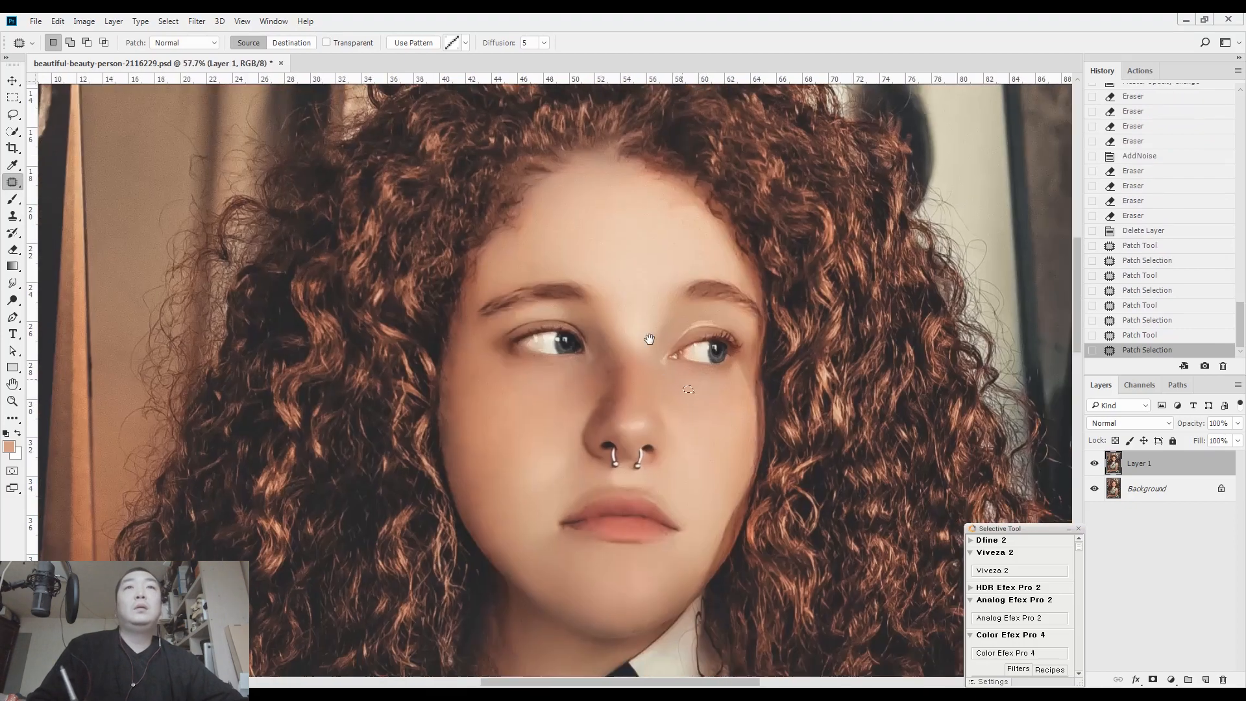
{"action": "key", "text": "ctrl+d"}
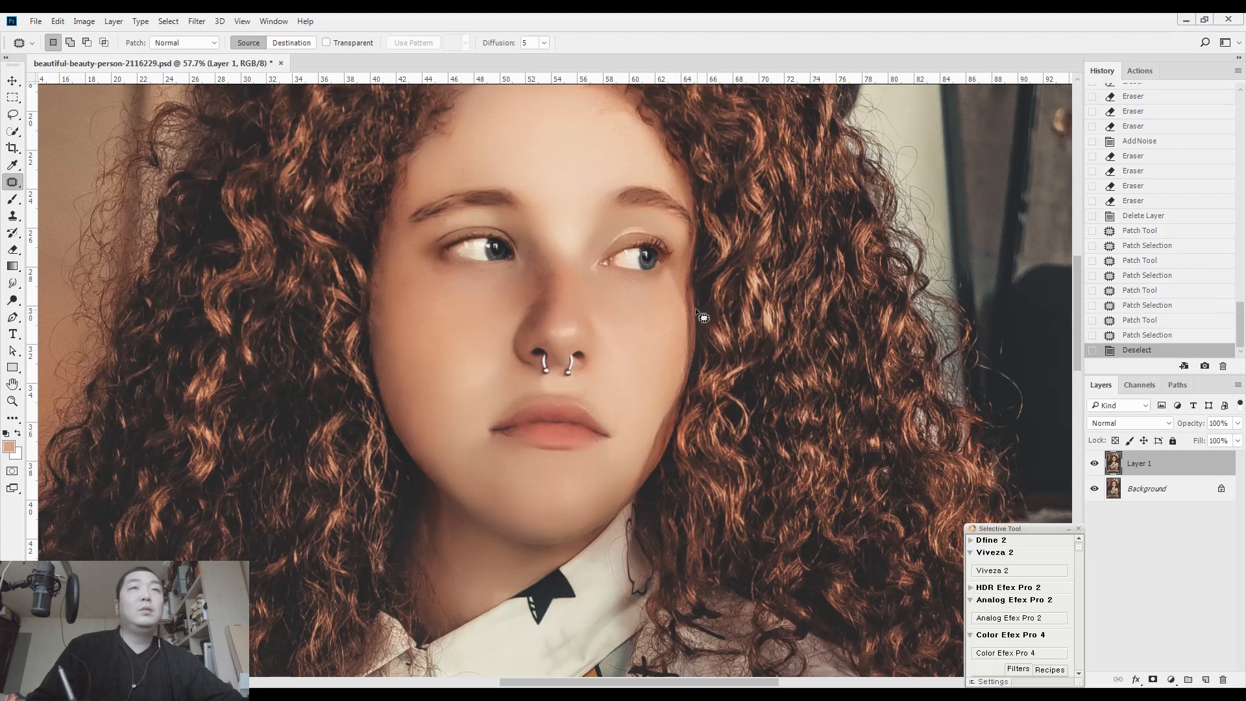
{"action": "scroll", "coordinate": [697, 311], "scroll_direction": "down", "scroll_amount": 3}
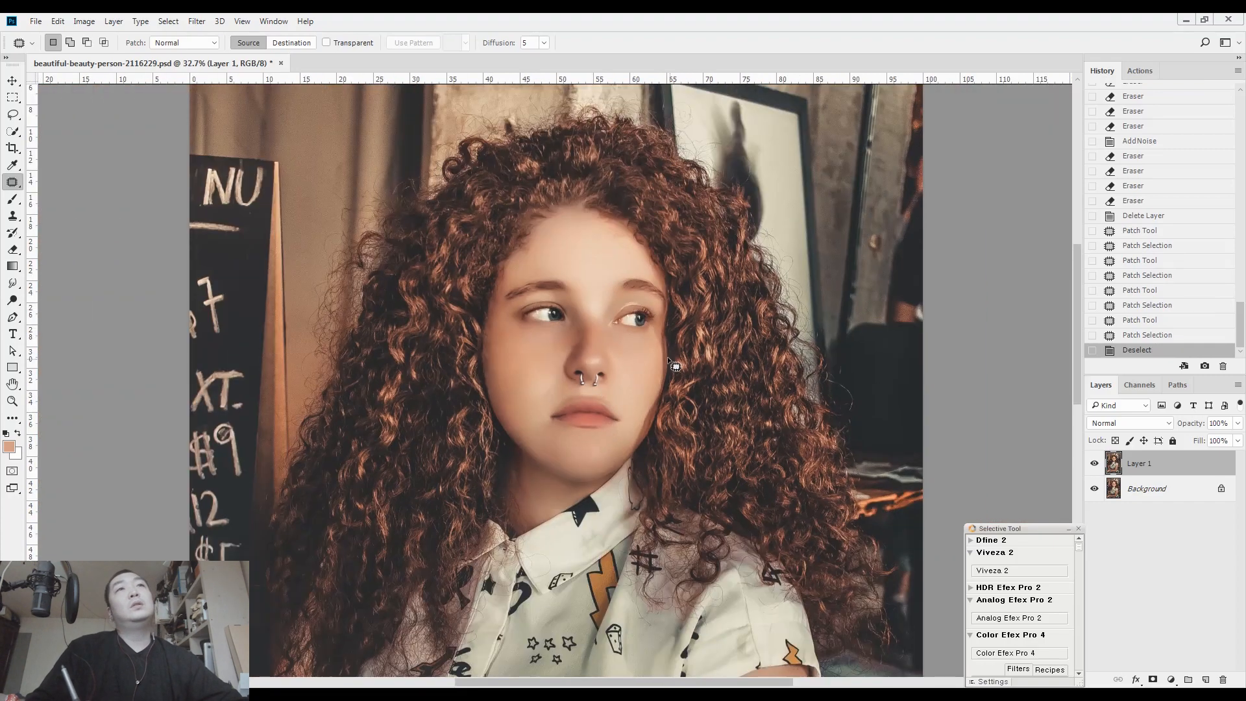
{"action": "scroll", "coordinate": [644, 355], "scroll_direction": "up", "scroll_amount": 10}
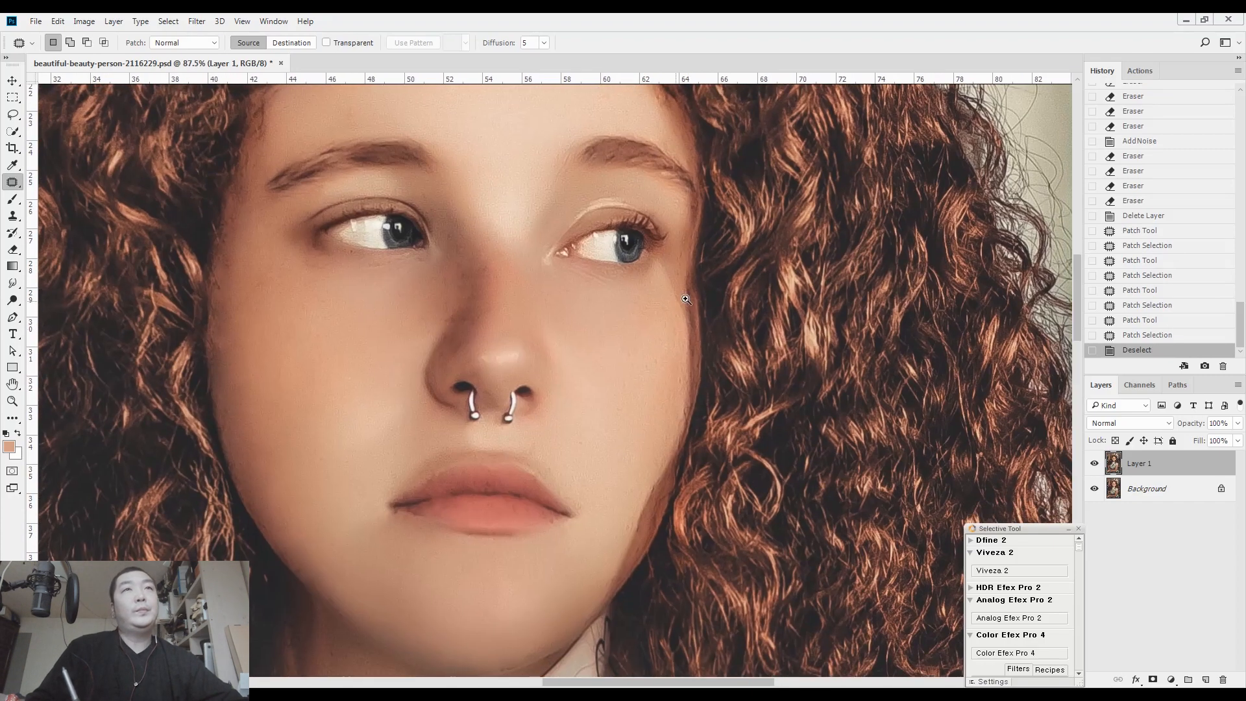
{"action": "key", "text": "d"}
{"action": "key", "text": "q"}
{"action": "key", "text": "b"}
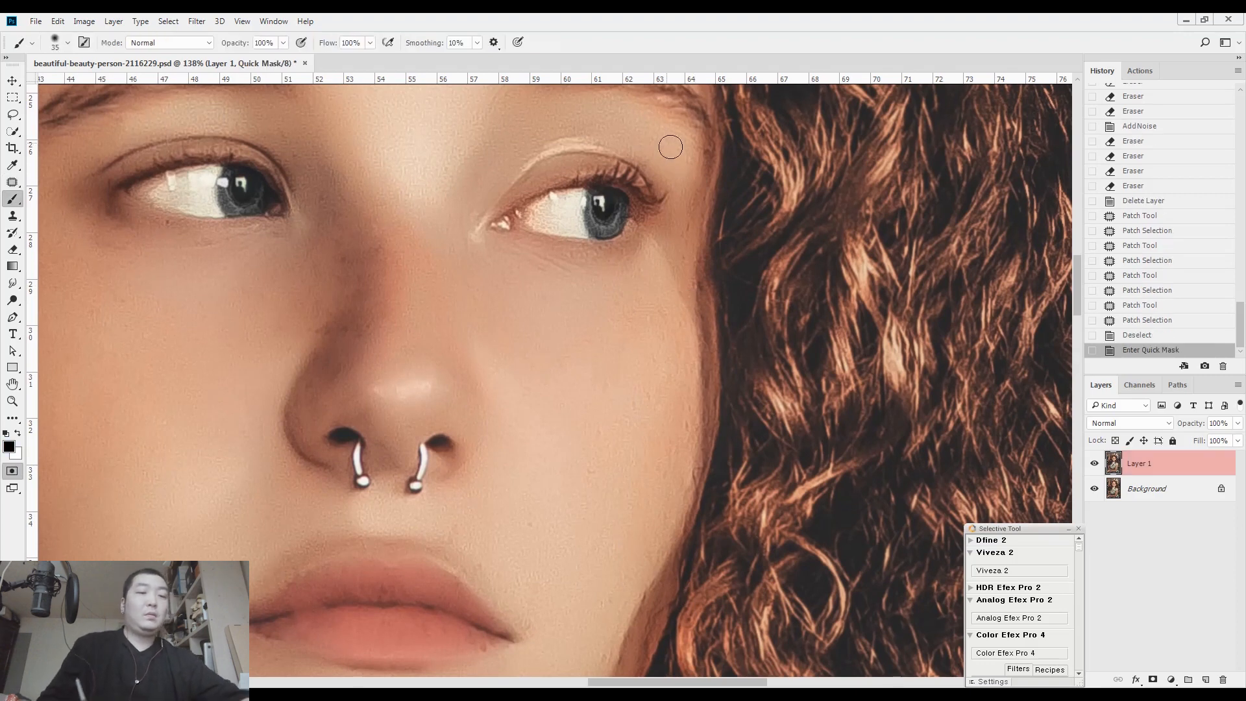
{"action": "key", "text": "q"}
Step: Create a new layer and clone skin along the outer cheek edge with a 45 px Clone Stamp at 70% opacity
{"action": "key", "text": "s"}
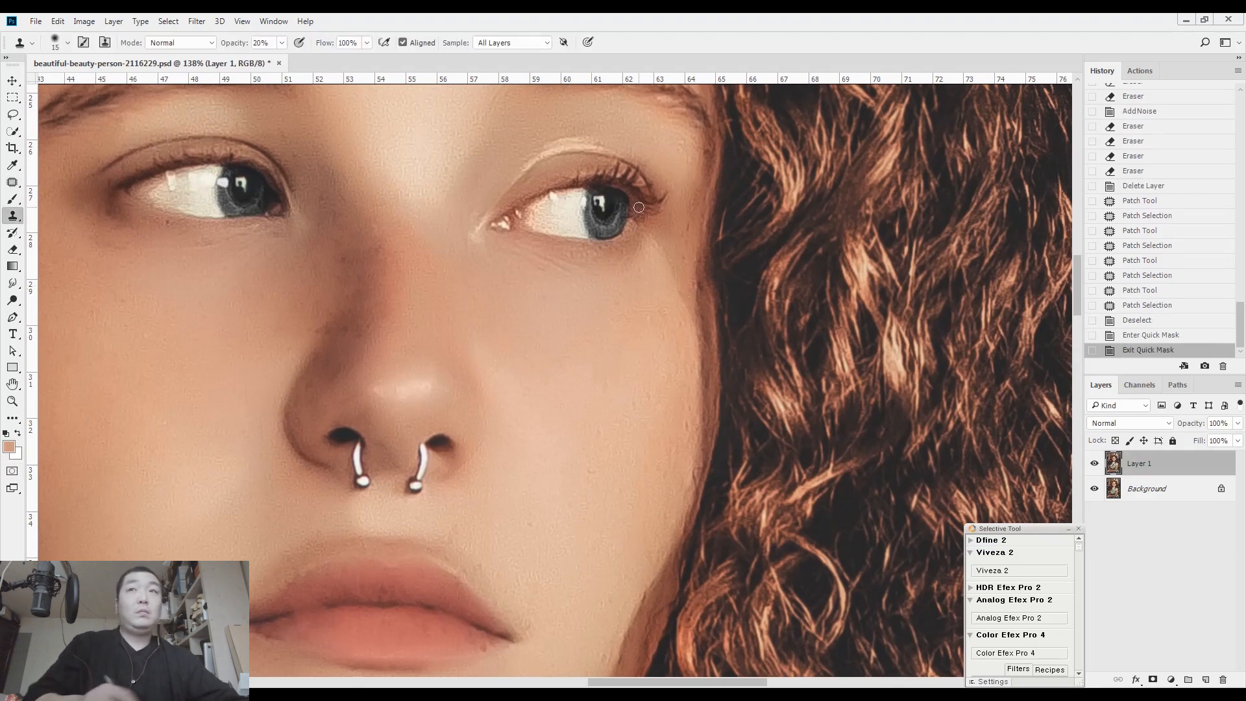
{"action": "key", "text": "ctrl+shift+n"}
{"action": "key", "text": "Return"}
{"action": "key", "text": "7"}
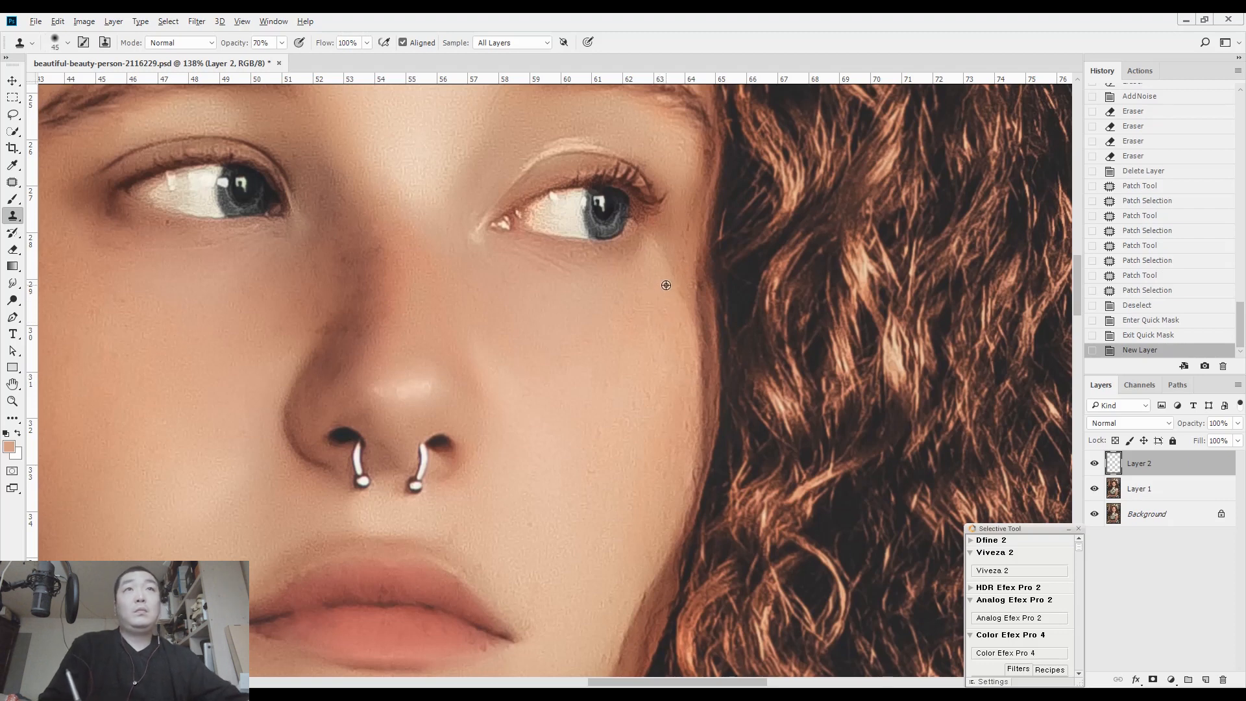
{"action": "mouse_move", "coordinate": [683, 299]}
{"action": "left_mouse_down"}
{"action": "mouse_move", "coordinate": [679, 439]}
{"action": "mouse_move", "coordinate": [691, 377]}
{"action": "left_mouse_up"}
{"action": "left_click_drag", "start_coordinate": [690, 320], "coordinate": [685, 448]}
{"action": "mouse_move", "coordinate": [689, 353]}
{"action": "left_mouse_down"}
{"action": "mouse_move", "coordinate": [675, 468]}
{"action": "mouse_move", "coordinate": [680, 422]}
{"action": "left_mouse_up"}
{"action": "left_click_drag", "start_coordinate": [656, 515], "coordinate": [664, 505]}
{"action": "left_click_drag", "start_coordinate": [666, 503], "coordinate": [673, 480]}
{"action": "left_click_drag", "start_coordinate": [676, 479], "coordinate": [670, 492]}
Step: Clone skin over the reddish-brown shadow along the jawline beside the hair, resampling clean skin nearby
{"action": "left_click_drag", "start_coordinate": [642, 533], "coordinate": [693, 318]}
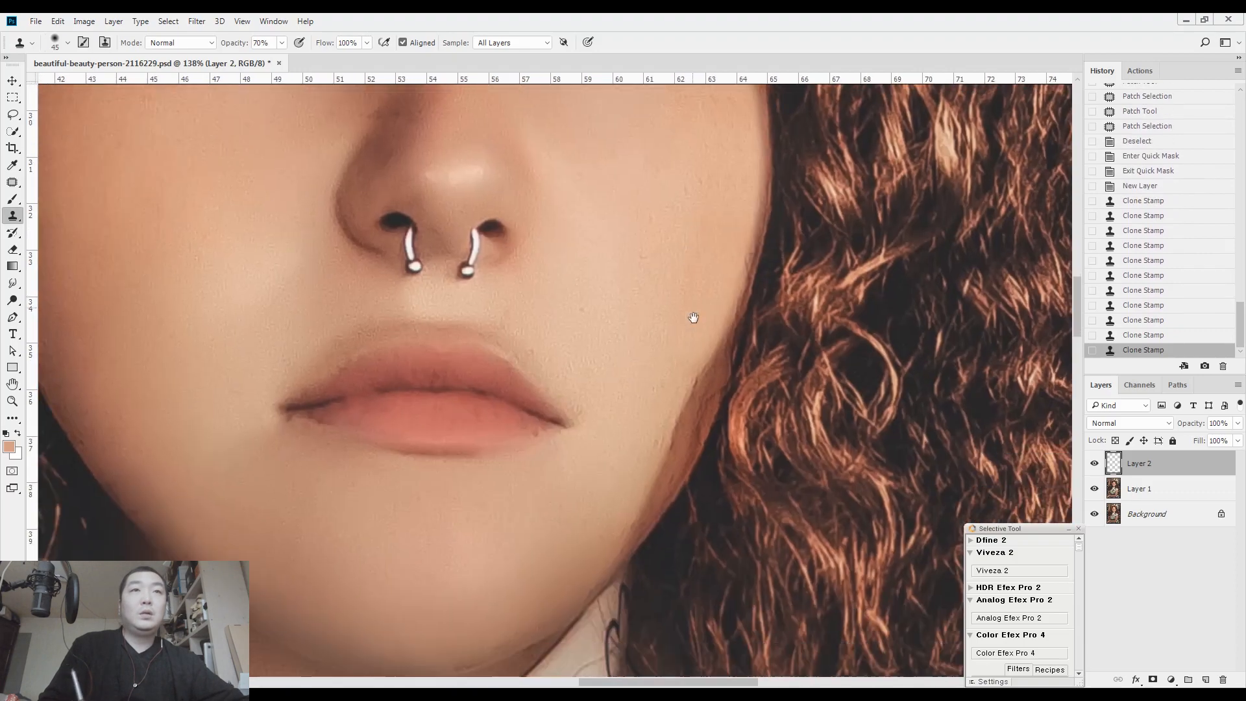
{"action": "mouse_move", "coordinate": [682, 418]}
{"action": "left_mouse_down"}
{"action": "mouse_move", "coordinate": [704, 340]}
{"action": "mouse_move", "coordinate": [668, 451]}
{"action": "left_mouse_up"}
{"action": "left_click", "coordinate": [659, 373], "text": "alt"}
{"action": "left_click_drag", "start_coordinate": [704, 366], "coordinate": [676, 421]}
{"action": "mouse_move", "coordinate": [706, 340]}
{"action": "left_mouse_down"}
{"action": "mouse_move", "coordinate": [652, 464]}
{"action": "mouse_move", "coordinate": [711, 397]}
{"action": "left_mouse_up"}
{"action": "mouse_move", "coordinate": [693, 423]}
{"action": "left_mouse_down"}
{"action": "mouse_move", "coordinate": [647, 476]}
{"action": "mouse_move", "coordinate": [630, 533]}
{"action": "left_mouse_up"}
{"action": "mouse_move", "coordinate": [642, 495]}
{"action": "left_mouse_down"}
{"action": "mouse_move", "coordinate": [603, 552]}
{"action": "mouse_move", "coordinate": [714, 358]}
{"action": "mouse_move", "coordinate": [706, 332]}
{"action": "left_mouse_up"}
{"action": "left_click", "coordinate": [641, 496], "text": "alt"}
Step: Erase the excess cloned skin on the chin and cheek with a soft eraser enlarged to 100 px
{"action": "key", "text": "e"}
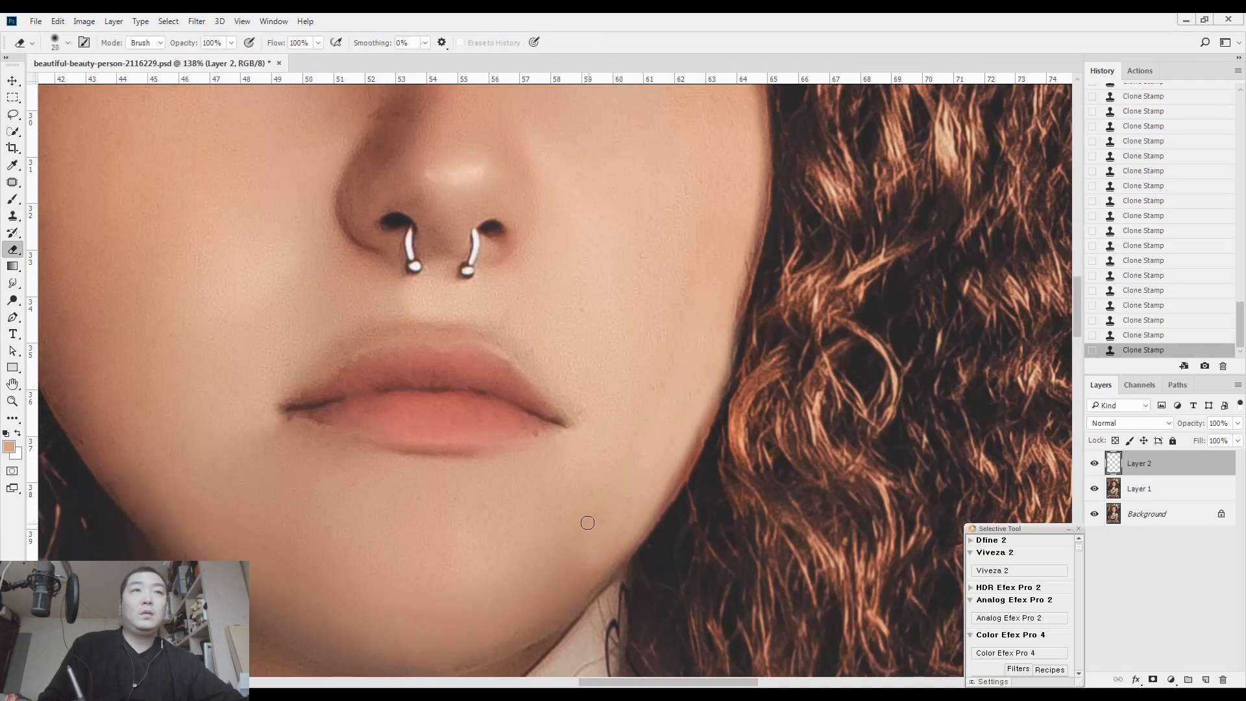
{"action": "key", "text": "]"}
{"action": "key", "text": "]"}
{"action": "left_click_drag", "start_coordinate": [568, 534], "coordinate": [563, 535]}
{"action": "mouse_move", "coordinate": [615, 418]}
{"action": "left_mouse_down"}
{"action": "mouse_move", "coordinate": [637, 288]}
{"action": "mouse_move", "coordinate": [634, 415]}
{"action": "left_mouse_up"}
{"action": "key", "text": "space"}
{"action": "left_click_drag", "start_coordinate": [635, 410], "coordinate": [480, 400]}
{"action": "left_click_drag", "start_coordinate": [608, 352], "coordinate": [756, 355]}
Step: Compare the face with and without the cloned retouch, and merge it down into Layer 1
{"action": "left_click", "coordinate": [1095, 465]}
{"action": "left_click", "coordinate": [1095, 465]}
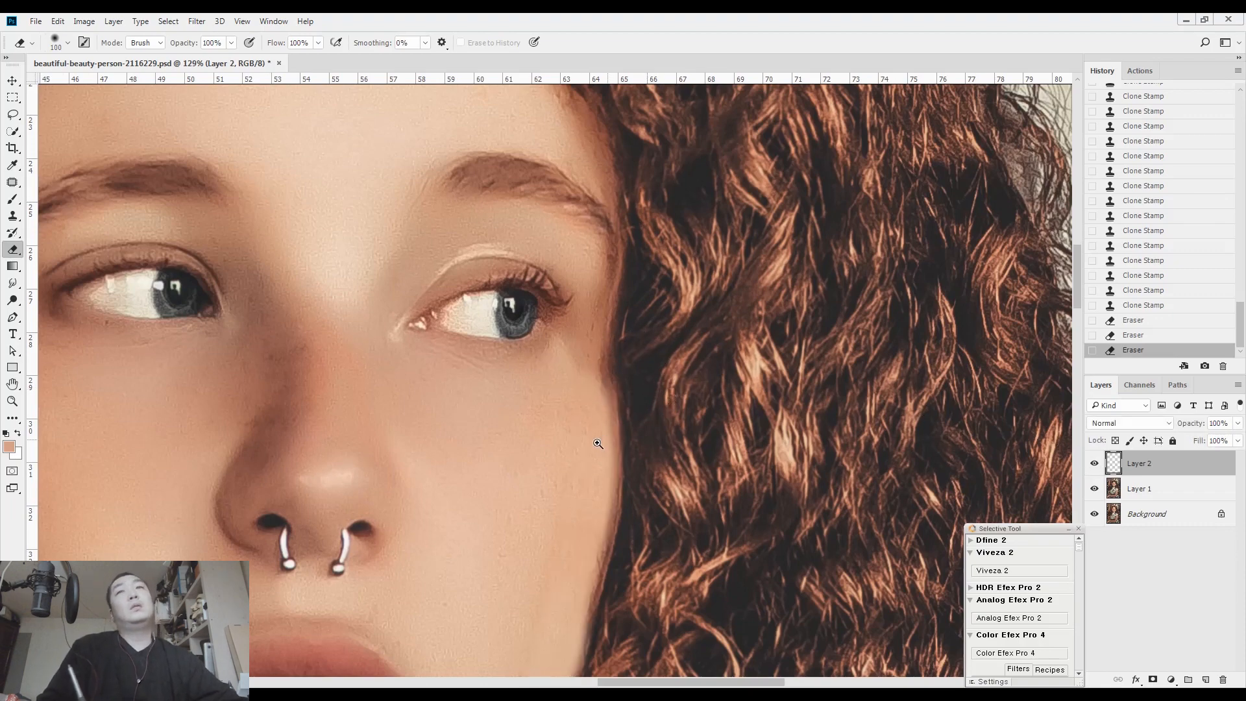
{"action": "left_click_drag", "start_coordinate": [597, 439], "coordinate": [572, 460]}
{"action": "key", "text": "ctrl+e"}
Step: Patch the uneven skin on the cheek beside the mouth, and clear the selection
{"action": "key", "text": "j"}
{"action": "scroll", "coordinate": [555, 581], "scroll_direction": "up", "scroll_amount": 3}
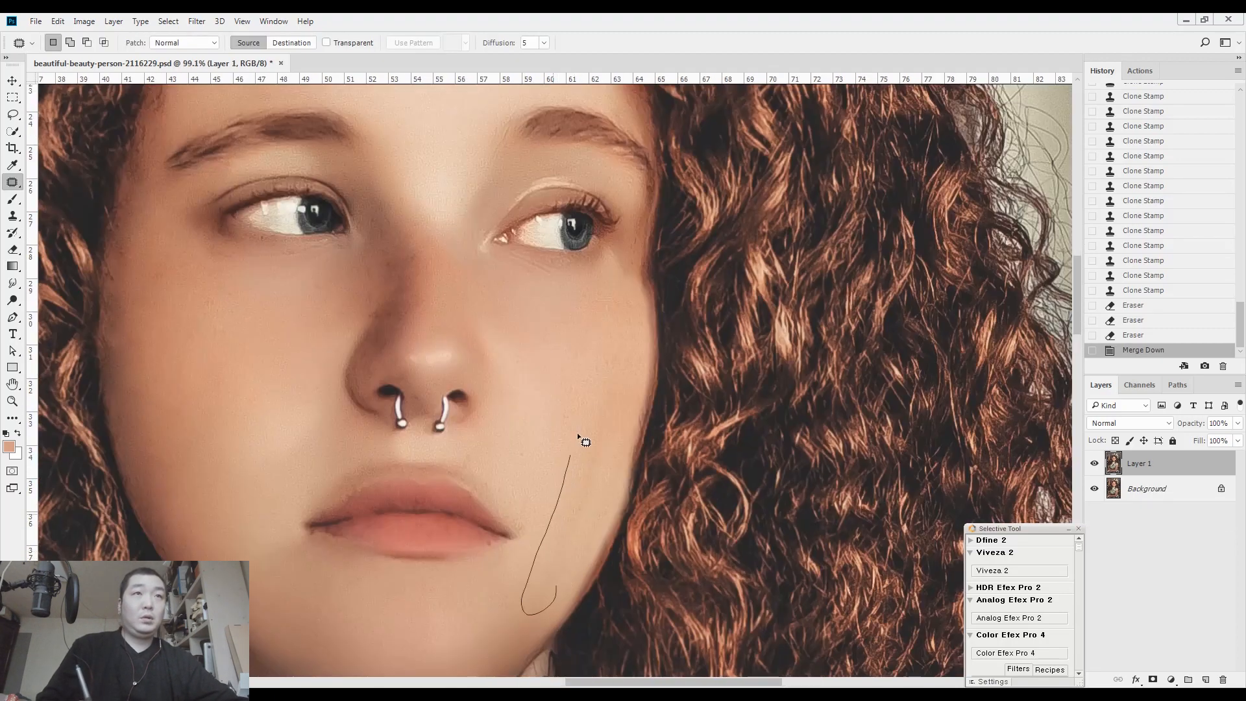
{"action": "left_click_drag", "start_coordinate": [604, 438], "coordinate": [599, 454]}
{"action": "left_click_drag", "start_coordinate": [600, 434], "coordinate": [586, 354]}
{"action": "key", "text": "ctrl+d"}
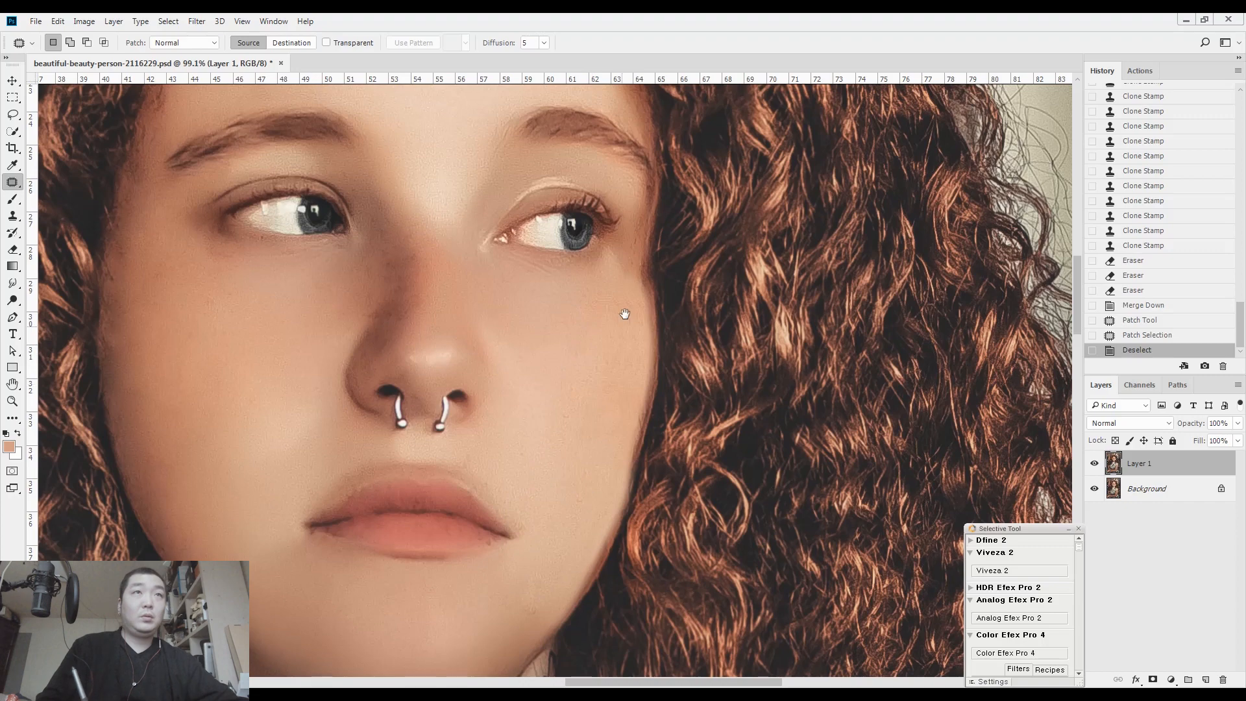
Step: Select a rectangle around the face and neck and open it in Liquify
{"action": "left_click_drag", "start_coordinate": [619, 263], "coordinate": [643, 273]}
{"action": "scroll", "coordinate": [644, 272], "scroll_direction": "down", "scroll_amount": 5}
{"action": "key", "text": "m"}
{"action": "left_click_drag", "start_coordinate": [479, 413], "coordinate": [706, 198]}
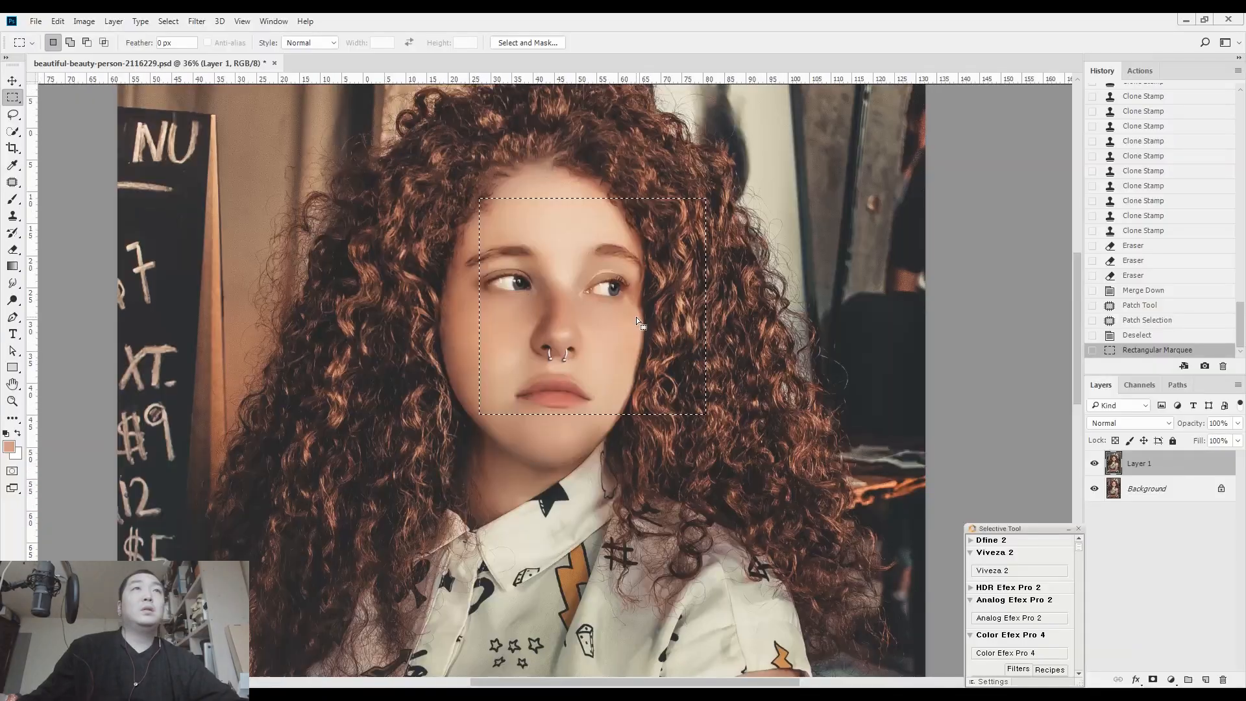
{"action": "scroll", "coordinate": [586, 291], "scroll_direction": "down", "scroll_amount": 4}
{"action": "left_click_drag", "start_coordinate": [521, 213], "coordinate": [637, 404]}
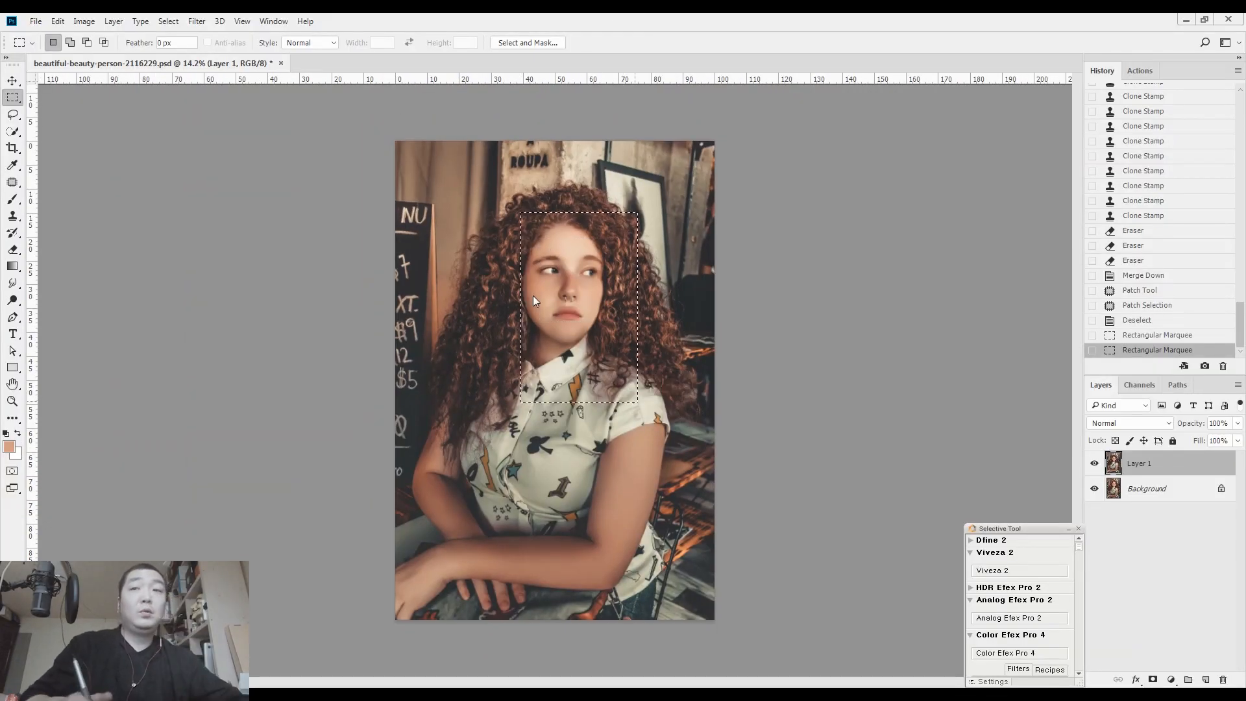
{"action": "key", "text": "ctrl+shift+x"}
{"action": "scroll", "coordinate": [532, 294], "scroll_direction": "up", "scroll_amount": 3}
{"action": "scroll", "coordinate": [532, 297], "scroll_direction": "down", "scroll_amount": 3}
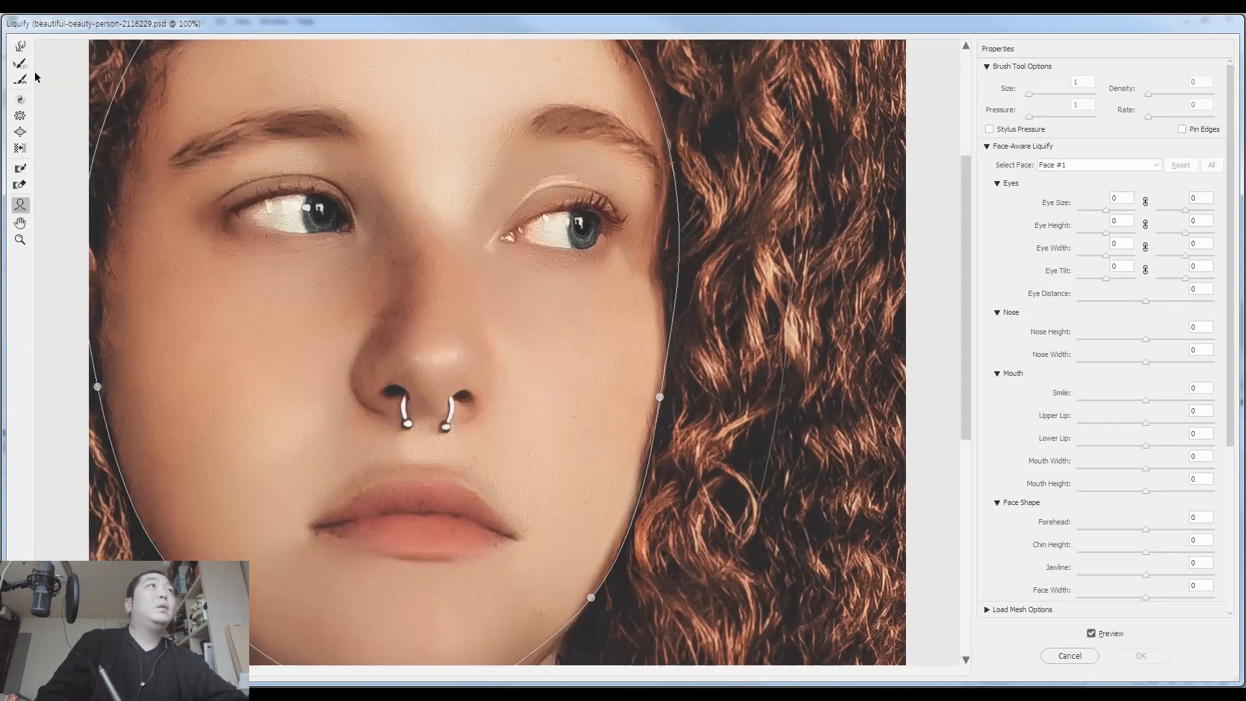
Step: Warp the outer cheek and jaw contour with a size 175, pressure 20 Forward Warp brush, apply it, and deselect
{"action": "key", "text": "w"}
{"action": "key", "text": "bracketleft"}
{"action": "key", "text": "bracketleft"}
{"action": "key", "text": "bracketleft"}
{"action": "key", "text": "bracketleft"}
{"action": "key", "text": "bracketleft"}
{"action": "key", "text": "bracketleft"}
{"action": "key", "text": "bracketleft"}
{"action": "key", "text": "bracketleft"}
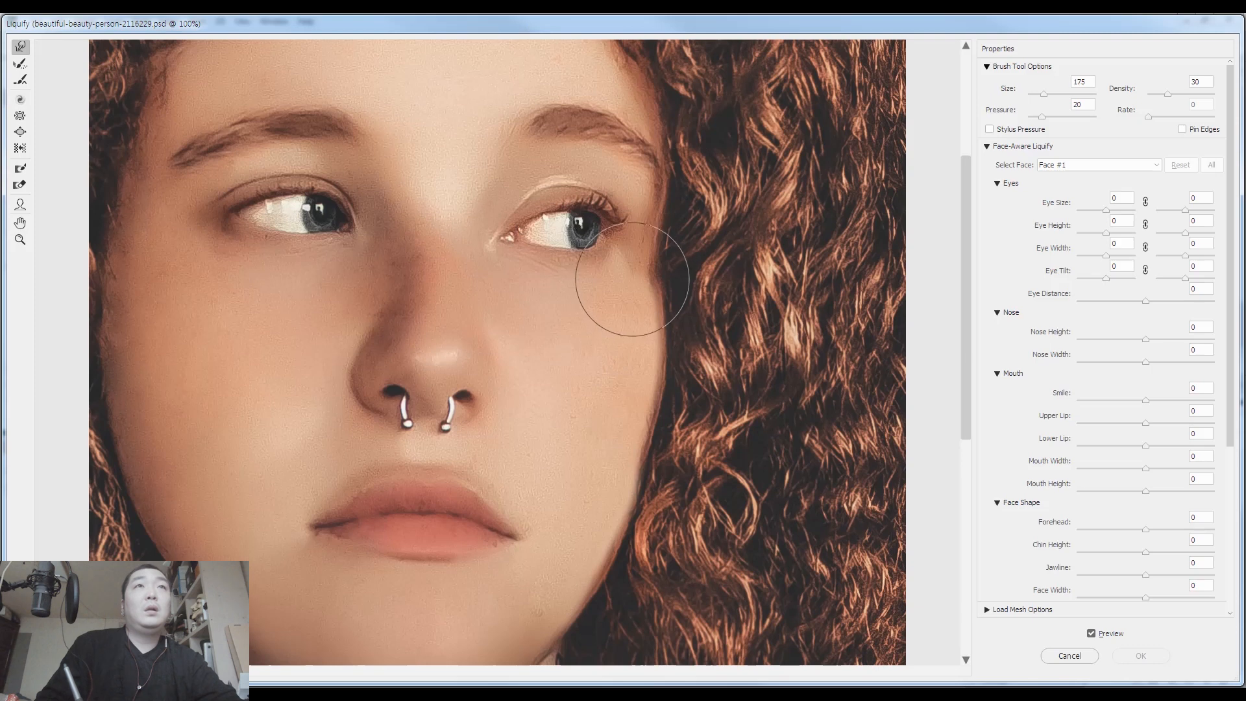
{"action": "key", "text": "bracketright"}
{"action": "key", "text": "bracketright"}
{"action": "key", "text": "bracketright"}
{"action": "key", "text": "bracketright"}
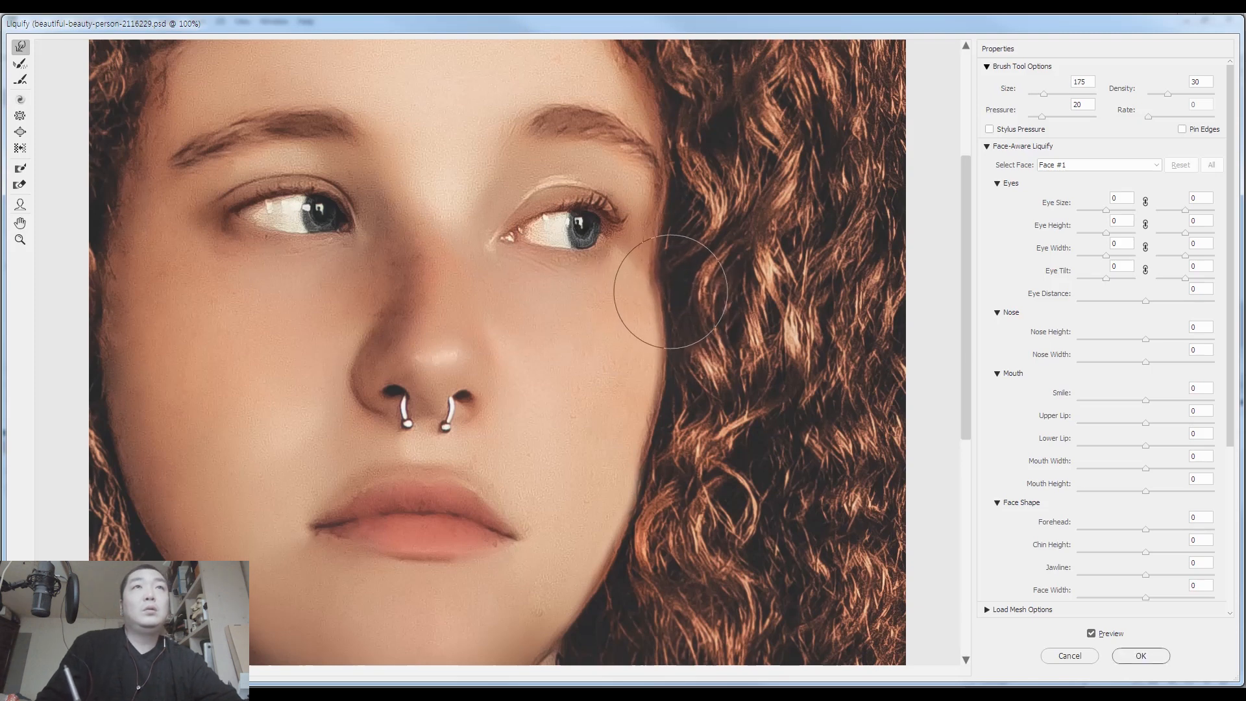
{"action": "left_click_drag", "start_coordinate": [639, 503], "coordinate": [628, 504]}
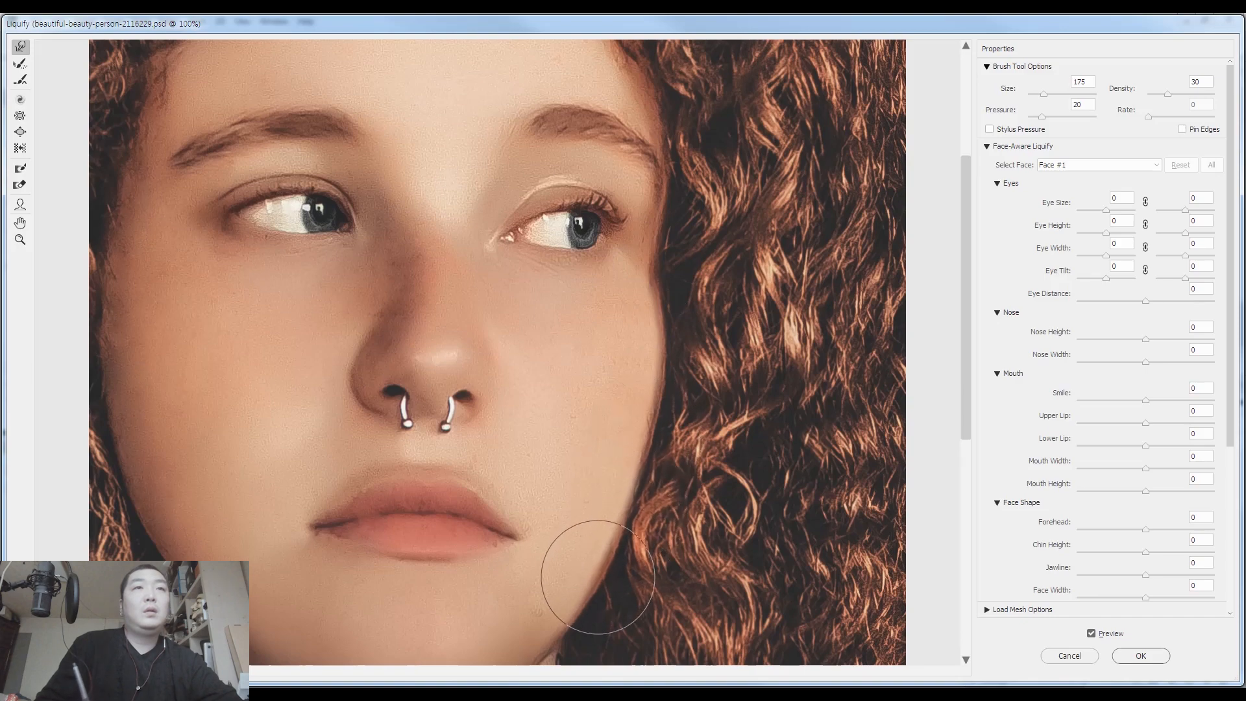
{"action": "key", "text": "Return"}
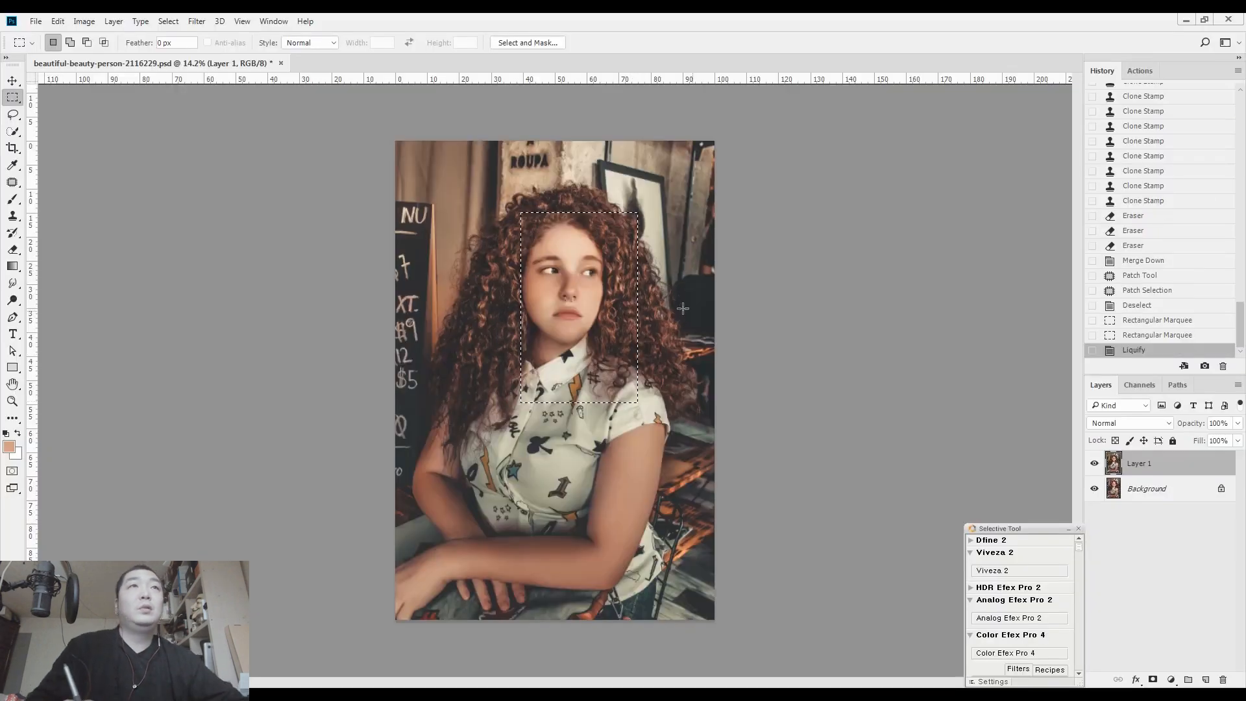
{"action": "key", "text": "ctrl+d"}
Step: Revert the history to the last eraser stroke before the merge and delete the cloned cheek layer
{"action": "scroll", "coordinate": [694, 313], "scroll_direction": "up", "scroll_amount": 3}
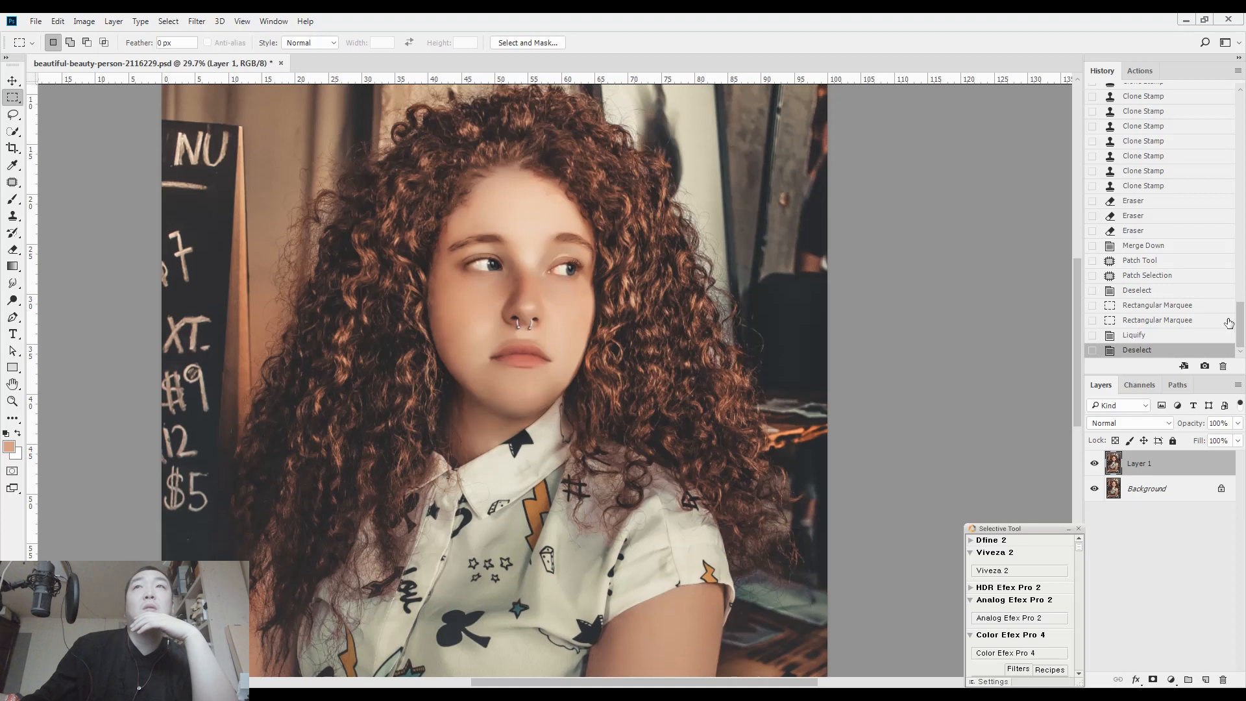
{"action": "left_click", "coordinate": [1140, 247]}
{"action": "left_click", "coordinate": [1141, 233]}
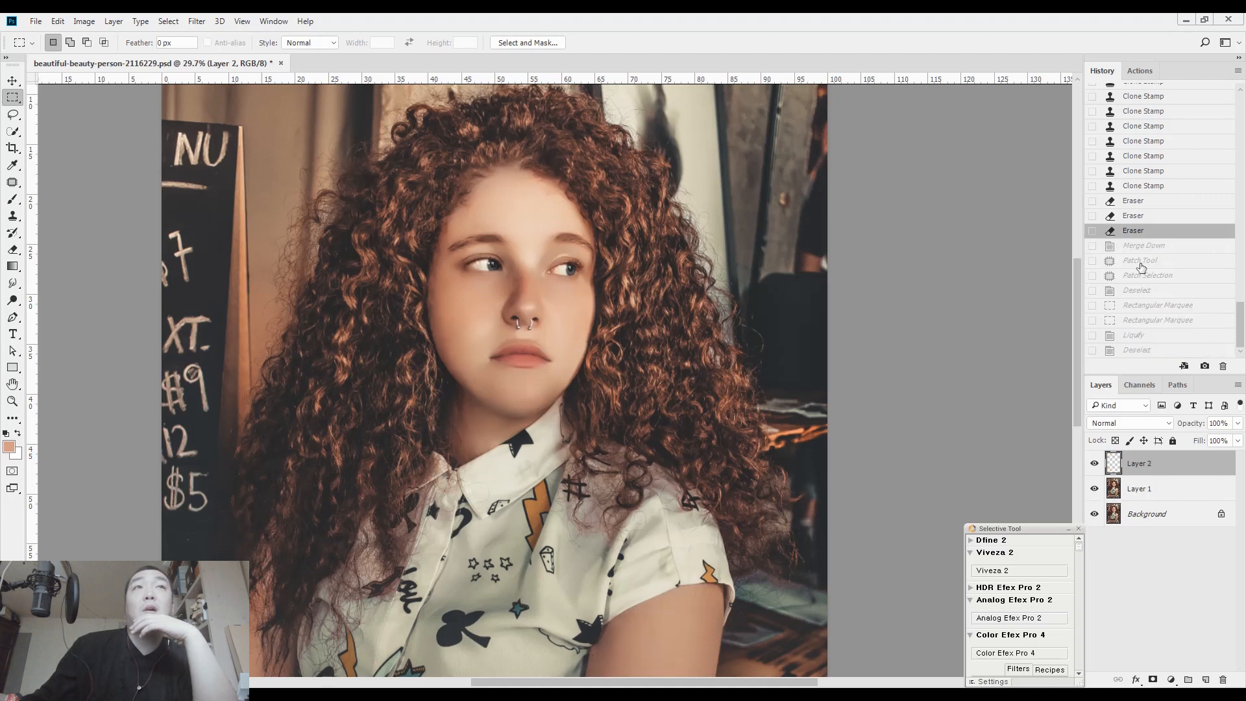
{"action": "left_click_drag", "start_coordinate": [1190, 462], "coordinate": [1223, 679]}
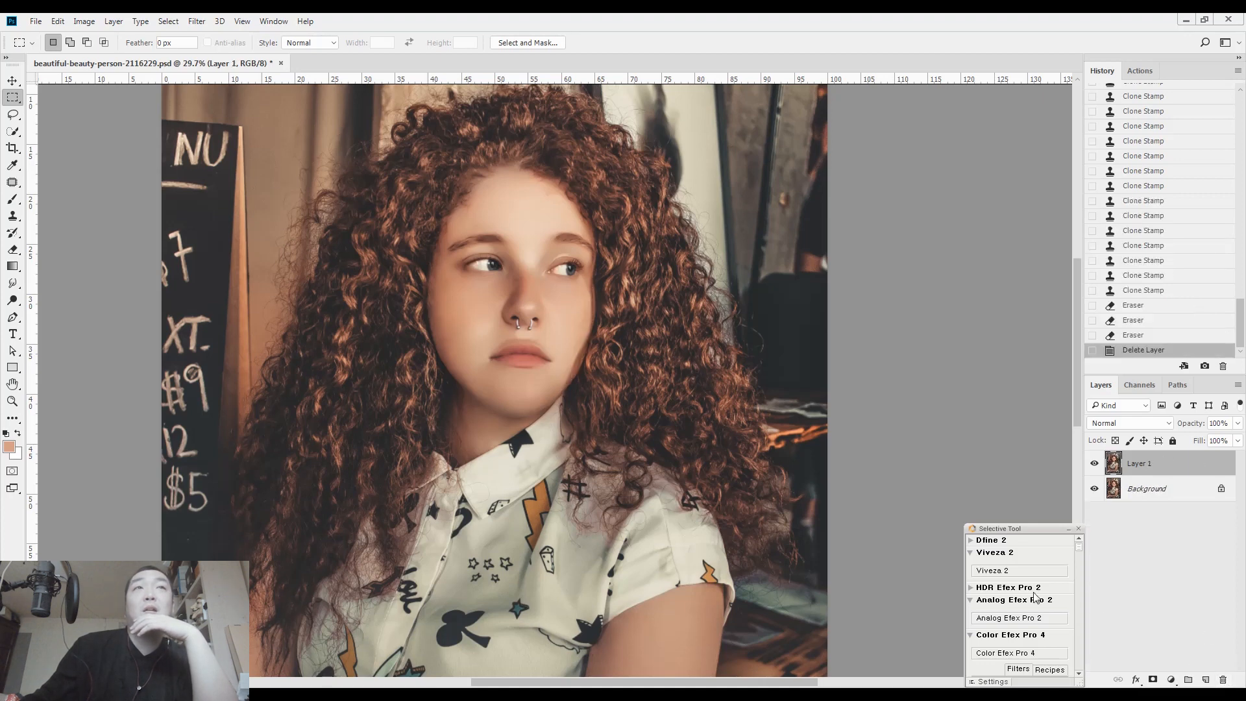
Step: Patch the uneven jawline edge and the blotch along the chin's lower contour above the collar
{"action": "key", "text": "l"}
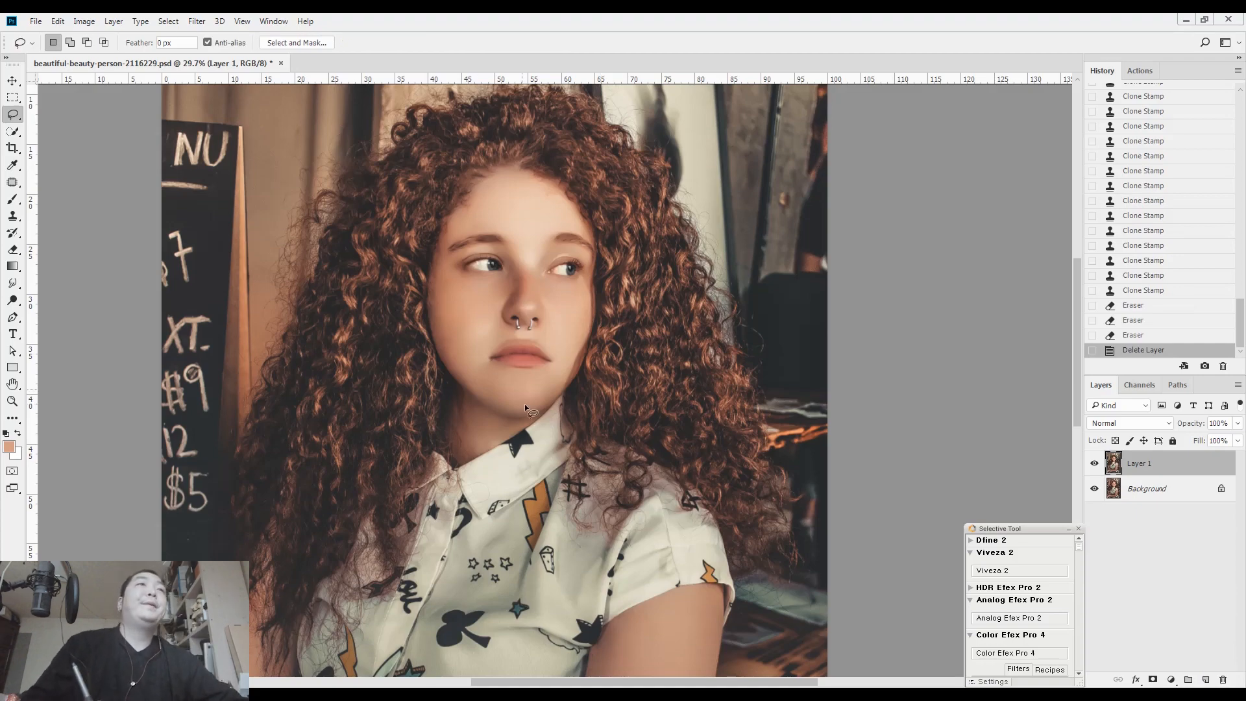
{"action": "scroll", "coordinate": [508, 278], "scroll_direction": "up", "scroll_amount": 3}
{"action": "scroll", "coordinate": [560, 438], "scroll_direction": "up", "scroll_amount": 3}
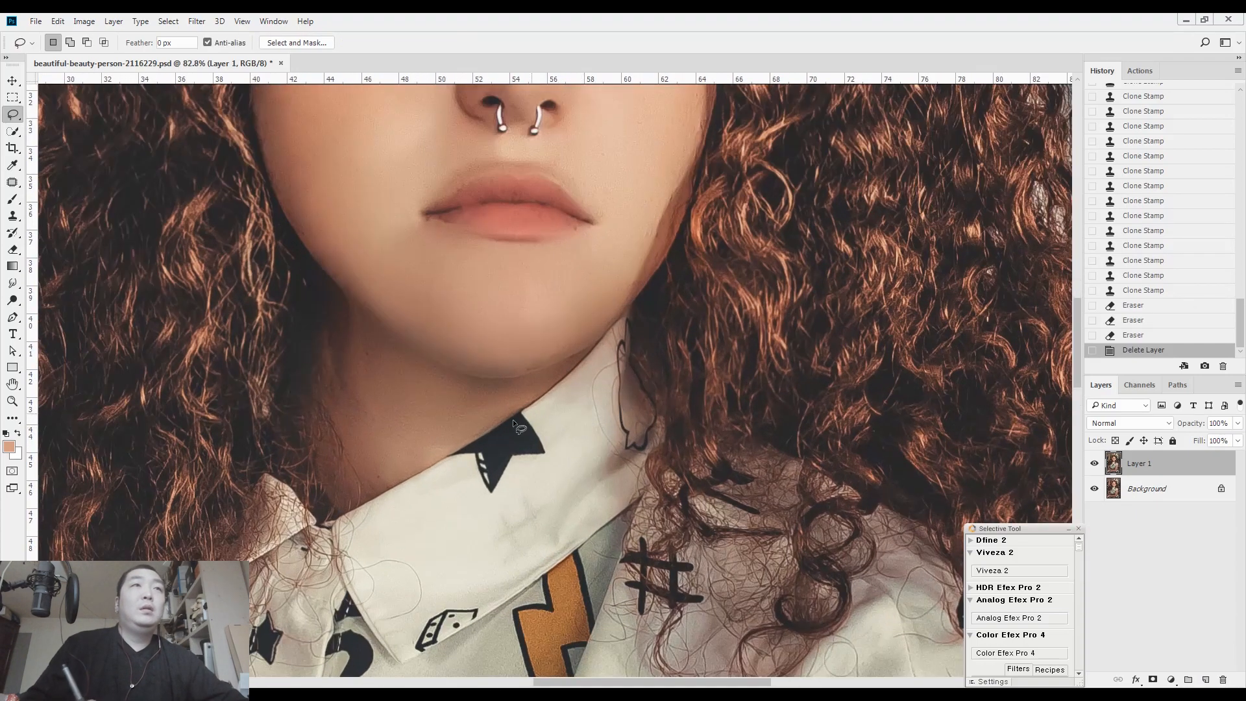
{"action": "scroll", "coordinate": [576, 354], "scroll_direction": "up", "scroll_amount": 4}
{"action": "key", "text": "j"}
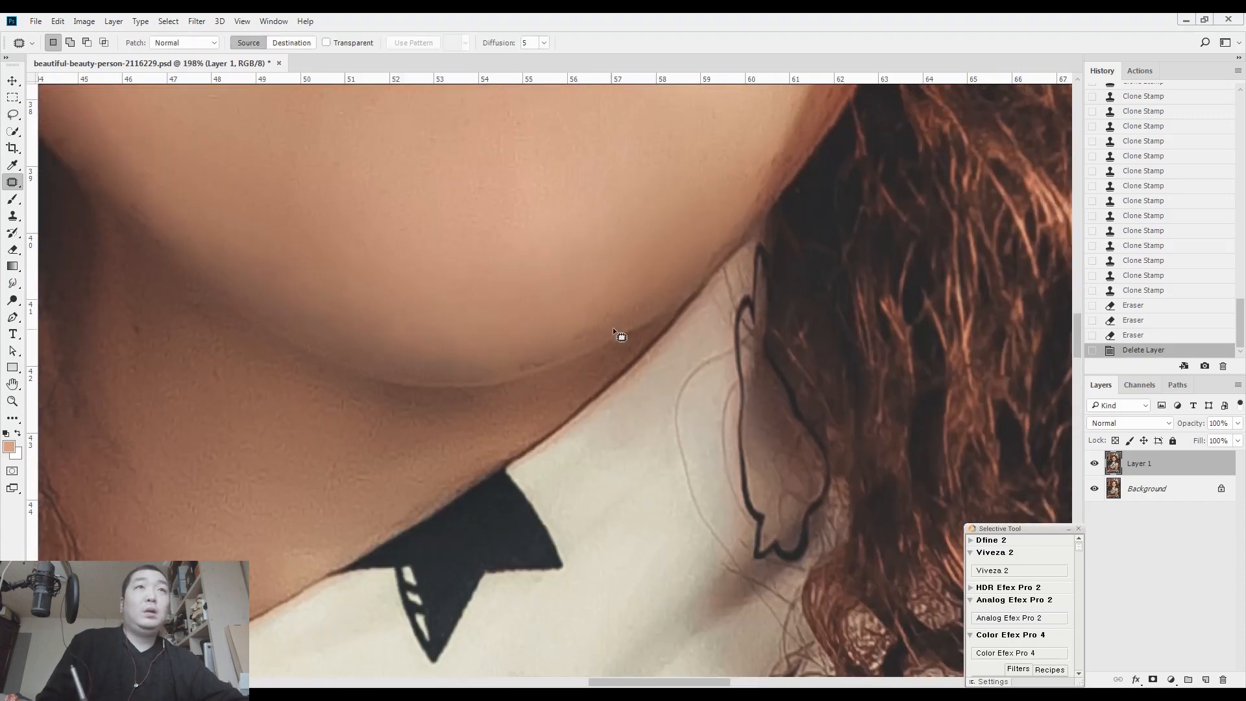
{"action": "left_click_drag", "start_coordinate": [654, 285], "coordinate": [617, 324]}
{"action": "left_click_drag", "start_coordinate": [614, 315], "coordinate": [614, 294]}
{"action": "left_click", "coordinate": [657, 262]}
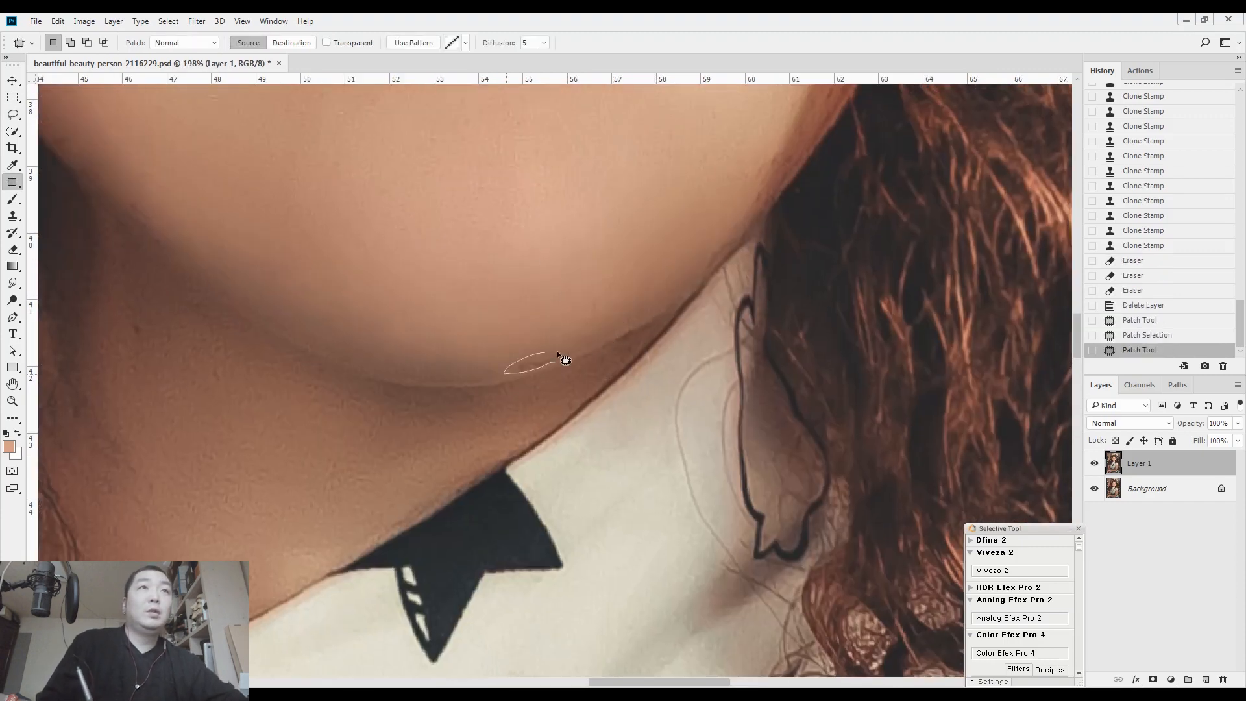
{"action": "left_click_drag", "start_coordinate": [557, 352], "coordinate": [546, 352]}
{"action": "left_click_drag", "start_coordinate": [537, 364], "coordinate": [558, 344]}
{"action": "left_click", "coordinate": [571, 337]}
Step: Patch the blotches and spots on the shaded neck skin below the chin, and clear the selection
{"action": "left_click_drag", "start_coordinate": [443, 294], "coordinate": [662, 315]}
{"action": "left_click_drag", "start_coordinate": [361, 373], "coordinate": [378, 398]}
{"action": "left_click_drag", "start_coordinate": [353, 521], "coordinate": [407, 498]}
{"action": "left_click_drag", "start_coordinate": [420, 447], "coordinate": [415, 498]}
{"action": "left_click_drag", "start_coordinate": [393, 475], "coordinate": [474, 452]}
{"action": "left_click", "coordinate": [471, 473]}
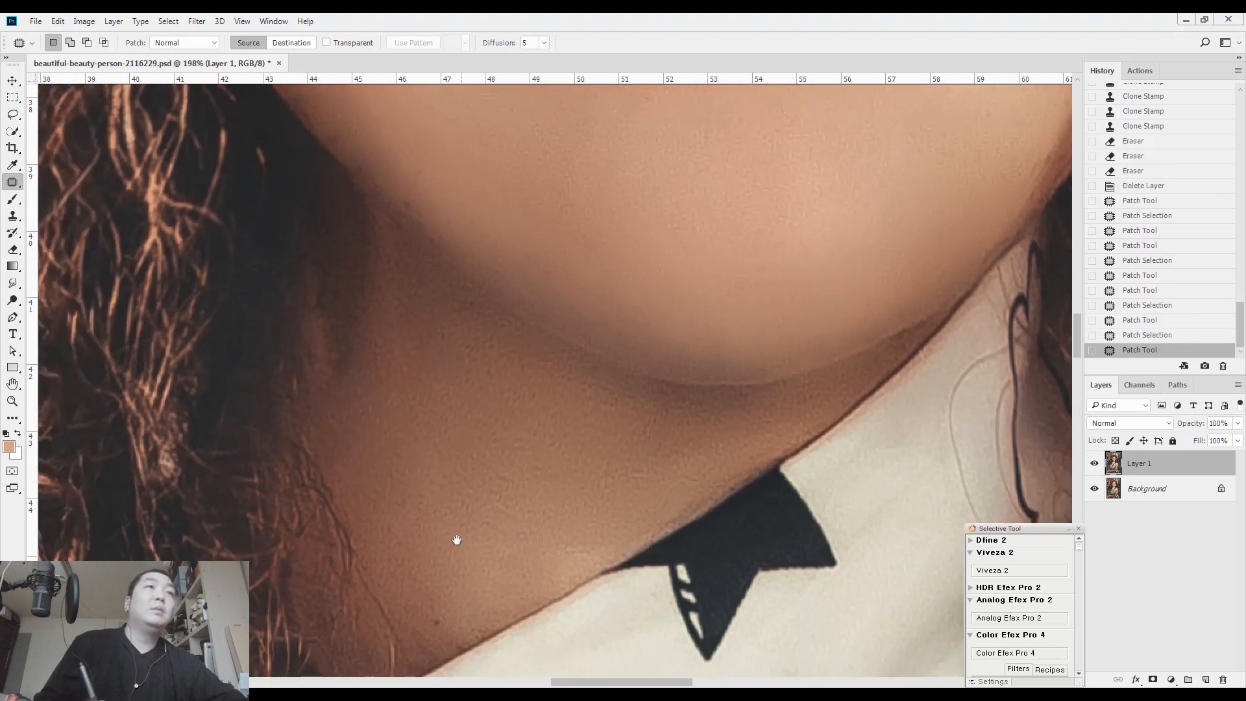
{"action": "left_click_drag", "start_coordinate": [444, 631], "coordinate": [440, 540]}
{"action": "left_click_drag", "start_coordinate": [539, 430], "coordinate": [495, 409]}
{"action": "key", "text": "ctrl+d"}
{"action": "mouse_move", "coordinate": [539, 444]}
{"action": "left_mouse_down"}
{"action": "mouse_move", "coordinate": [565, 431]}
{"action": "mouse_move", "coordinate": [551, 353]}
{"action": "mouse_move", "coordinate": [648, 298]}
{"action": "mouse_move", "coordinate": [662, 327]}
{"action": "left_mouse_up"}
{"action": "key", "text": "ctrl+d"}
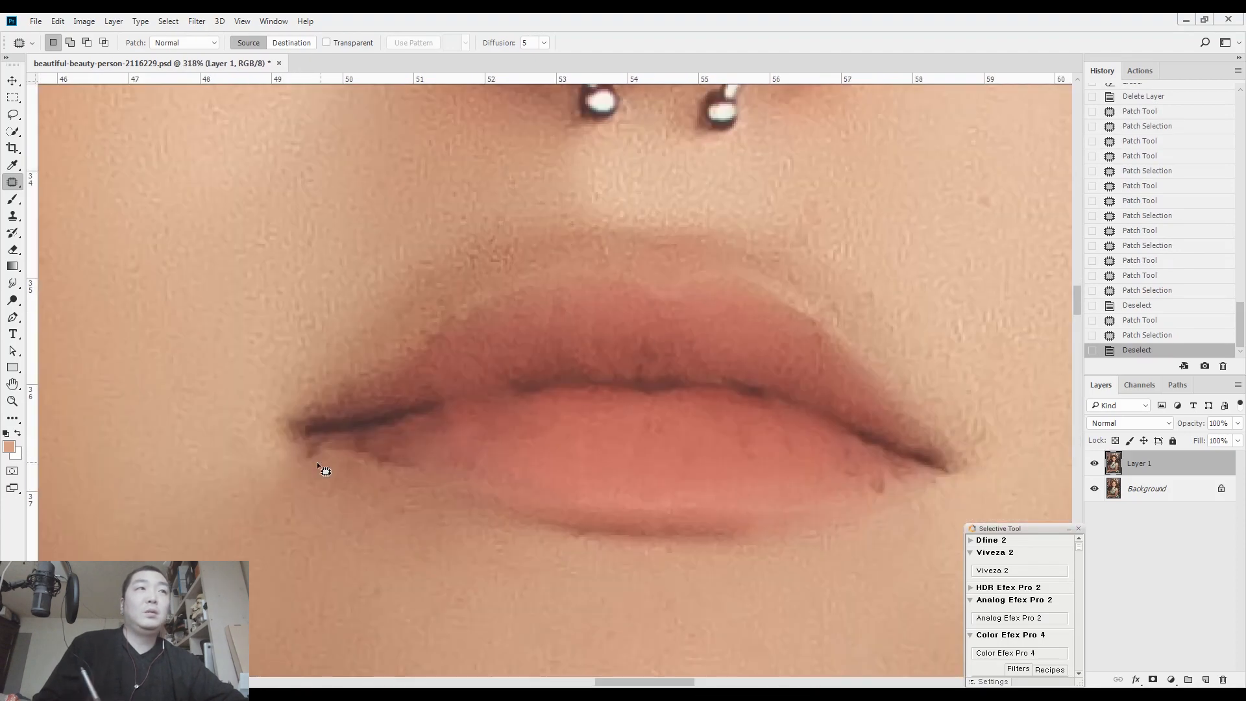
Step: Patch the dark marks just below the corners of the mouth
{"action": "left_click_drag", "start_coordinate": [323, 449], "coordinate": [314, 444]}
{"action": "left_click_drag", "start_coordinate": [313, 453], "coordinate": [308, 480]}
{"action": "mouse_move", "coordinate": [871, 490]}
{"action": "left_mouse_down"}
{"action": "mouse_move", "coordinate": [655, 376]}
{"action": "mouse_move", "coordinate": [616, 371]}
{"action": "mouse_move", "coordinate": [582, 407]}
{"action": "left_mouse_up"}
{"action": "left_click", "coordinate": [628, 358]}
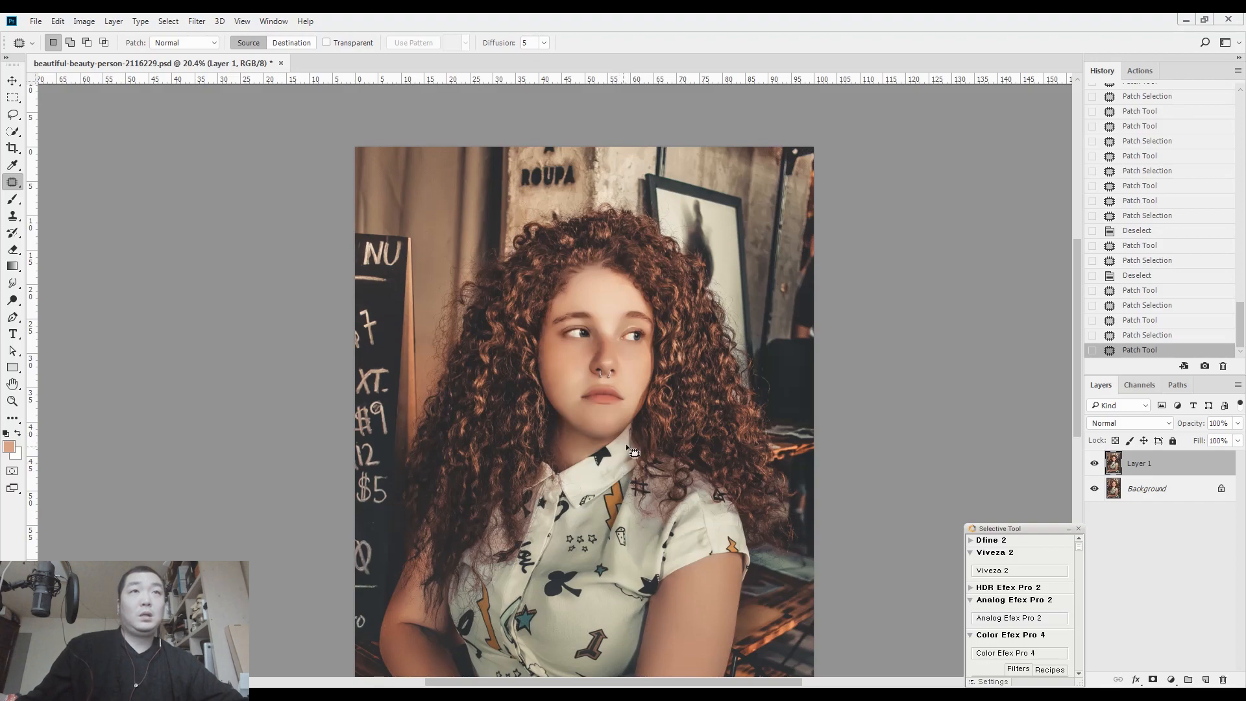
Step: Paint a Quick Mask over the shirt collar below the chin, using a brush up to size 100, and convert it to a selection
{"action": "scroll", "coordinate": [641, 435], "scroll_direction": "up", "scroll_amount": 5}
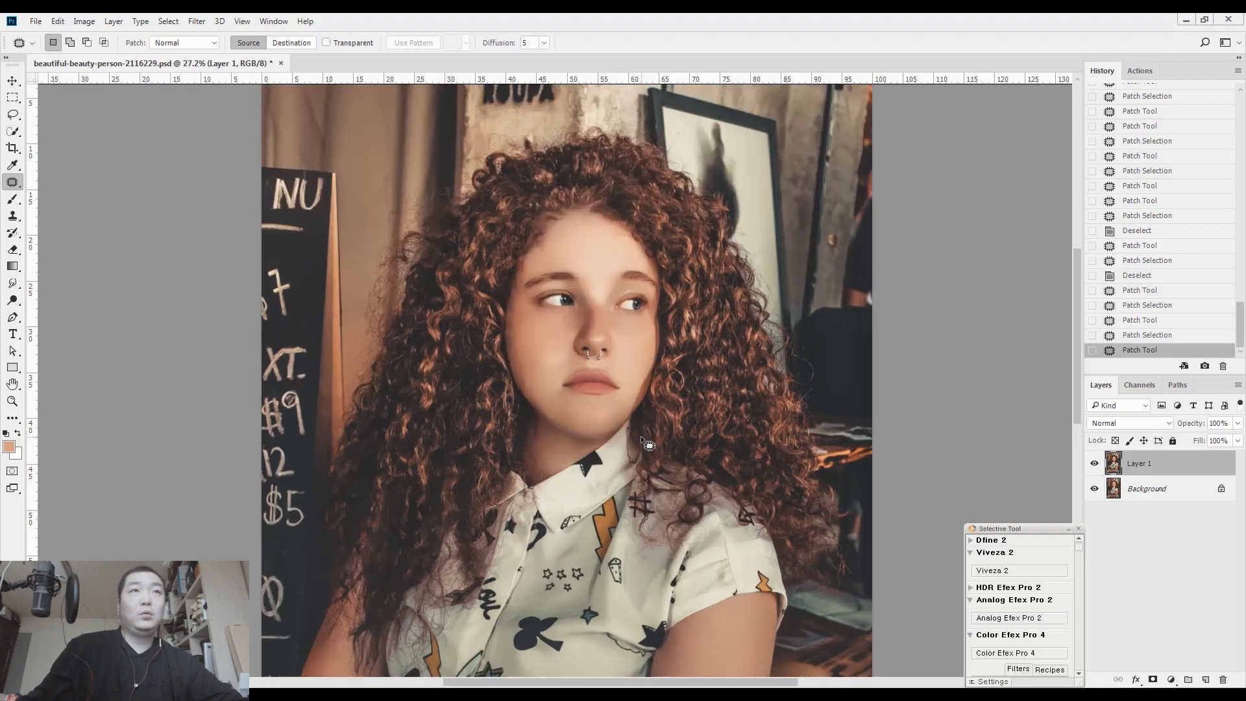
{"action": "key", "text": "q"}
{"action": "key", "text": "b"}
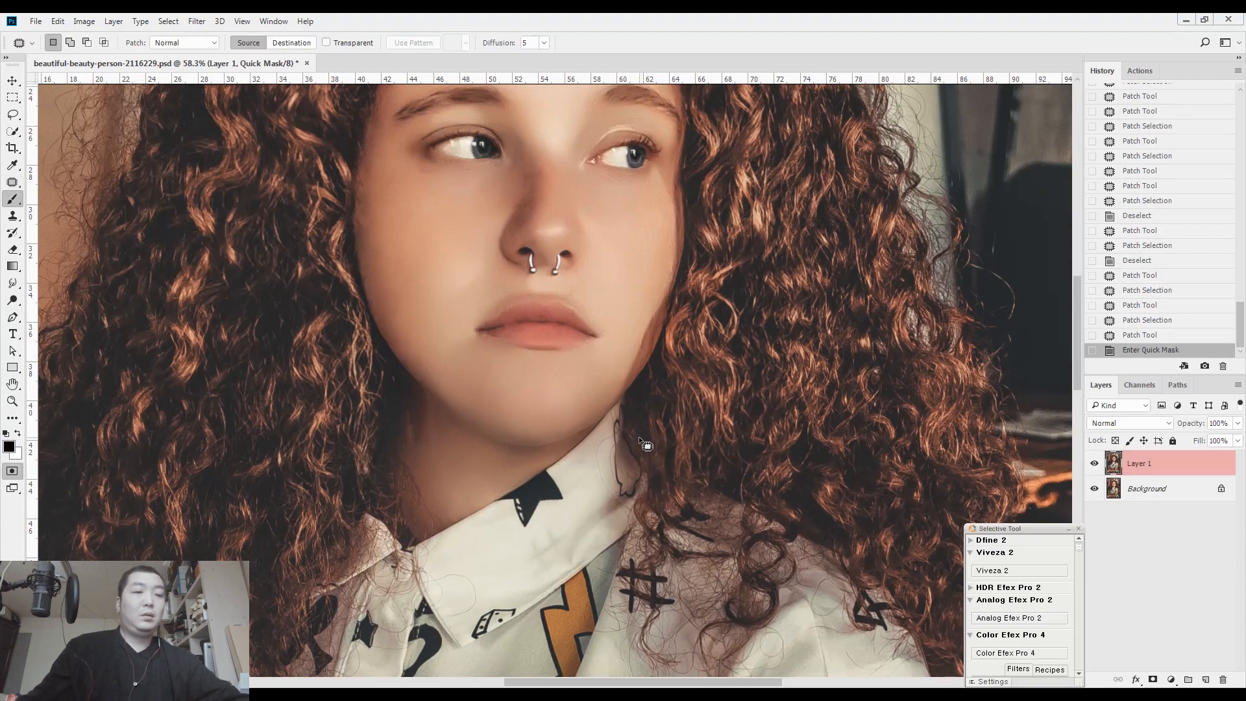
{"action": "key", "text": "d"}
{"action": "key", "text": "bracketright"}
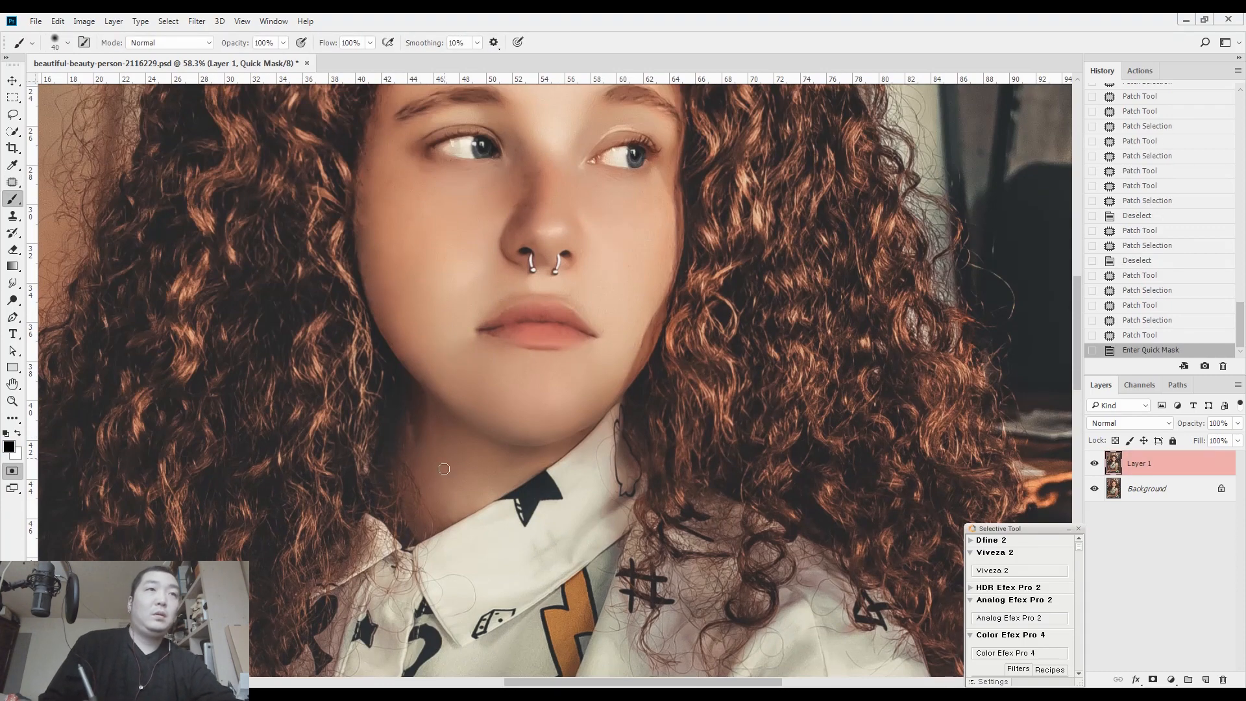
{"action": "left_click_drag", "start_coordinate": [415, 549], "coordinate": [629, 409]}
{"action": "key", "text": "bracketright"}
{"action": "mouse_move", "coordinate": [484, 524]}
{"action": "left_mouse_down"}
{"action": "mouse_move", "coordinate": [623, 448]}
{"action": "mouse_move", "coordinate": [603, 484]}
{"action": "mouse_move", "coordinate": [448, 541]}
{"action": "mouse_move", "coordinate": [533, 504]}
{"action": "mouse_move", "coordinate": [609, 497]}
{"action": "left_mouse_up"}
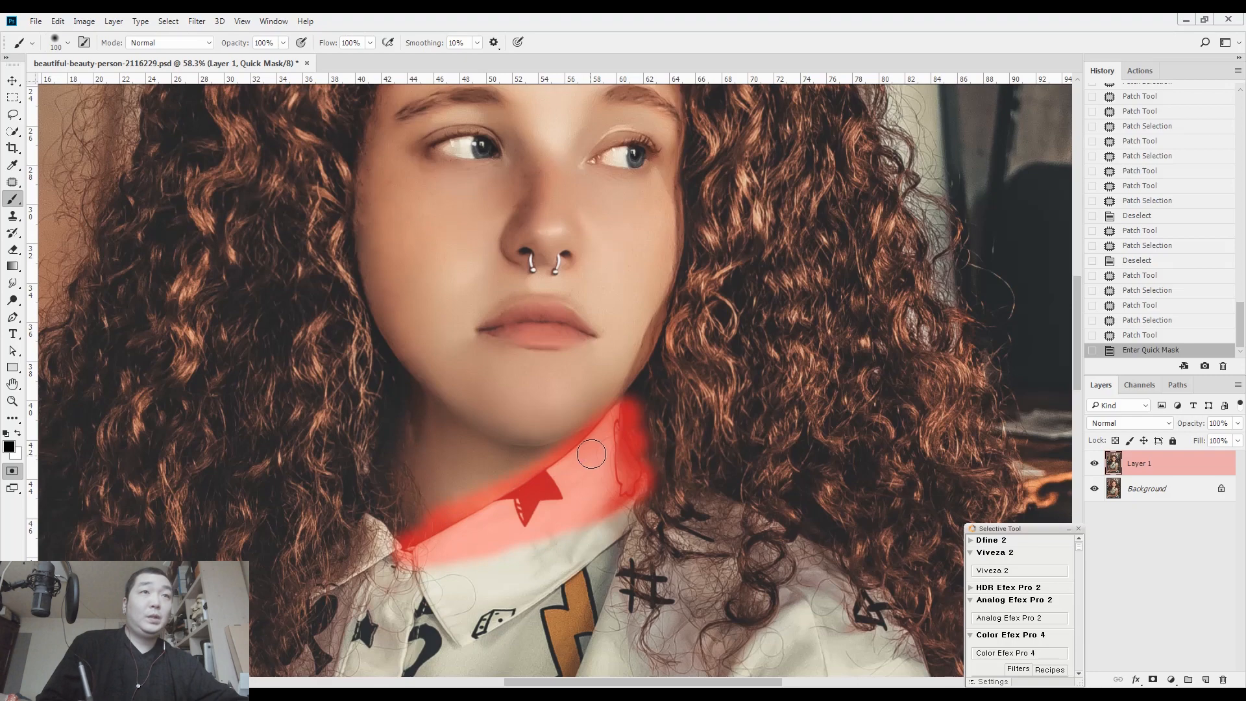
{"action": "key", "text": "q"}
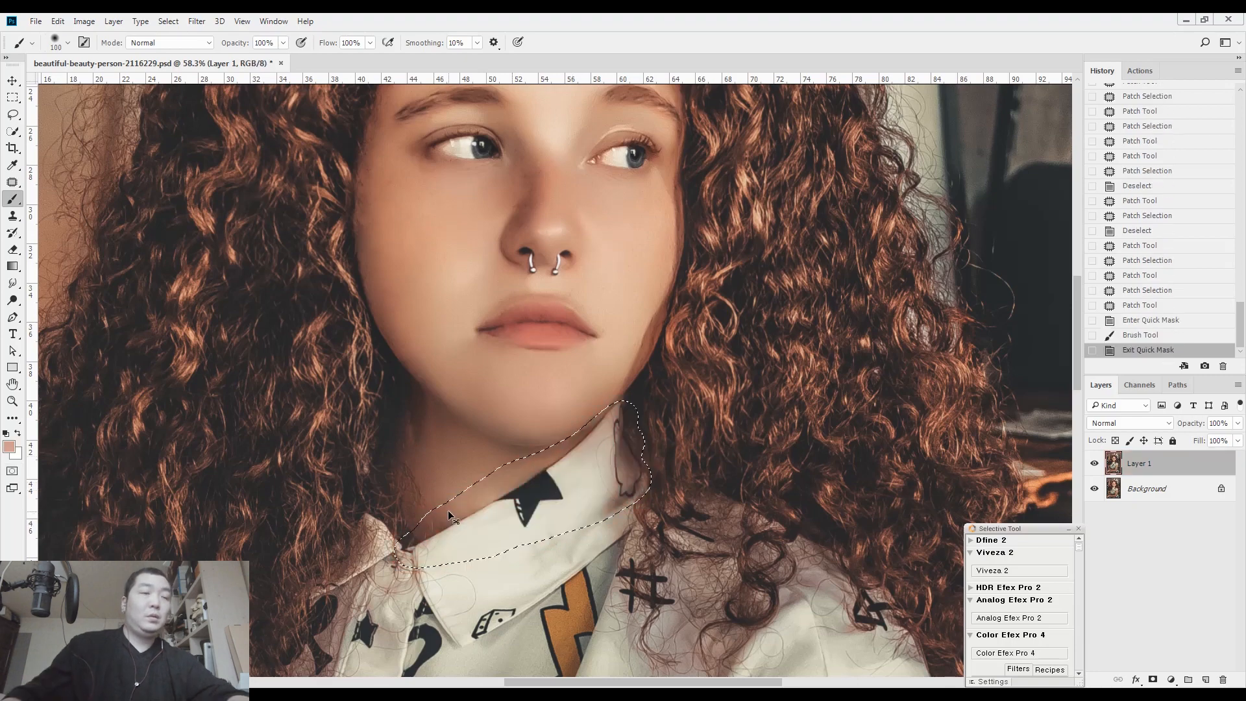
Step: Copy the selected collar to a new layer, shift it slightly, and rotate it about 4.8° clockwise
{"action": "key", "text": "ctrl+j"}
{"action": "key", "text": "ctrl+t"}
{"action": "scroll", "coordinate": [550, 495], "scroll_direction": "up", "scroll_amount": 2}
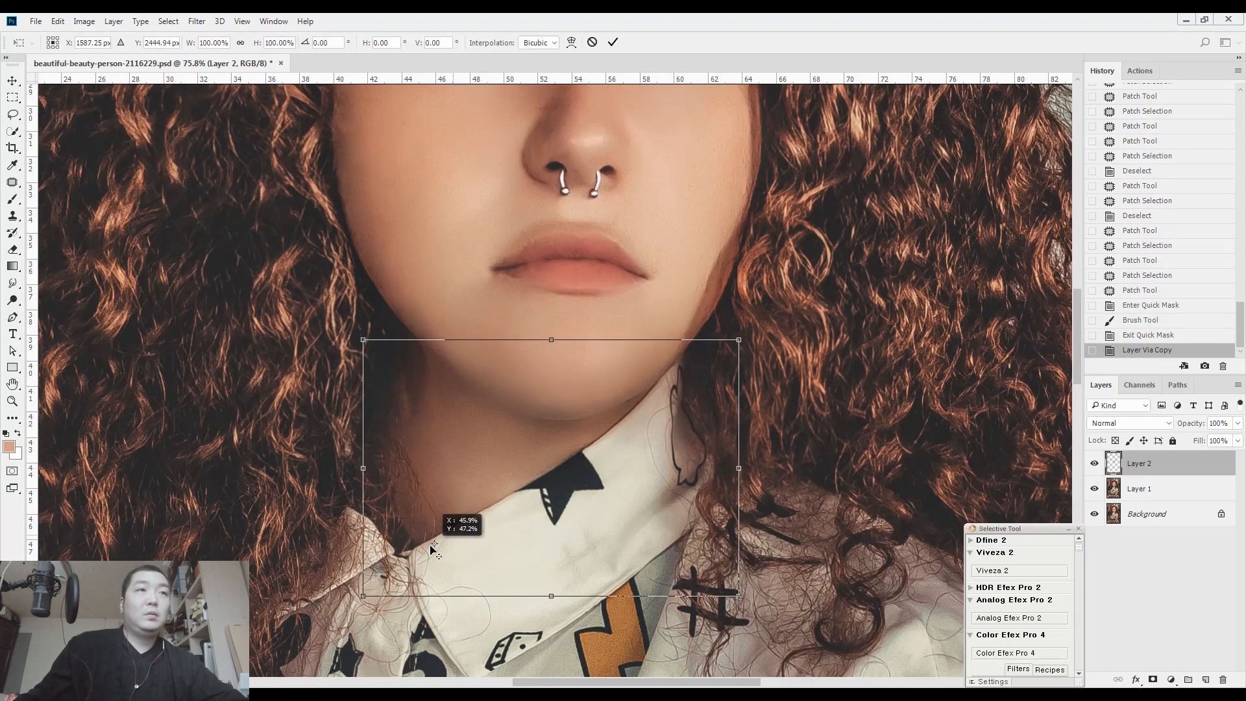
{"action": "left_click_drag", "start_coordinate": [816, 338], "coordinate": [832, 366]}
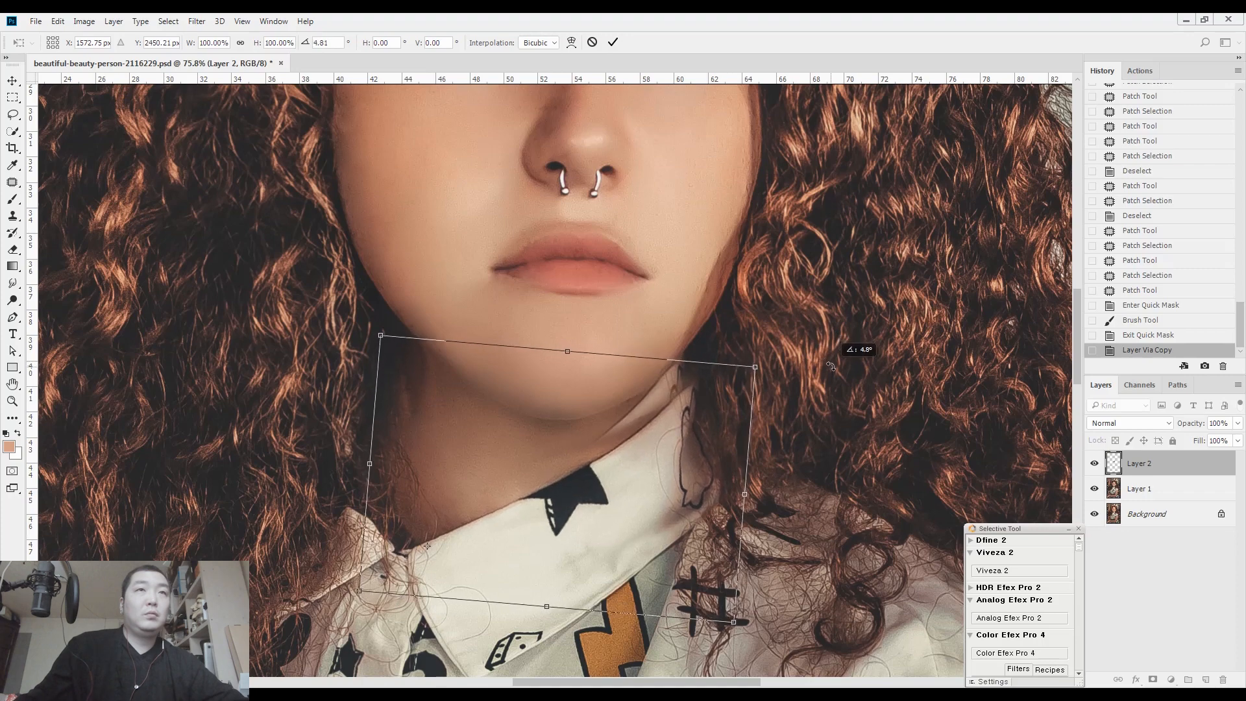
{"action": "key", "text": "Return"}
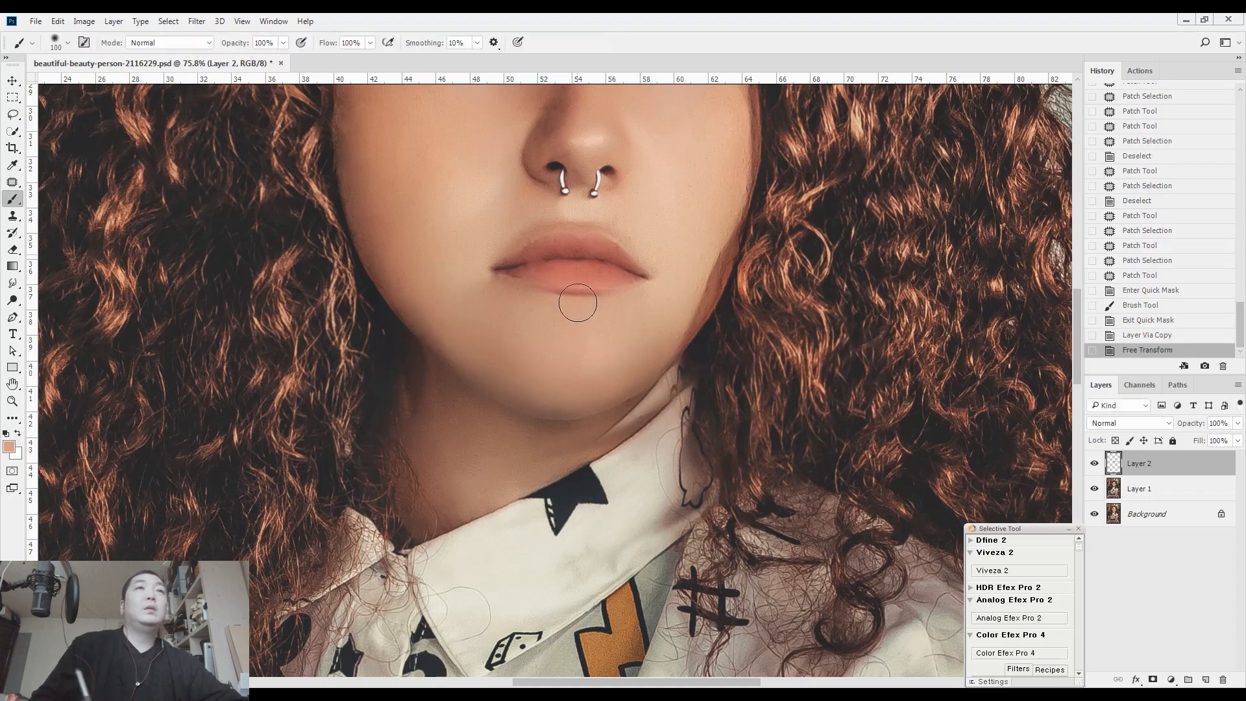
Step: Mask the shaded neck area beside the jaw on Layer 1 with a size 70 Quick Mask brush and copy it to a new layer
{"action": "left_click_drag", "start_coordinate": [537, 421], "coordinate": [553, 429]}
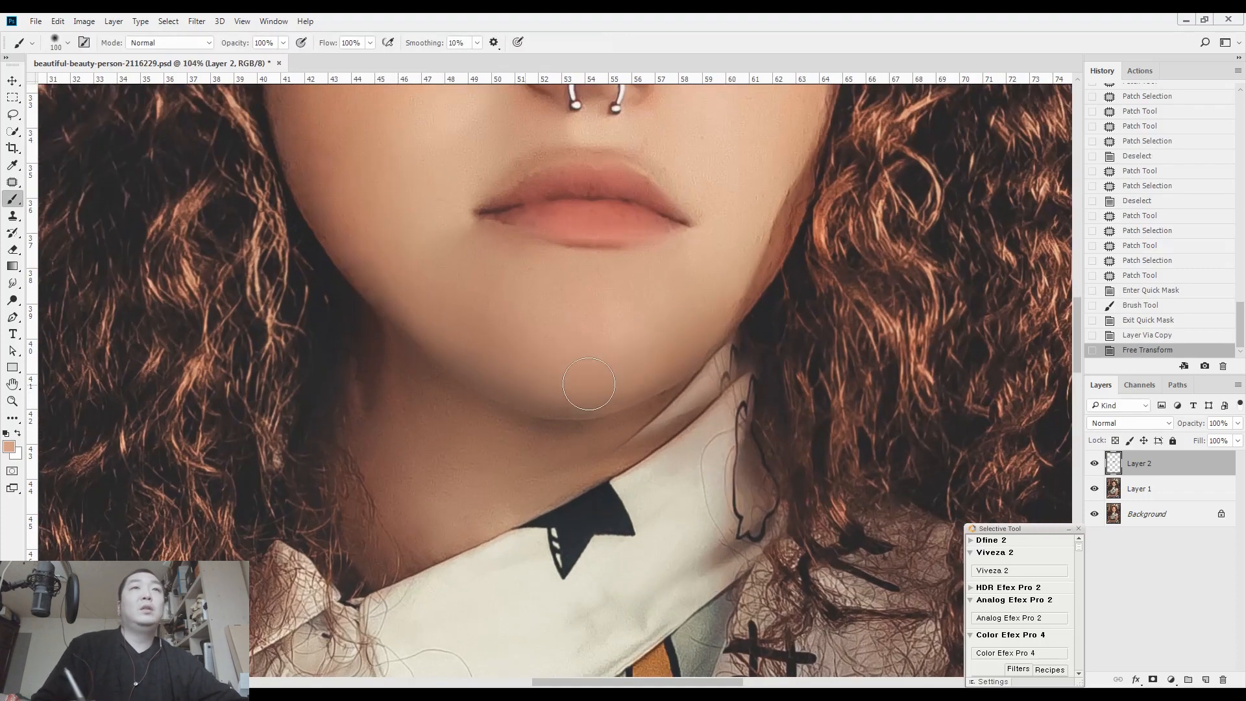
{"action": "left_click", "coordinate": [1150, 494]}
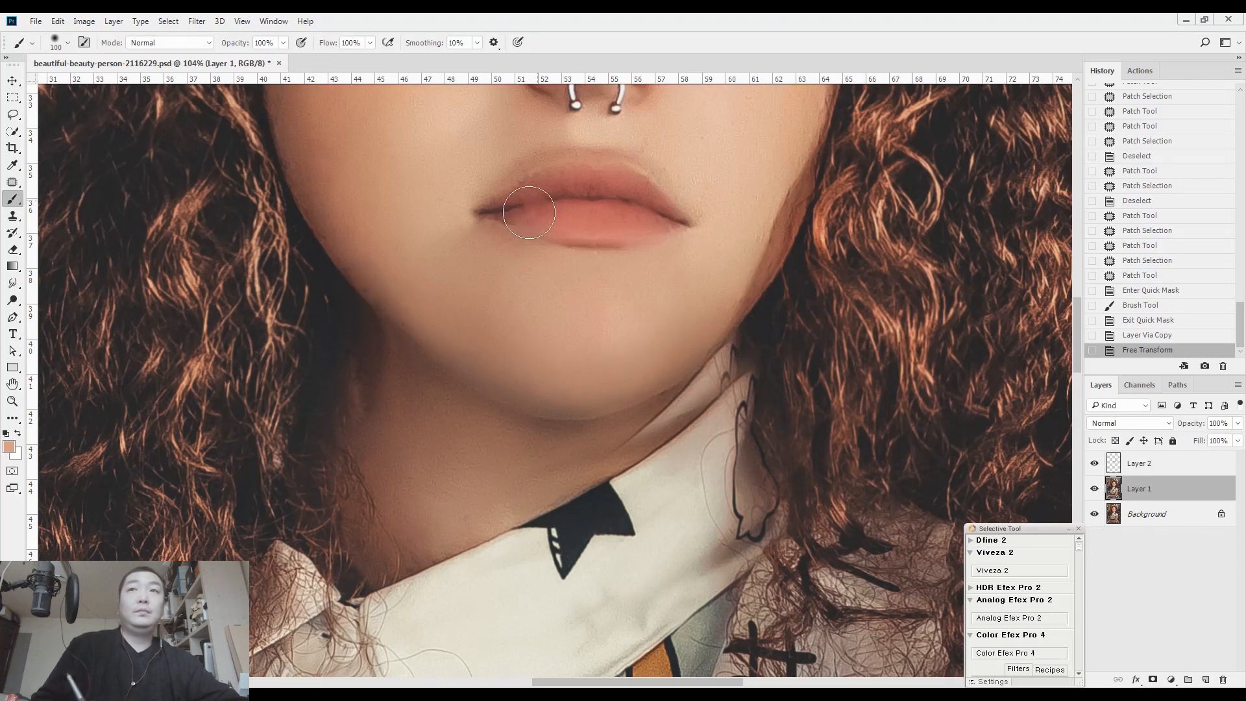
{"action": "key", "text": "q"}
{"action": "key", "text": "d"}
{"action": "key", "text": "9"}
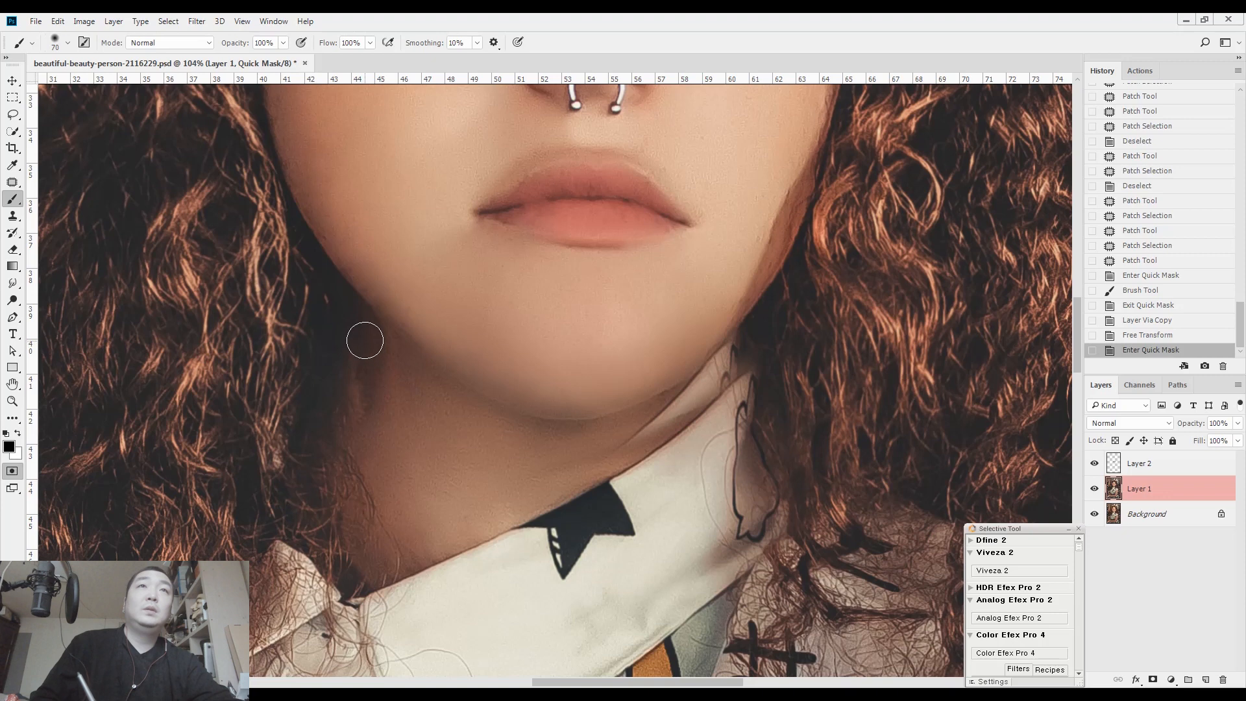
{"action": "left_click_drag", "start_coordinate": [357, 317], "coordinate": [397, 371]}
{"action": "left_click_drag", "start_coordinate": [456, 428], "coordinate": [376, 383]}
{"action": "left_click_drag", "start_coordinate": [393, 452], "coordinate": [382, 386]}
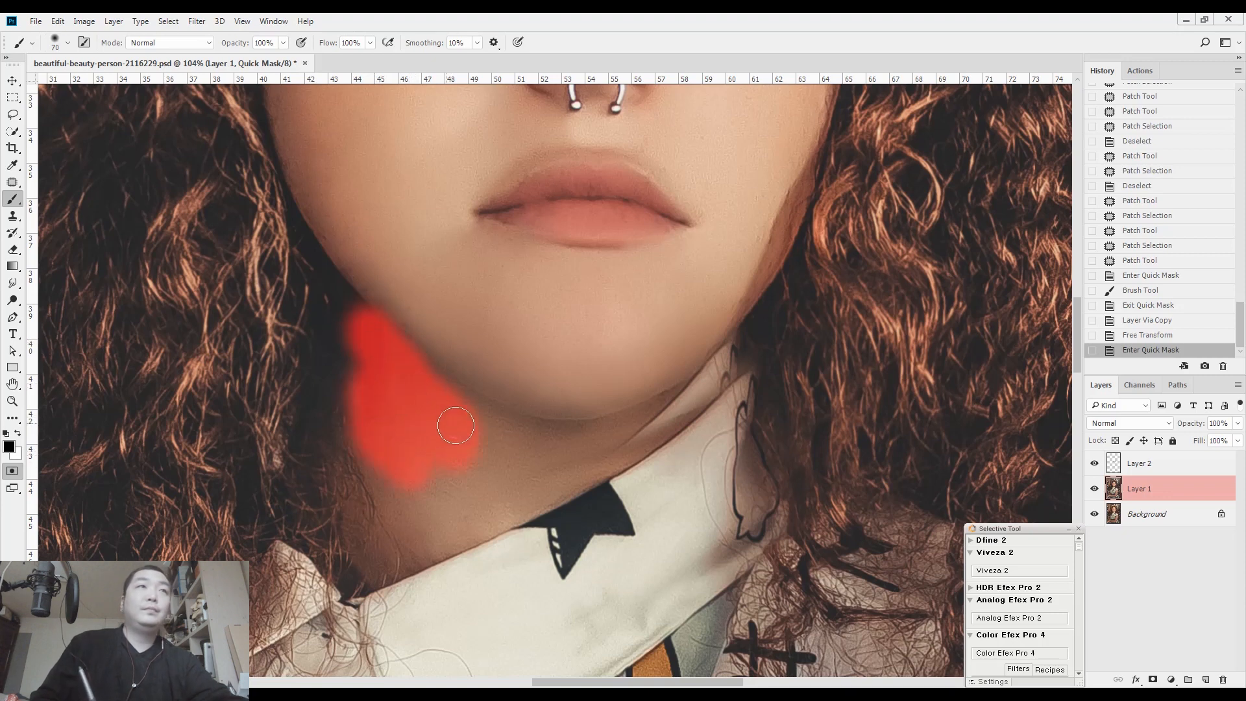
{"action": "key", "text": "q"}
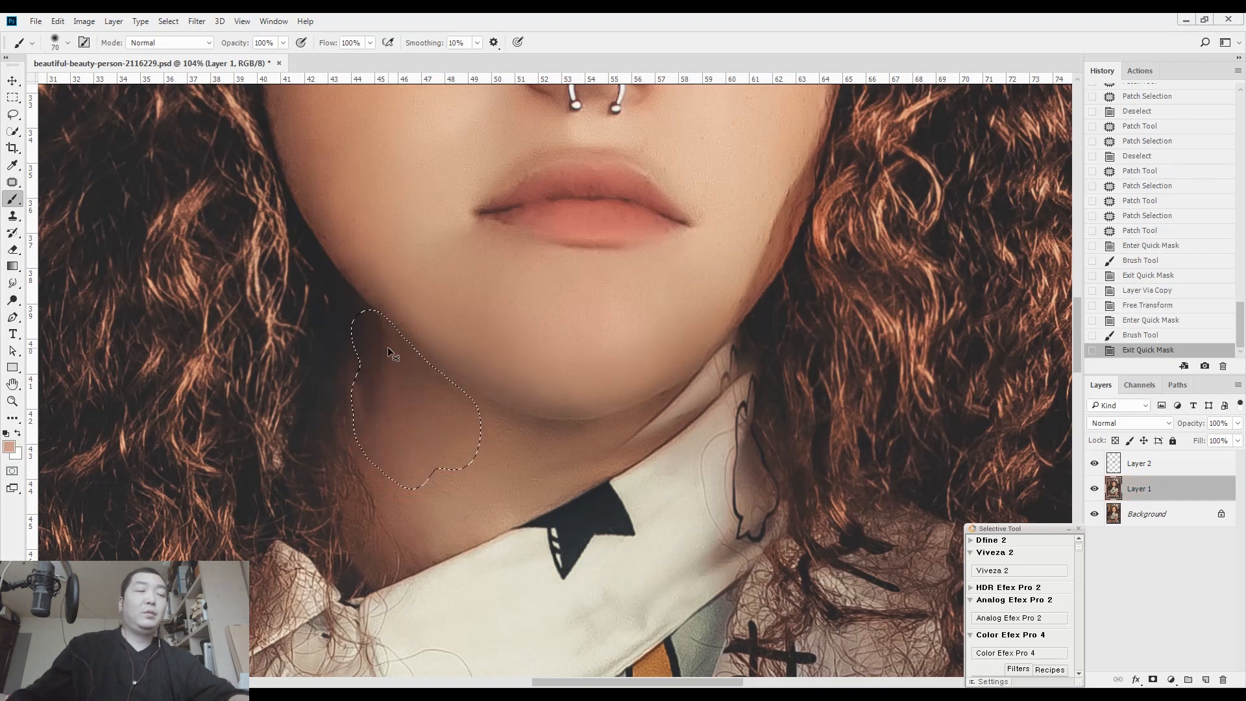
{"action": "key", "text": "ctrl+j"}
{"action": "mouse_move", "coordinate": [1144, 493]}
{"action": "left_mouse_down"}
{"action": "mouse_move", "coordinate": [1132, 460]}
{"action": "mouse_move", "coordinate": [1136, 484]}
{"action": "left_mouse_up"}
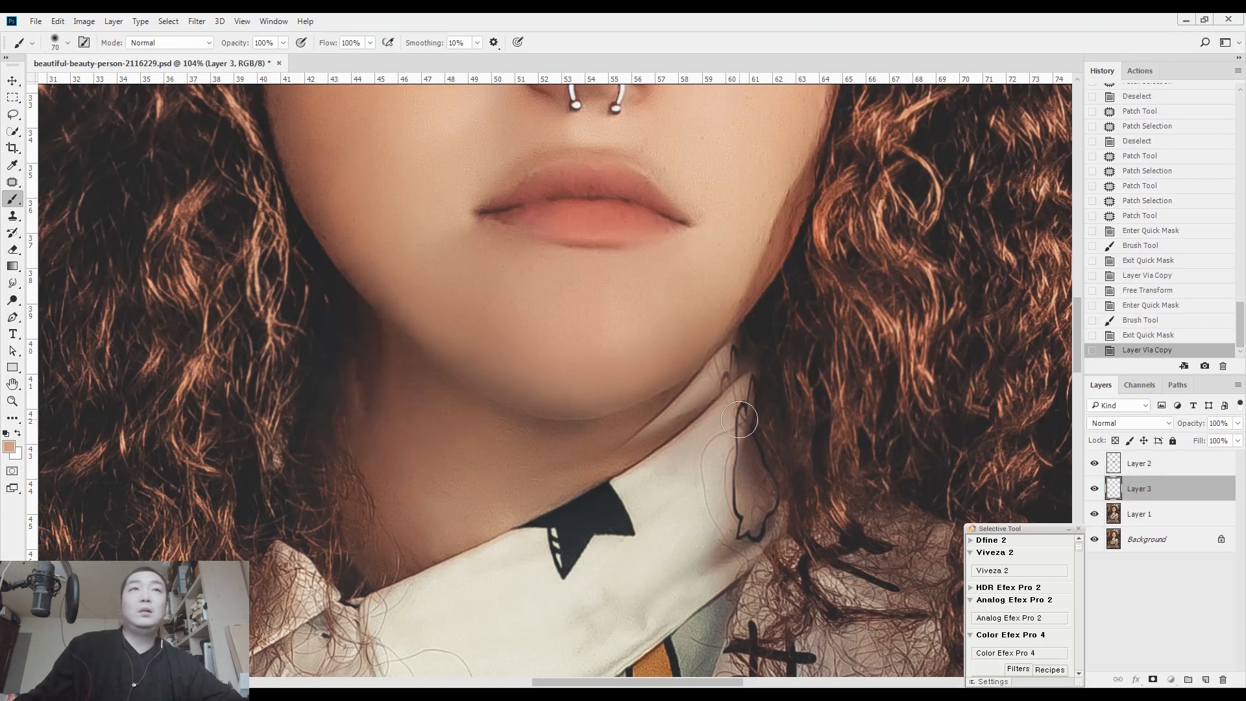
Step: Flip the copied neck shading horizontally, move it under the opposite side of the jaw above the collar, and rotate it about 2°
{"action": "key", "text": "ctrl+t"}
{"action": "right_click", "coordinate": [399, 389]}
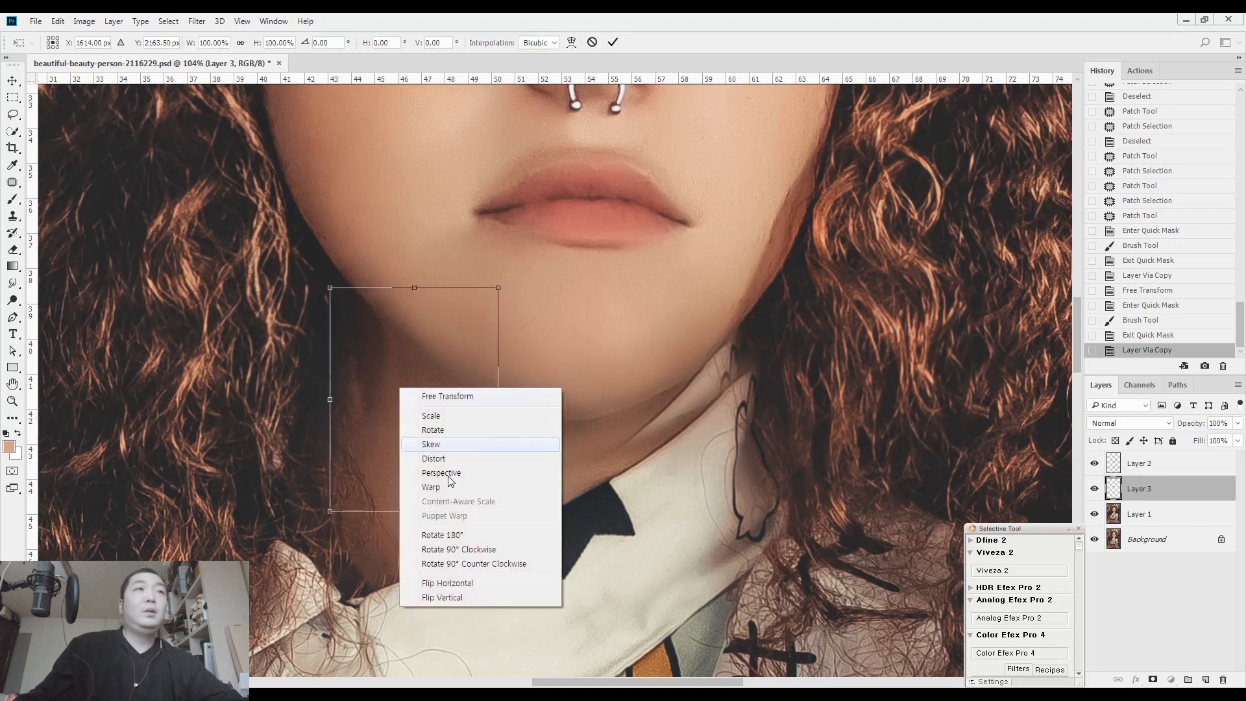
{"action": "left_click", "coordinate": [499, 583]}
{"action": "left_click_drag", "start_coordinate": [441, 440], "coordinate": [730, 454]}
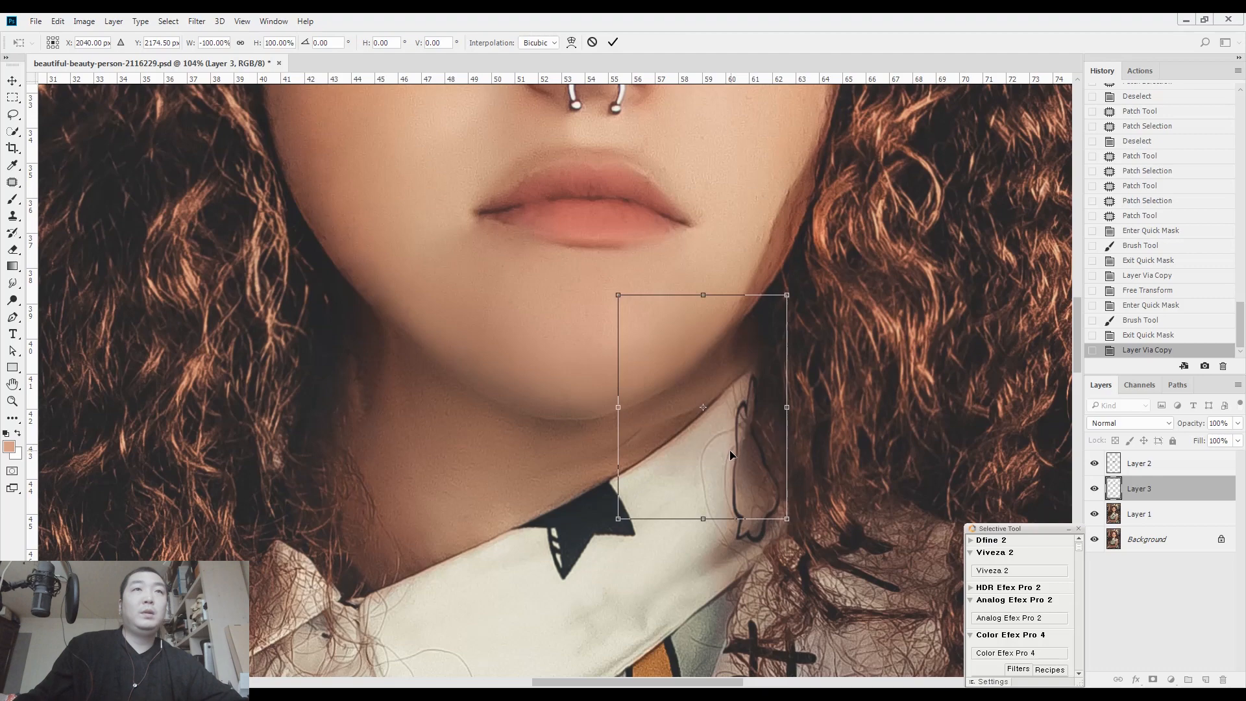
{"action": "left_click_drag", "start_coordinate": [834, 260], "coordinate": [840, 263]}
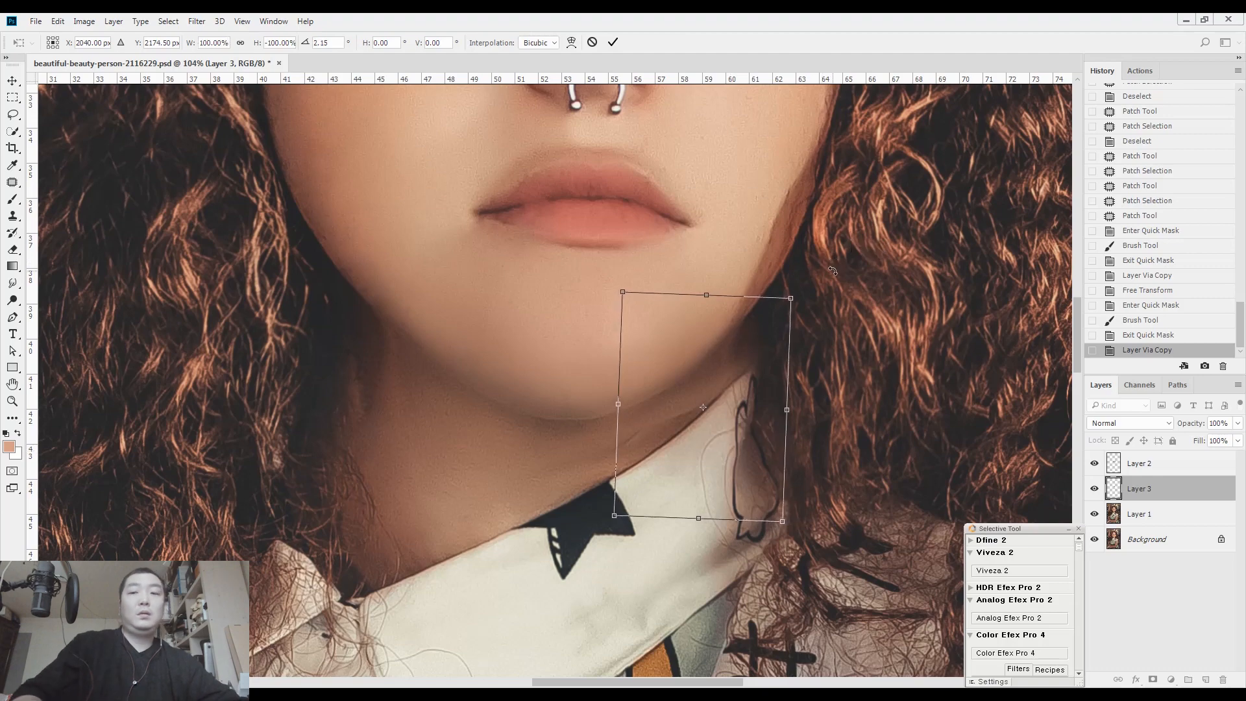
{"action": "key", "text": "Return"}
Step: Erase the parts of the neck copy that overlap the jaw and hair, using an eraser reduced to size 45
{"action": "key", "text": "e"}
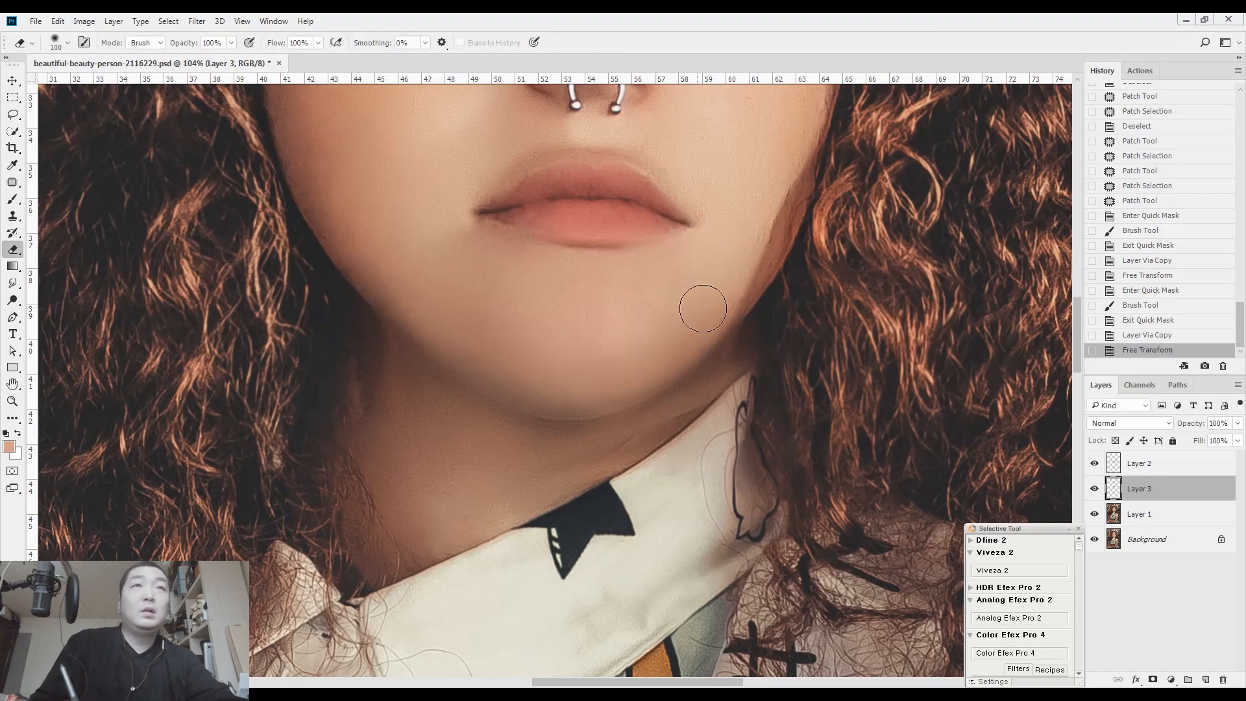
{"action": "left_click_drag", "start_coordinate": [729, 309], "coordinate": [732, 301]}
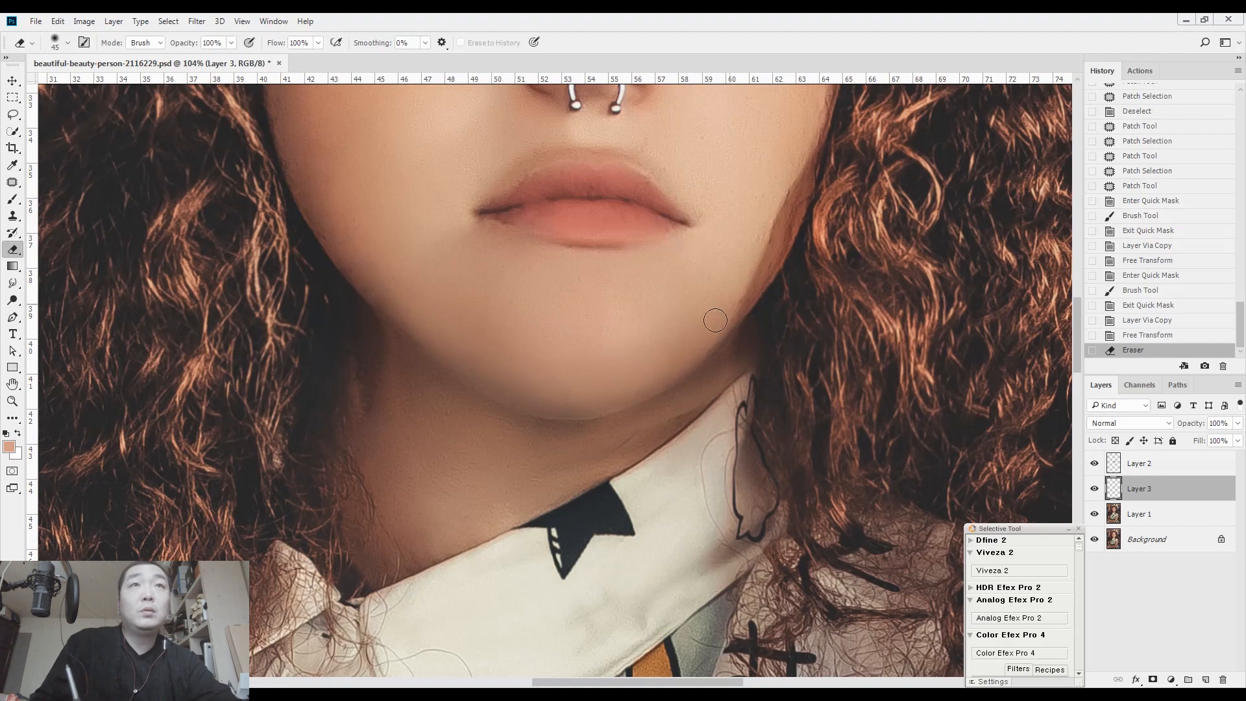
{"action": "left_click_drag", "start_coordinate": [660, 348], "coordinate": [779, 305]}
{"action": "left_click_drag", "start_coordinate": [781, 288], "coordinate": [795, 299]}
{"action": "left_click_drag", "start_coordinate": [788, 285], "coordinate": [798, 305]}
Step: Merge the collar and neck copies with Layer 1
{"action": "left_click", "coordinate": [1148, 475]}
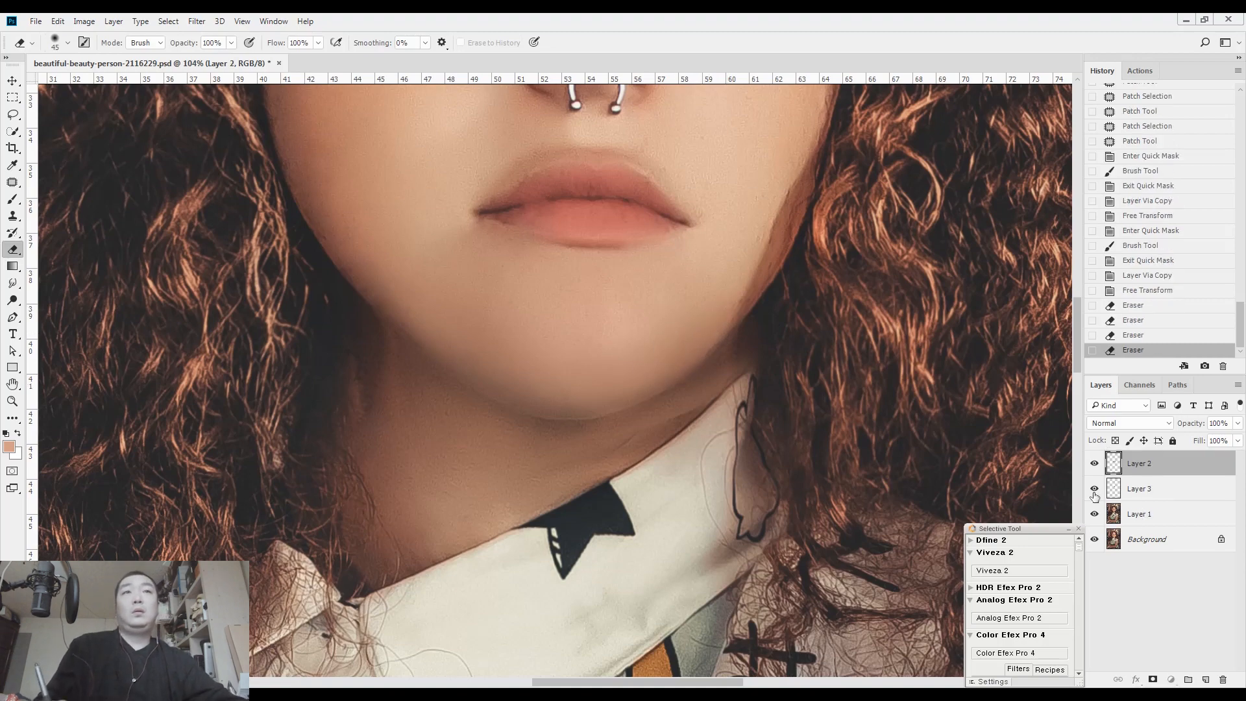
{"action": "left_click", "coordinate": [1139, 513], "text": "shift"}
{"action": "key", "text": "ctrl+e"}
Step: Patch the leftover collar seam on the neck and the uneven skin below the chin, clearing the selection
{"action": "left_click", "coordinate": [689, 445]}
{"action": "key", "text": "j"}
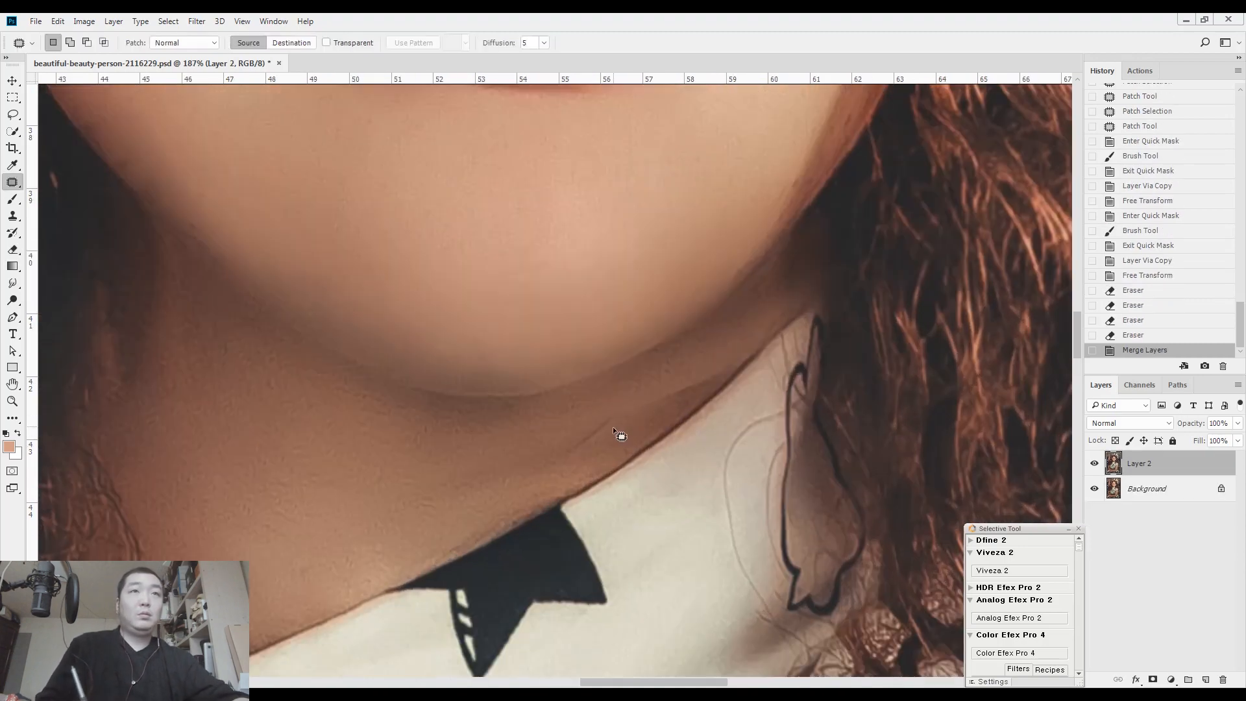
{"action": "left_click_drag", "start_coordinate": [707, 394], "coordinate": [619, 438]}
{"action": "left_click_drag", "start_coordinate": [594, 448], "coordinate": [327, 528]}
{"action": "key", "text": "ctrl+d"}
{"action": "mouse_move", "coordinate": [455, 525]}
{"action": "left_mouse_down"}
{"action": "mouse_move", "coordinate": [378, 516]}
{"action": "mouse_move", "coordinate": [485, 528]}
{"action": "mouse_move", "coordinate": [594, 449]}
{"action": "left_mouse_up"}
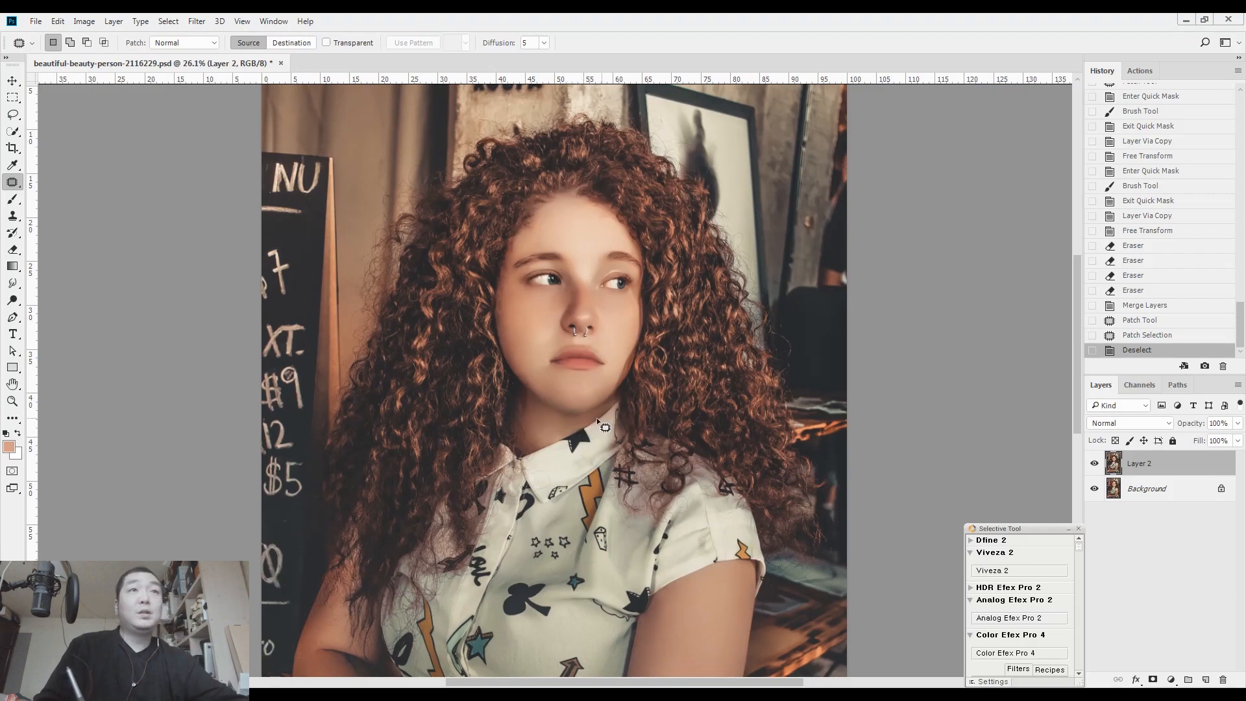
{"action": "mouse_move", "coordinate": [567, 432]}
{"action": "left_mouse_down"}
{"action": "mouse_move", "coordinate": [648, 397]}
{"action": "mouse_move", "coordinate": [594, 386]}
{"action": "left_mouse_up"}
{"action": "left_click_drag", "start_coordinate": [586, 409], "coordinate": [507, 414]}
{"action": "mouse_move", "coordinate": [584, 395]}
{"action": "left_mouse_down"}
{"action": "mouse_move", "coordinate": [520, 388]}
{"action": "mouse_move", "coordinate": [530, 388]}
{"action": "left_mouse_up"}
{"action": "key", "text": "ctrl+d"}
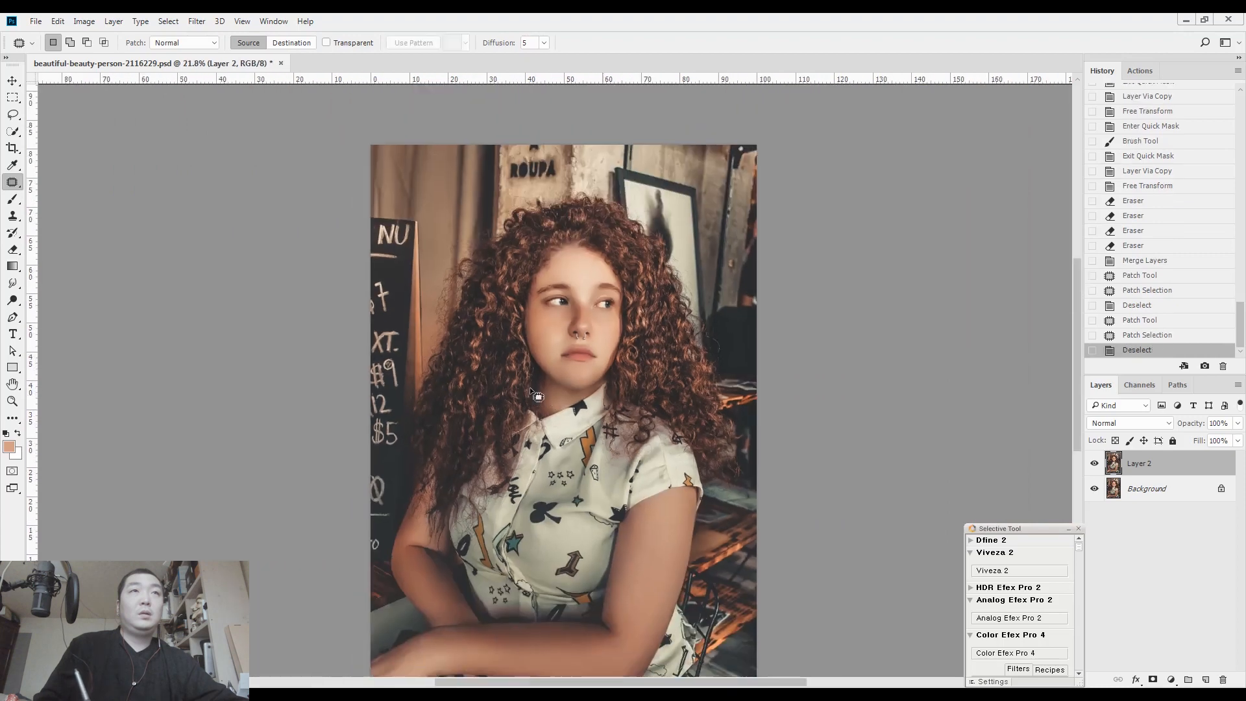
Step: Select a rectangle around the head, hair and upper body, and open it in Liquify
{"action": "key", "text": "ctrl+0"}
{"action": "key", "text": "m"}
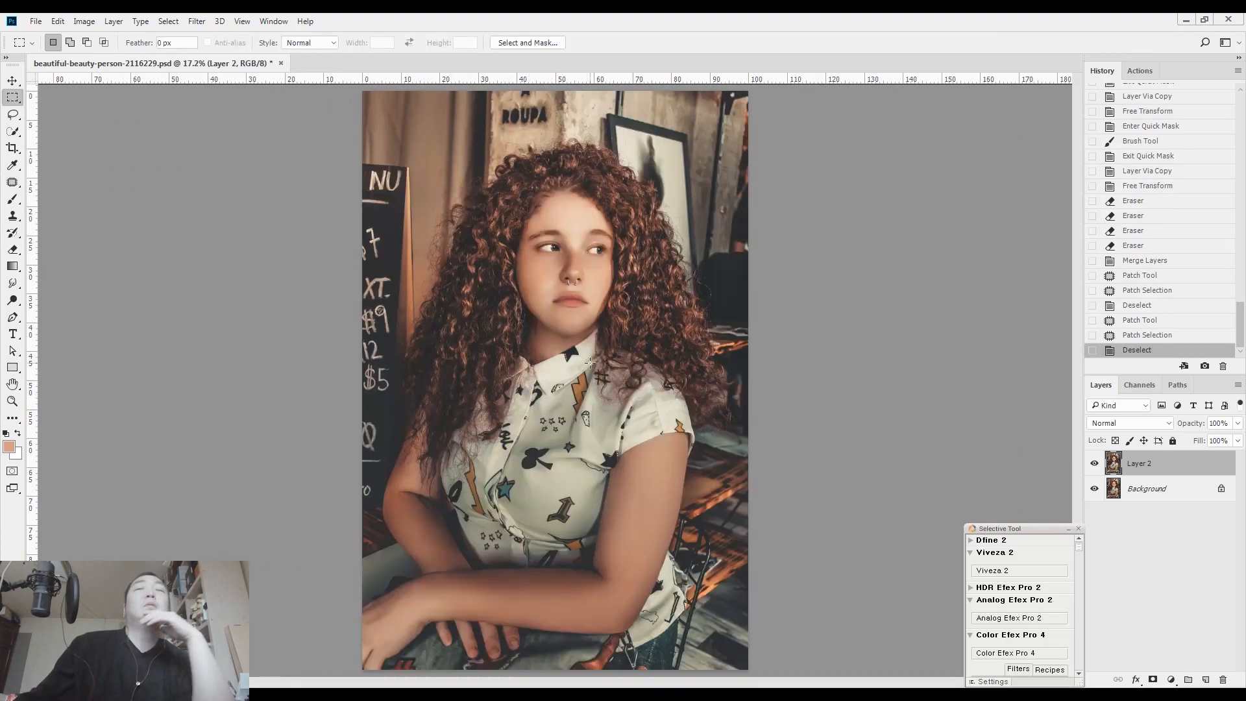
{"action": "left_click_drag", "start_coordinate": [408, 481], "coordinate": [733, 99]}
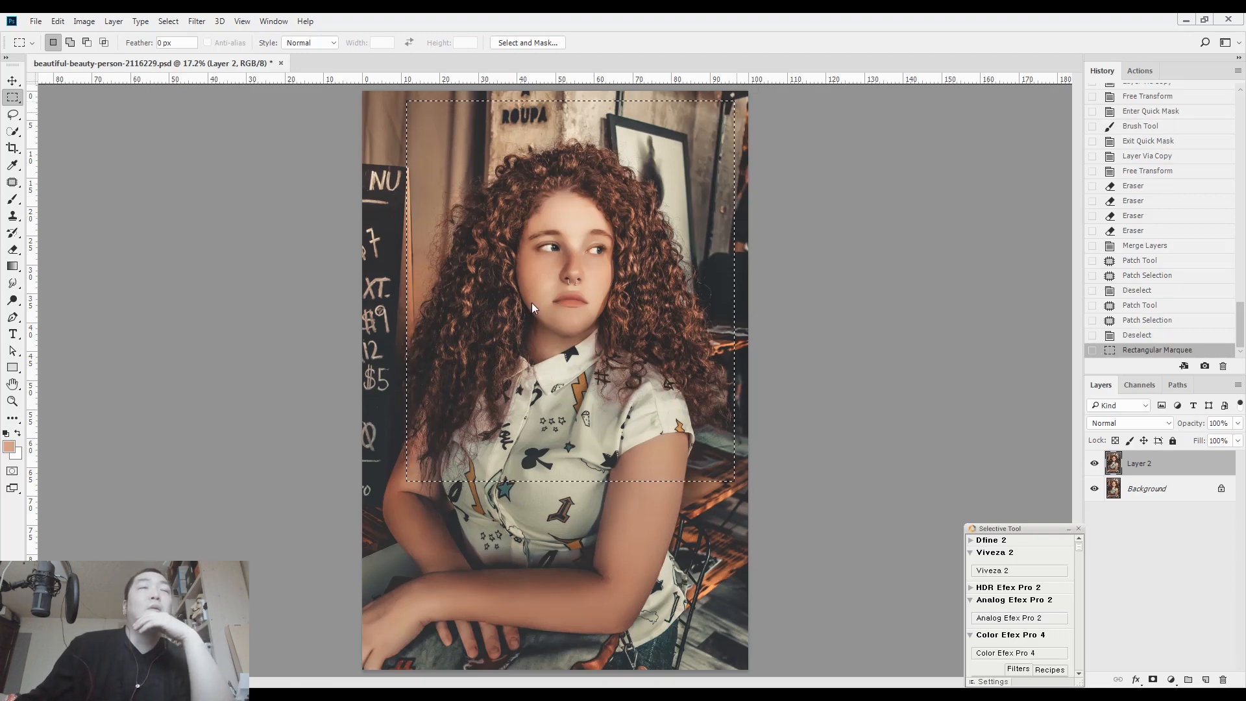
{"action": "key", "text": "ctrl+shift+x"}
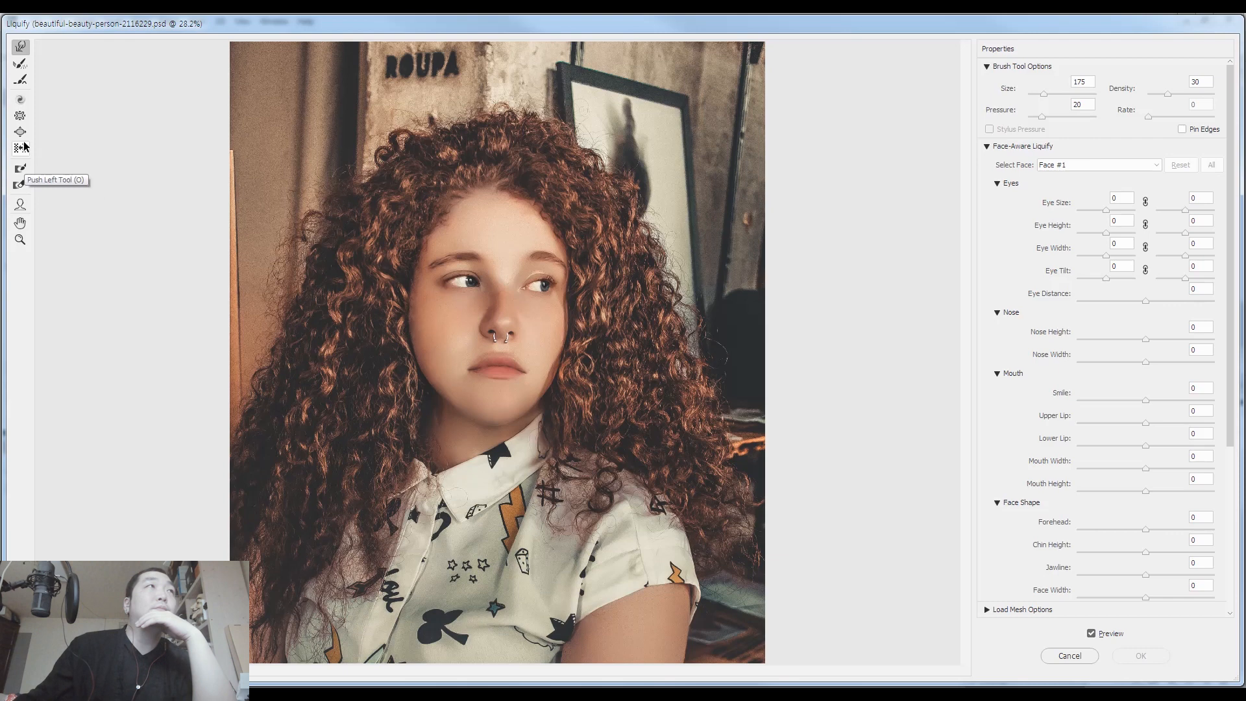
Step: Shorten the chin with the Face tool to a Chin Height of 54
{"action": "left_click", "coordinate": [20, 205]}
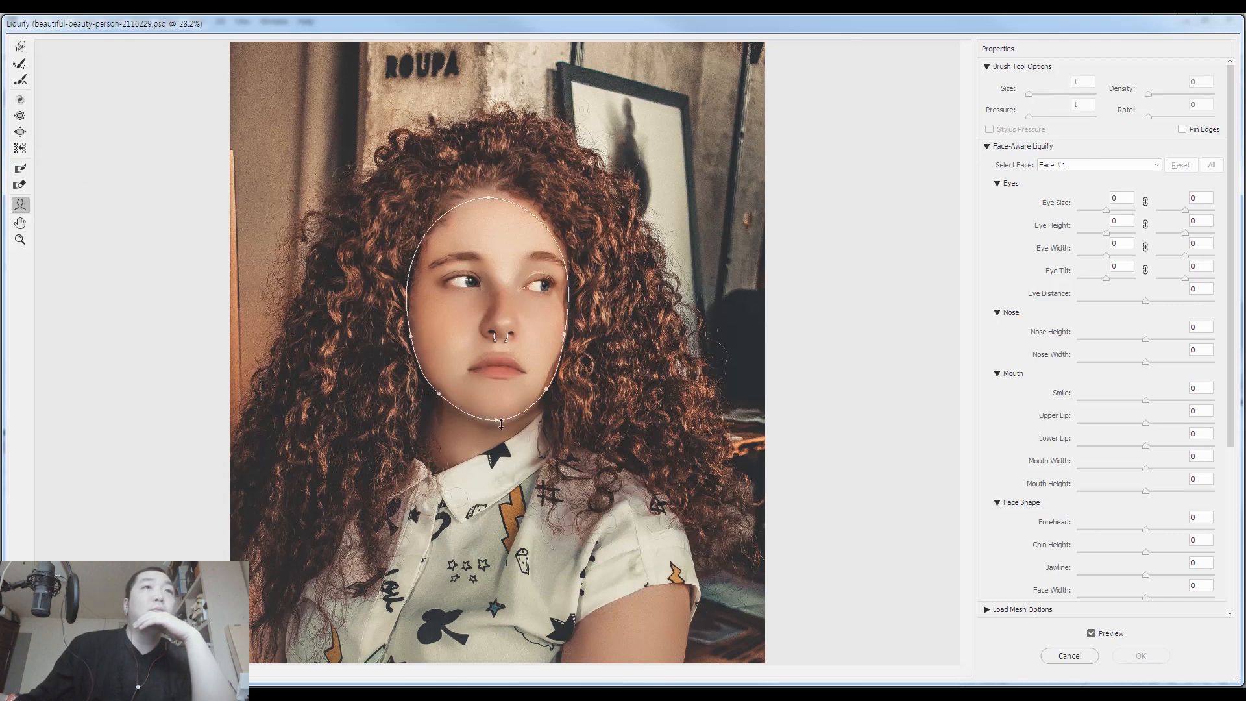
{"action": "left_click_drag", "start_coordinate": [501, 420], "coordinate": [501, 416]}
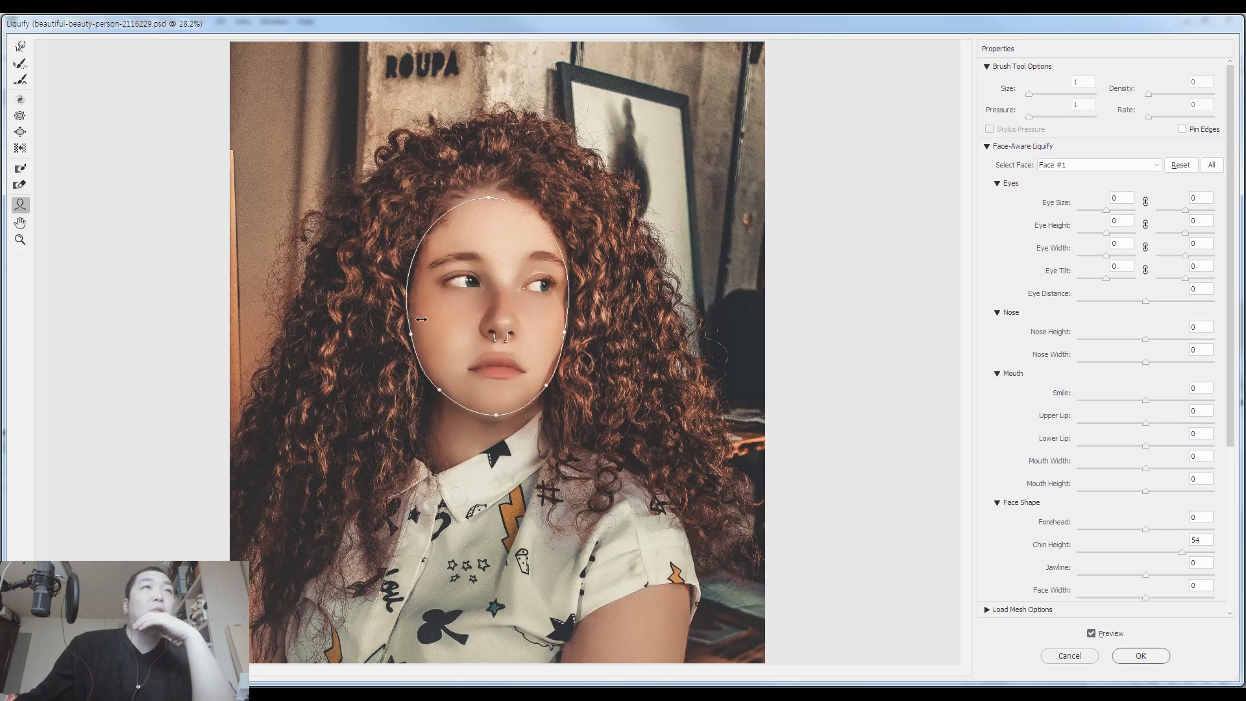
{"action": "key", "text": "ctrl+plus"}
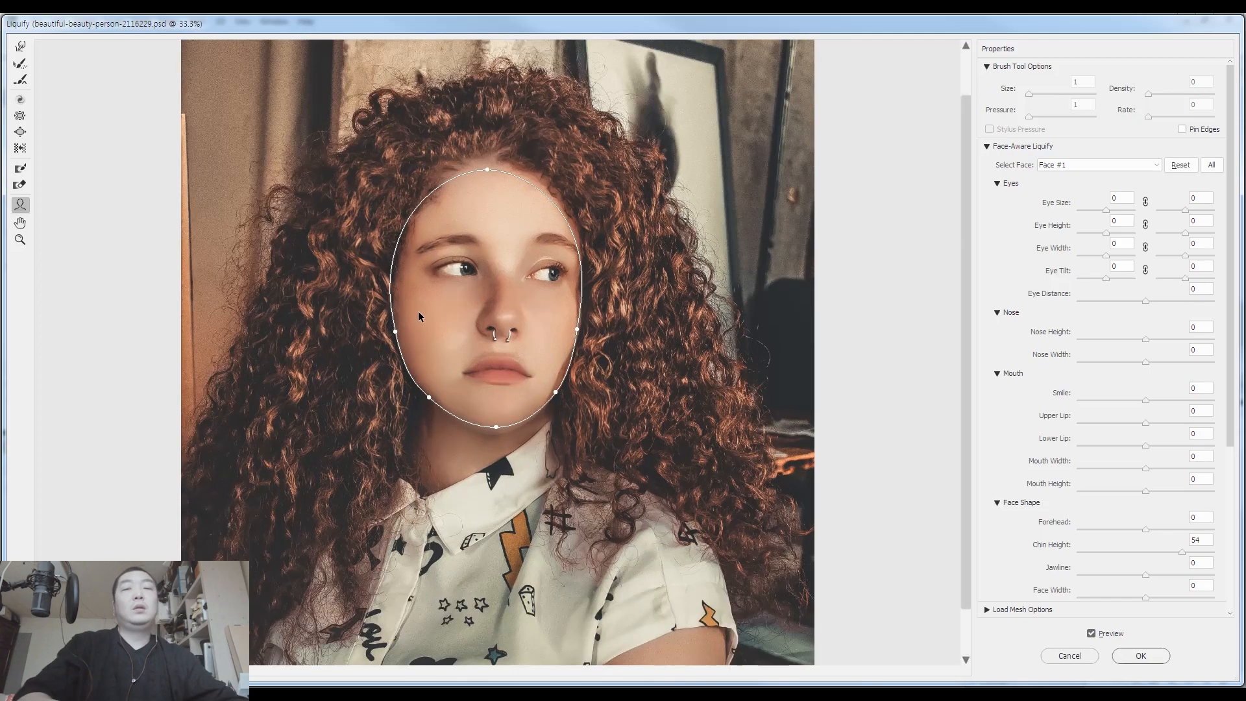
{"action": "key", "text": "ctrl+plus"}
Step: Slim the face with the Face tool, setting Face Width to -12, Jawline to 15 and Chin Height to 27
{"action": "left_click", "coordinate": [19, 47]}
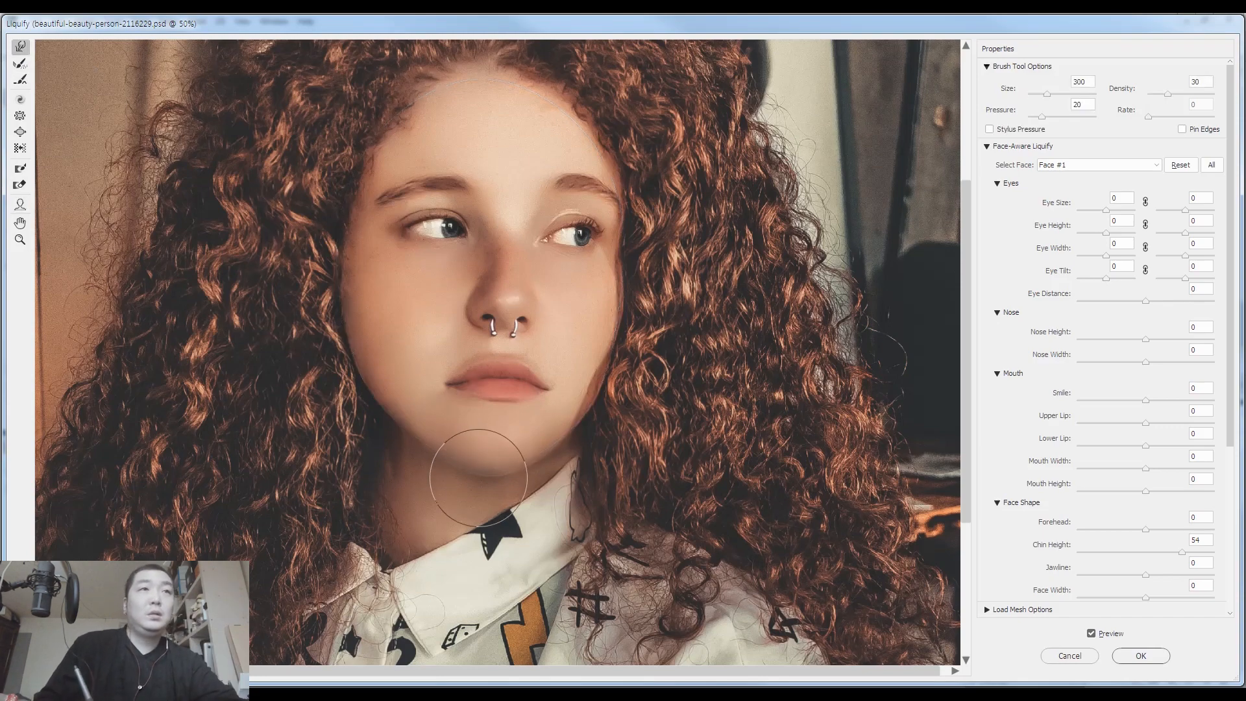
{"action": "key", "text": "bracketright"}
{"action": "key", "text": "bracketright"}
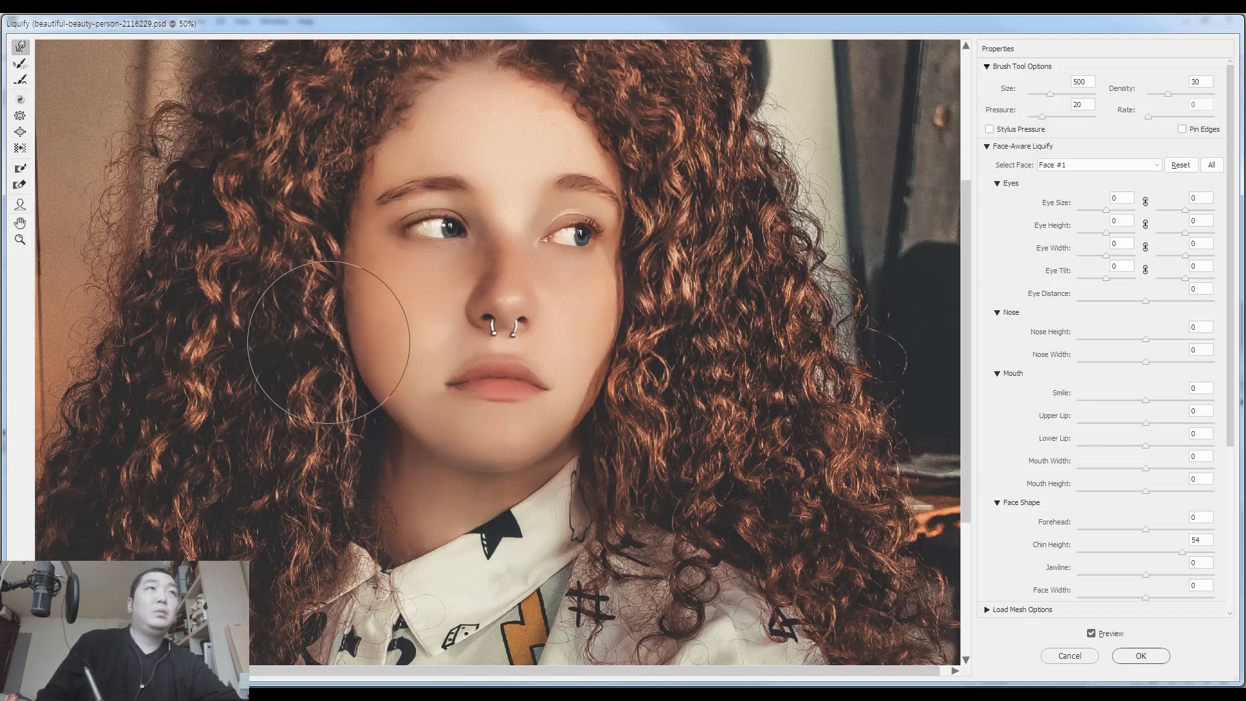
{"action": "key", "text": "bracketleft"}
{"action": "key", "text": "bracketleft"}
{"action": "left_click", "coordinate": [22, 205]}
{"action": "left_click_drag", "start_coordinate": [340, 320], "coordinate": [347, 321]}
{"action": "left_click_drag", "start_coordinate": [399, 422], "coordinate": [425, 426]}
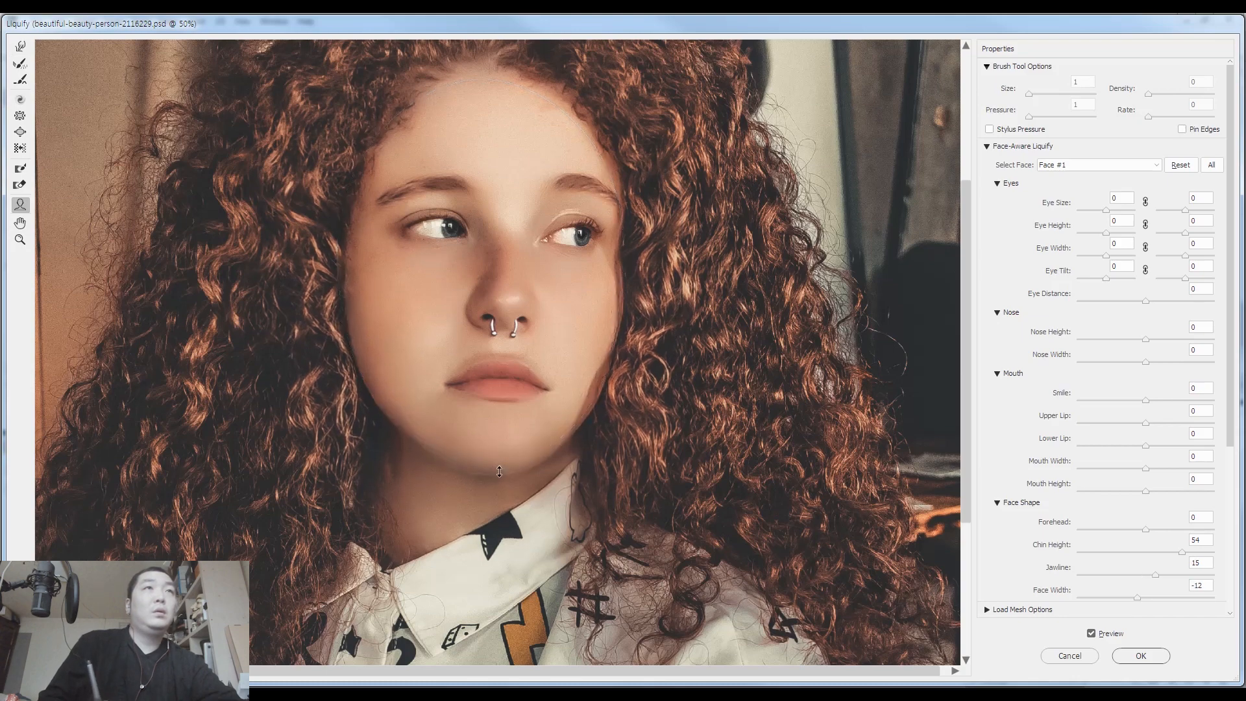
{"action": "left_click_drag", "start_coordinate": [499, 473], "coordinate": [495, 439]}
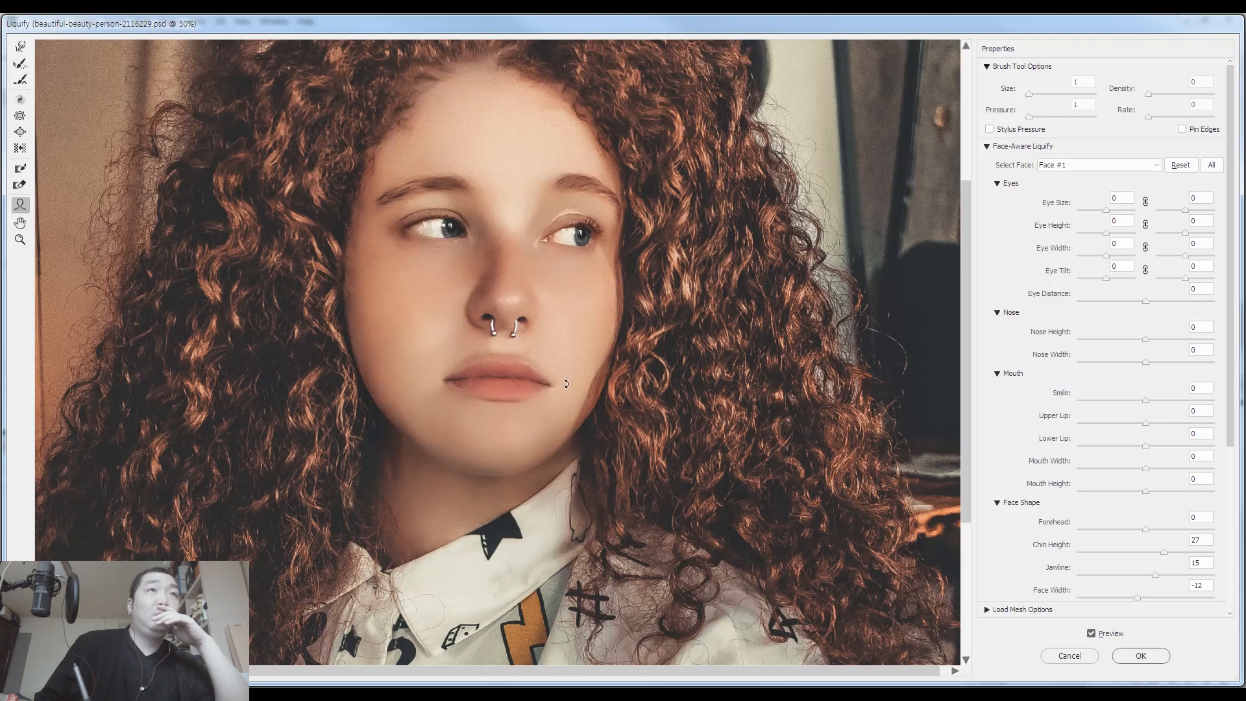
Step: Adjust the mouth to a Smile of 44 and a Mouth Width of -15, comparing the face with the preview off and on
{"action": "key", "text": "ctrl+0"}
{"action": "key", "text": "p"}
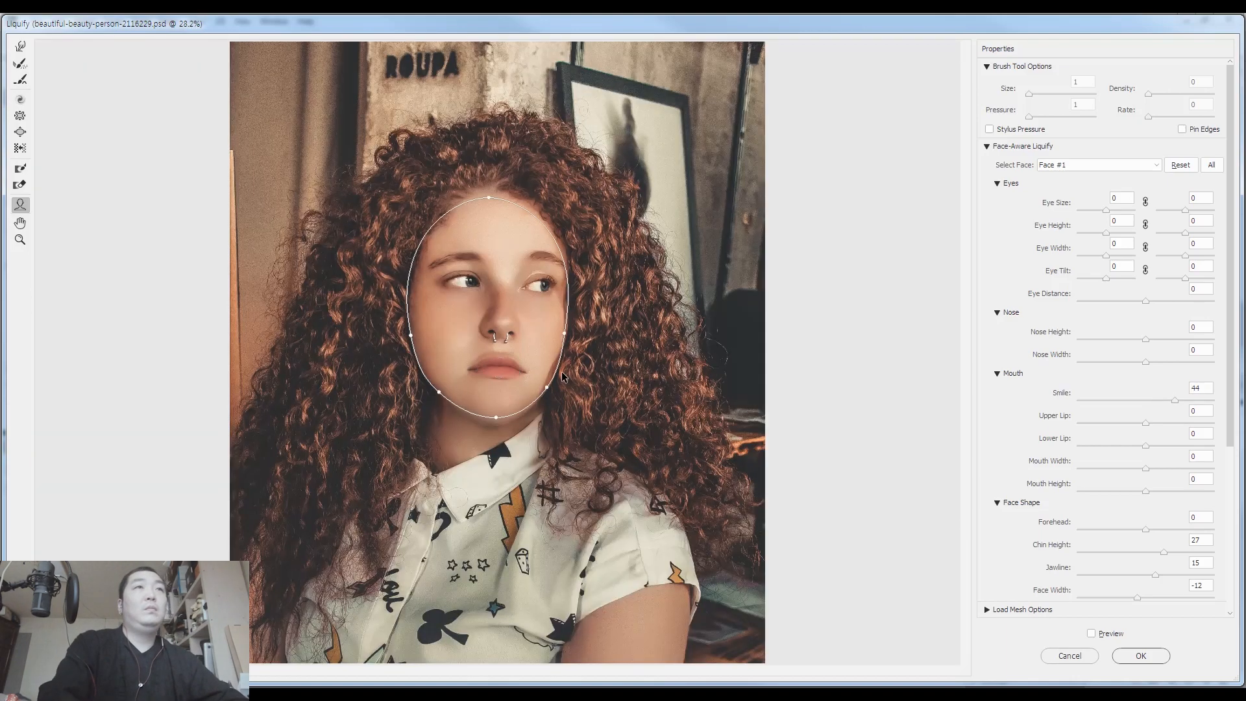
{"action": "key", "text": "p"}
{"action": "key", "text": "p"}
{"action": "key", "text": "p"}
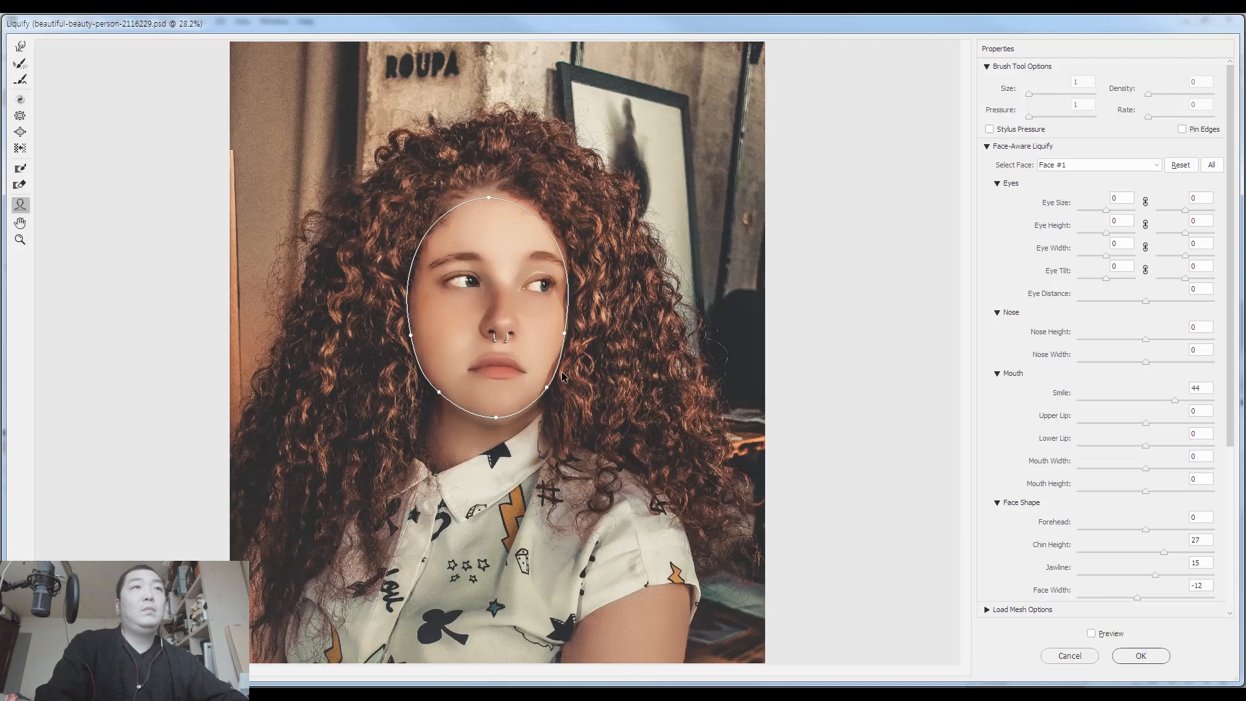
{"action": "key", "text": "p"}
{"action": "key", "text": "p"}
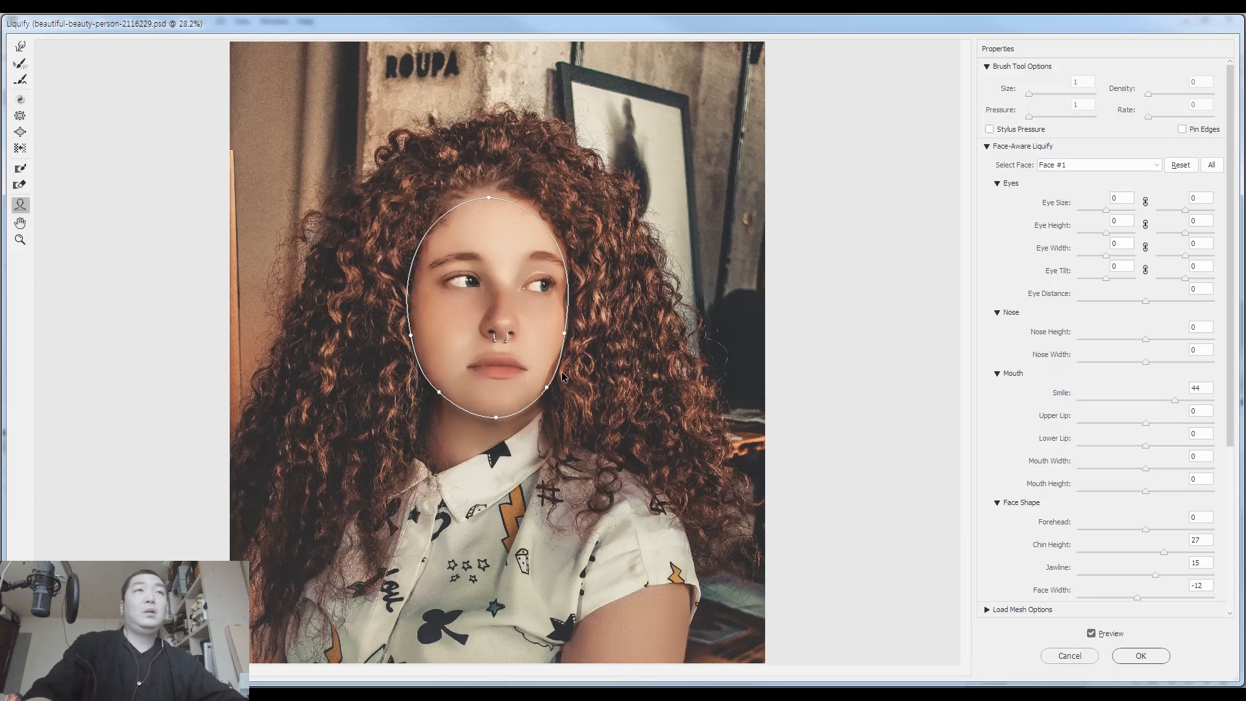
{"action": "key", "text": "ctrl+plus"}
{"action": "key", "text": "ctrl+plus"}
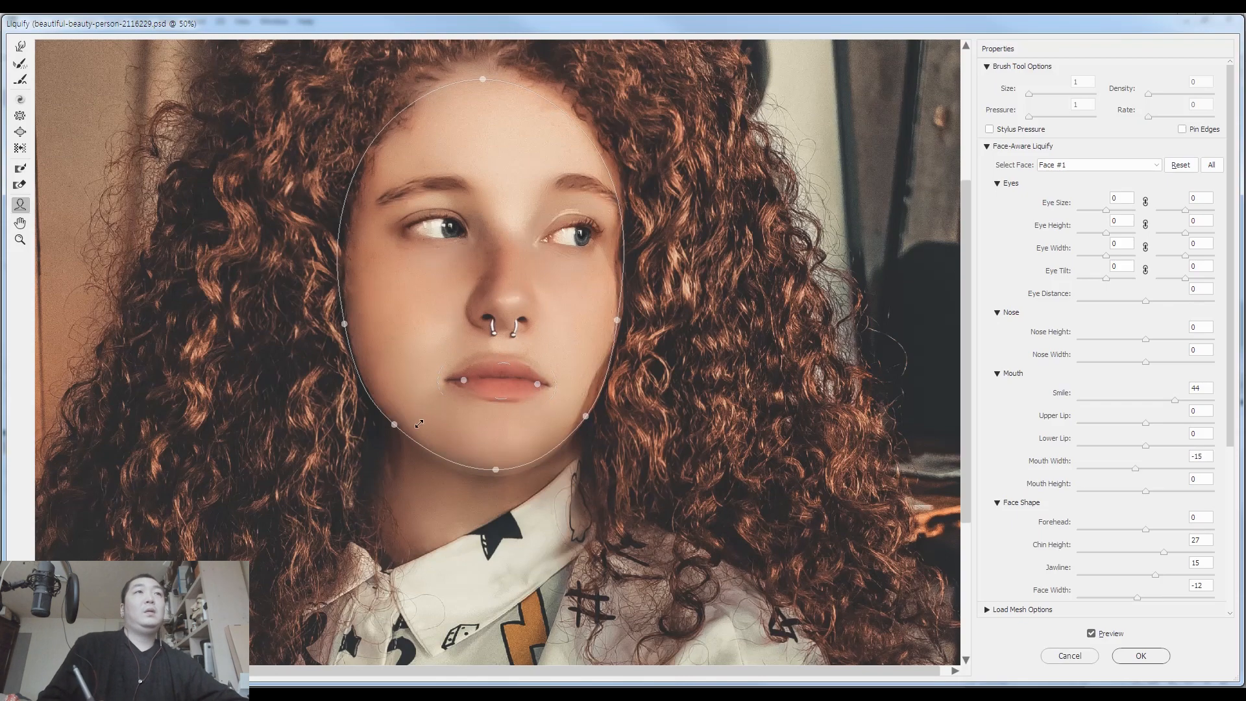
Step: Refine the jaw edge with the Forward Warp tool using brush sizes 300 to 500, apply Liquify and clear the selection
{"action": "key", "text": "w"}
{"action": "key", "text": "]"}
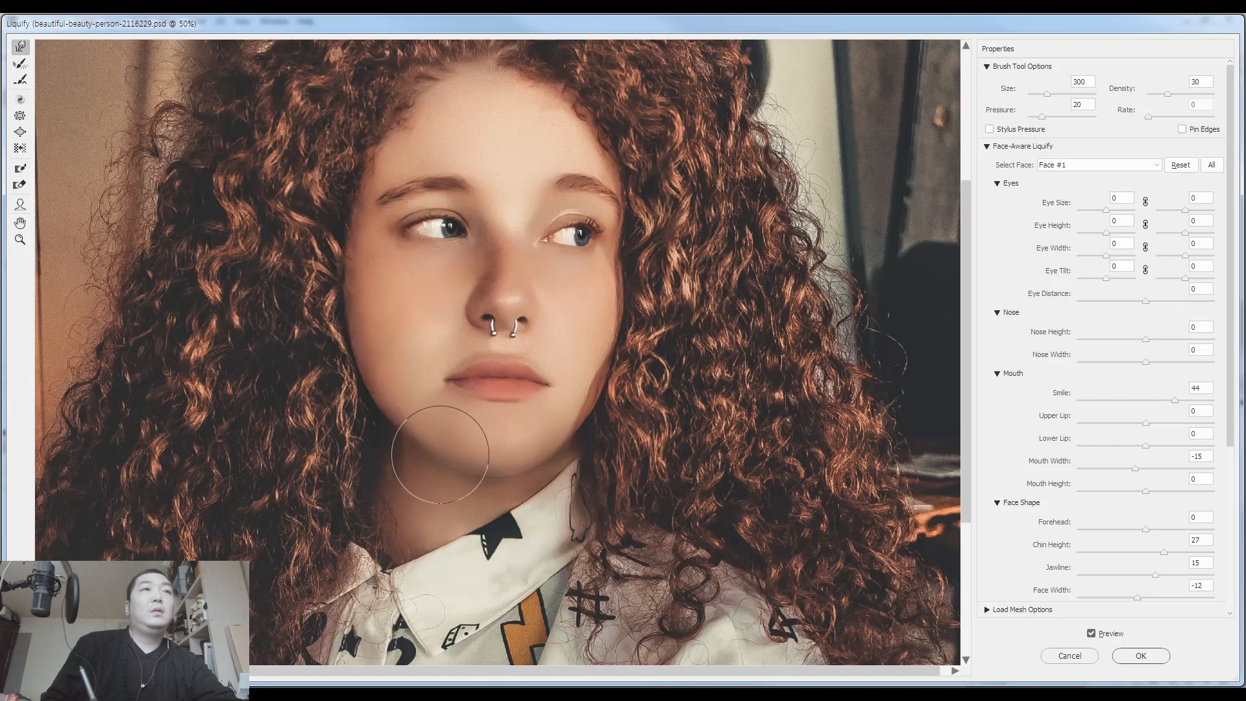
{"action": "key", "text": "bracketleft"}
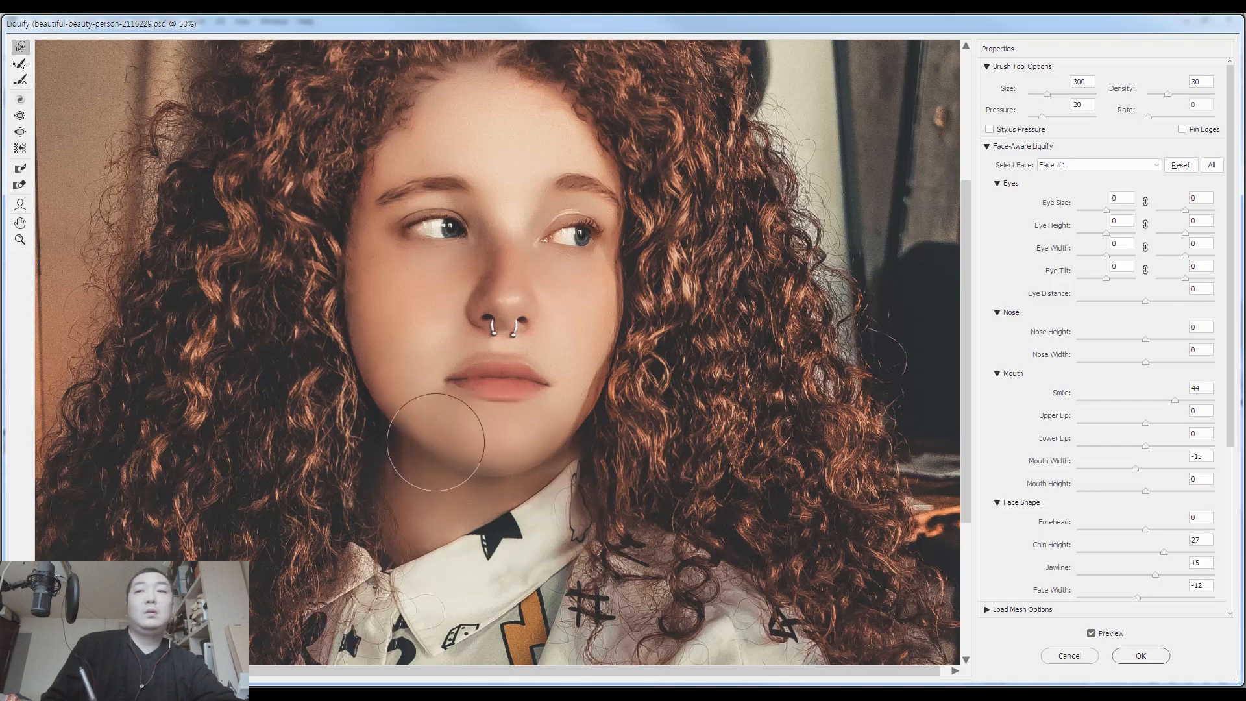
{"action": "key", "text": "bracketright"}
{"action": "key", "text": "bracketright"}
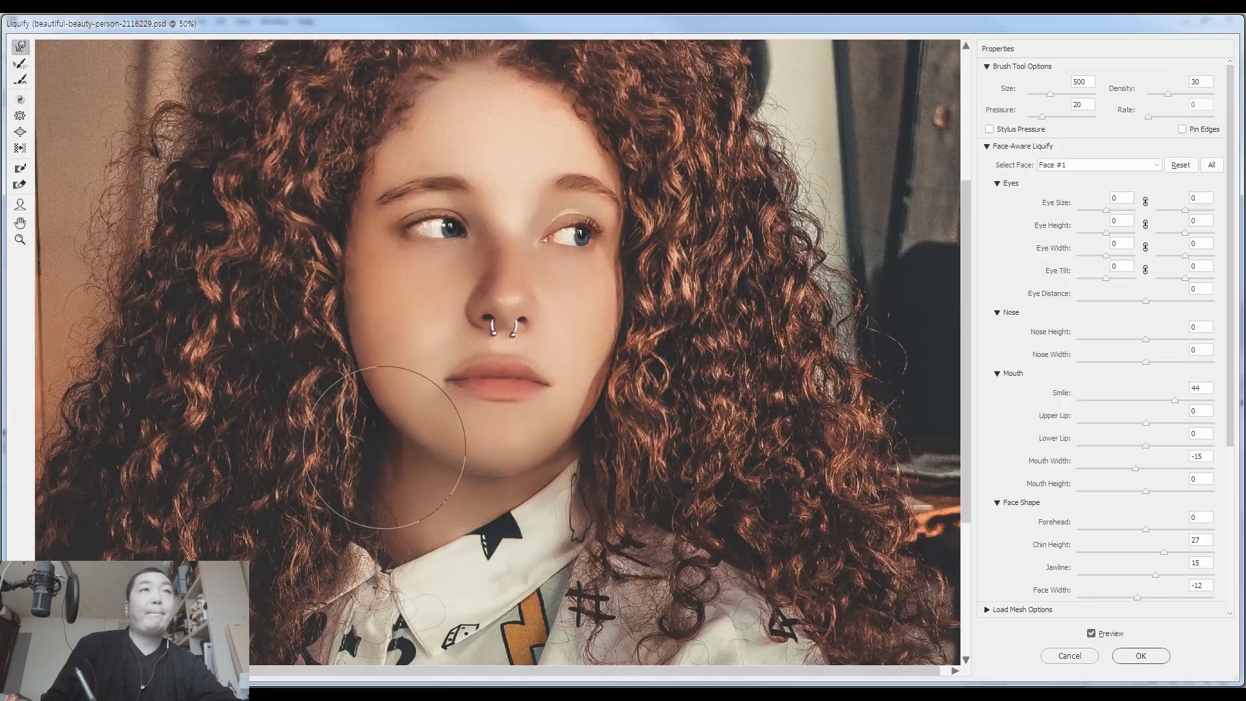
{"action": "key", "text": "Return"}
{"action": "key", "text": "ctrl+d"}
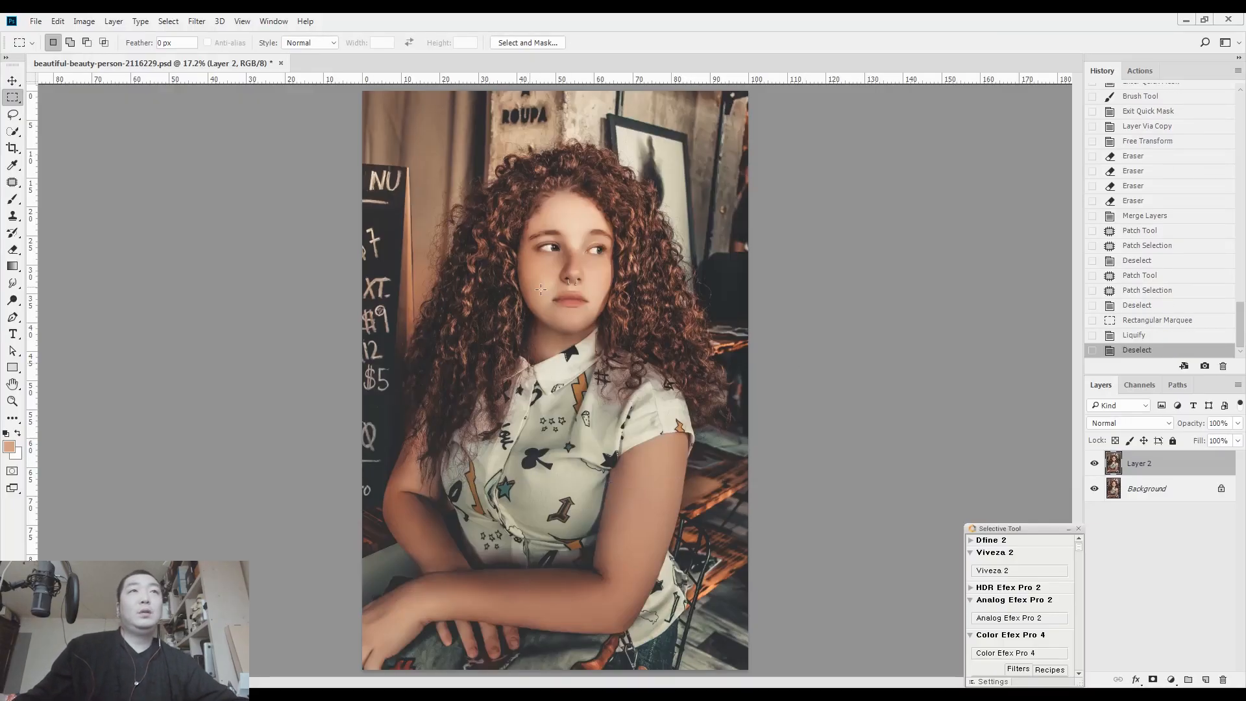
Step: Select the head and hair, warp the lower cheek and jaw in Liquify with a size 400 brush, apply it and deselect
{"action": "left_click_drag", "start_coordinate": [427, 402], "coordinate": [727, 143]}
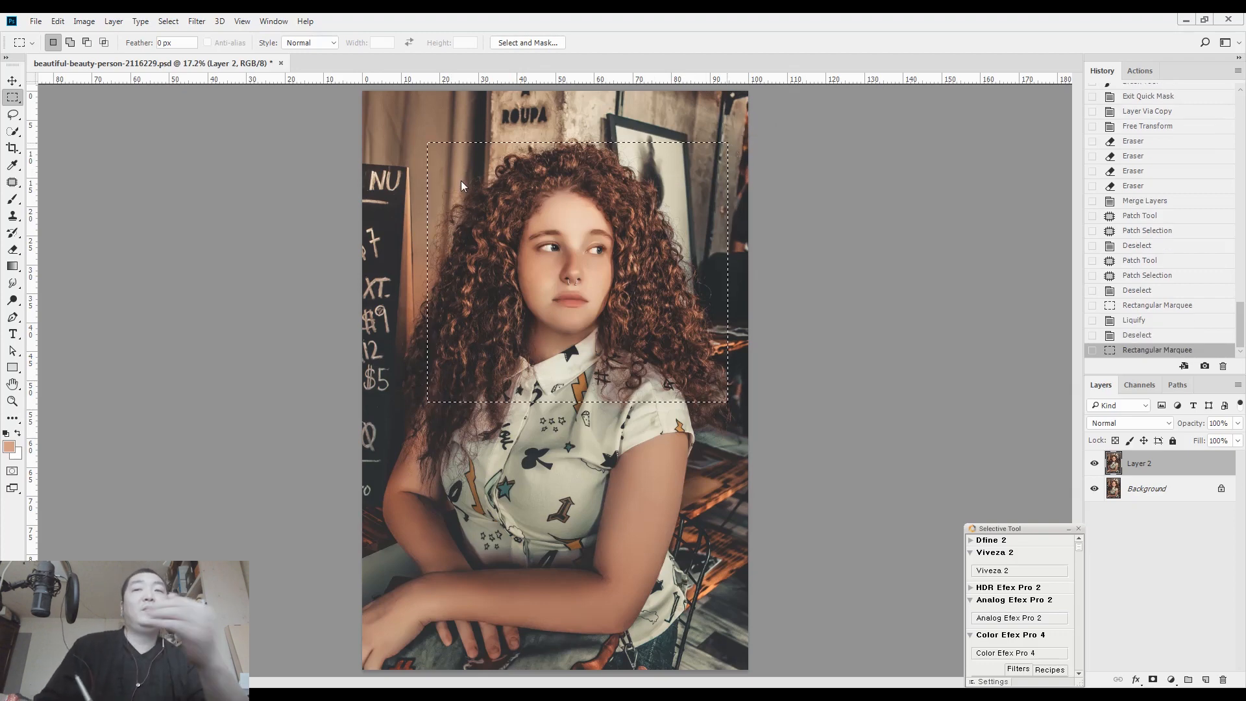
{"action": "key", "text": "ctrl+shift+x"}
{"action": "key", "text": "bracketleft"}
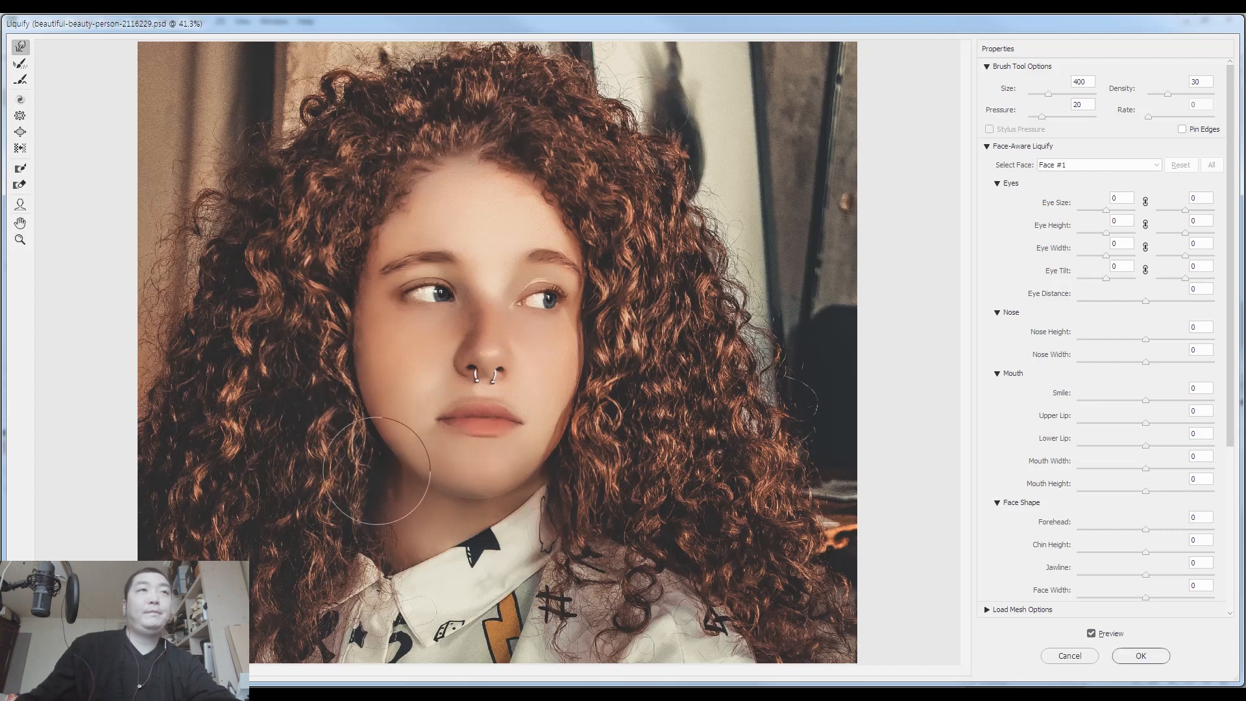
{"action": "key", "text": "Return"}
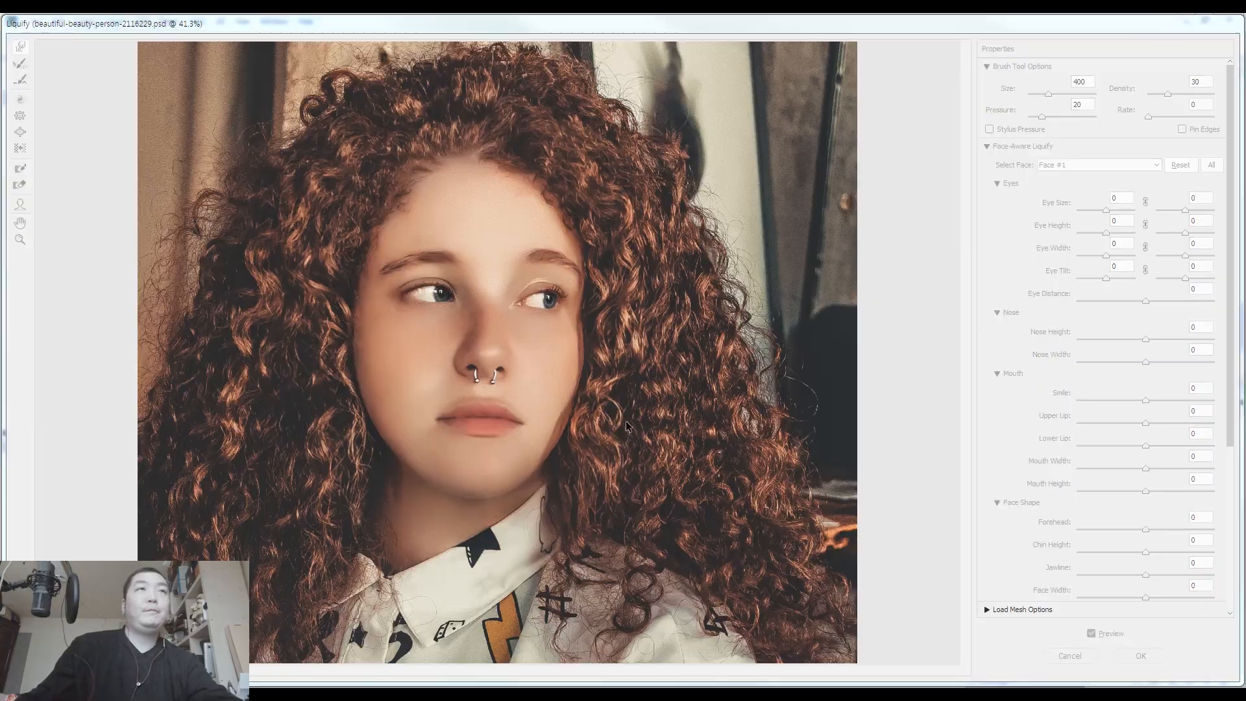
{"action": "key", "text": "ctrl+d"}
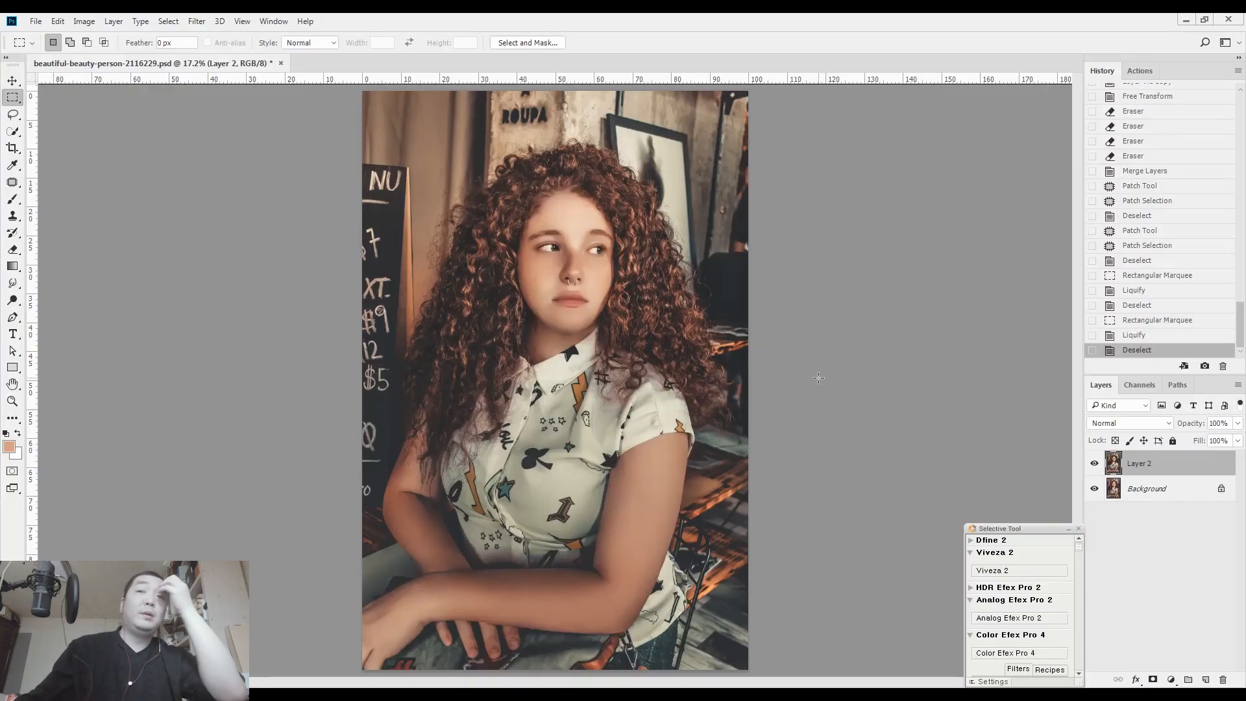
Step: Compare the retouched portrait with the original by hiding and showing Layer 2
{"action": "left_click", "coordinate": [1095, 464]}
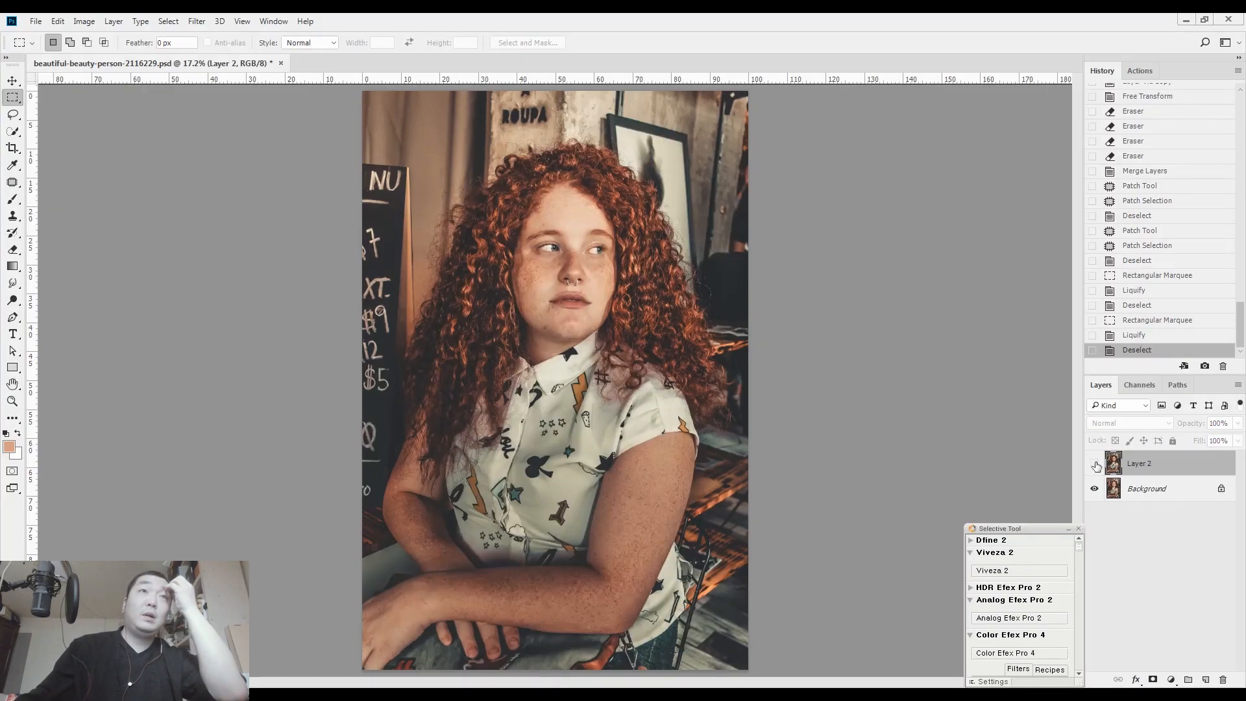
{"action": "left_click", "coordinate": [1096, 465]}
{"action": "left_click", "coordinate": [1095, 465]}
{"action": "left_click", "coordinate": [1095, 465]}
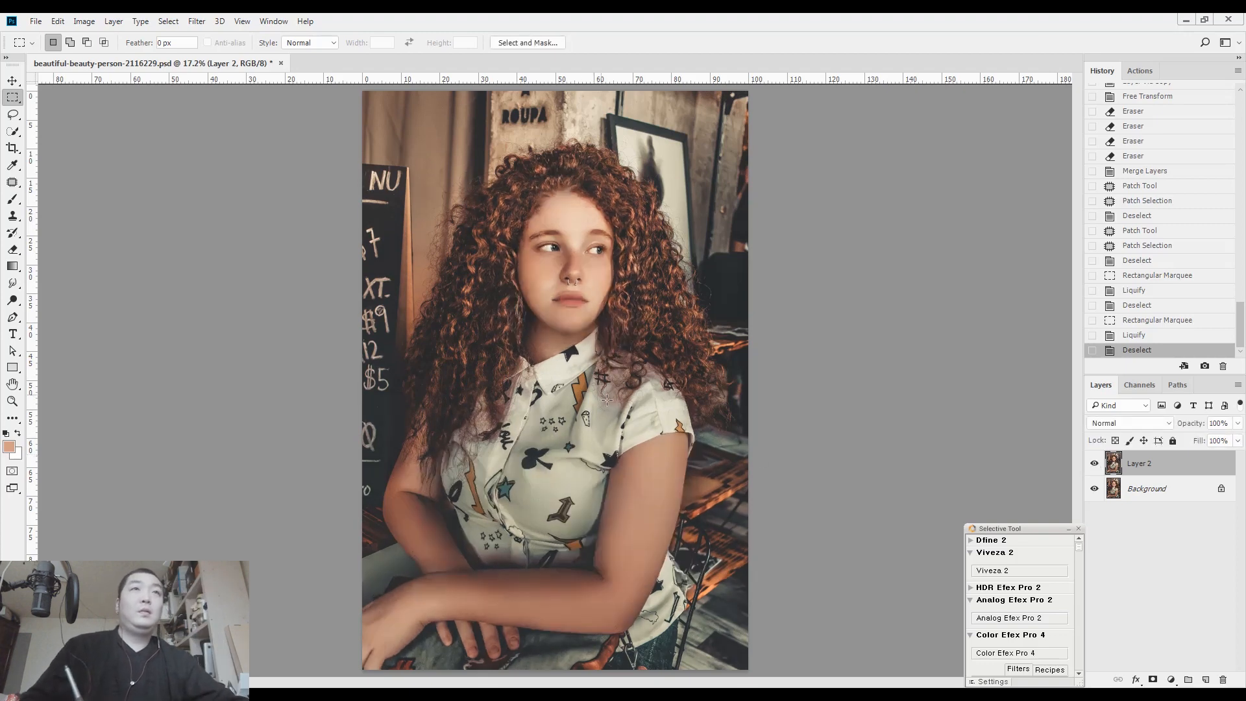
Step: Select a large rectangle covering the head, torso and arms down to the image's lower edge, and open it in Liquify
{"action": "scroll", "coordinate": [619, 352], "scroll_direction": "down", "scroll_amount": 2}
{"action": "left_click_drag", "start_coordinate": [433, 163], "coordinate": [711, 607]}
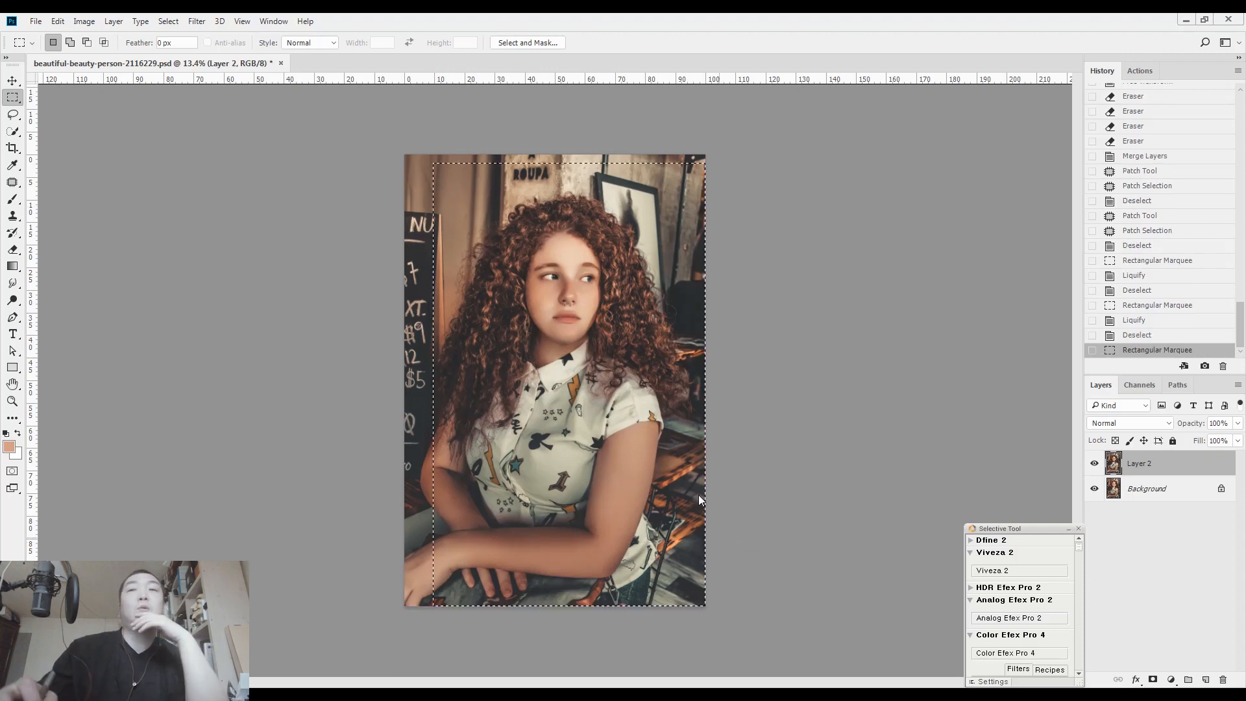
{"action": "key", "text": "ctrl+shift+x"}
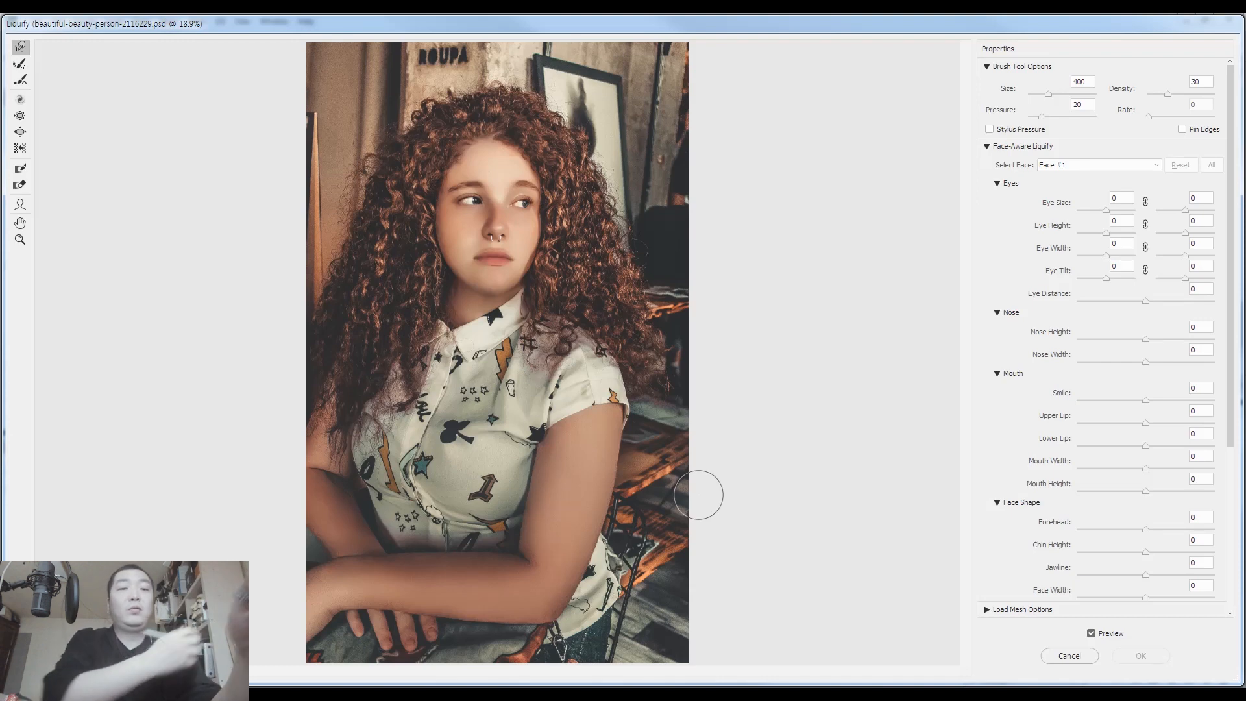
Step: Push in the shoulder, sleeve and upper arm with Forward Warp using brush sizes 800 to 1000, apply Liquify and deselect
{"action": "key", "text": "bracketright"}
{"action": "key", "text": "bracketright"}
{"action": "key", "text": "bracketright"}
{"action": "key", "text": "bracketright"}
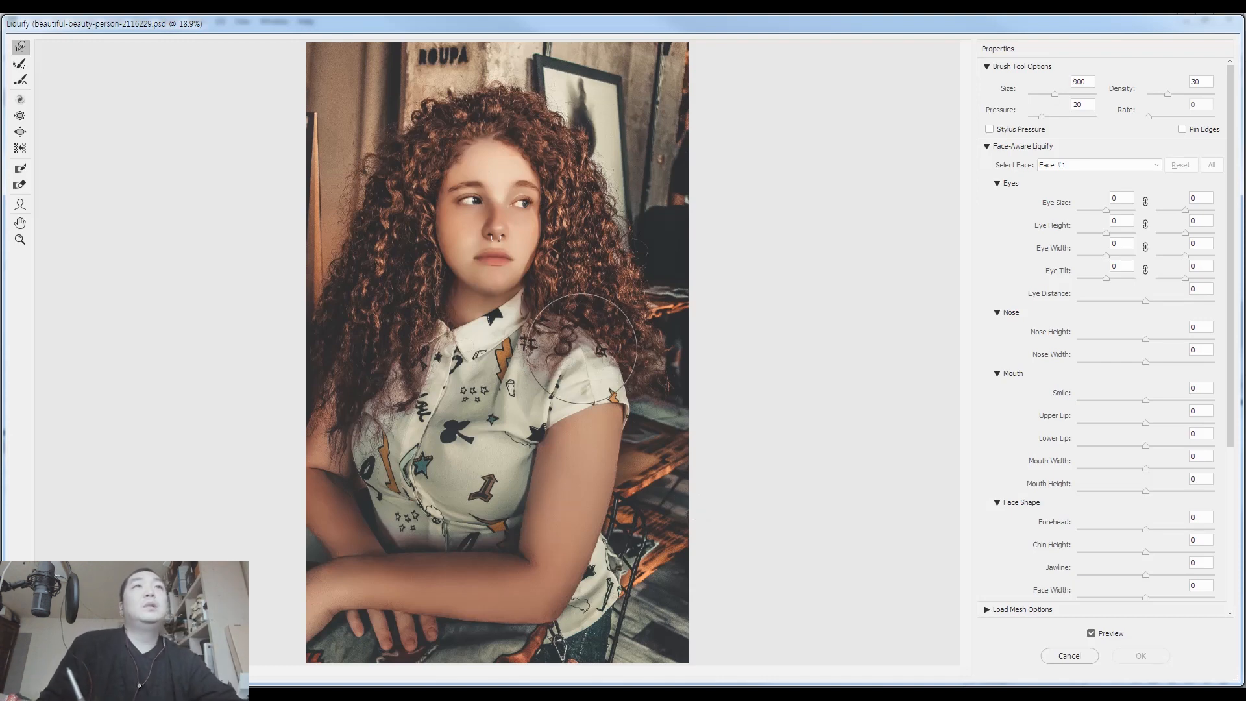
{"action": "left_click_drag", "start_coordinate": [604, 342], "coordinate": [599, 352]}
{"action": "key", "text": "bracketright"}
{"action": "key", "text": "bracketleft"}
{"action": "key", "text": "bracketleft"}
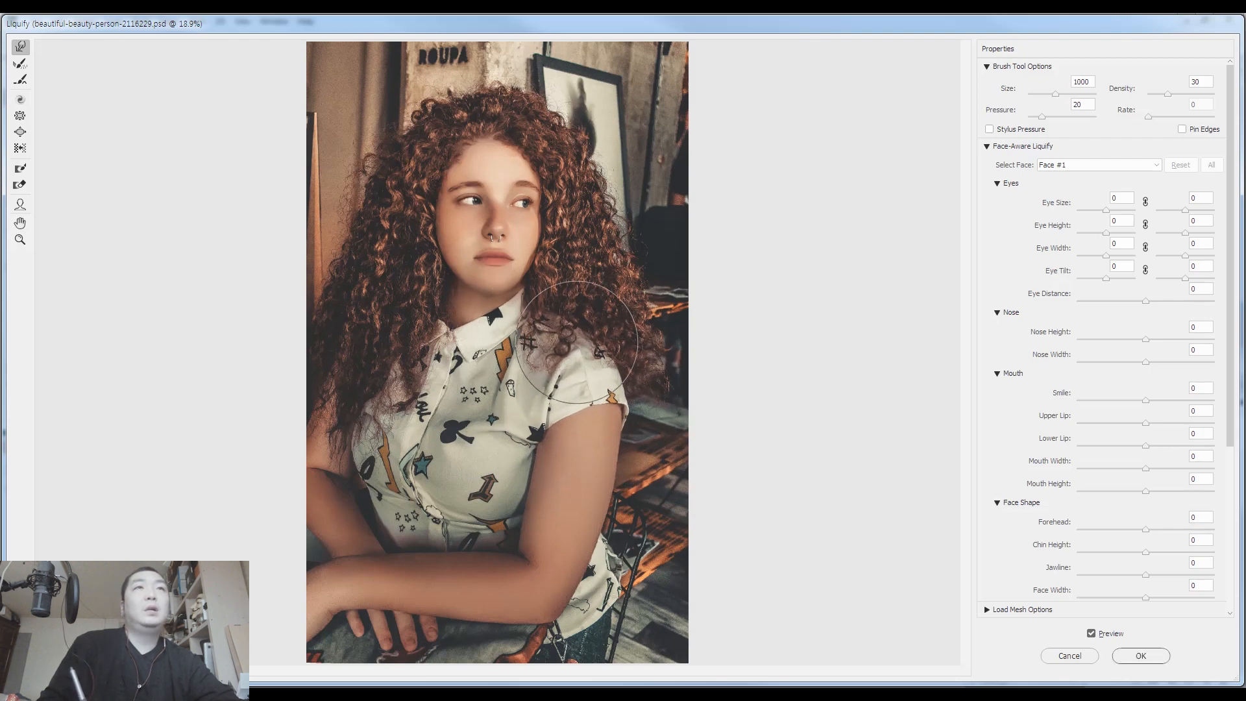
{"action": "key", "text": "bracketleft"}
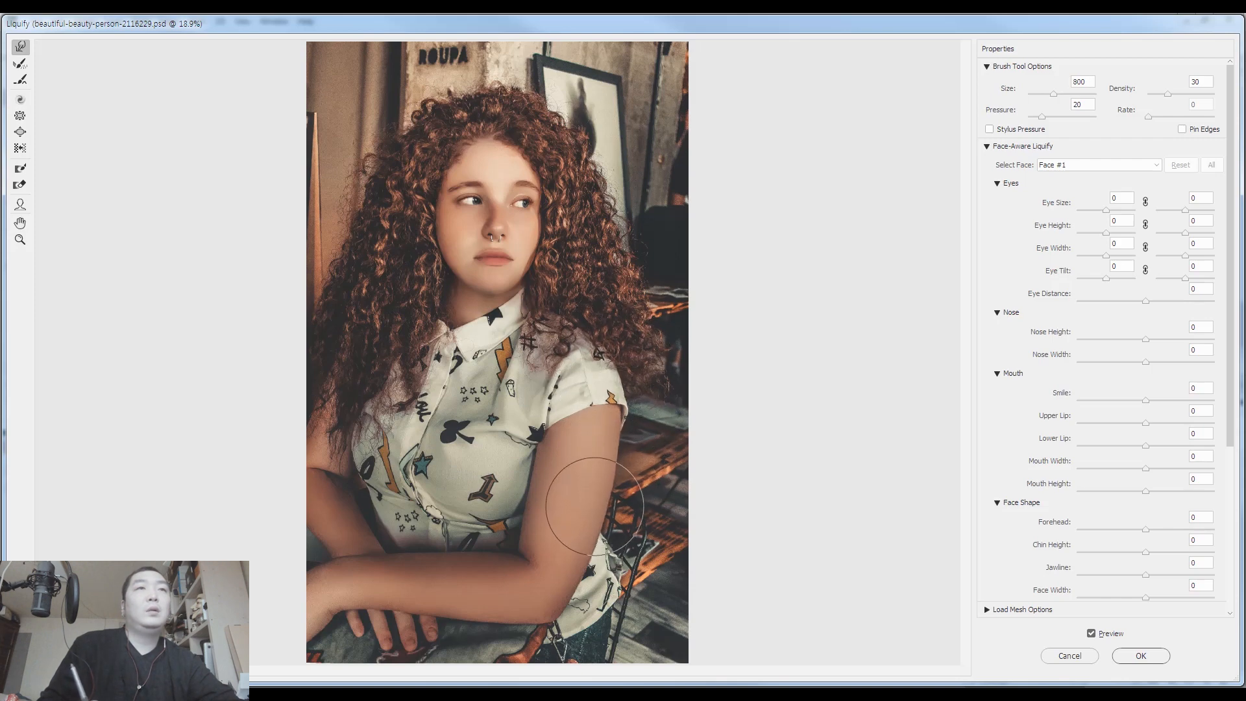
{"action": "key", "text": "Return"}
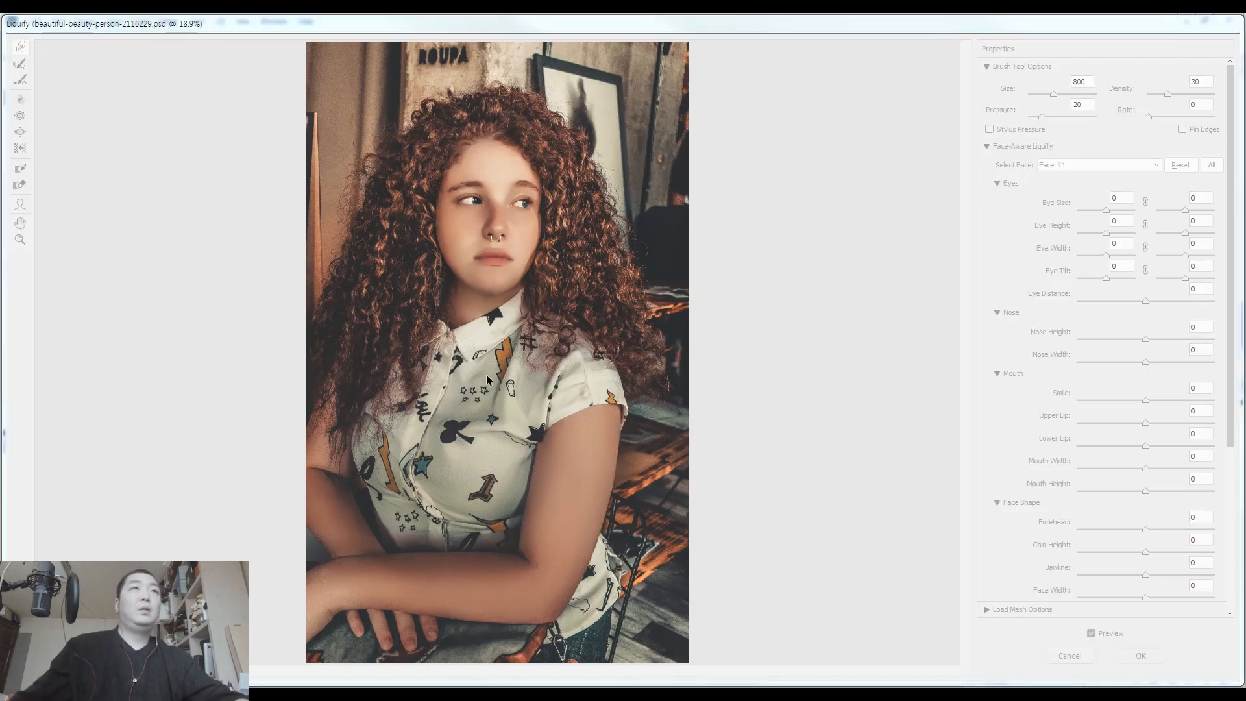
{"action": "key", "text": "ctrl+d"}
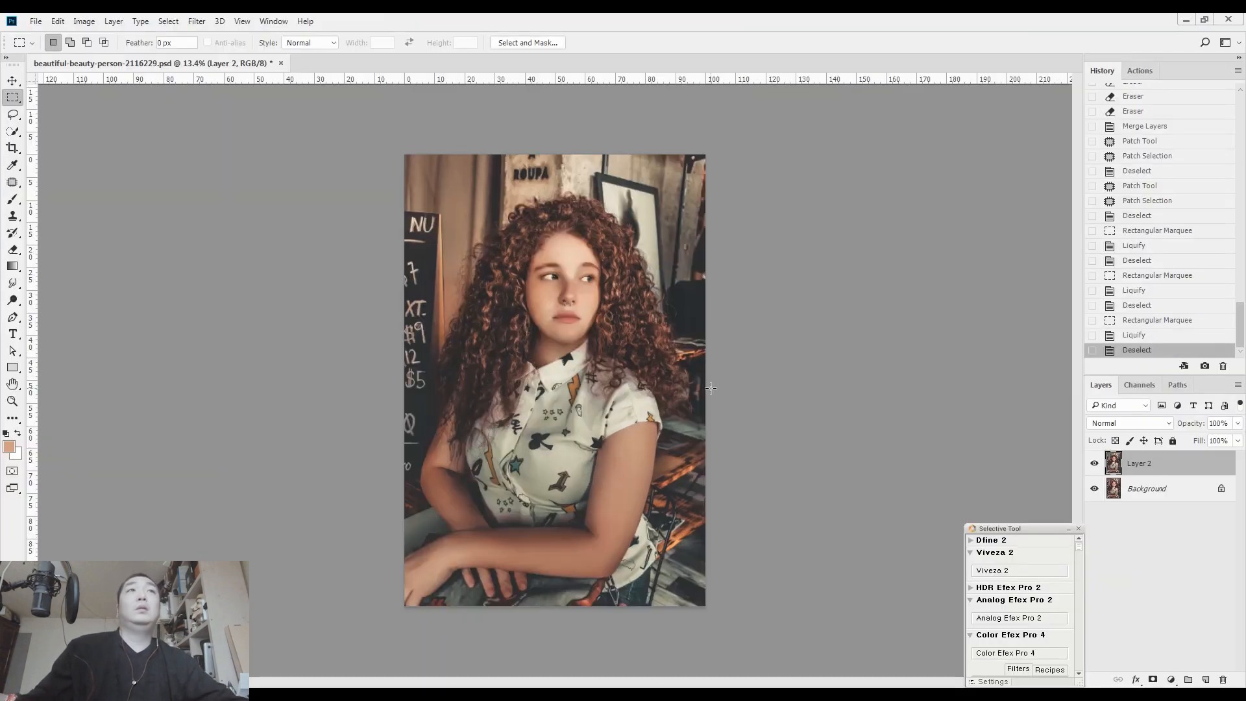
Step: Patch the reddish hair edge beside the neck just below the jaw, clearing the selection
{"action": "key", "text": "l"}
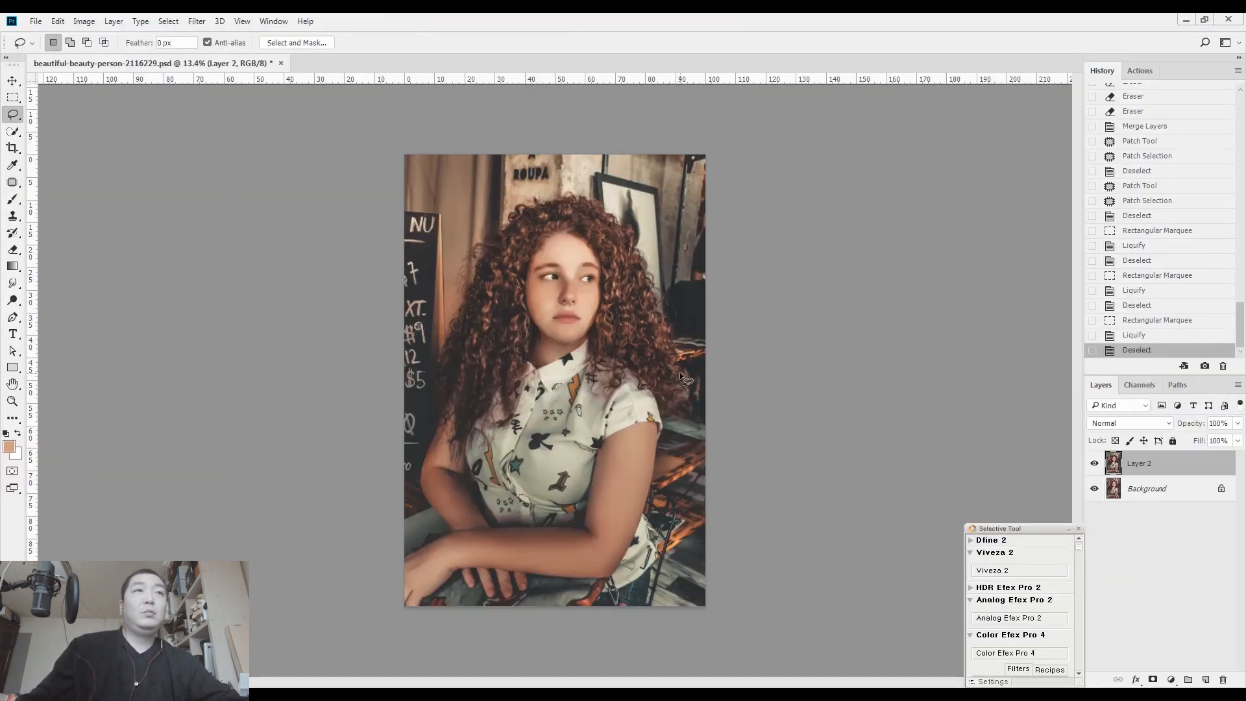
{"action": "scroll", "coordinate": [540, 425], "scroll_direction": "up", "scroll_amount": 3}
{"action": "left_click_drag", "start_coordinate": [539, 425], "coordinate": [510, 259]}
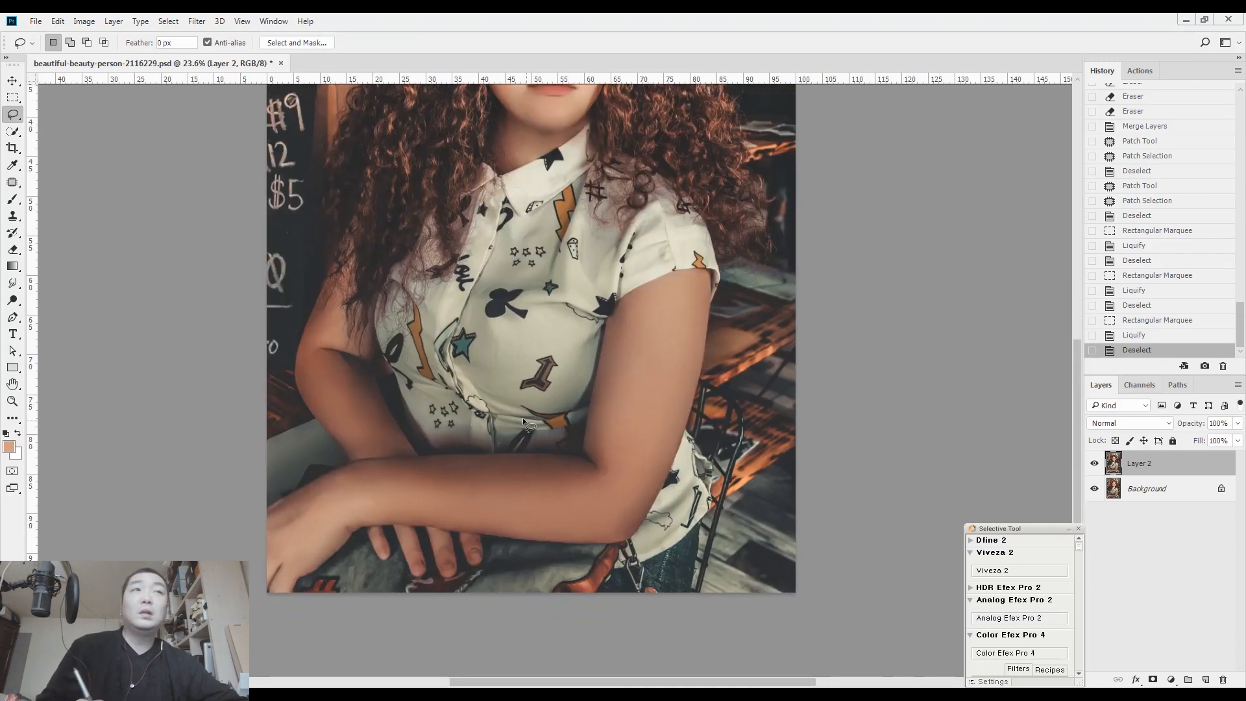
{"action": "scroll", "coordinate": [440, 423], "scroll_direction": "up", "scroll_amount": 6}
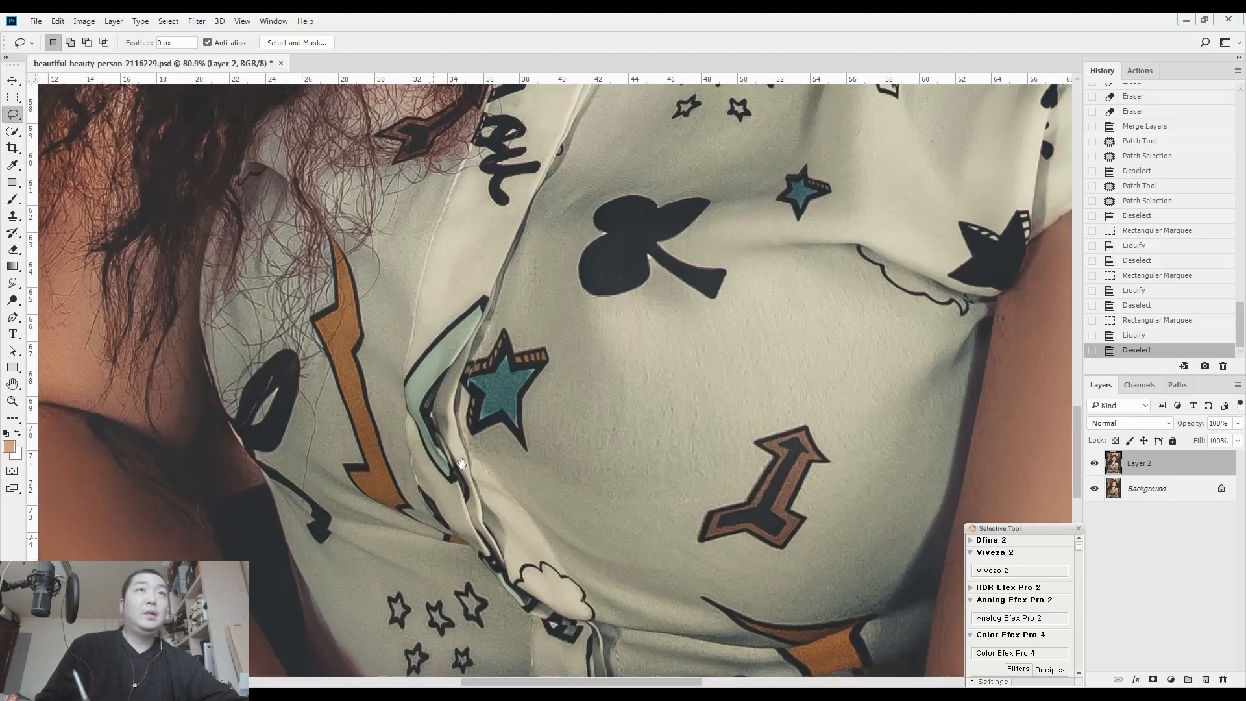
{"action": "left_click_drag", "start_coordinate": [538, 394], "coordinate": [490, 563]}
{"action": "left_click_drag", "start_coordinate": [539, 369], "coordinate": [501, 553]}
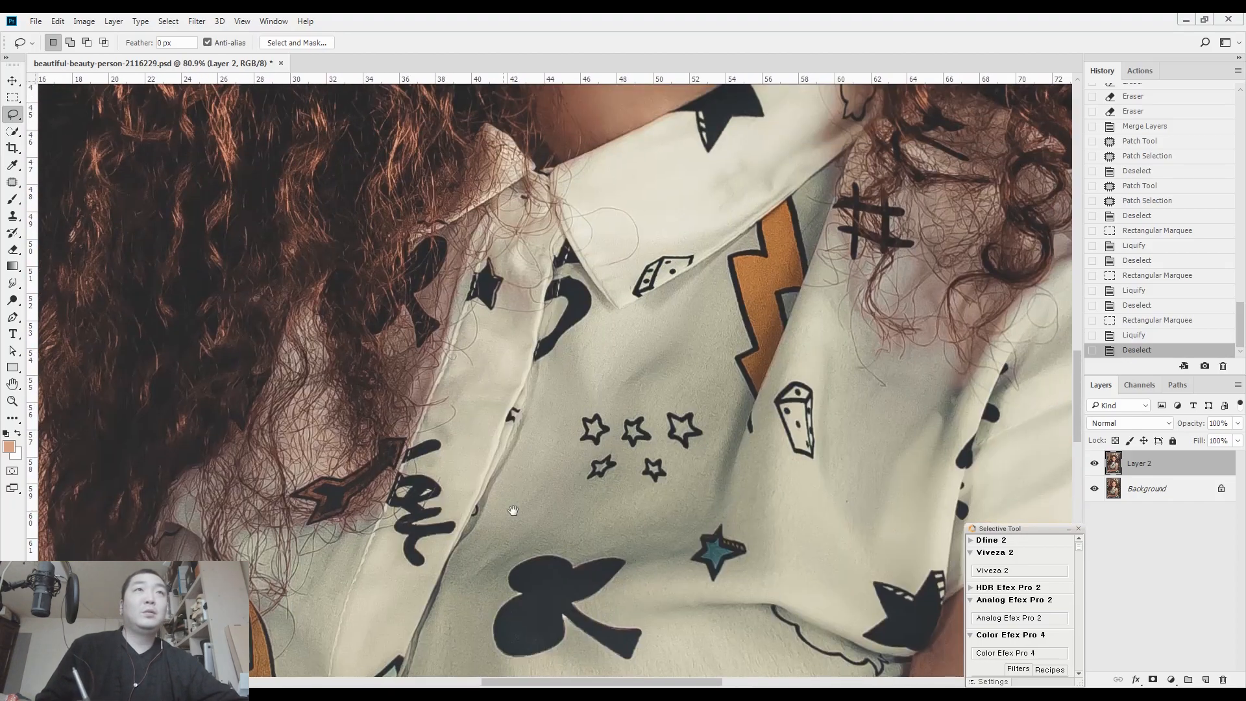
{"action": "left_click_drag", "start_coordinate": [560, 365], "coordinate": [549, 584]}
{"action": "left_click_drag", "start_coordinate": [545, 214], "coordinate": [543, 445]}
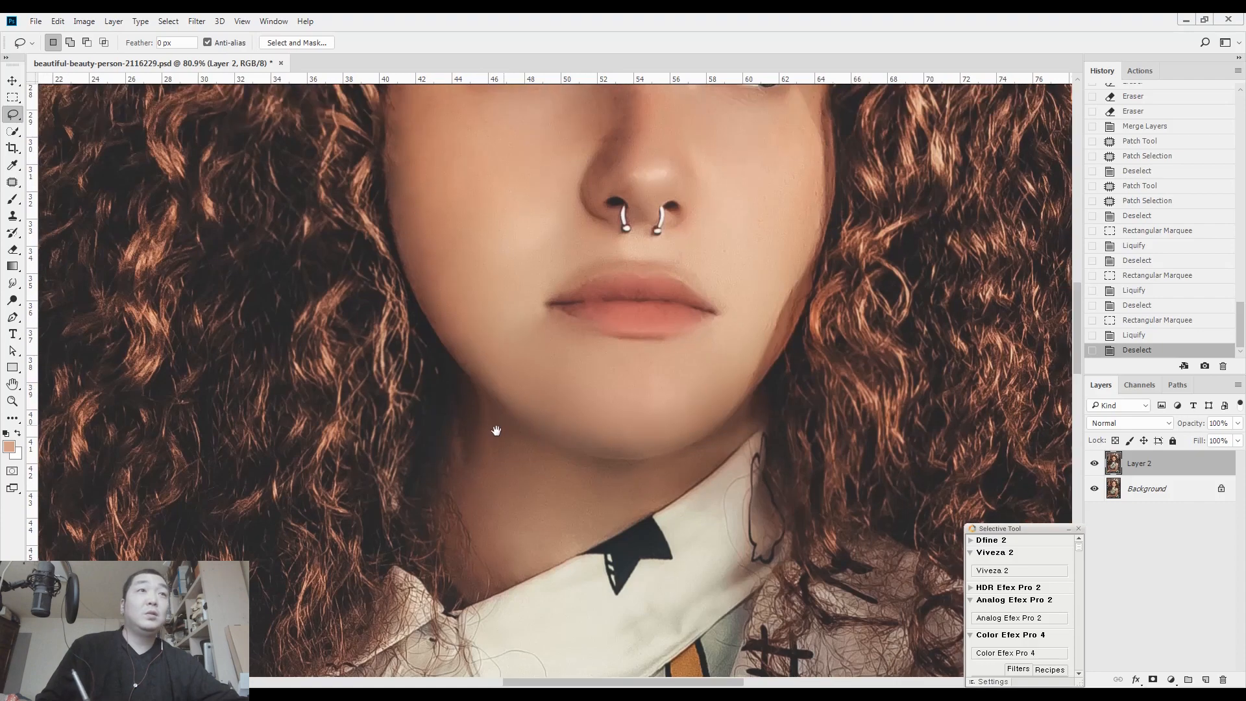
{"action": "scroll", "coordinate": [479, 454], "scroll_direction": "up", "scroll_amount": 4}
{"action": "key", "text": "j"}
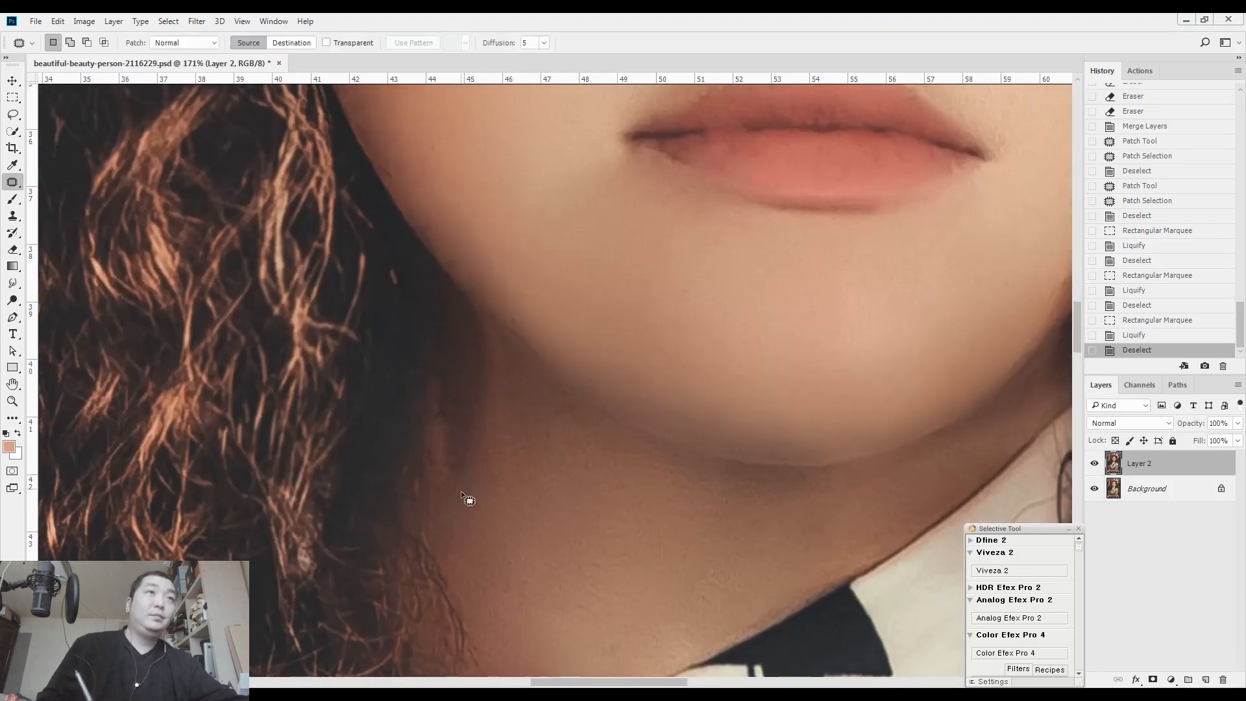
{"action": "left_click_drag", "start_coordinate": [442, 361], "coordinate": [430, 370]}
{"action": "left_click_drag", "start_coordinate": [442, 441], "coordinate": [478, 547]}
{"action": "key", "text": "ctrl+d"}
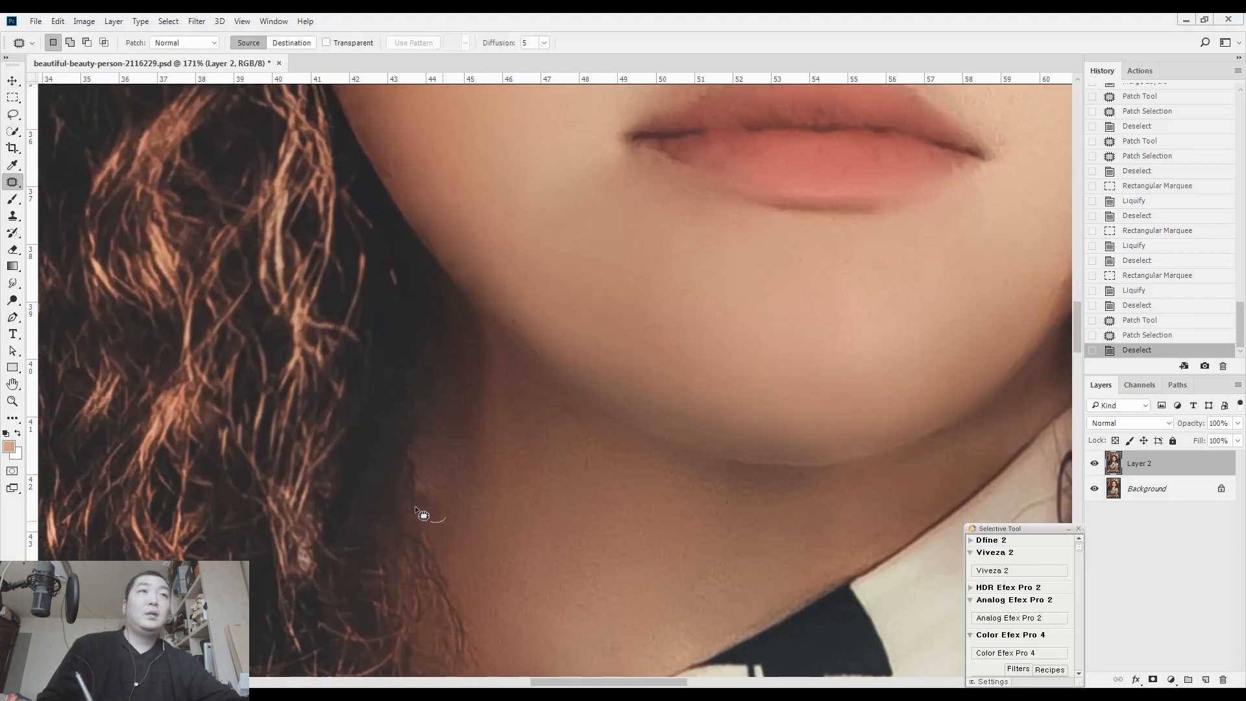
Step: Patch the remaining reddish hair edge on the neck beneath the jaw with clean skin and clear the selection
{"action": "left_click_drag", "start_coordinate": [433, 492], "coordinate": [492, 463]}
{"action": "key", "text": "ctrl+d"}
{"action": "scroll", "coordinate": [493, 482], "scroll_direction": "down", "scroll_amount": 5}
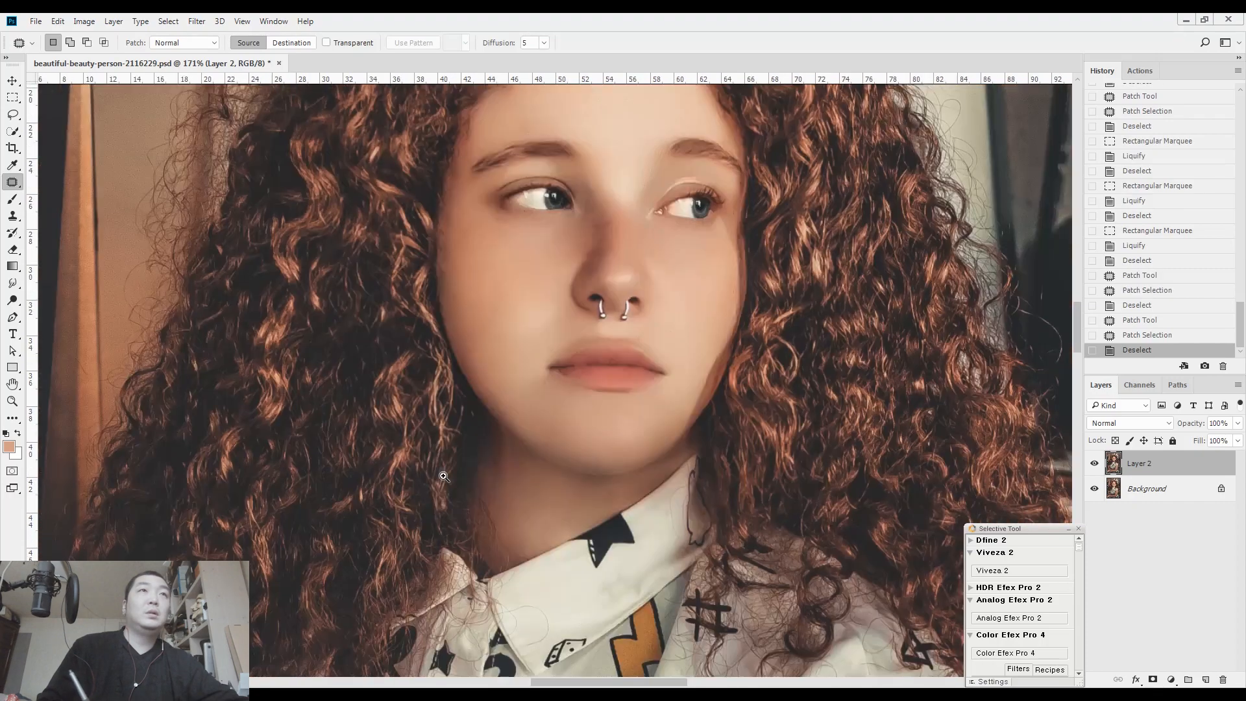
{"action": "scroll", "coordinate": [574, 286], "scroll_direction": "up", "scroll_amount": 3}
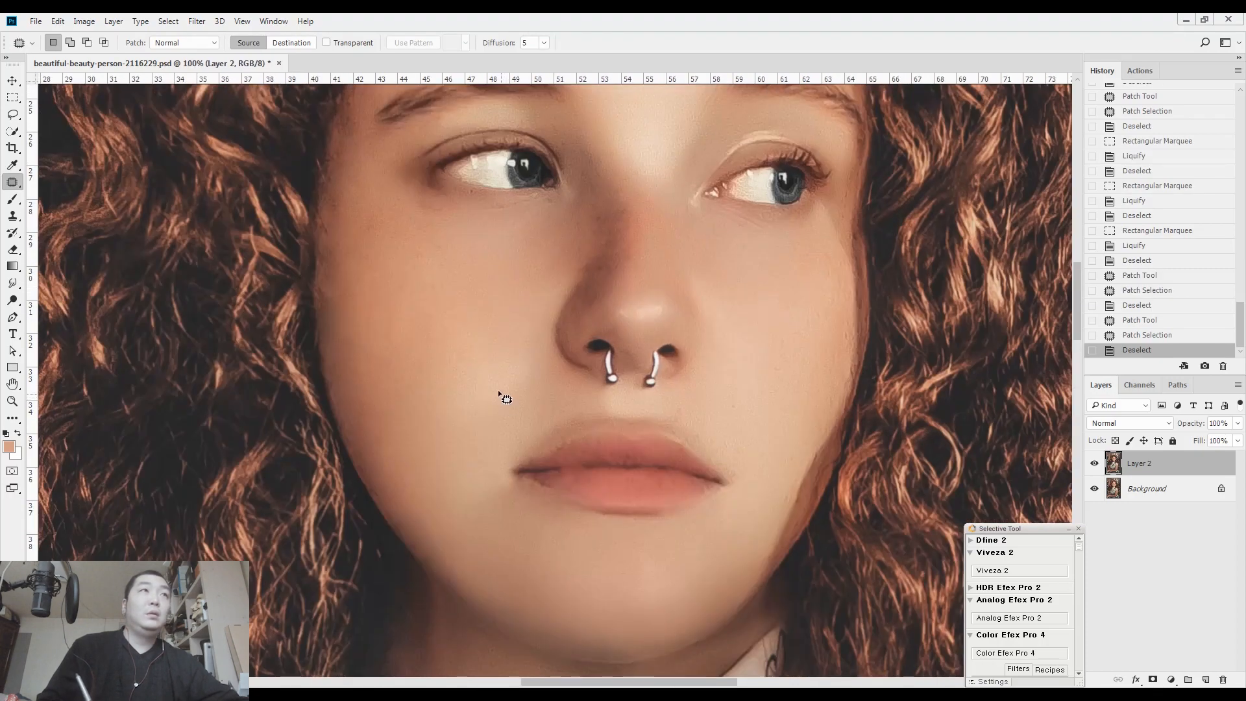
{"action": "left_click_drag", "start_coordinate": [454, 262], "coordinate": [482, 427]}
{"action": "scroll", "coordinate": [484, 404], "scroll_direction": "down", "scroll_amount": 3}
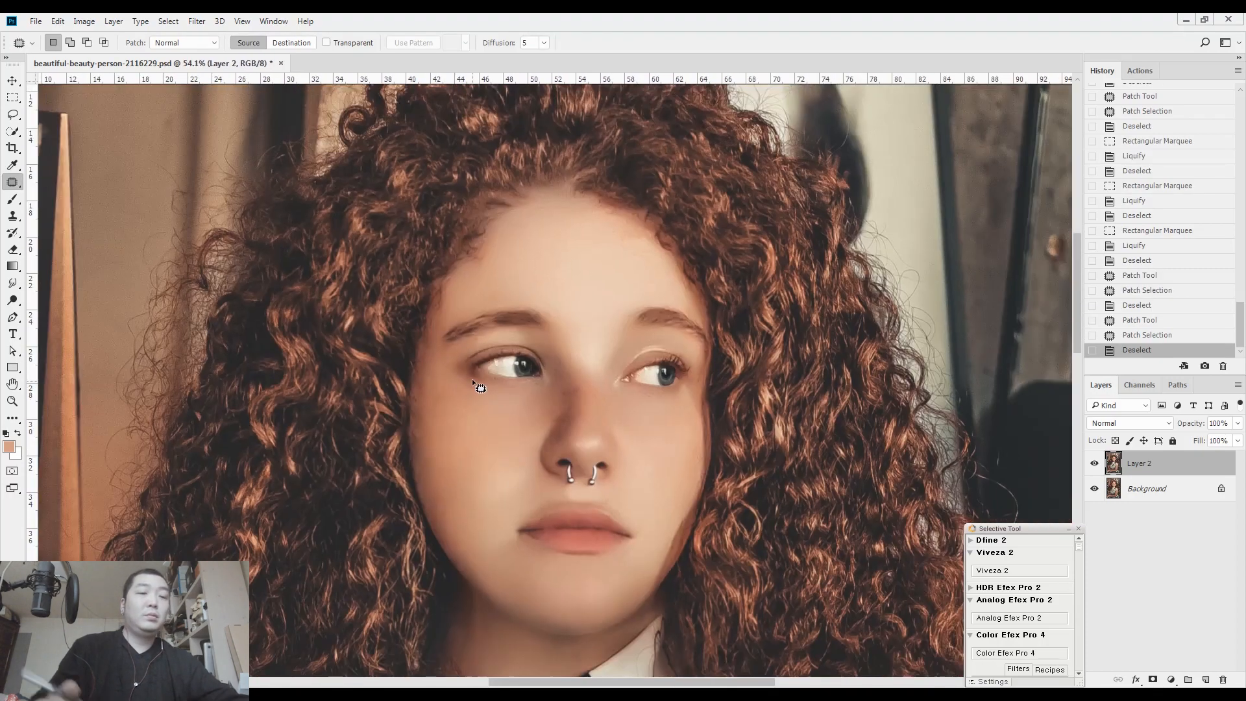
{"action": "key", "text": "l"}
{"action": "scroll", "coordinate": [448, 369], "scroll_direction": "up", "scroll_amount": 3}
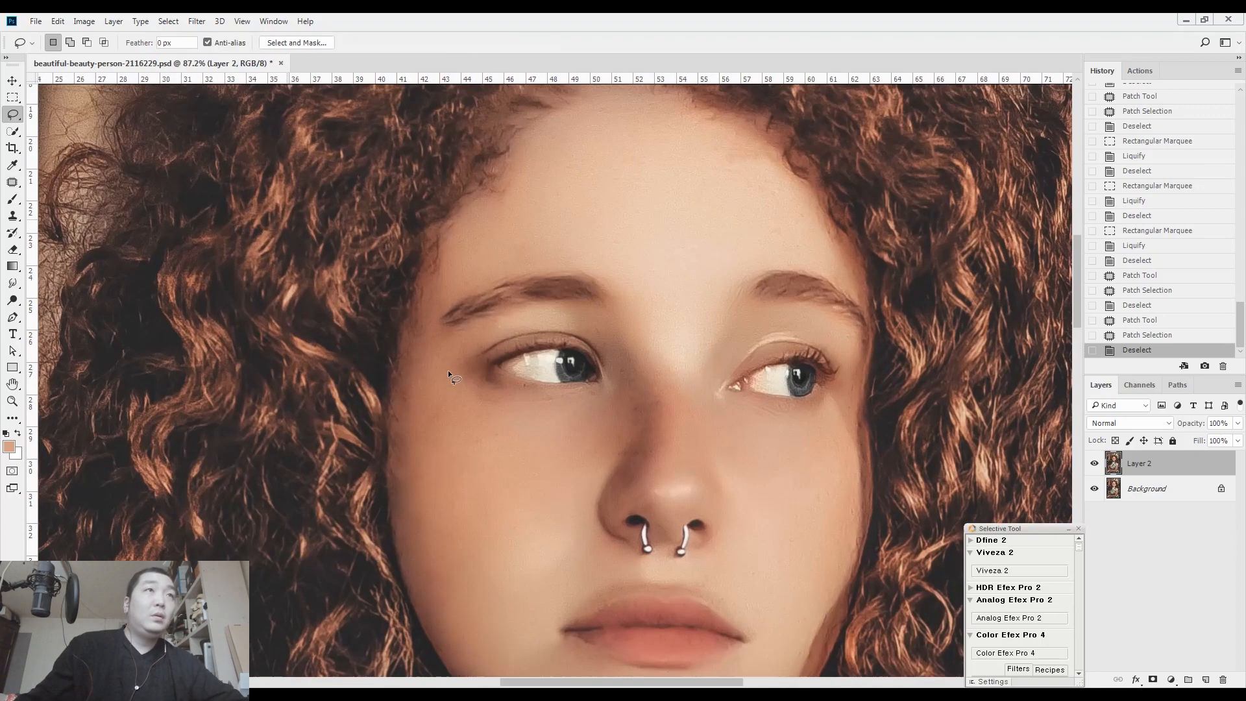
{"action": "left_click_drag", "start_coordinate": [436, 209], "coordinate": [429, 224]}
{"action": "left_click", "coordinate": [489, 418]}
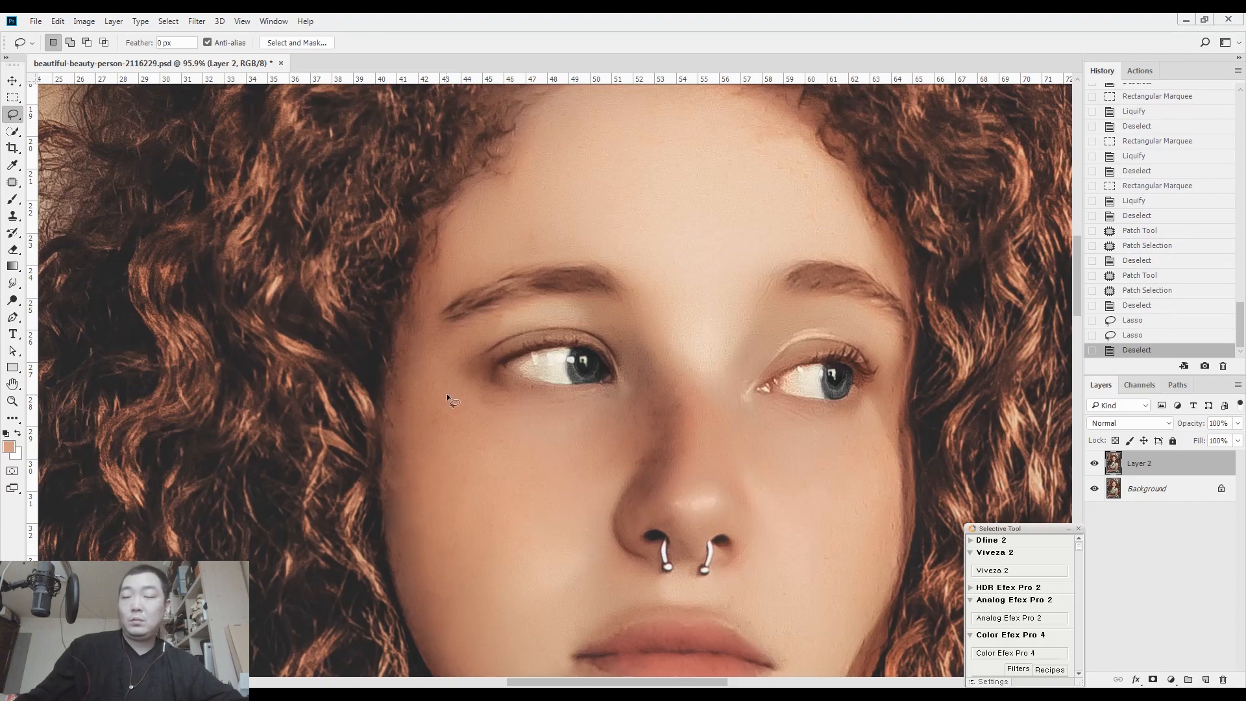
{"action": "mouse_move", "coordinate": [449, 263]}
{"action": "left_mouse_down"}
{"action": "mouse_move", "coordinate": [405, 554]}
{"action": "mouse_move", "coordinate": [344, 374]}
{"action": "mouse_move", "coordinate": [410, 224]}
{"action": "left_mouse_up"}
{"action": "key", "text": "ctrl+d"}
Step: Run Portraiture with the skin tone sampled at the temple, outputting the smoothing to a new layer with a transparency mask
{"action": "left_click", "coordinate": [197, 21]}
{"action": "mouse_move", "coordinate": [199, 309]}
{"action": "left_click", "coordinate": [138, 340]}
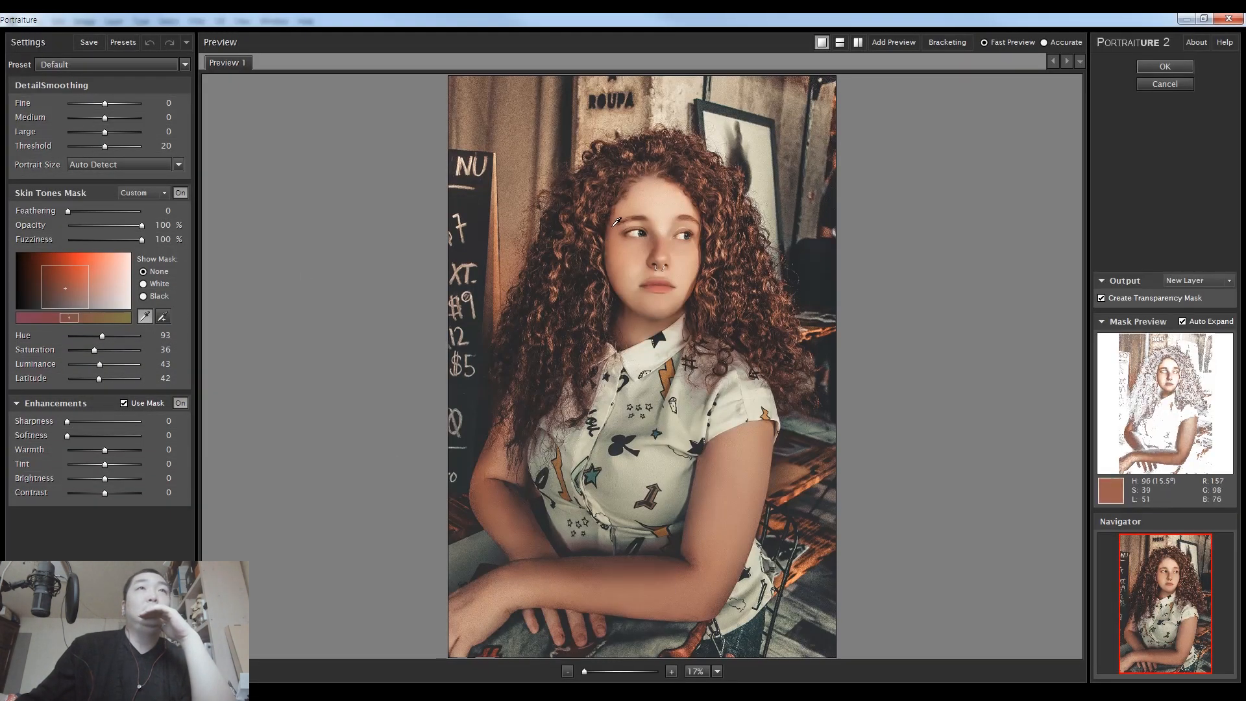
{"action": "left_click", "coordinate": [612, 224]}
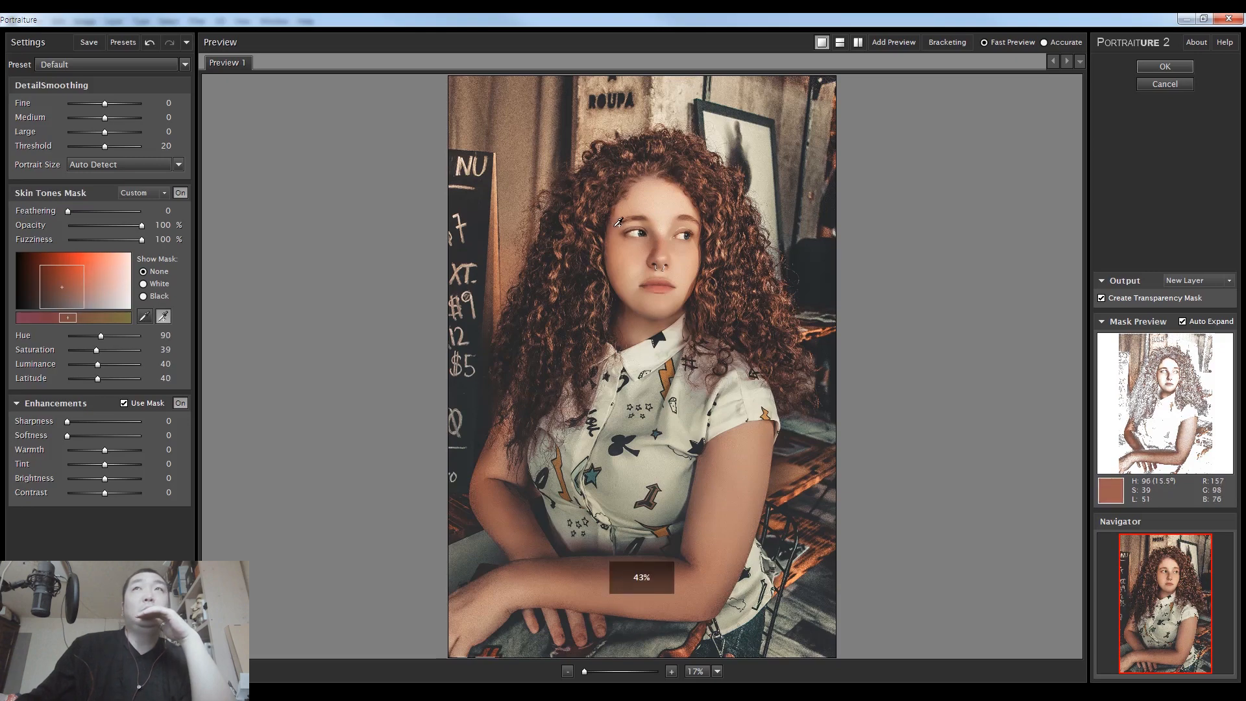
{"action": "left_click", "coordinate": [1160, 66]}
{"action": "key", "text": "ctrl+j"}
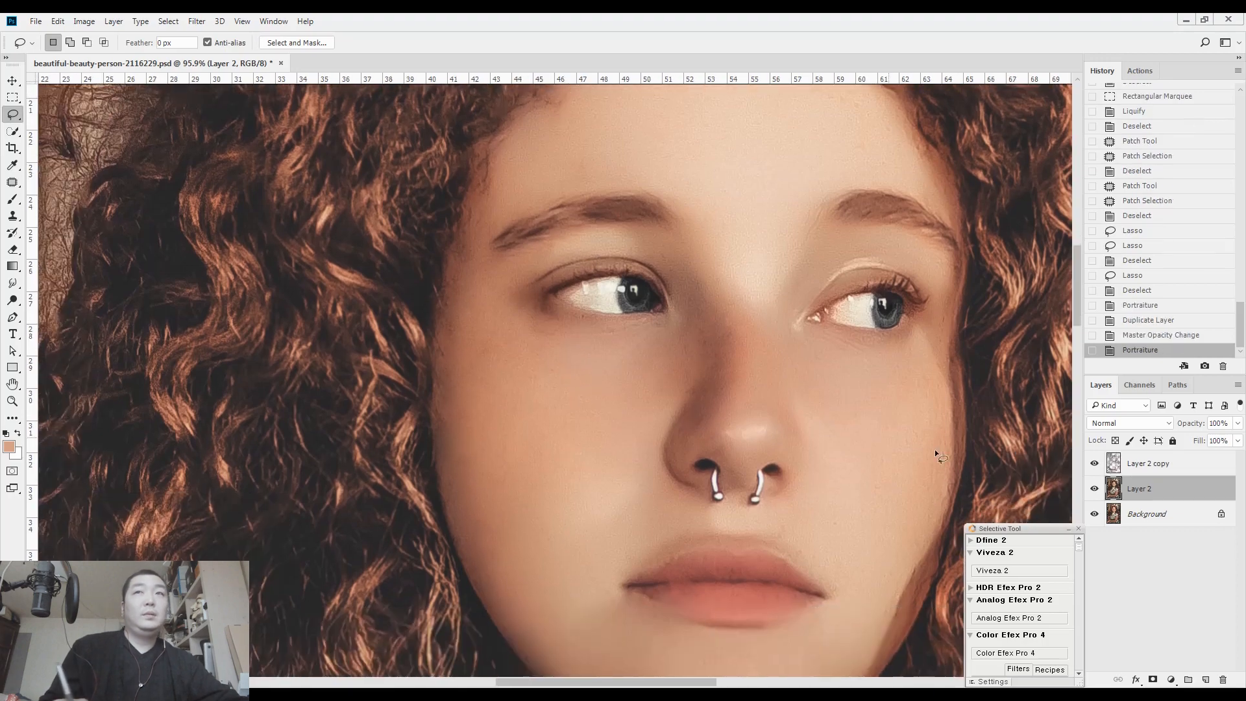
Step: Clear Layer 2 copy except a lassoed strip along the shaded face edge from temple to jaw, and merge it into Layer 2
{"action": "left_click_drag", "start_coordinate": [1094, 488], "coordinate": [1094, 513]}
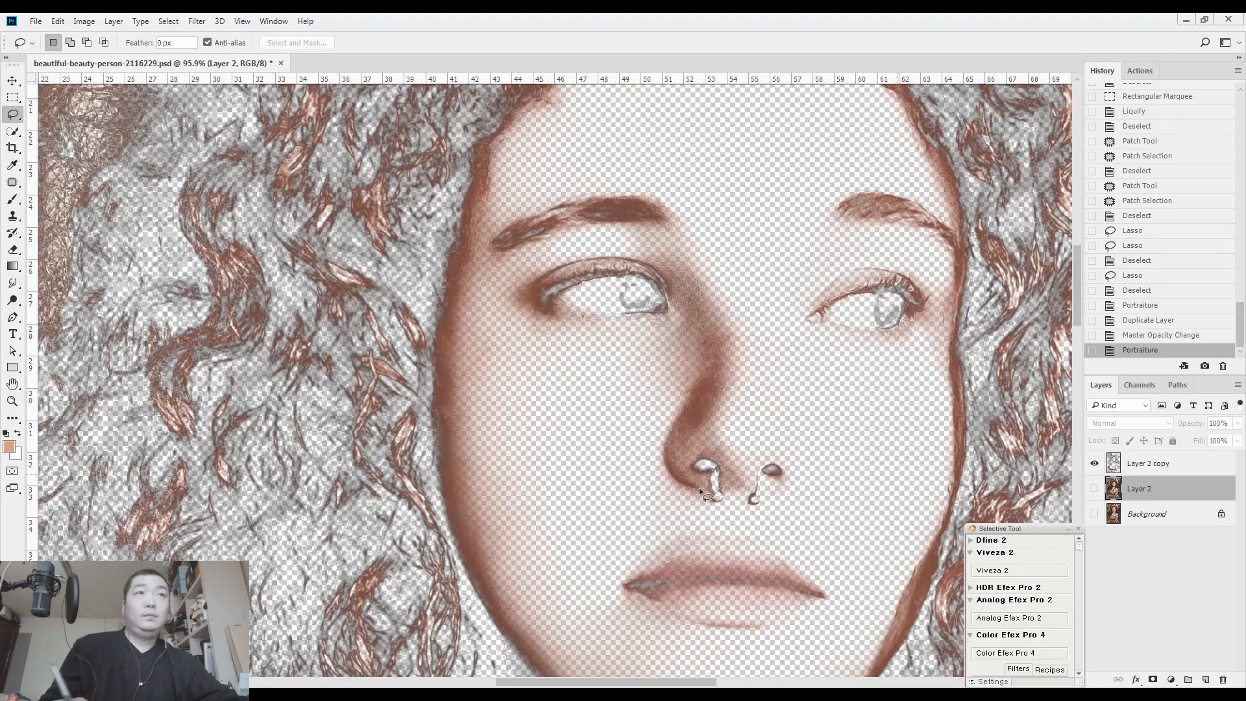
{"action": "scroll", "coordinate": [505, 535], "scroll_direction": "down", "scroll_amount": 2}
{"action": "left_click_drag", "start_coordinate": [445, 526], "coordinate": [448, 527]}
{"action": "left_click_drag", "start_coordinate": [536, 592], "coordinate": [536, 599]}
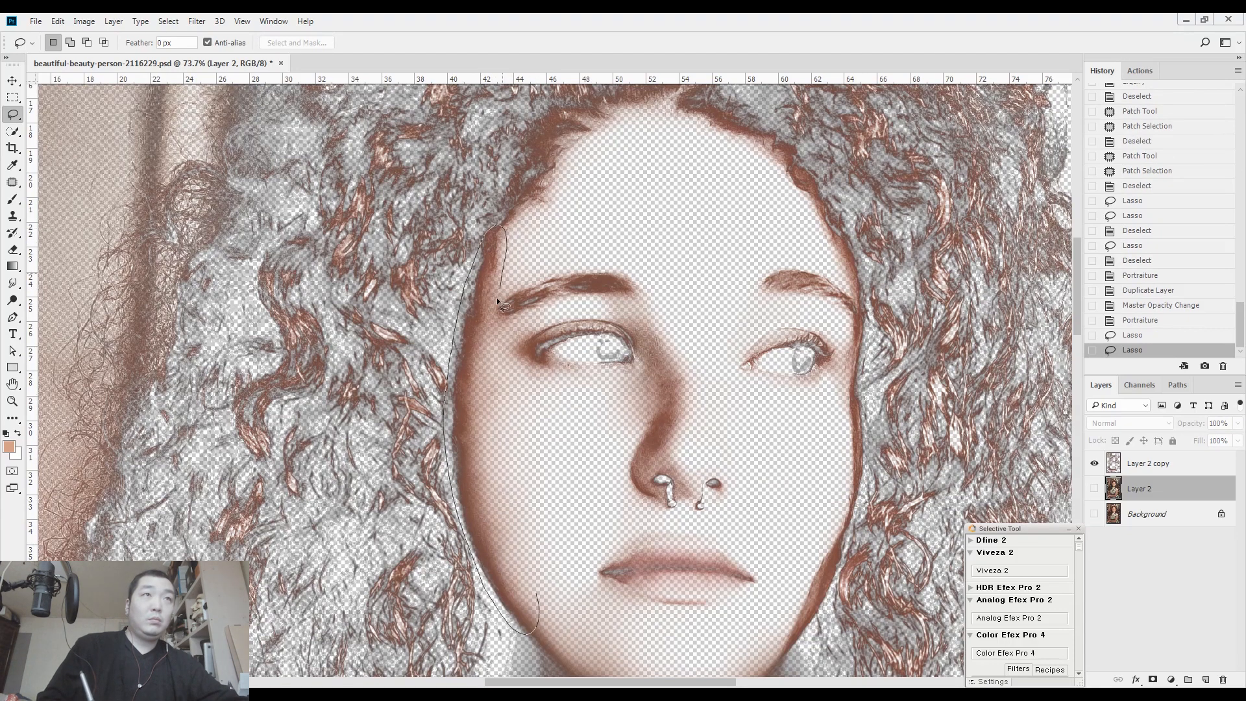
{"action": "left_click_drag", "start_coordinate": [551, 568], "coordinate": [551, 570]}
{"action": "key", "text": "ctrl+shift+i"}
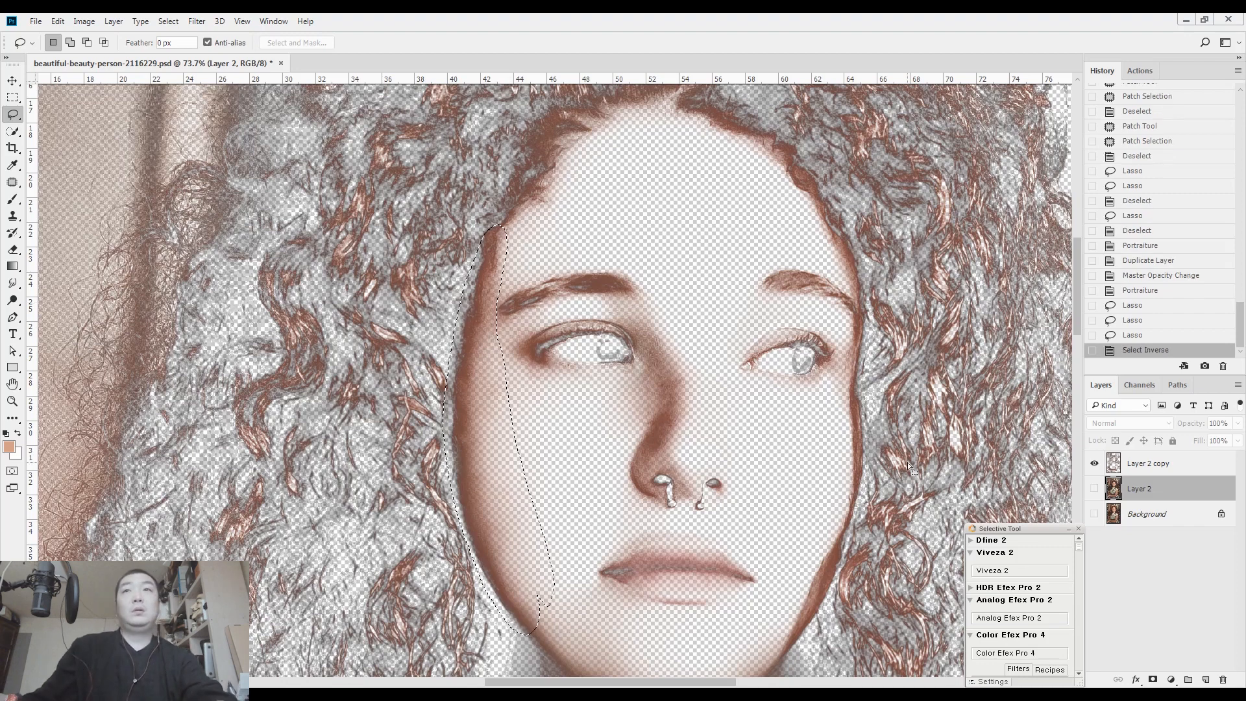
{"action": "left_click", "coordinate": [1130, 463]}
{"action": "key", "text": "Delete"}
{"action": "left_click_drag", "start_coordinate": [1094, 488], "coordinate": [1094, 513]}
{"action": "key", "text": "ctrl+d"}
{"action": "scroll", "coordinate": [558, 421], "scroll_direction": "down", "scroll_amount": 5}
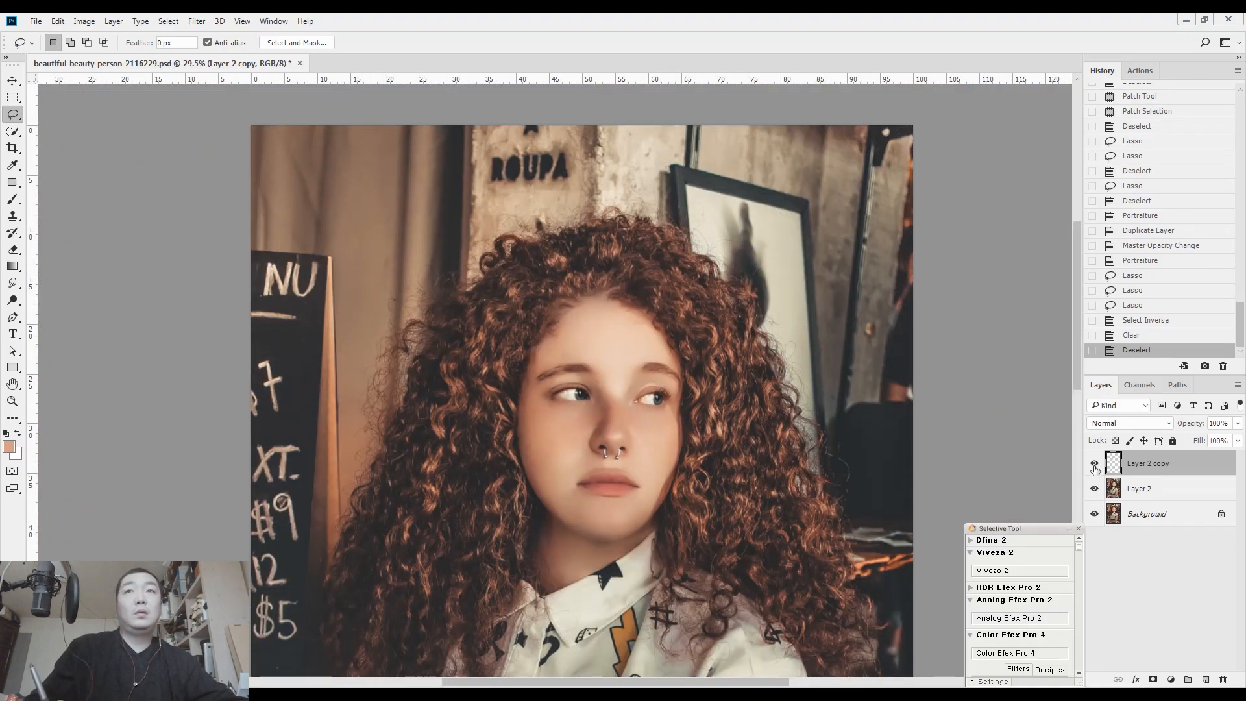
{"action": "key", "text": "ctrl+e"}
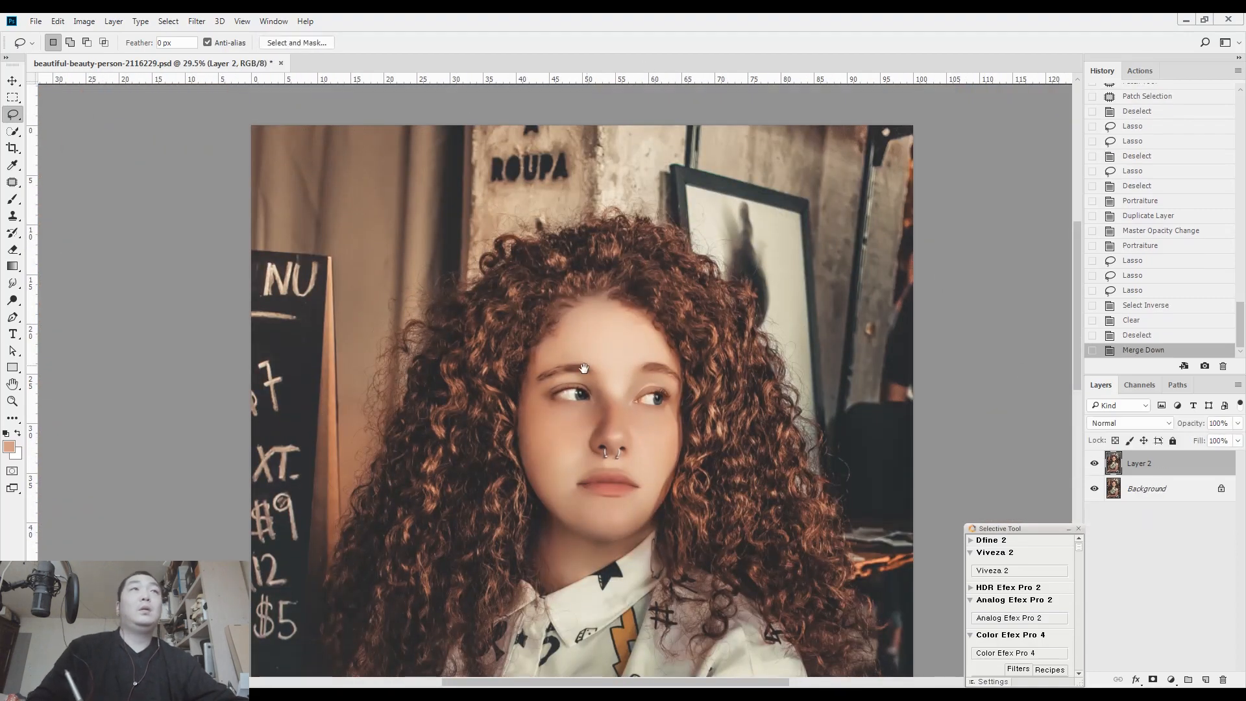
Step: Compare the whole portrait and a closer view of the upper body with the original by toggling Layer 2's visibility
{"action": "scroll", "coordinate": [543, 364], "scroll_direction": "down", "scroll_amount": 2}
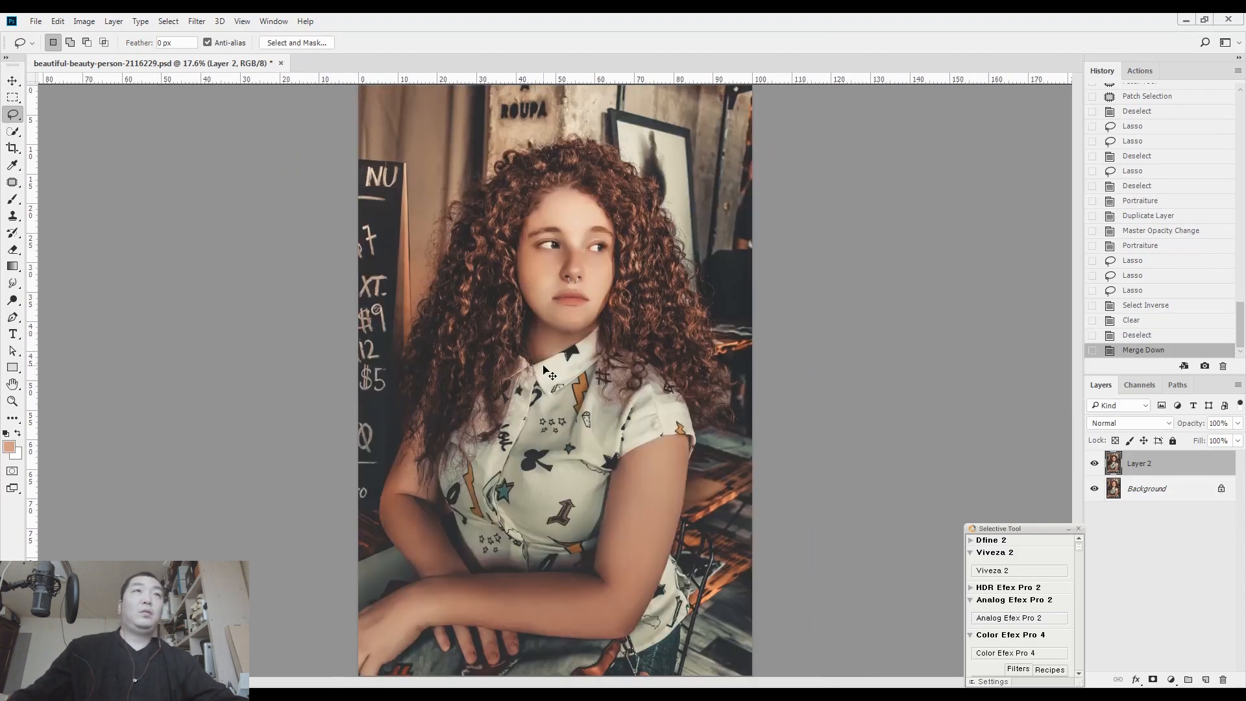
{"action": "left_click", "coordinate": [1095, 464]}
{"action": "left_click", "coordinate": [1095, 463]}
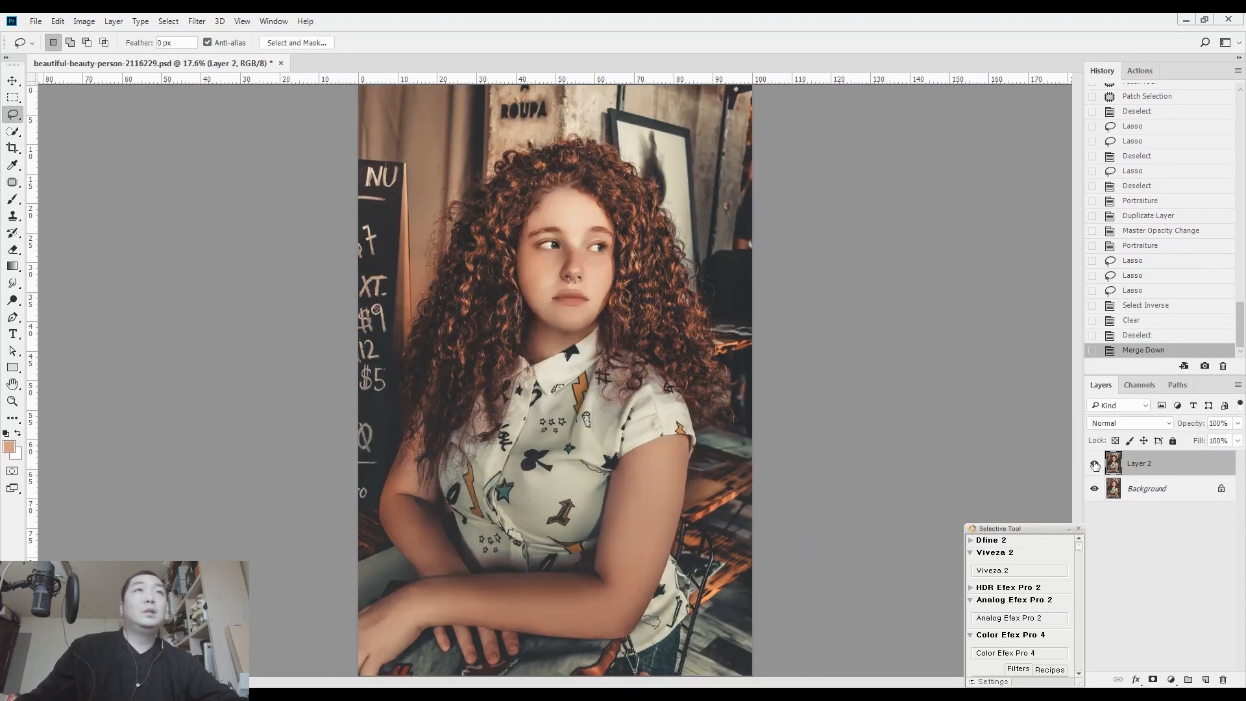
{"action": "left_click", "coordinate": [1094, 463]}
{"action": "left_click", "coordinate": [1095, 464]}
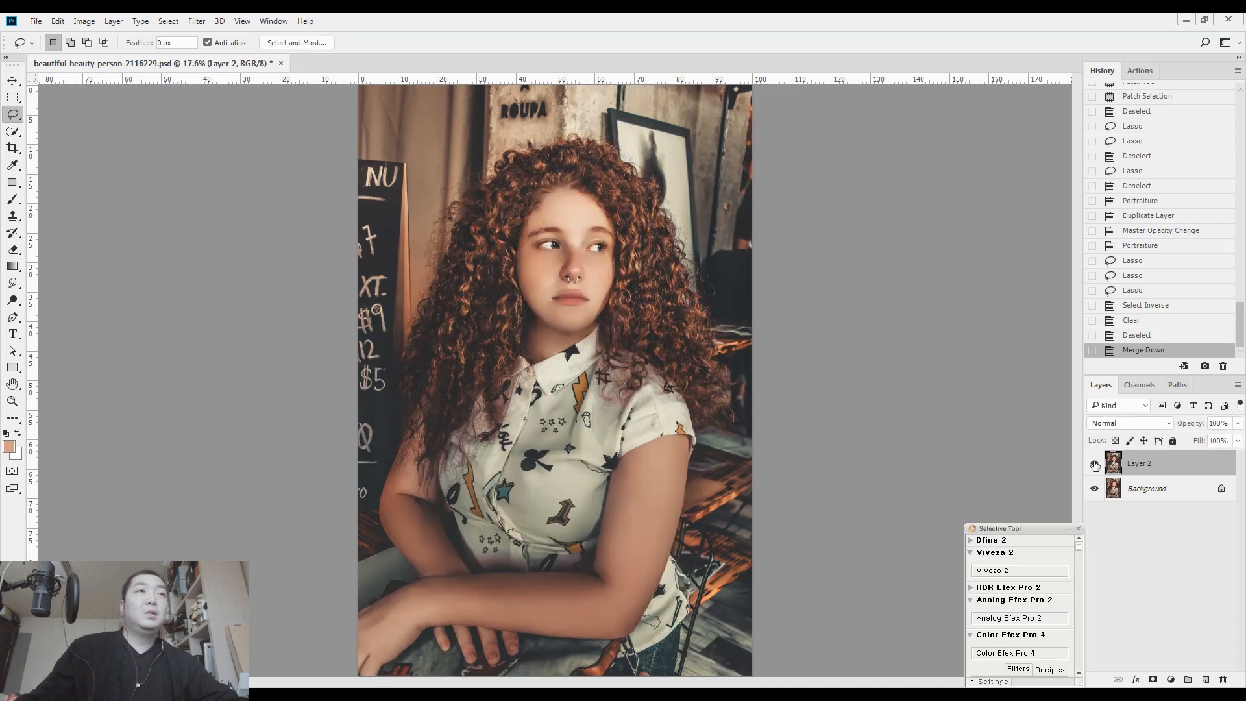
{"action": "left_click", "coordinate": [1094, 463]}
{"action": "left_click", "coordinate": [1094, 463]}
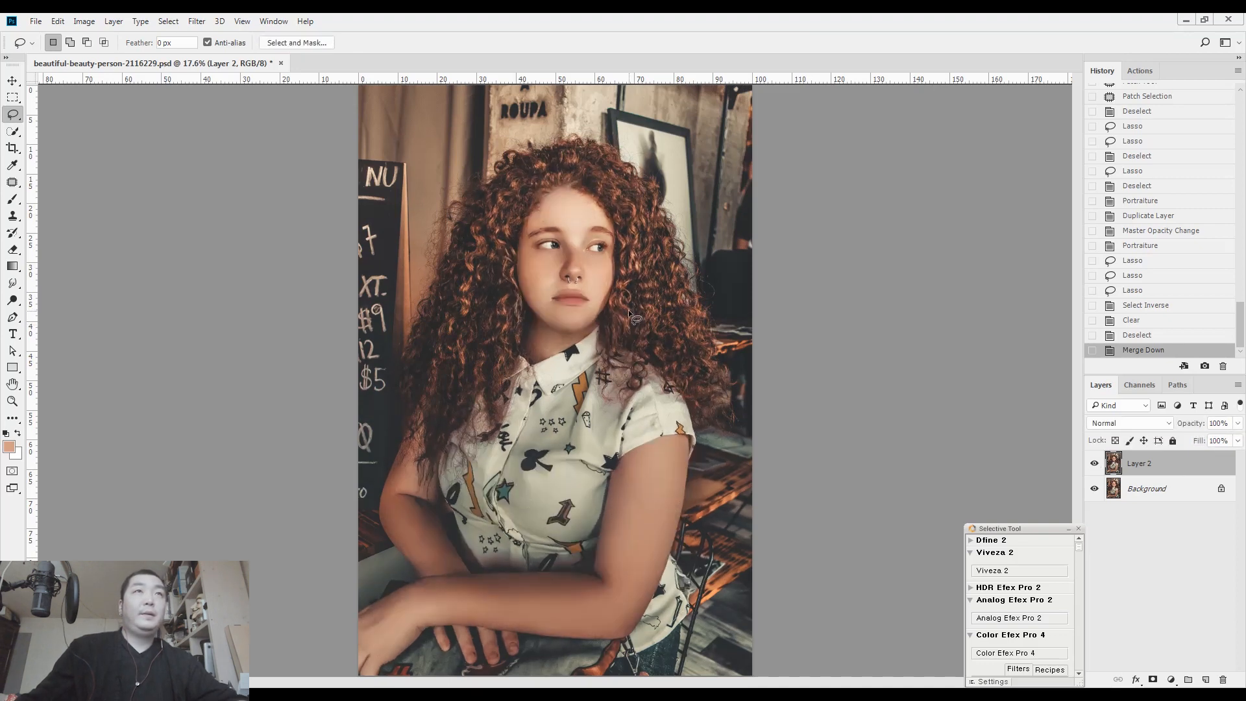
{"action": "scroll", "coordinate": [628, 310], "scroll_direction": "up", "scroll_amount": 1}
{"action": "scroll", "coordinate": [629, 310], "scroll_direction": "up", "scroll_amount": 1}
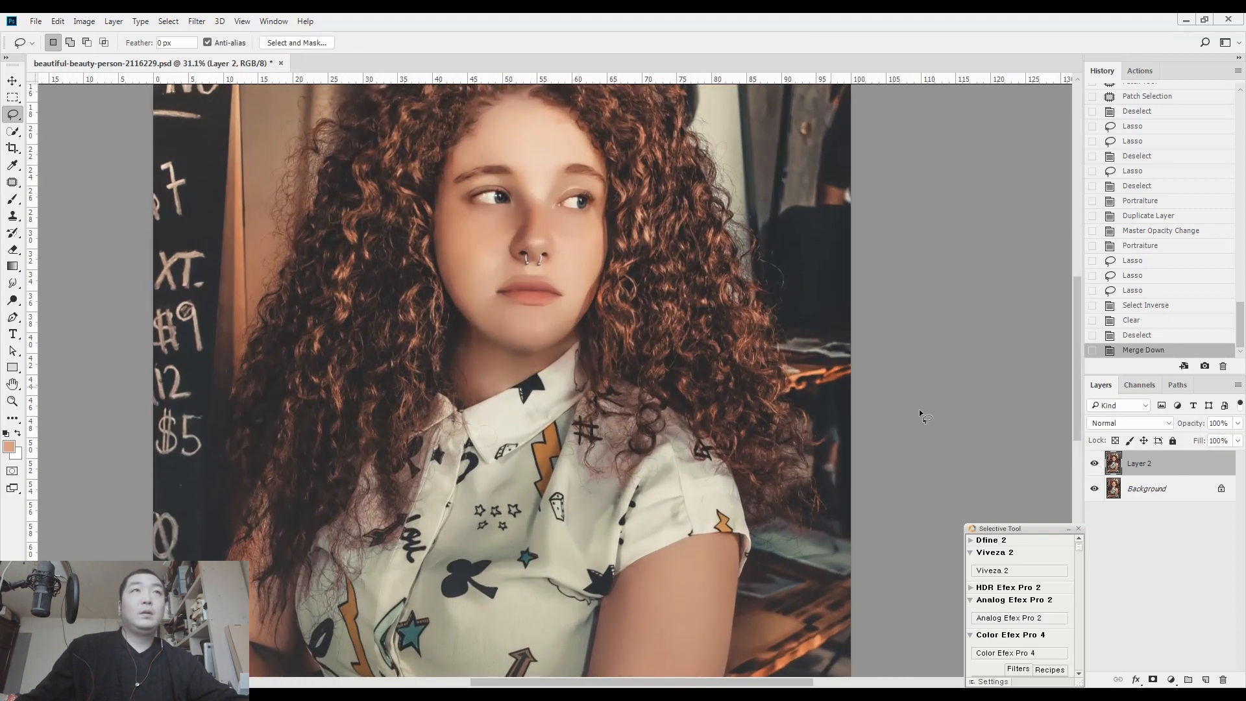
{"action": "left_click", "coordinate": [1094, 464]}
{"action": "left_click", "coordinate": [1094, 463]}
{"action": "left_click", "coordinate": [1094, 463]}
{"action": "left_click", "coordinate": [1094, 463]}
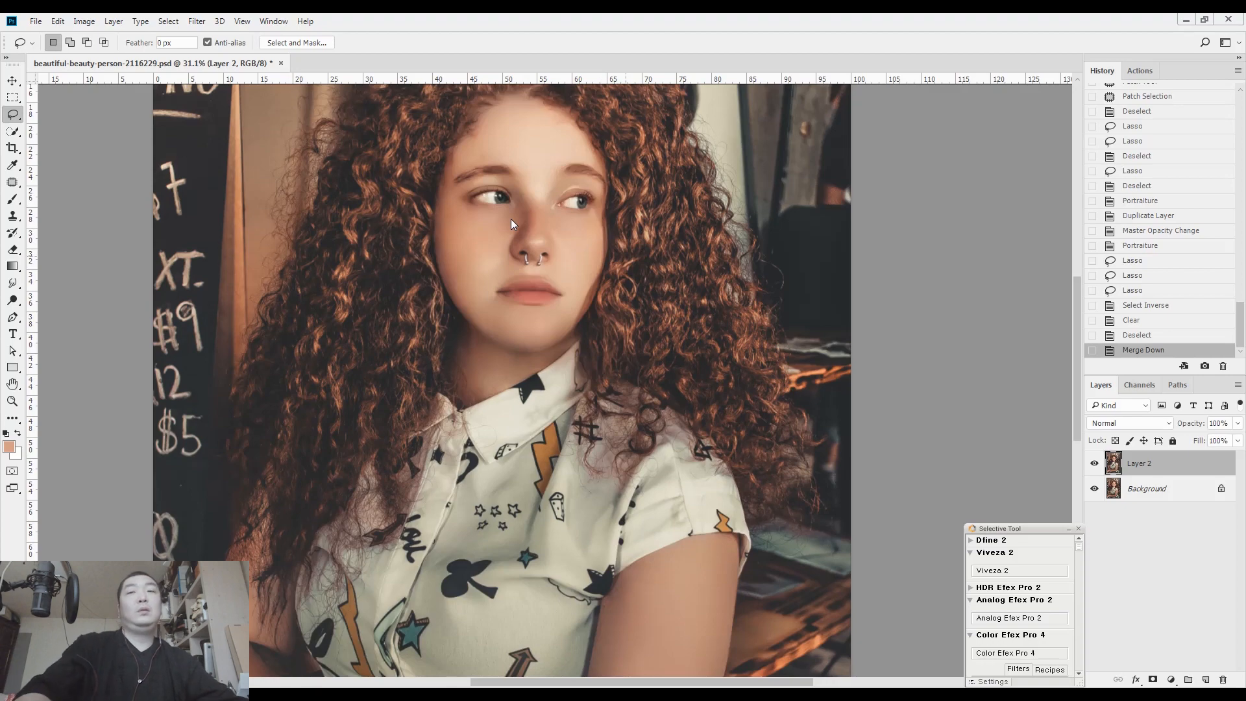
Step: Open Layer 2 in Liquify and enlarge both eyes with the Face tool to an eye size of 15
{"action": "key", "text": "ctrl+shift+x"}
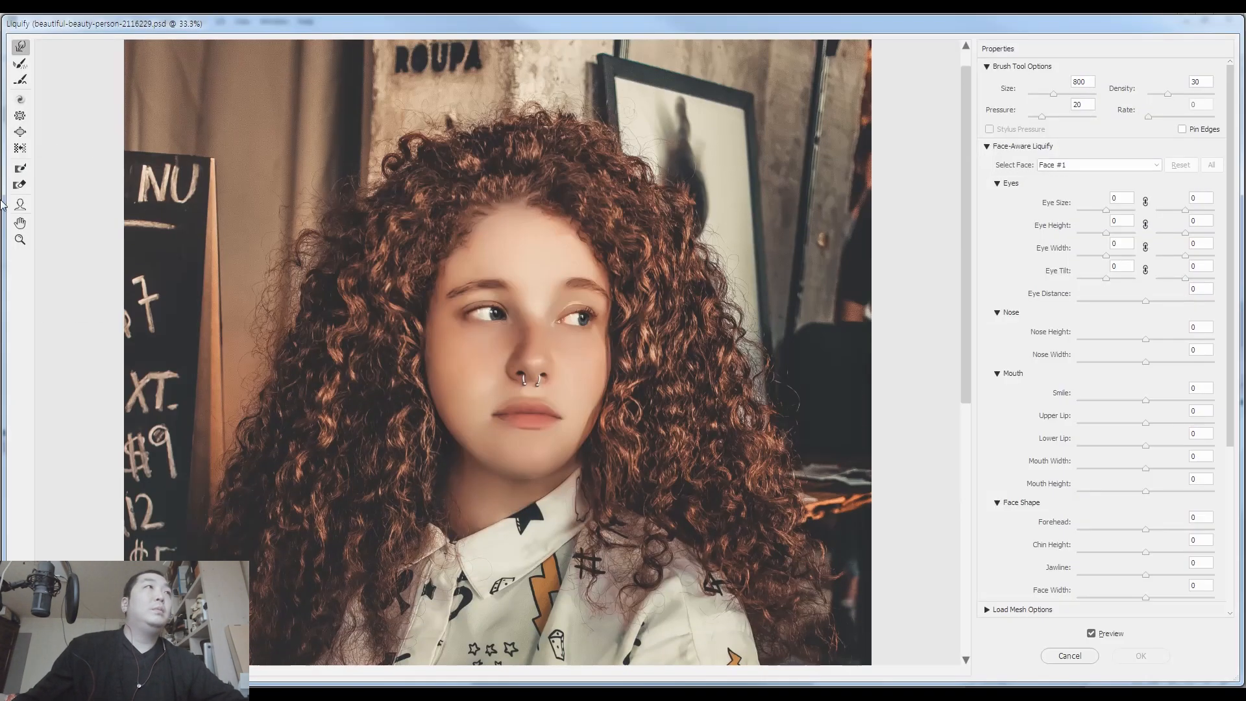
{"action": "left_click", "coordinate": [20, 204]}
{"action": "scroll", "coordinate": [497, 351], "scroll_direction": "up", "scroll_amount": 2}
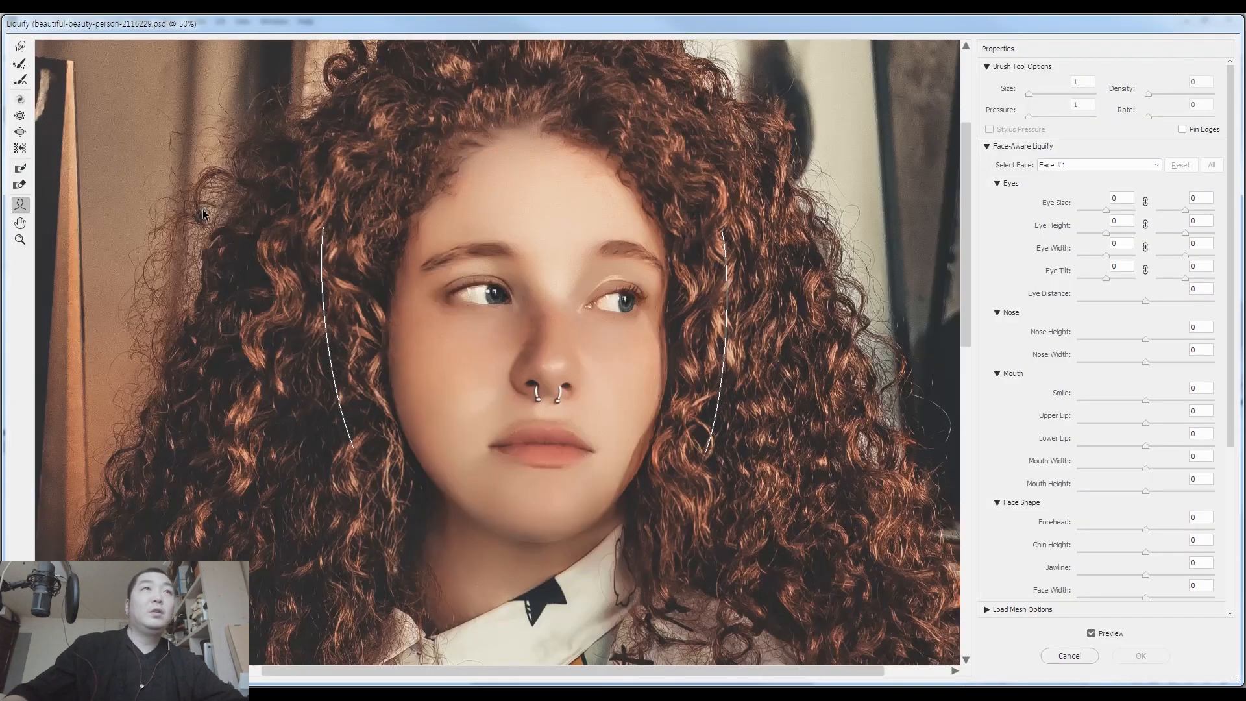
{"action": "scroll", "coordinate": [465, 285], "scroll_direction": "up", "scroll_amount": 1}
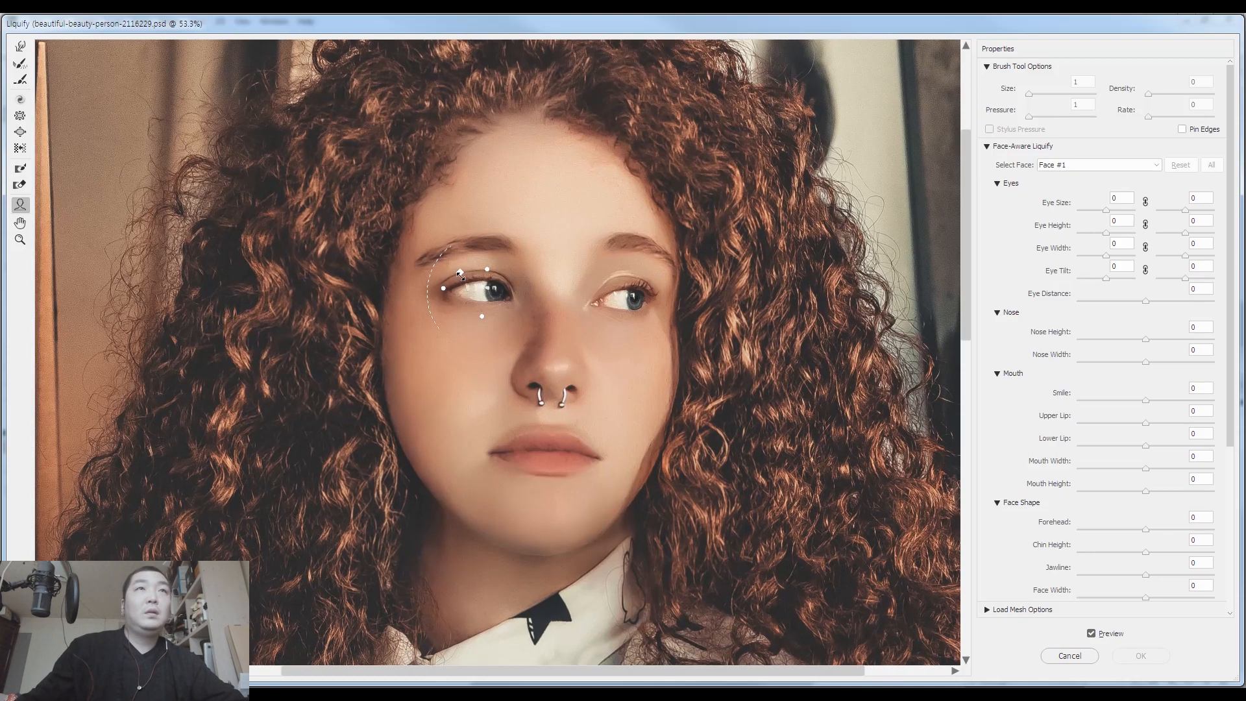
{"action": "left_click_drag", "start_coordinate": [457, 276], "coordinate": [452, 271]}
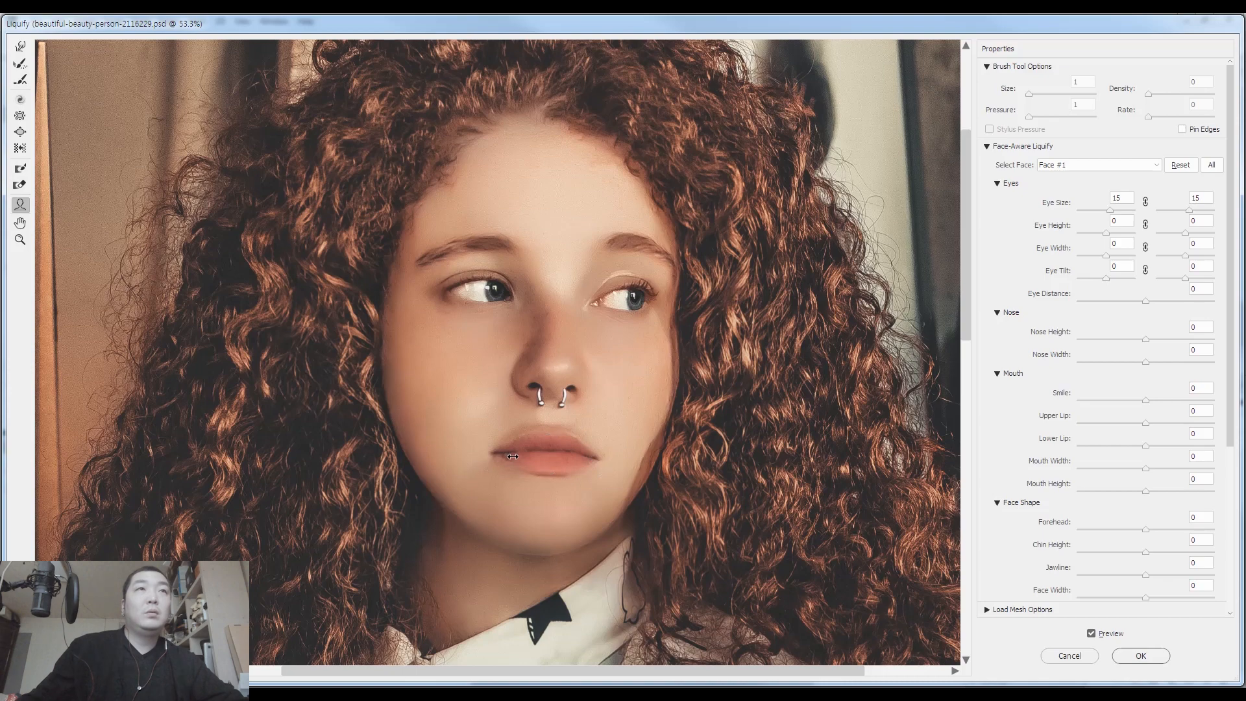
Step: Set mouth width to -48, face width to -12, jawline to -16 and chin height to 6, and apply Liquify
{"action": "left_click_drag", "start_coordinate": [382, 393], "coordinate": [389, 394]}
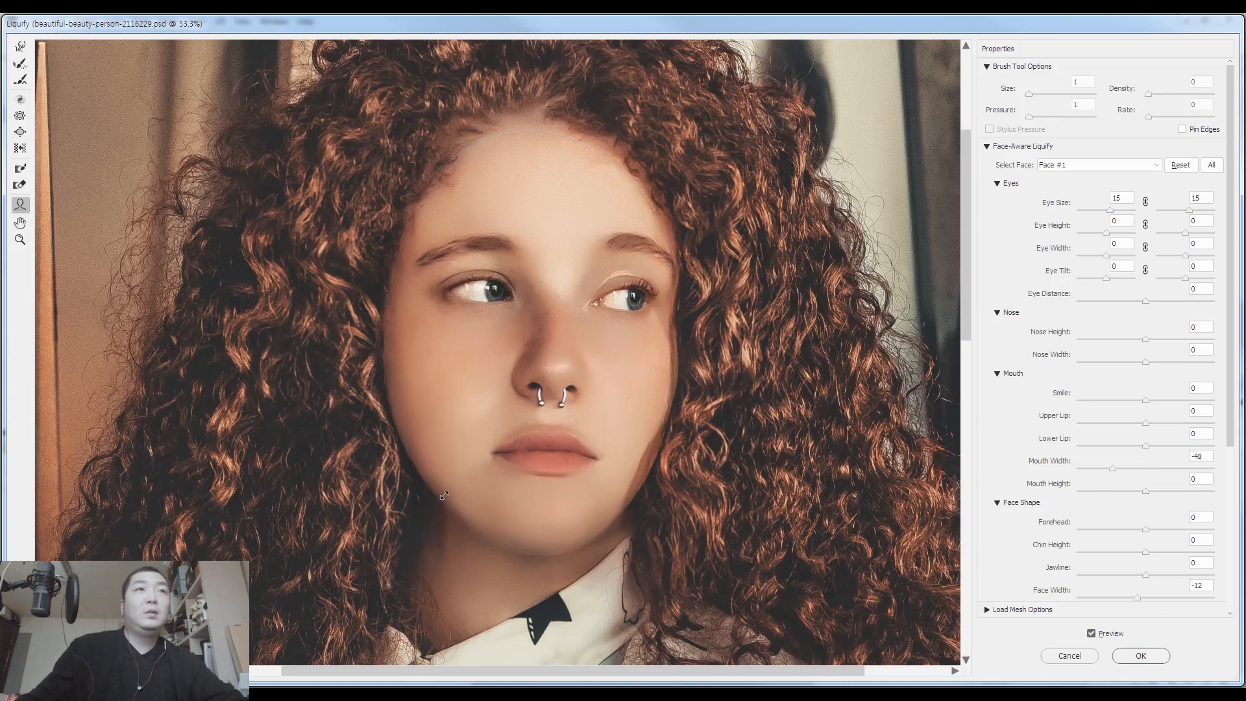
{"action": "left_click_drag", "start_coordinate": [445, 495], "coordinate": [449, 491]}
{"action": "left_click_drag", "start_coordinate": [549, 554], "coordinate": [549, 550]}
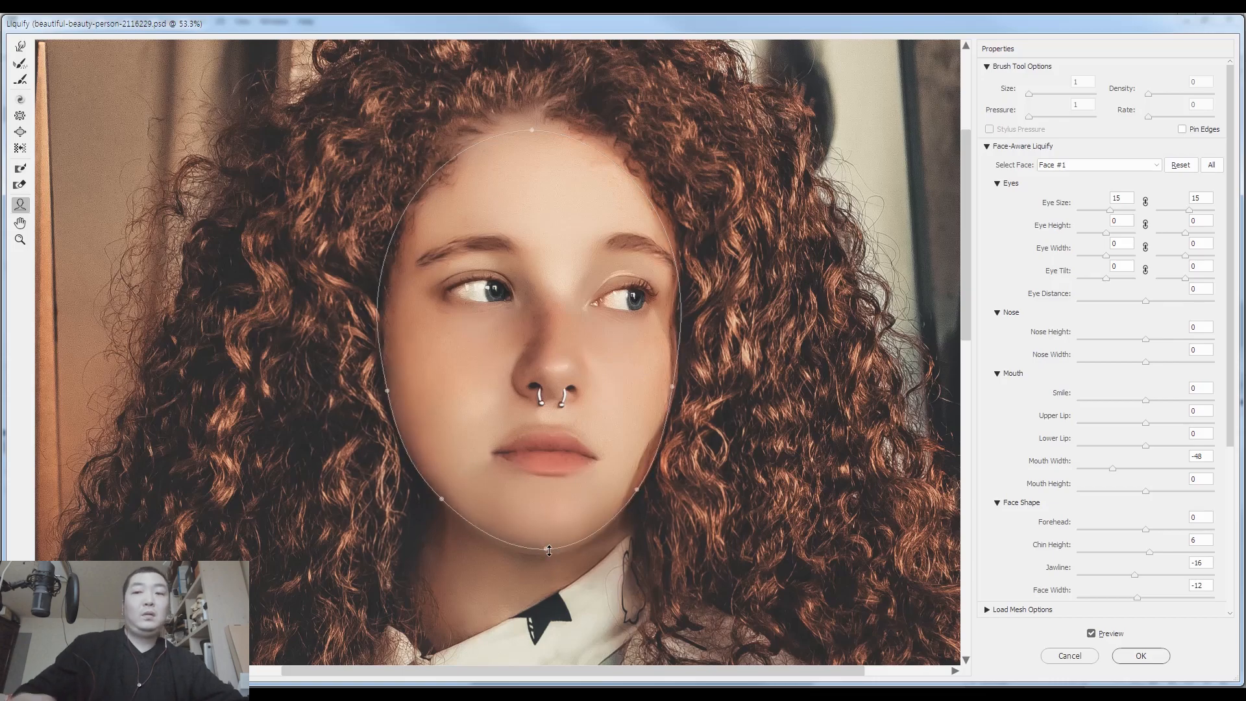
{"action": "key", "text": "Return"}
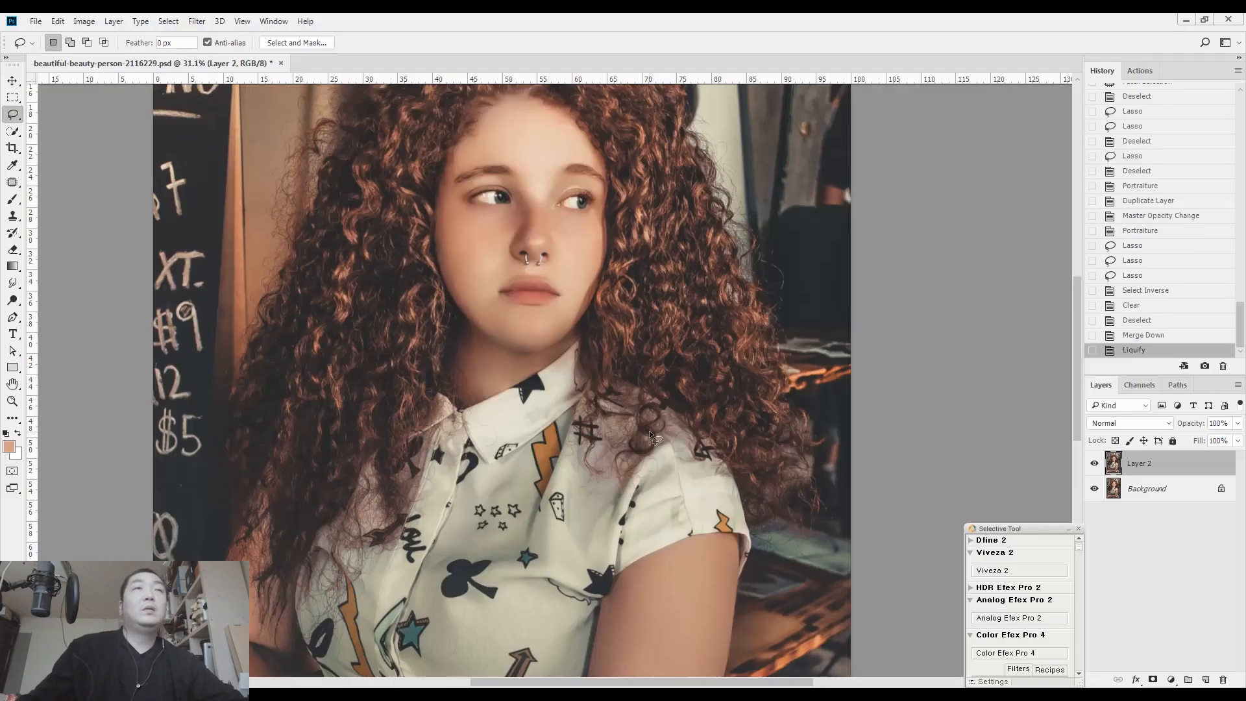
Step: Check the reshaped face against the original in the full image by toggling Layer 2
{"action": "scroll", "coordinate": [649, 431], "scroll_direction": "down", "scroll_amount": 3}
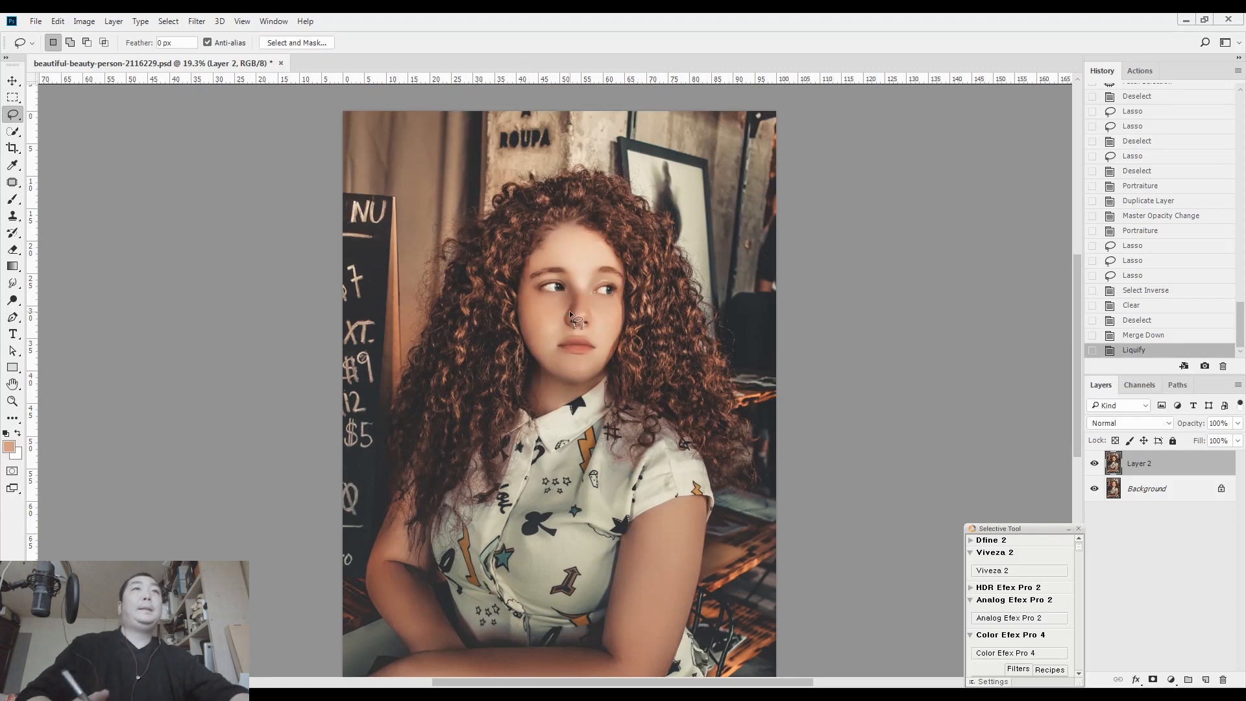
{"action": "scroll", "coordinate": [599, 410], "scroll_direction": "down", "scroll_amount": 2}
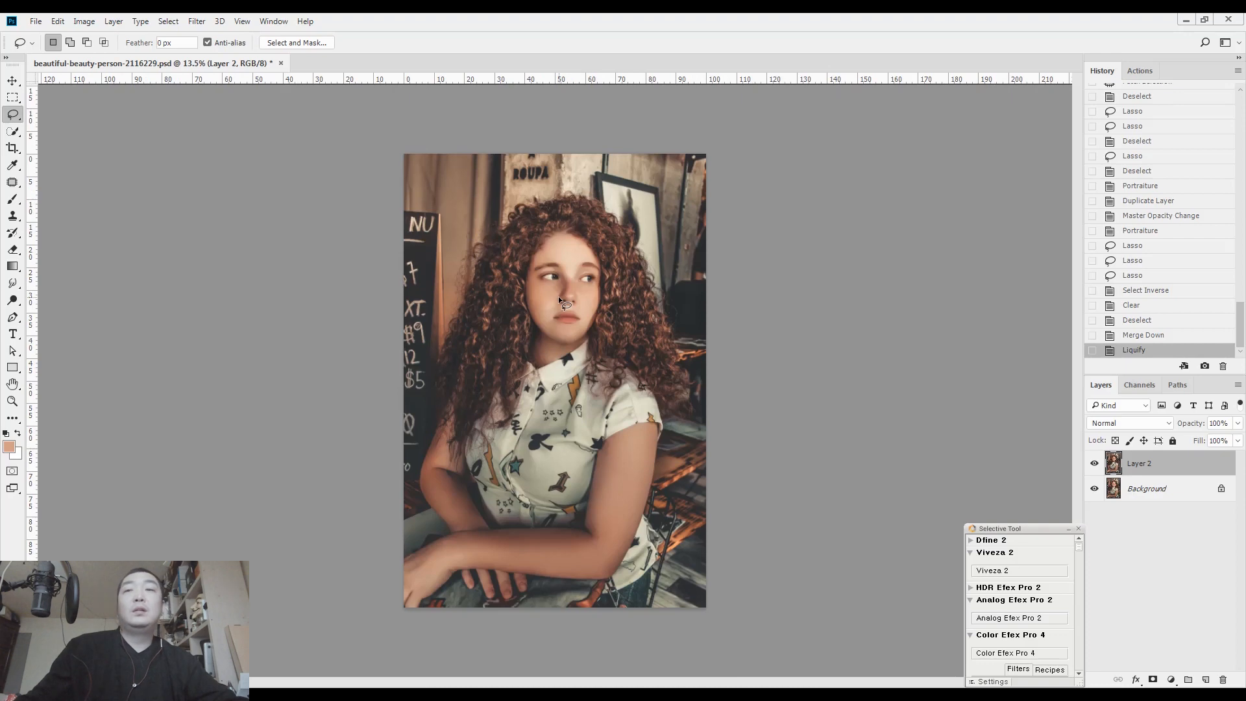
{"action": "left_click", "coordinate": [1094, 464]}
{"action": "left_click", "coordinate": [1094, 465]}
{"action": "left_click", "coordinate": [1094, 465]}
{"action": "left_click", "coordinate": [1094, 464]}
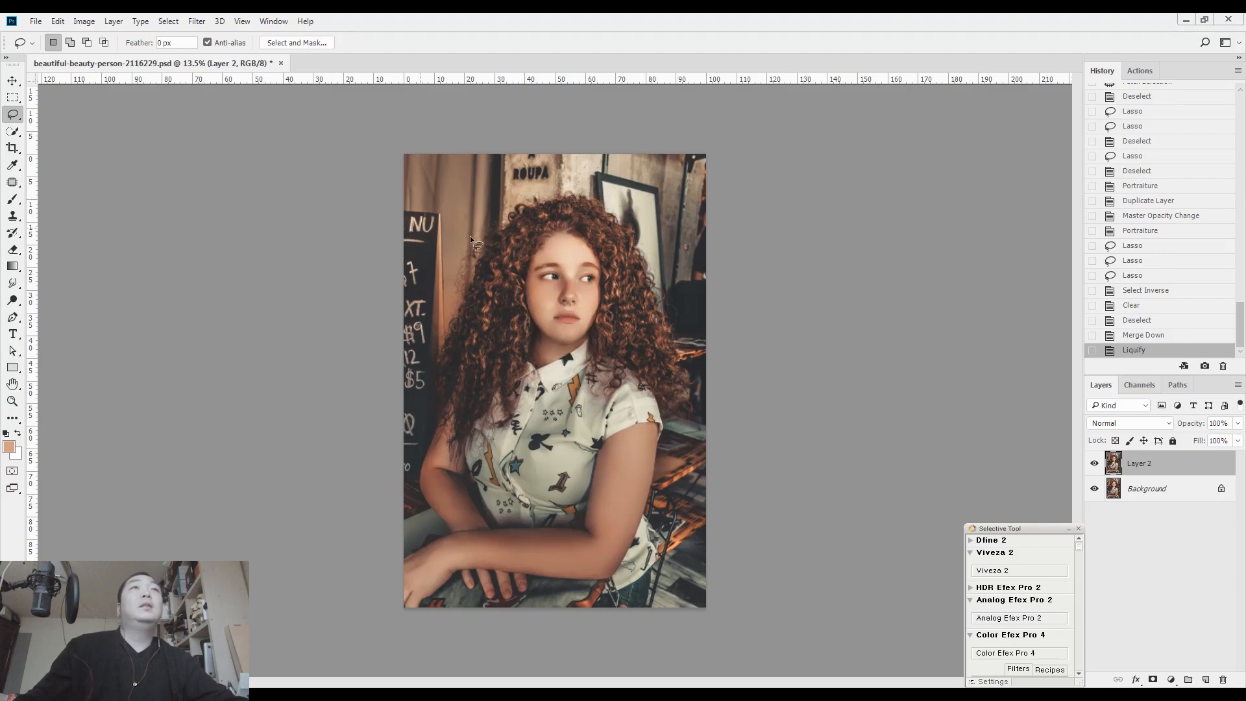
Step: Paint a Quick Mask over the face, neck, arms and hands with a large brush and convert it to a selection
{"action": "scroll", "coordinate": [551, 234], "scroll_direction": "up", "scroll_amount": 5}
{"action": "scroll", "coordinate": [551, 232], "scroll_direction": "down", "scroll_amount": 2}
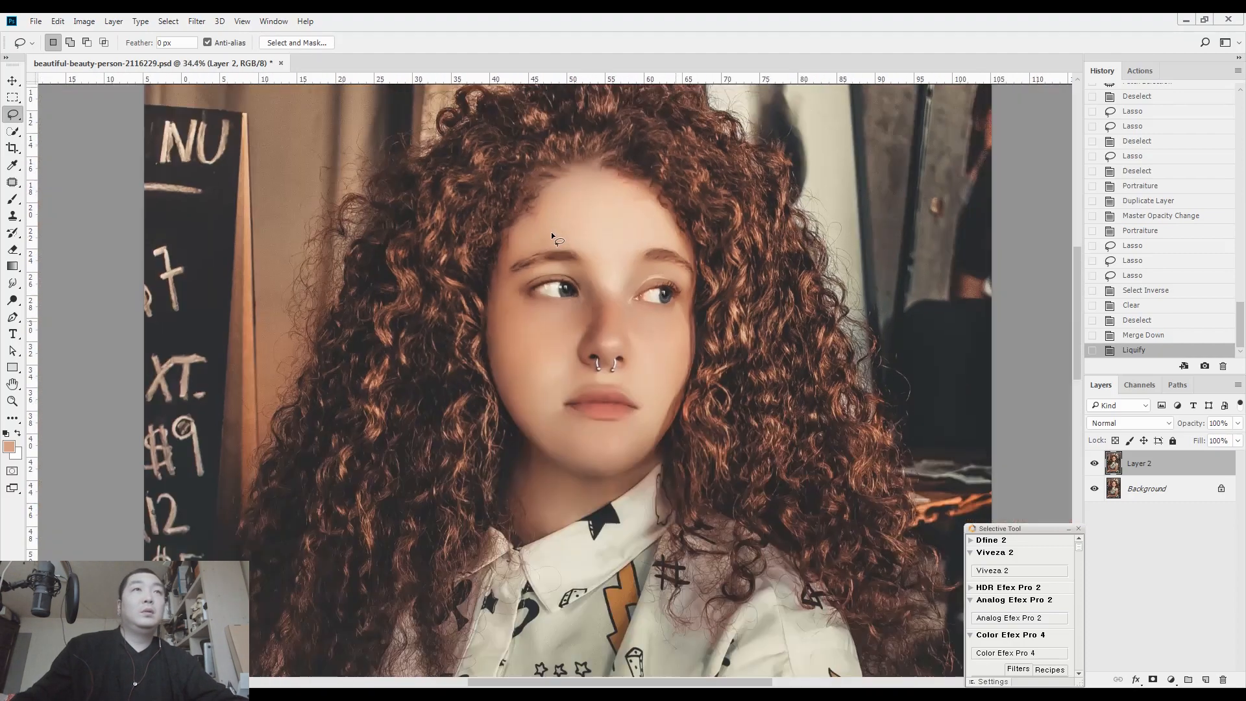
{"action": "key", "text": "q"}
{"action": "key", "text": "b"}
{"action": "key", "text": "bracketright"}
{"action": "key", "text": "bracketright"}
{"action": "key", "text": "bracketright"}
{"action": "key", "text": "bracketright"}
{"action": "key", "text": "bracketright"}
{"action": "key", "text": "bracketright"}
{"action": "key", "text": "bracketright"}
{"action": "key", "text": "bracketright"}
{"action": "key", "text": "bracketright"}
{"action": "key", "text": "bracketright"}
{"action": "key", "text": "bracketright"}
{"action": "key", "text": "bracketright"}
{"action": "key", "text": "bracketright"}
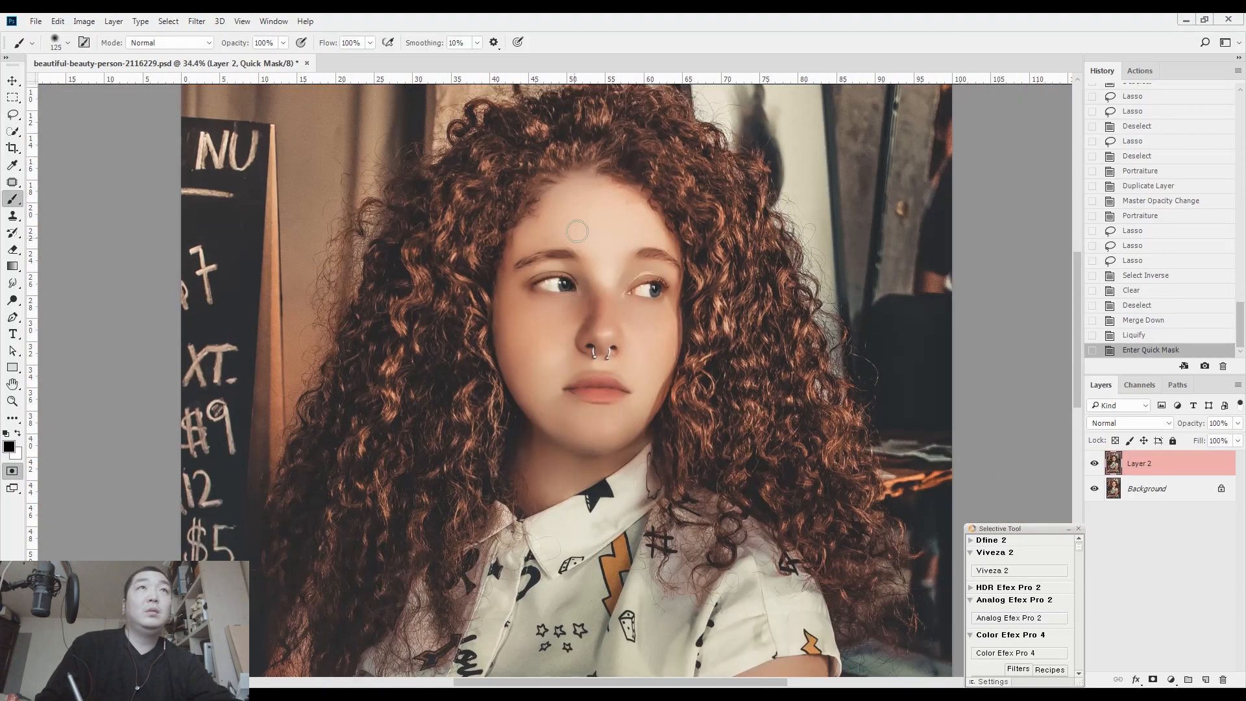
{"action": "mouse_move", "coordinate": [587, 220]}
{"action": "left_mouse_down"}
{"action": "mouse_move", "coordinate": [546, 296]}
{"action": "mouse_move", "coordinate": [609, 397]}
{"action": "mouse_move", "coordinate": [614, 241]}
{"action": "mouse_move", "coordinate": [573, 442]}
{"action": "left_mouse_up"}
{"action": "key", "text": "bracketleft"}
{"action": "left_click_drag", "start_coordinate": [604, 210], "coordinate": [612, 117]}
{"action": "mouse_move", "coordinate": [767, 342]}
{"action": "left_mouse_down"}
{"action": "mouse_move", "coordinate": [776, 417]}
{"action": "mouse_move", "coordinate": [272, 500]}
{"action": "mouse_move", "coordinate": [513, 584]}
{"action": "mouse_move", "coordinate": [325, 208]}
{"action": "mouse_move", "coordinate": [398, 115]}
{"action": "left_mouse_up"}
{"action": "key", "text": "q"}
Step: Add 2% monochromatic Gaussian noise to the selected skin and deselect
{"action": "left_click", "coordinate": [197, 20]}
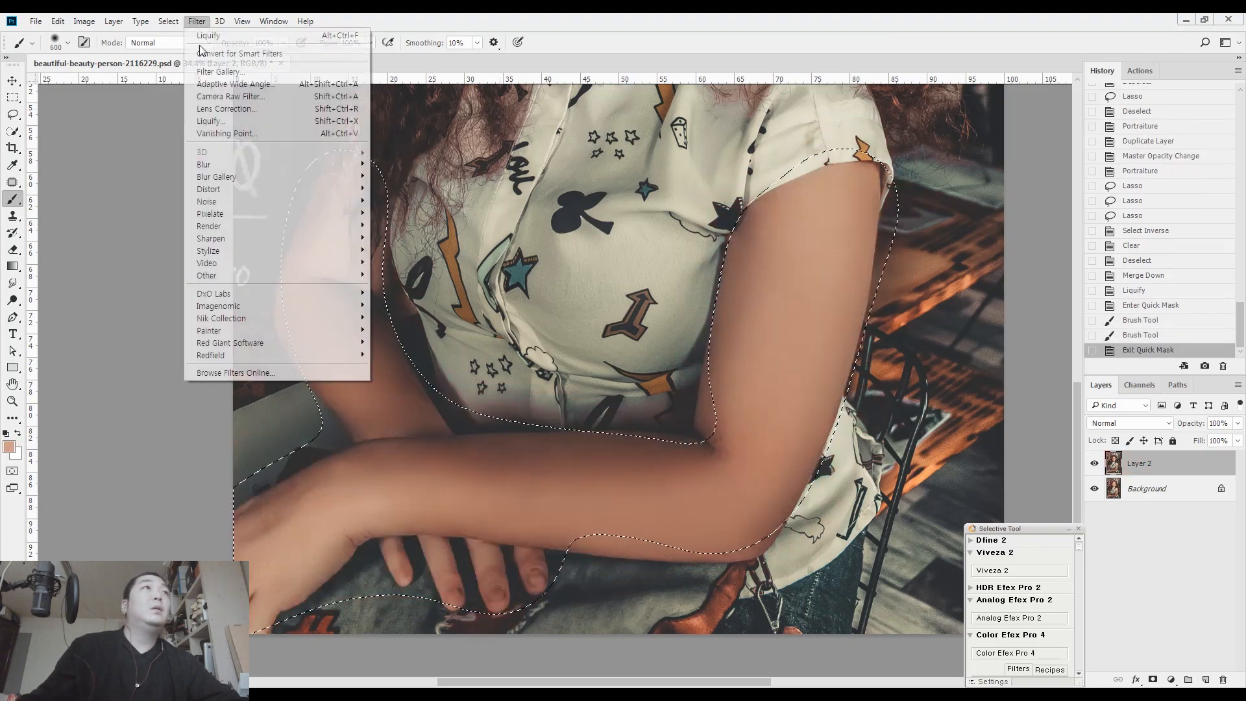
{"action": "mouse_move", "coordinate": [218, 203]}
{"action": "left_click", "coordinate": [128, 200]}
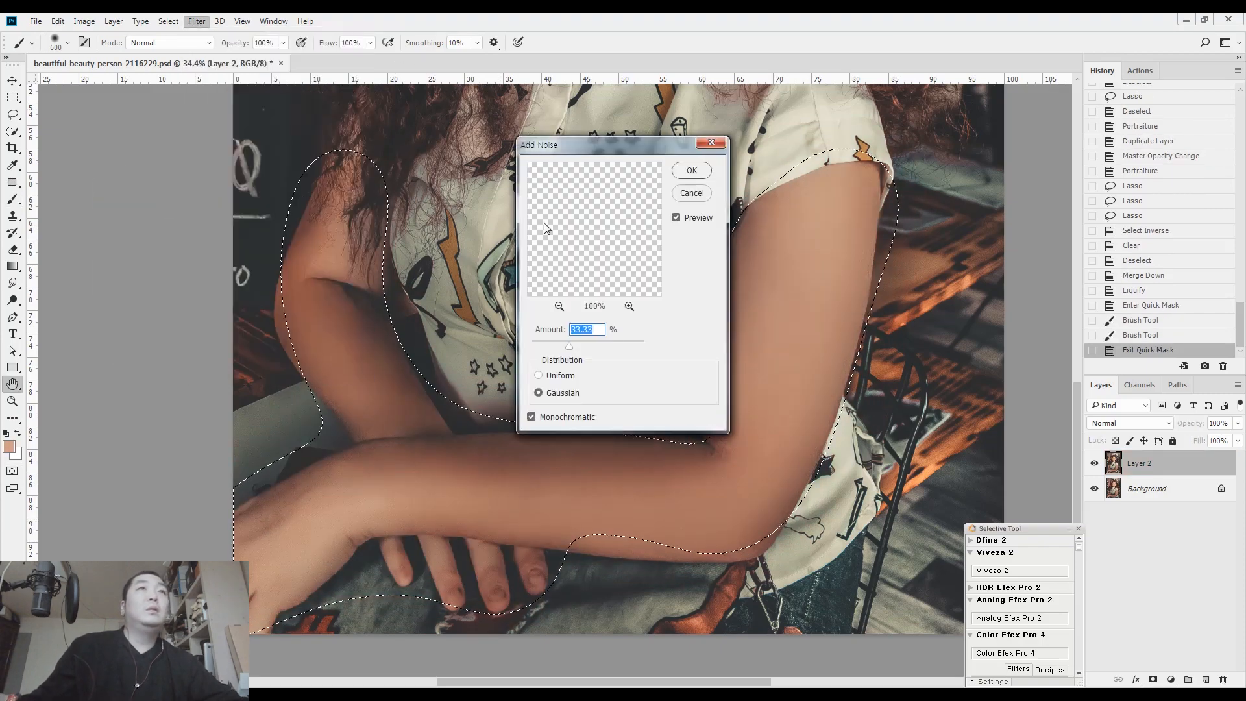
{"action": "type", "text": "2"}
{"action": "left_click", "coordinate": [692, 171]}
{"action": "scroll", "coordinate": [623, 316], "scroll_direction": "up", "scroll_amount": 10}
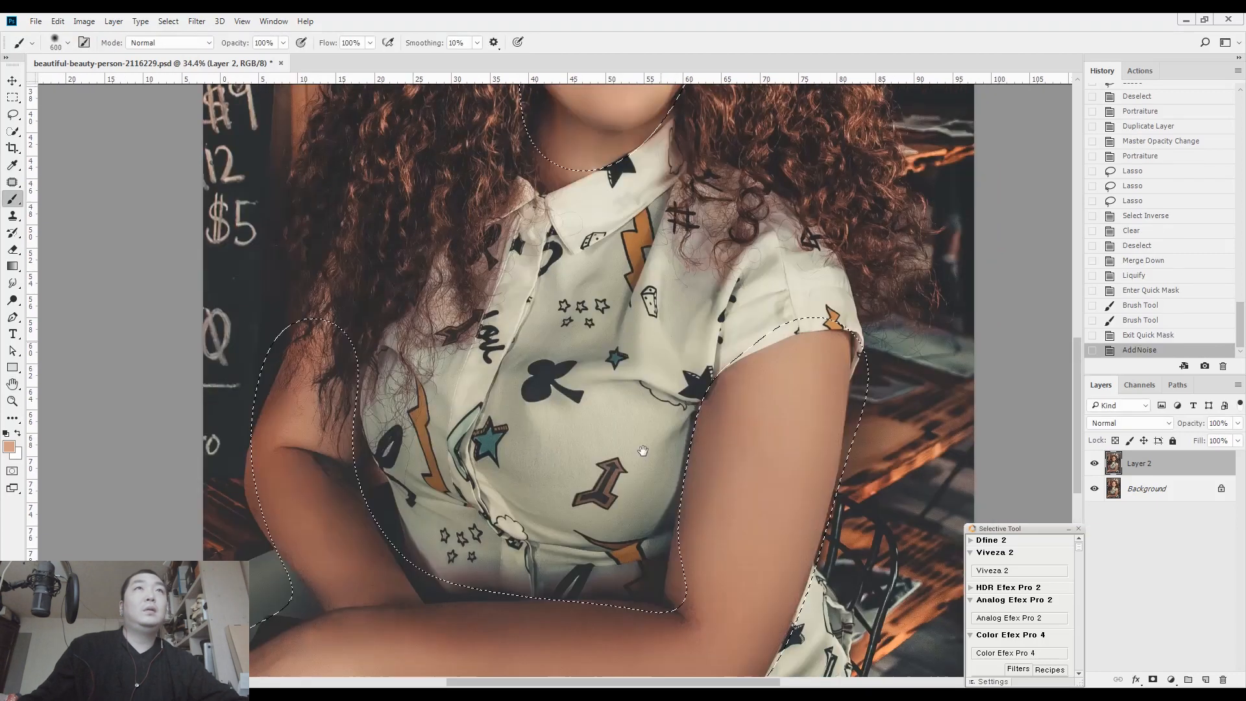
{"action": "key", "text": "ctrl+d"}
{"action": "scroll", "coordinate": [623, 316], "scroll_direction": "down", "scroll_amount": 2}
{"action": "scroll", "coordinate": [623, 316], "scroll_direction": "down", "scroll_amount": 2}
{"action": "key", "text": "l"}
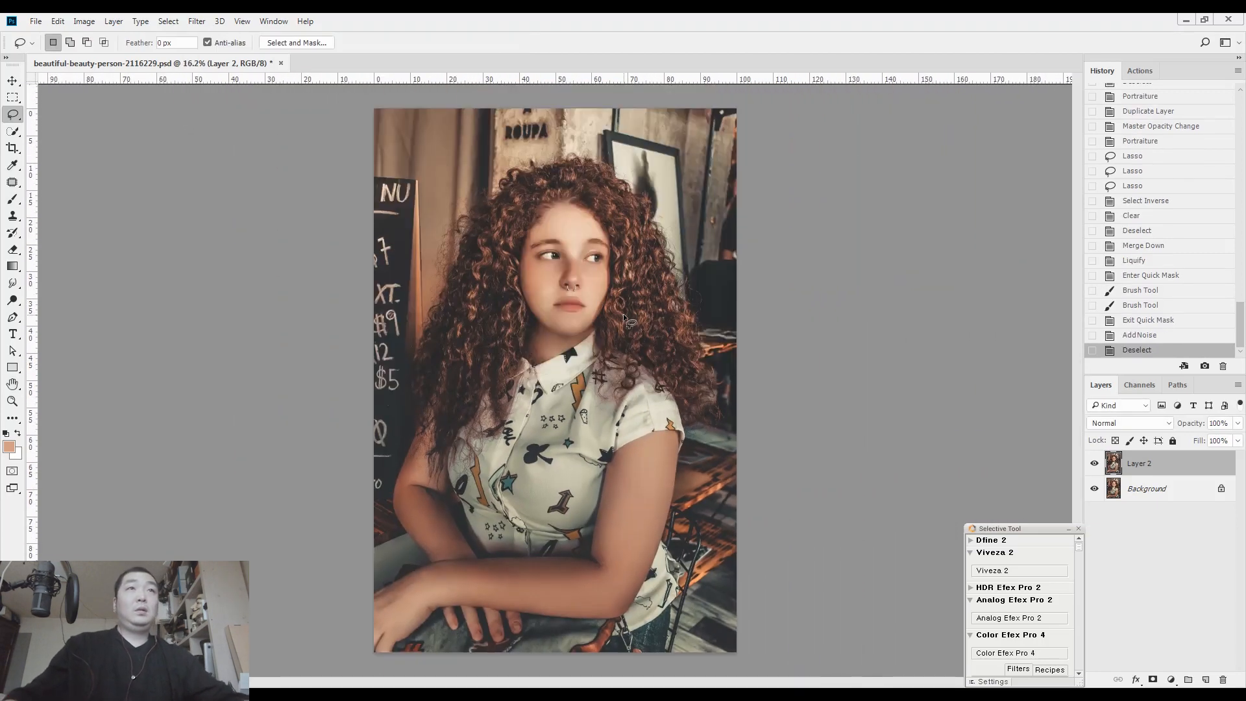
Step: Save the retouched portrait after checking it in full view
{"action": "scroll", "coordinate": [623, 313], "scroll_direction": "down", "scroll_amount": 1}
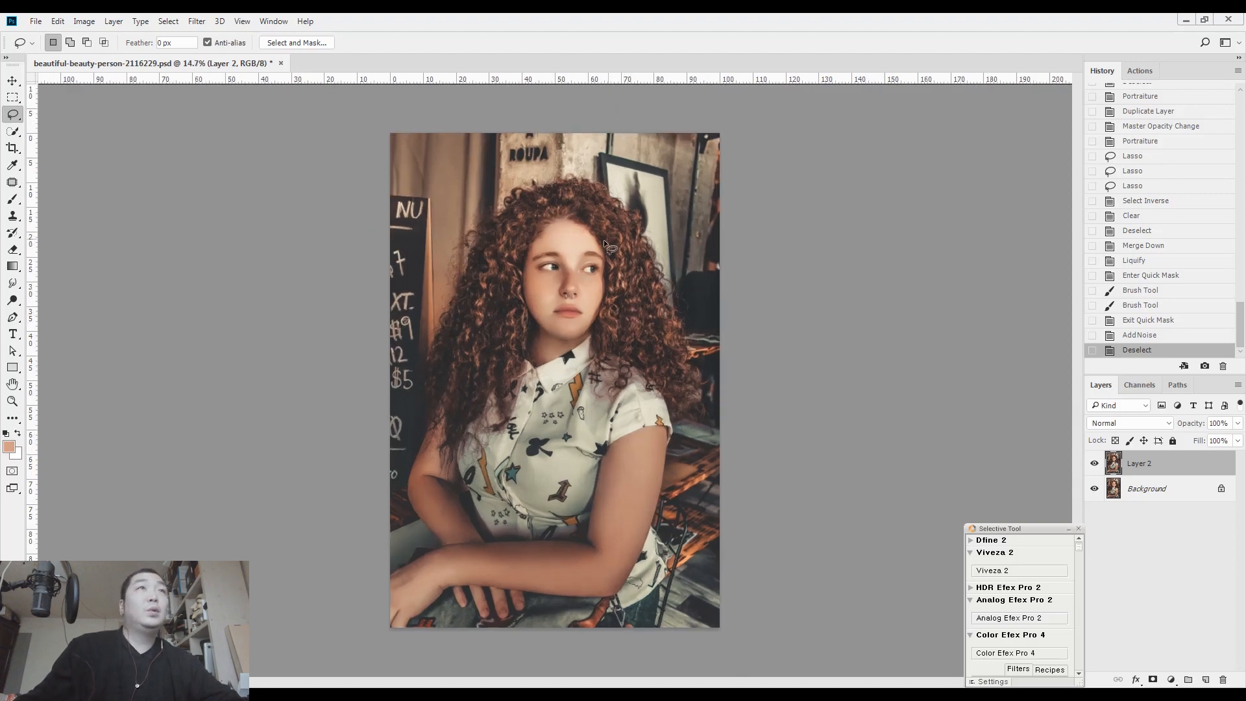
{"action": "scroll", "coordinate": [623, 314], "scroll_direction": "up", "scroll_amount": 2}
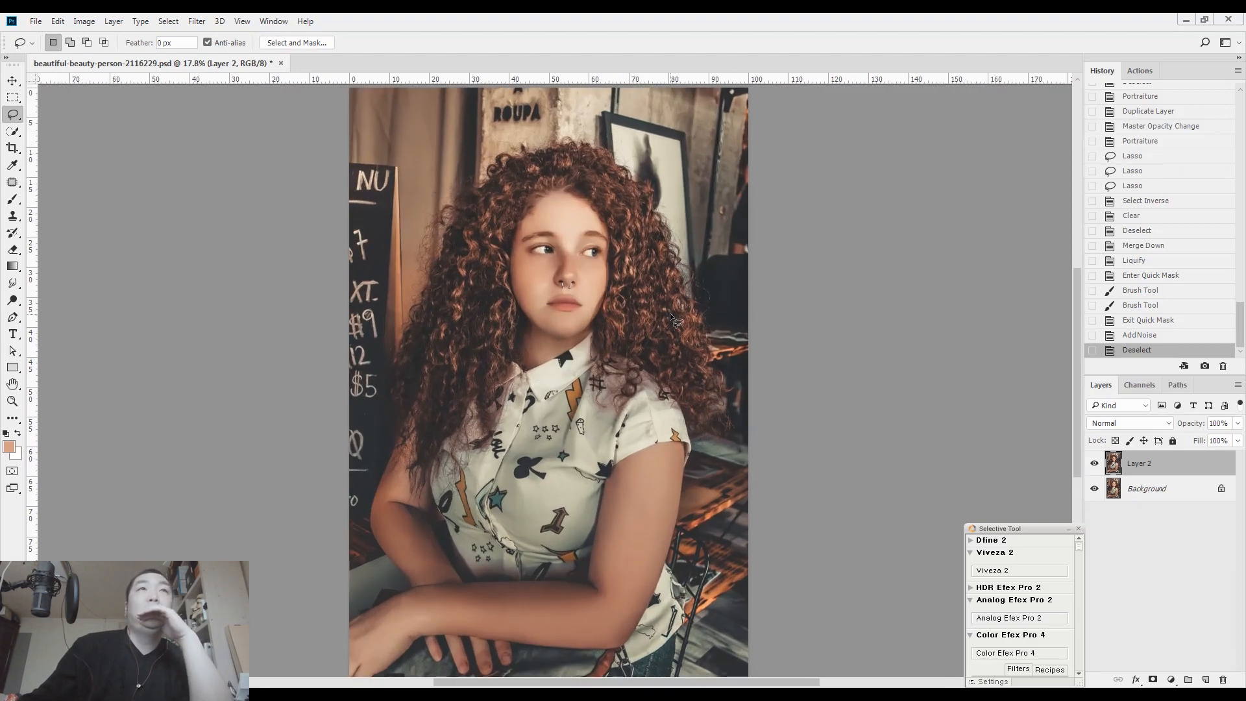
{"action": "key", "text": "ctrl+s"}
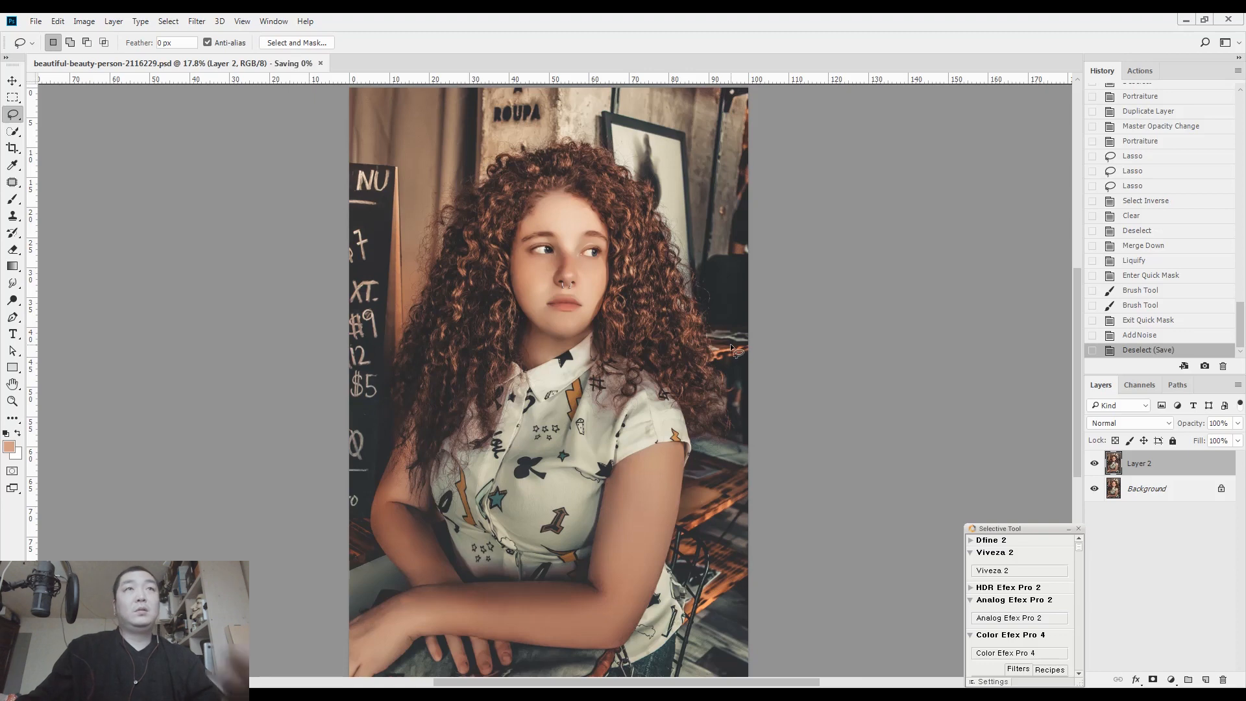
Step: Start Analog Efex Pro 2 with the Camera Kit and set detail extraction to 9%, contrast to 11% and saturation to 5%
{"action": "left_click", "coordinate": [1018, 618]}
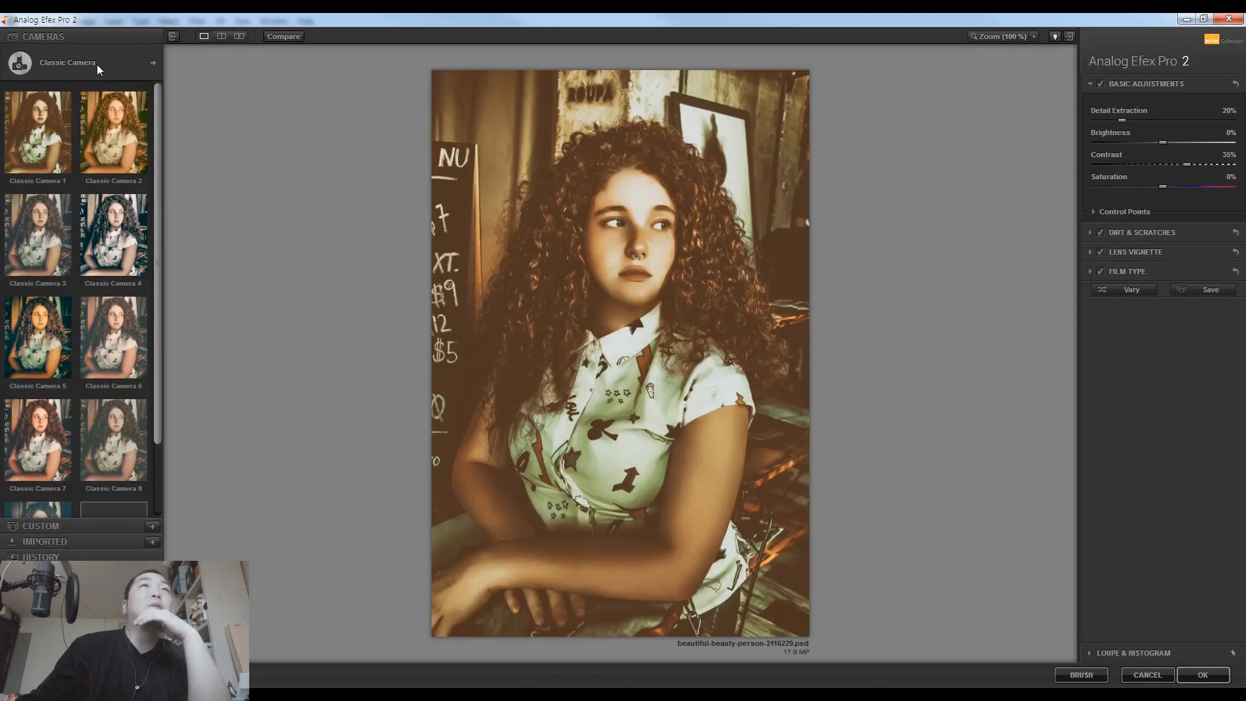
{"action": "left_click", "coordinate": [96, 64]}
{"action": "left_click", "coordinate": [230, 116]}
{"action": "left_click", "coordinate": [134, 74]}
{"action": "left_click", "coordinate": [241, 110]}
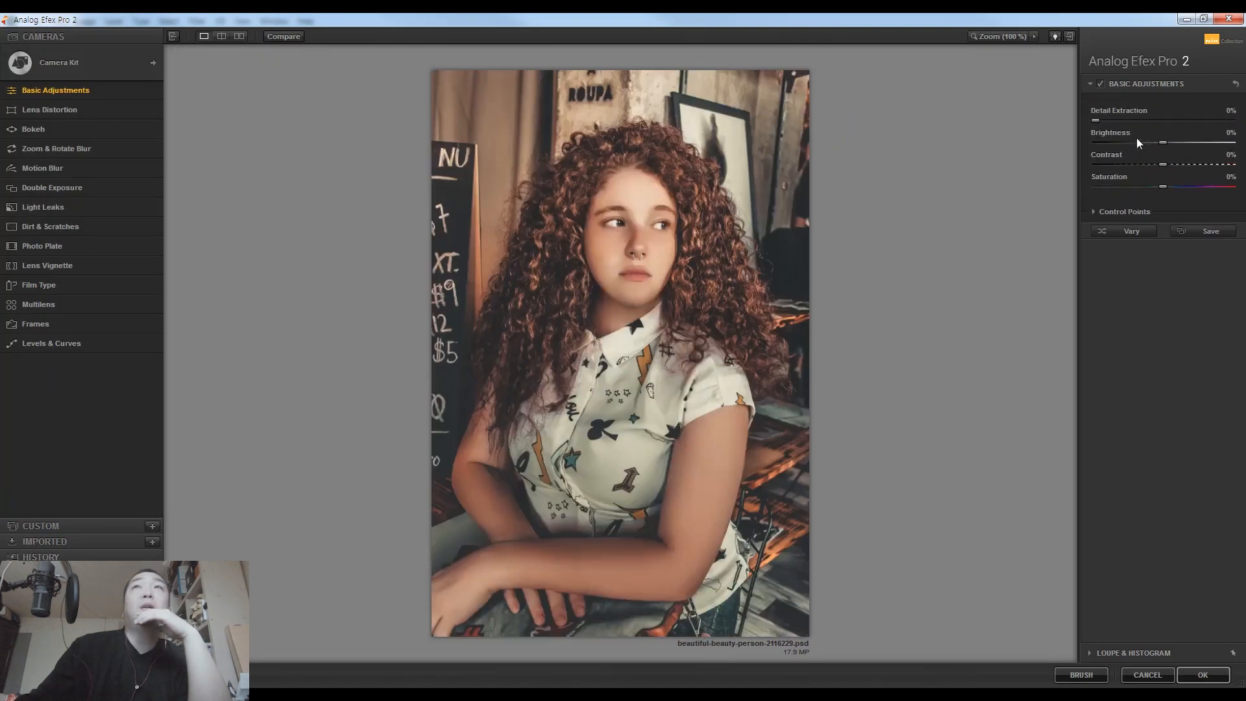
{"action": "left_click", "coordinate": [1109, 121]}
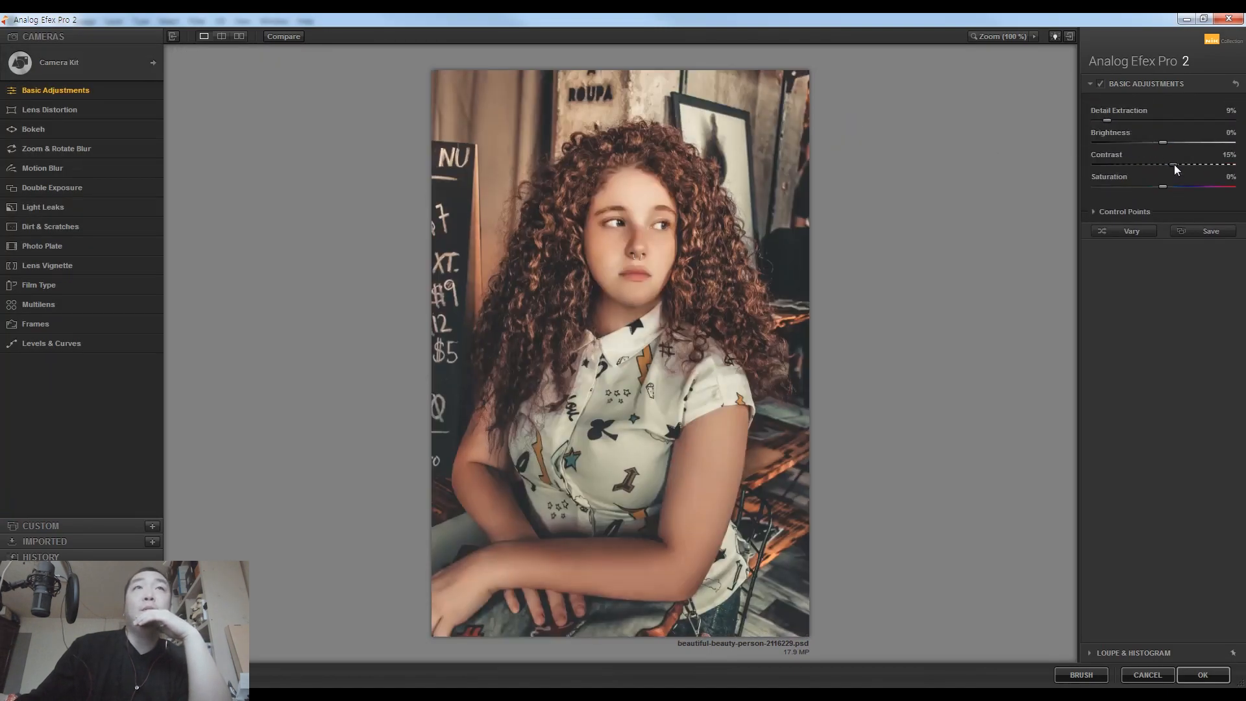
{"action": "left_click_drag", "start_coordinate": [1169, 164], "coordinate": [1170, 162]}
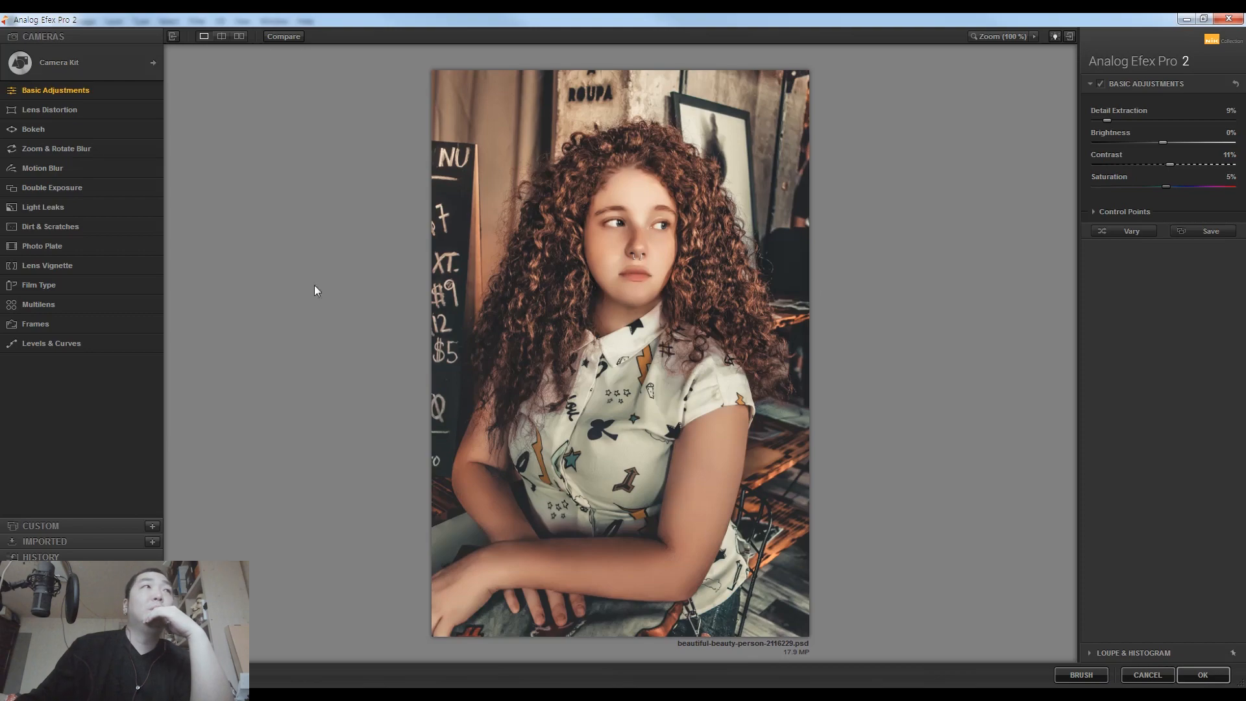
Step: Add a Warm film type, shift it towards faded, set its strength to 20%, and apply the Analog Efex effect
{"action": "left_click", "coordinate": [149, 286]}
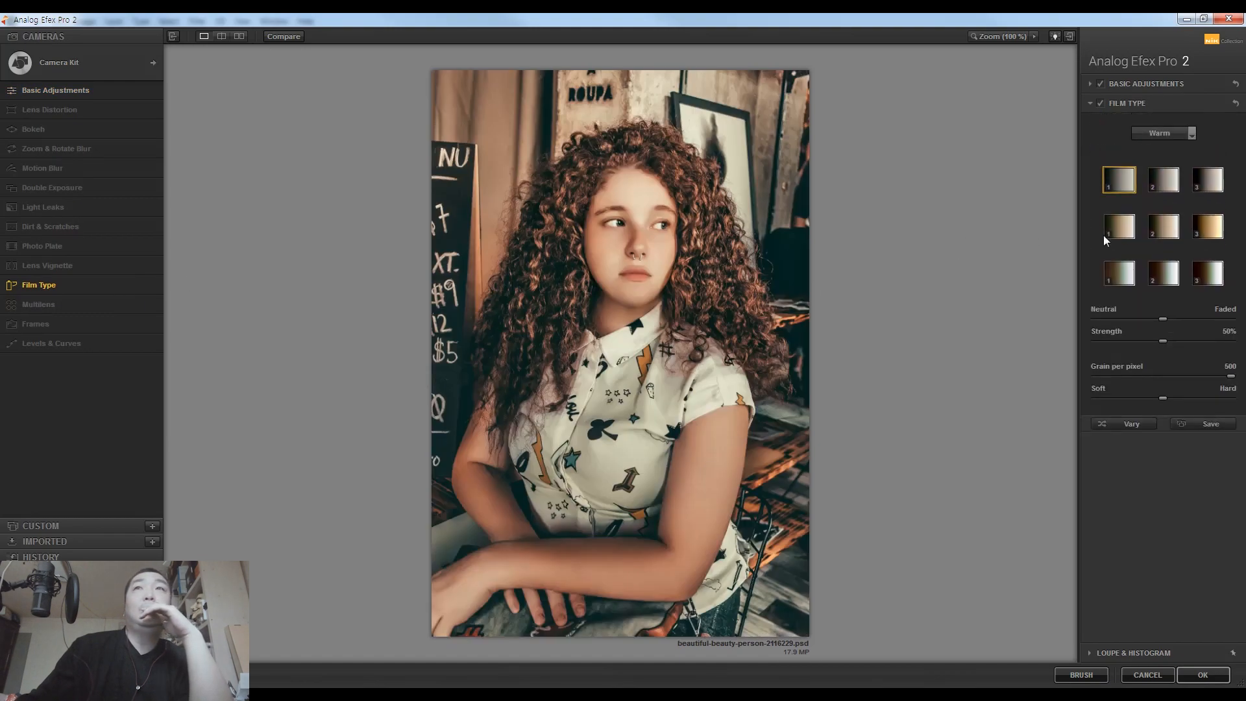
{"action": "left_click", "coordinate": [1193, 321]}
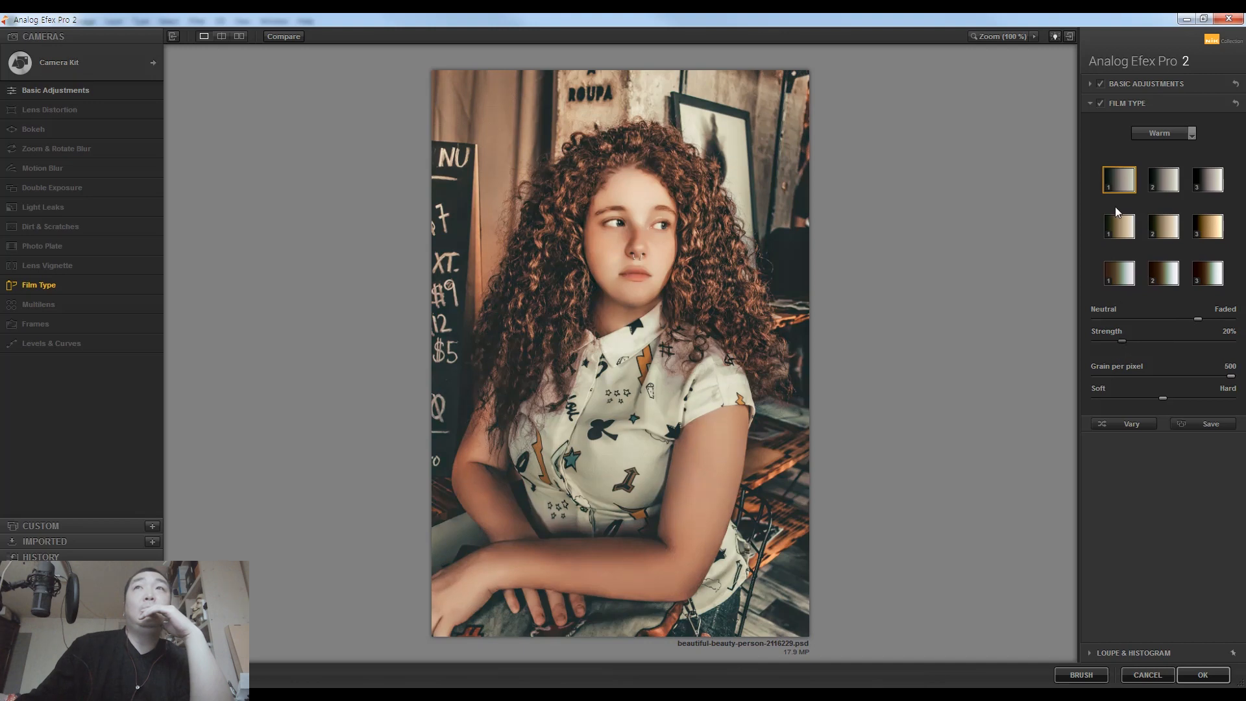
{"action": "left_click", "coordinate": [1202, 675]}
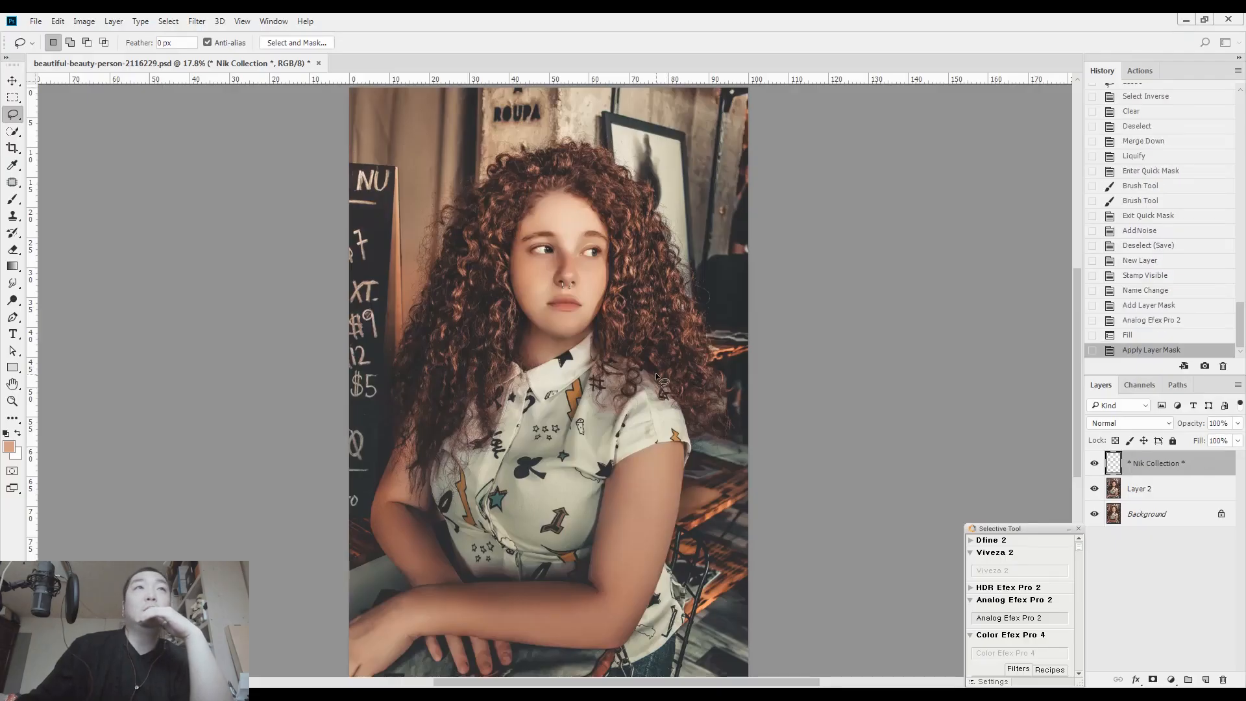
Step: Start Color Efex Pro 4 and lower the opacity of its Bleach Bypass filter
{"action": "left_click", "coordinate": [1012, 652]}
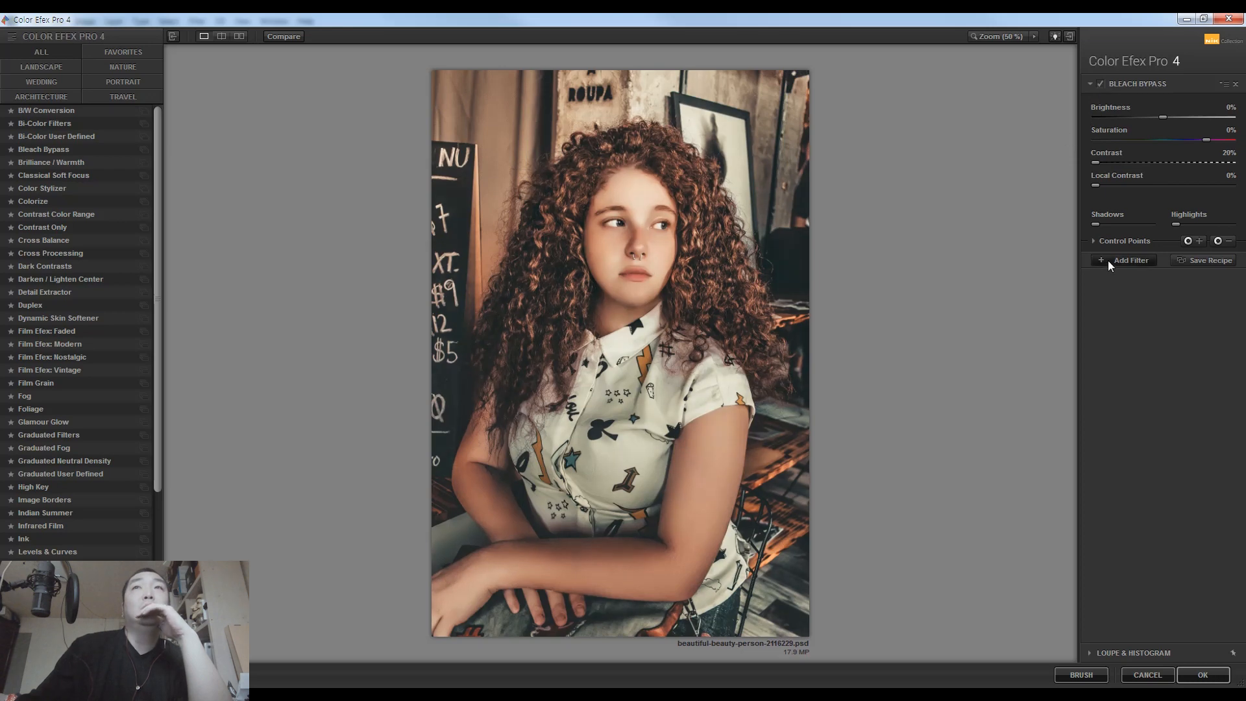
{"action": "left_click", "coordinate": [1094, 242]}
{"action": "double_click", "coordinate": [1174, 267]}
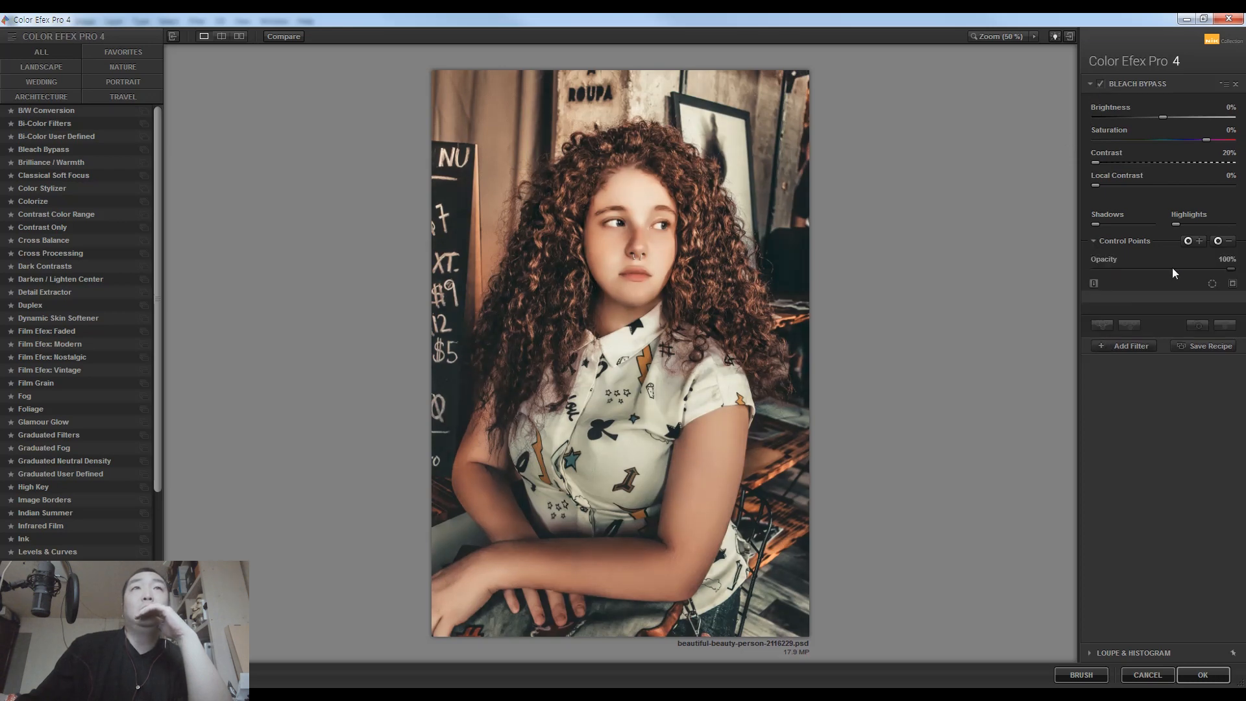
{"action": "left_click", "coordinate": [1171, 269]}
Step: Add a Cross Processing filter using method L02 at 8% strength
{"action": "left_click", "coordinate": [1128, 345]}
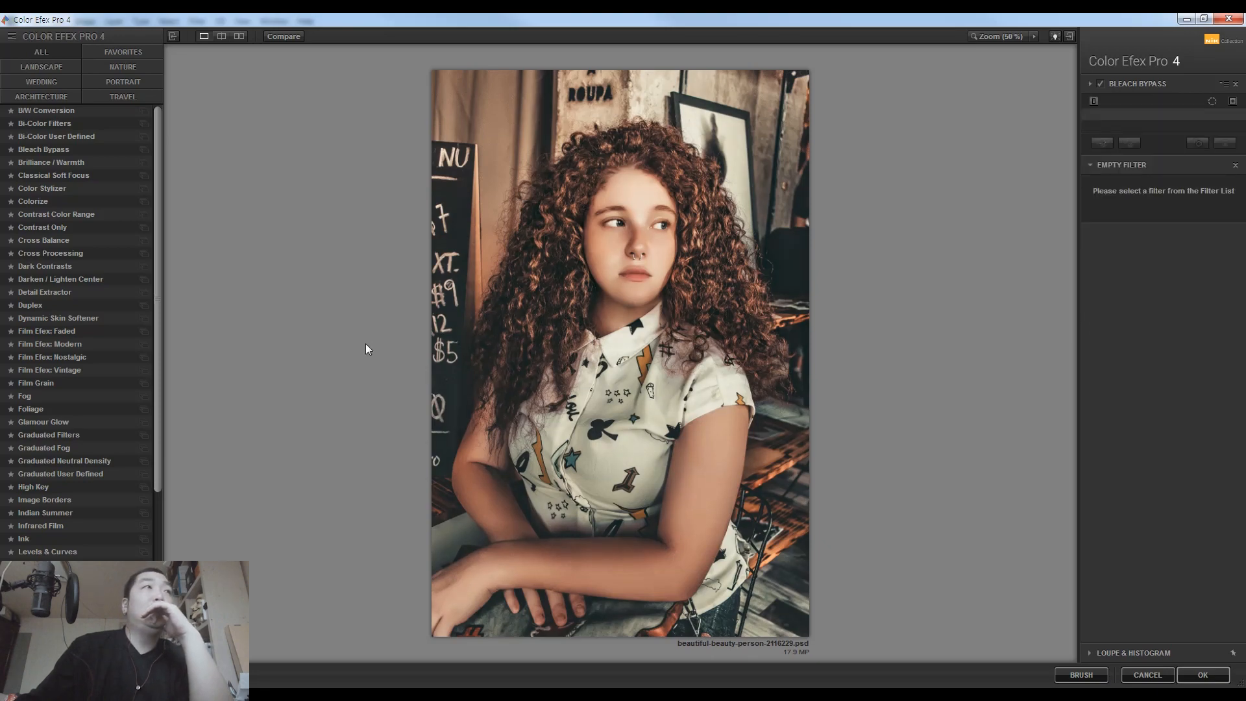
{"action": "left_click", "coordinate": [120, 251]}
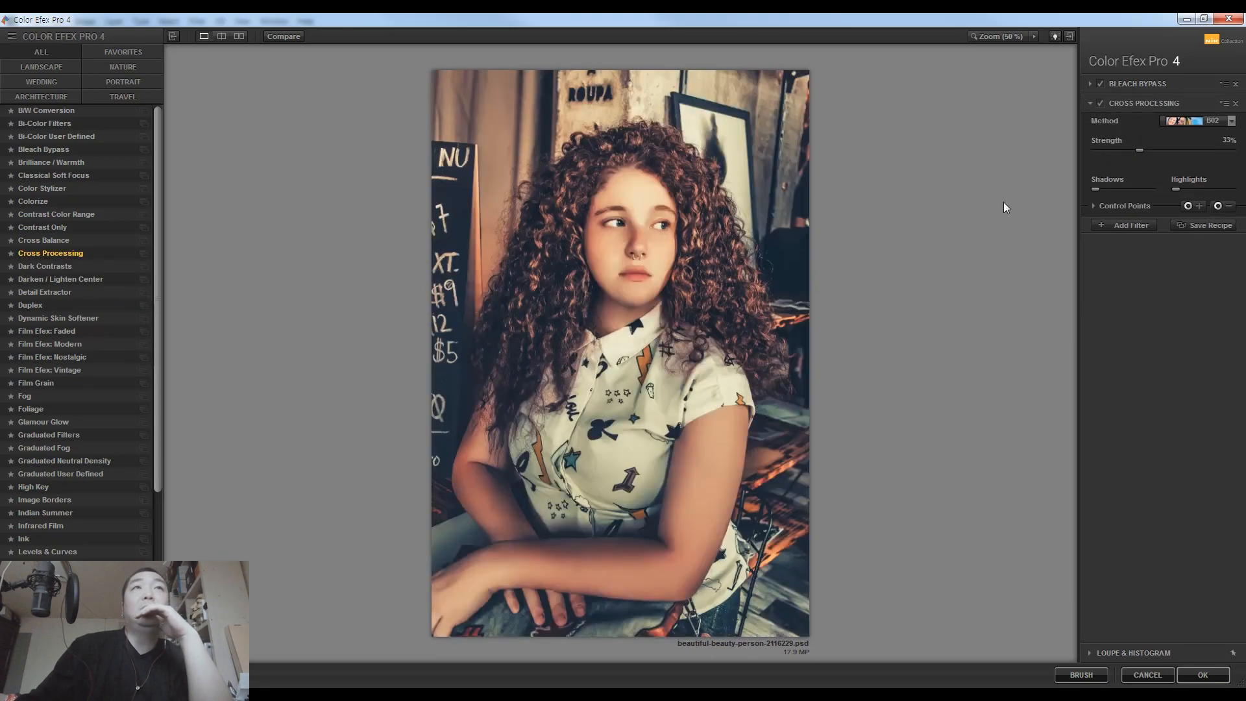
{"action": "left_click", "coordinate": [1217, 134]}
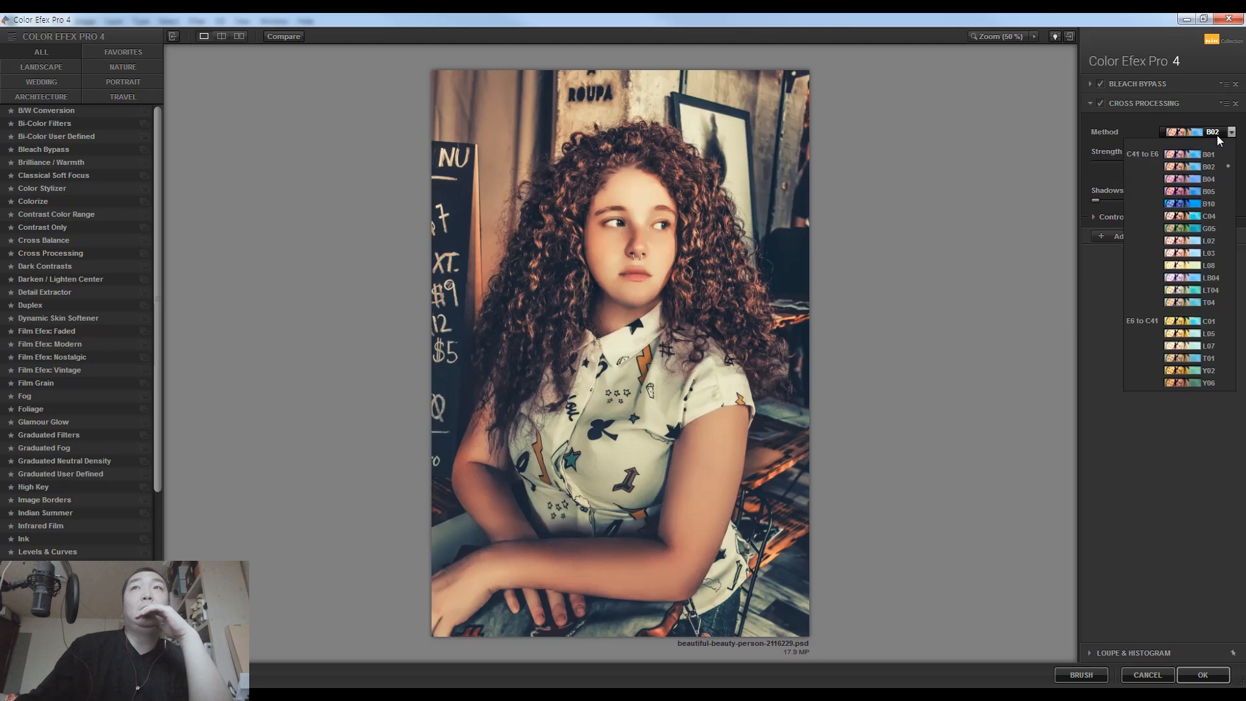
{"action": "left_click", "coordinate": [1197, 240]}
{"action": "left_click", "coordinate": [1107, 160]}
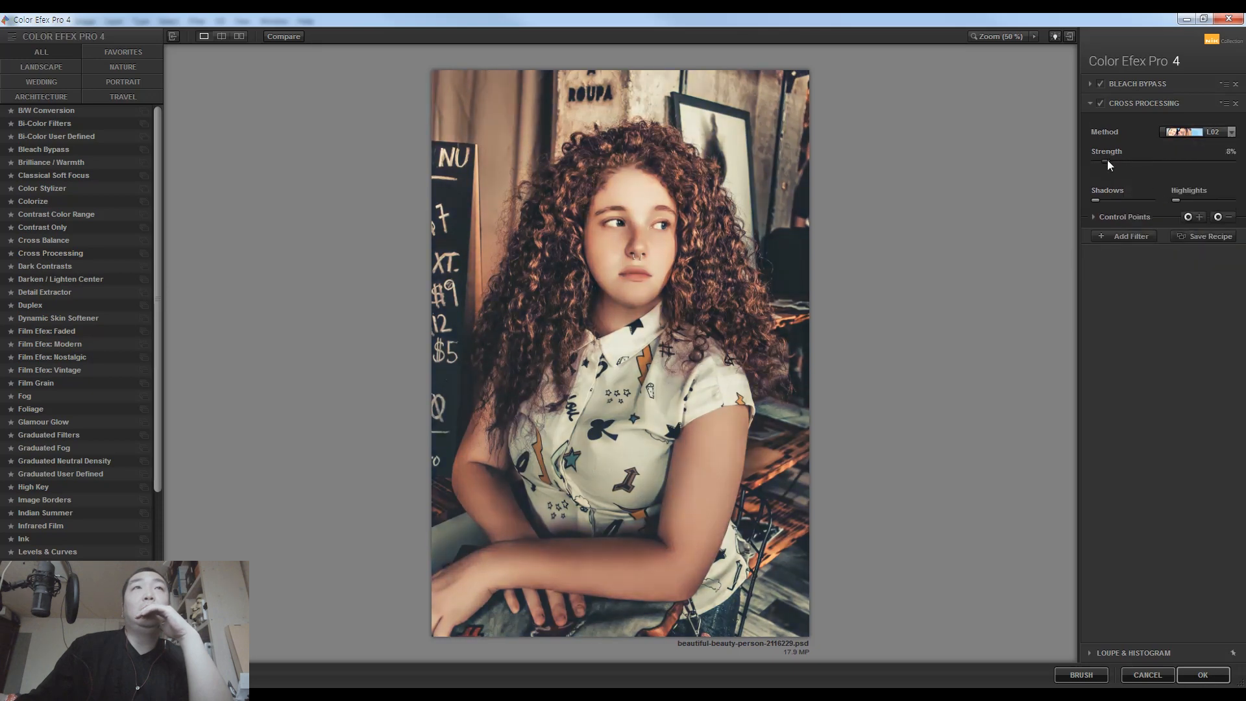
Step: Add a Detail Extractor filter at 9% and apply the Color Efex filter stack
{"action": "left_click", "coordinate": [1123, 236]}
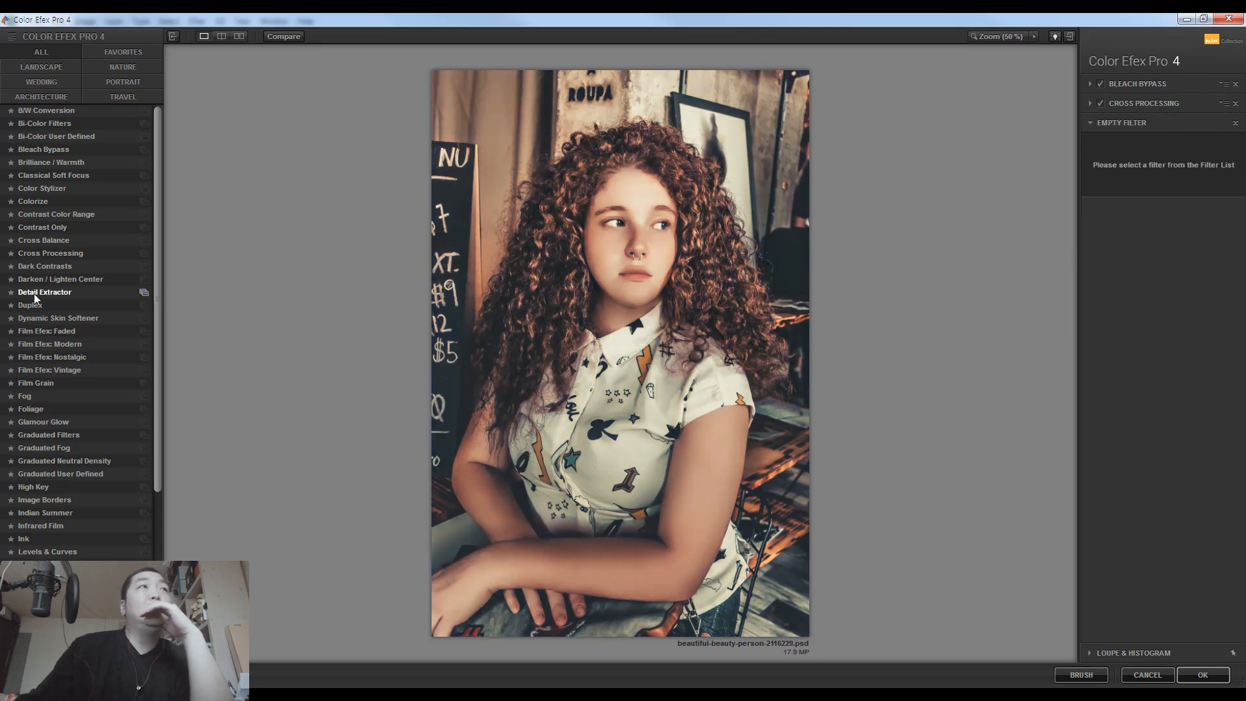
{"action": "left_click", "coordinate": [33, 292]}
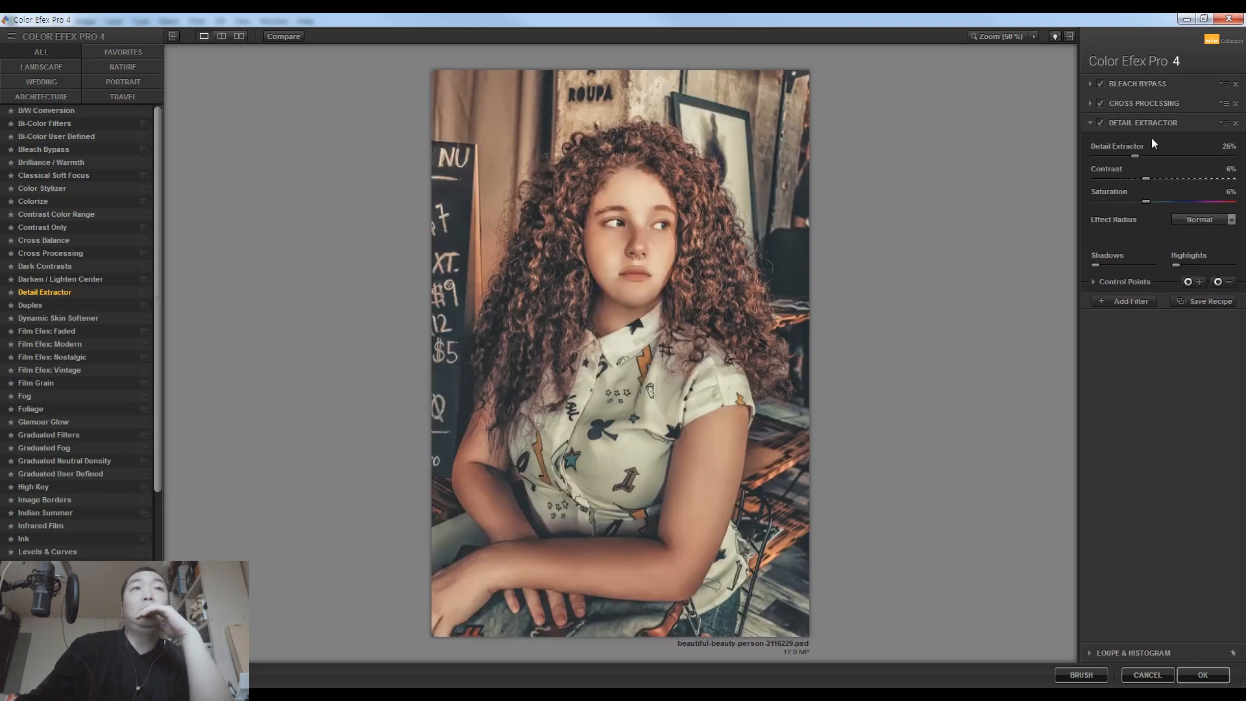
{"action": "left_click", "coordinate": [1111, 158]}
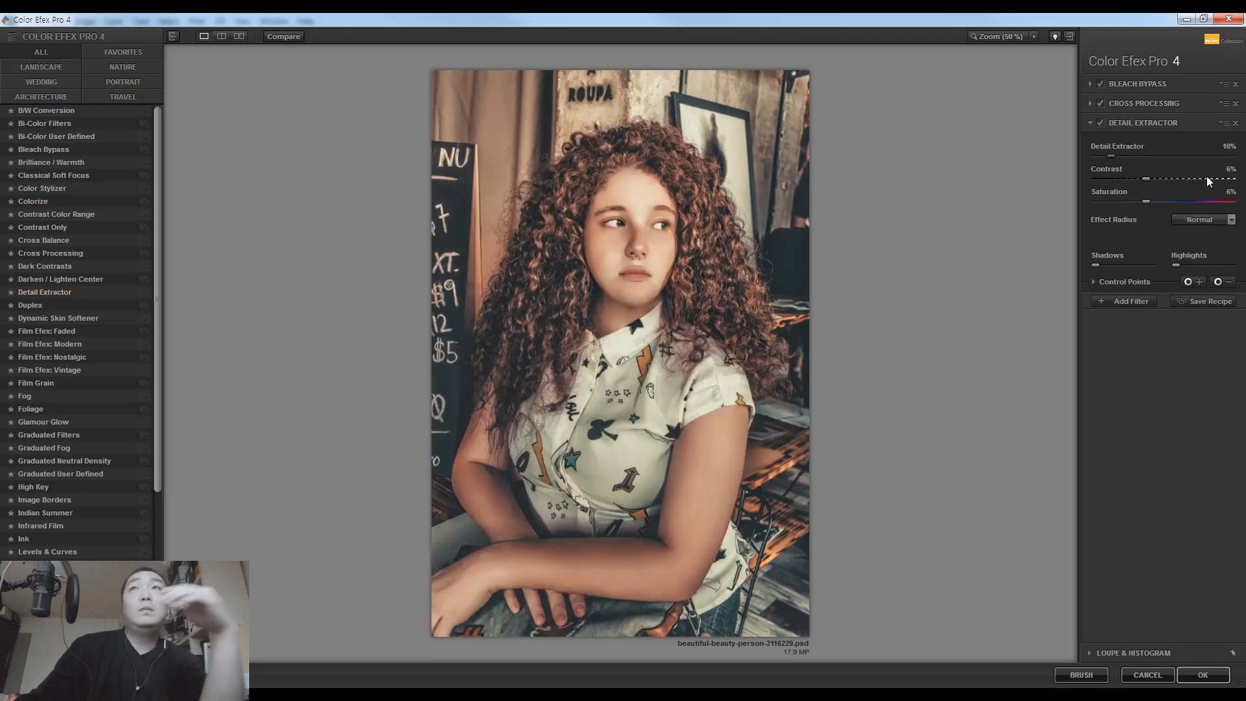
{"action": "left_click", "coordinate": [1100, 123]}
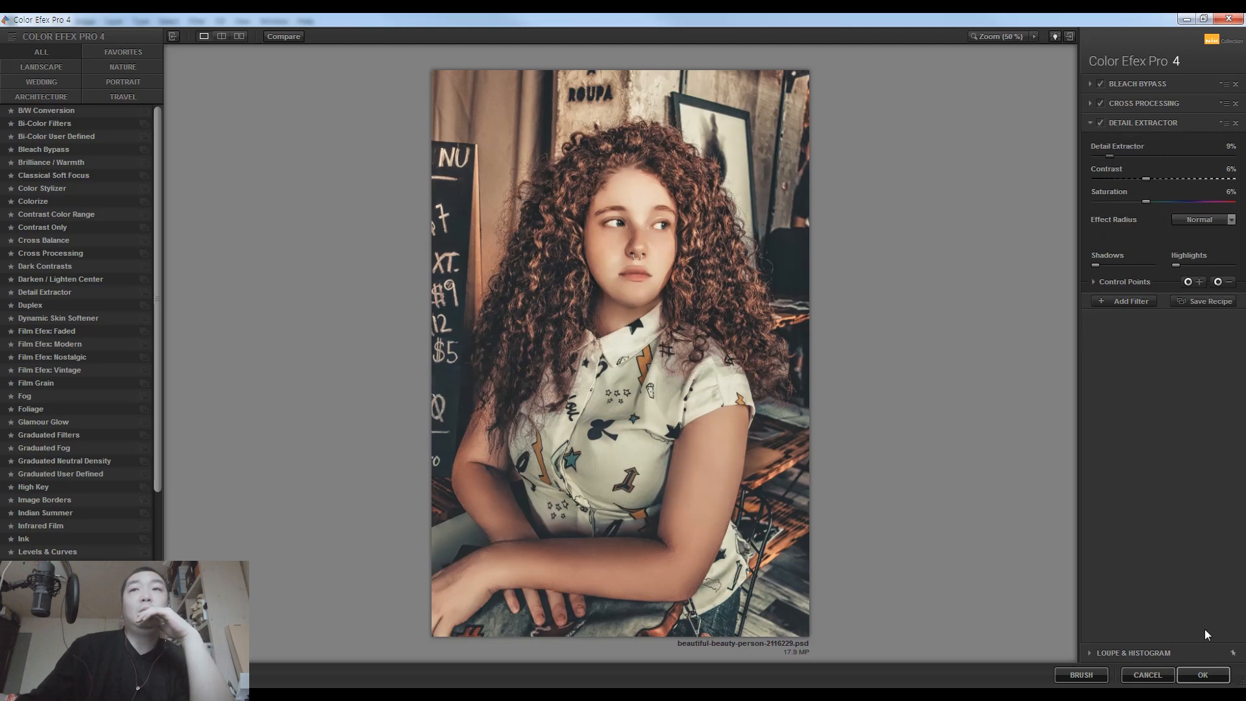
{"action": "left_click", "coordinate": [1208, 675]}
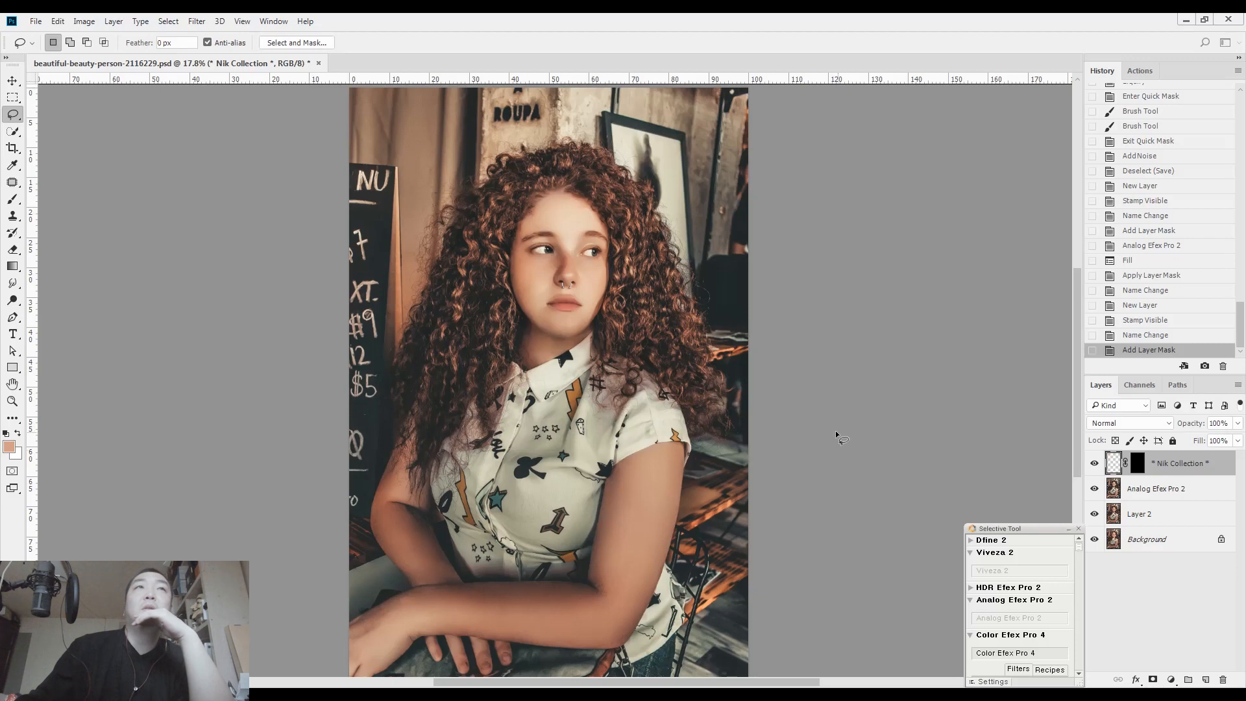
Step: Merge the Color Efex Pro 4 layer down into the Analog Efex Pro 2 layer
{"action": "scroll", "coordinate": [625, 332], "scroll_direction": "up", "scroll_amount": 2}
{"action": "scroll", "coordinate": [624, 333], "scroll_direction": "up", "scroll_amount": 1}
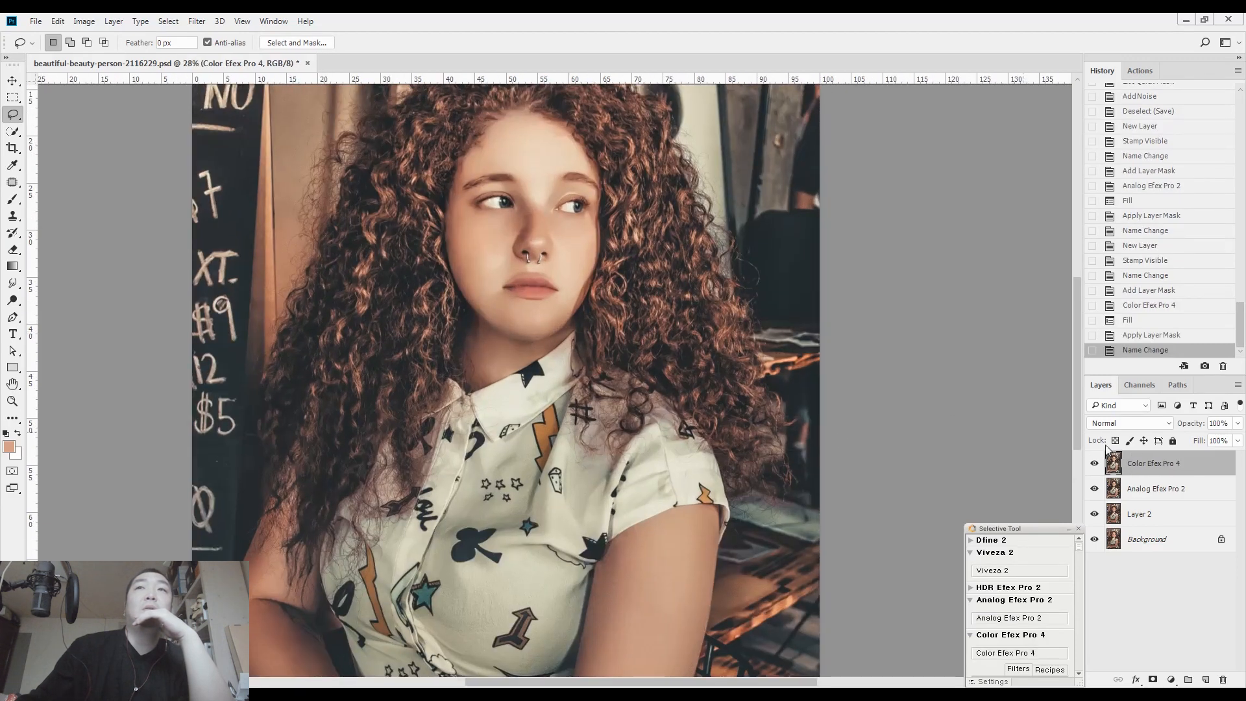
{"action": "key", "text": "ctrl+e"}
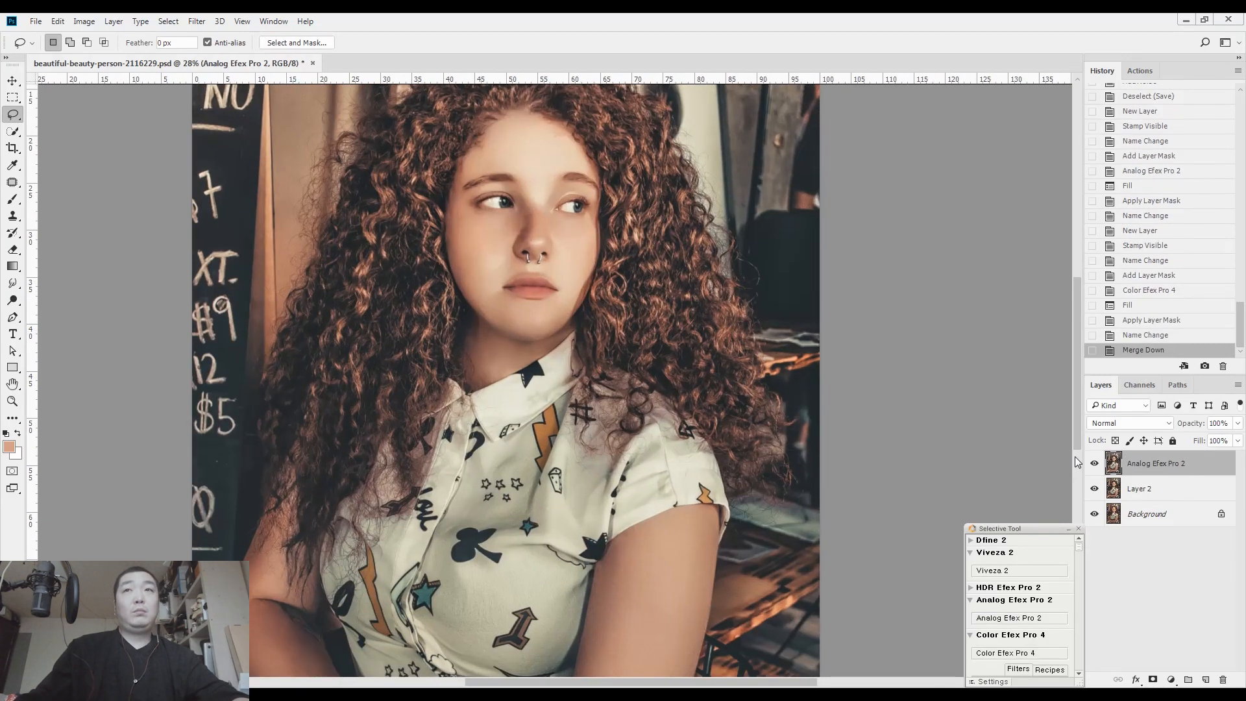
Step: Compare the portrait with and without the color grading by toggling the Analog Efex Pro 2 layer
{"action": "scroll", "coordinate": [868, 418], "scroll_direction": "down", "scroll_amount": 1}
{"action": "left_click", "coordinate": [1095, 465]}
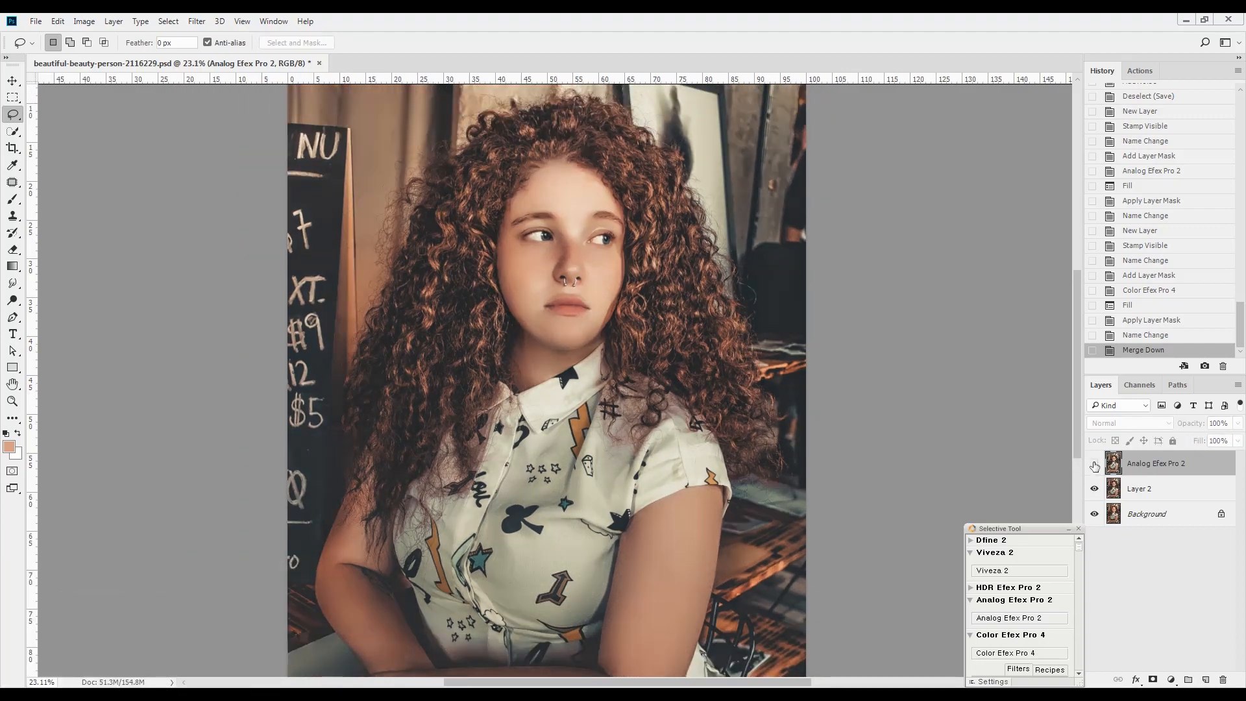
{"action": "left_click", "coordinate": [1095, 465]}
{"action": "left_click", "coordinate": [1094, 465]}
{"action": "left_click", "coordinate": [1095, 465]}
{"action": "scroll", "coordinate": [793, 394], "scroll_direction": "down", "scroll_amount": 1}
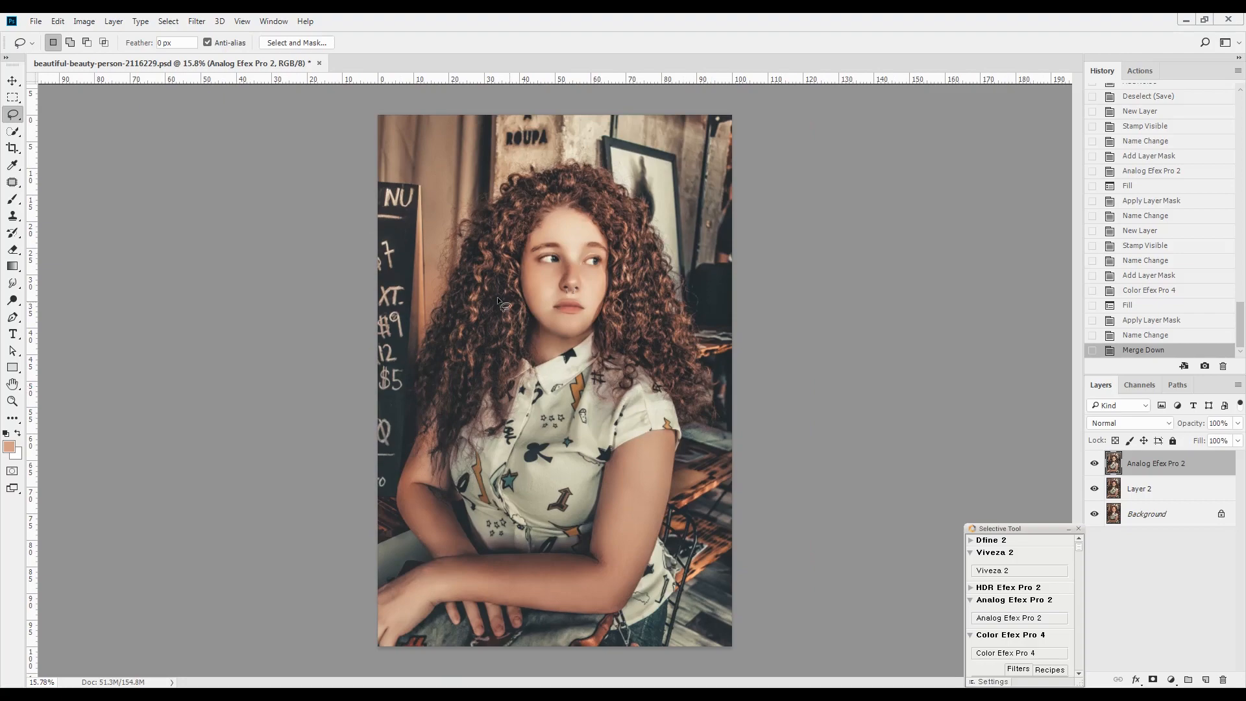
Step: Examine the graded portrait up close across the face, hair, shirt, arms and background
{"action": "scroll", "coordinate": [489, 295], "scroll_direction": "up", "scroll_amount": 1}
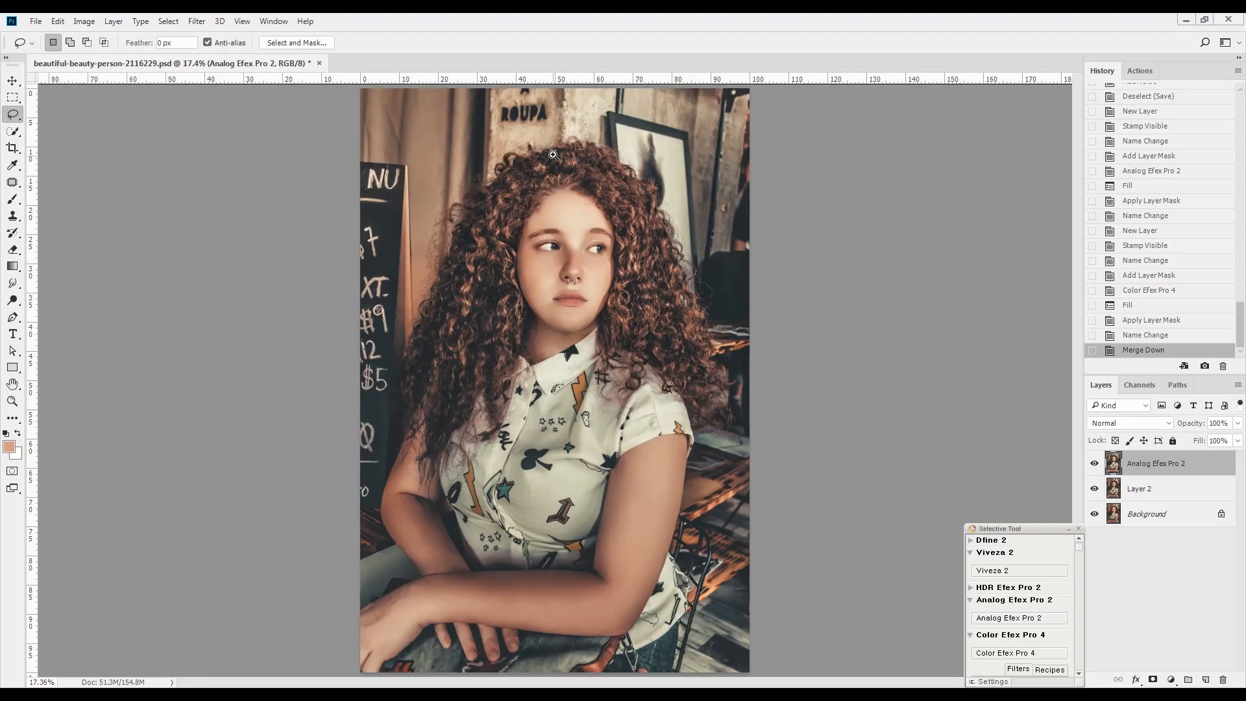
{"action": "left_click_drag", "start_coordinate": [553, 155], "coordinate": [604, 109]}
{"action": "left_click_drag", "start_coordinate": [733, 328], "coordinate": [671, 263]}
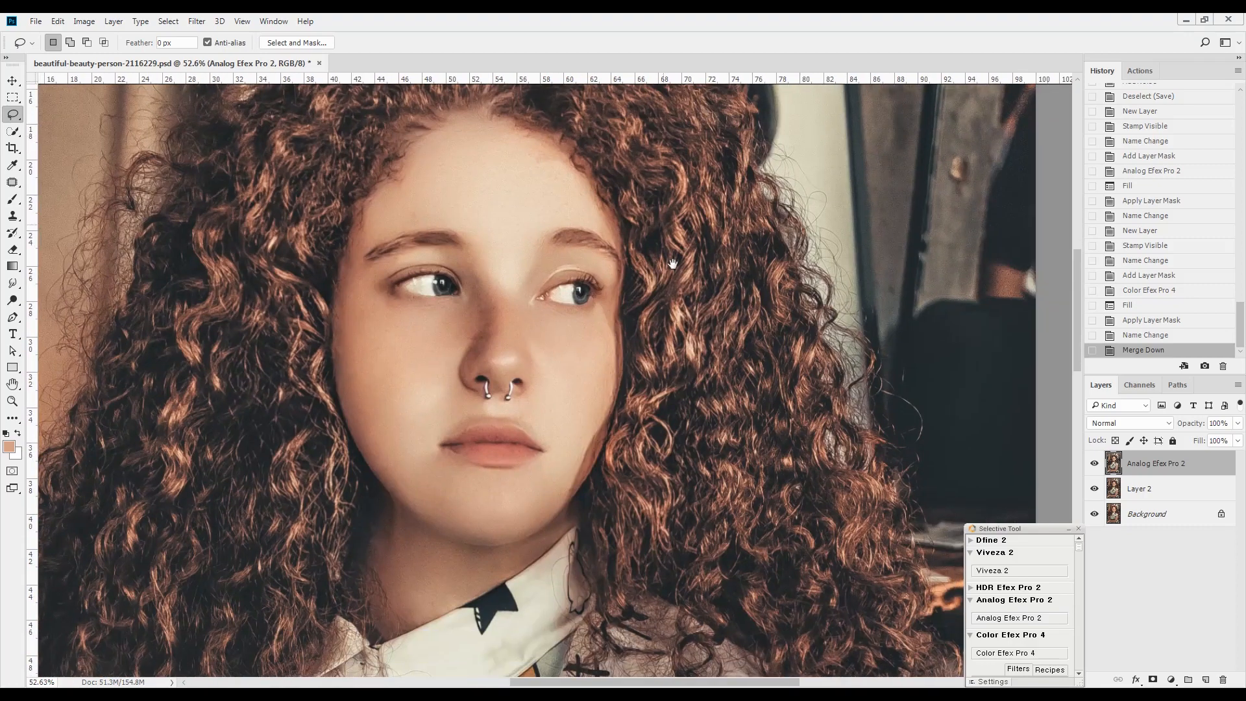
{"action": "left_click_drag", "start_coordinate": [672, 446], "coordinate": [609, 222]}
{"action": "left_click_drag", "start_coordinate": [654, 425], "coordinate": [652, 211]}
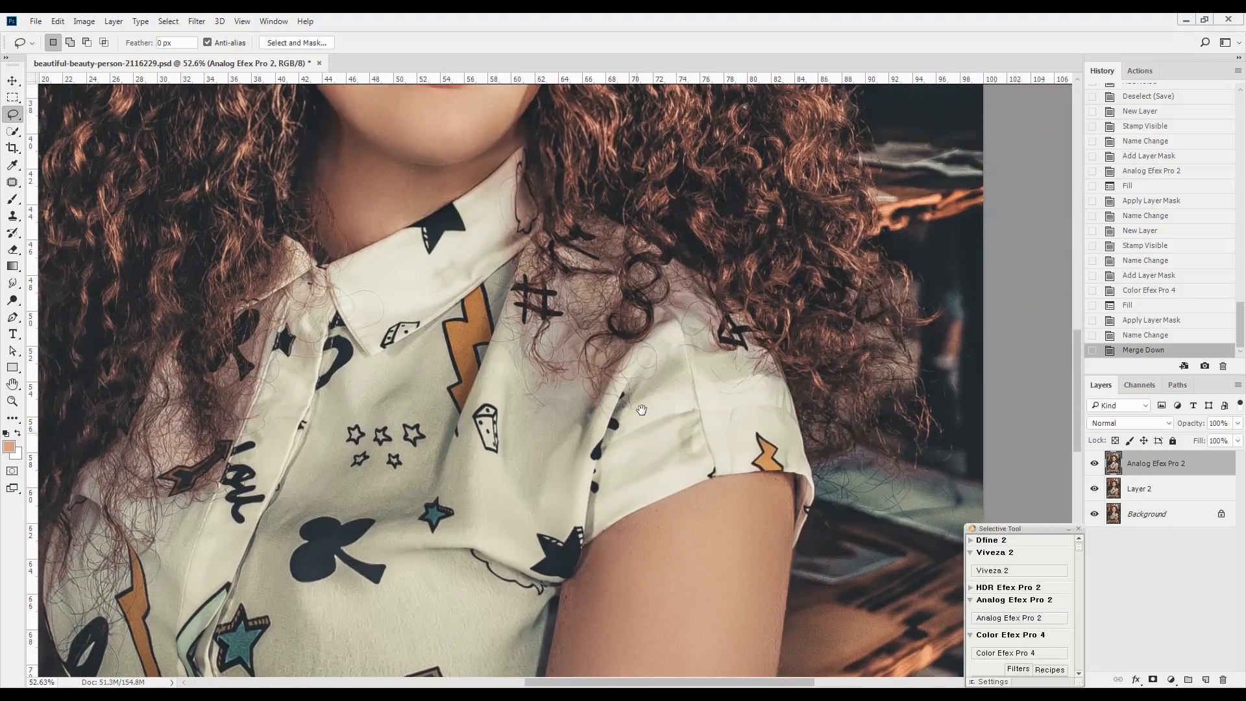
{"action": "left_click_drag", "start_coordinate": [640, 416], "coordinate": [699, 197]}
{"action": "left_click_drag", "start_coordinate": [647, 359], "coordinate": [636, 217]}
{"action": "left_click_drag", "start_coordinate": [597, 370], "coordinate": [713, 366]}
{"action": "left_click_drag", "start_coordinate": [560, 300], "coordinate": [657, 311]}
{"action": "left_click_drag", "start_coordinate": [566, 313], "coordinate": [628, 583]}
{"action": "left_click_drag", "start_coordinate": [590, 331], "coordinate": [540, 591]}
{"action": "left_click_drag", "start_coordinate": [645, 272], "coordinate": [573, 461]}
{"action": "left_click_drag", "start_coordinate": [571, 387], "coordinate": [508, 393]}
{"action": "scroll", "coordinate": [689, 389], "scroll_direction": "down", "scroll_amount": 6}
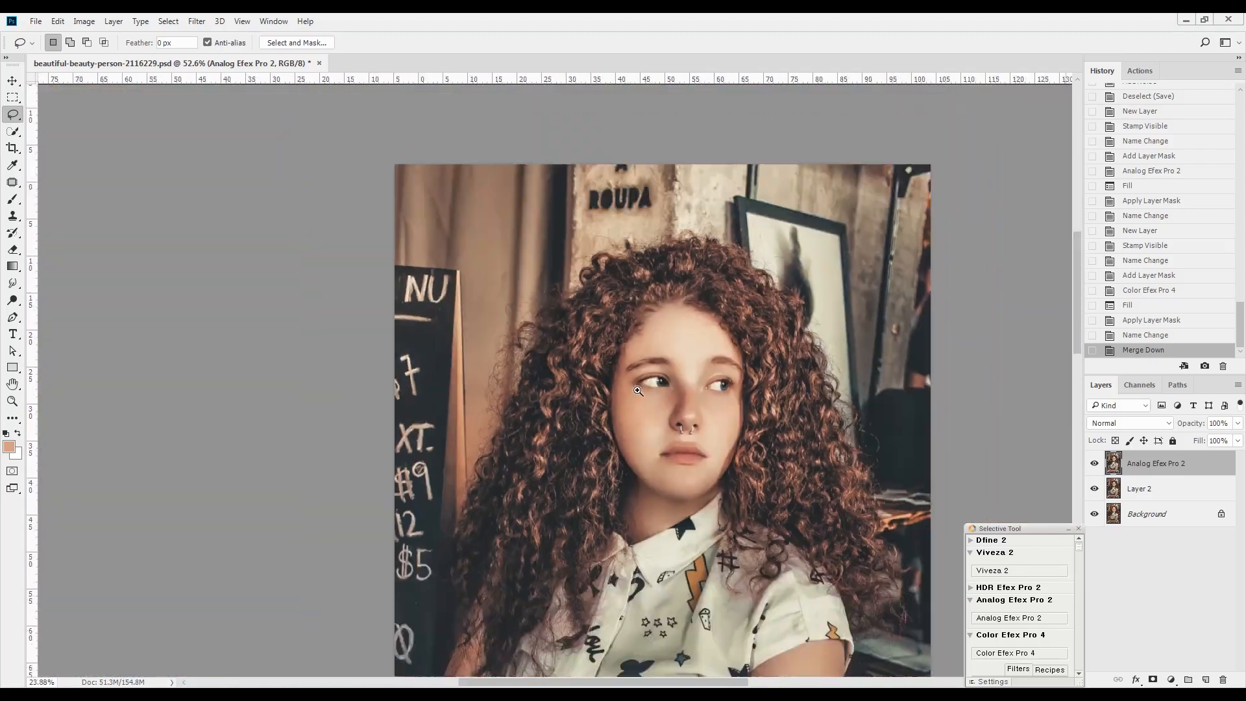
{"action": "scroll", "coordinate": [714, 410], "scroll_direction": "up", "scroll_amount": 9}
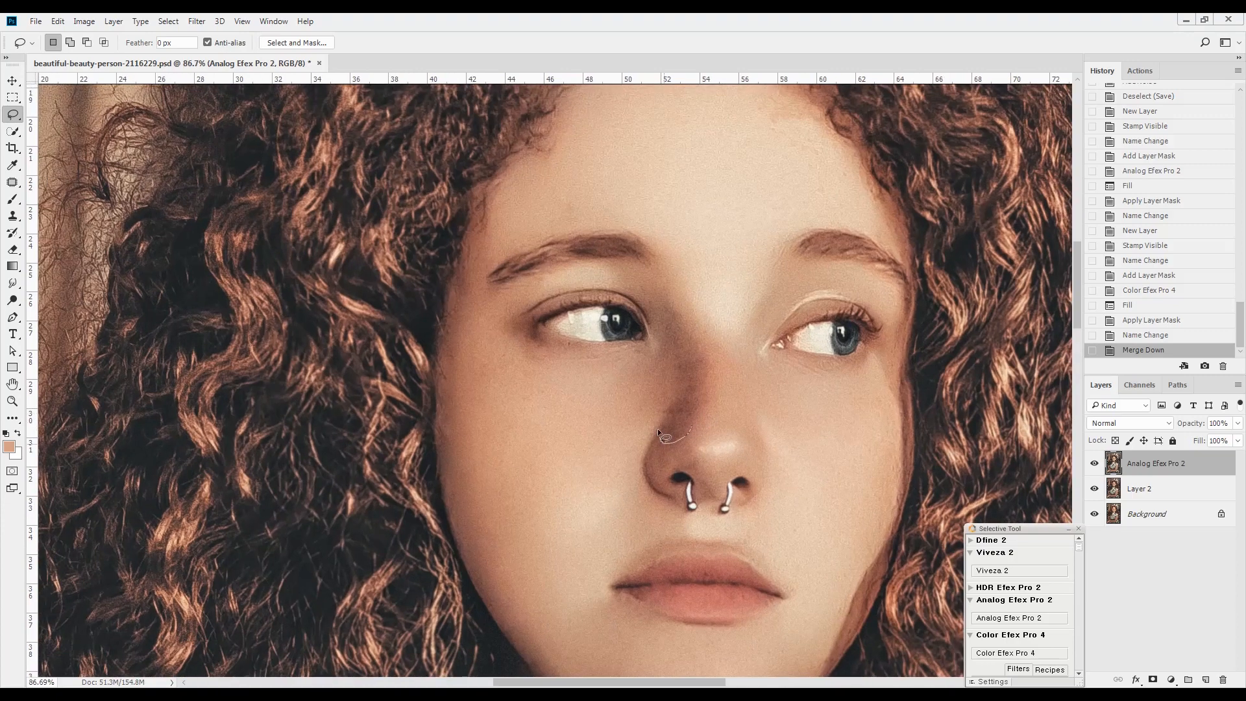
{"action": "mouse_move", "coordinate": [704, 351]}
{"action": "left_mouse_down"}
{"action": "mouse_move", "coordinate": [703, 402]}
{"action": "mouse_move", "coordinate": [683, 431]}
{"action": "left_mouse_up"}
{"action": "left_click", "coordinate": [734, 399]}
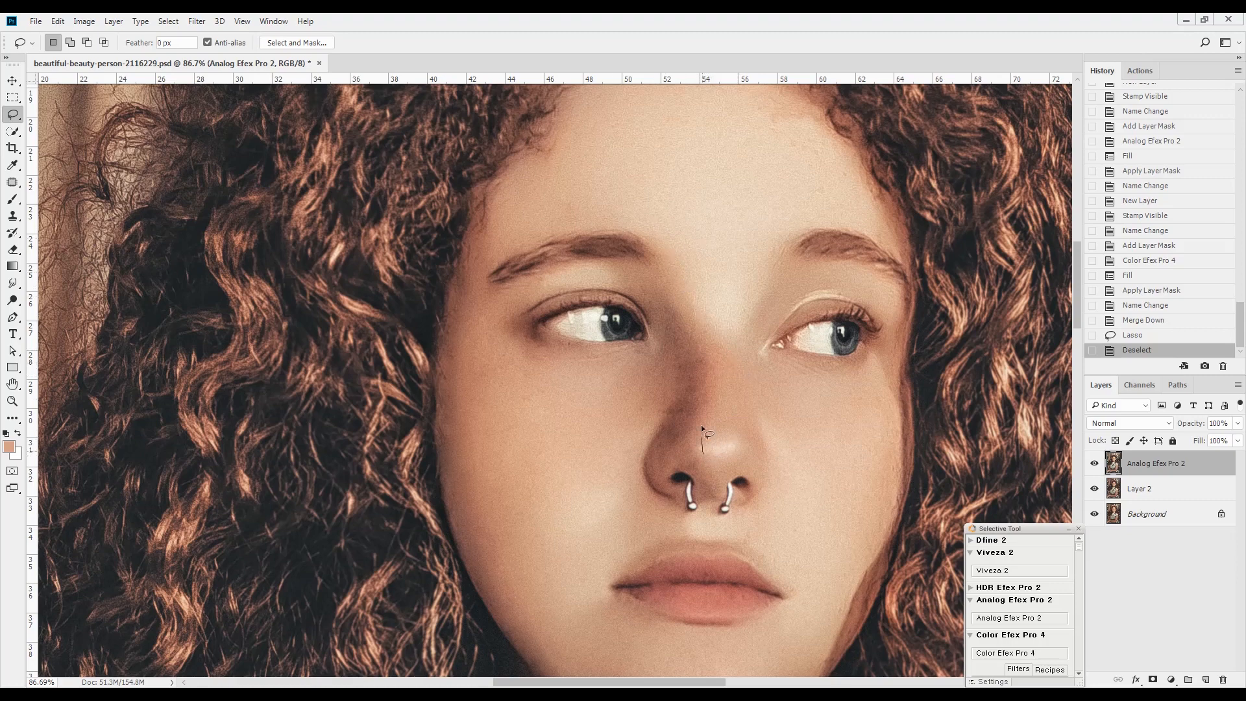
{"action": "mouse_move", "coordinate": [710, 303]}
{"action": "left_mouse_down"}
{"action": "mouse_move", "coordinate": [734, 441]}
{"action": "mouse_move", "coordinate": [671, 497]}
{"action": "left_mouse_up"}
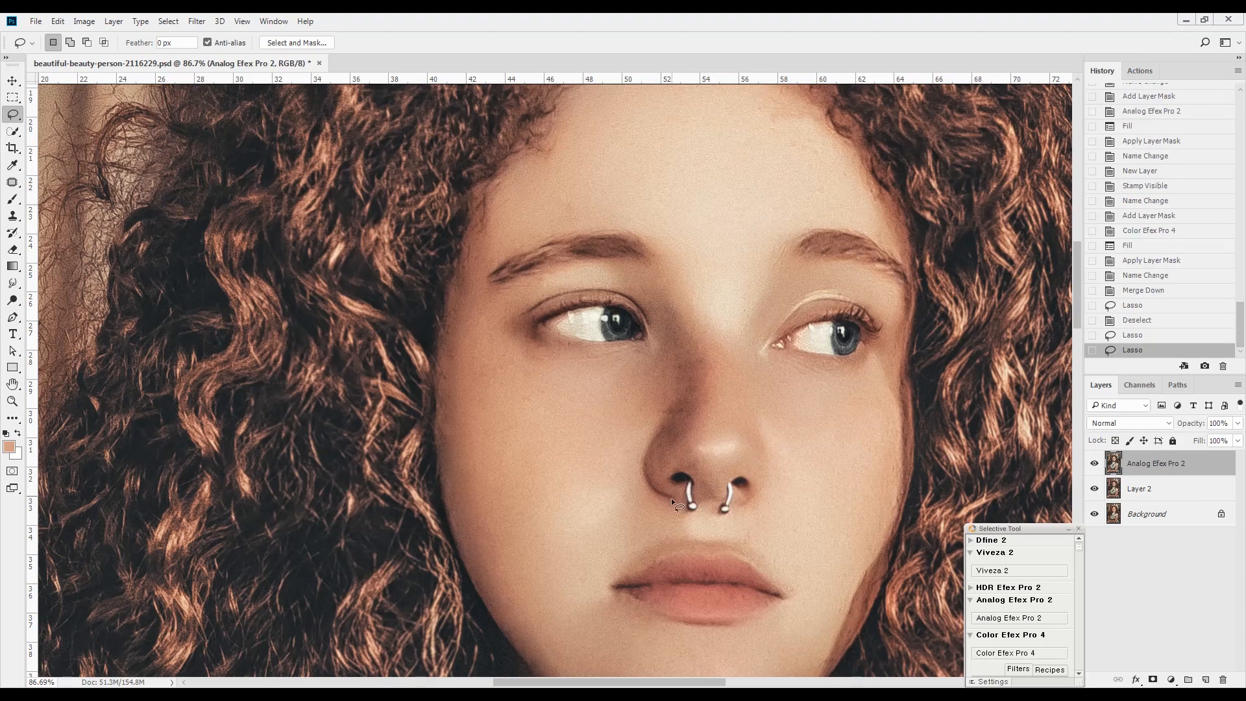
{"action": "mouse_move", "coordinate": [752, 455]}
{"action": "left_mouse_down"}
{"action": "mouse_move", "coordinate": [759, 494]}
{"action": "mouse_move", "coordinate": [722, 506]}
{"action": "left_mouse_up"}
{"action": "mouse_move", "coordinate": [687, 325]}
{"action": "left_mouse_down"}
{"action": "mouse_move", "coordinate": [739, 319]}
{"action": "mouse_move", "coordinate": [743, 436]}
{"action": "left_mouse_up"}
{"action": "left_click", "coordinate": [762, 185]}
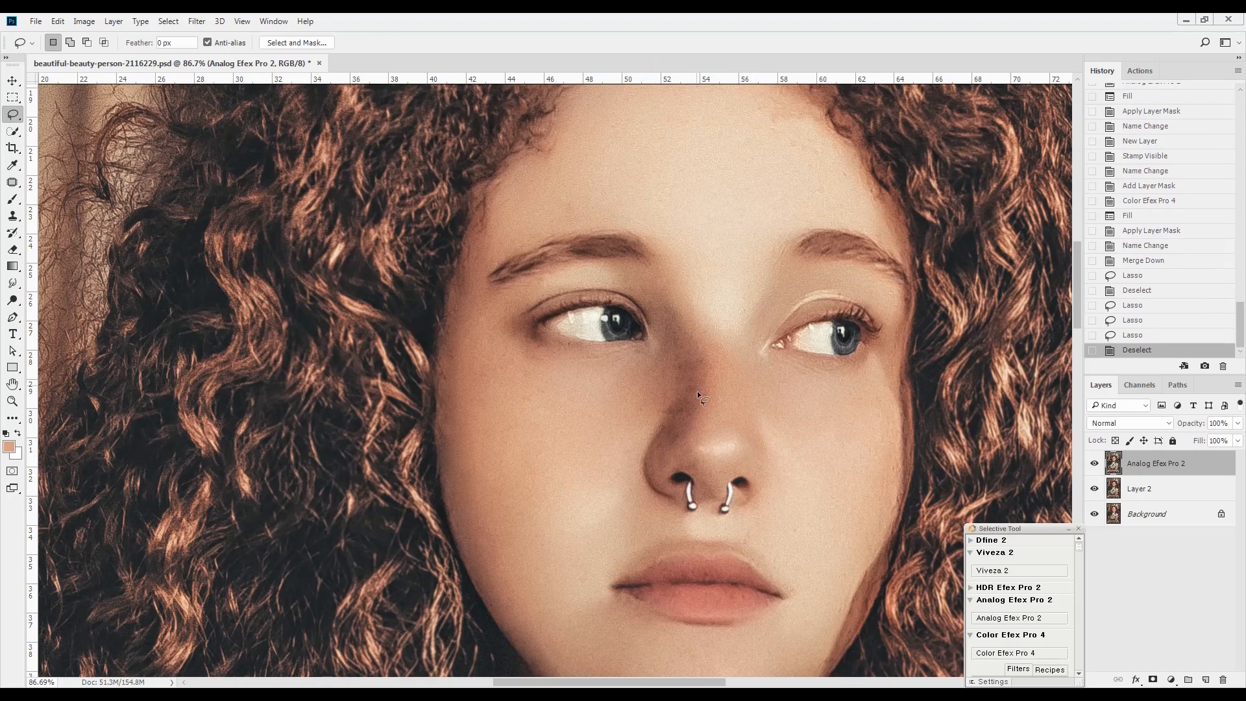
Step: Compare the whole retouched portrait with the original by toggling the Analog Efex Pro 2 and Layer 2 layers
{"action": "key", "text": "ctrl+0"}
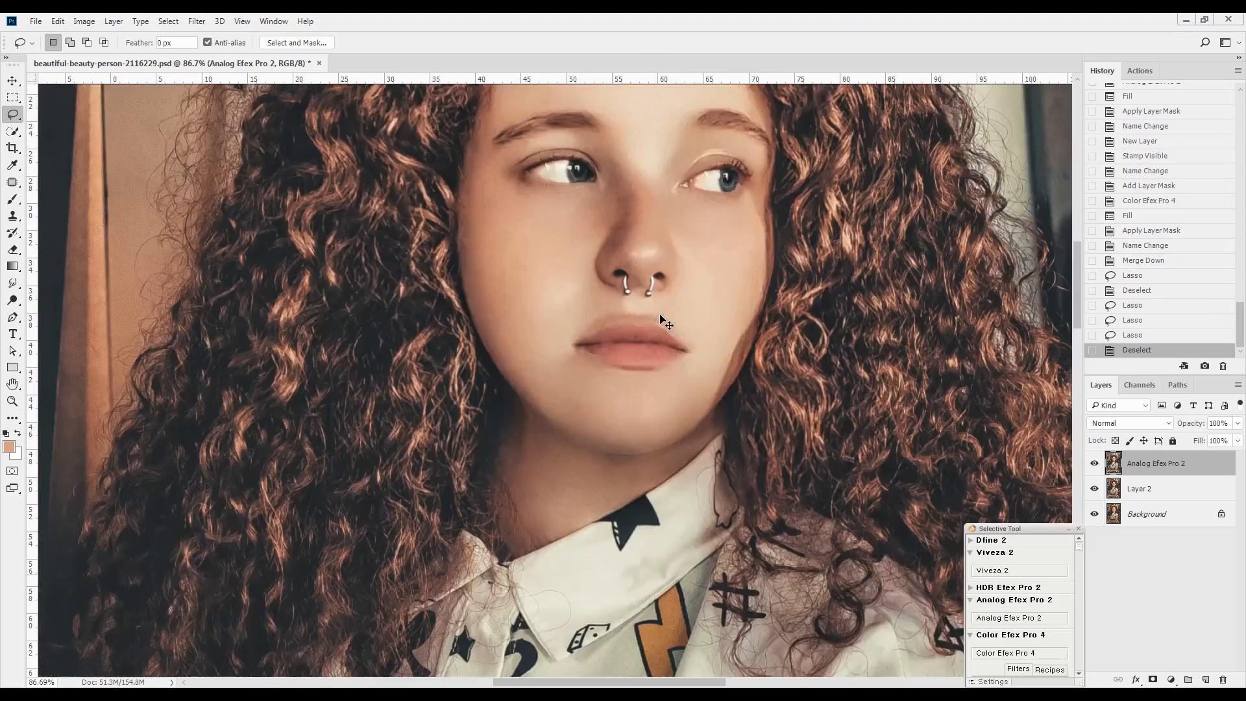
{"action": "left_click", "coordinate": [1094, 463]}
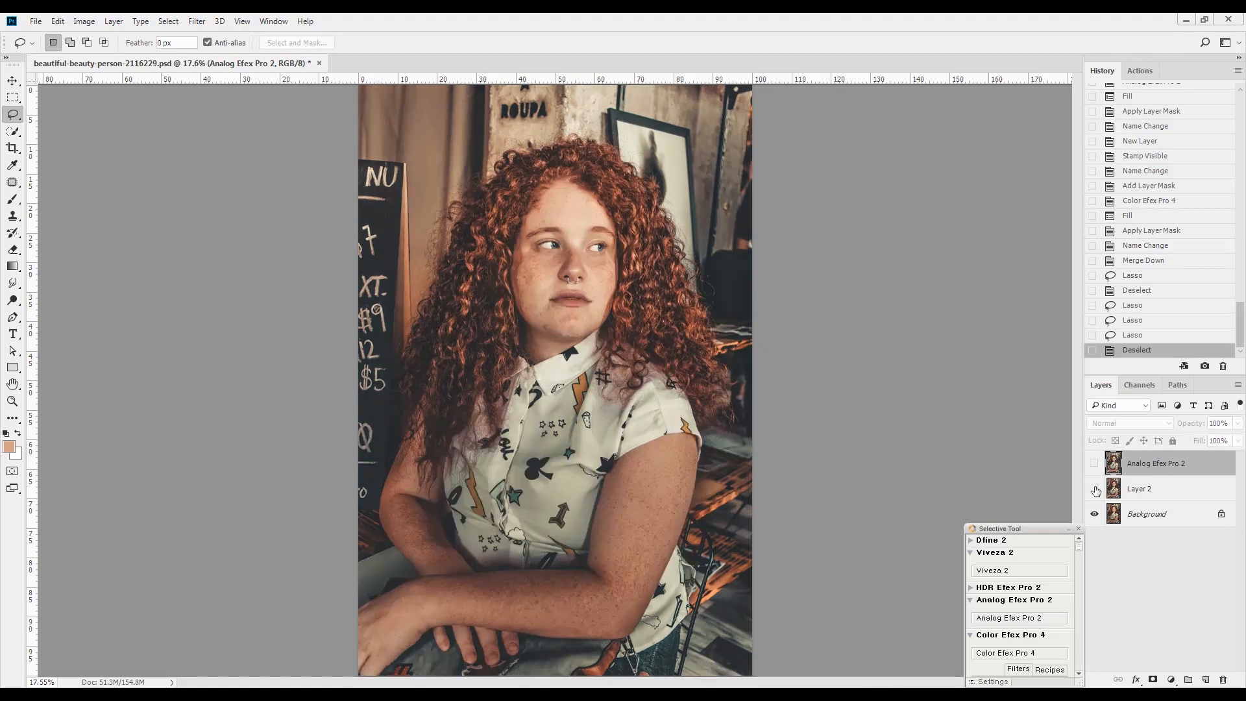
{"action": "left_click", "coordinate": [1094, 463]}
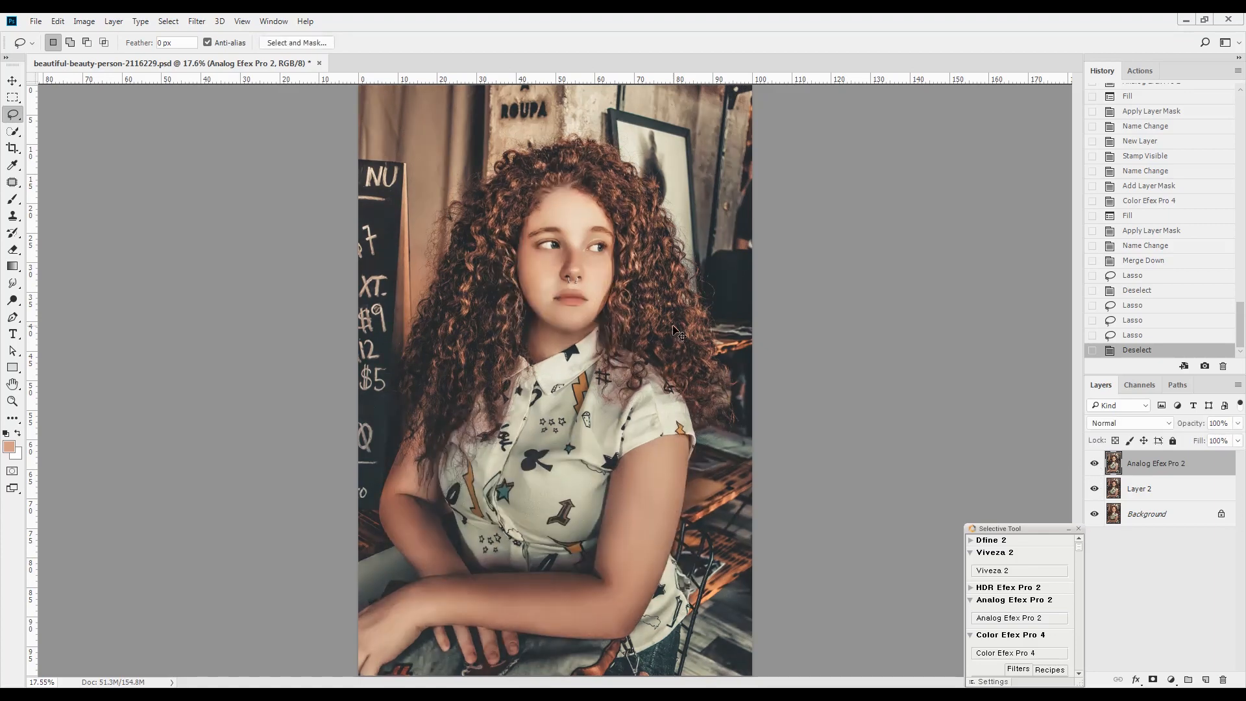
Step: Float the portrait's document window and duplicate the image with all its layers
{"action": "key", "text": "ctrl+e"}
{"action": "key", "text": "ctrl+z"}
{"action": "left_click_drag", "start_coordinate": [272, 63], "coordinate": [619, 124]}
{"action": "right_click", "coordinate": [619, 125]}
{"action": "left_click", "coordinate": [639, 131]}
{"action": "key", "text": "Return"}
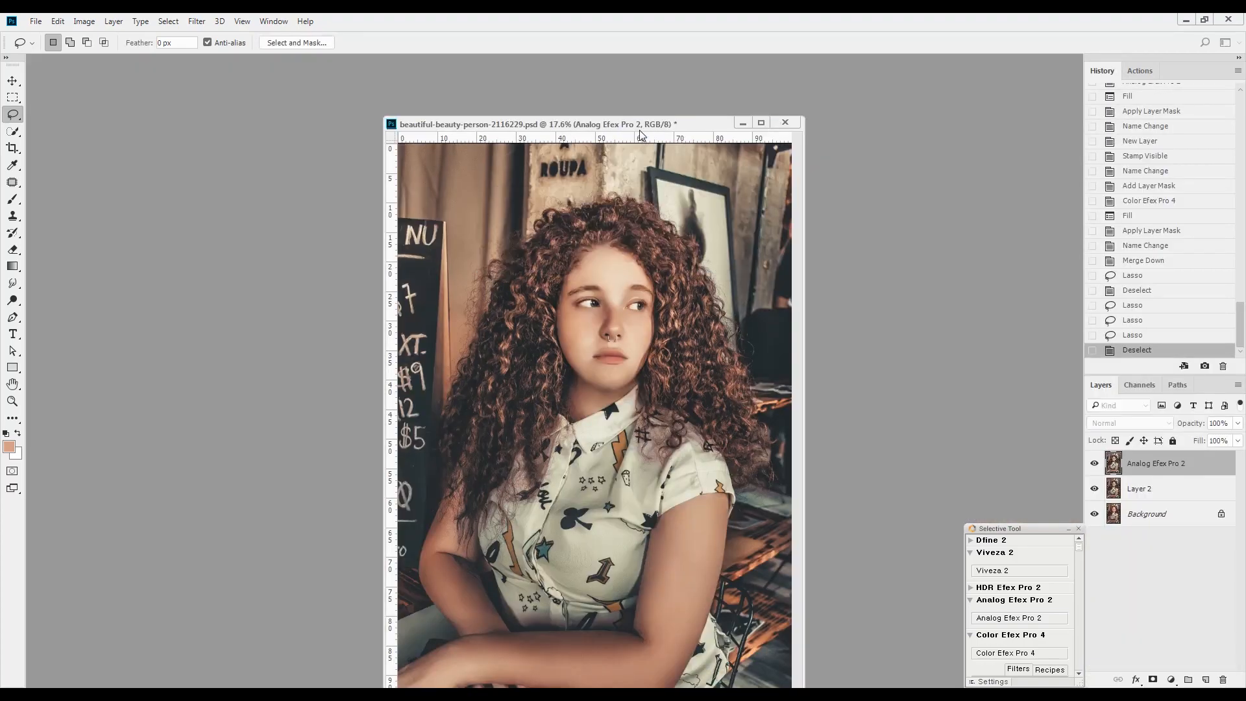
Step: Dock the original and its copy as tabs and arrange them side by side, with the copy fitted to the view
{"action": "key", "text": "ctrl+shift+t"}
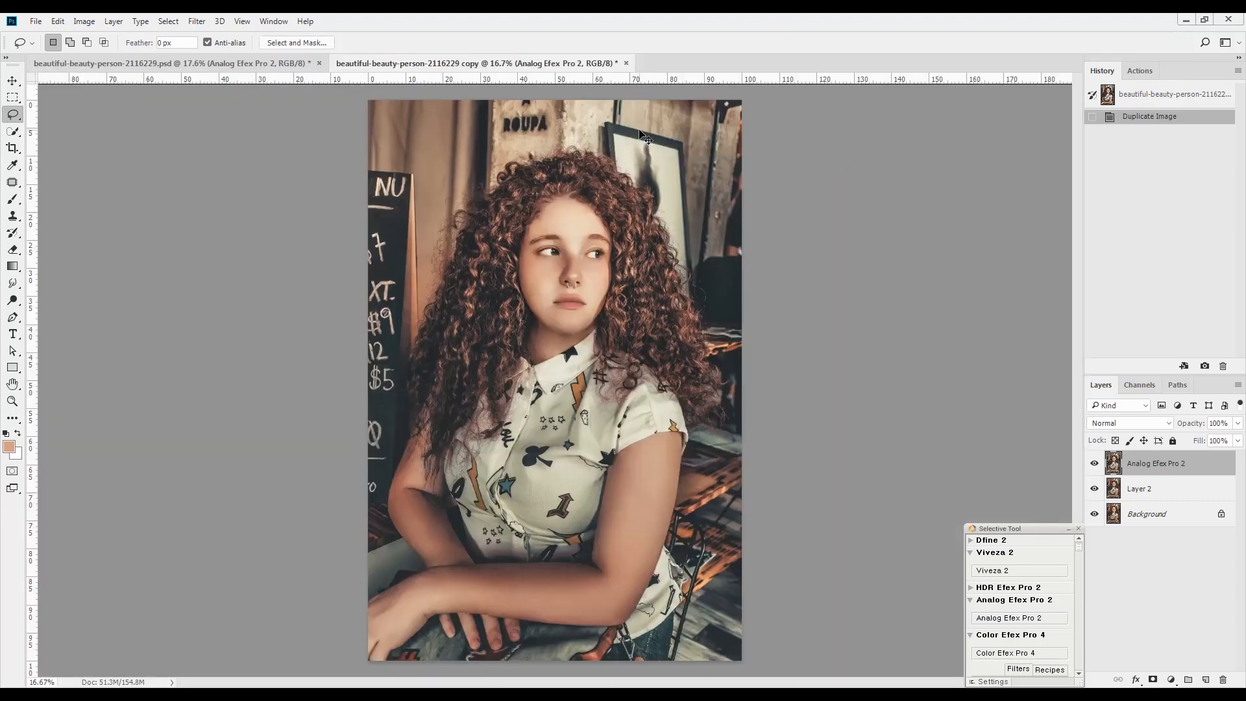
{"action": "key", "text": "ctrl+0"}
{"action": "key", "text": "ctrl+shift+2"}
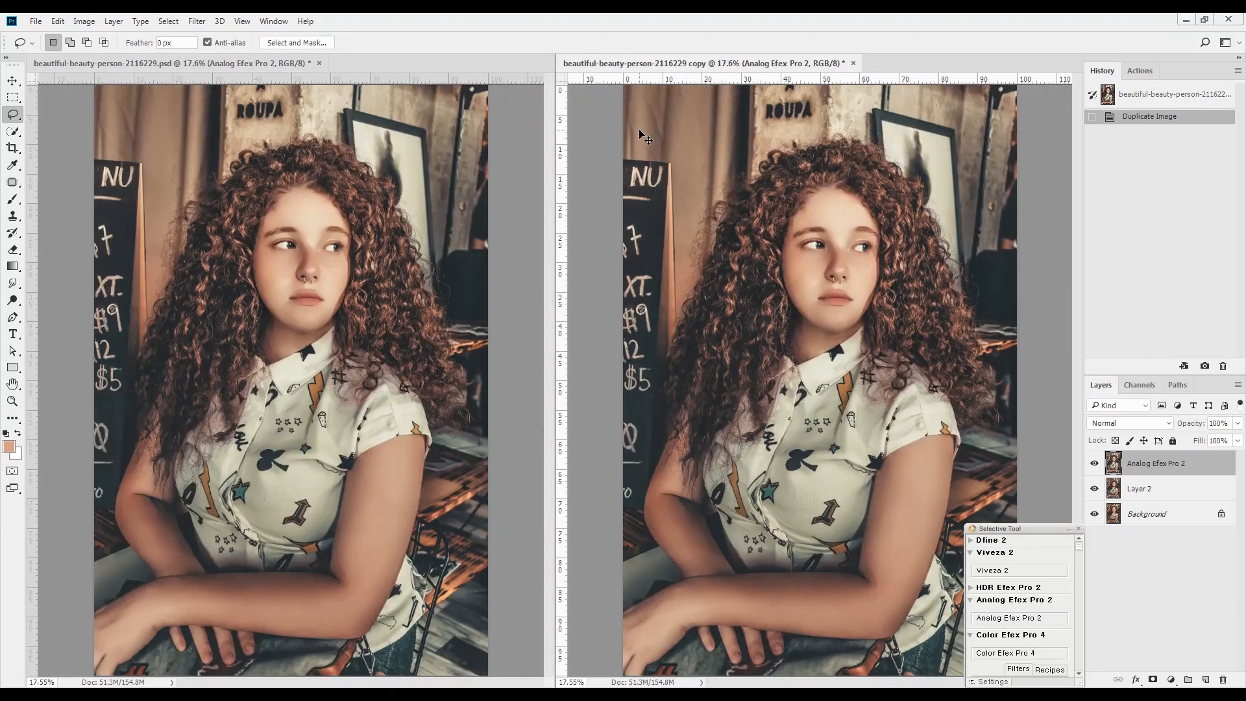
Step: Hide the Analog Efex Pro 2 and Layer 2 layers in the original document for a before-and-after comparison, and make the copy active
{"action": "left_click", "coordinate": [477, 270]}
{"action": "left_click", "coordinate": [1094, 463]}
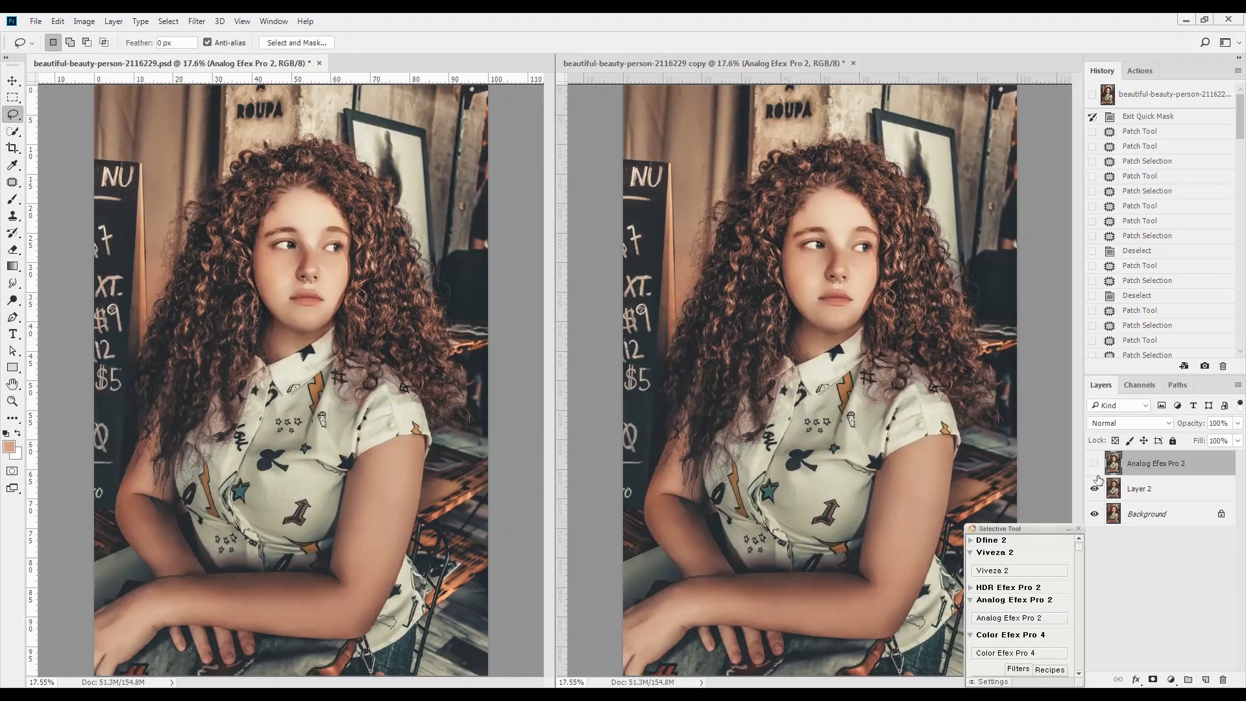
{"action": "left_click", "coordinate": [1094, 488]}
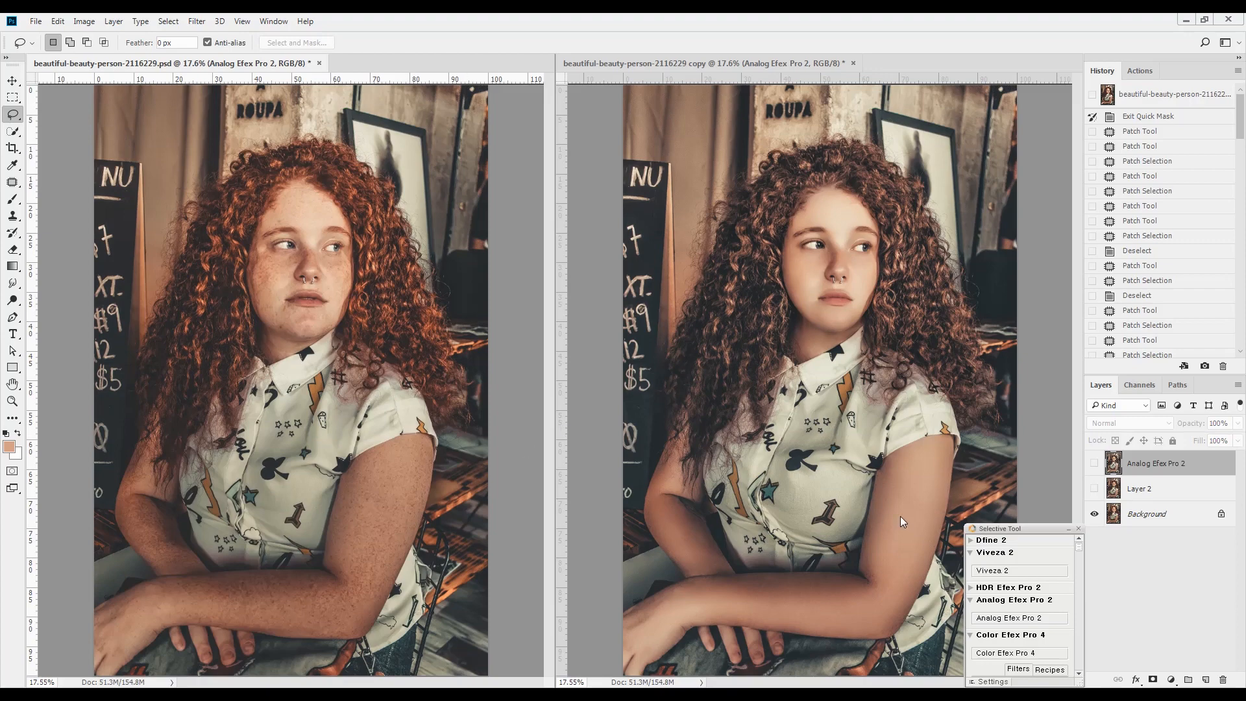
{"action": "left_click", "coordinate": [870, 400]}
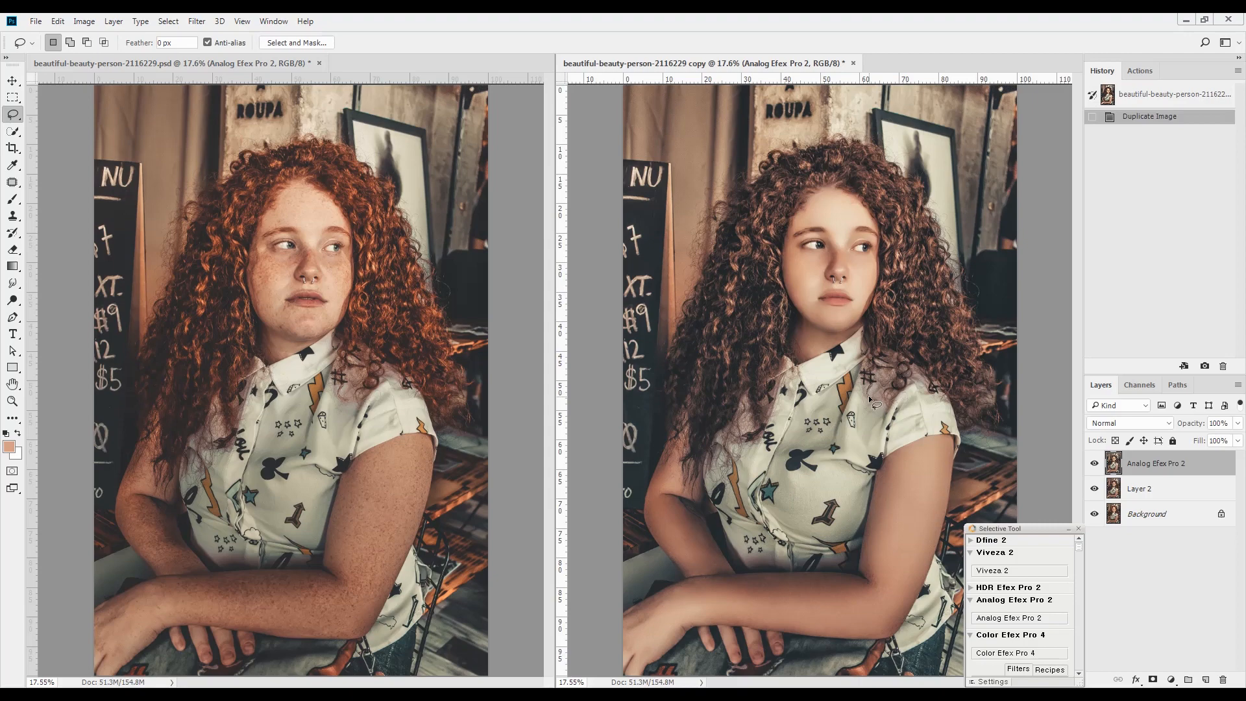